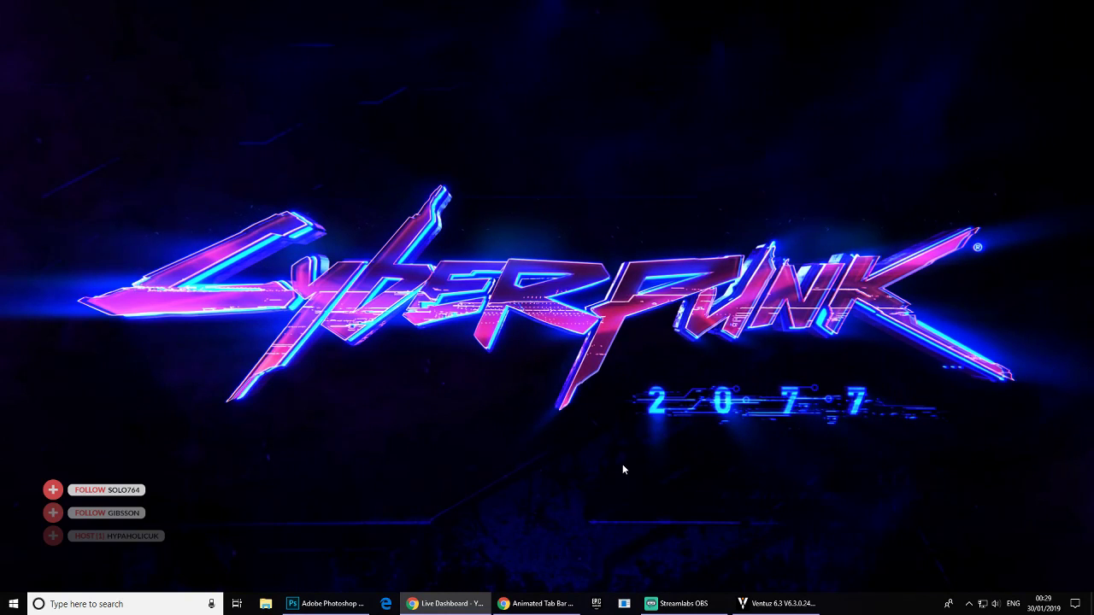
# - Examine the curved bump in the Animated Tab Bar reference on Dribbble in the browser
pyautogui.click(537, 604)
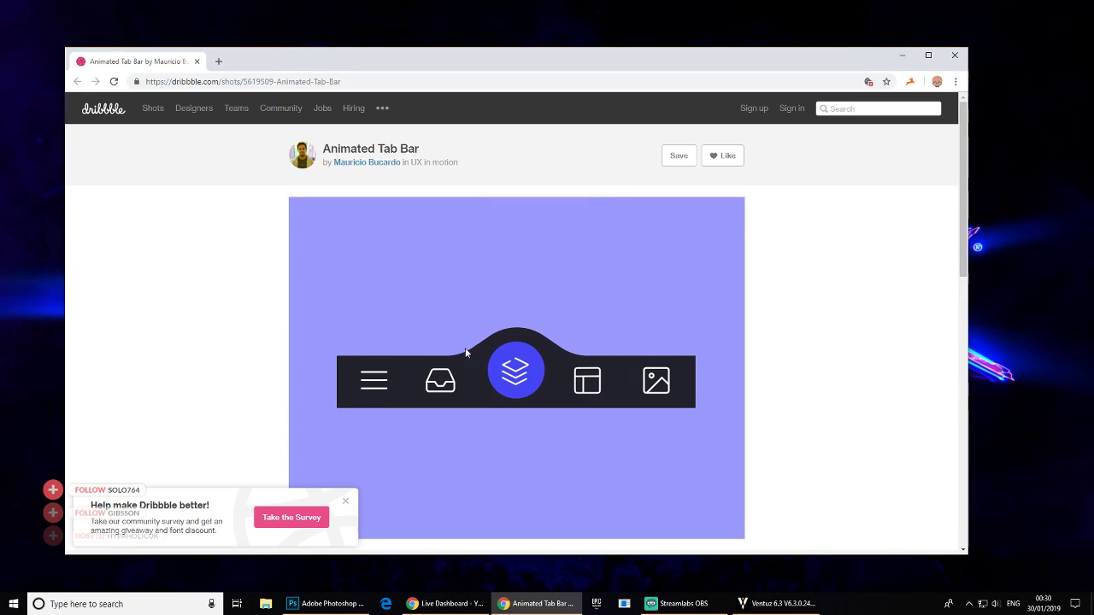
pyautogui.click(905, 59)
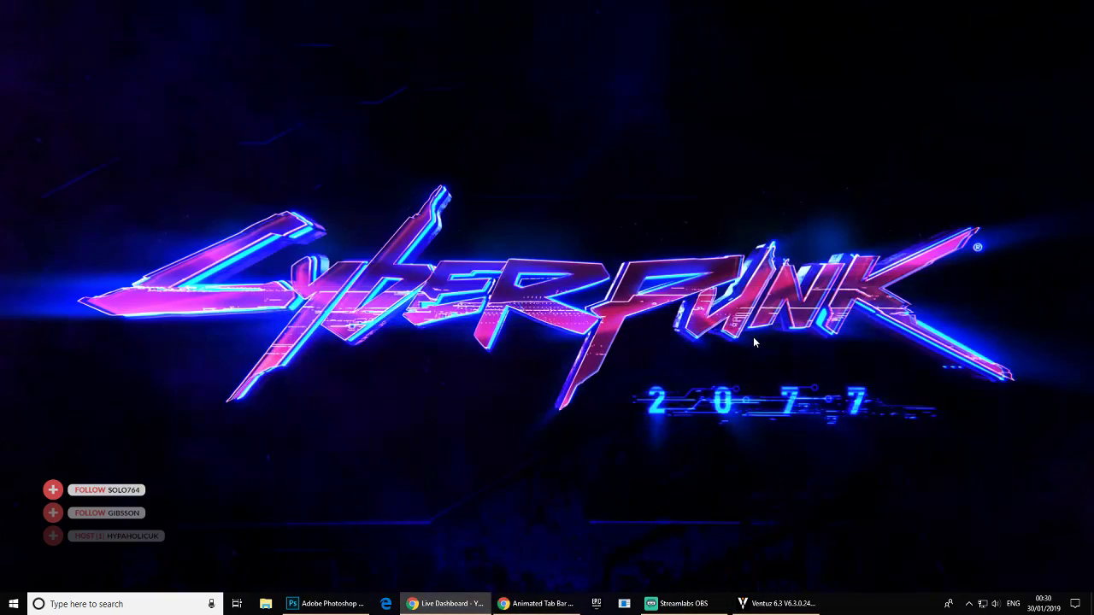
# - Switch to Photoshop, create a 512 × 512 pixel document, and float and enlarge its window
pyautogui.click(327, 604)
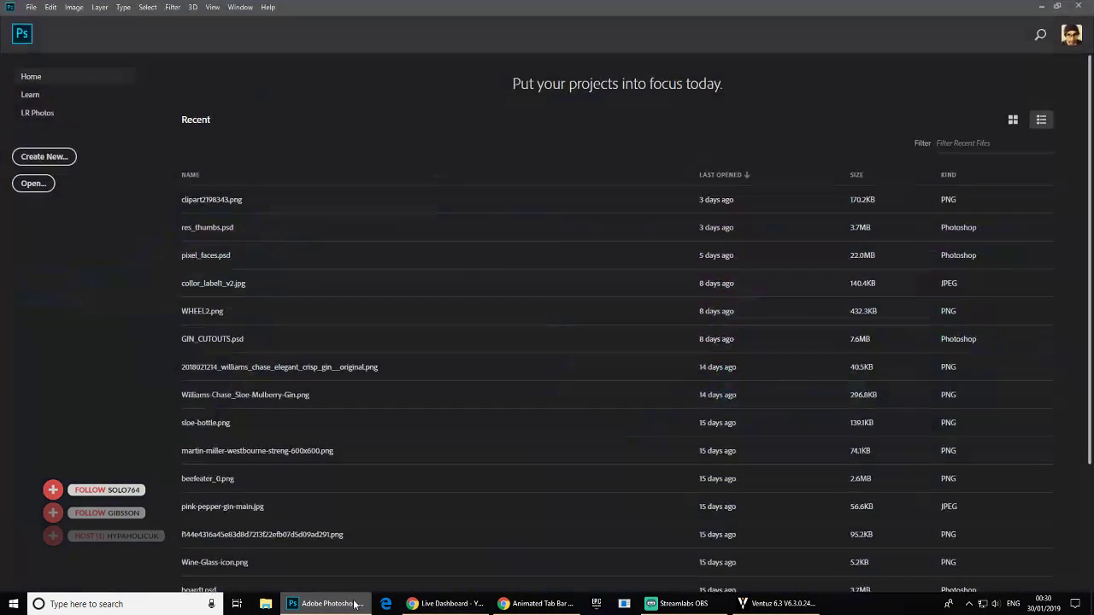
pyautogui.click(46, 158)
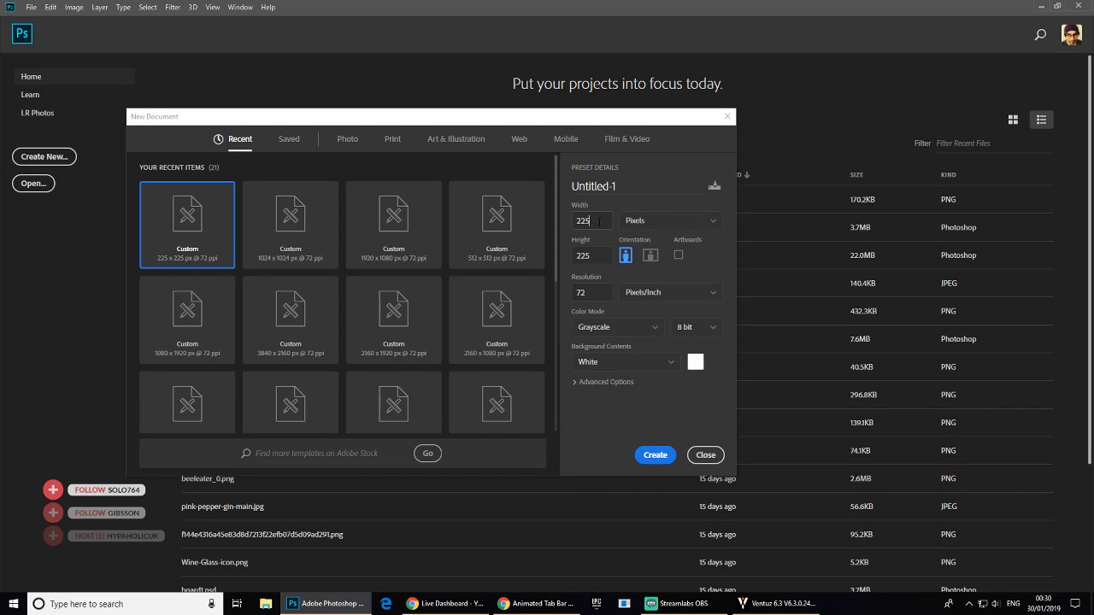
pyautogui.doubleClick(599, 221)
pyautogui.doubleClick(596, 254)
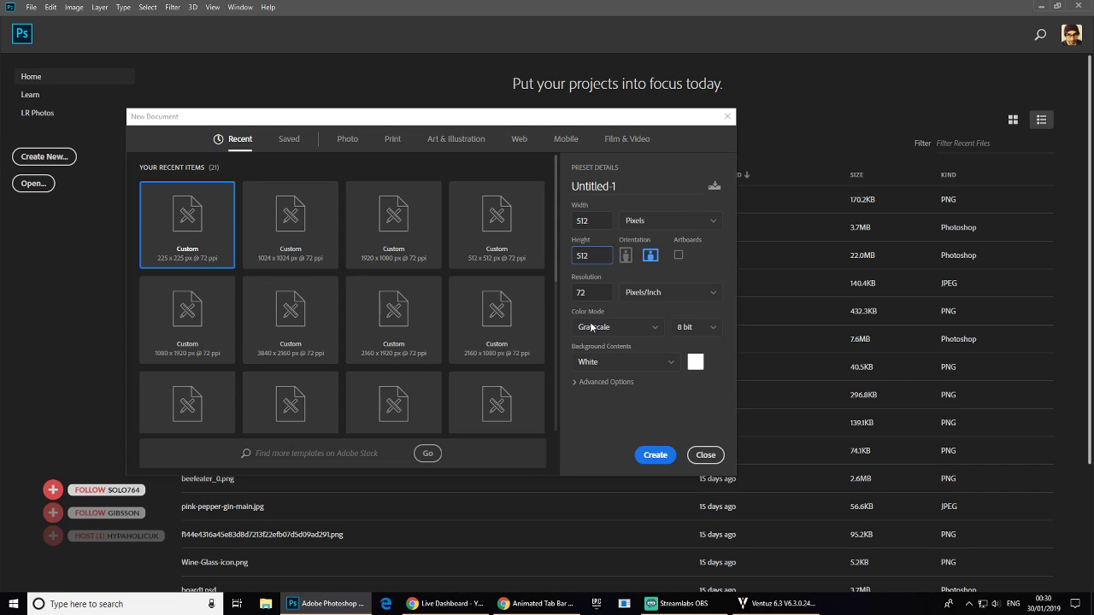
pyautogui.click(656, 454)
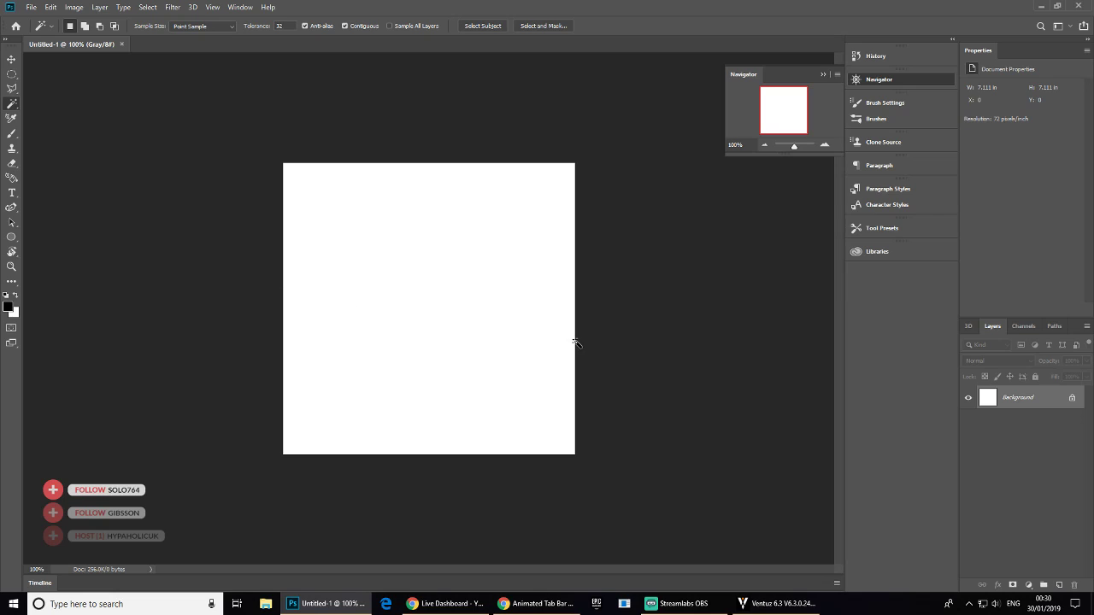
pyautogui.moveTo(48, 45); pyautogui.dragTo(204, 76)
pyautogui.moveTo(403, 371); pyautogui.dragTo(697, 464)
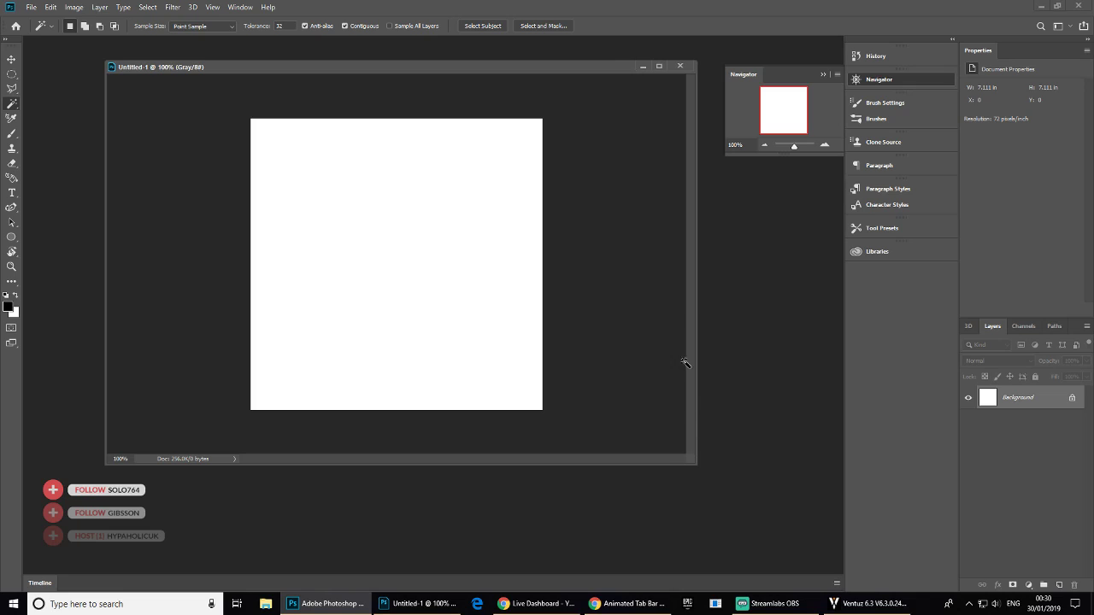
# - Add a new empty layer and fill the Background layer with black
pyautogui.click(1059, 586)
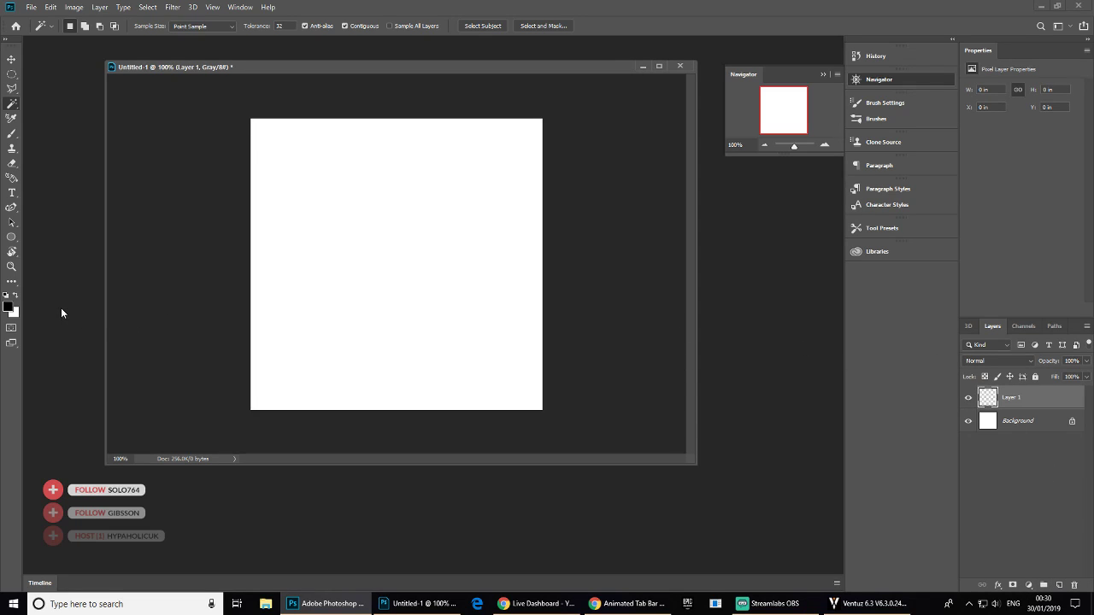
pyautogui.click(1005, 427)
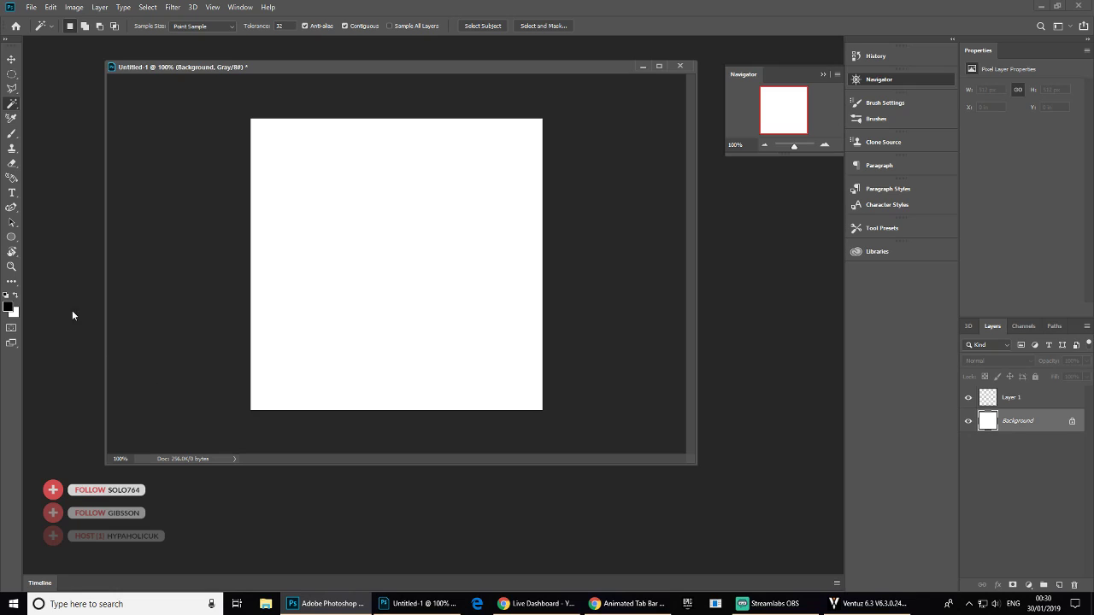
pyautogui.press('g')
pyautogui.click(369, 304)
pyautogui.press('v')
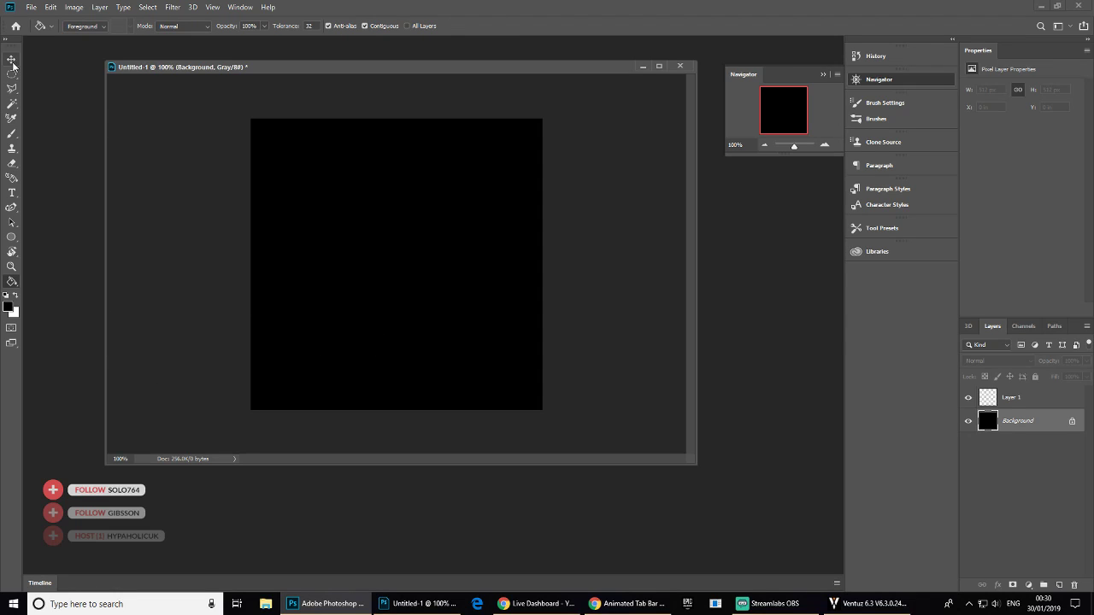
# - Draw a white-filled circle about 3.67 in across in the centre of the canvas on Layer 1
pyautogui.click(1025, 396)
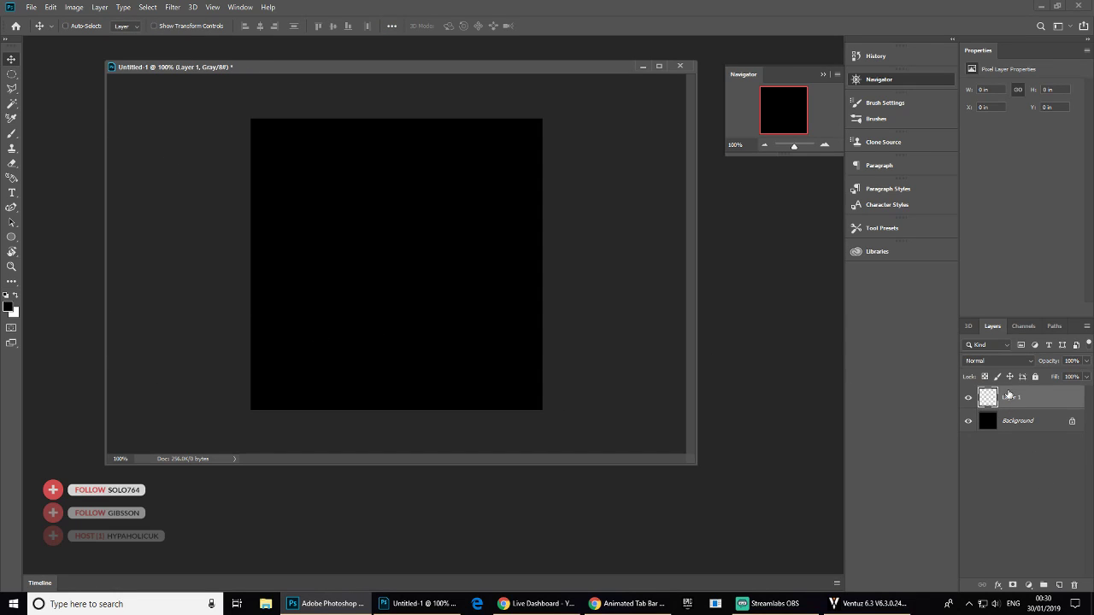
pyautogui.click(18, 295)
pyautogui.click(12, 74)
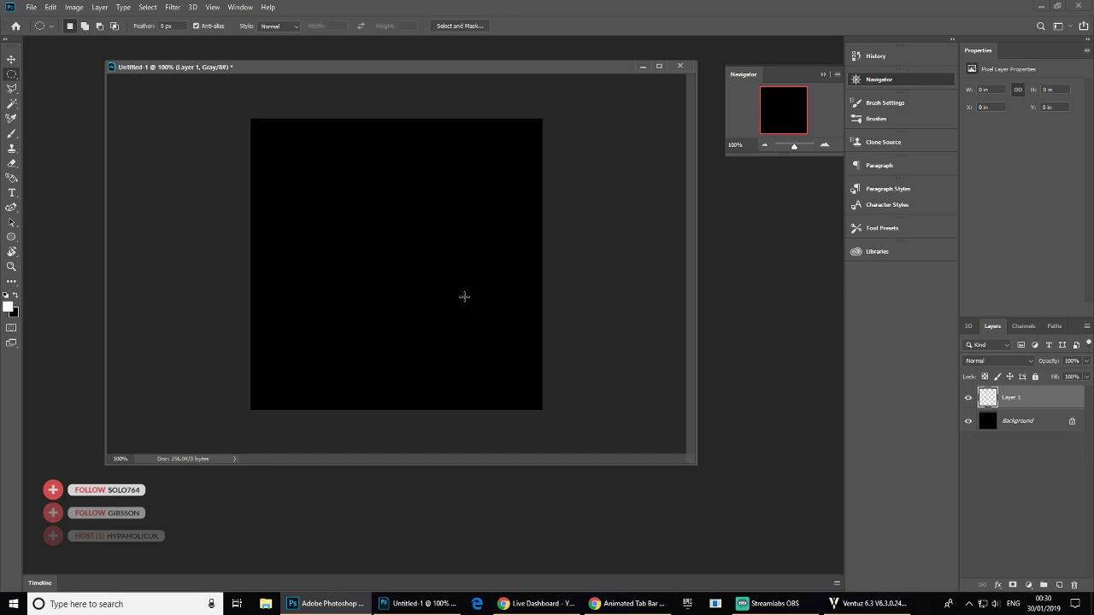
pyautogui.moveTo(345, 203); pyautogui.dragTo(437, 316)
pyautogui.press('g')
pyautogui.click(432, 272)
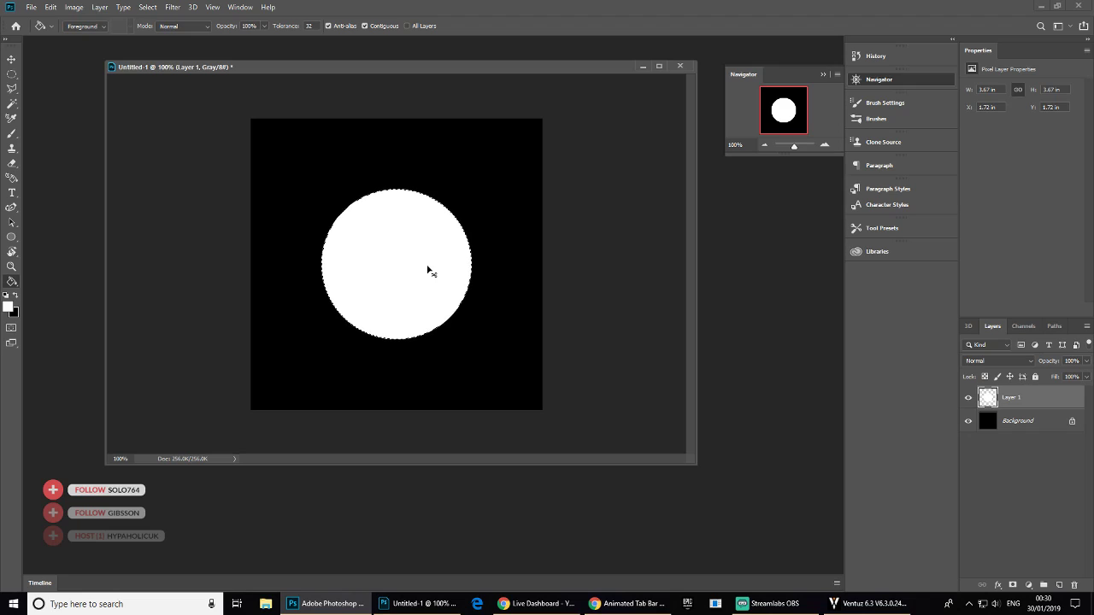
pyautogui.hotkey('ctrl', 'd')
pyautogui.press('m')
pyautogui.moveTo(232, 265)
pyautogui.mouseDown()
pyautogui.moveTo(492, 394)
pyautogui.moveTo(639, 445)
pyautogui.moveTo(633, 436)
pyautogui.mouseUp()
pyautogui.hotkey('ctrl', 'd')
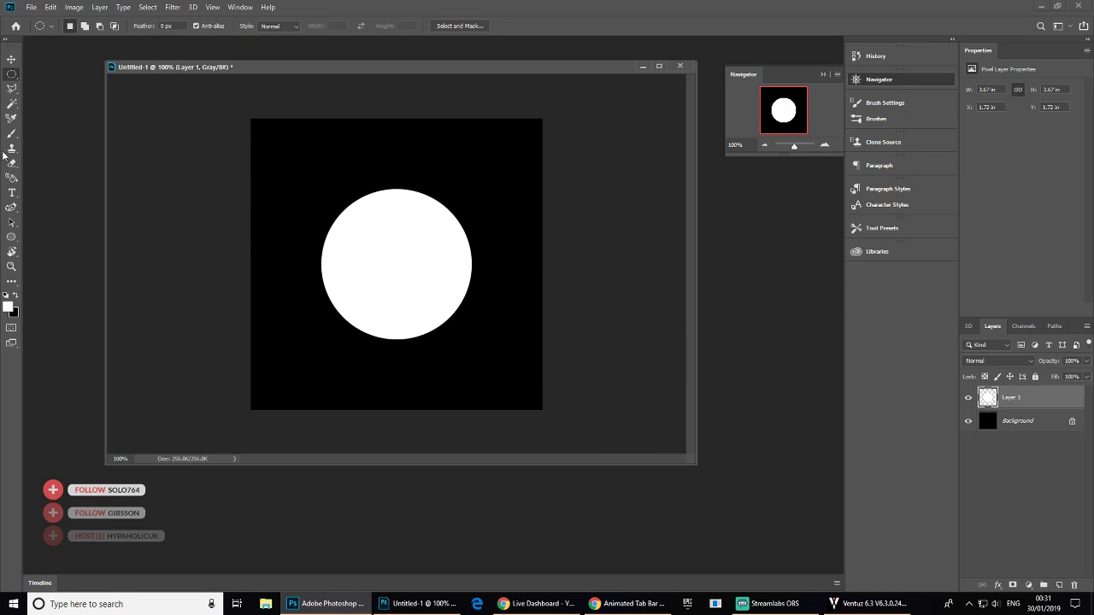
# - Delete the circle's lower half with a rectangular selection and move the remaining semicircle down about 0.92 in
pyautogui.rightClick(11, 74)
pyautogui.click(53, 76)
pyautogui.moveTo(240, 266); pyautogui.dragTo(638, 430)
pyautogui.moveTo(518, 336)
pyautogui.mouseDown()
pyautogui.moveTo(518, 370)
pyautogui.moveTo(516, 339)
pyautogui.mouseUp()
pyautogui.press('Delete')
pyautogui.hotkey('ctrl', 'd')
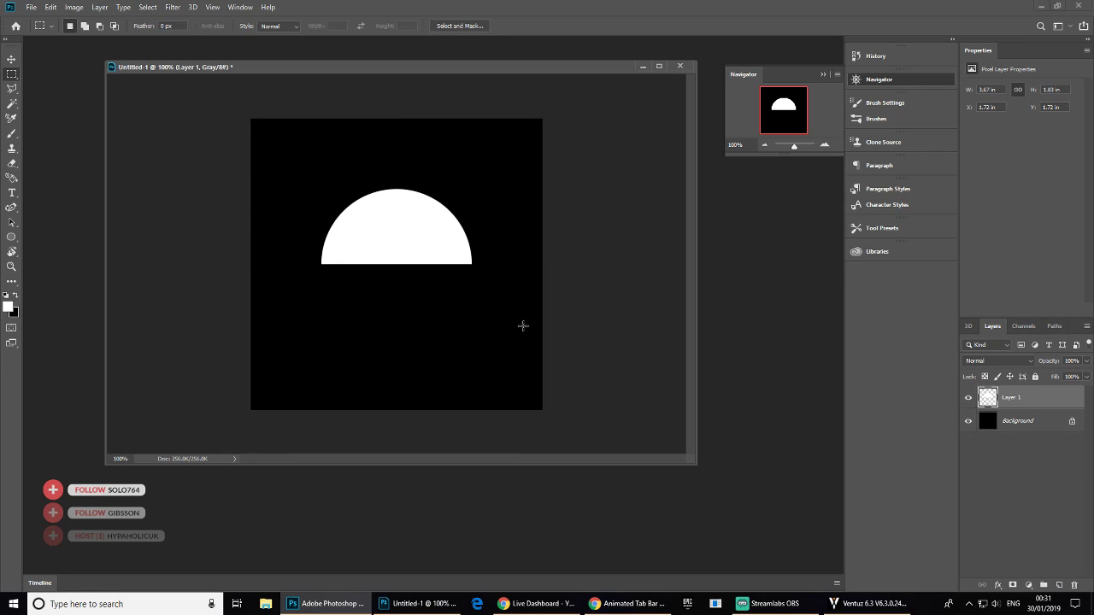
pyautogui.press('v')
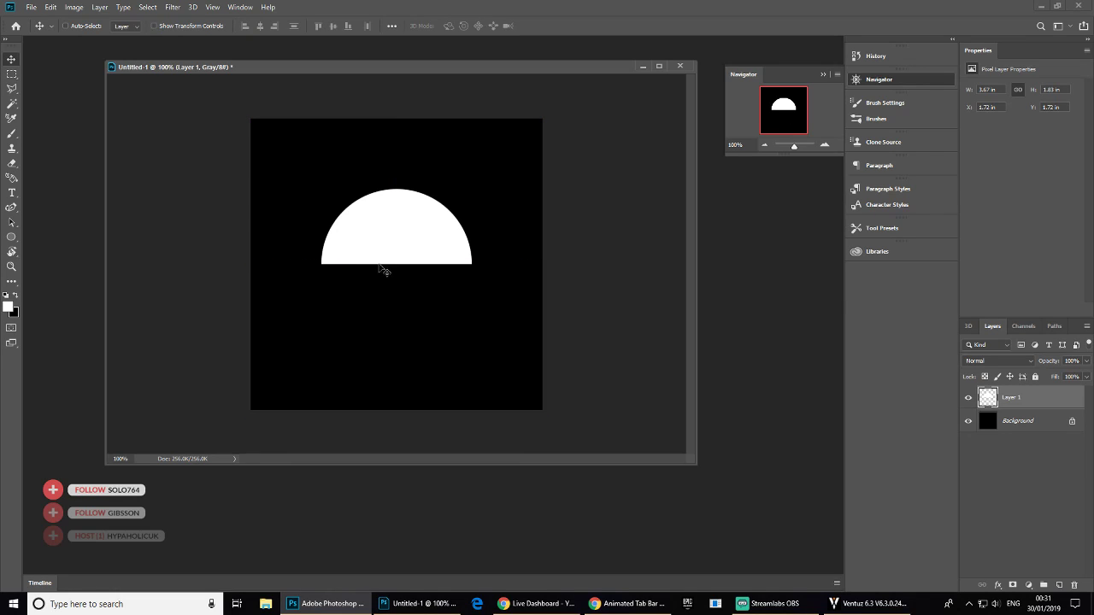
pyautogui.moveTo(388, 242); pyautogui.dragTo(390, 280)
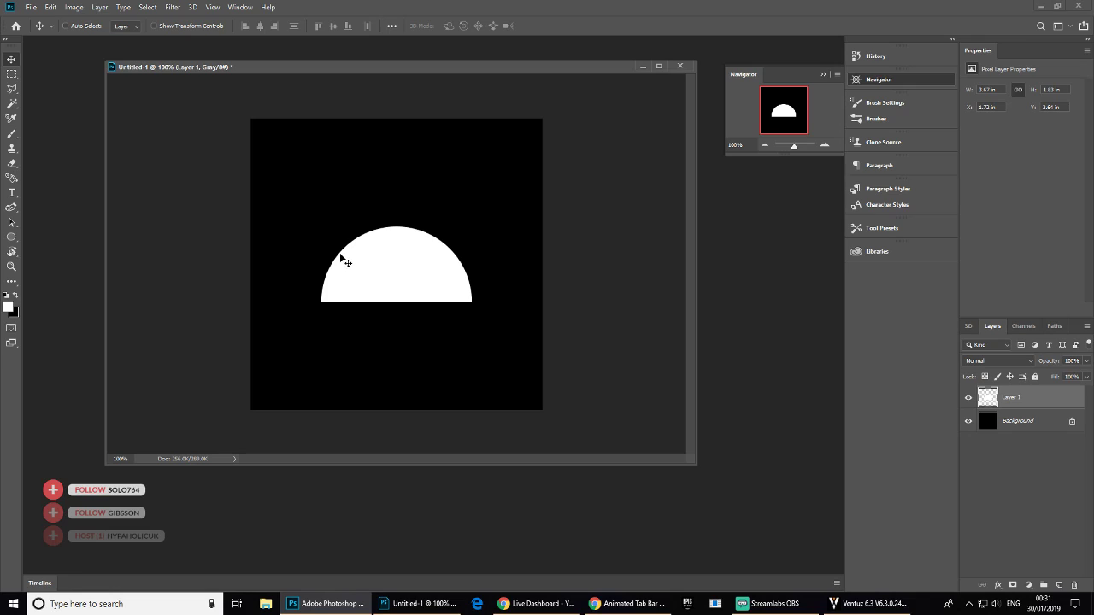
# - Draw a concave curve about 132 × 84 px with the Curvature Pen from the semicircle's left arc down to an outer tip level with its base
pyautogui.click(14, 244)
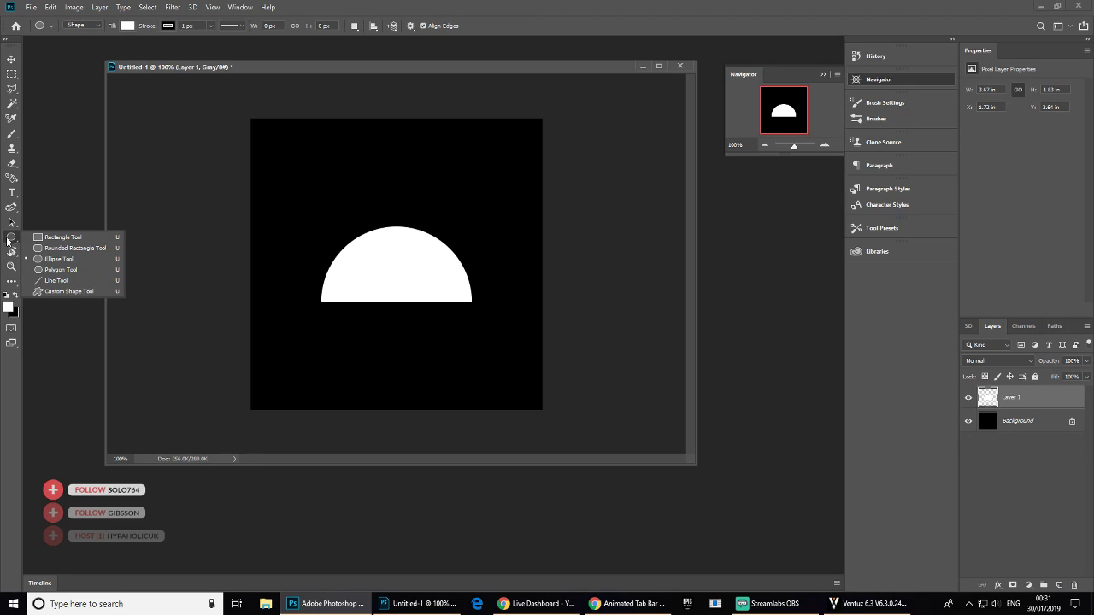
pyautogui.click(10, 239)
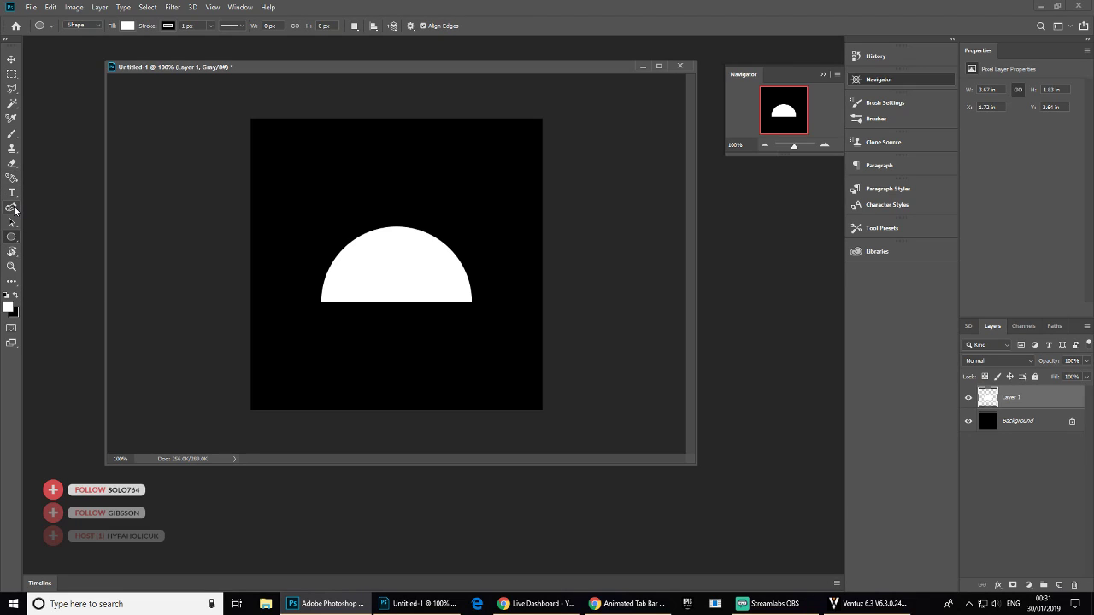
pyautogui.click(12, 208)
pyautogui.click(825, 146)
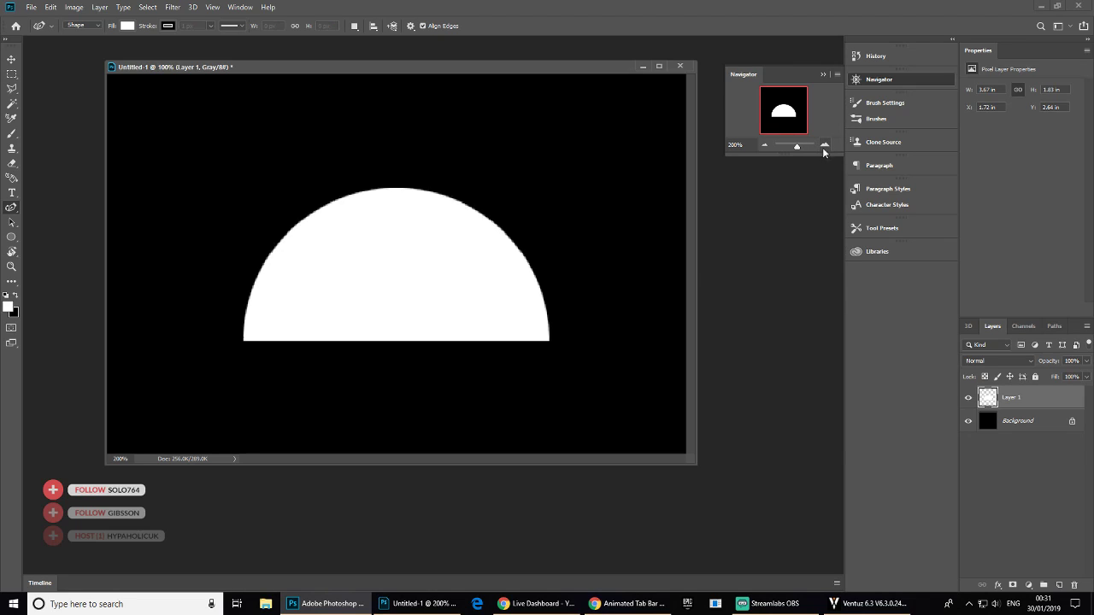
pyautogui.click(825, 146)
pyautogui.moveTo(325, 337); pyautogui.dragTo(494, 327)
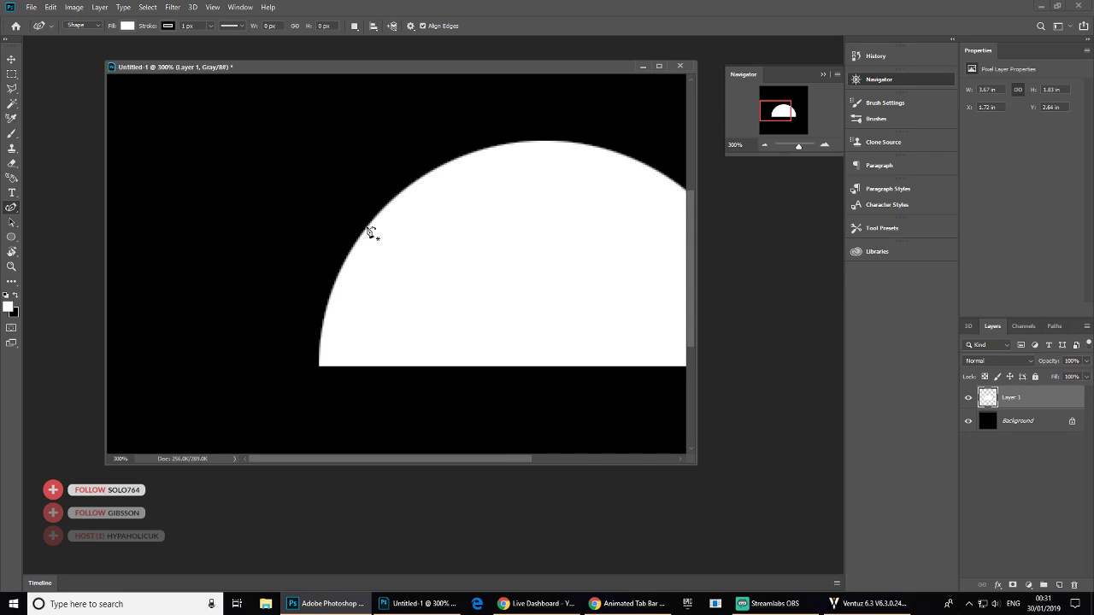
pyautogui.click(367, 228)
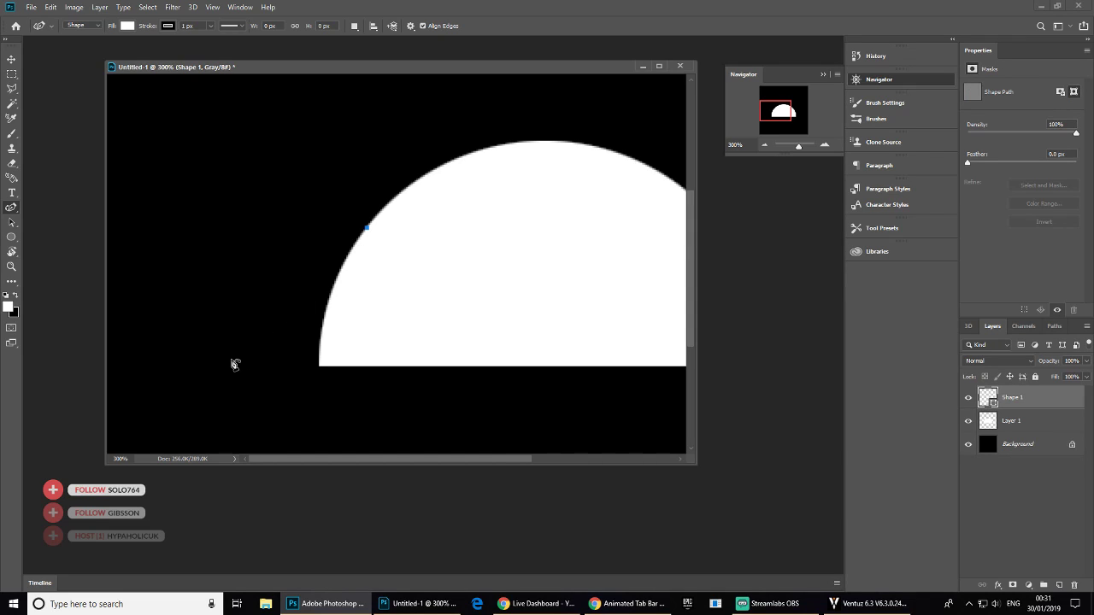
pyautogui.click(141, 372)
pyautogui.moveTo(253, 311); pyautogui.dragTo(218, 353)
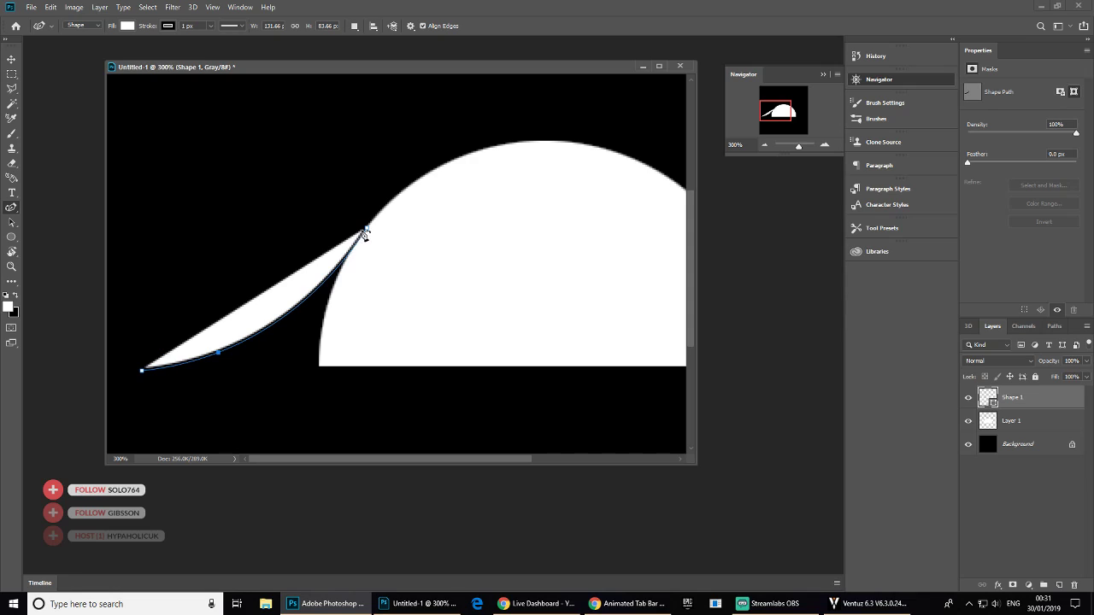
# - Extend the flare's path from its outer tip to the semicircle's lower-left corner
pyautogui.moveTo(369, 228); pyautogui.dragTo(361, 233)
pyautogui.hotkey('ctrl', 'z')
pyautogui.click(142, 372)
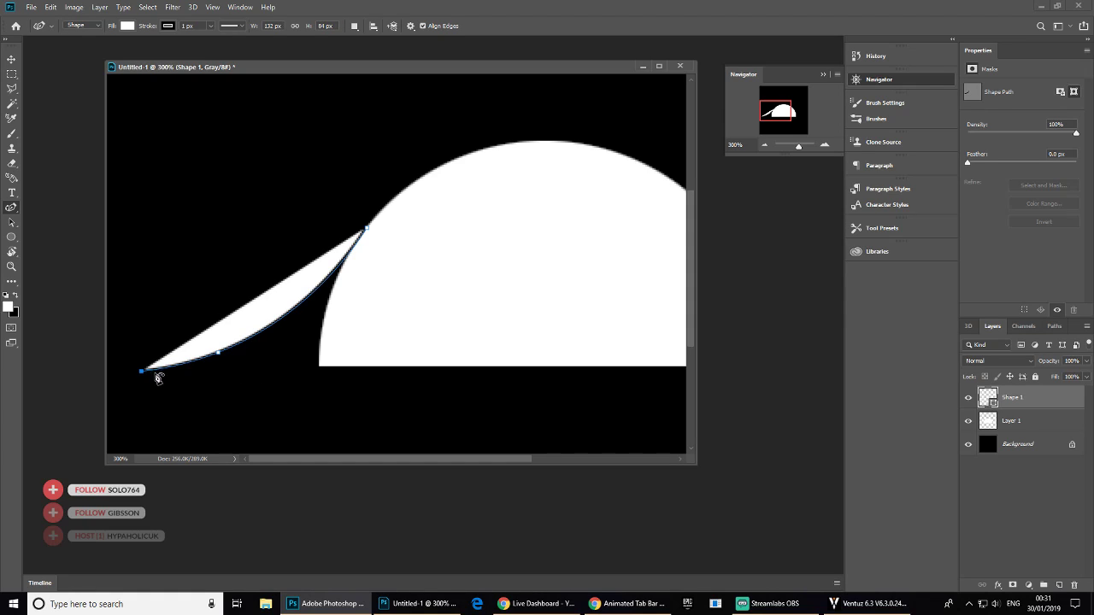
pyautogui.click(321, 372)
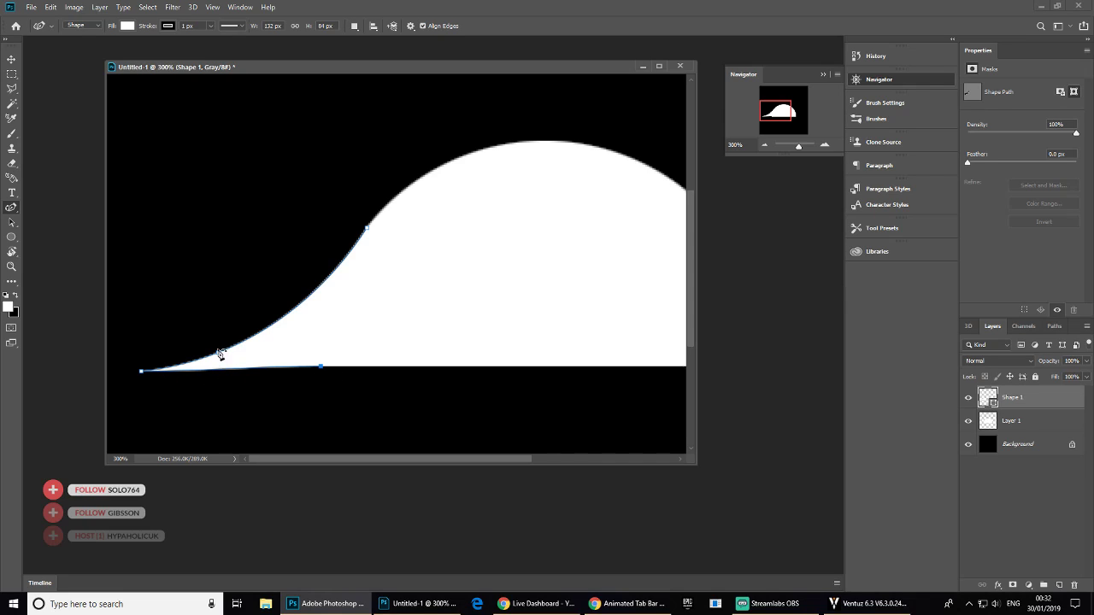
# - Try to close the flare's path at its starting anchor on the semicircle
pyautogui.click(369, 229)
pyautogui.moveTo(370, 231); pyautogui.dragTo(369, 229)
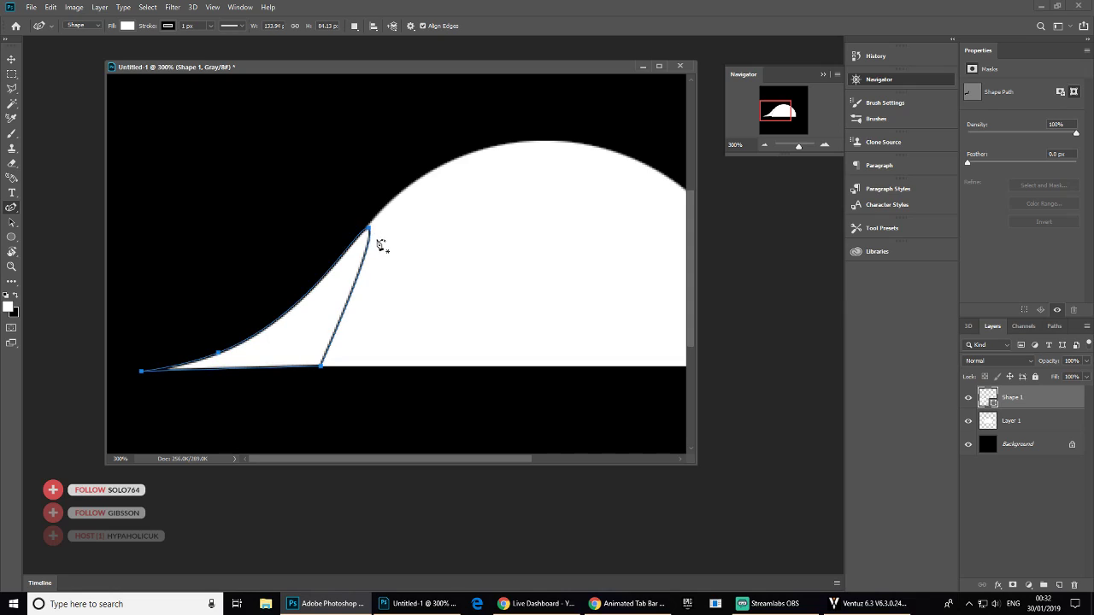
pyautogui.hotkey('ctrl', 'z')
pyautogui.hotkey('ctrl', 'z')
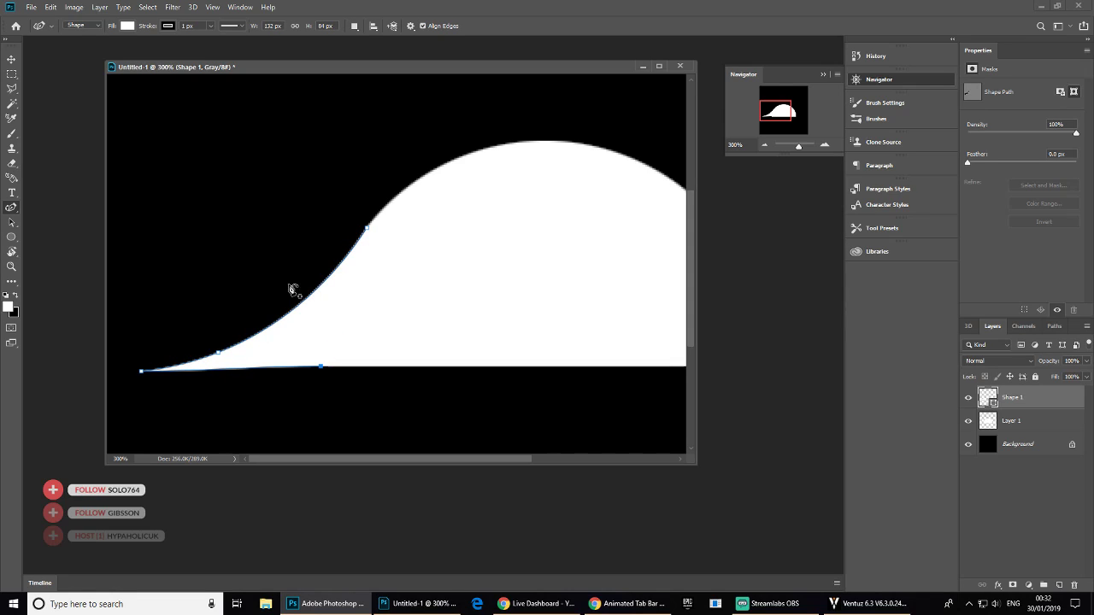
# - Duplicate the Shape 1 layer and flip the copy horizontally
pyautogui.click(11, 59)
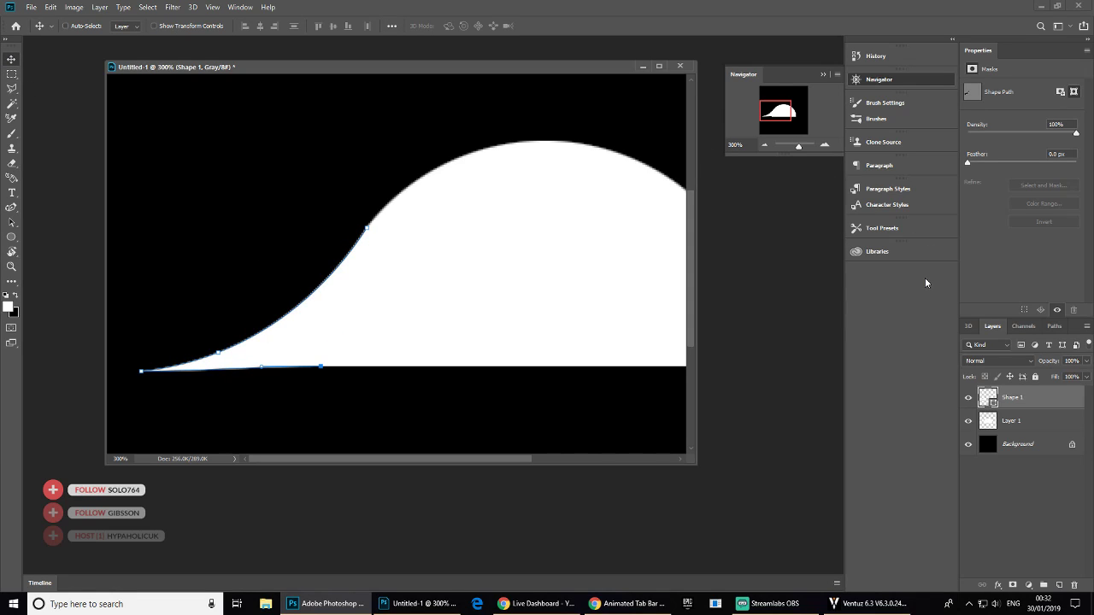
pyautogui.click(1019, 421)
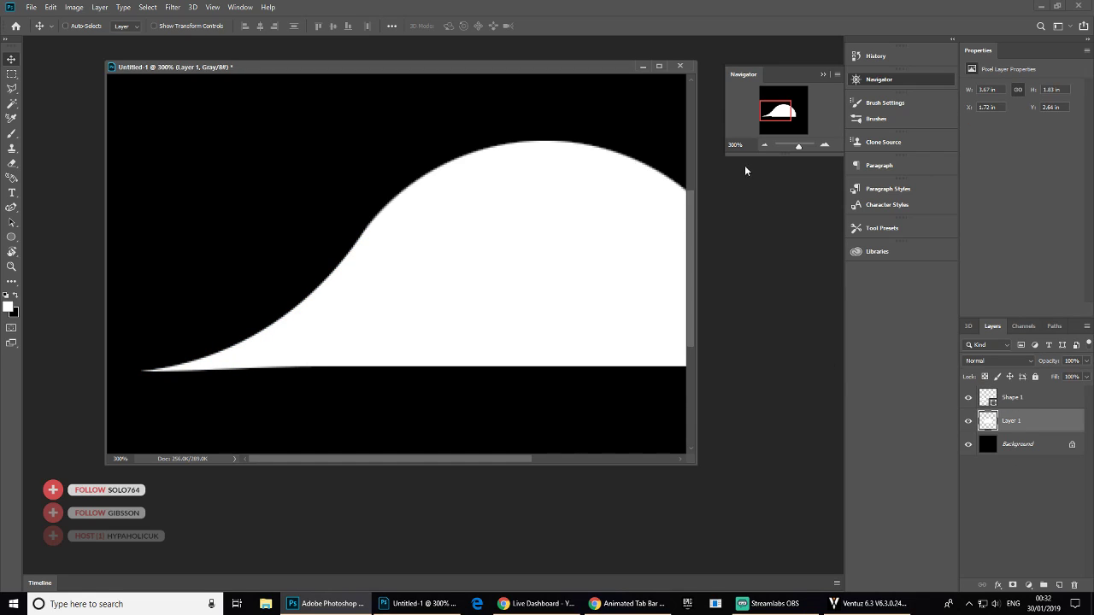
pyautogui.click(765, 146)
pyautogui.click(763, 146)
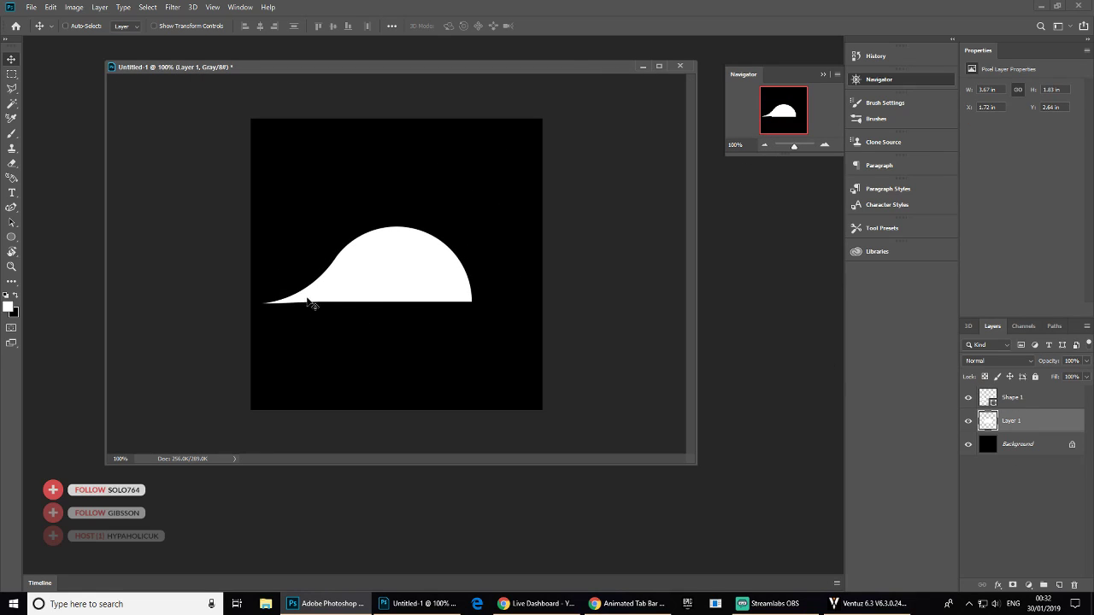
pyautogui.click(1024, 399)
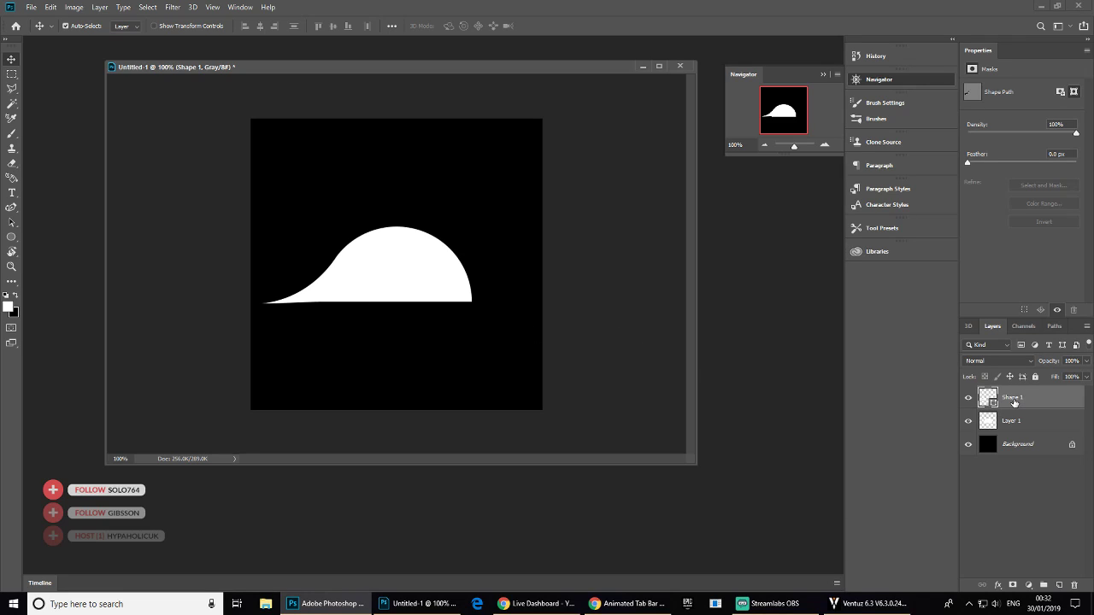
pyautogui.hotkey('ctrl', 'j')
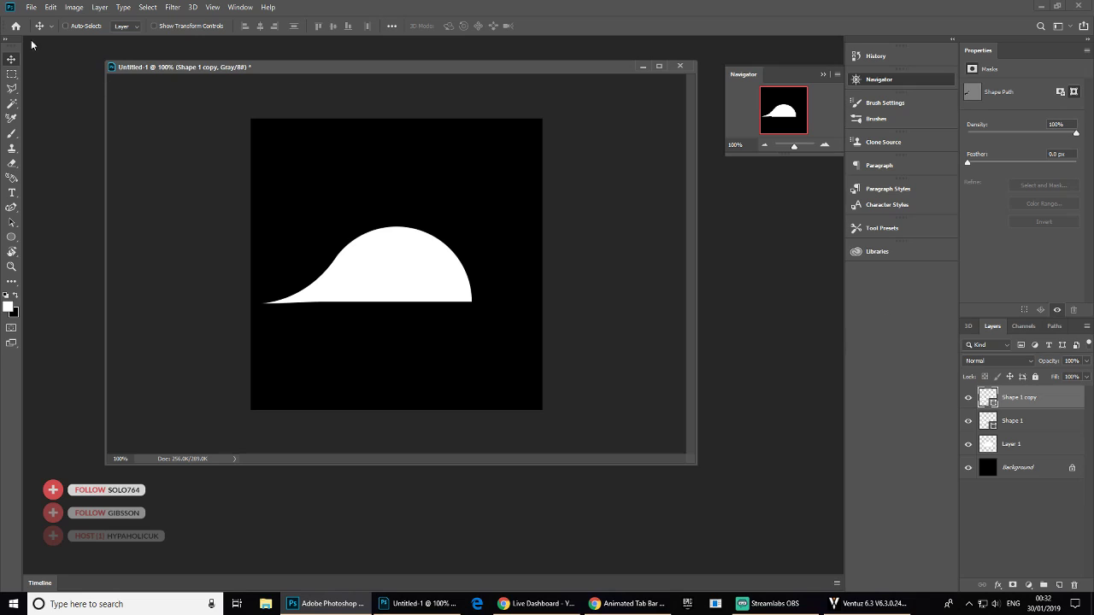
pyautogui.click(52, 8)
pyautogui.moveTo(103, 268)
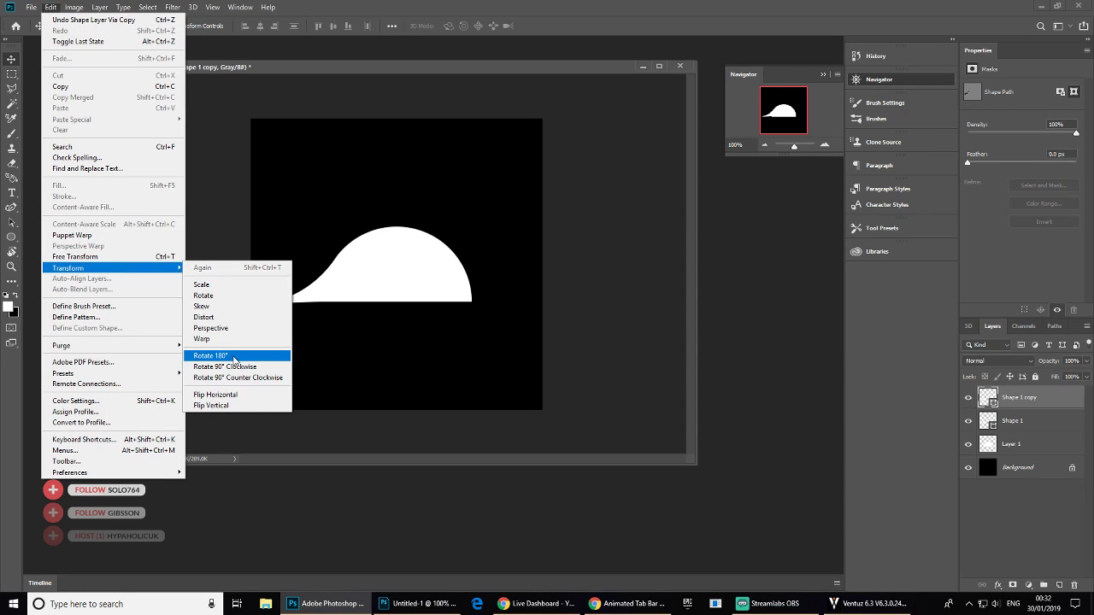
pyautogui.click(227, 395)
# - Move the flipped flare to the semicircle's right side and nudge it until its curve and base line up
pyautogui.moveTo(296, 318); pyautogui.dragTo(483, 314)
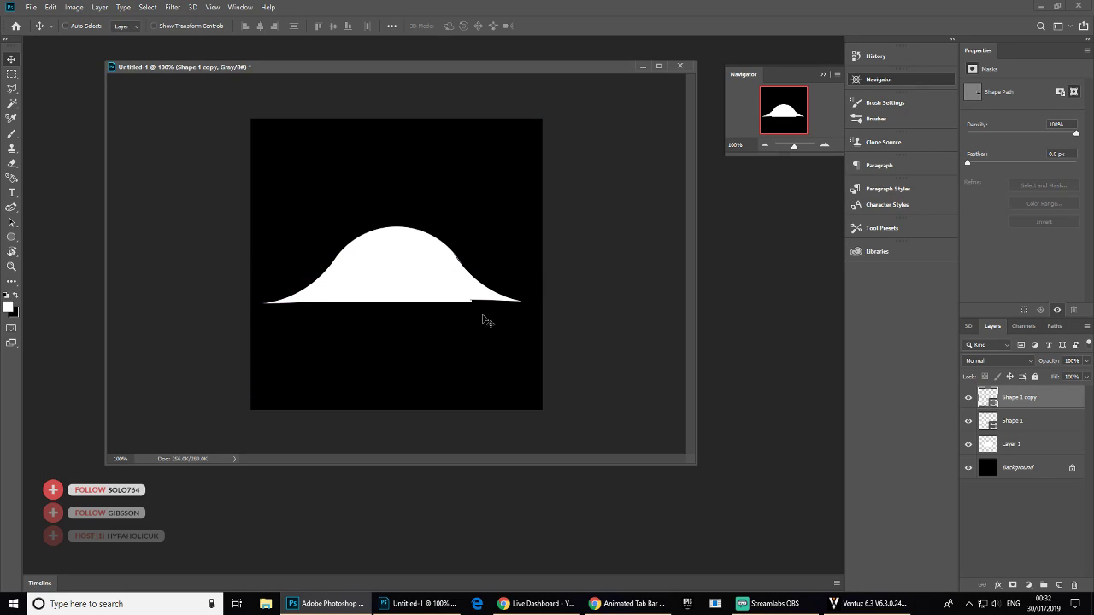
pyautogui.press('Down')
pyautogui.press('Down')
pyautogui.press('Down')
pyautogui.press('Right')
pyautogui.press('Down')
pyautogui.press('Right')
pyautogui.press('Right')
pyautogui.press('Left')
pyautogui.click(1017, 465)
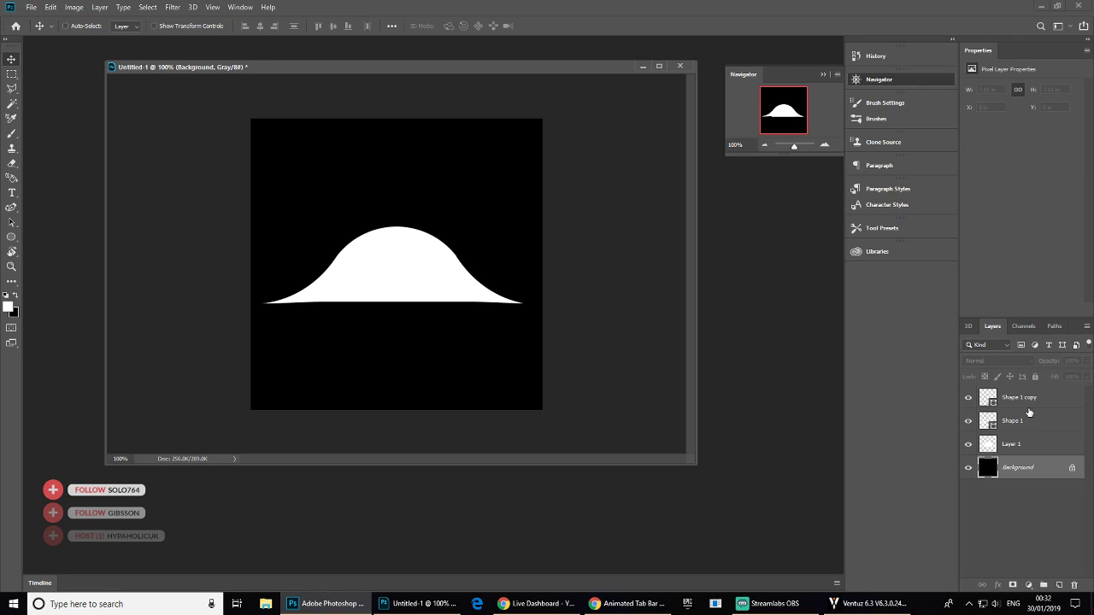
# - Merge the Shape 1 copy, Shape 1 and Layer 1 layers into one layer and shift the merged bump slightly right
pyautogui.click(1026, 399)
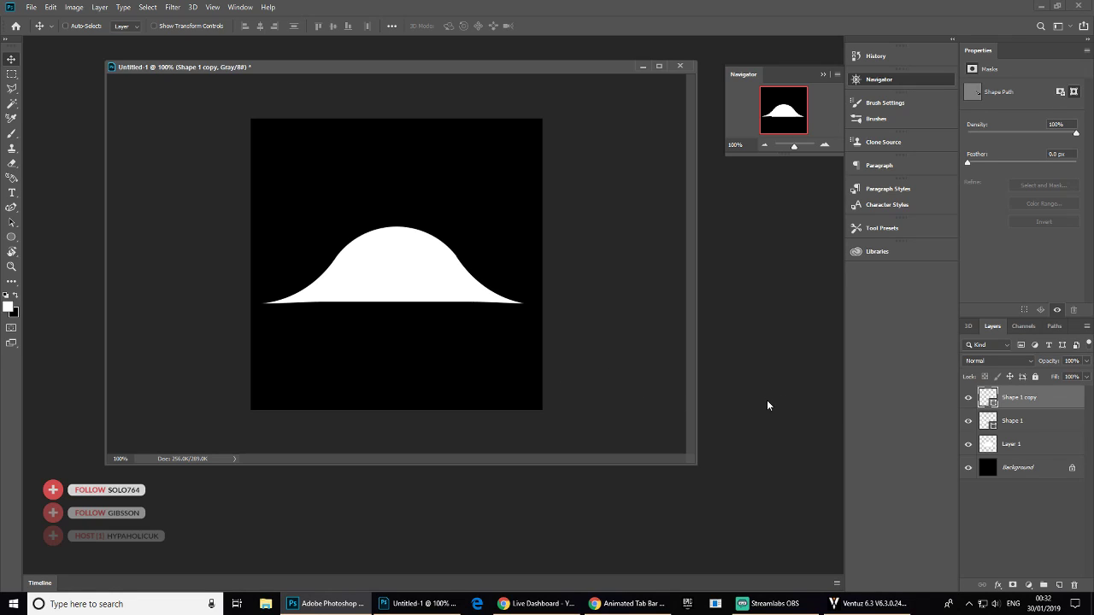
pyautogui.click(999, 451)
pyautogui.click(1000, 423)
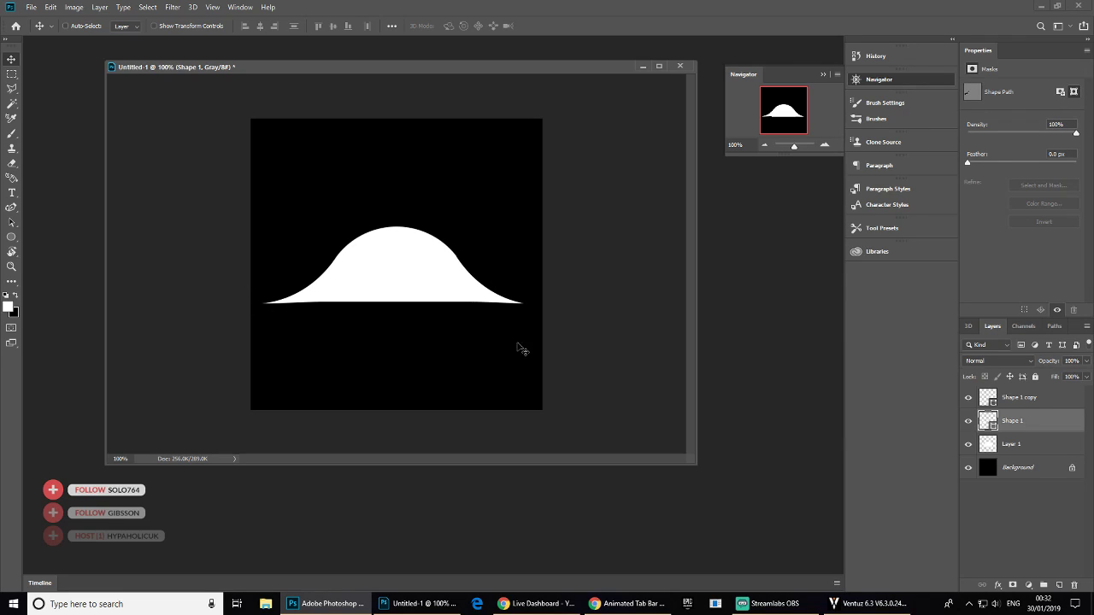
pyautogui.keyDown('shift'); pyautogui.click(1034, 449); pyautogui.keyUp('shift')
pyautogui.keyDown('shift'); pyautogui.click(1030, 399); pyautogui.keyUp('shift')
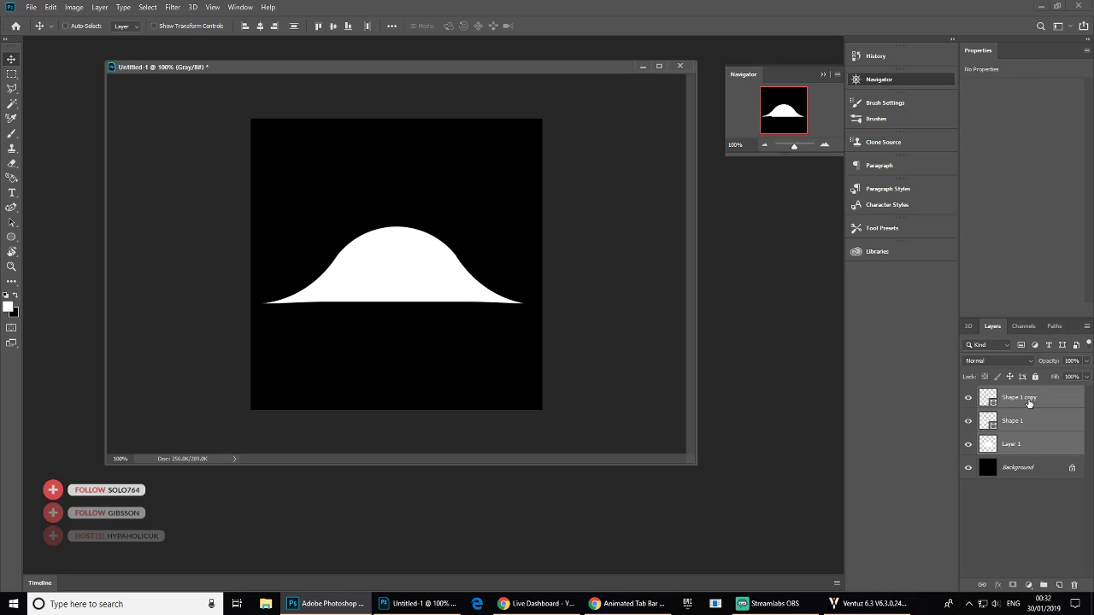
pyautogui.rightClick(1032, 397)
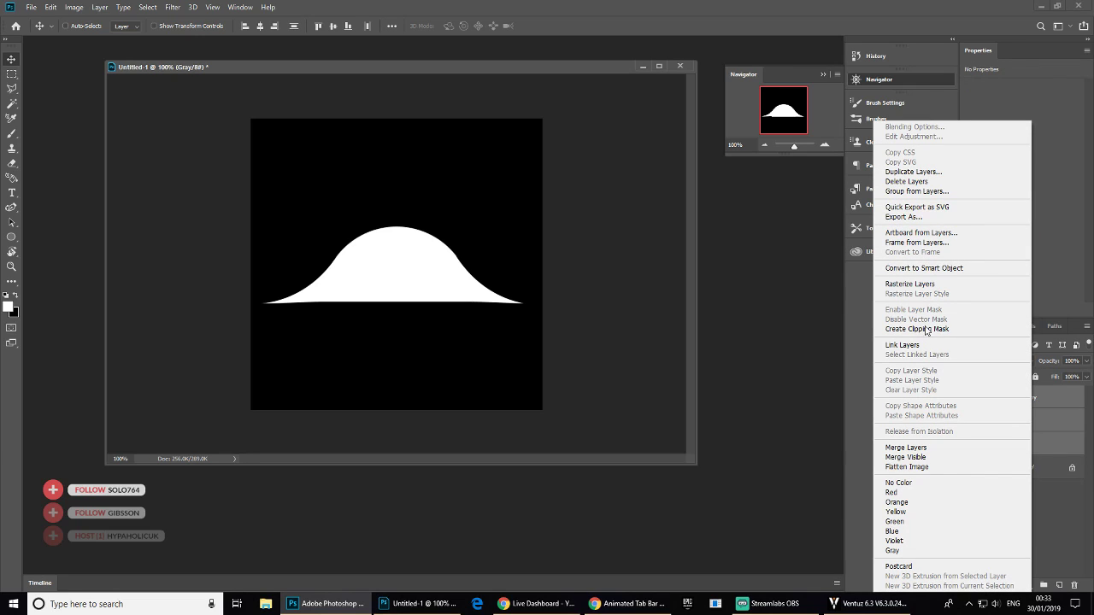
pyautogui.click(929, 448)
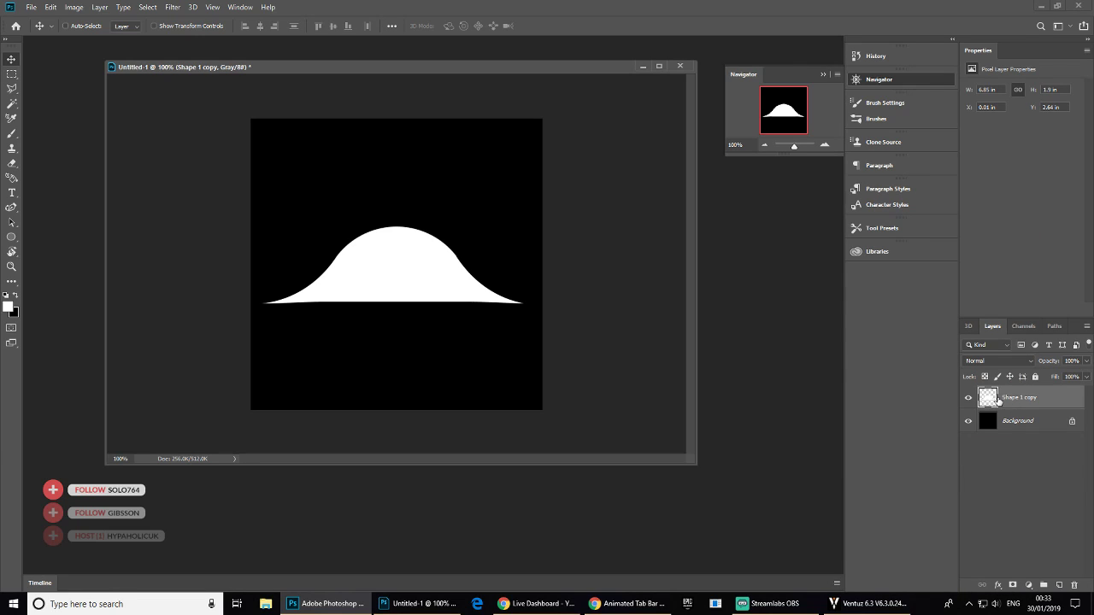
pyautogui.moveTo(418, 304); pyautogui.dragTo(425, 303)
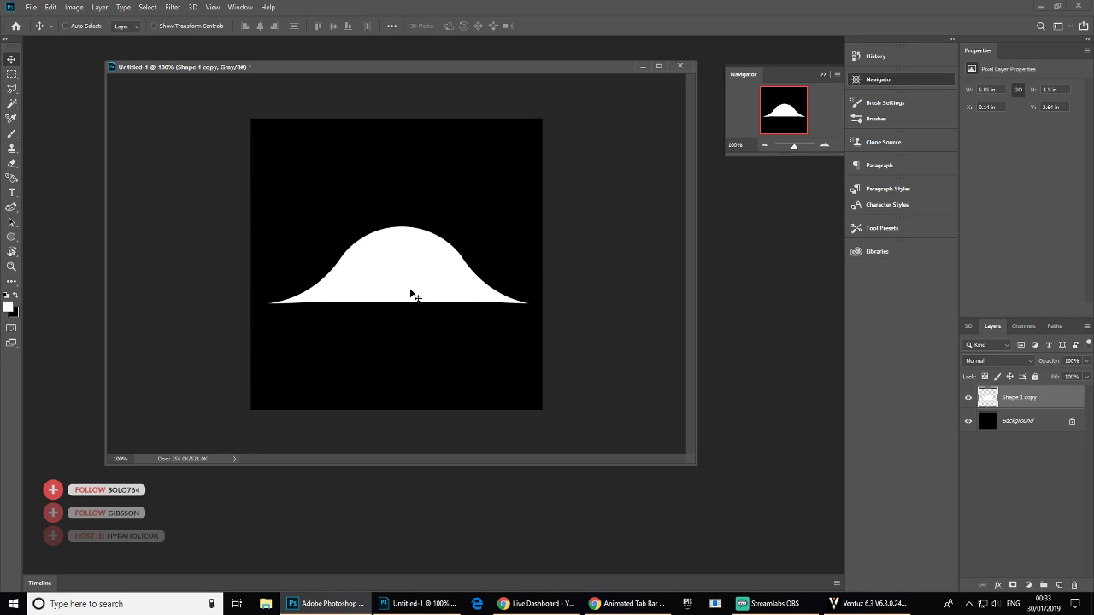
# - Open the merged bump layer in the Liquify filter, accepting the graphics processor notice
pyautogui.click(173, 7)
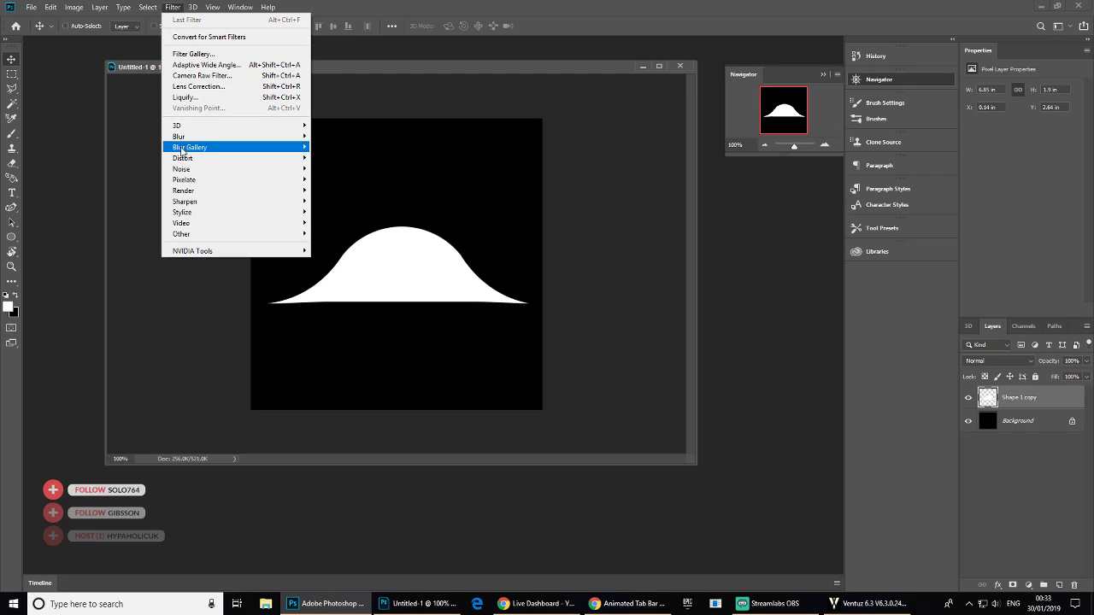
pyautogui.click(186, 98)
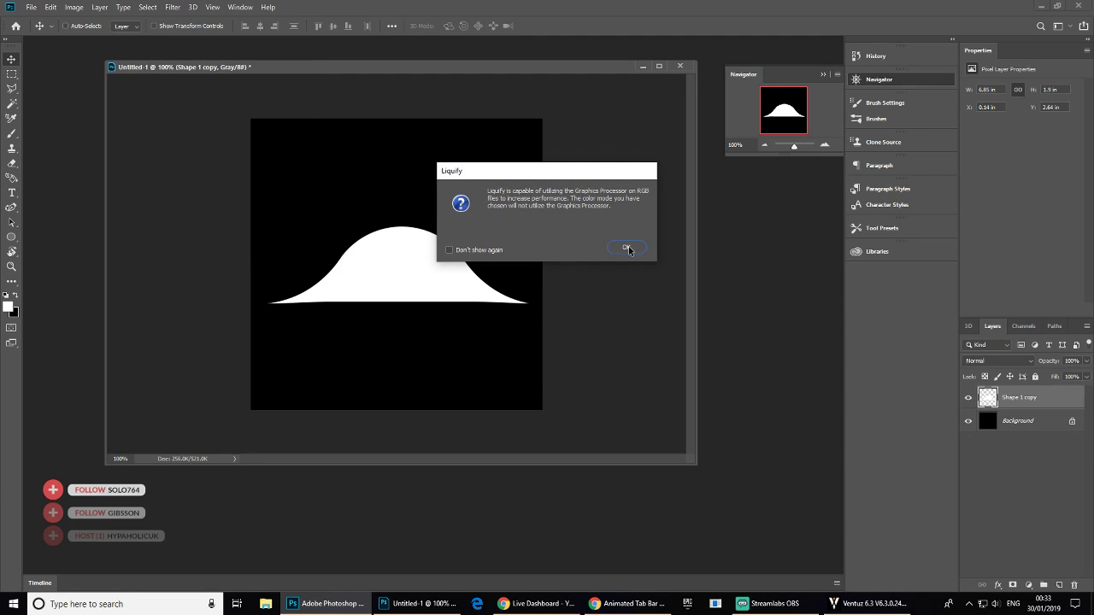
pyautogui.click(627, 248)
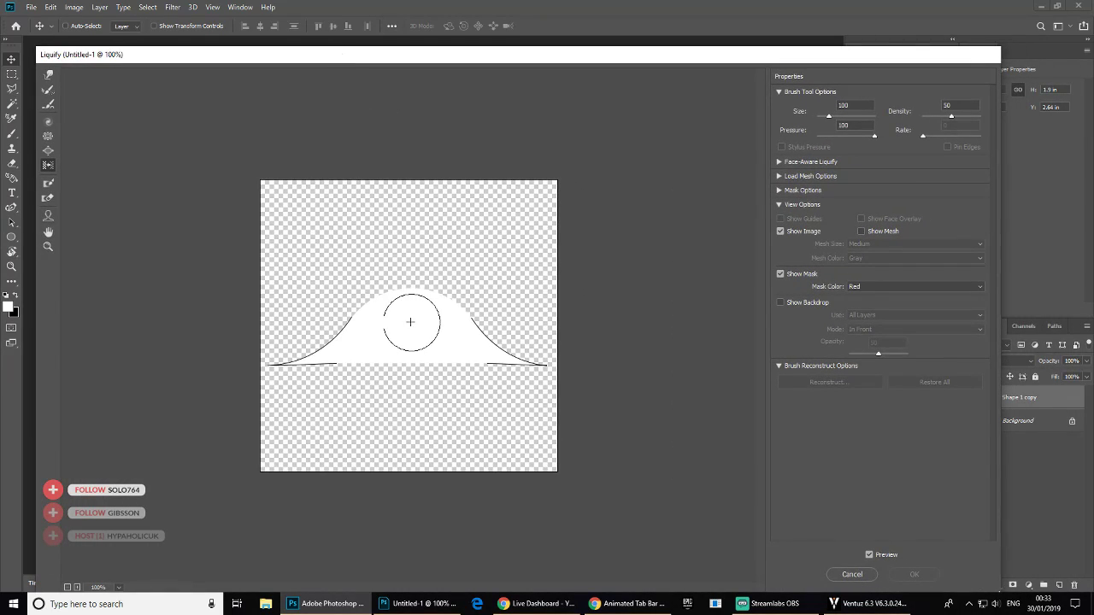
# - Try to reshape the bump's dome in Liquify with the Push Left tool at brush size 250
pyautogui.press(']')
pyautogui.press(']')
pyautogui.press(']')
pyautogui.press(']')
pyautogui.press(']')
pyautogui.press(']')
pyautogui.press(']')
pyautogui.press(']')
pyautogui.press(']')
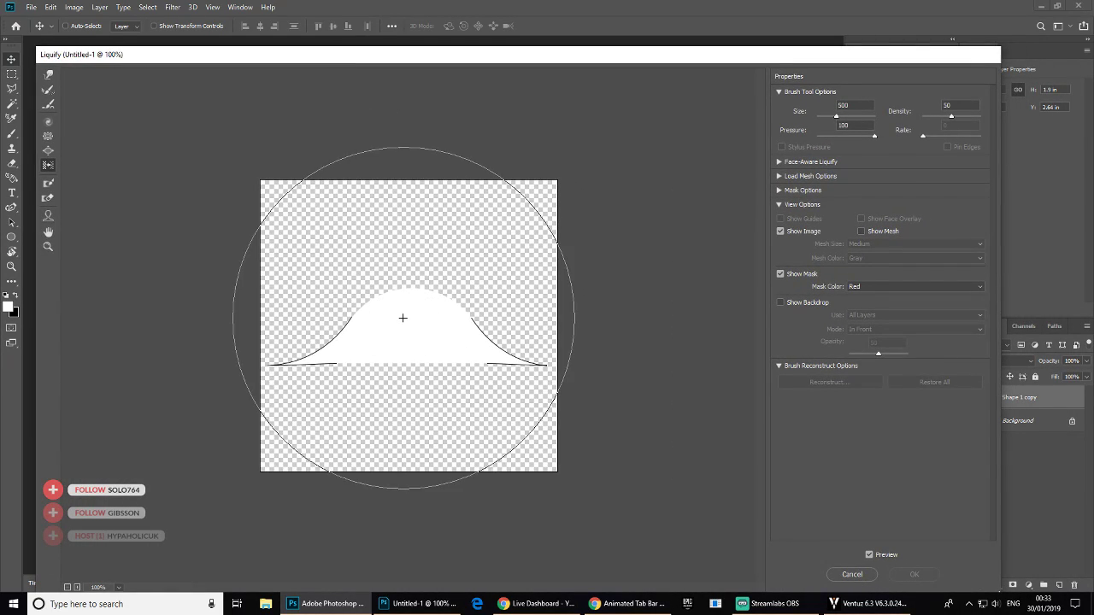
pyautogui.press('[')
pyautogui.press('[')
pyautogui.press('[')
pyautogui.press('[')
pyautogui.moveTo(402, 317); pyautogui.dragTo(423, 323)
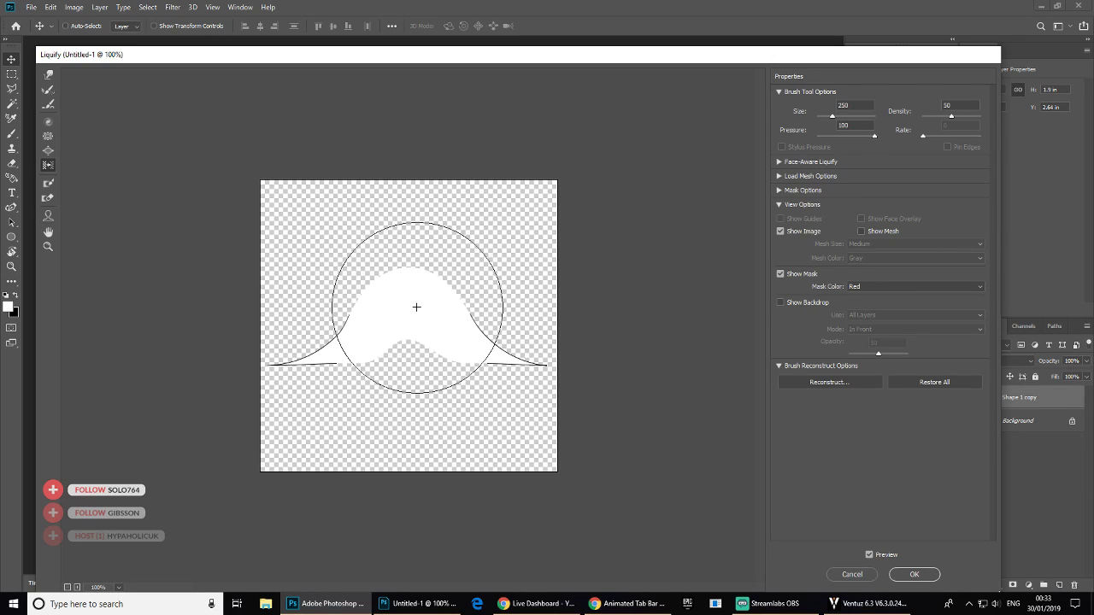
pyautogui.hotkey('ctrl', 'z')
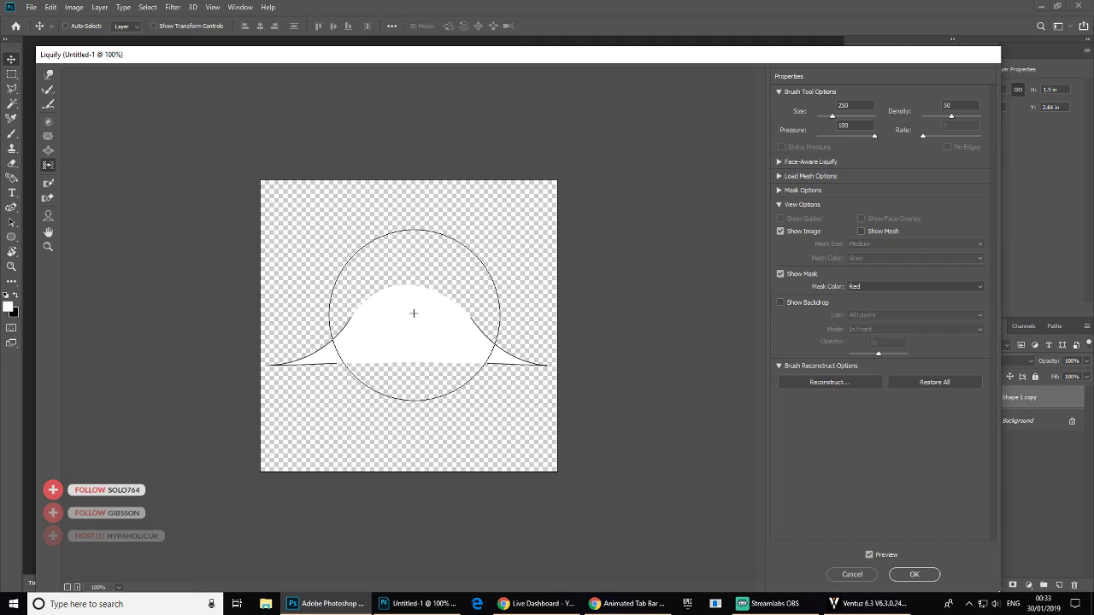
pyautogui.moveTo(417, 313)
pyautogui.mouseDown()
pyautogui.moveTo(415, 322)
pyautogui.moveTo(431, 307)
pyautogui.moveTo(416, 324)
pyautogui.mouseUp()
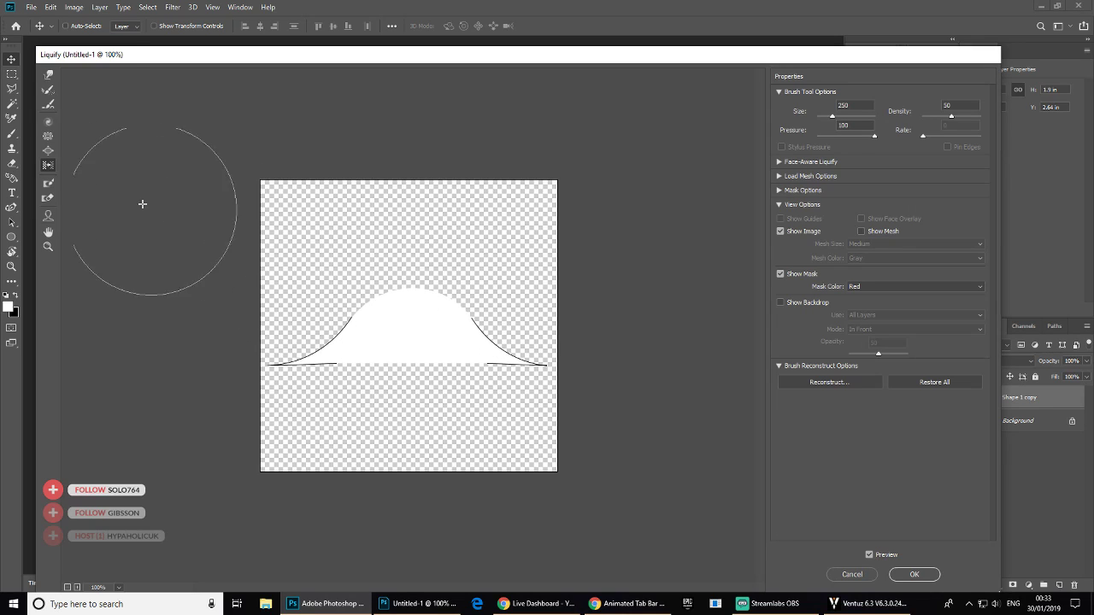
# - Enlarge the centre of the bump with Liquify's Bloat tool at size 300 and apply the filter
pyautogui.click(48, 151)
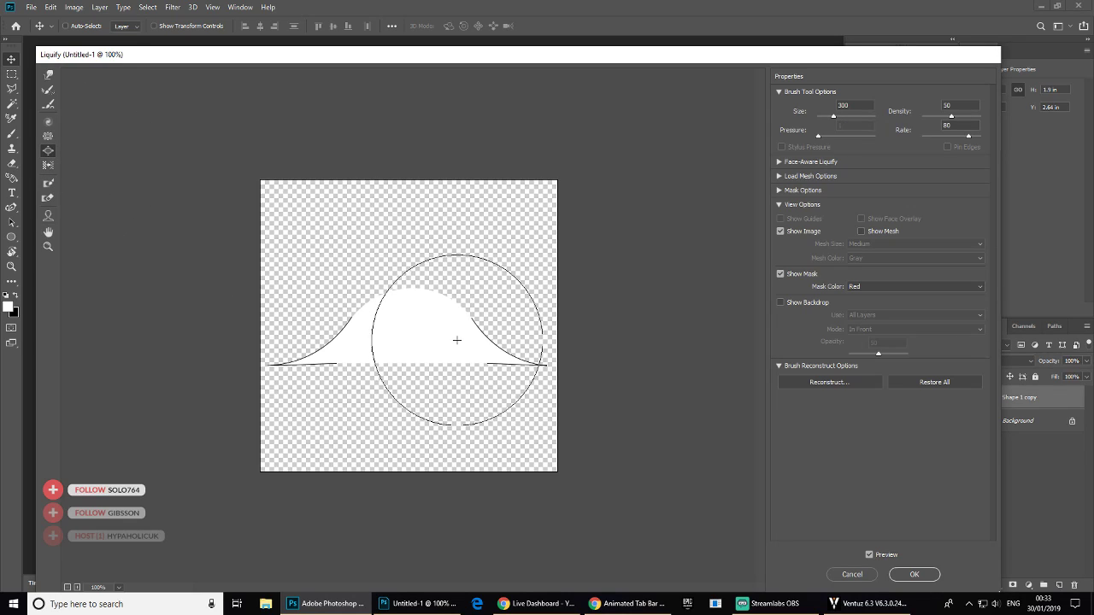
pyautogui.moveTo(415, 320); pyautogui.dragTo(421, 388)
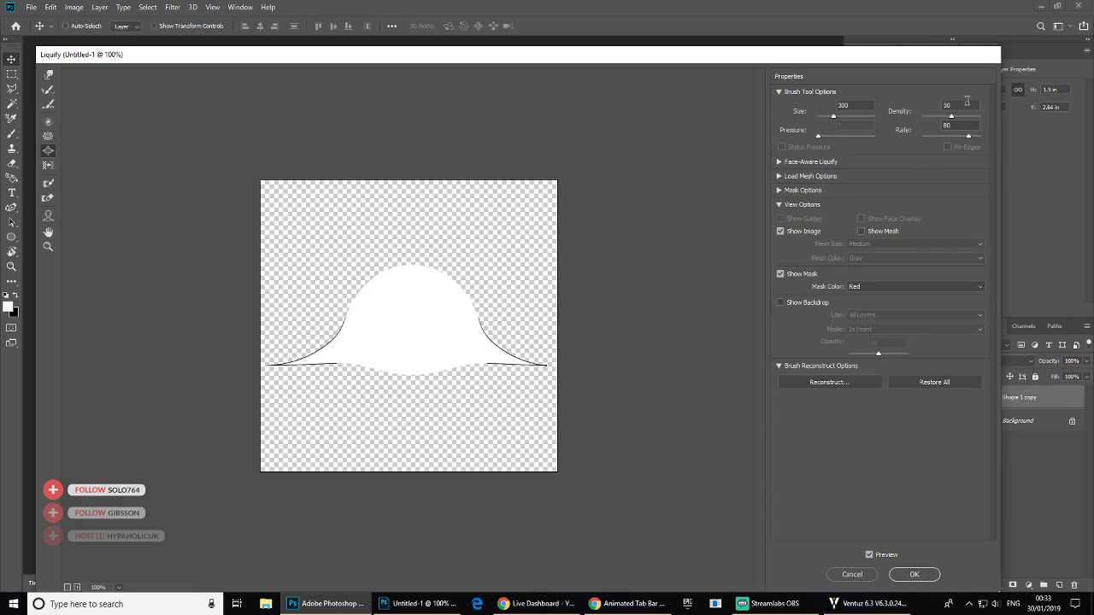
pyautogui.click(889, 576)
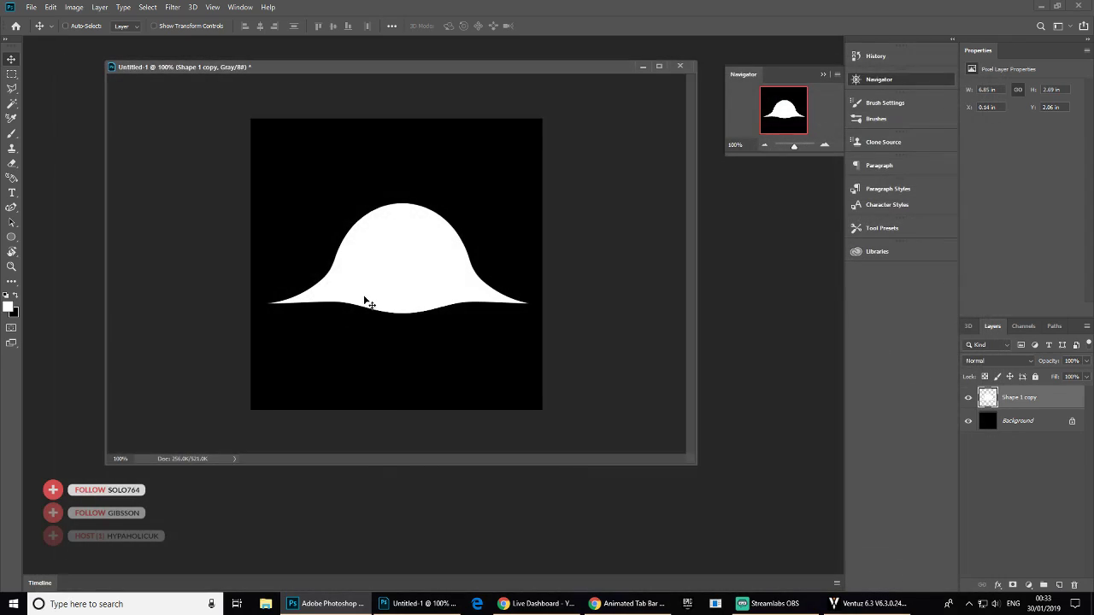
# - Delete the uneven lower edge of the bump using full-width rectangular selections, leaving a straight base
pyautogui.press('m')
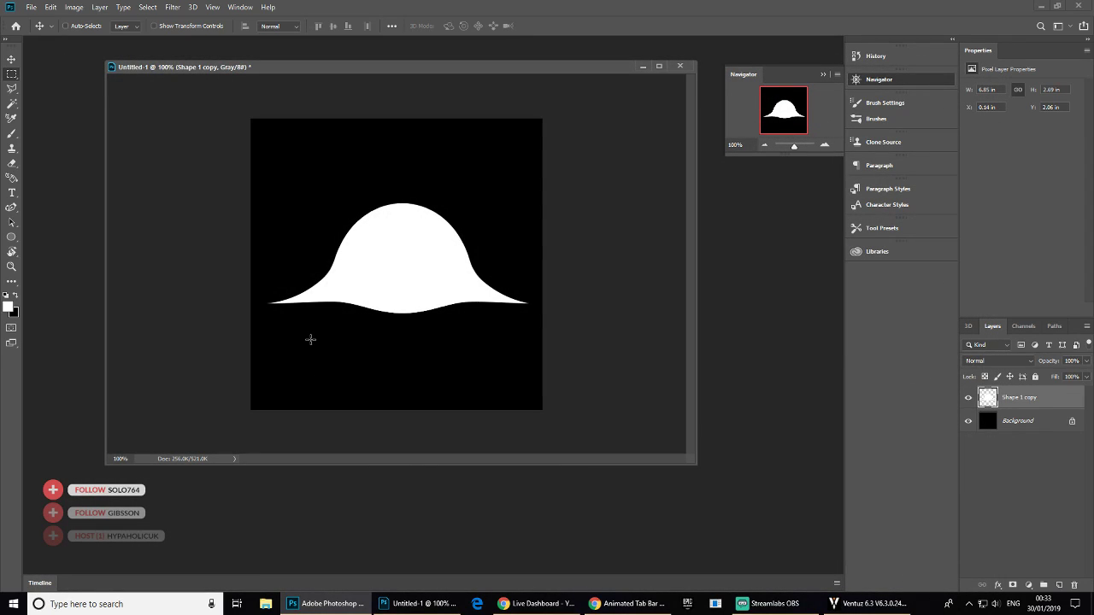
pyautogui.moveTo(257, 304); pyautogui.dragTo(549, 367)
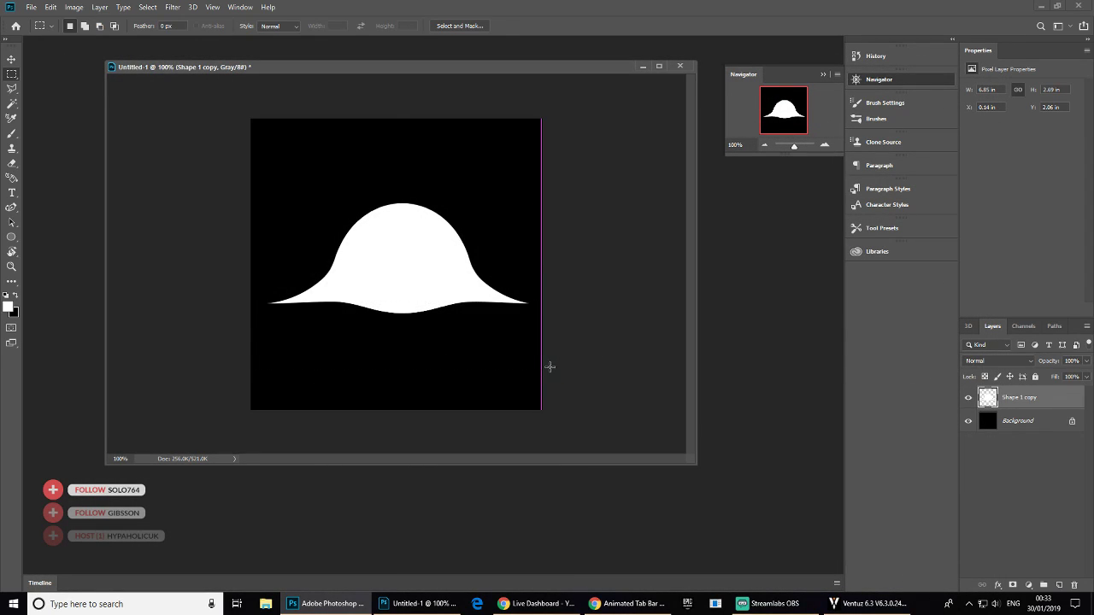
pyautogui.press('Delete')
pyautogui.hotkey('ctrl', 'd')
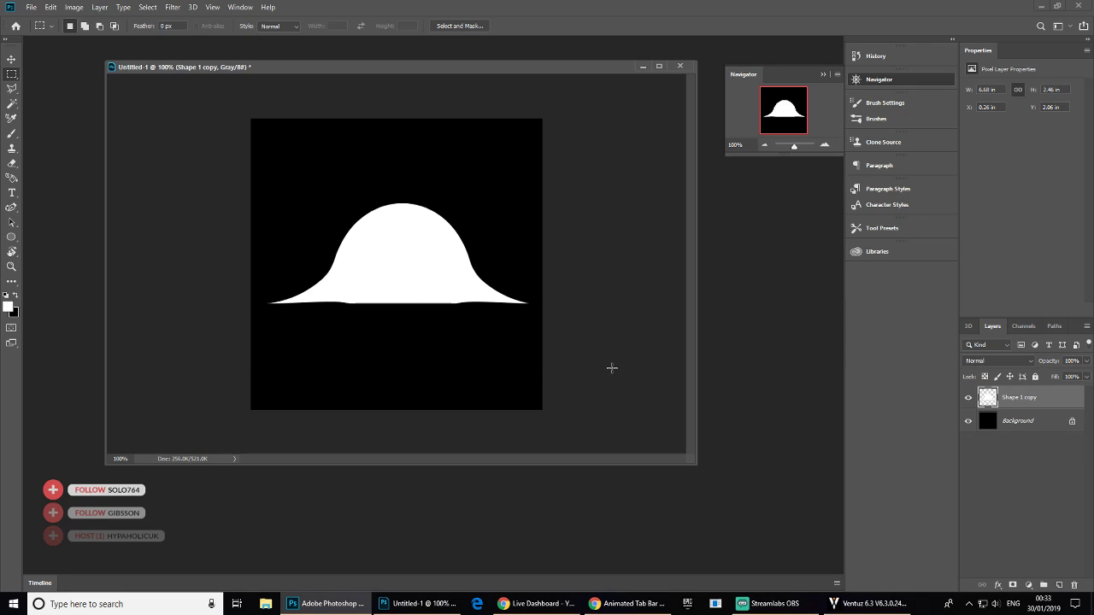
pyautogui.moveTo(251, 309); pyautogui.dragTo(616, 409)
pyautogui.moveTo(498, 386); pyautogui.dragTo(498, 384)
pyautogui.press('Delete')
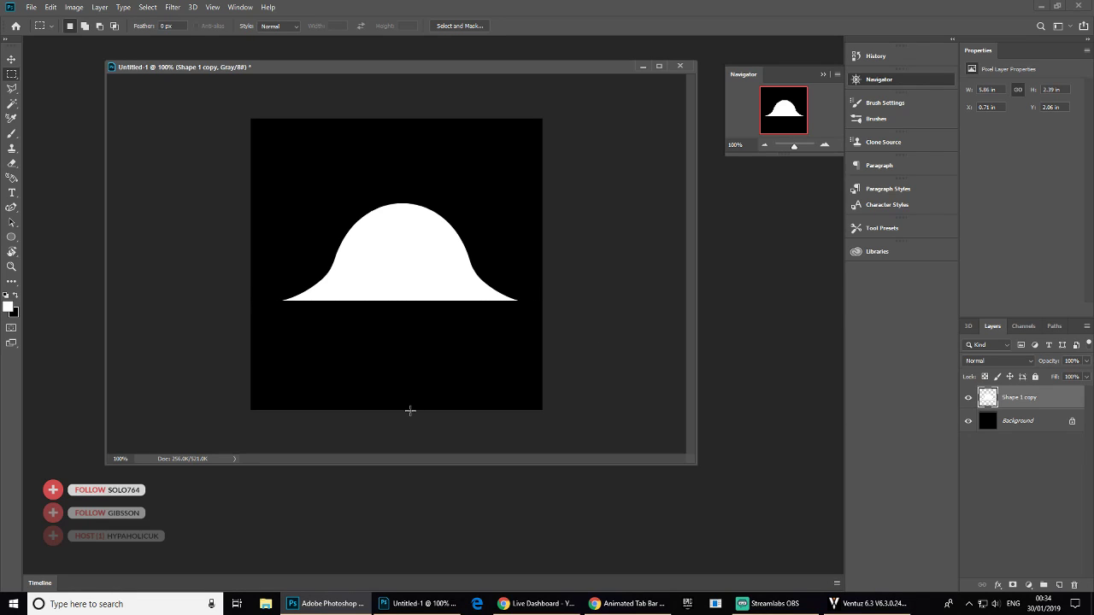
# - Move the bump straight down to the canvas's bottom edge and hide the Background layer
pyautogui.click(11, 59)
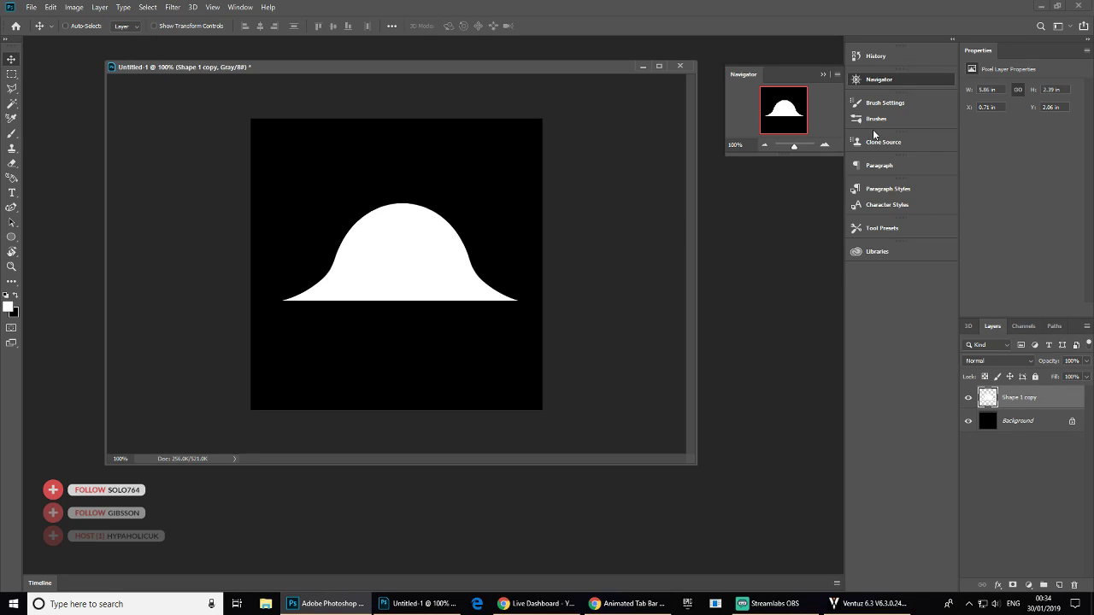
pyautogui.moveTo(417, 264); pyautogui.dragTo(414, 376)
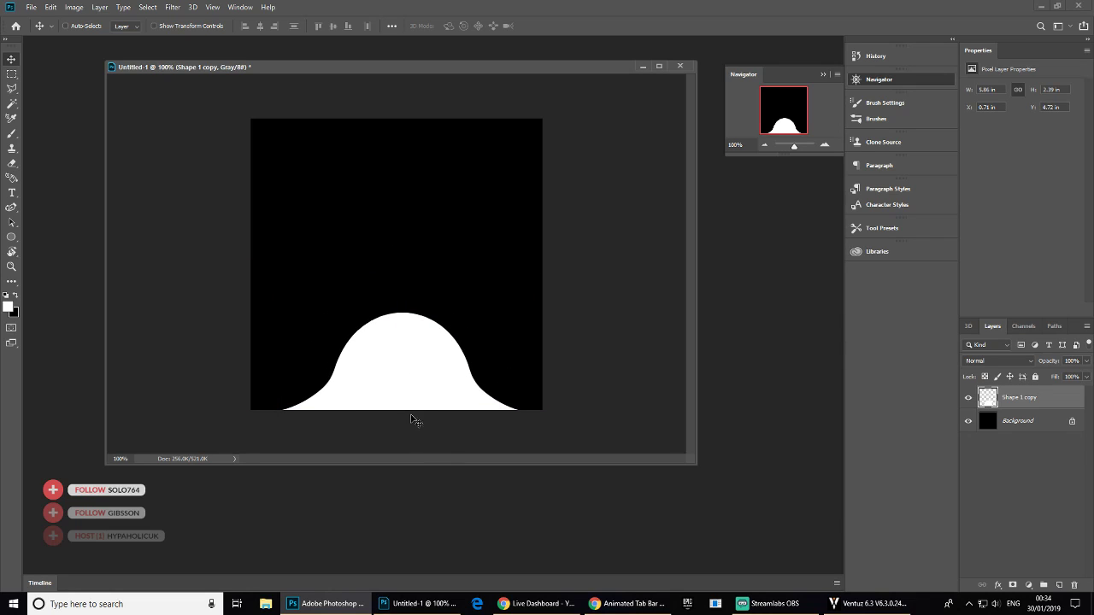
pyautogui.click(34, 10)
pyautogui.click(1005, 427)
pyautogui.click(967, 424)
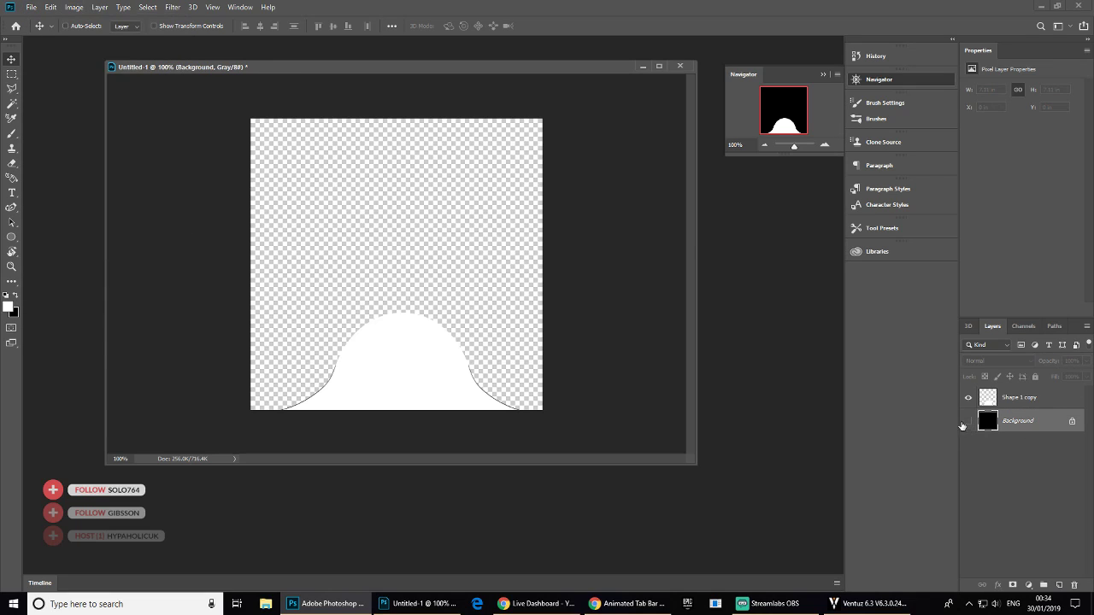
pyautogui.click(31, 7)
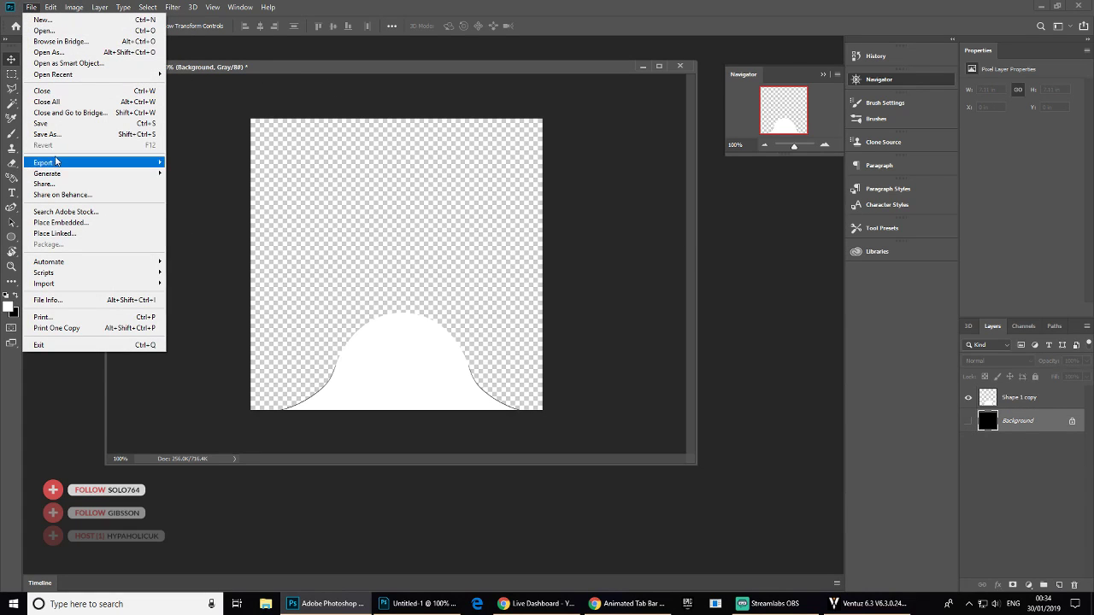
pyautogui.click(51, 134)
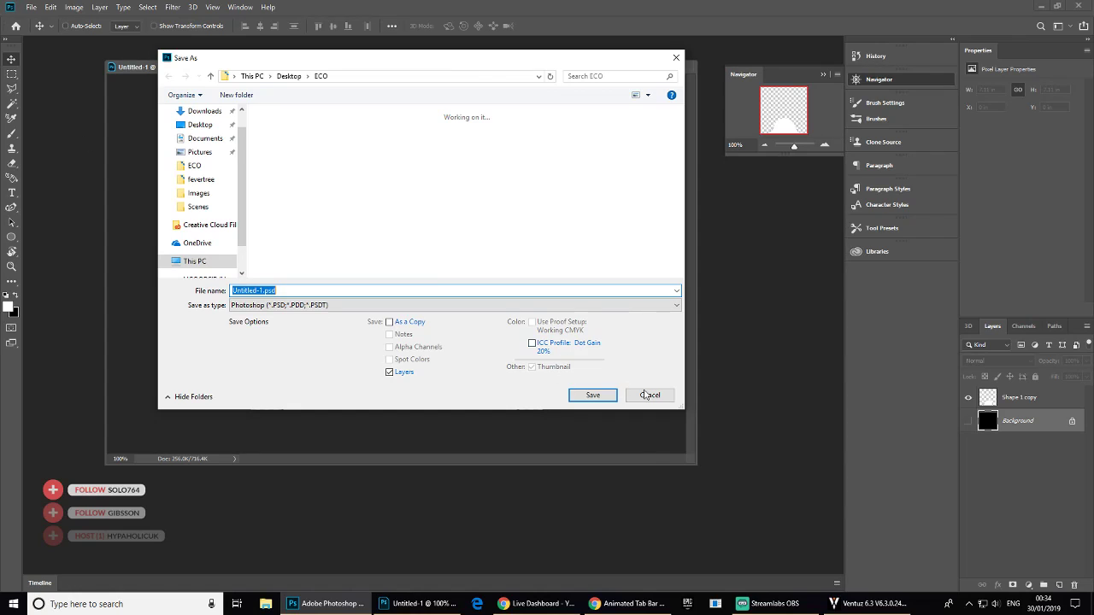
pyautogui.click(647, 395)
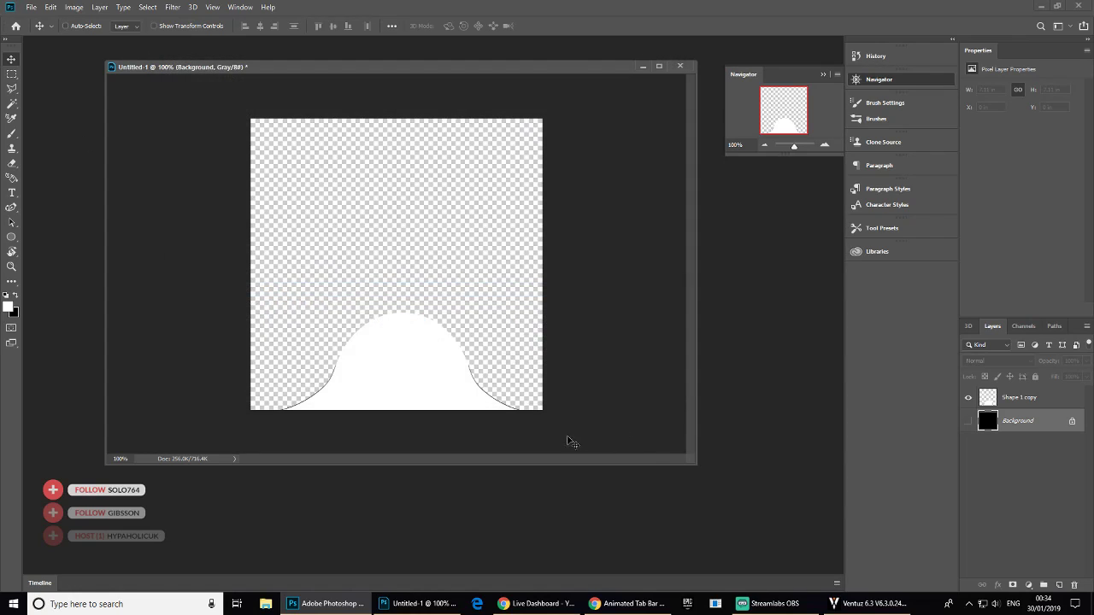
# - Select the Shape 1 copy layer and convert the document to RGB Color mode without merging the layers
pyautogui.click(824, 147)
pyautogui.moveTo(783, 109); pyautogui.dragTo(809, 135)
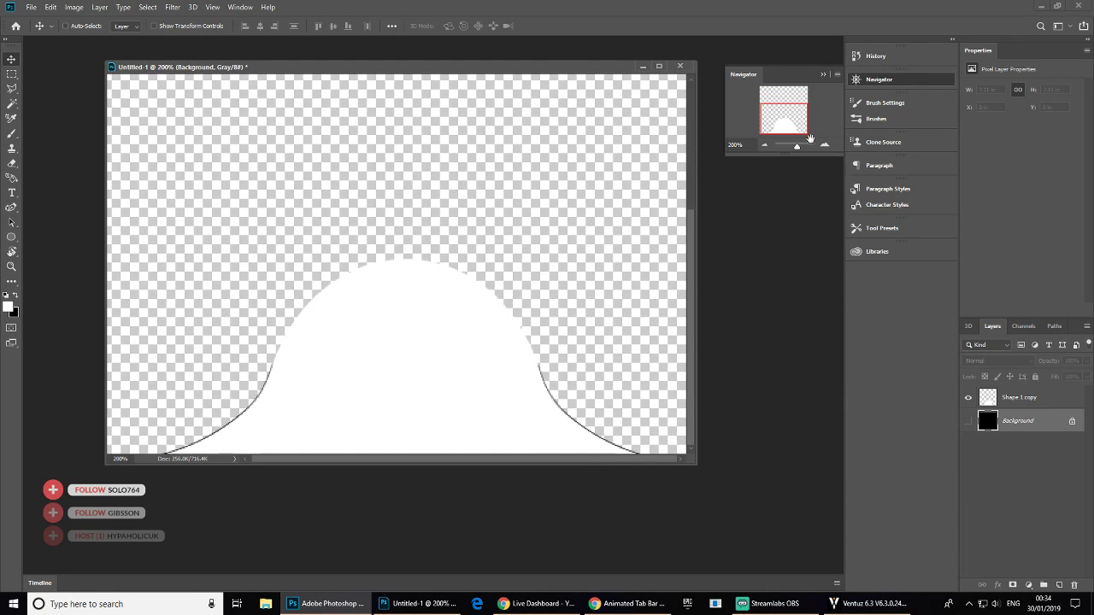
pyautogui.click(1004, 400)
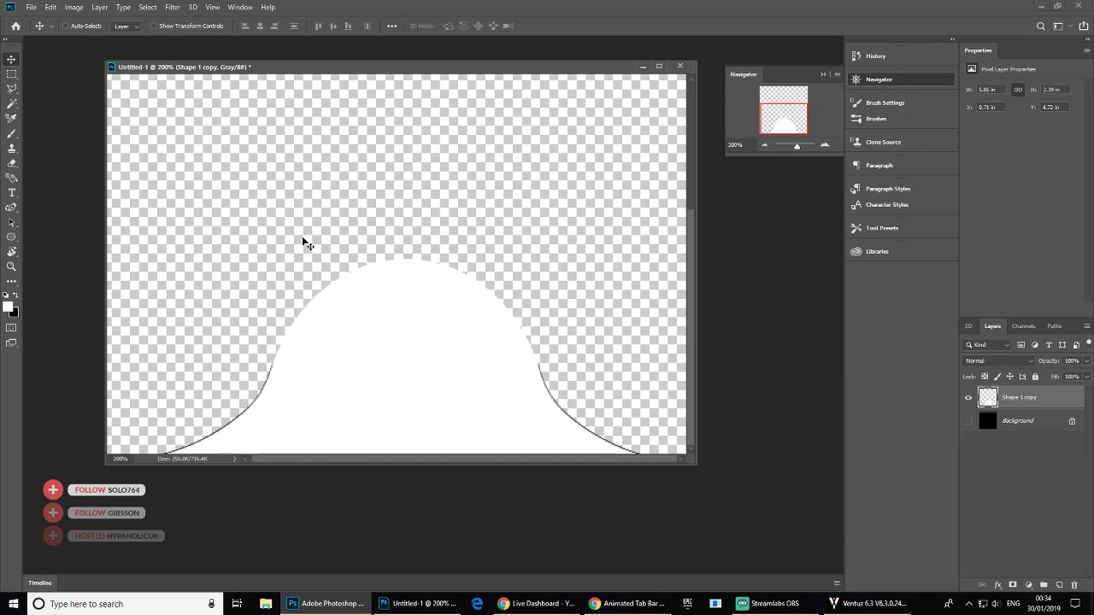
pyautogui.click(100, 7)
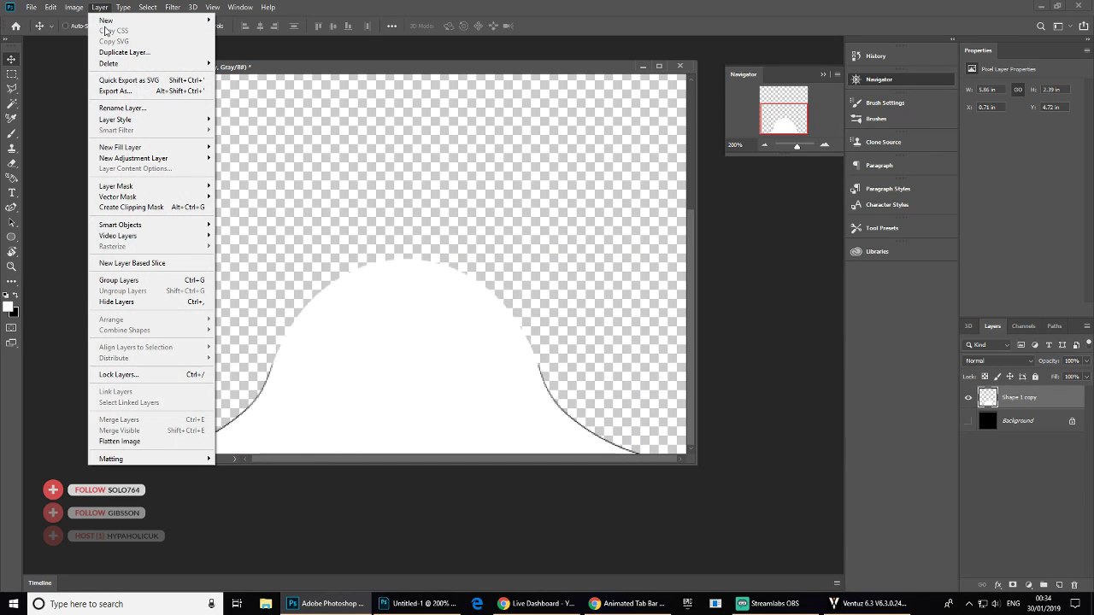
pyautogui.click(96, 7)
pyautogui.click(73, 7)
pyautogui.moveTo(98, 21)
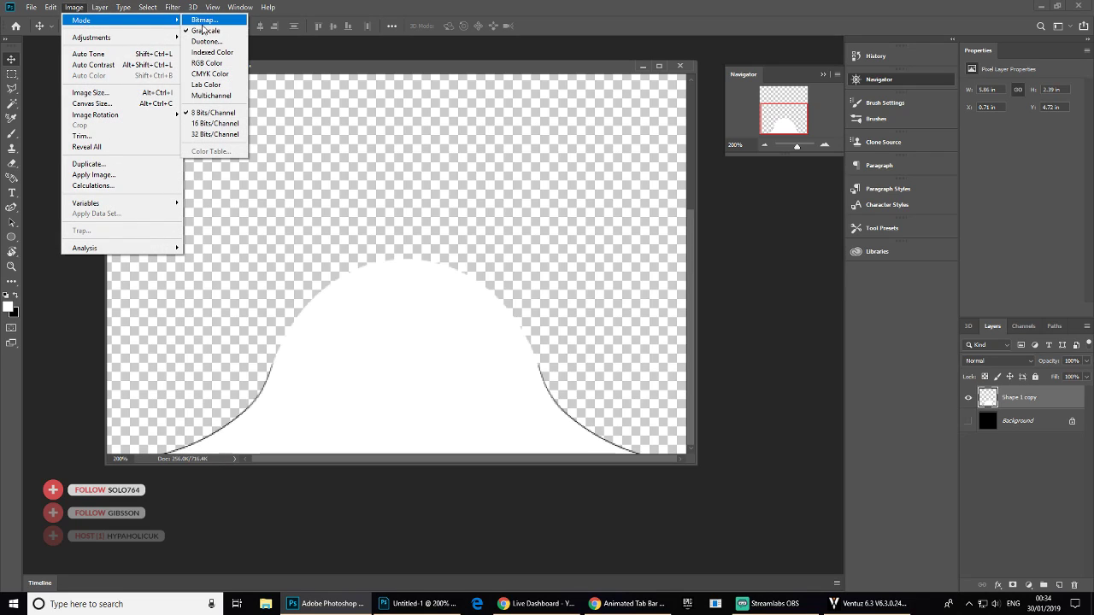
pyautogui.click(202, 75)
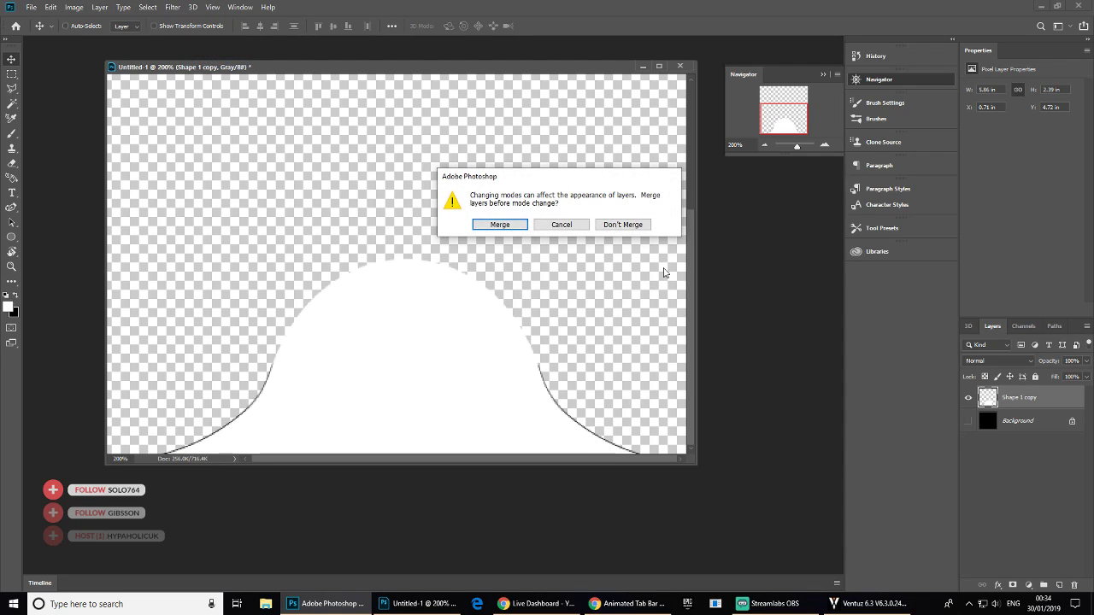
pyautogui.click(624, 224)
# - Turn the bump's dark edge fringe white by applying Hue/Saturation with Lightness at +100
pyautogui.hotkey('ctrl', 'u')
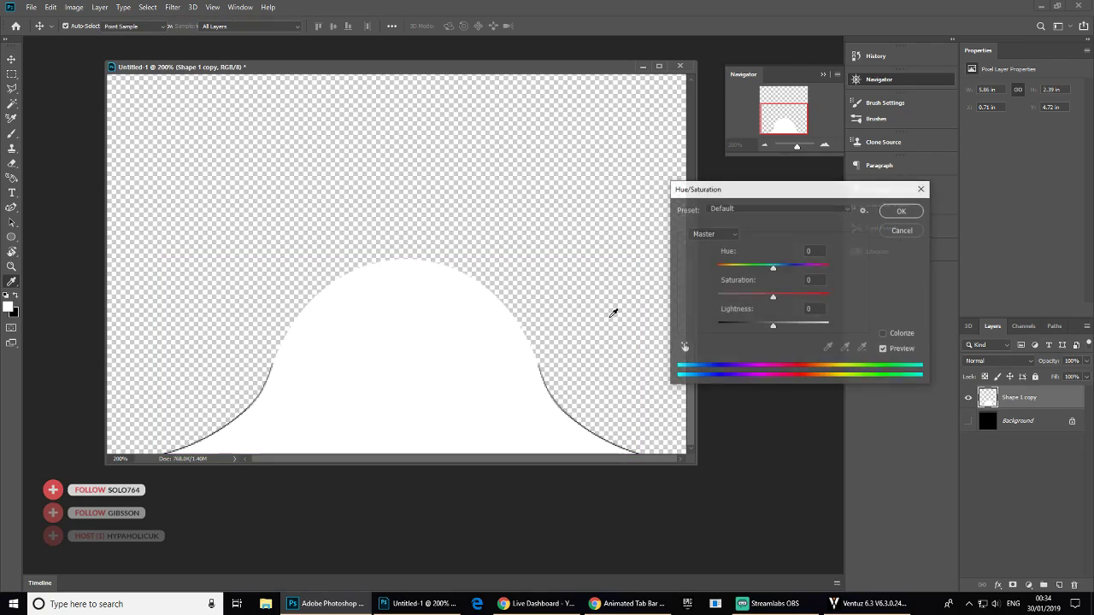
pyautogui.moveTo(773, 325); pyautogui.dragTo(893, 329)
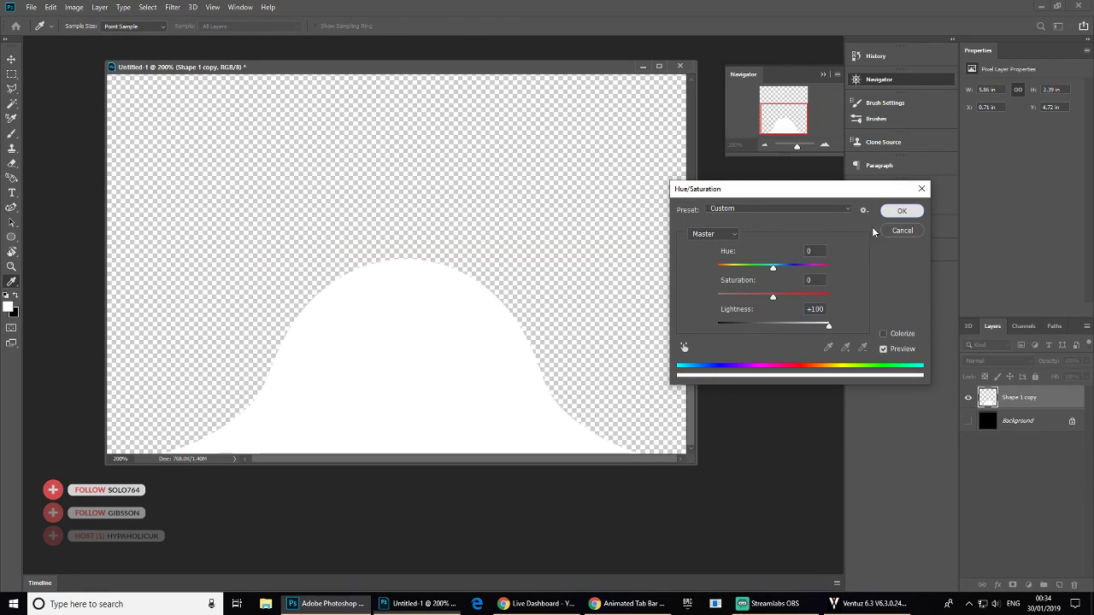
pyautogui.click(902, 211)
pyautogui.click(764, 145)
pyautogui.click(764, 145)
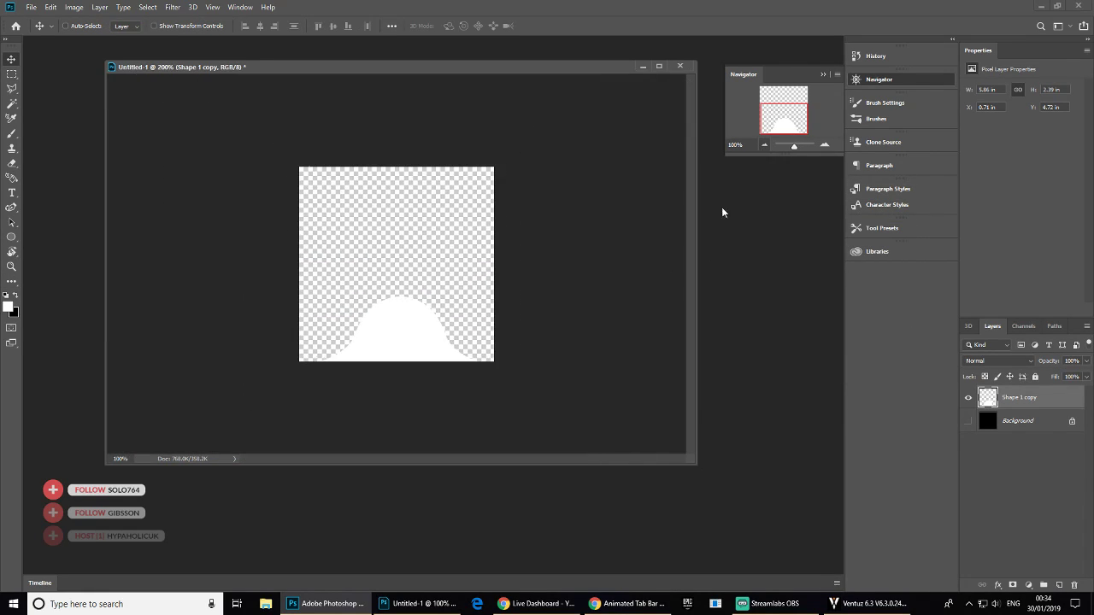
pyautogui.press('ctrl')
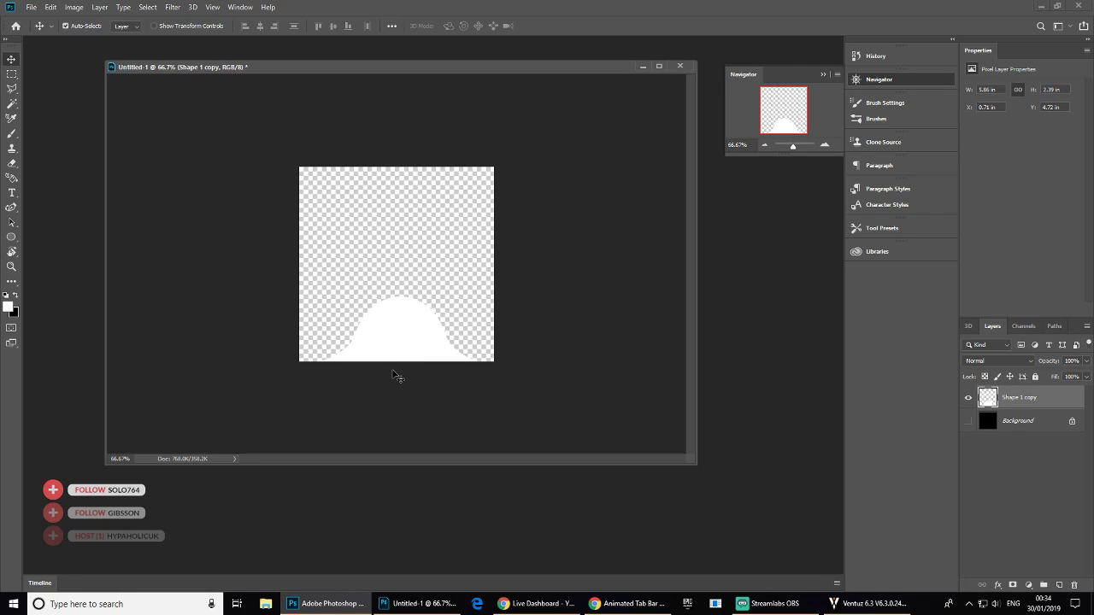
# - Save the bump as BUMPMENU.dds in the ECO folder in D3D/DDS format with DXT5 interpolated alpha and no MIP maps
pyautogui.hotkey('ctrl', 'shift', 's')
pyautogui.click(313, 306)
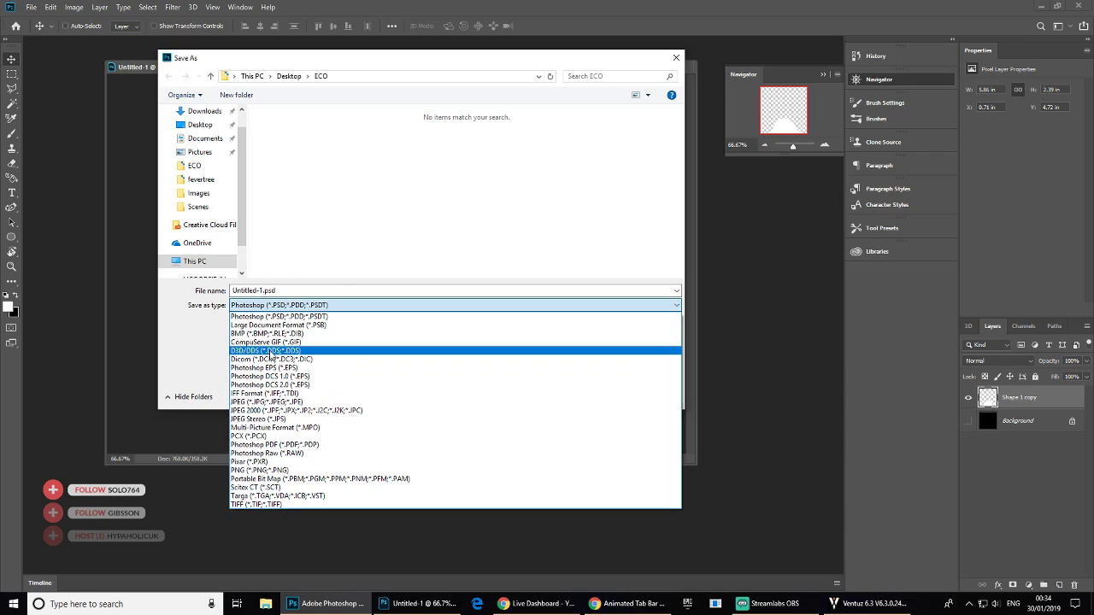
pyautogui.click(272, 350)
pyautogui.click(321, 291)
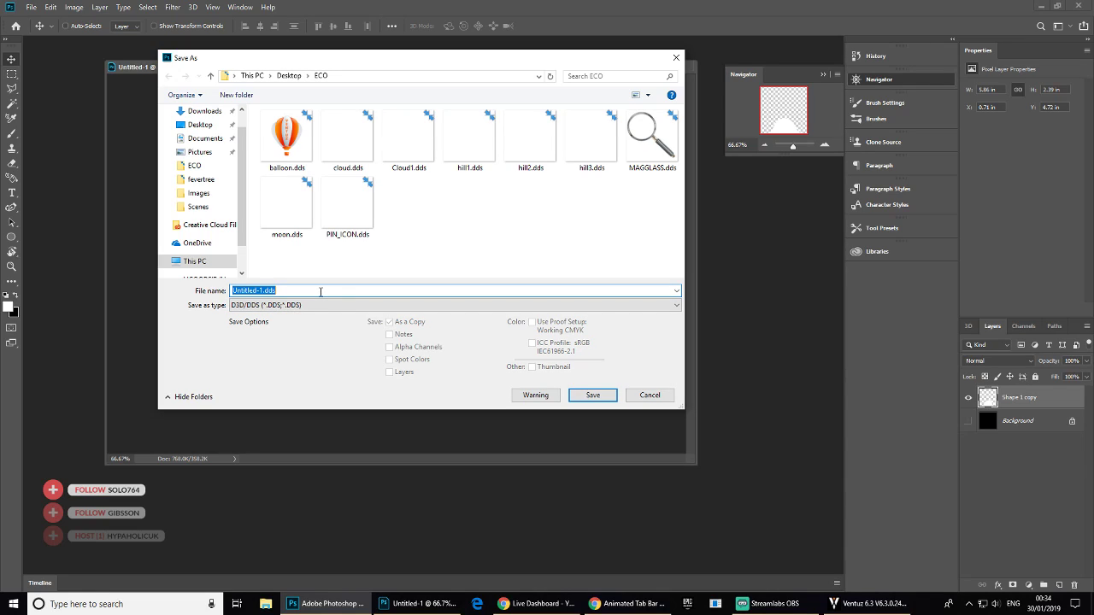
pyautogui.write('BUMPMEN')
pyautogui.press('Return')
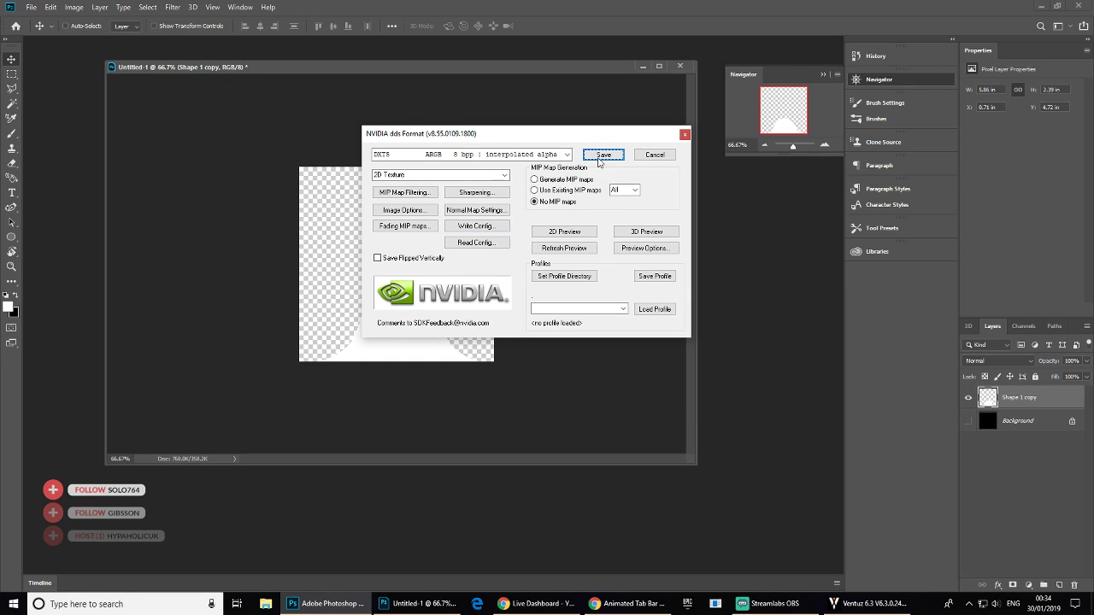
pyautogui.click(601, 158)
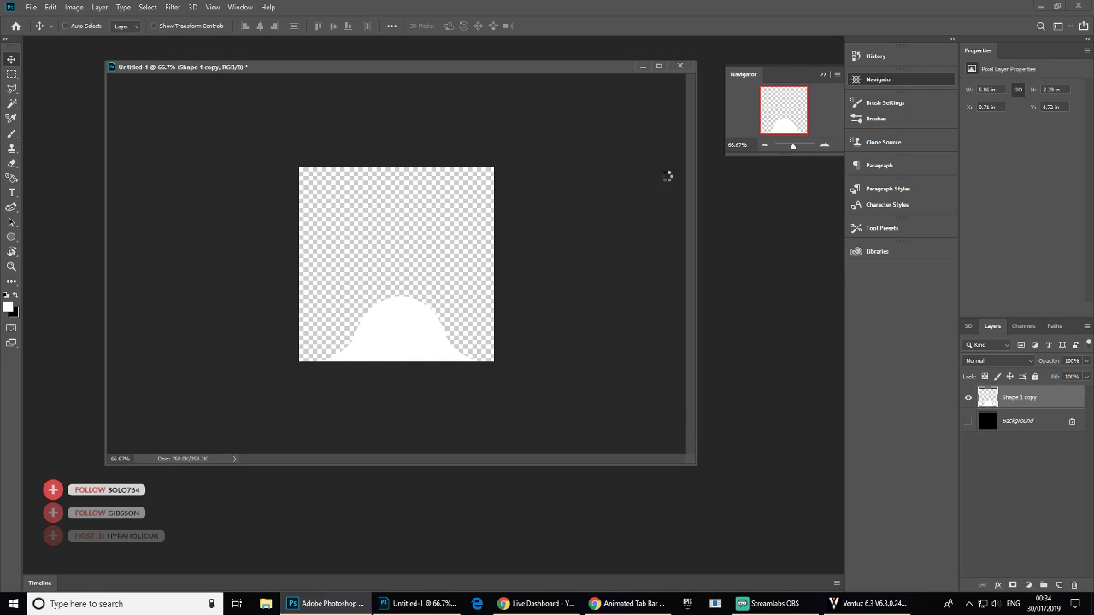
# - Switch to Ventuz and resize the panels, narrowing Layers and shortening Hierarchy and Content to give the Renderer more room
pyautogui.click(1041, 6)
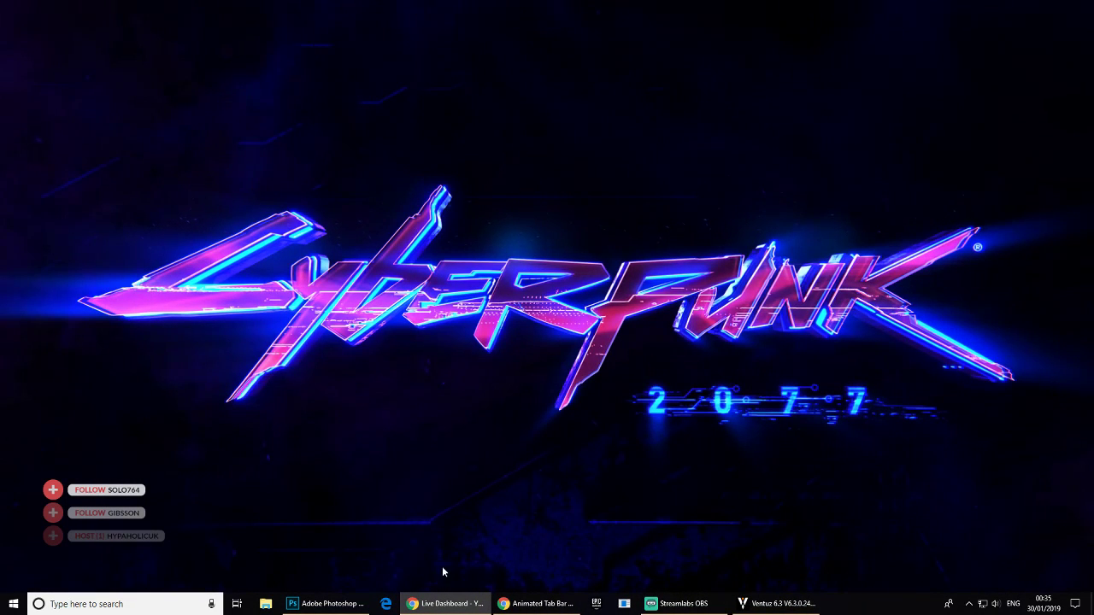
pyautogui.click(762, 608)
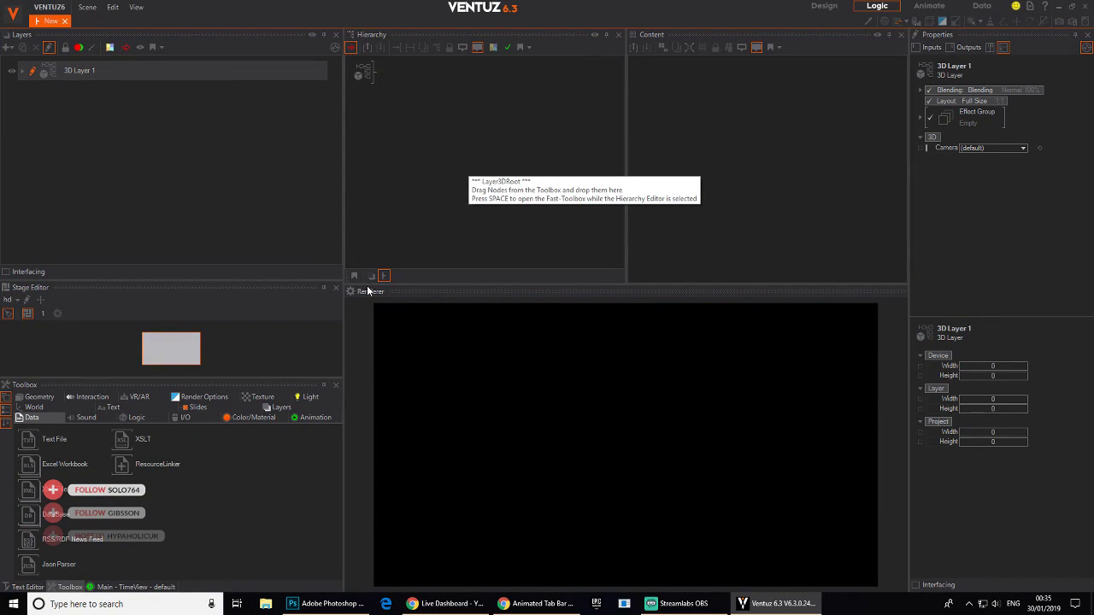
pyautogui.moveTo(366, 285); pyautogui.dragTo(276, 224)
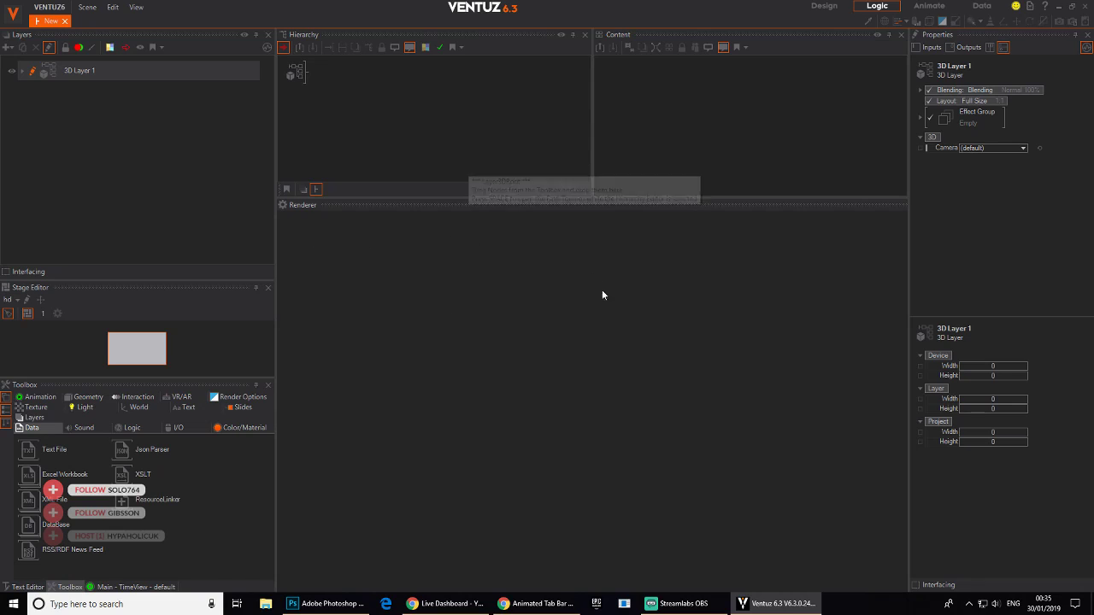
pyautogui.moveTo(490, 199); pyautogui.dragTo(484, 229)
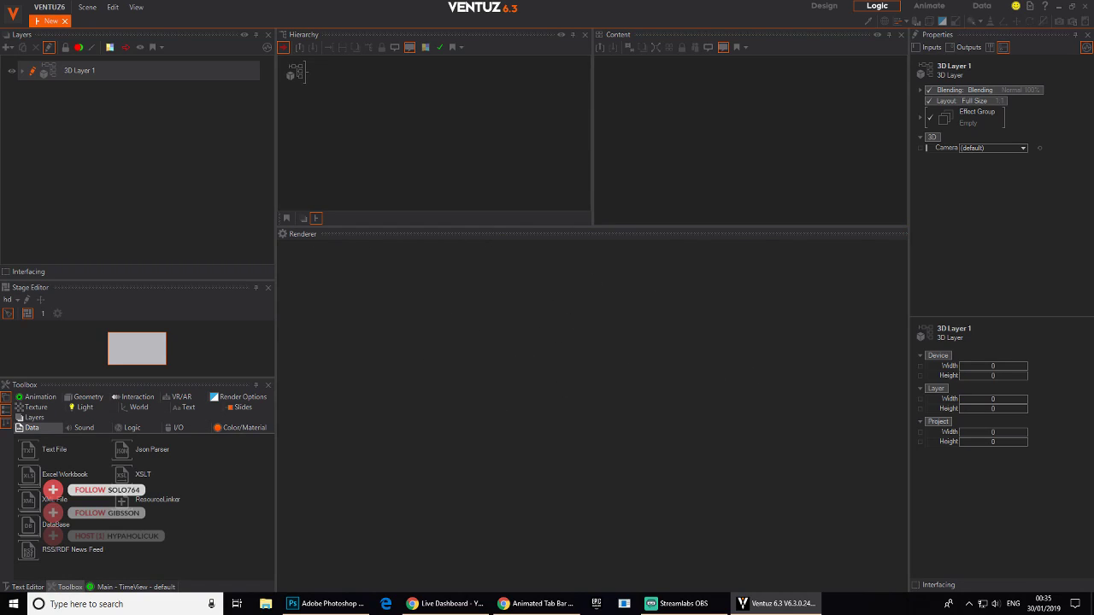
# - Close Ventuz and relaunch Ventuz Designer
pyautogui.click(1083, 7)
pyautogui.click(585, 302)
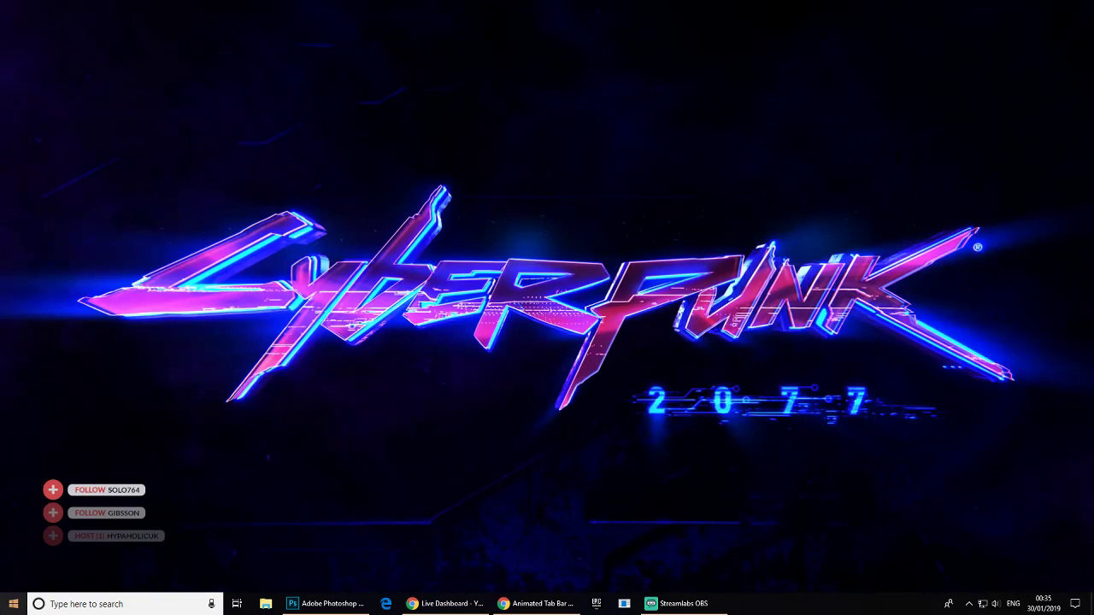
pyautogui.click(3, 607)
pyautogui.click(4, 610)
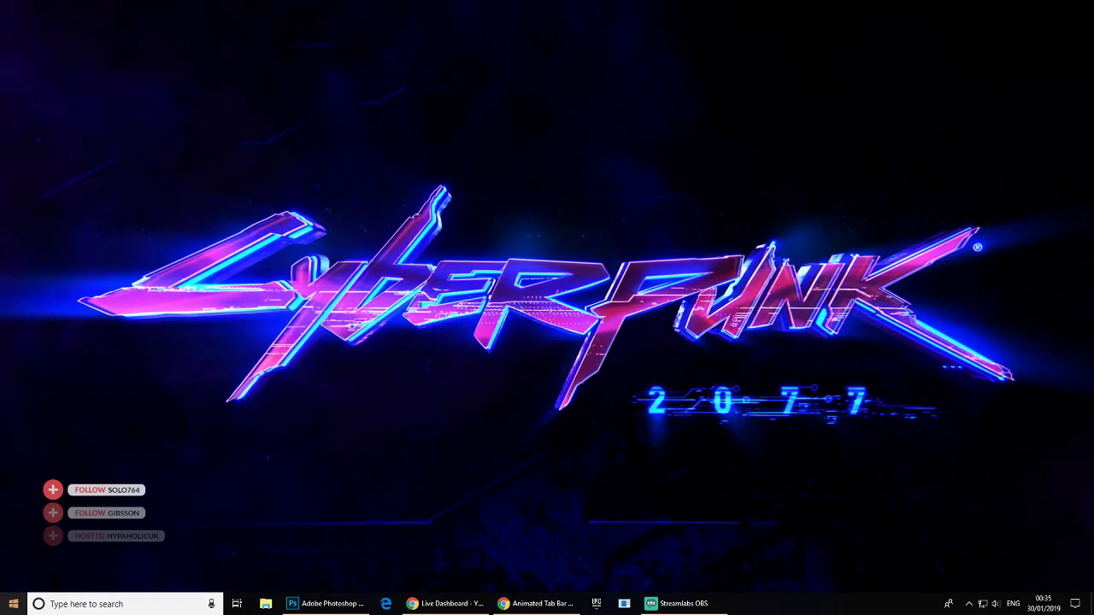
pyautogui.click(4, 607)
pyautogui.write('ve')
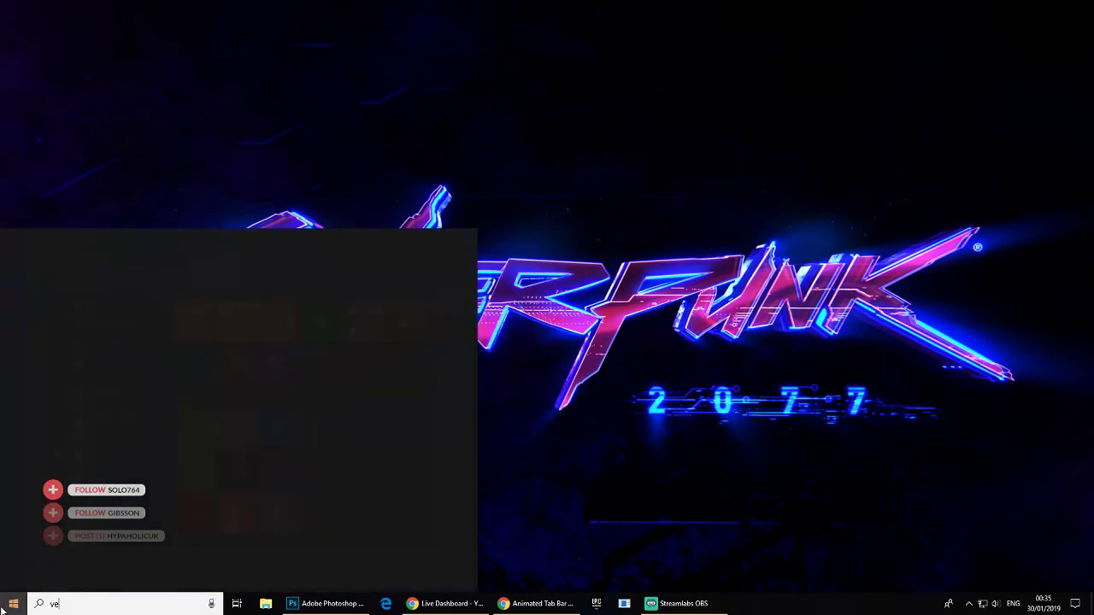
pyautogui.click(128, 295)
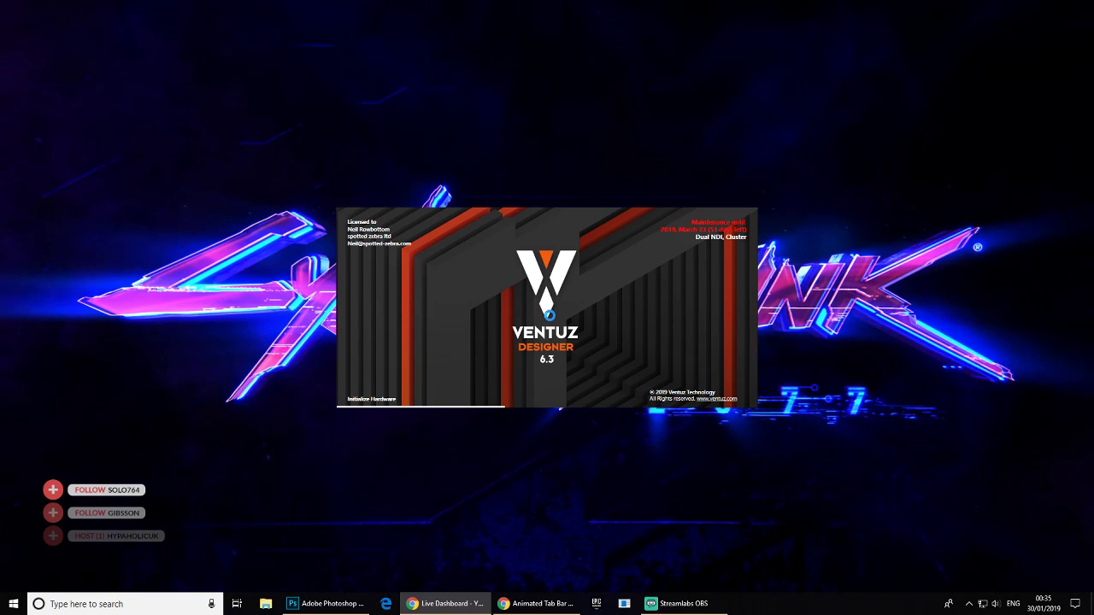
pyautogui.click(624, 312)
pyautogui.click(620, 316)
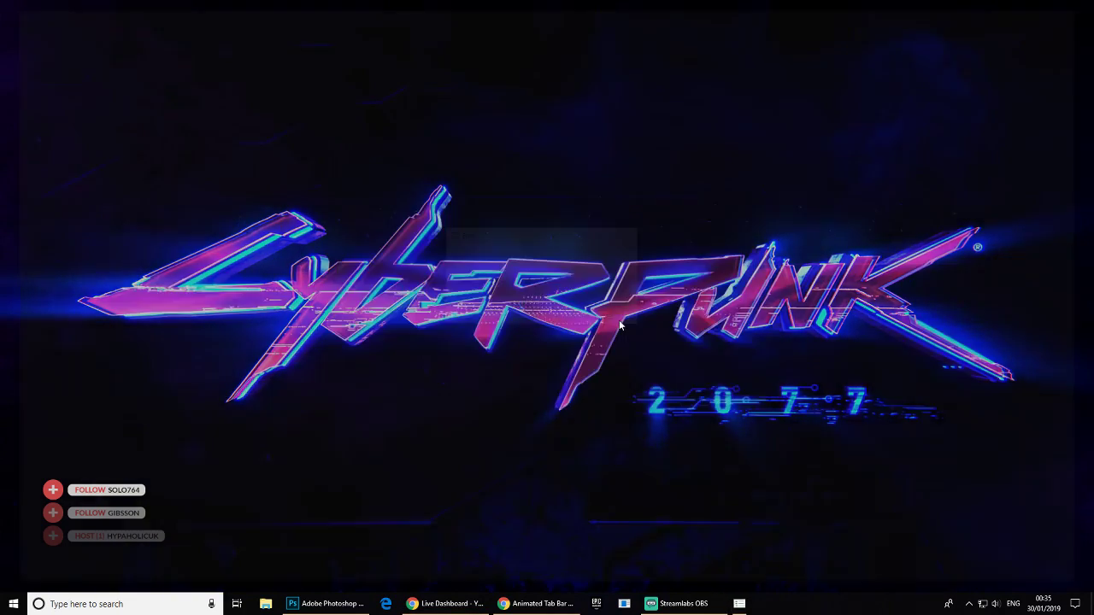
# - Start a new empty scene instead of opening an existing one and set its stage configuration to hd
pyautogui.doubleClick(446, 303)
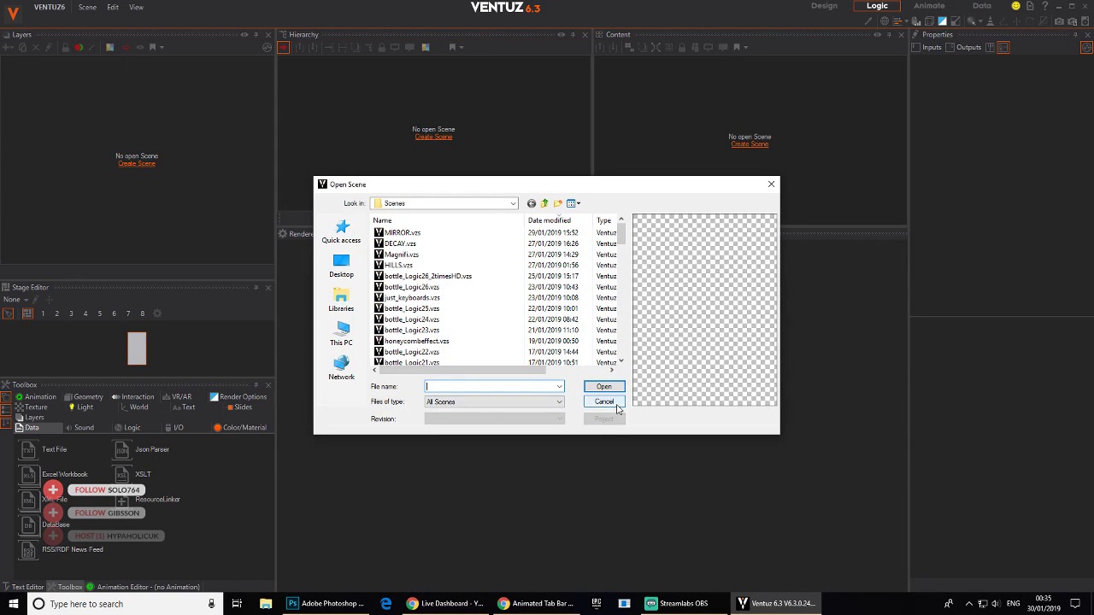
pyautogui.click(612, 403)
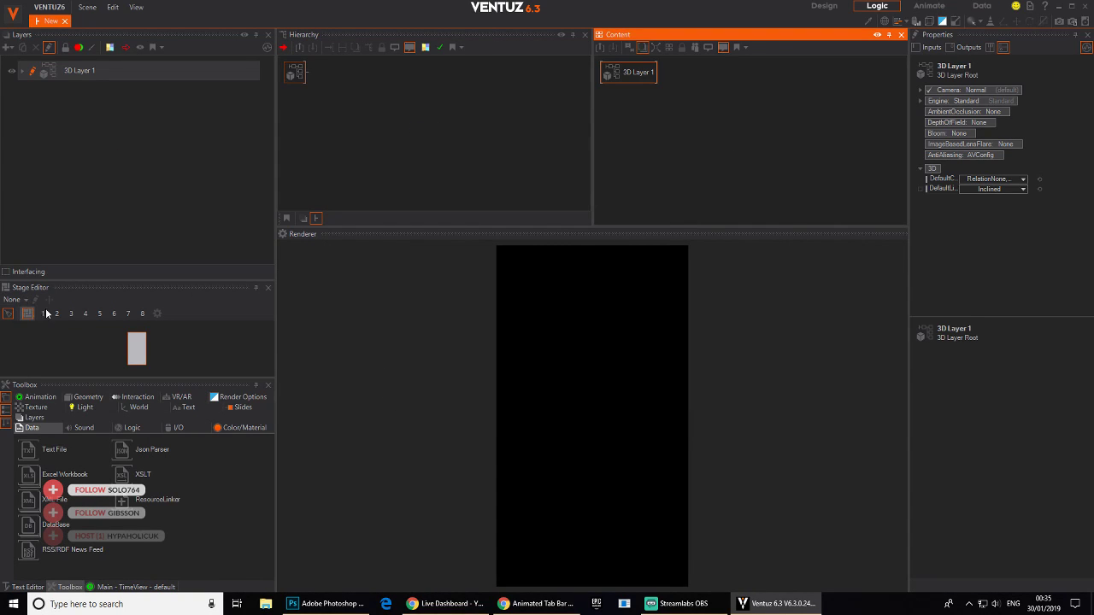
pyautogui.click(24, 300)
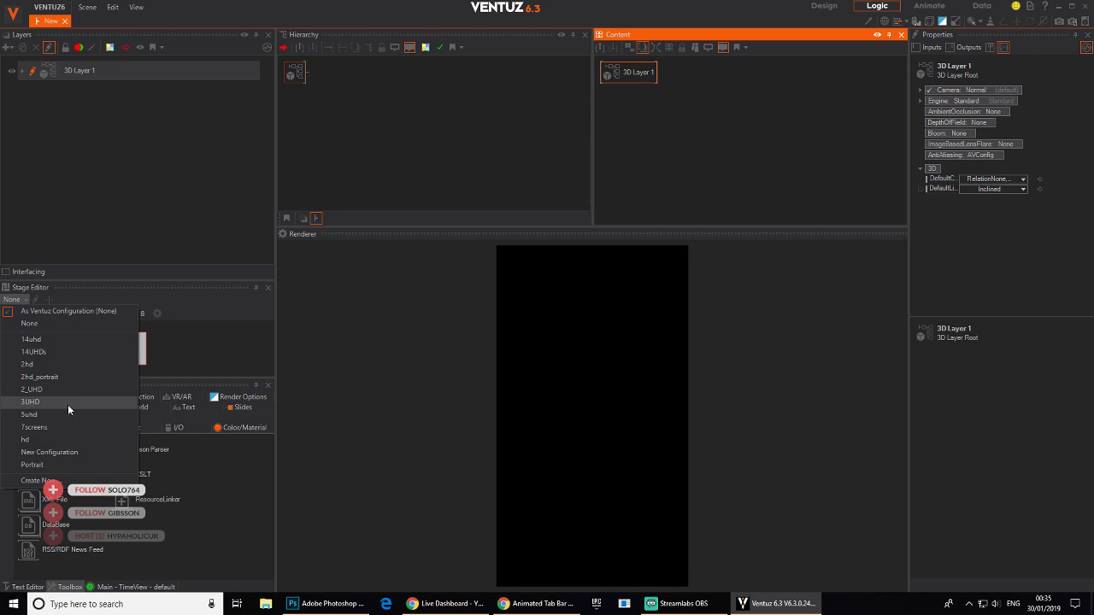
pyautogui.click(35, 446)
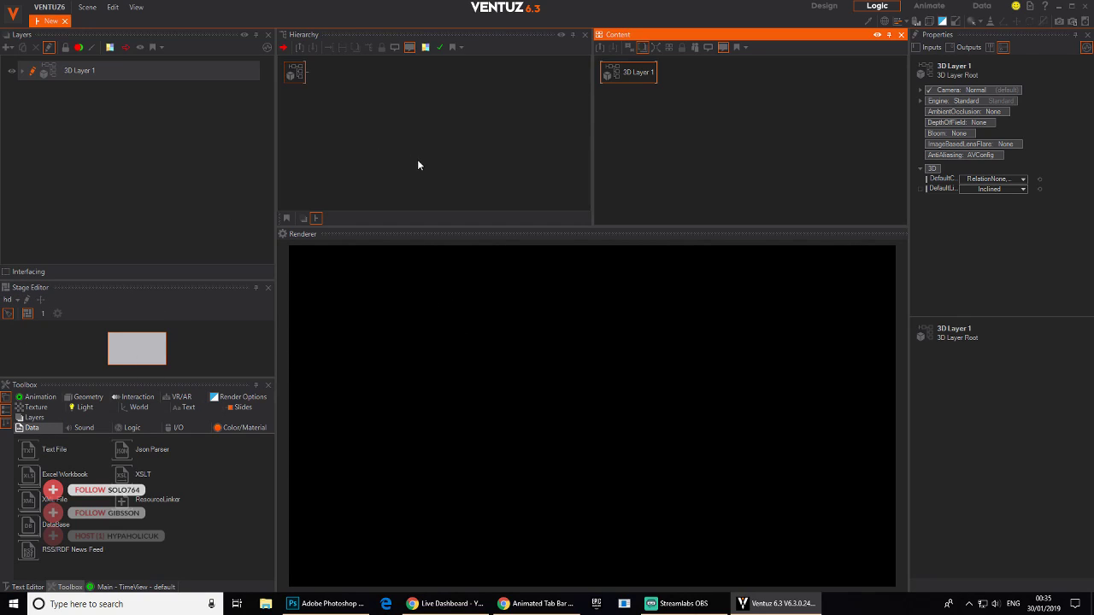
# - Add an Axis node to 3D Layer 1's hierarchy and attach a Color Solid material after it
pyautogui.click(396, 109)
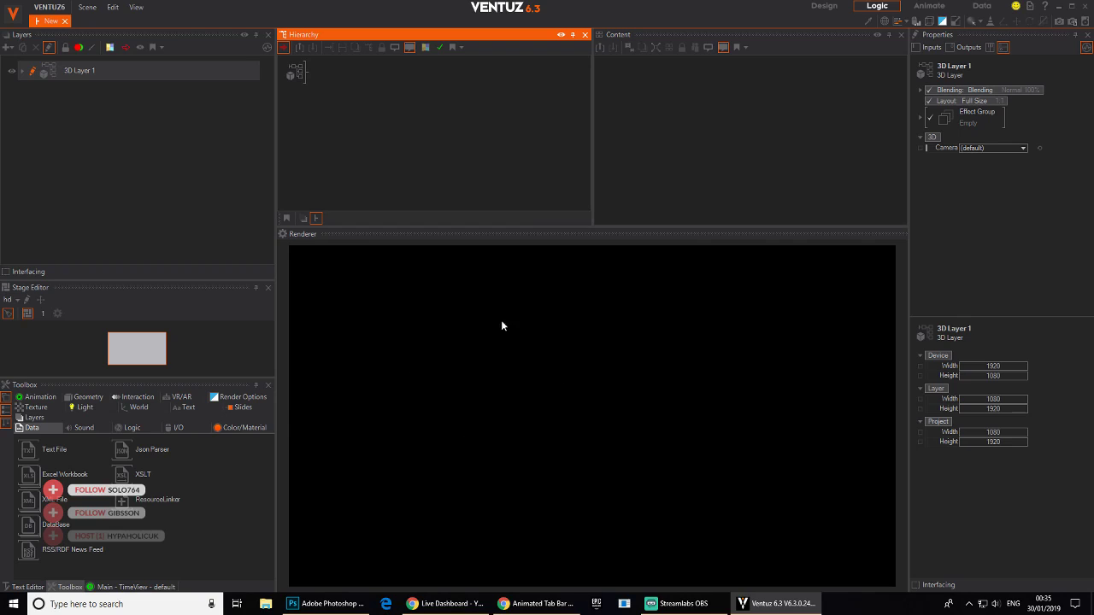
pyautogui.rightClick(388, 130)
pyautogui.click(444, 160)
pyautogui.doubleClick(359, 124)
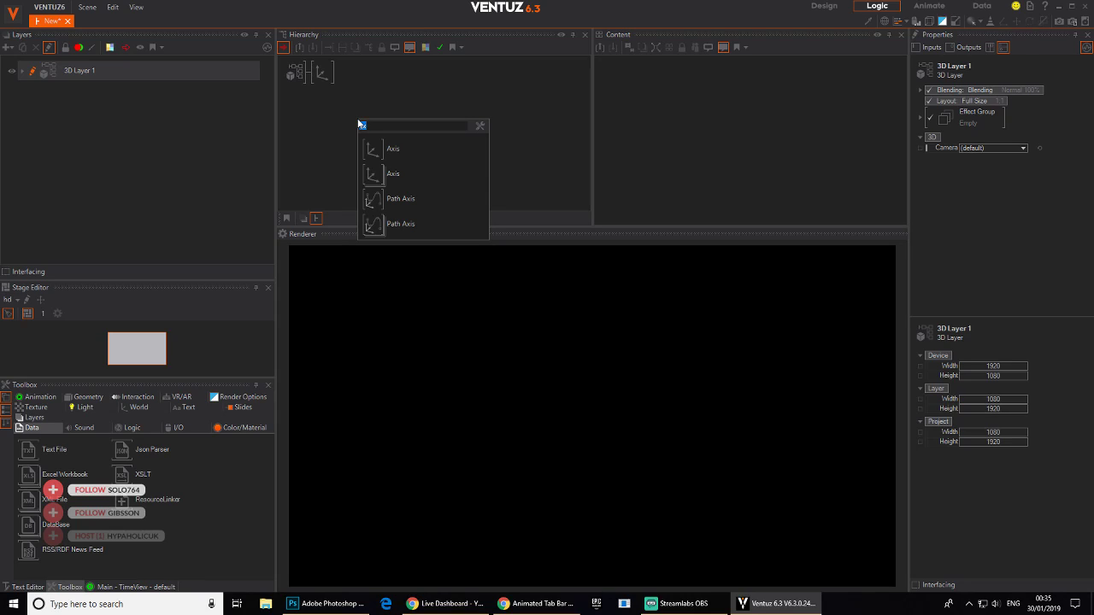
pyautogui.write('co')
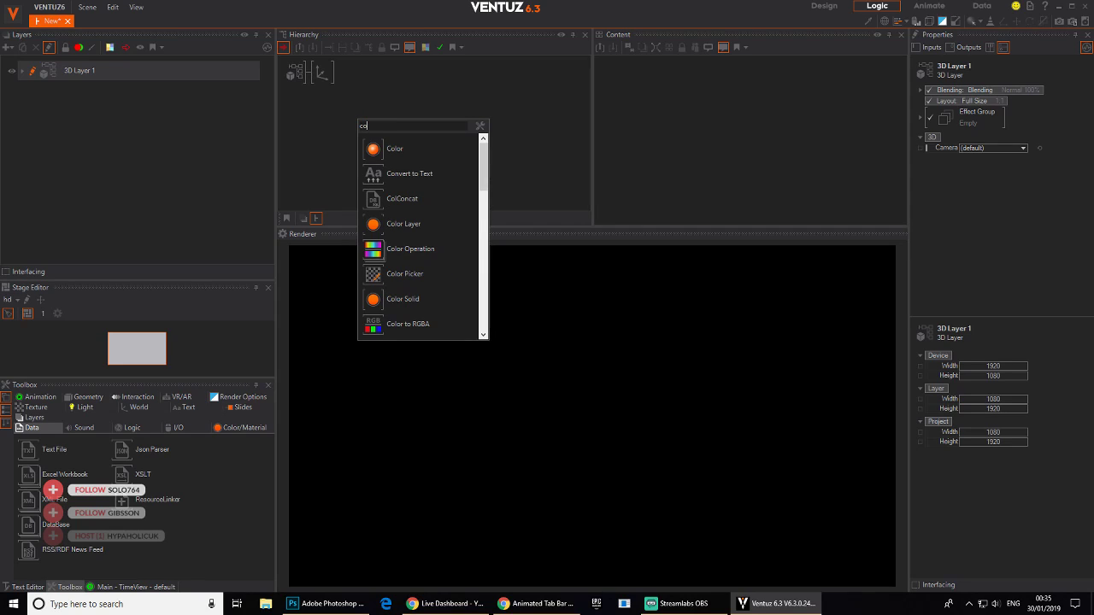
pyautogui.click(393, 298)
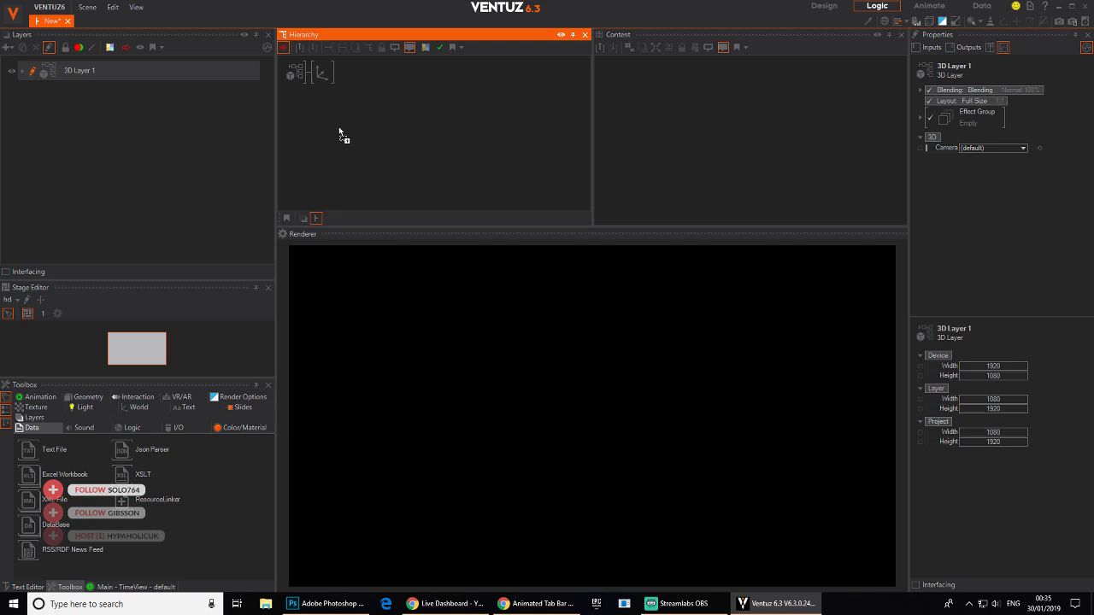
# - Add a Rectangle geometry after the material and set the Axis node's overall scaling factor to 9.3
pyautogui.click(327, 73)
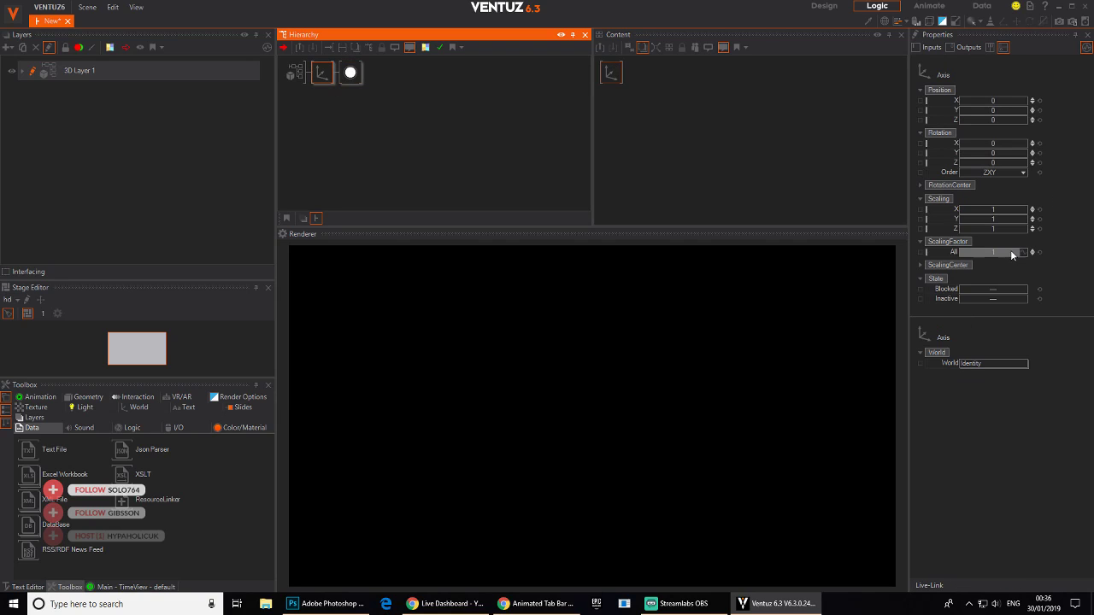
pyautogui.doubleClick(436, 146)
pyautogui.write('re')
pyautogui.click(453, 201)
pyautogui.click(389, 77)
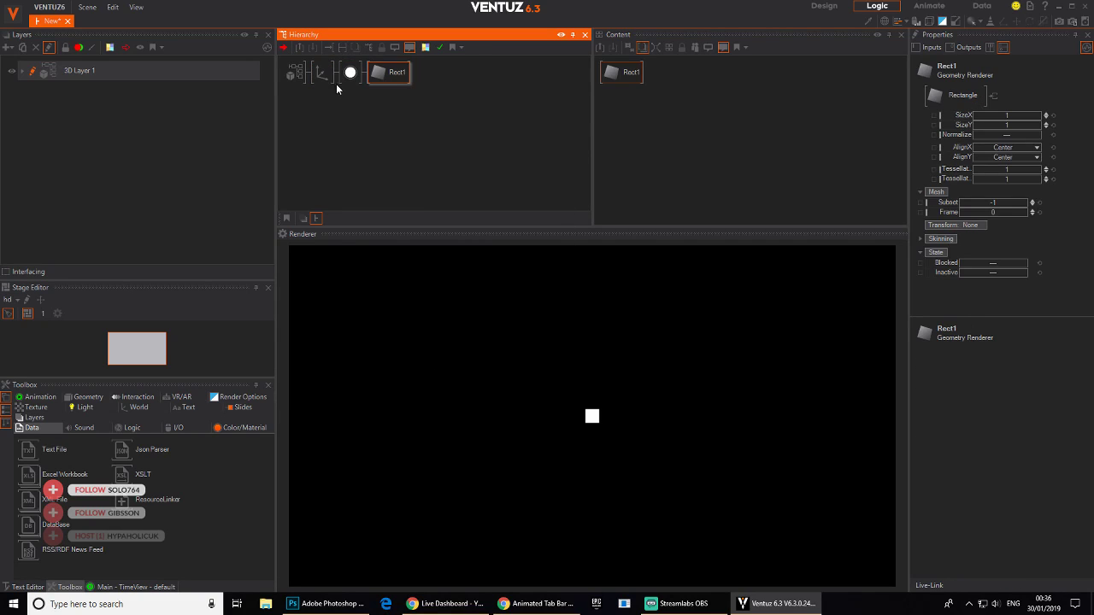
pyautogui.click(329, 77)
pyautogui.moveTo(991, 254); pyautogui.dragTo(1024, 254)
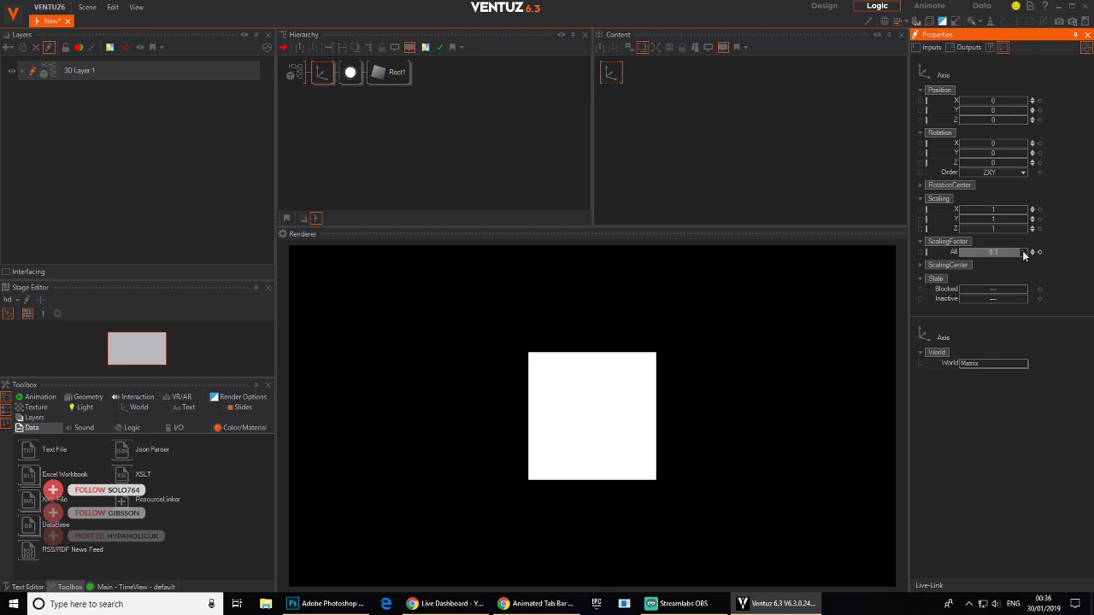
# - Add a Base + Alpha texture stage to the rectangle's white material
pyautogui.click(351, 75)
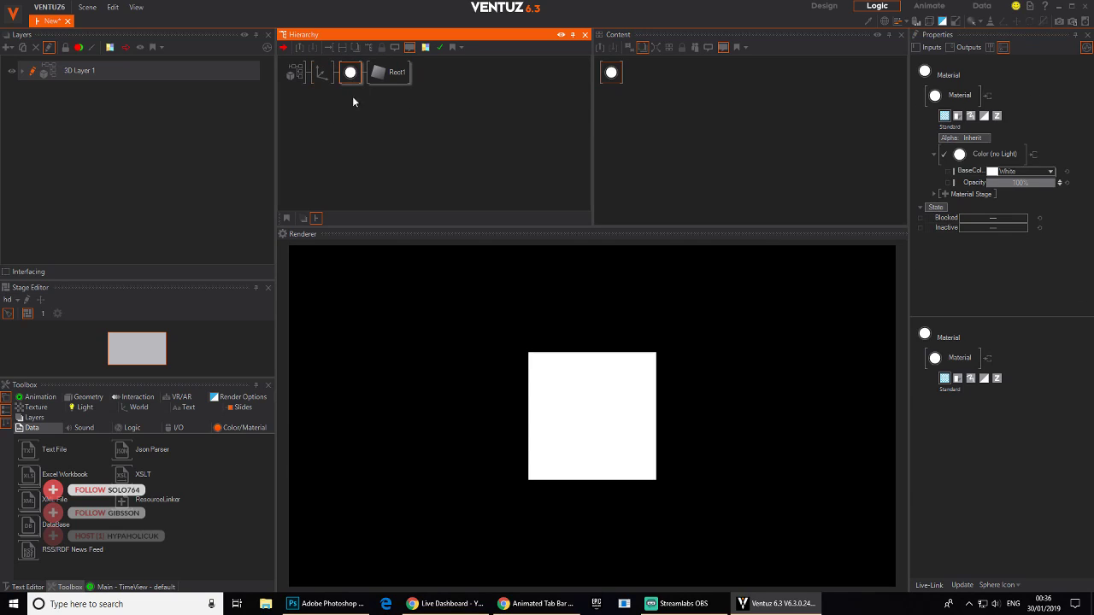
pyautogui.click(944, 195)
pyautogui.moveTo(890, 199)
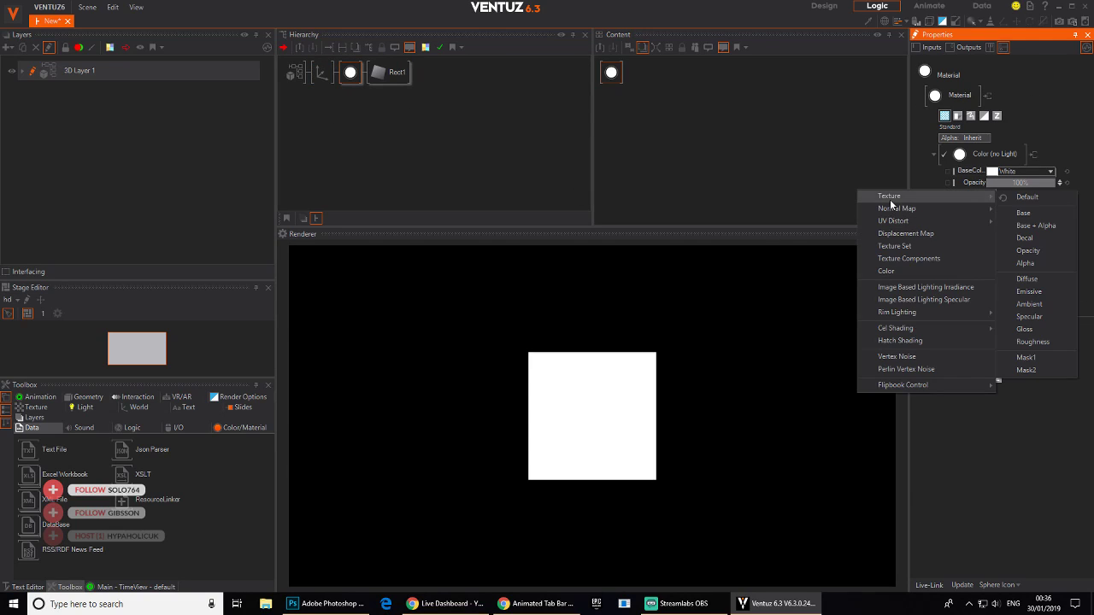
pyautogui.click(1026, 227)
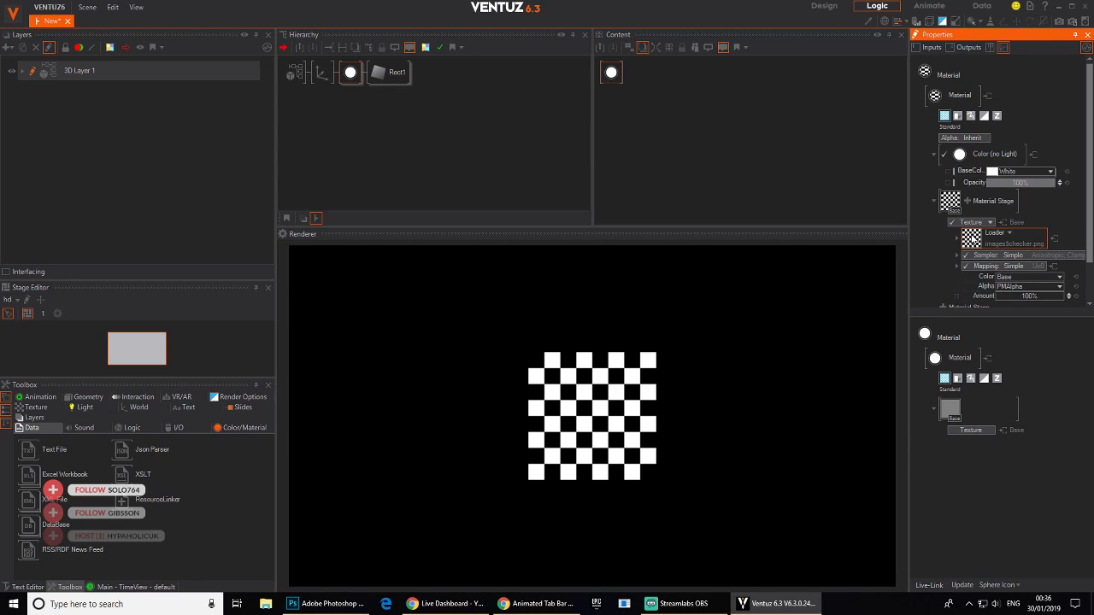
# - Load BUMPMENU.dds from the Desktop's ECO folder as the material's texture image
pyautogui.click(973, 240)
pyautogui.click(342, 265)
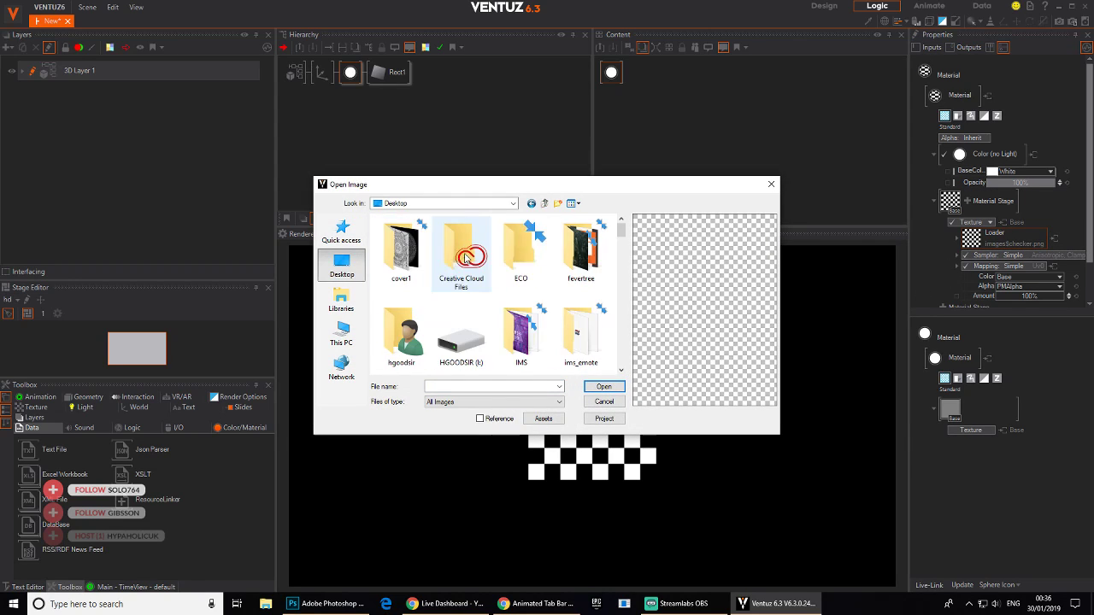
pyautogui.scroll(-2, 532, 264)
pyautogui.moveTo(621, 244); pyautogui.dragTo(625, 211)
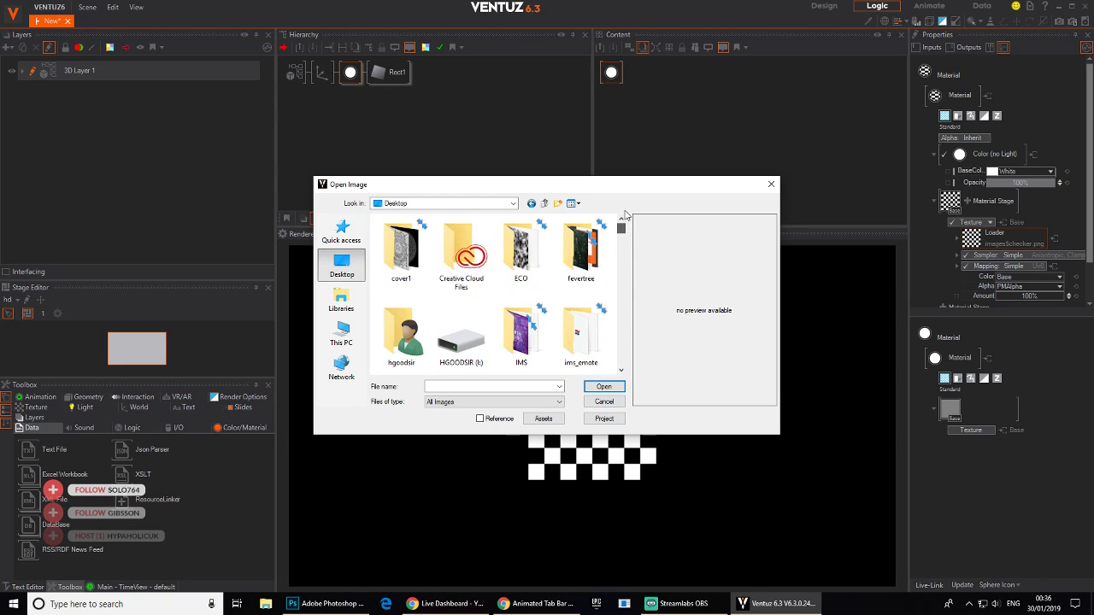
pyautogui.doubleClick(521, 250)
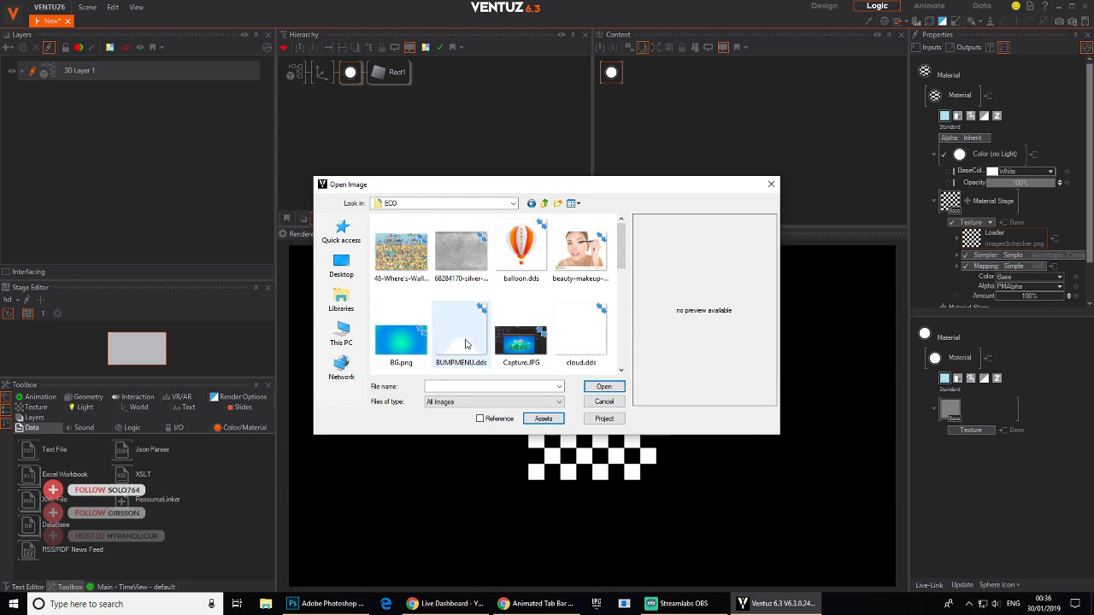
pyautogui.click(466, 344)
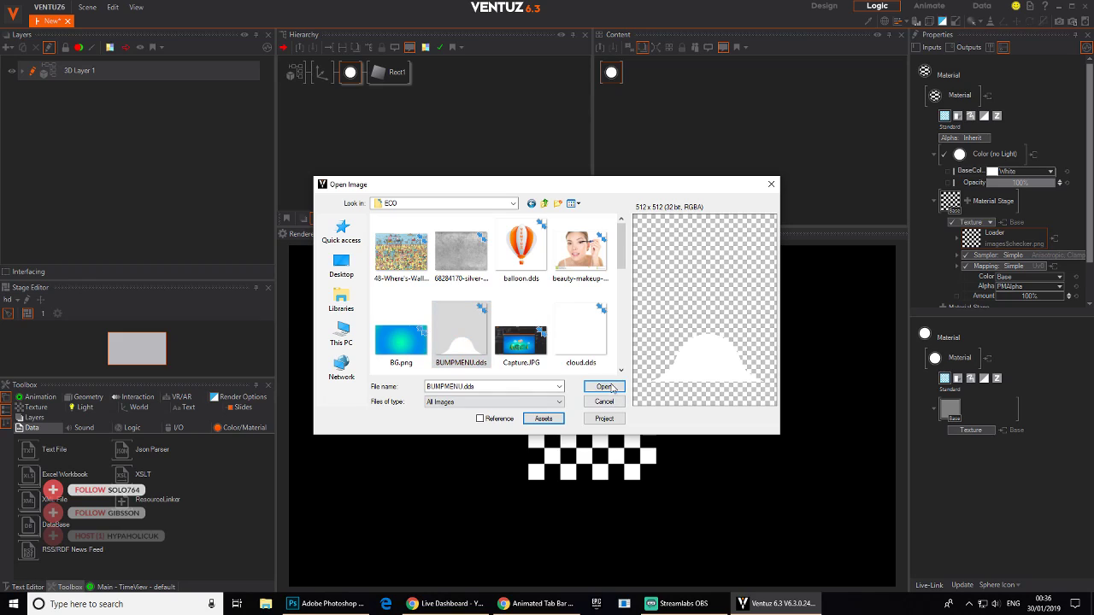
pyautogui.click(604, 386)
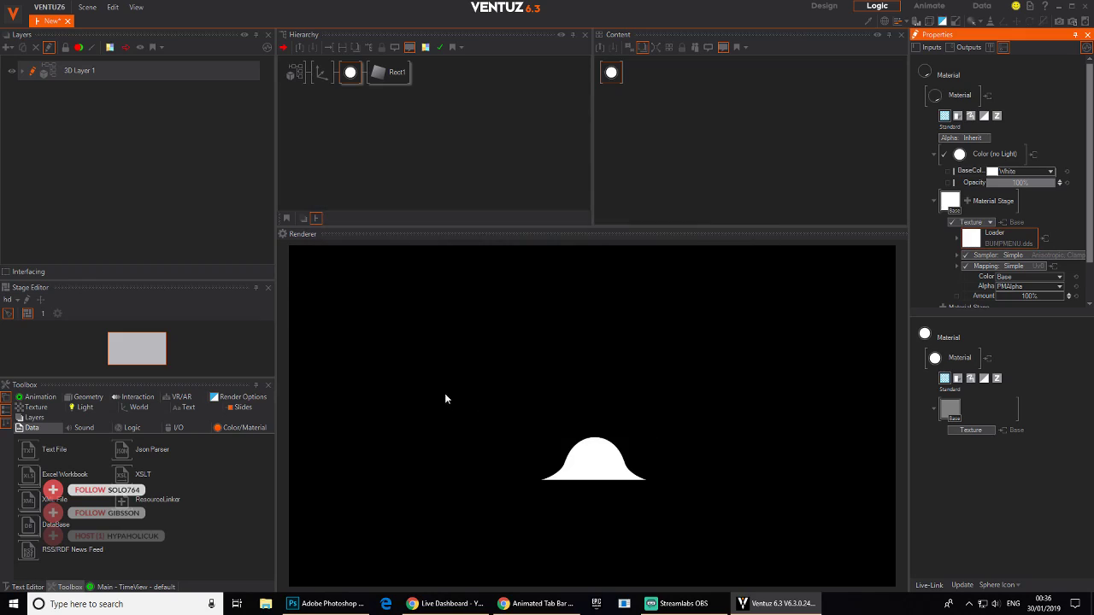
# - Set the vertical alignment (AlignY) of Rect1 to Bottom
pyautogui.click(359, 106)
pyautogui.click(373, 71)
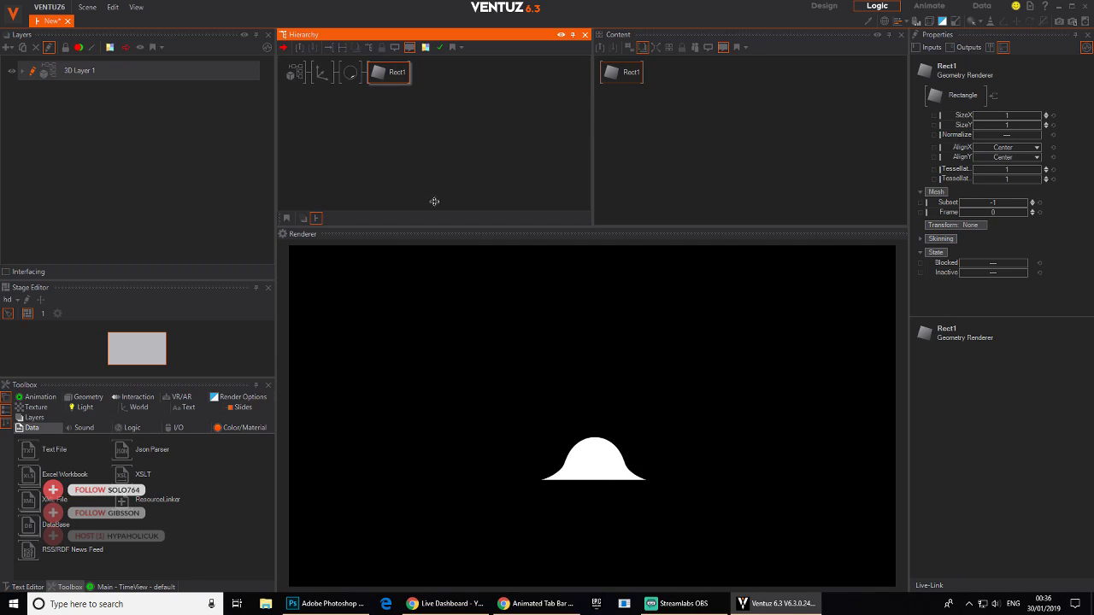
pyautogui.click(734, 141)
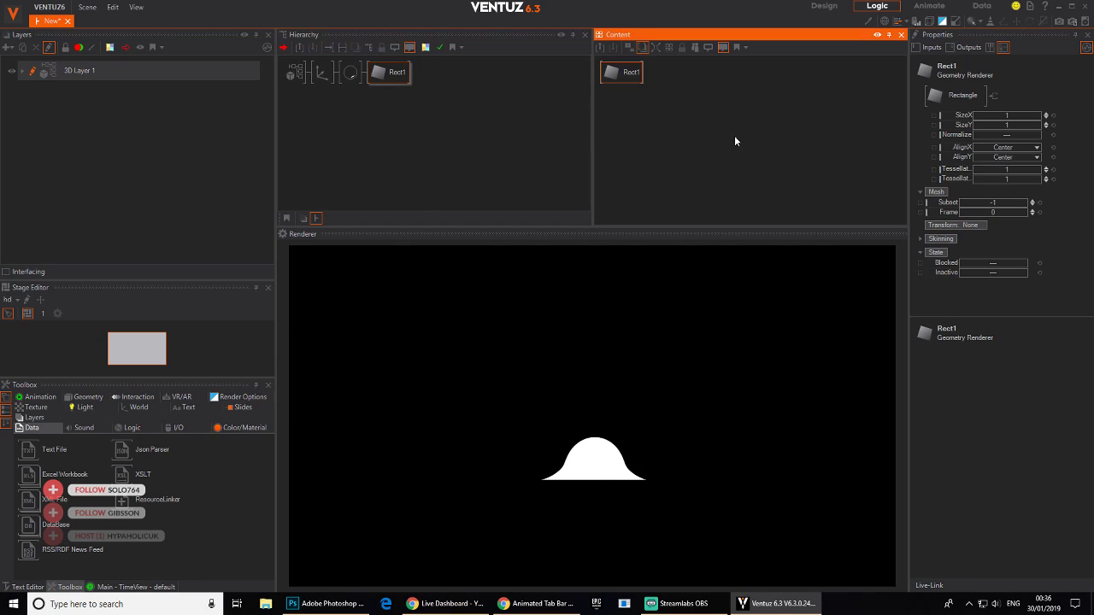
pyautogui.click(992, 158)
pyautogui.click(1007, 167)
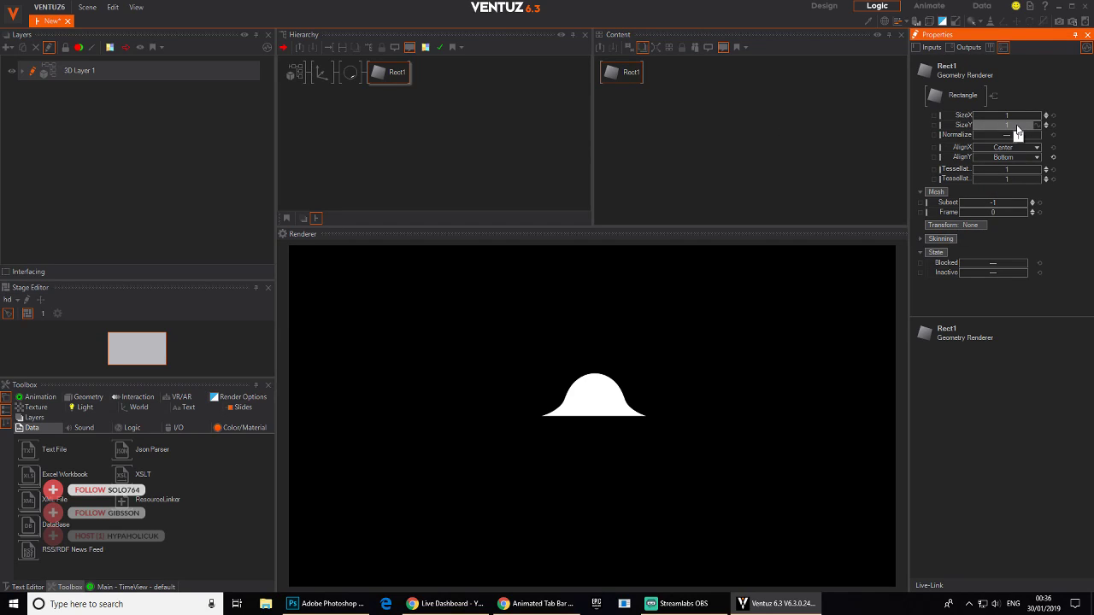
# - Reset Rect1's SizeY to default and add a second Axis node with a Rectangle after it under the 3D layer
pyautogui.moveTo(1018, 130)
pyautogui.mouseDown()
pyautogui.moveTo(977, 122)
pyautogui.moveTo(1021, 125)
pyautogui.mouseUp()
pyautogui.click(1054, 125)
pyautogui.click(335, 112)
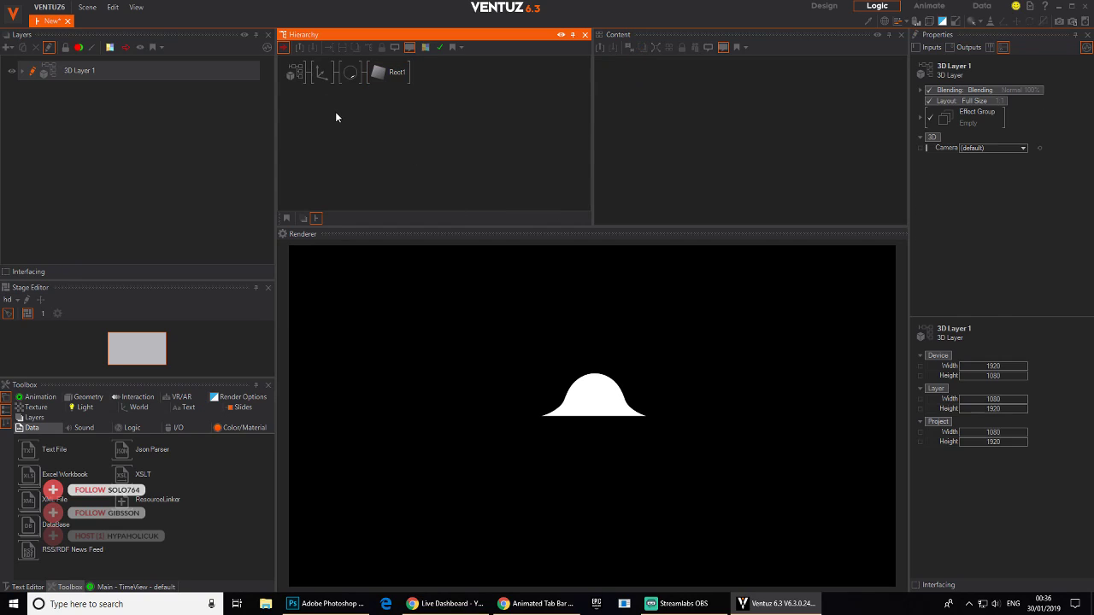
pyautogui.write('ax')
pyautogui.moveTo(346, 143); pyautogui.dragTo(323, 83)
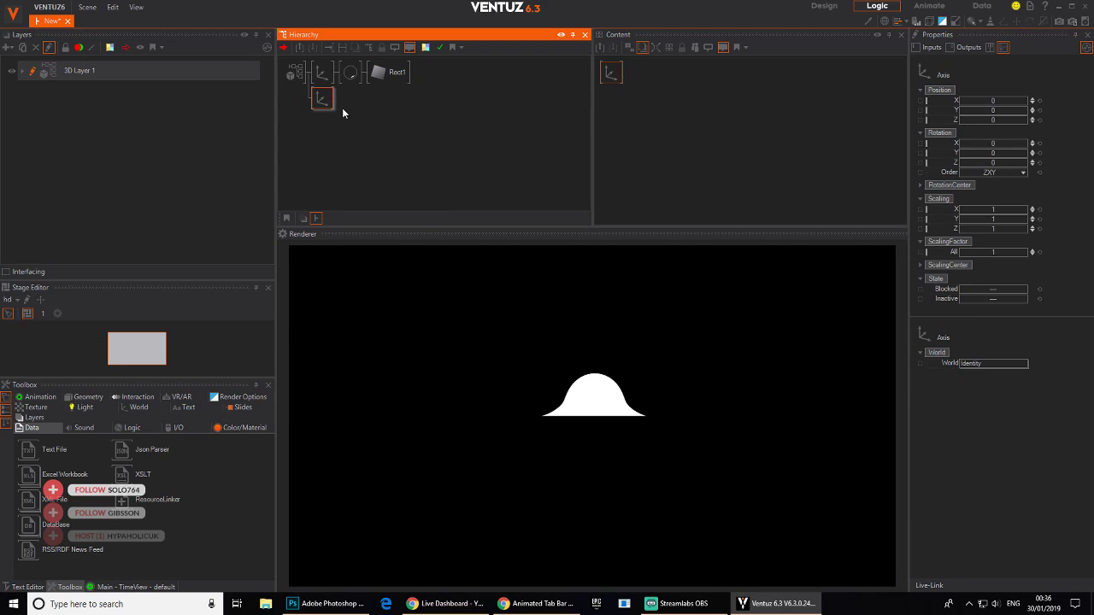
pyautogui.click(342, 108)
pyautogui.write('re')
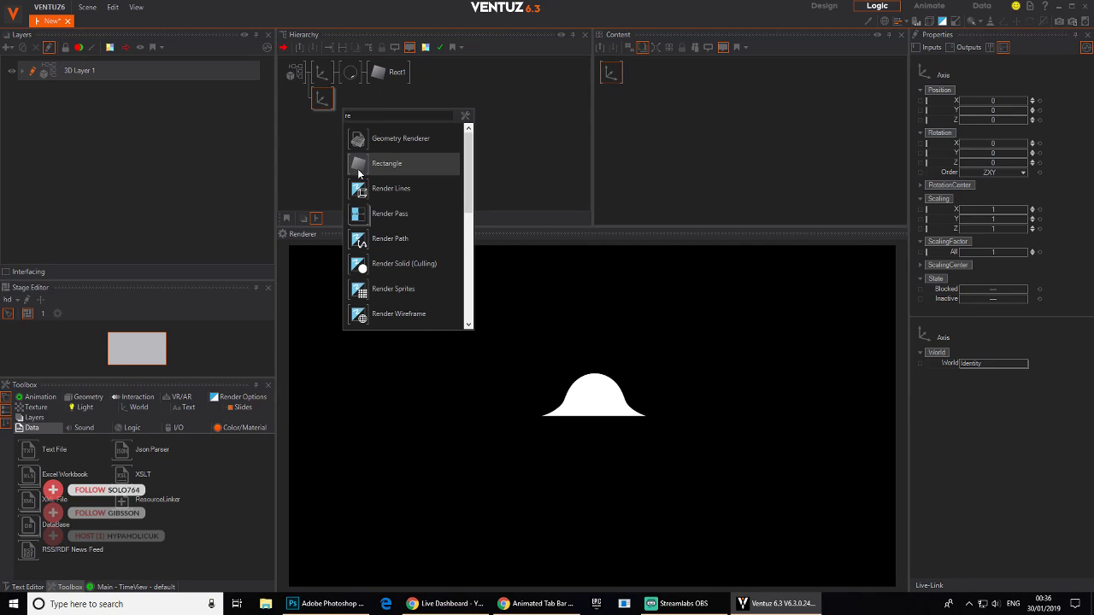
pyautogui.moveTo(359, 173); pyautogui.dragTo(321, 106)
# - Resize Rect2 to 15.28 by 2.29 and move its Axis node down to a Y position of about -1.15
pyautogui.click(321, 102)
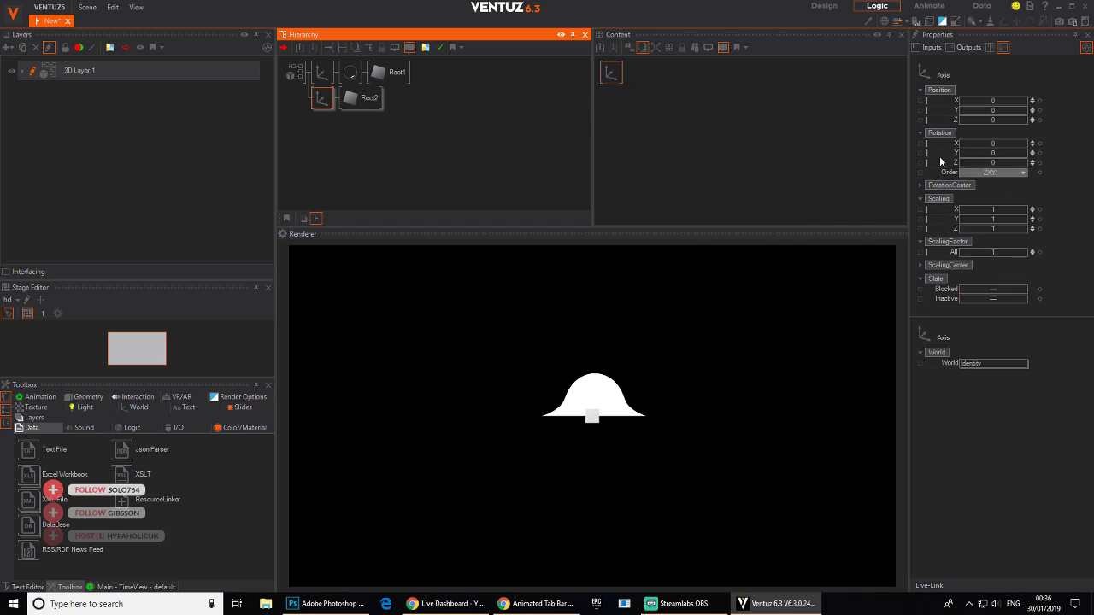
pyautogui.click(362, 100)
pyautogui.moveTo(1012, 118); pyautogui.dragTo(417, 143)
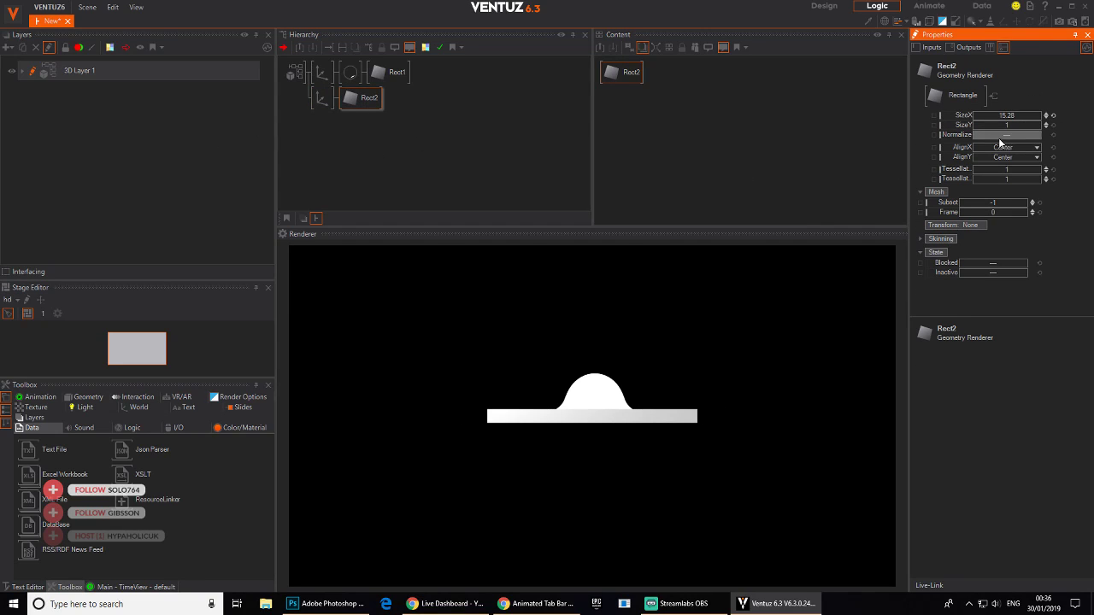
pyautogui.moveTo(1005, 124); pyautogui.dragTo(412, 127)
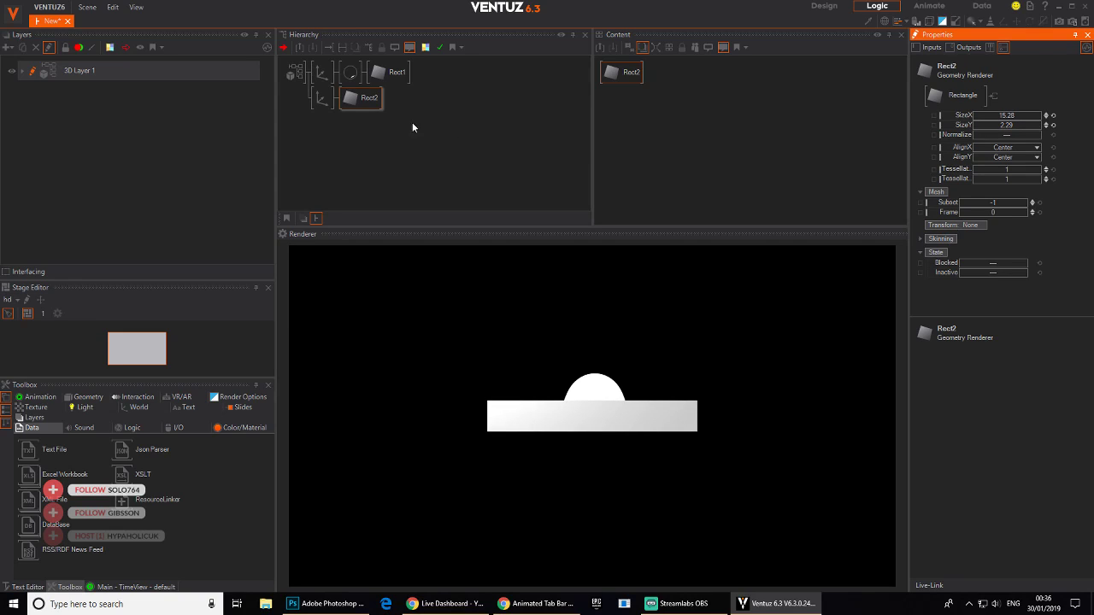
pyautogui.click(321, 98)
pyautogui.moveTo(991, 110); pyautogui.dragTo(1026, 113)
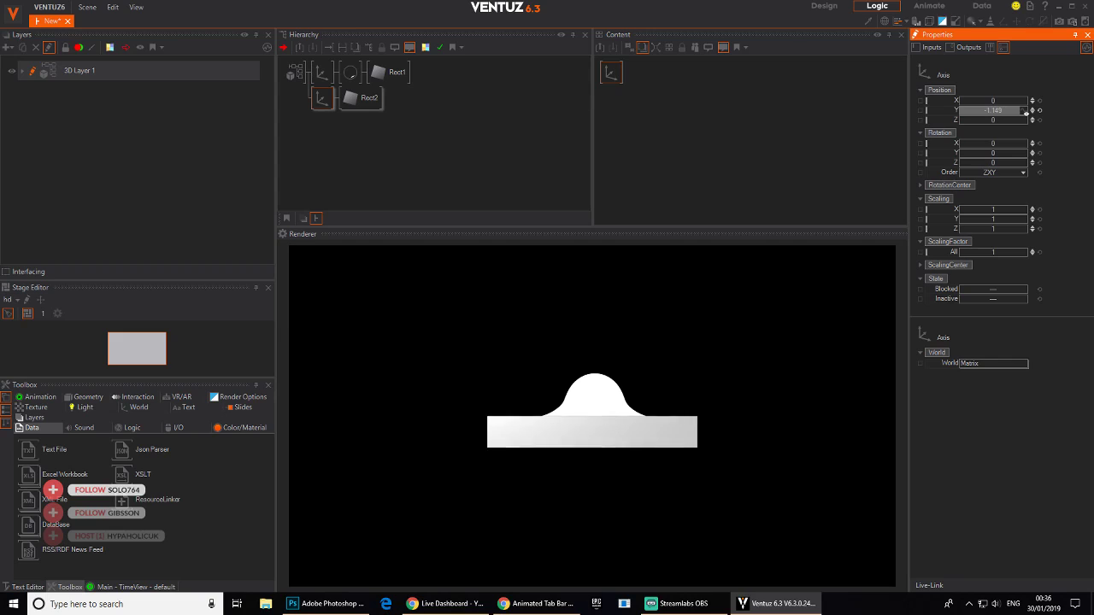
# - Insert a Color Solid material directly after the layer root, ahead of both Axis nodes, so both branches share it
pyautogui.click(369, 98)
pyautogui.doubleClick(374, 133)
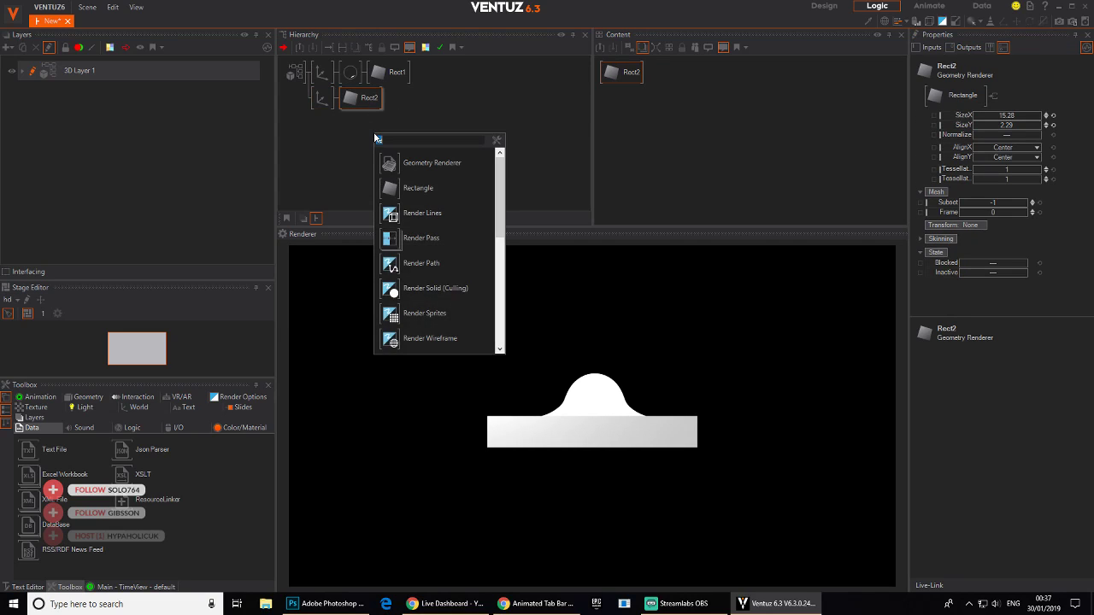
pyautogui.write('c')
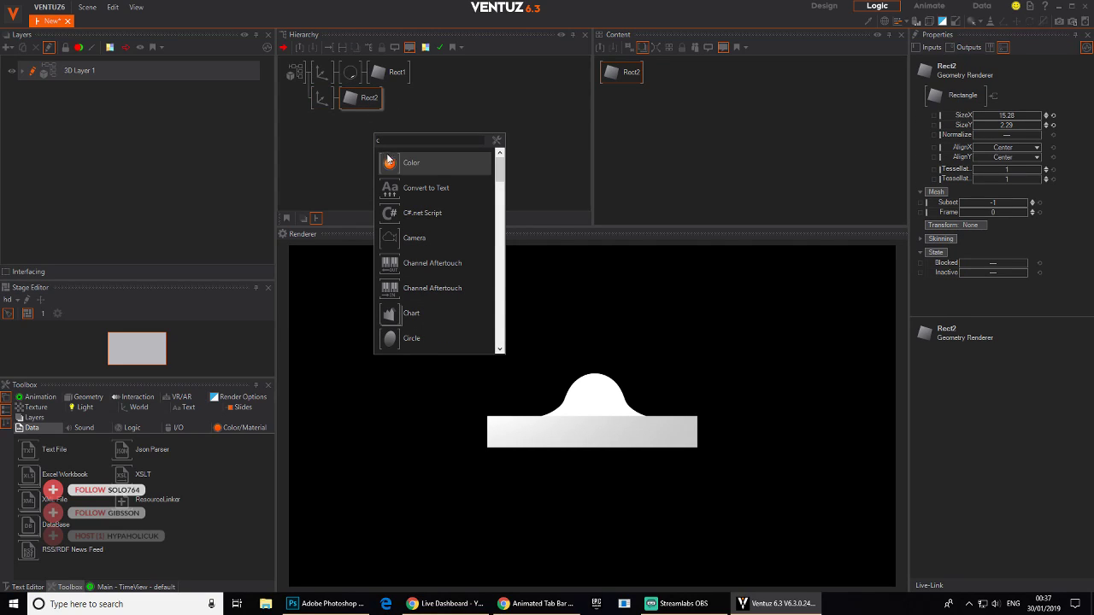
pyautogui.write('ol')
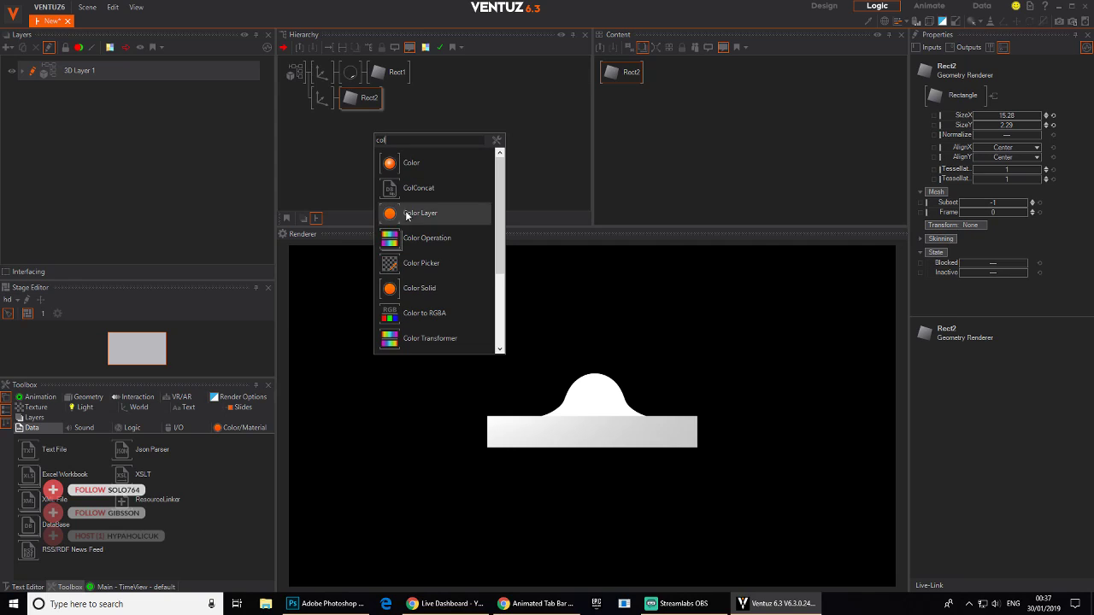
pyautogui.click(409, 289)
pyautogui.click(313, 80)
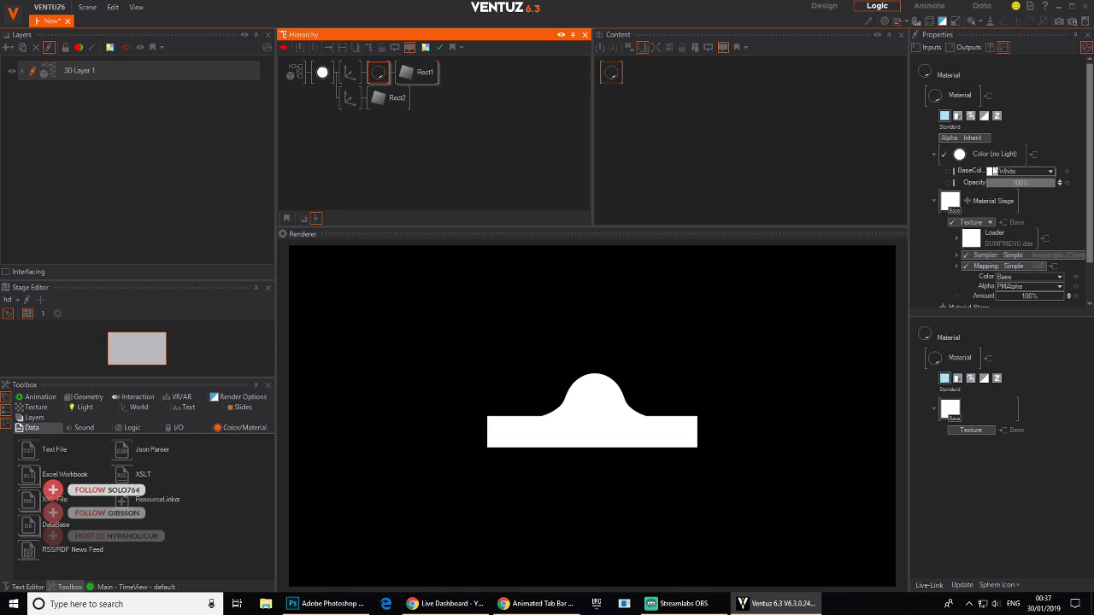
# - Collapse the texture stage of the bump's material and change its lighting model from No Light to Inherit
pyautogui.click(933, 201)
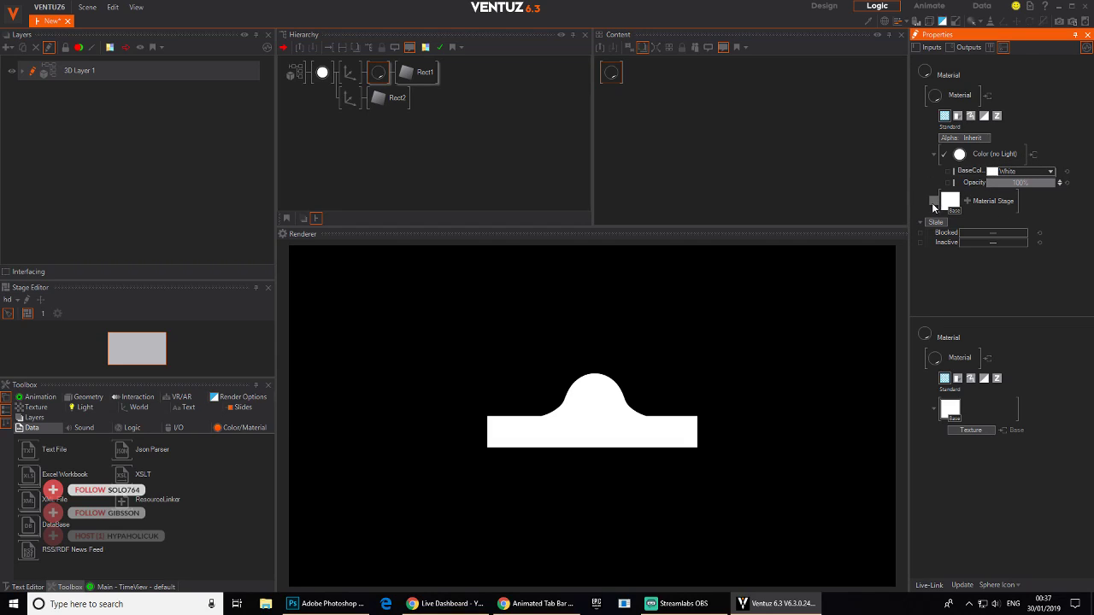
pyautogui.click(995, 154)
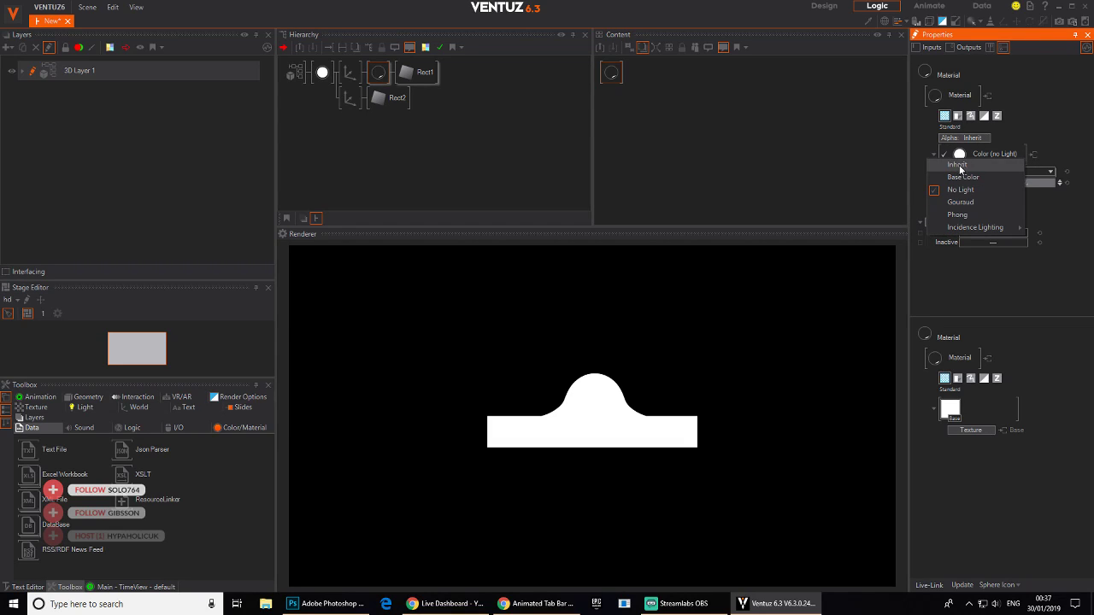
pyautogui.click(962, 167)
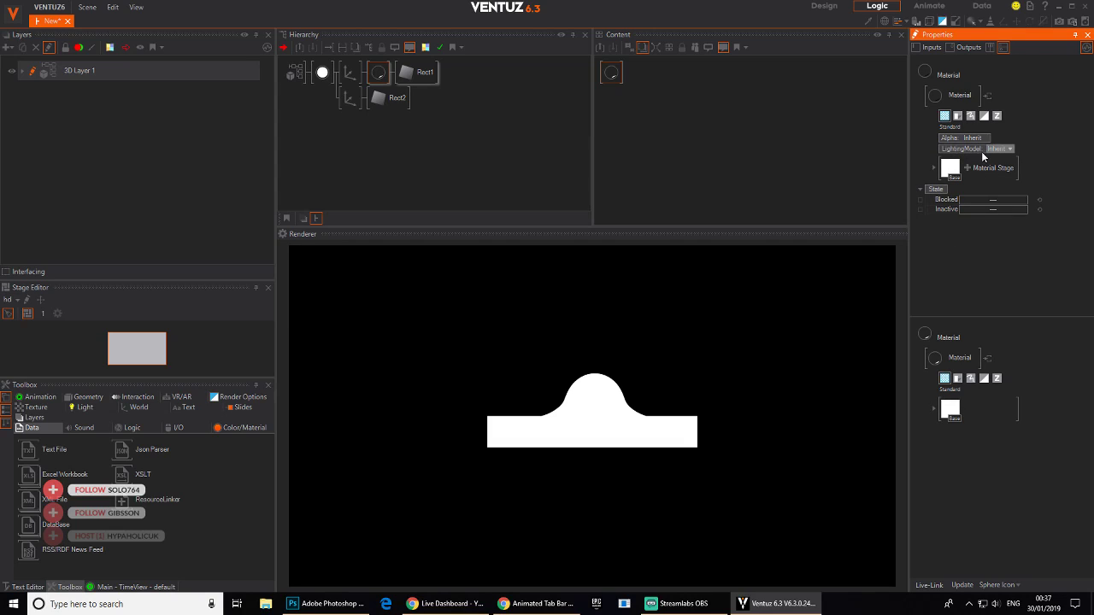
# - Set the shared material's base color to light red (255, 86, 86)
pyautogui.click(323, 74)
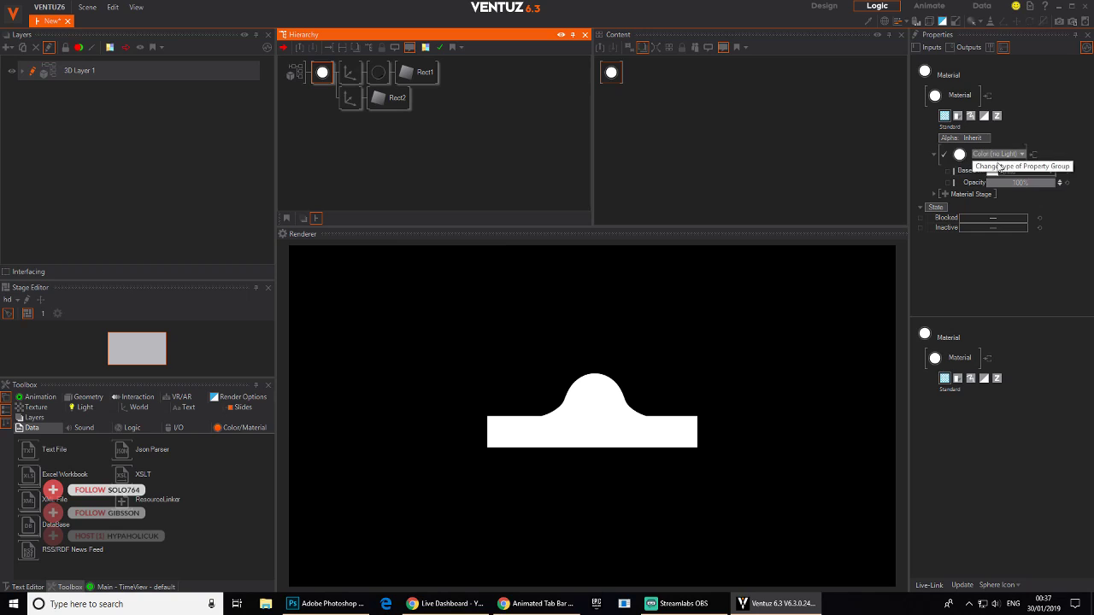
pyautogui.click(1051, 171)
pyautogui.moveTo(1012, 210); pyautogui.dragTo(1072, 202)
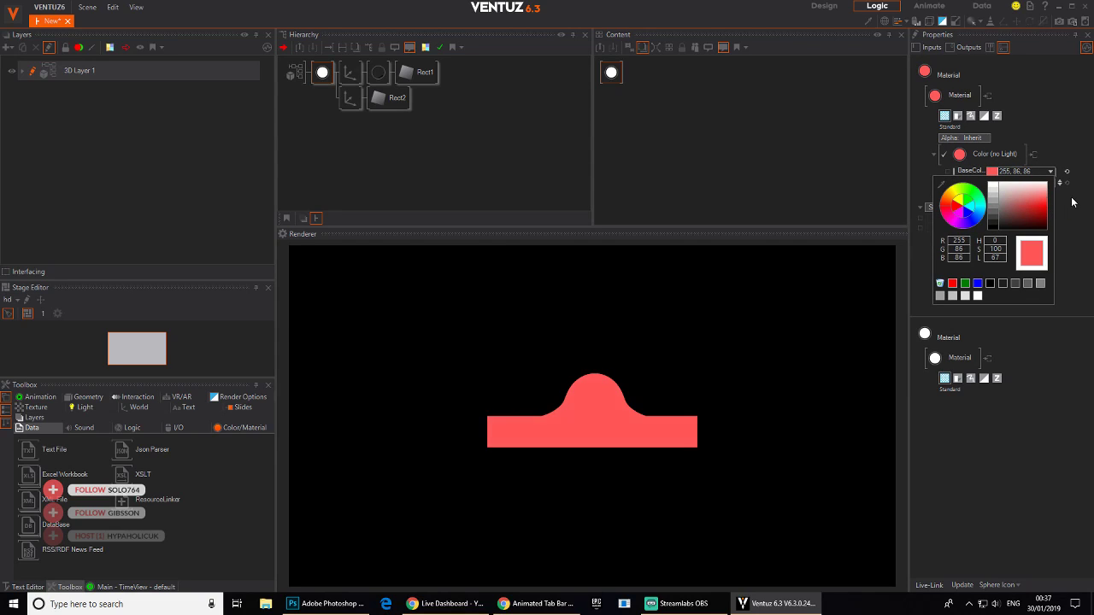
pyautogui.click(329, 97)
# - Enlarge Rect2 in width and height and set its Axis node's Y position to -1.56
pyautogui.click(350, 97)
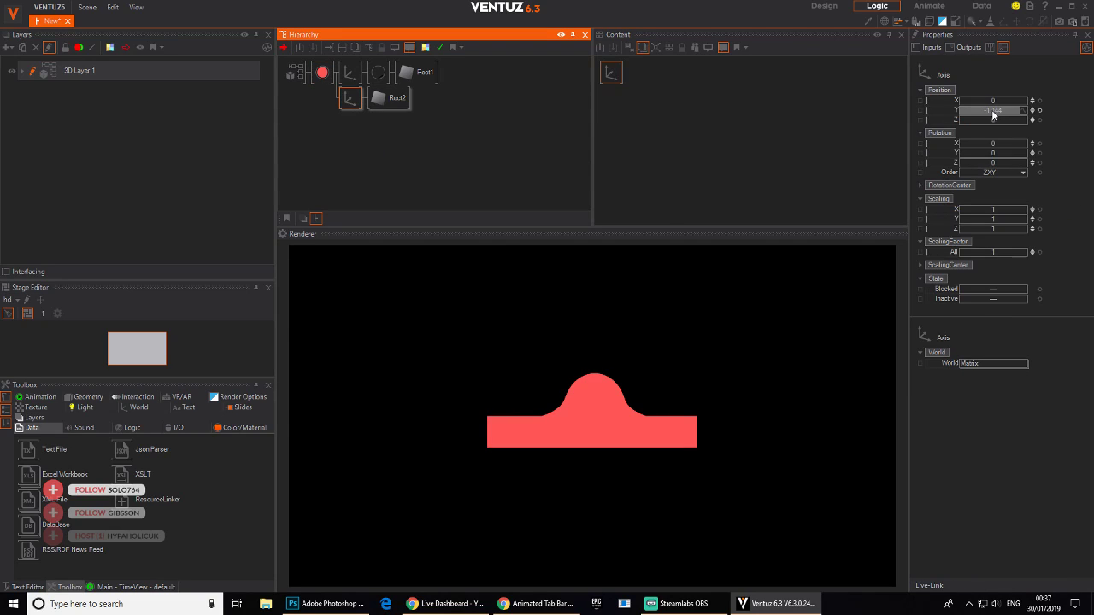
pyautogui.click(402, 100)
pyautogui.moveTo(1006, 115)
pyautogui.mouseDown()
pyautogui.moveTo(1040, 121)
pyautogui.moveTo(994, 111)
pyautogui.moveTo(1004, 112)
pyautogui.mouseUp()
pyautogui.click(349, 99)
pyautogui.click(350, 100)
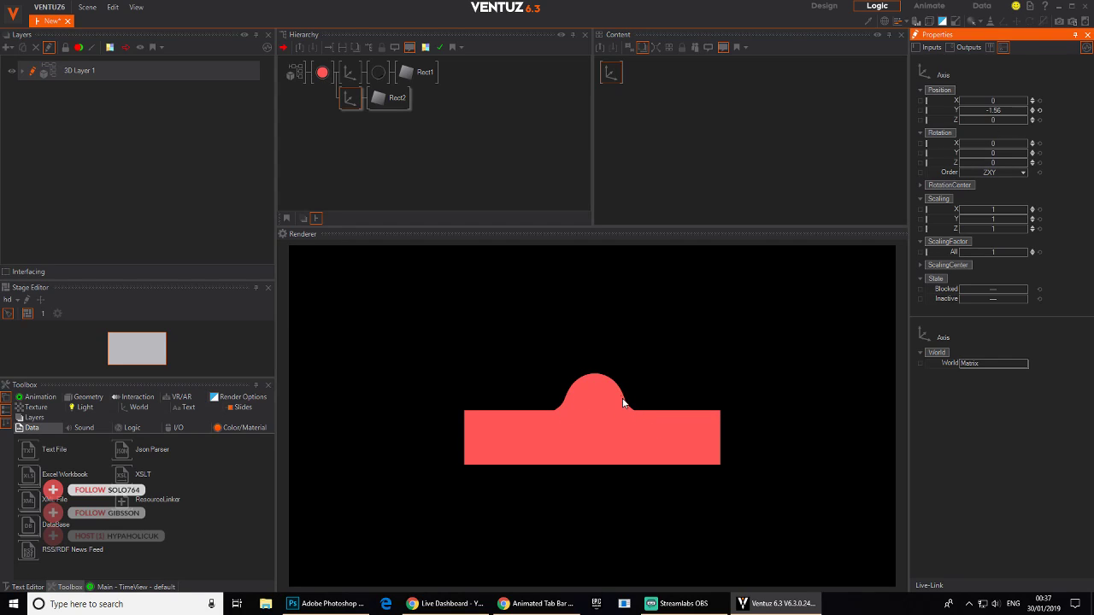
# - Shift the bump sideways by setting the X position of Rect1's Axis node to 1.06
pyautogui.click(346, 78)
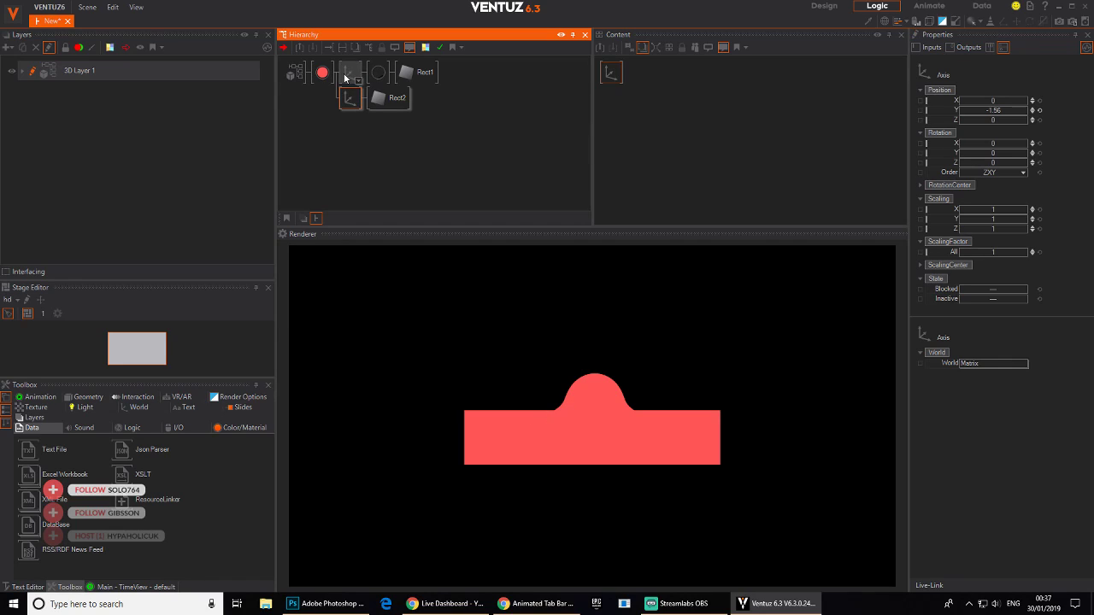
pyautogui.moveTo(989, 101); pyautogui.dragTo(1030, 100)
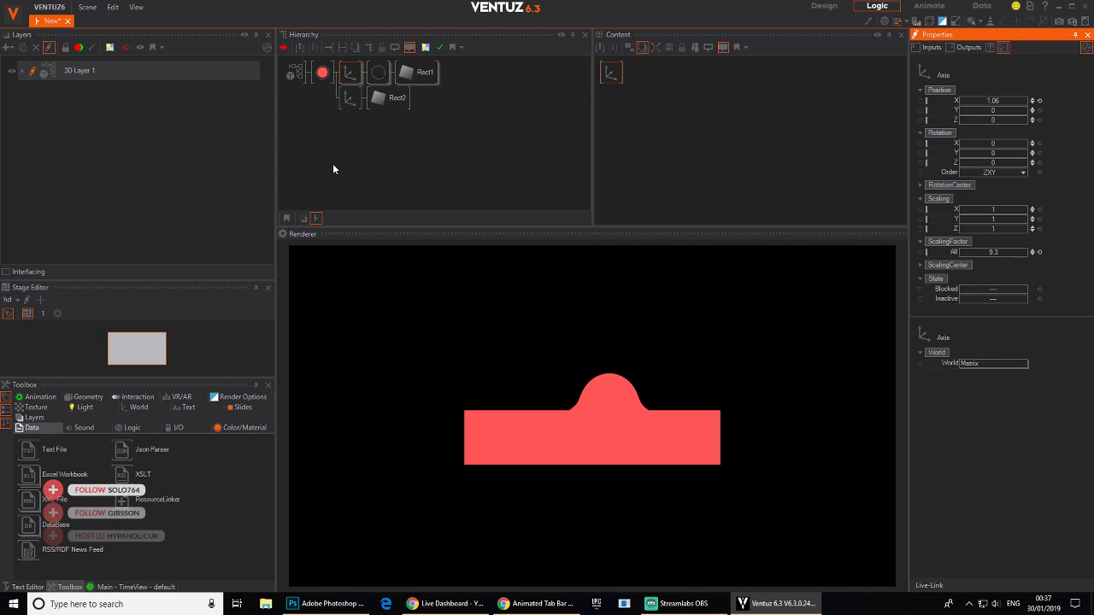
pyautogui.click(318, 100)
# - Set the shared material's base color to near-black (12, 12, 12)
pyautogui.click(318, 79)
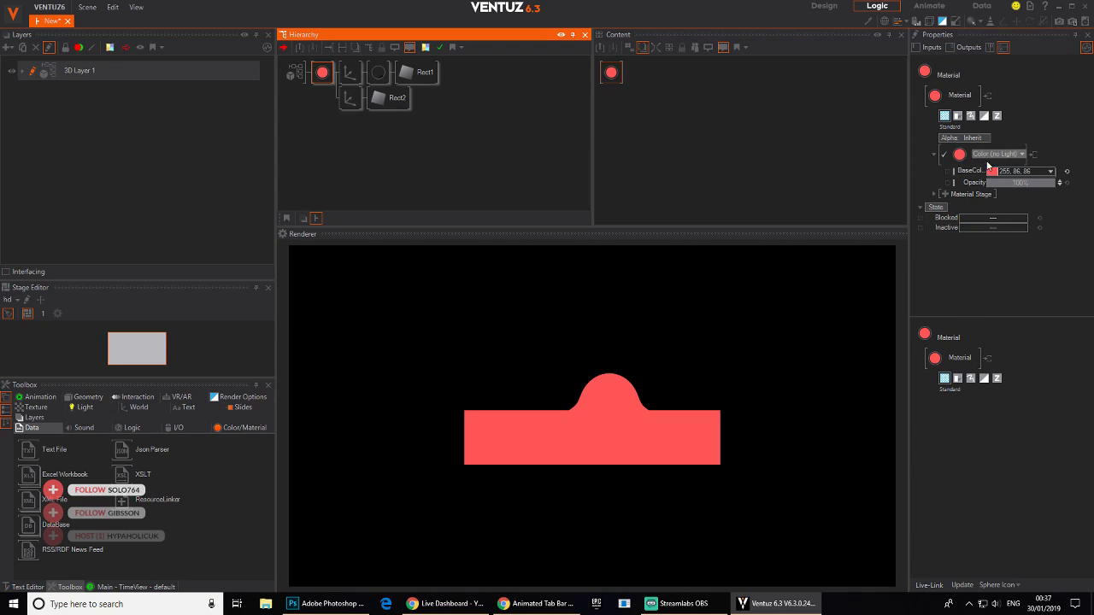
pyautogui.click(1050, 171)
pyautogui.moveTo(1000, 216); pyautogui.dragTo(977, 231)
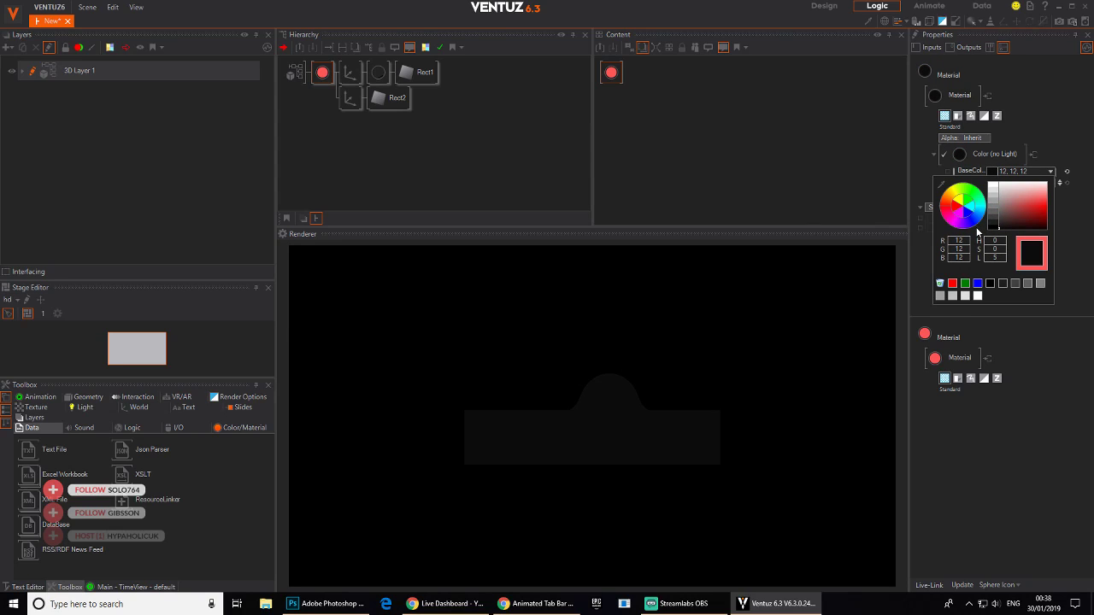
pyautogui.click(1071, 122)
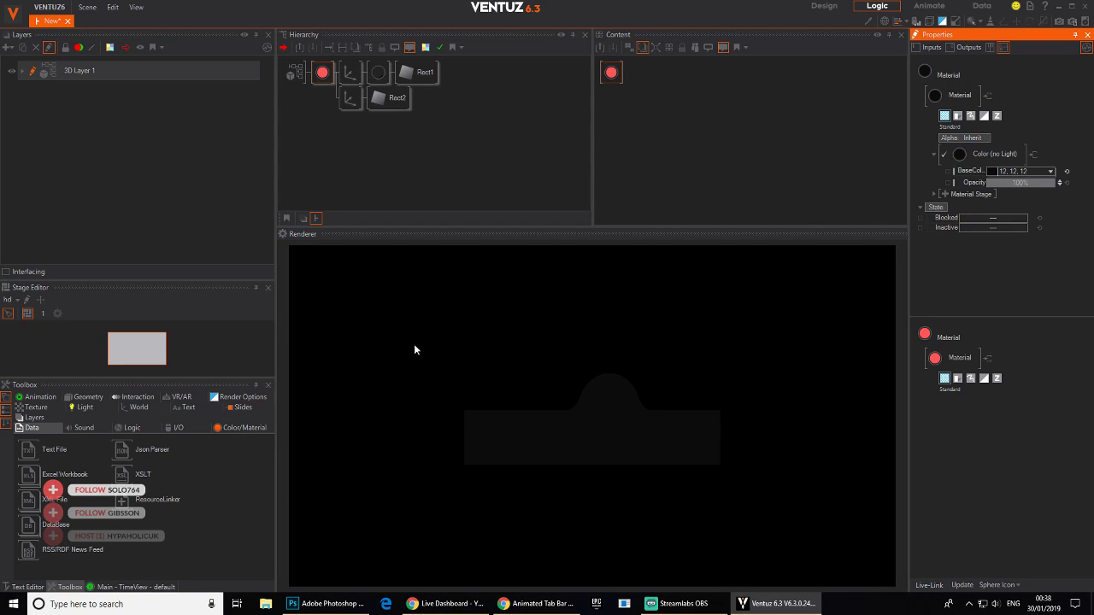
# - Add a 2D Color layer to the scene as the background behind the 3D layer
pyautogui.click(8, 51)
pyautogui.moveTo(80, 107)
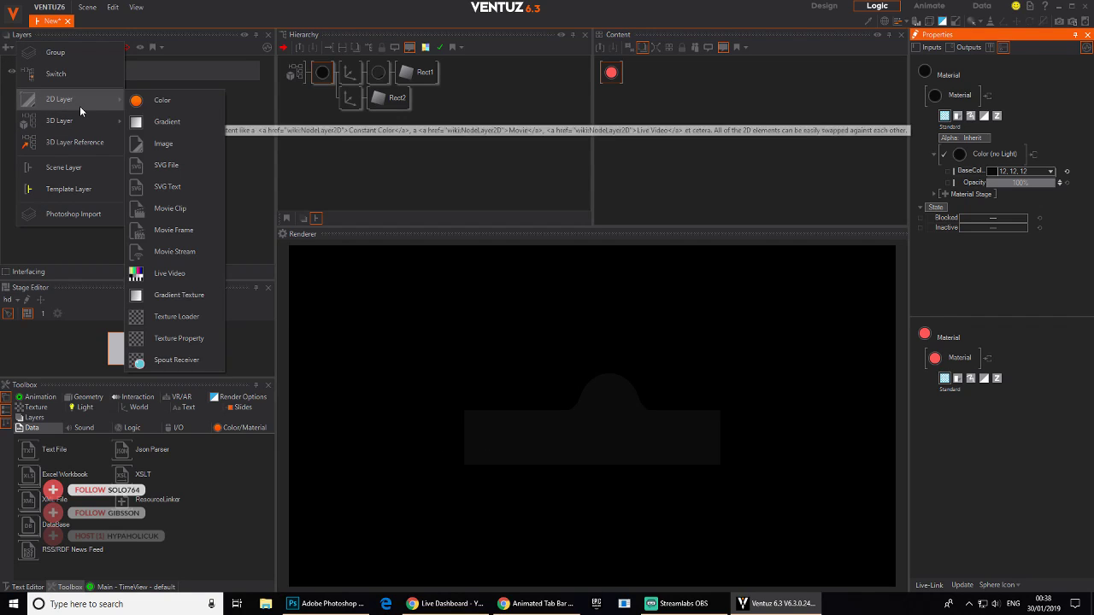
pyautogui.click(201, 104)
pyautogui.click(130, 70)
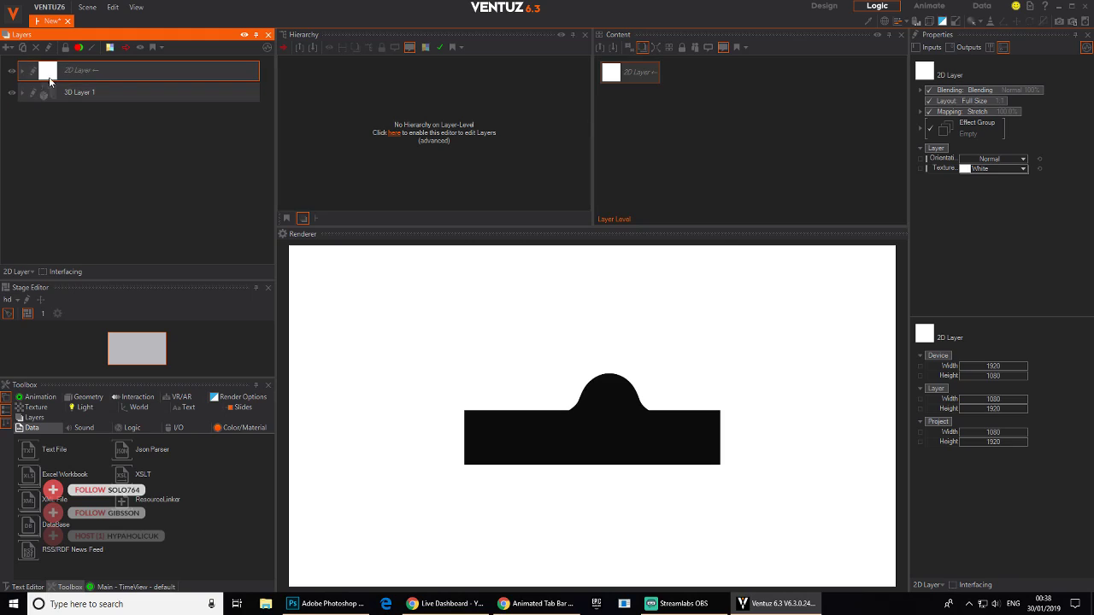
pyautogui.click(49, 77)
# - Set the 2D background layer's color to orange (233, 149, 47)
pyautogui.click(1021, 169)
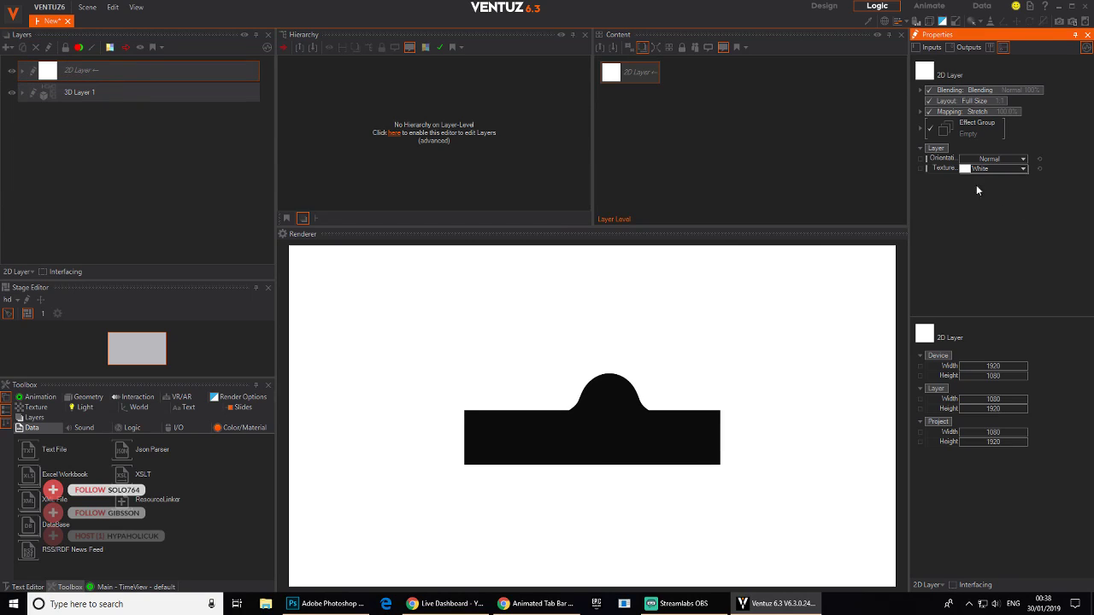
pyautogui.click(1020, 169)
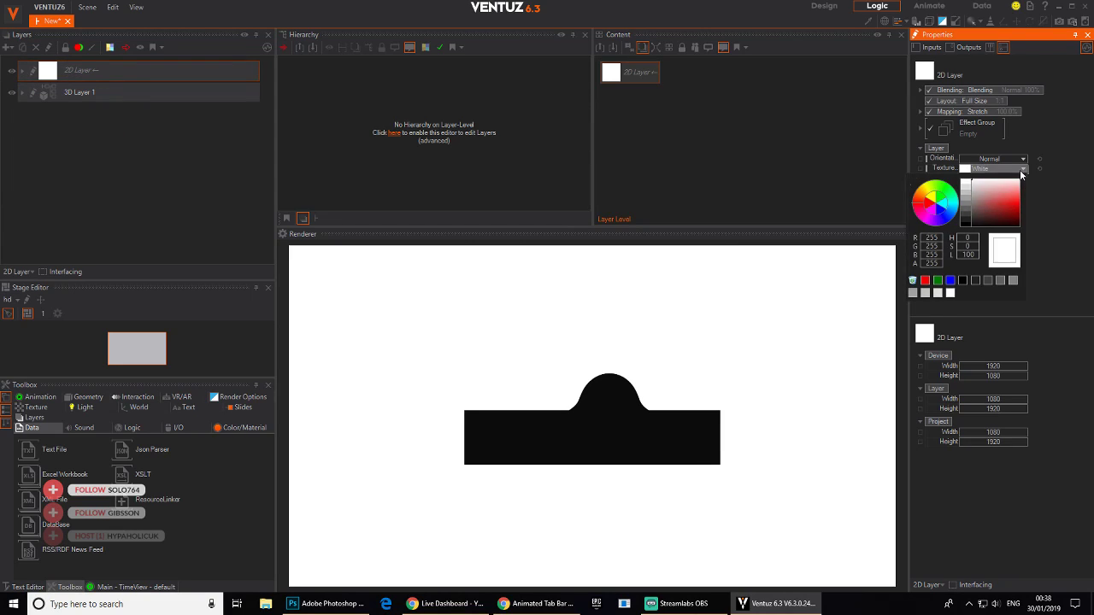
pyautogui.click(918, 200)
pyautogui.moveTo(984, 205); pyautogui.dragTo(1050, 196)
pyautogui.moveTo(911, 196); pyautogui.dragTo(920, 196)
pyautogui.moveTo(1016, 205)
pyautogui.mouseDown()
pyautogui.moveTo(1033, 209)
pyautogui.moveTo(1011, 201)
pyautogui.mouseUp()
pyautogui.click(1087, 190)
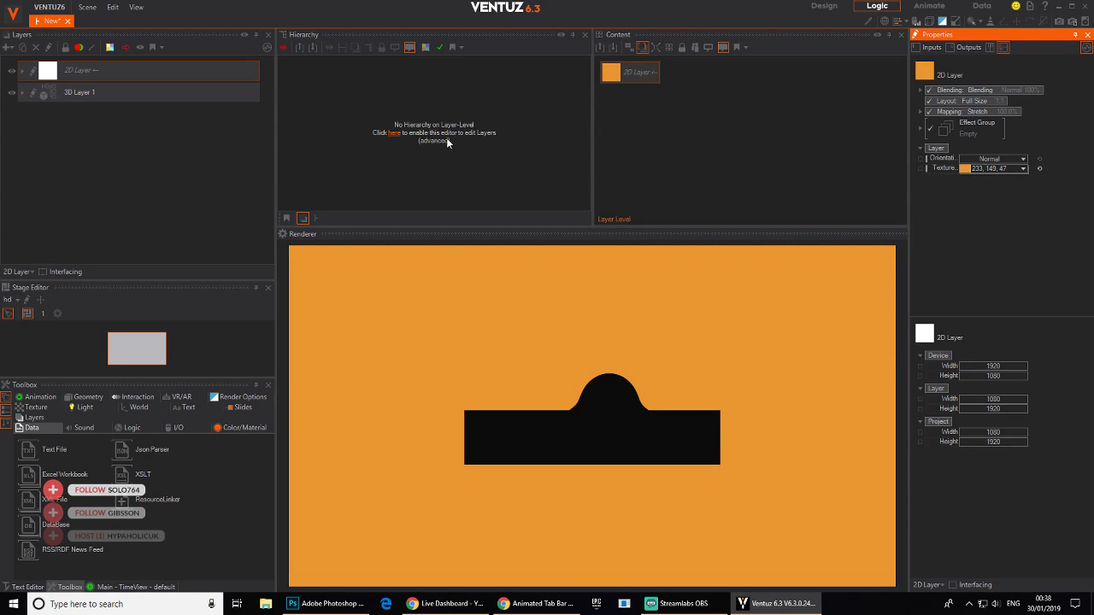
# - Set the base color of the 3D layer's shared material to dark grey, about 33, 33, 33
pyautogui.click(83, 100)
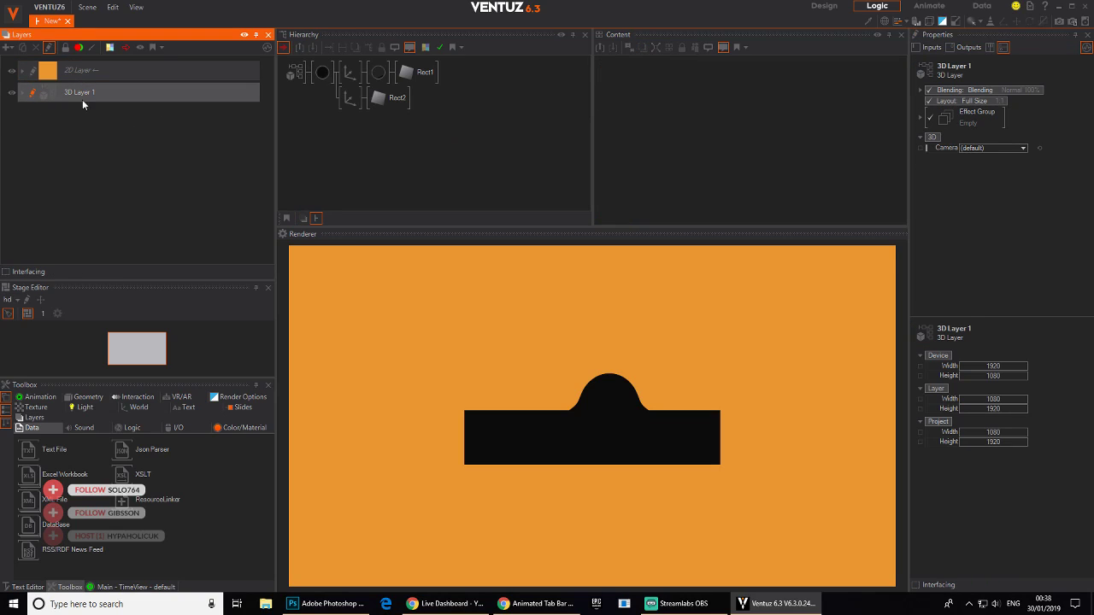
pyautogui.click(322, 72)
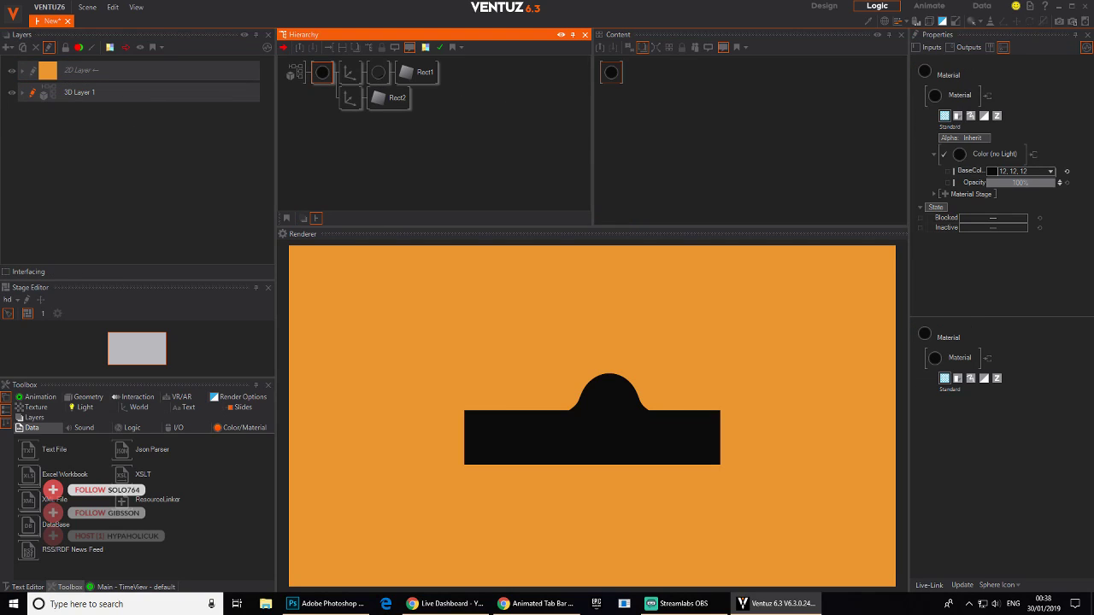
pyautogui.click(1050, 171)
pyautogui.moveTo(996, 223); pyautogui.dragTo(981, 226)
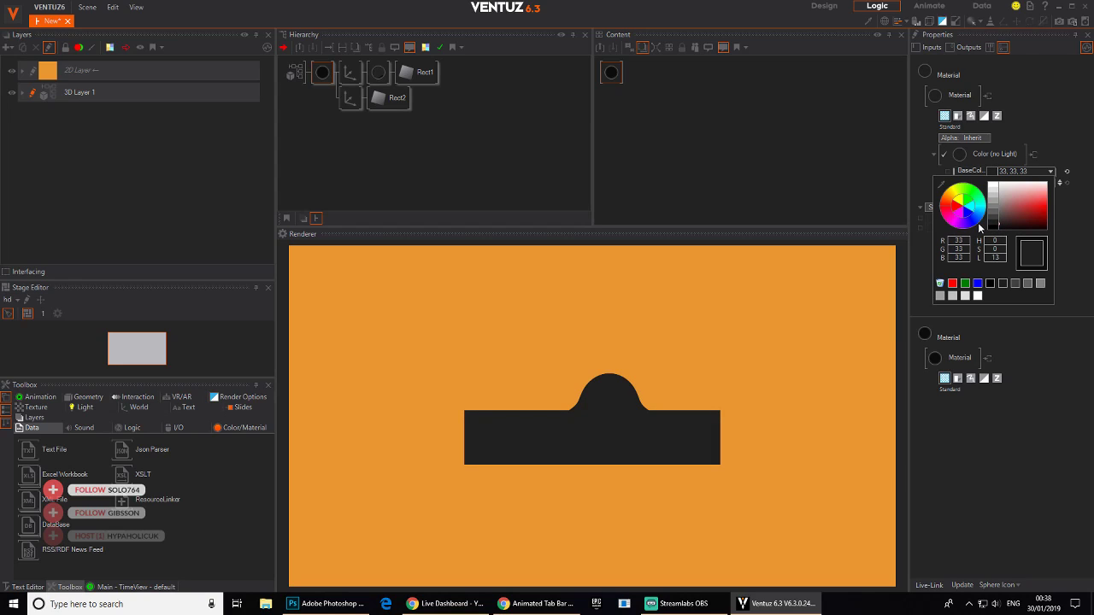
pyautogui.click(368, 99)
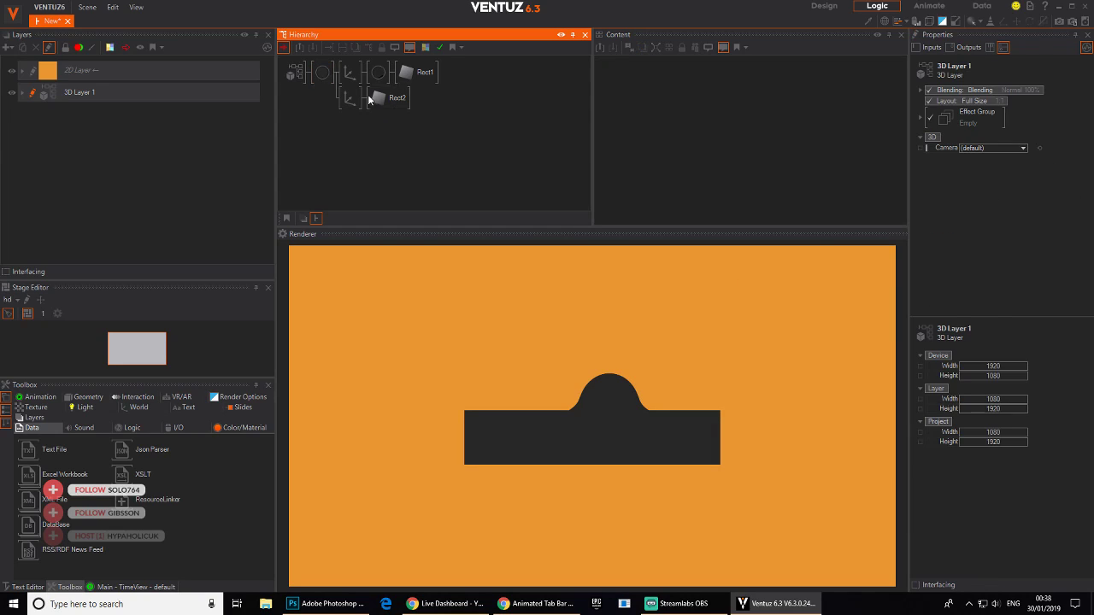
# - Block the bump's Axis node to hide its branch, and switch to the Animated Tab Bar reference on Dribbble in Chrome
pyautogui.click(351, 74)
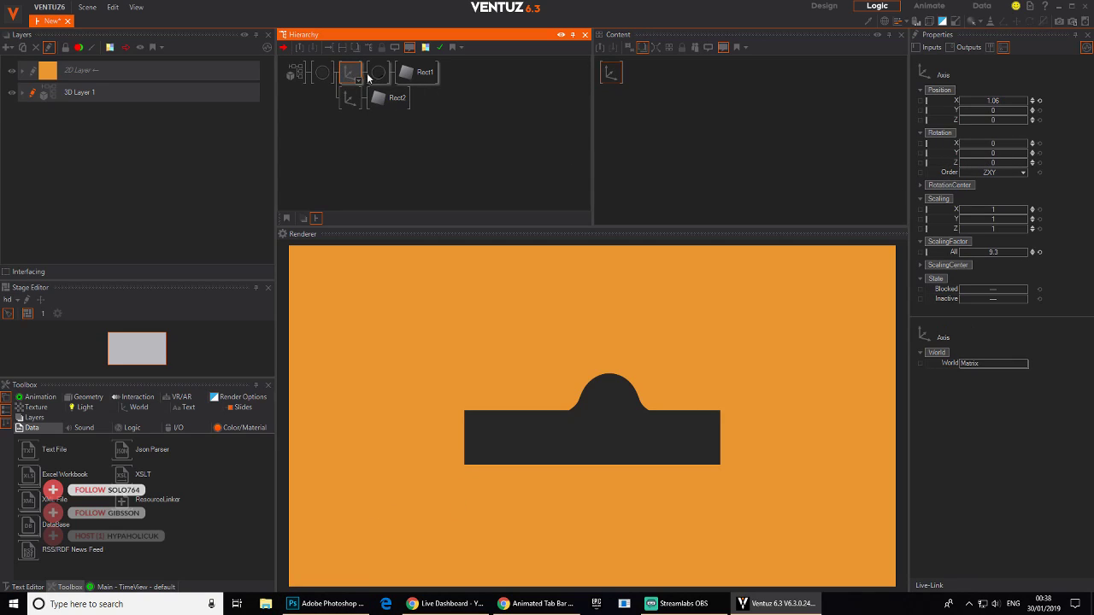
pyautogui.hotkey('ctrl', 'b')
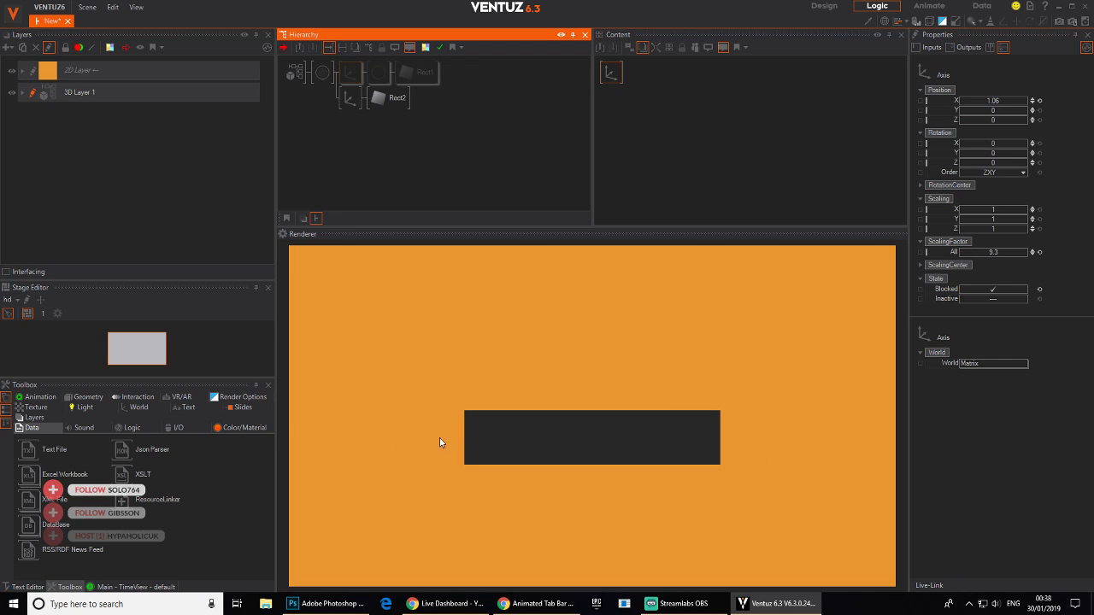
pyautogui.click(521, 608)
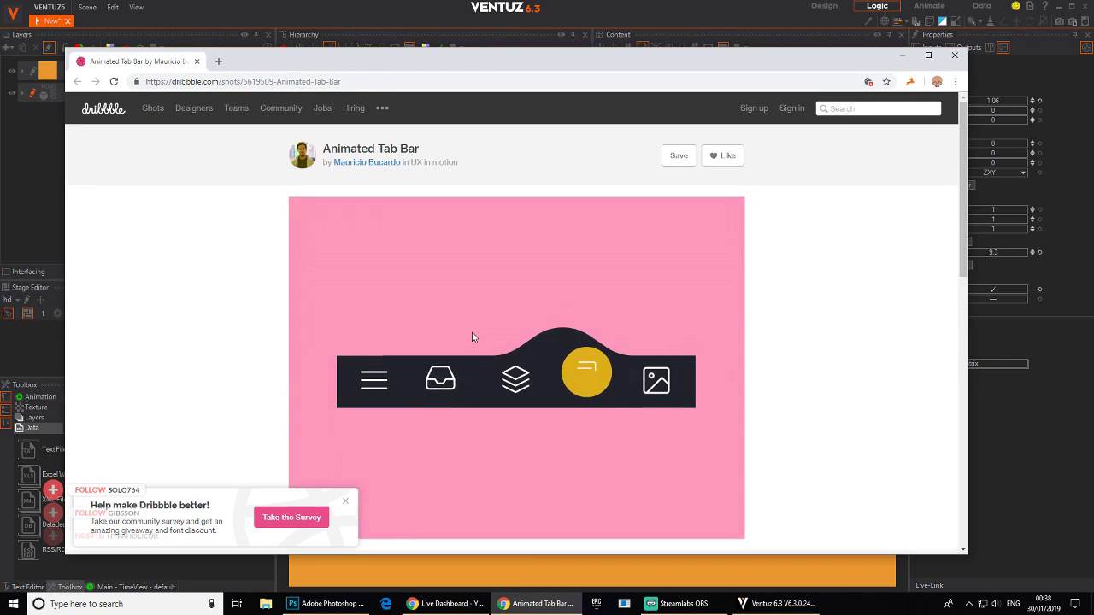
# - Switch to Ventuz, unblock the bump's Axis node, and set Rect1's SizeX to 1.21 and SizeY to 0.82
pyautogui.click(531, 21)
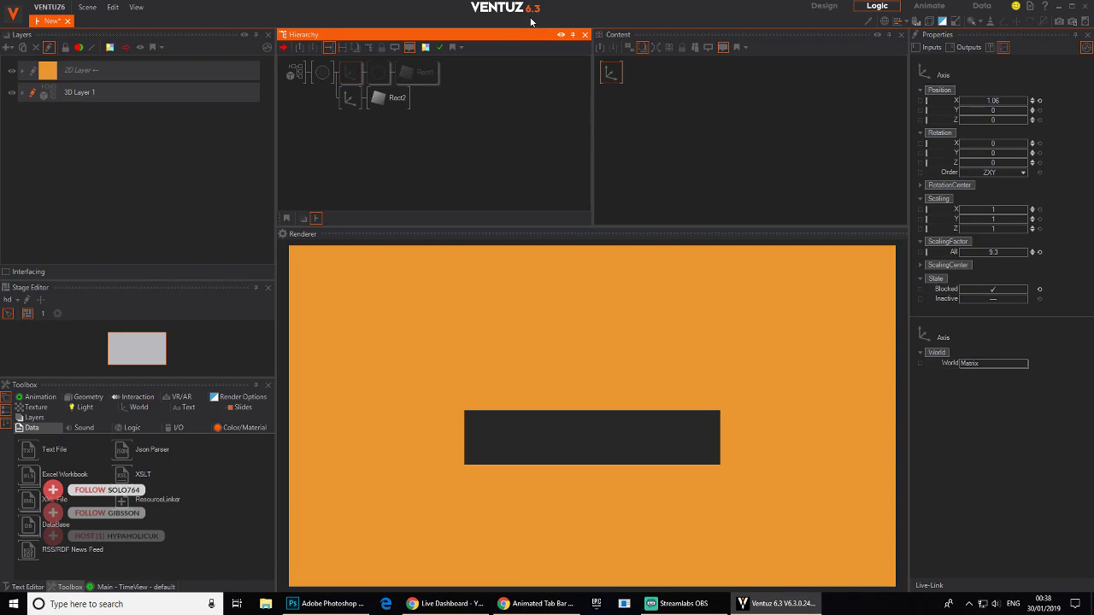
pyautogui.click(350, 71)
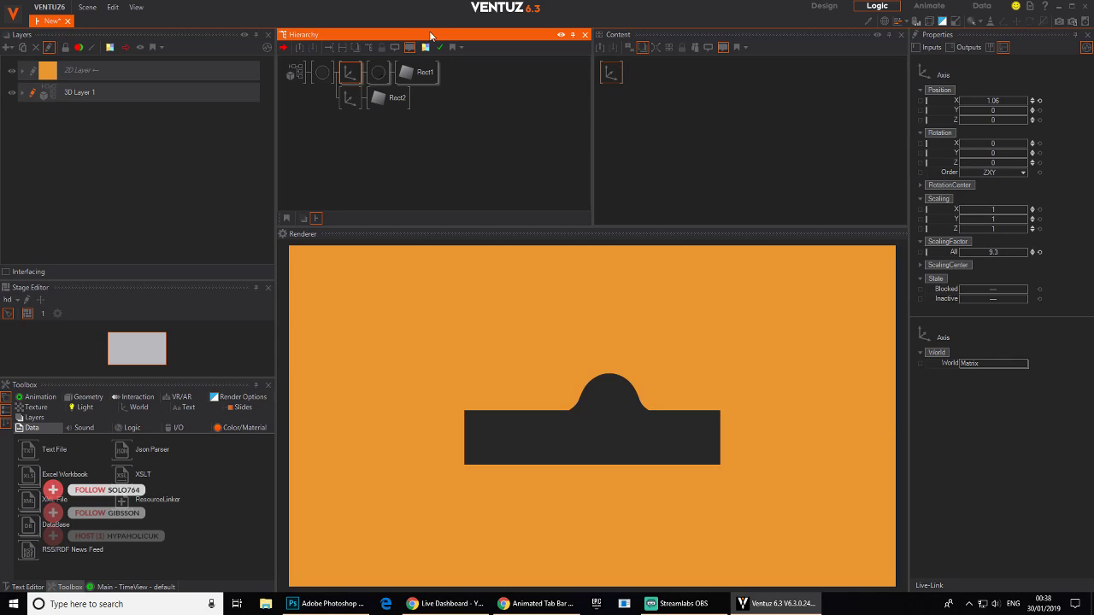
pyautogui.click(417, 72)
pyautogui.moveTo(993, 125)
pyautogui.mouseDown()
pyautogui.moveTo(1008, 115)
pyautogui.moveTo(1012, 124)
pyautogui.mouseUp()
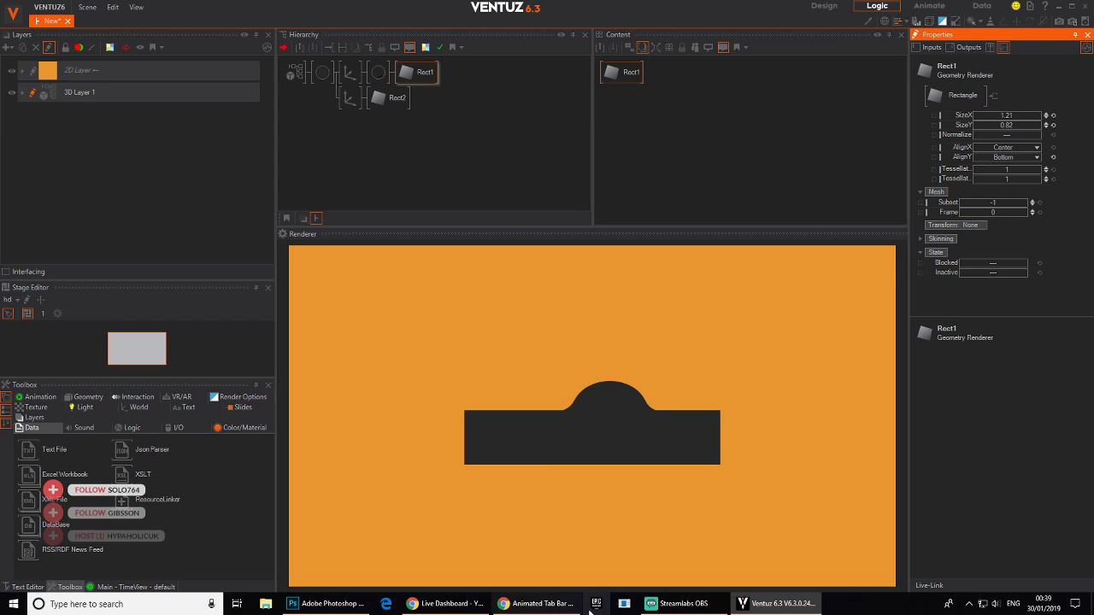
# - Switch to Photoshop and undo the bump edits back to the flatter, wider shape in the middle of the canvas
pyautogui.click(325, 603)
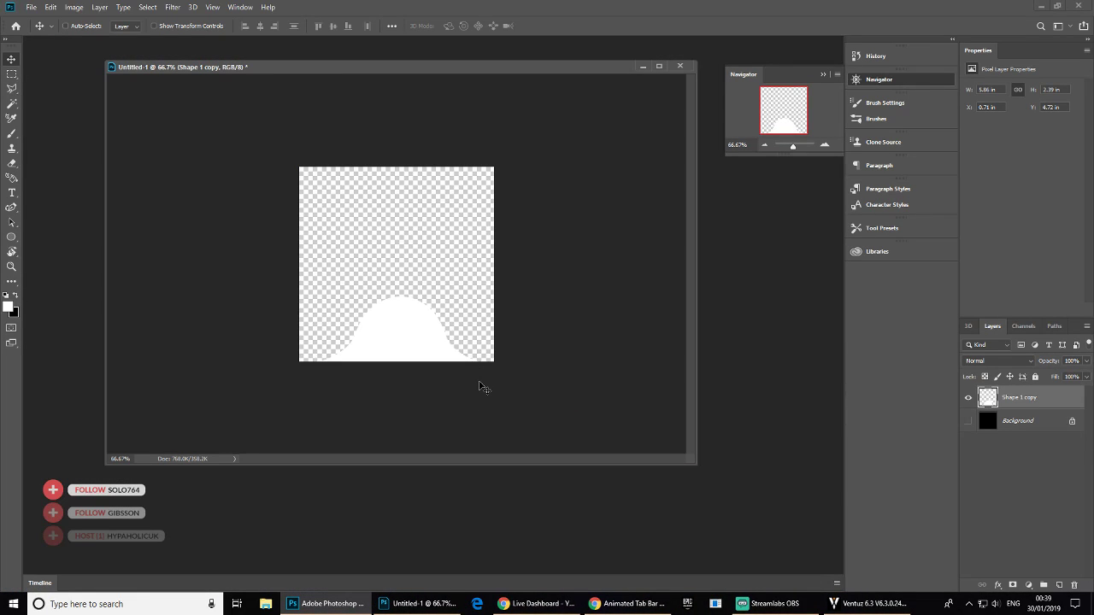
pyautogui.hotkey('ctrl', 'z')
pyautogui.hotkey('ctrl', 'z')
pyautogui.hotkey('ctrl', 'z')
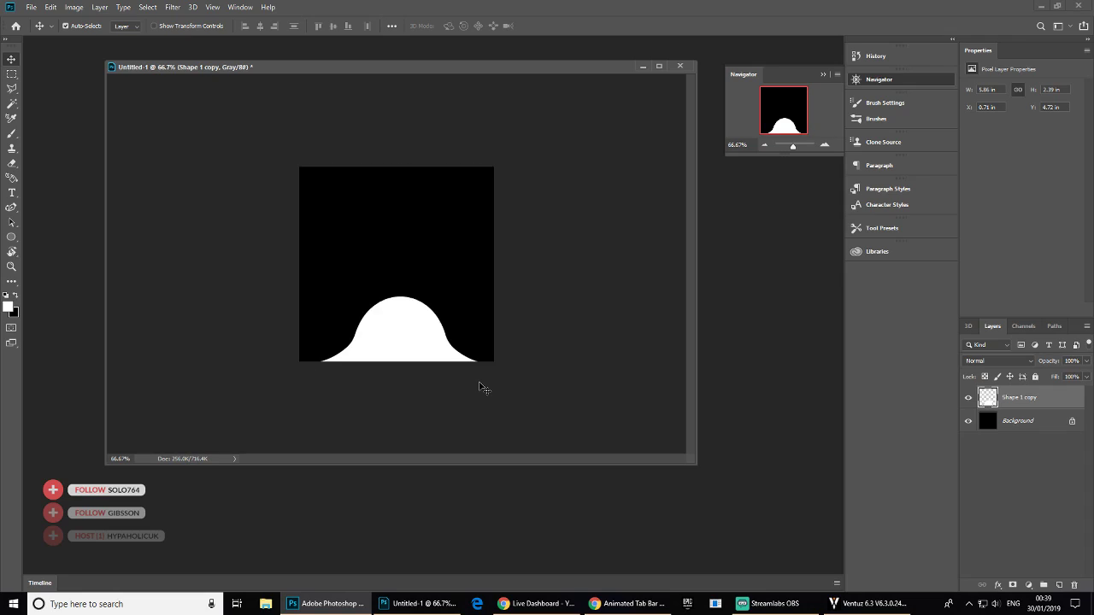
pyautogui.hotkey('ctrl', 'z')
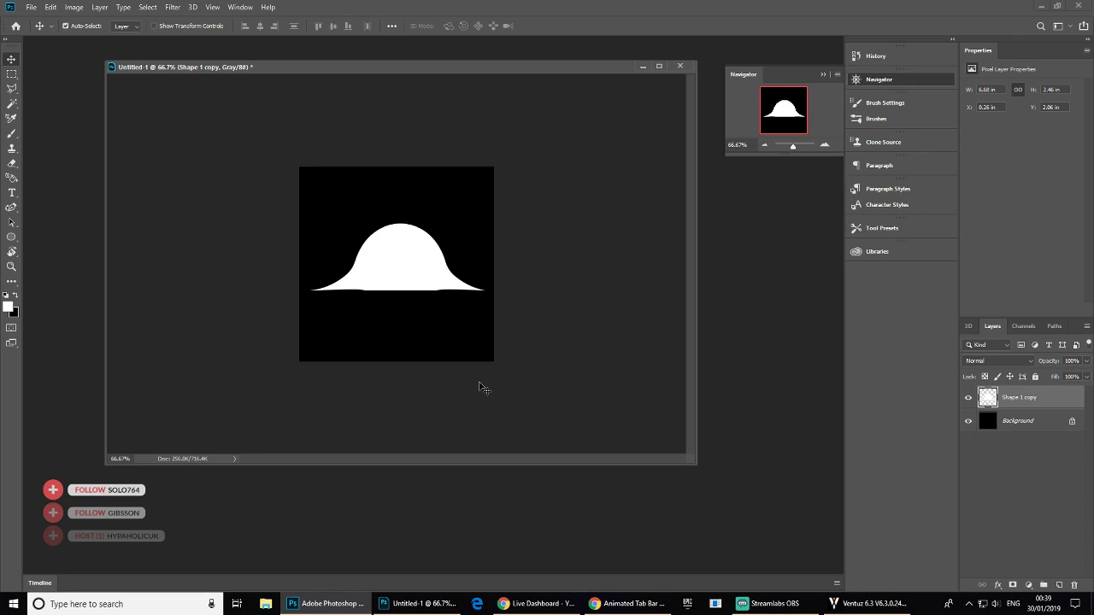
pyautogui.hotkey('ctrl', 'z')
pyautogui.hotkey('ctrl', 'z')
pyautogui.hotkey('ctrl', 'z')
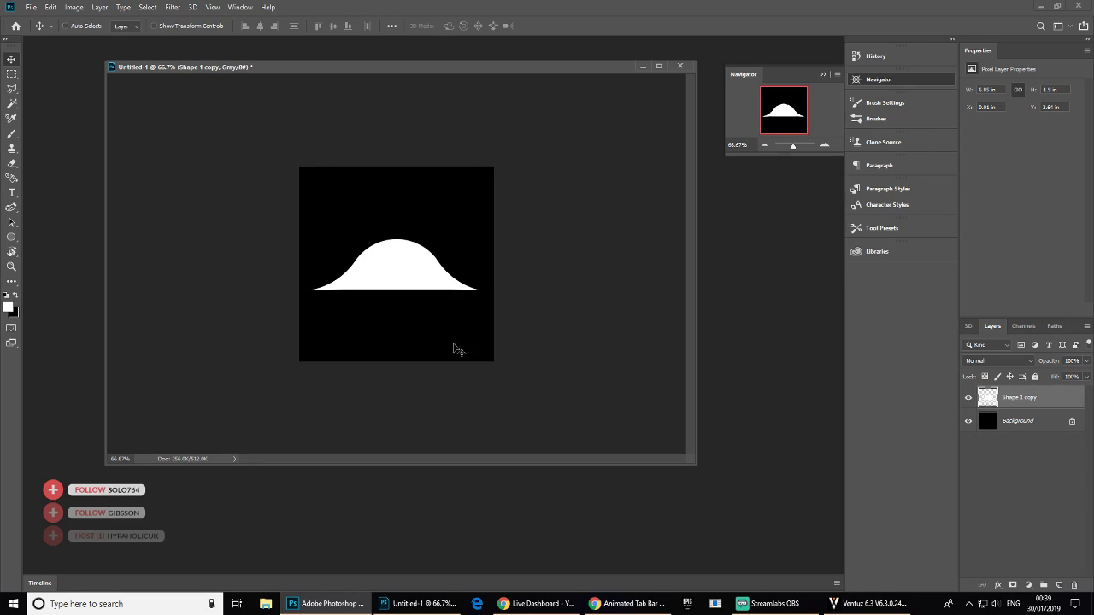
# - Move the white bump down to the canvas's lower edge and hide the Background layer
pyautogui.moveTo(407, 271); pyautogui.dragTo(400, 339)
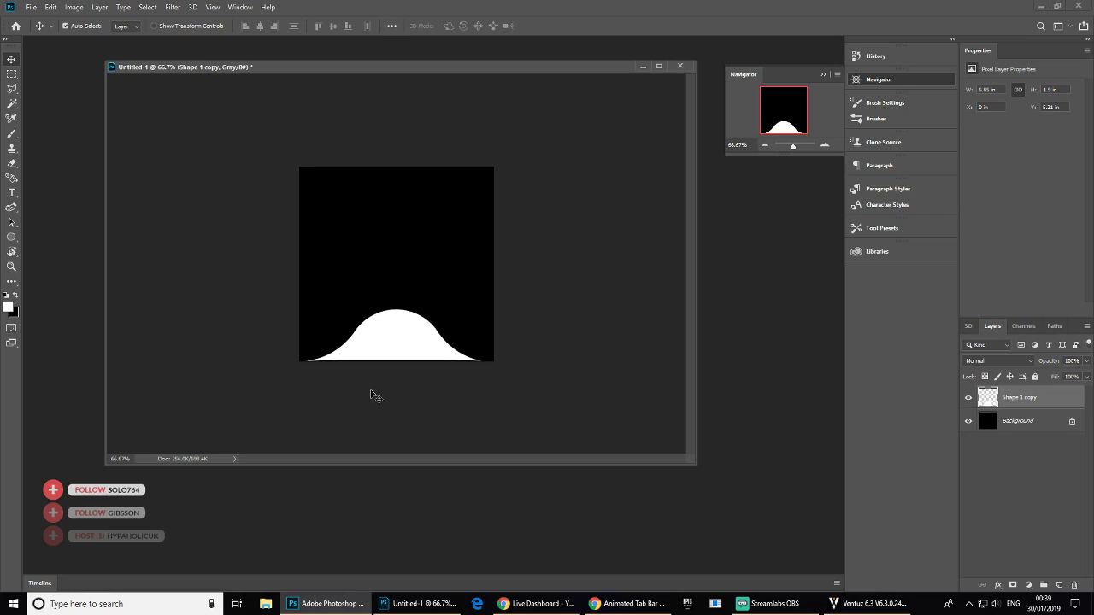
pyautogui.hotkey('ctrl', 'shift', 's')
pyautogui.click(649, 399)
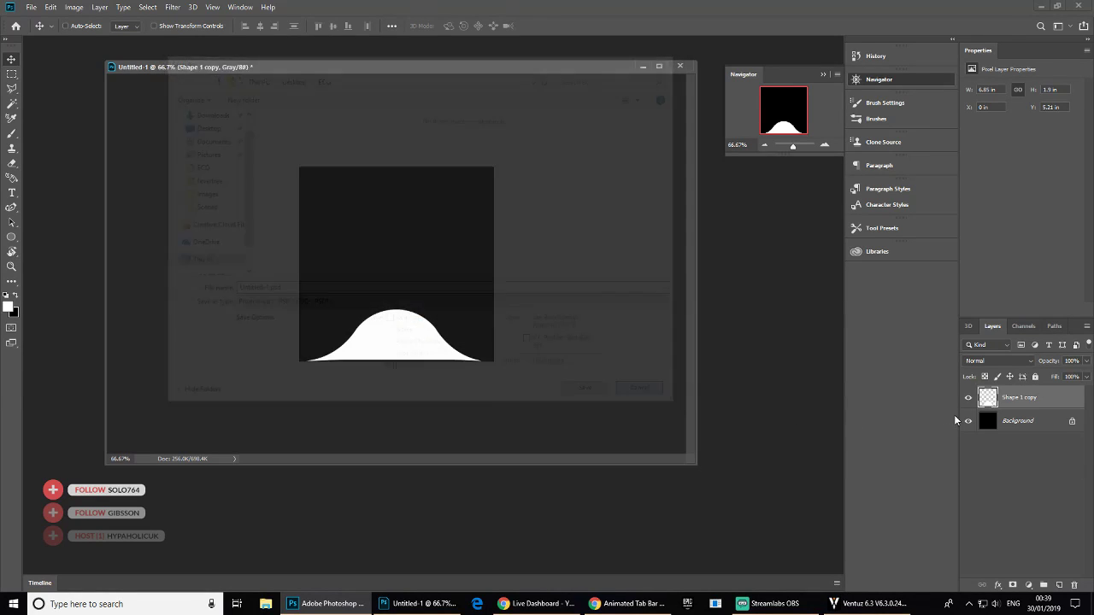
pyautogui.click(969, 420)
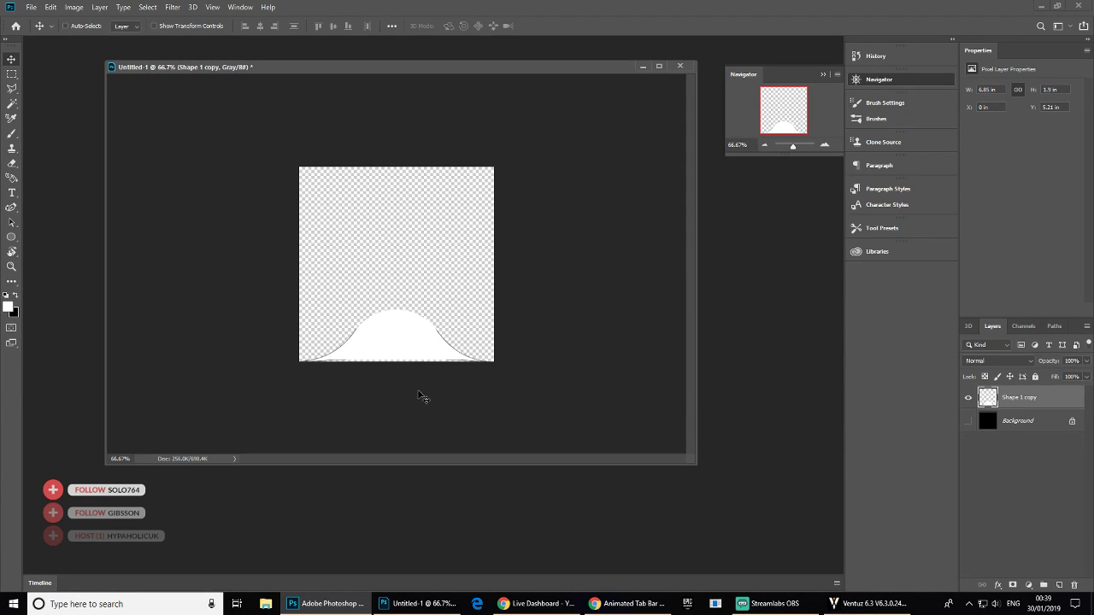
# - Convert the image from grayscale to RGB Color mode without merging the layers
pyautogui.click(100, 7)
pyautogui.click(74, 7)
pyautogui.moveTo(81, 20)
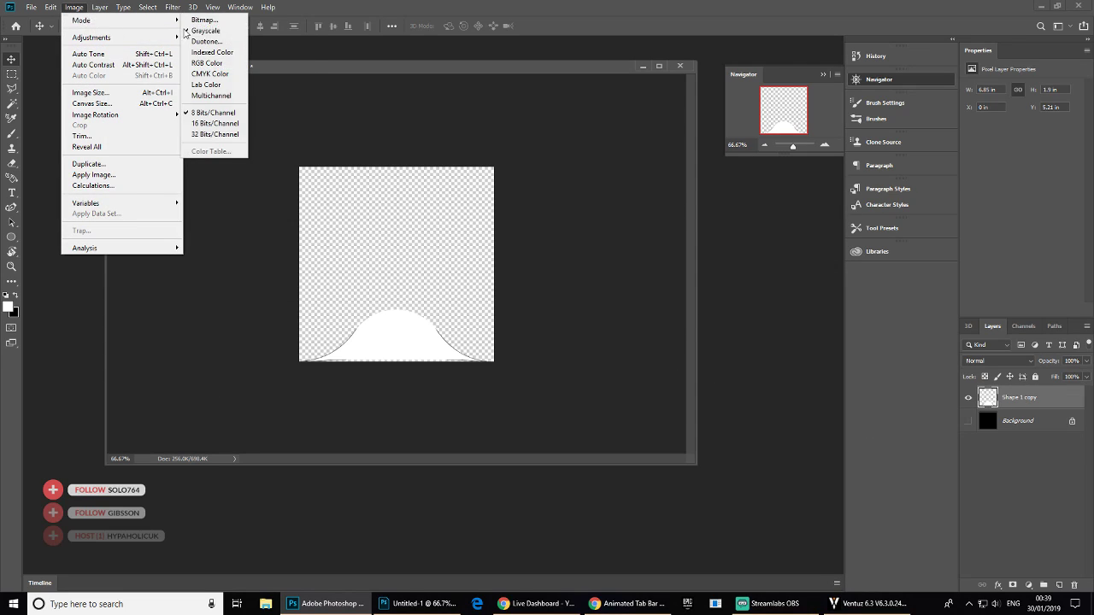
pyautogui.click(216, 66)
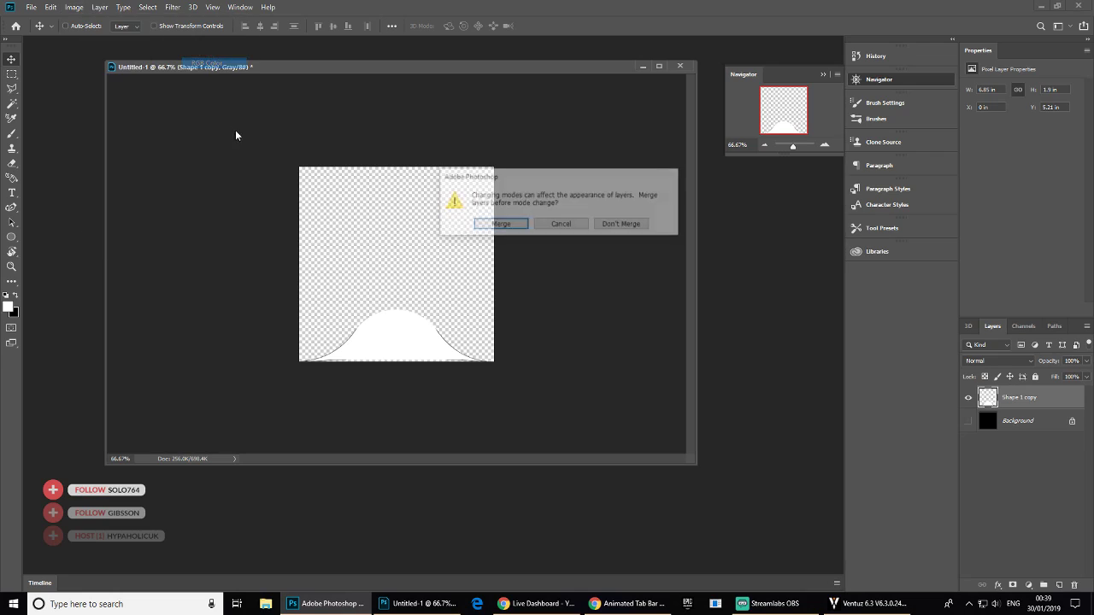
pyautogui.click(637, 227)
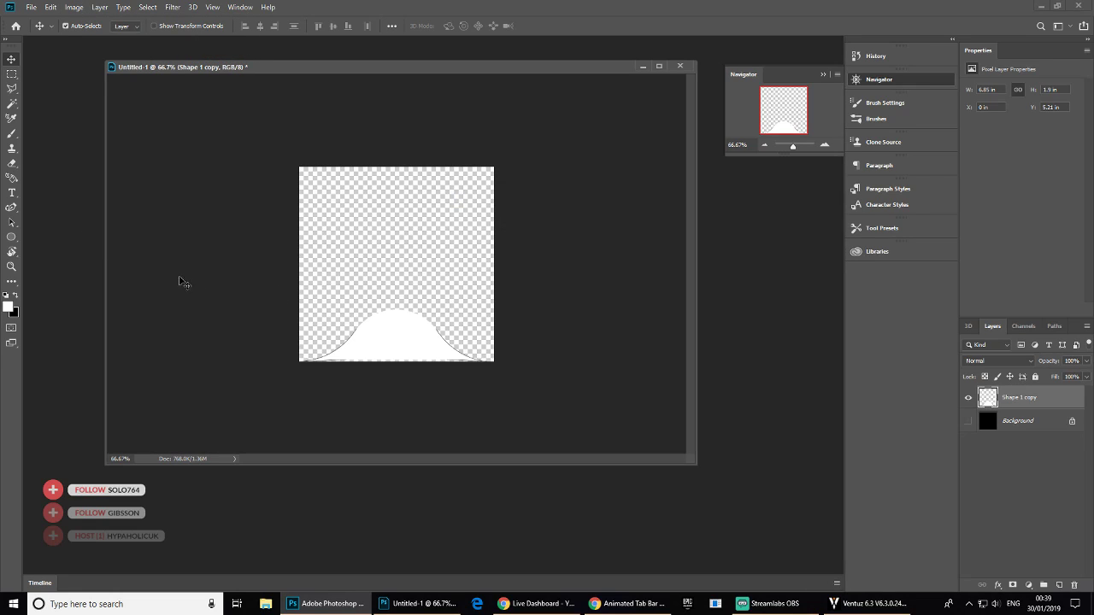
# - Raise the bump layer's Lightness to +100 with Hue/Saturation and nudge the bump slightly down against the canvas edge
pyautogui.hotkey('ctrl', 'u')
pyautogui.moveTo(768, 329); pyautogui.dragTo(831, 327)
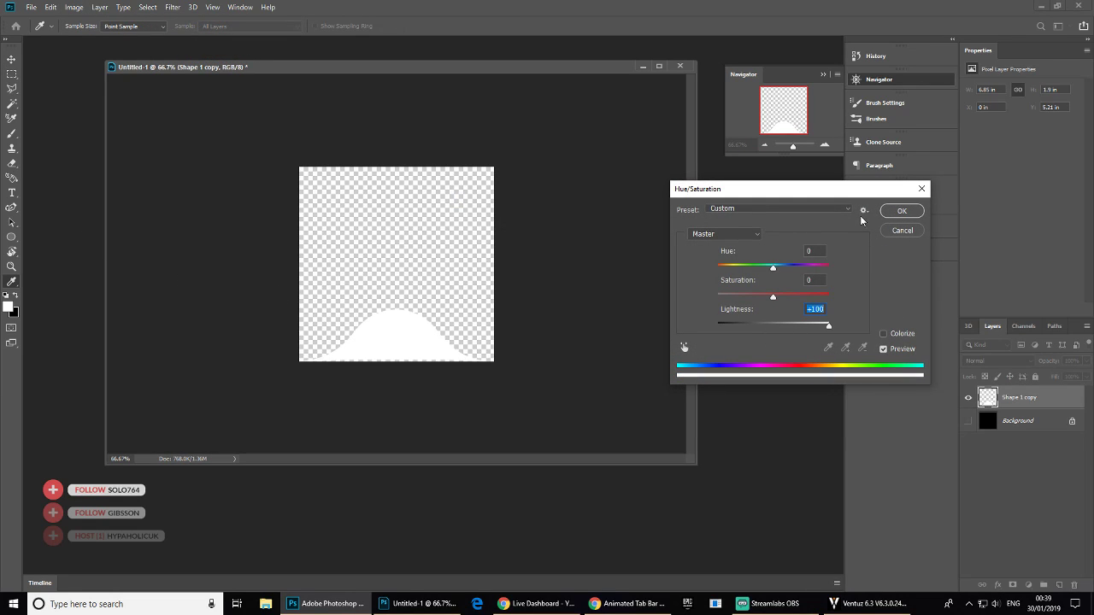
pyautogui.click(897, 214)
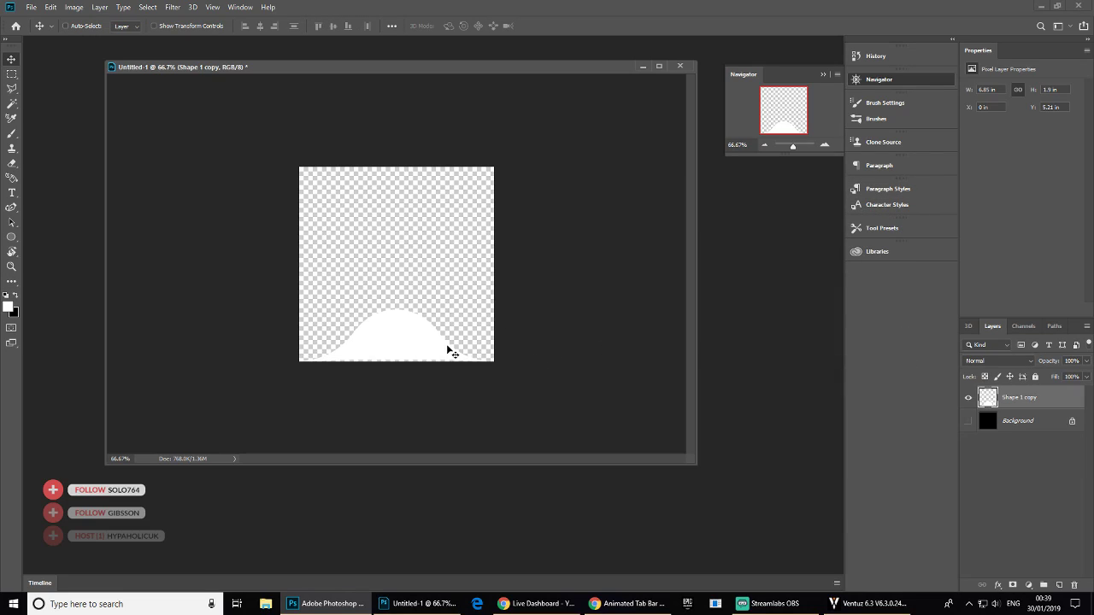
pyautogui.moveTo(447, 346); pyautogui.dragTo(448, 343)
# - Save the image in D3D/DDS format over BUMPMENU.dds in the ECO folder, confirming the overwrite
pyautogui.hotkey('ctrl', 's')
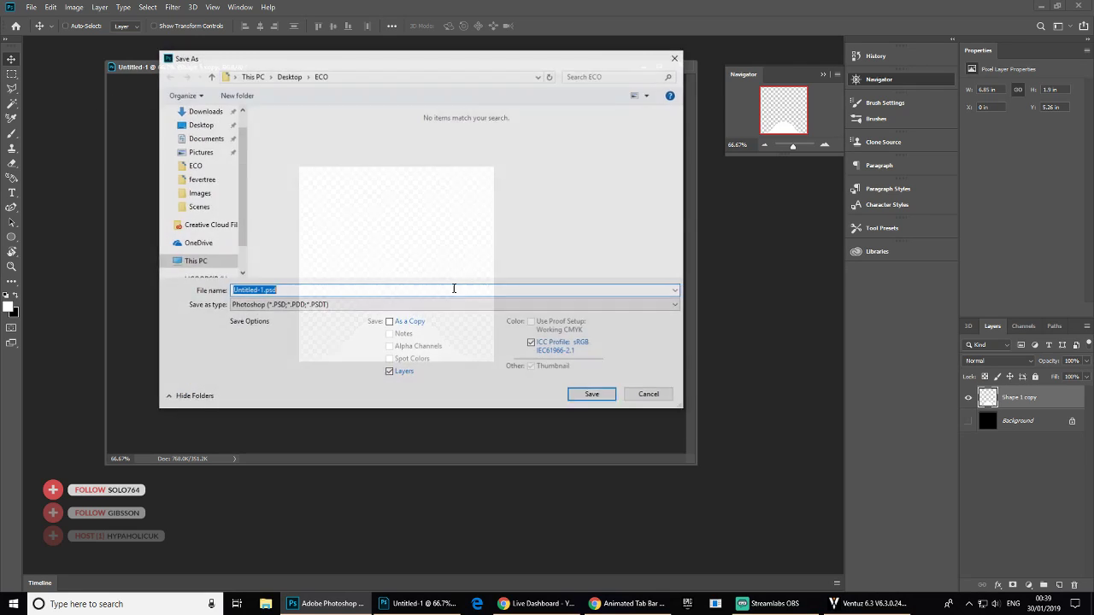
pyautogui.click(281, 308)
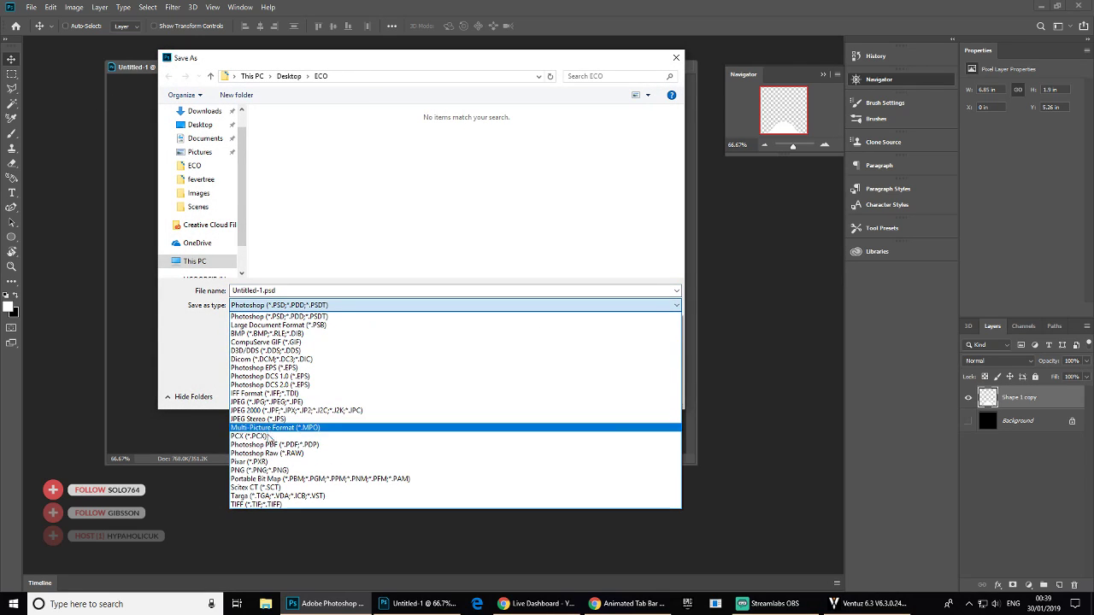
pyautogui.click(271, 357)
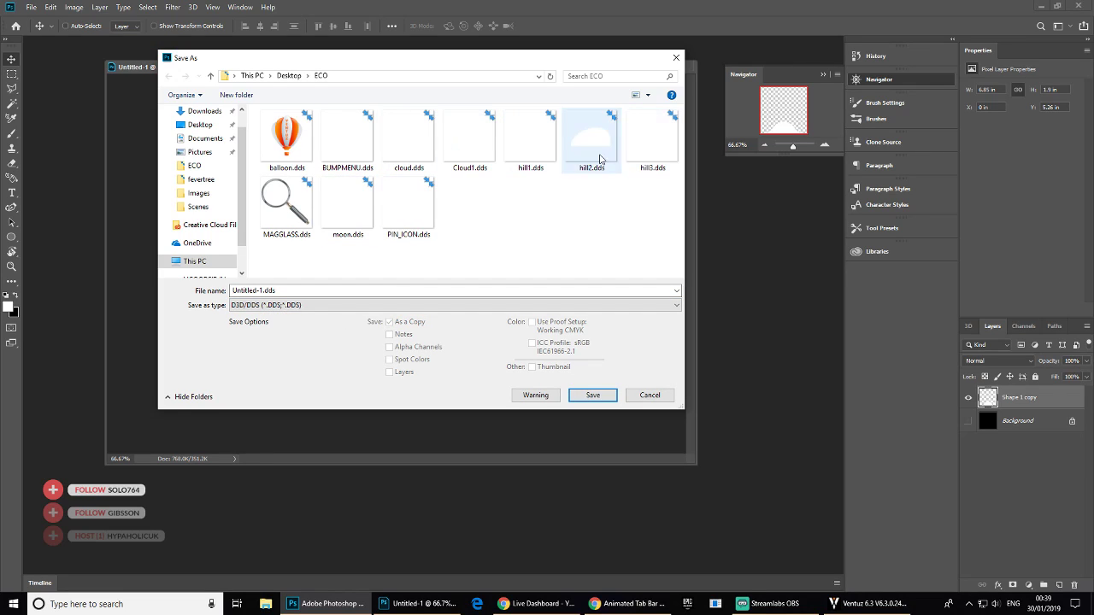
pyautogui.click(349, 156)
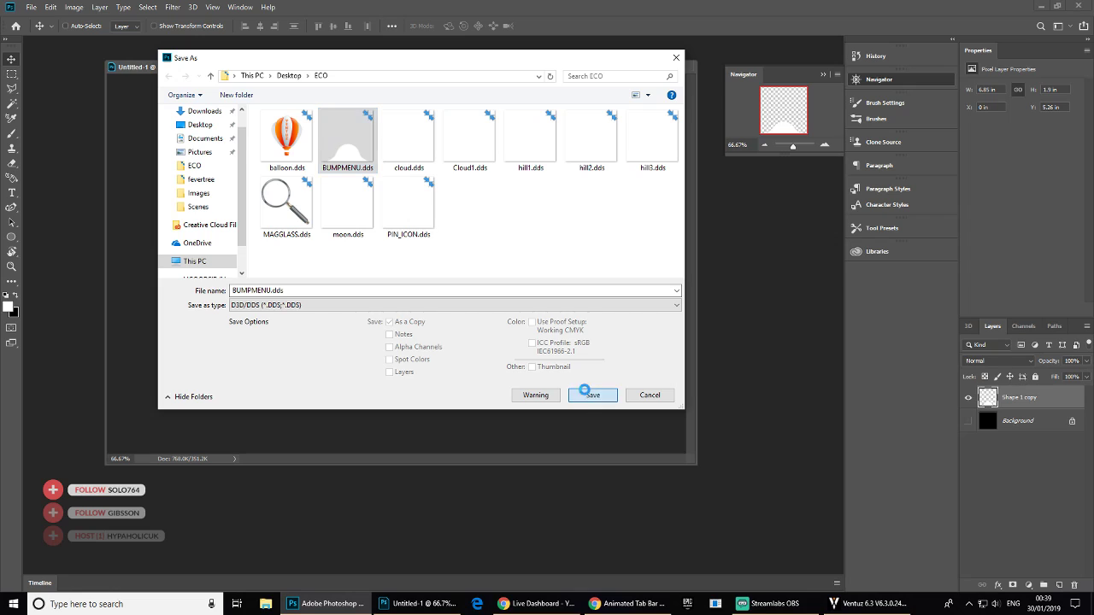
pyautogui.click(589, 395)
pyautogui.click(570, 302)
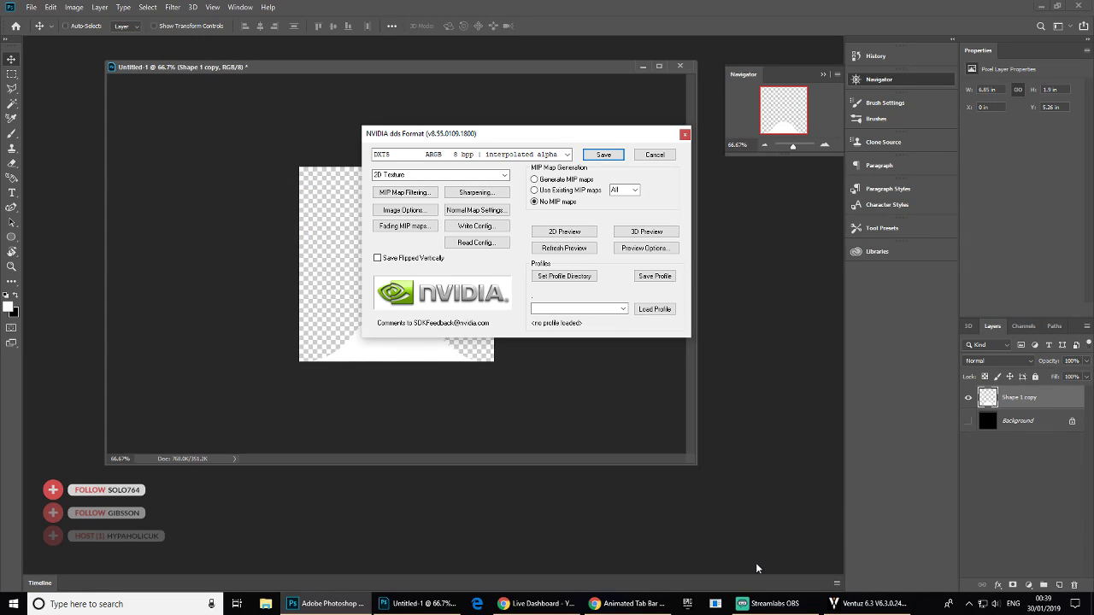
# - Switch to Ventuz, delete the texture stage of the bump's material, and add a new Texture stage to it
pyautogui.click(865, 609)
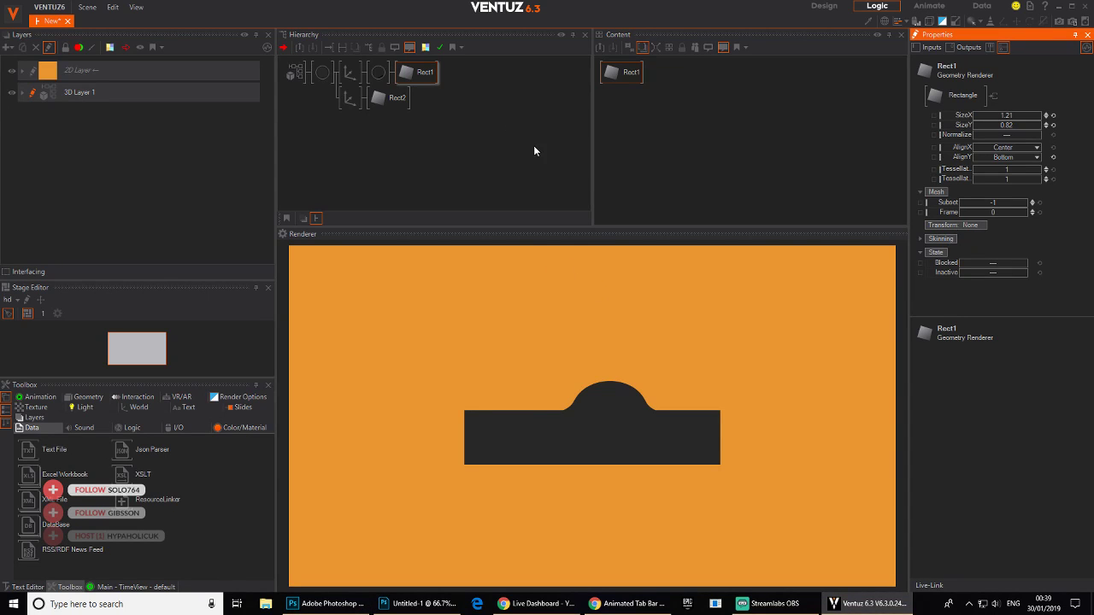
pyautogui.click(377, 73)
pyautogui.click(942, 171)
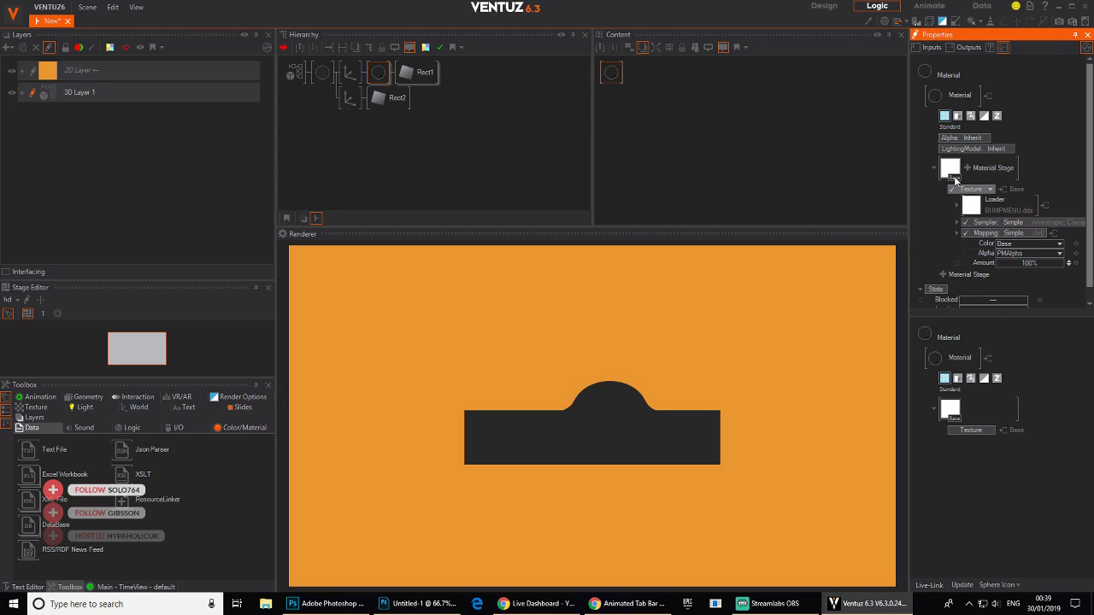
pyautogui.press('Delete')
pyautogui.click(945, 164)
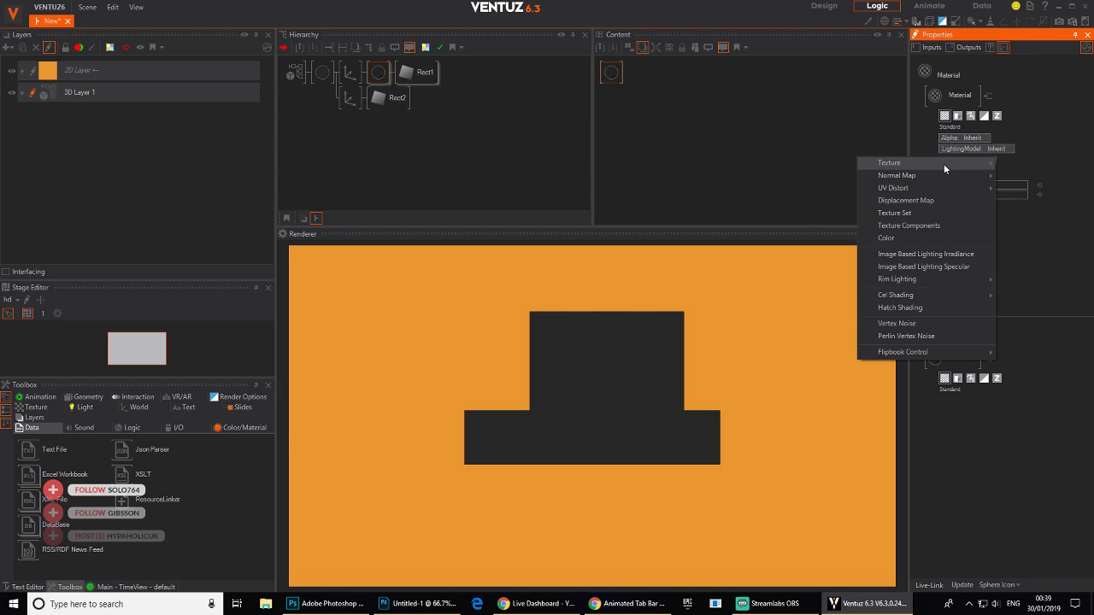
pyautogui.moveTo(943, 164)
pyautogui.click(1030, 193)
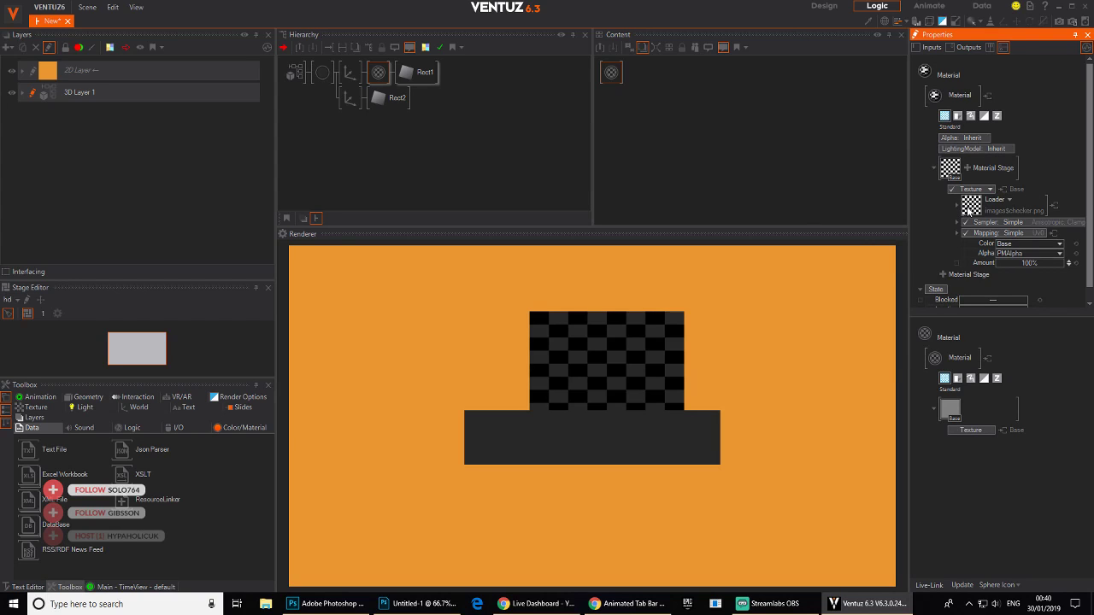
# - Open the image selection for the texture loader and select BUMPMENU.dds in the ECO folder
pyautogui.click(970, 206)
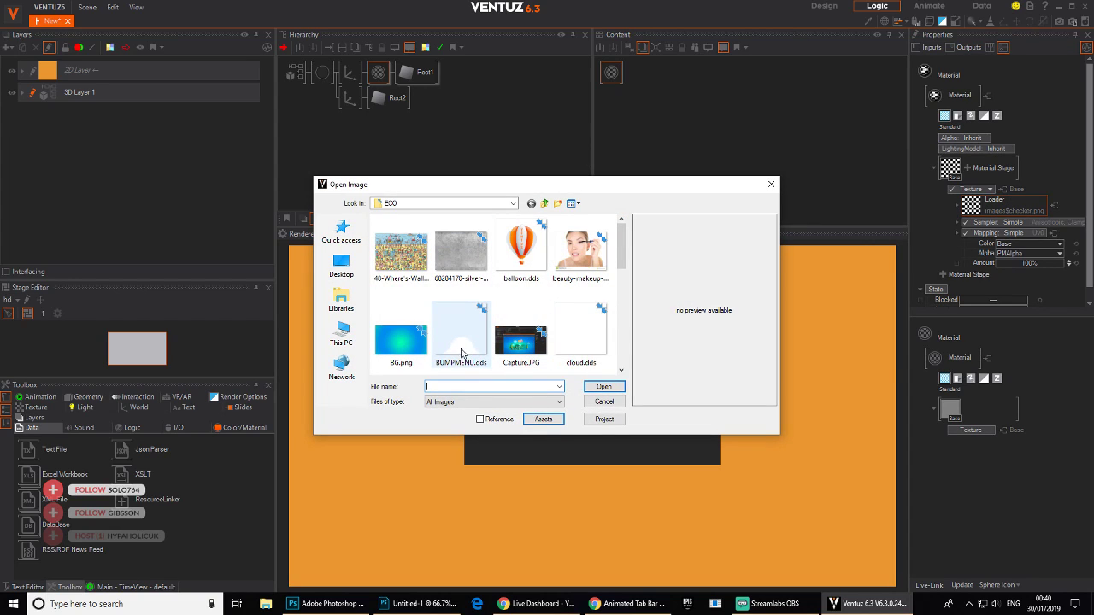
pyautogui.click(453, 332)
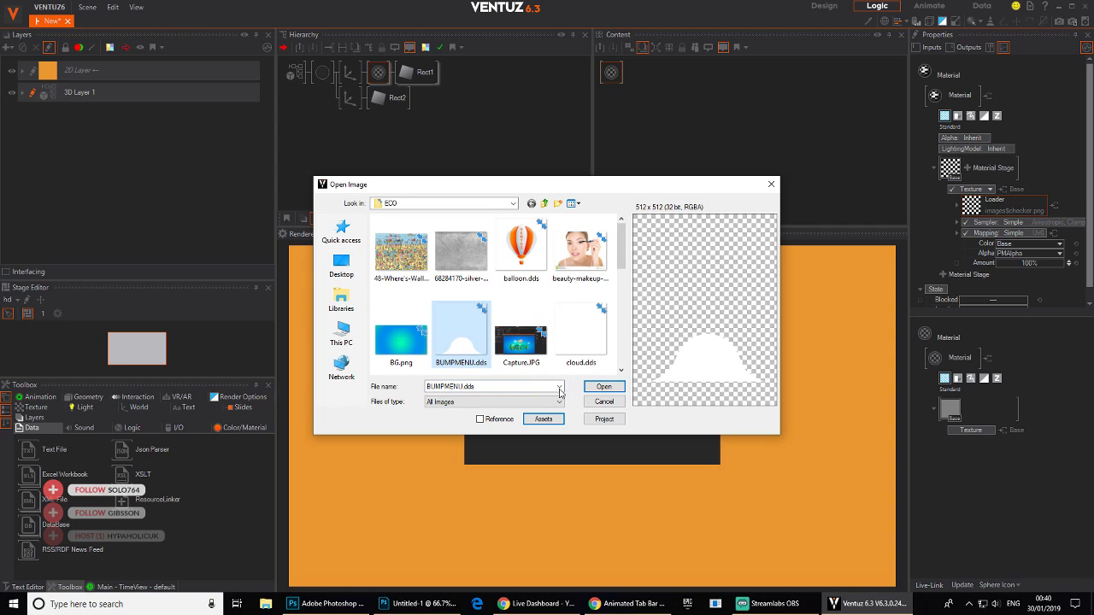
pyautogui.moveTo(622, 256)
pyautogui.mouseDown()
pyautogui.moveTo(627, 357)
pyautogui.moveTo(623, 241)
pyautogui.mouseUp()
# - Complete the pending DDS export in Photoshop as DXT5 ARGB with interpolated alpha and no MIP maps, and return to Ventuz
pyautogui.click(399, 605)
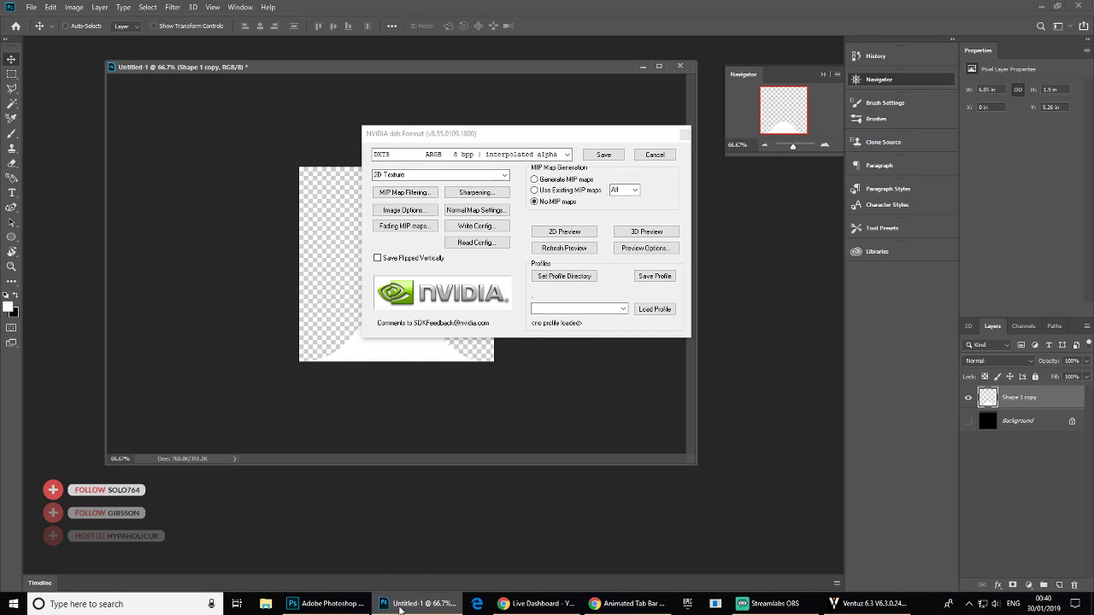
pyautogui.click(604, 156)
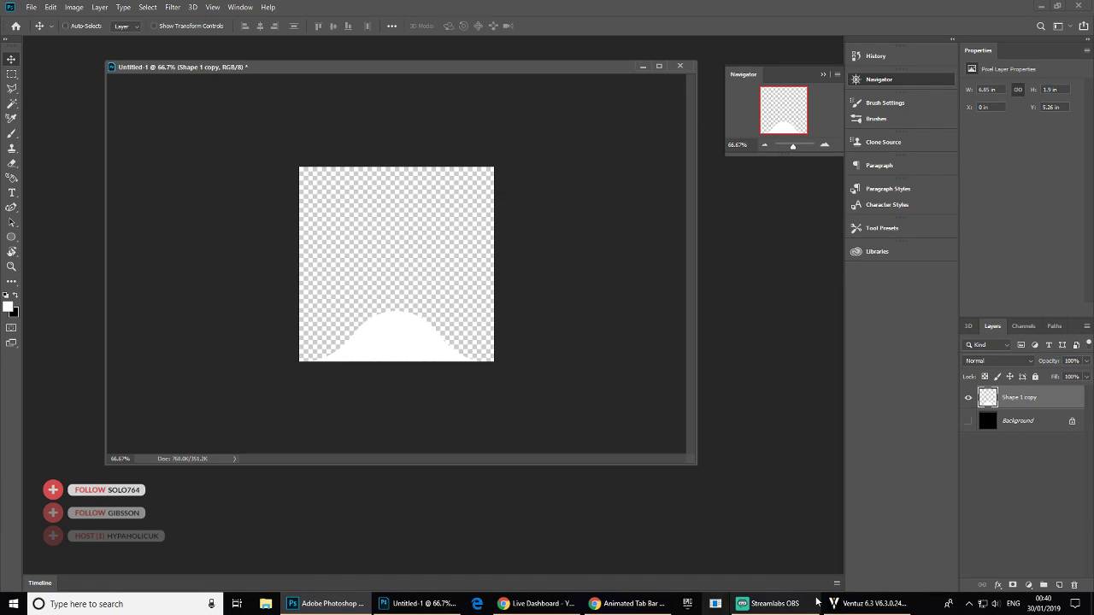
pyautogui.click(864, 604)
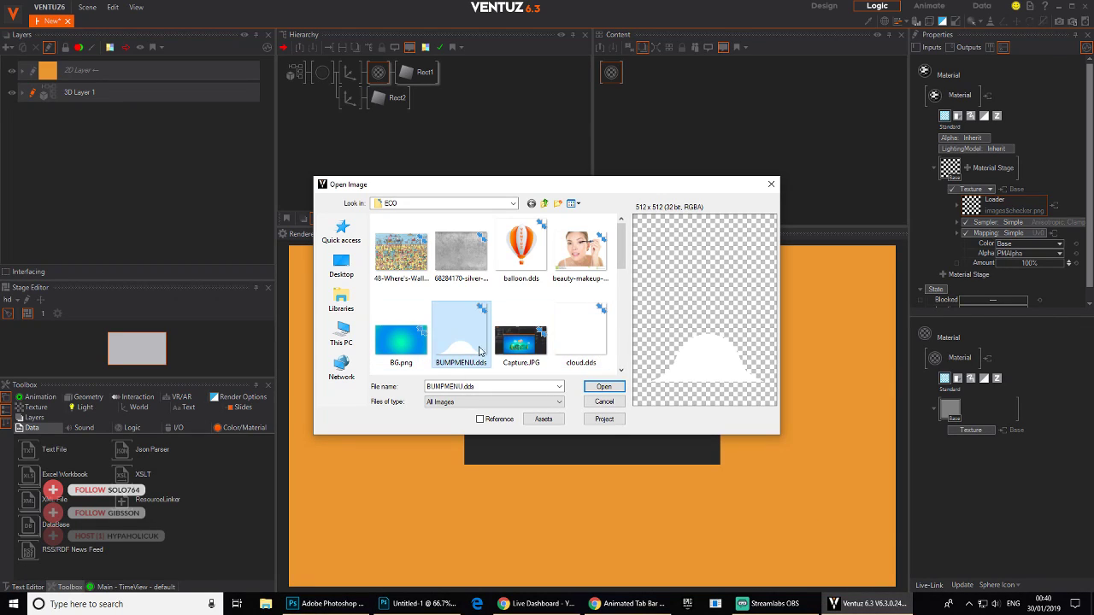
# - Import BUMPMENU.dds into the Textures folder as the bump's texture, overwriting the existing file
pyautogui.click(603, 387)
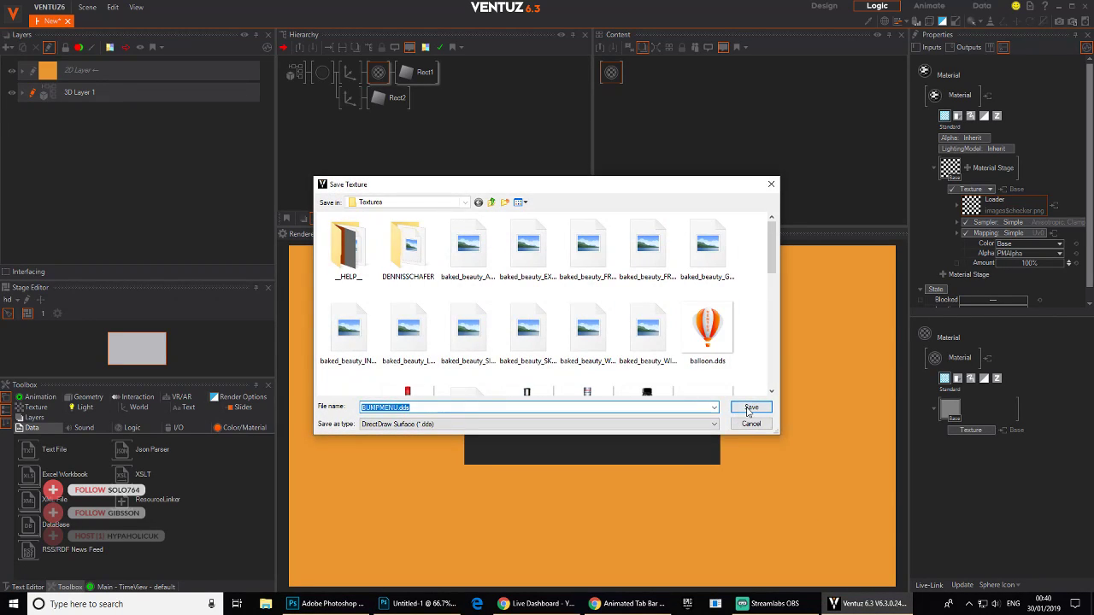
pyautogui.click(751, 406)
pyautogui.click(580, 304)
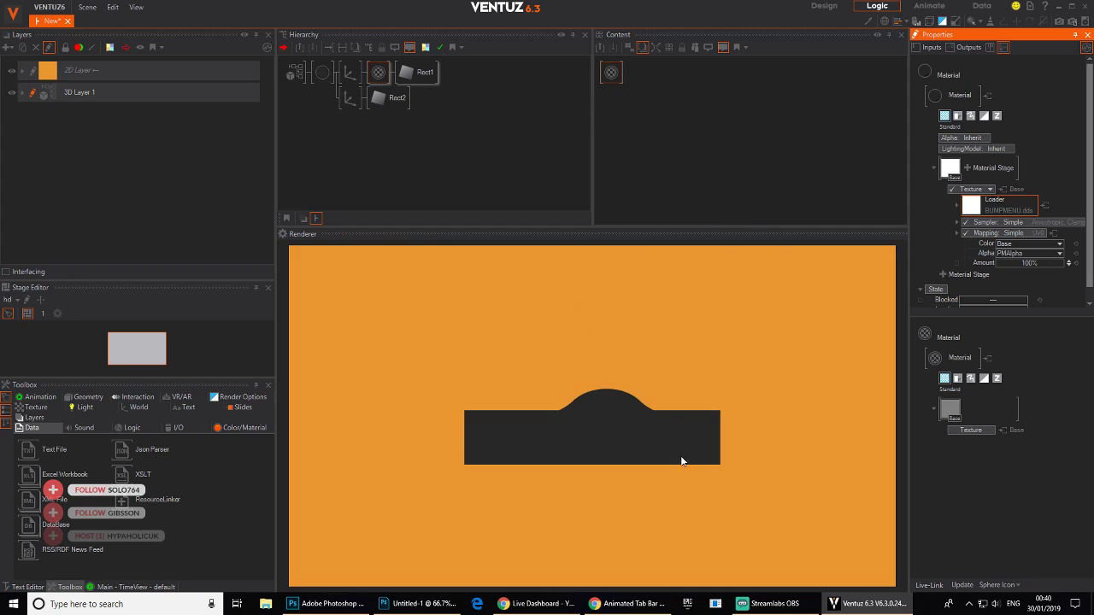
# - Narrow Rect1 to a SizeX of 0.975, adjust its height, and set the bump Axis's Y position to 0.2
pyautogui.click(421, 72)
pyautogui.moveTo(1005, 112); pyautogui.dragTo(970, 106)
pyautogui.click(351, 72)
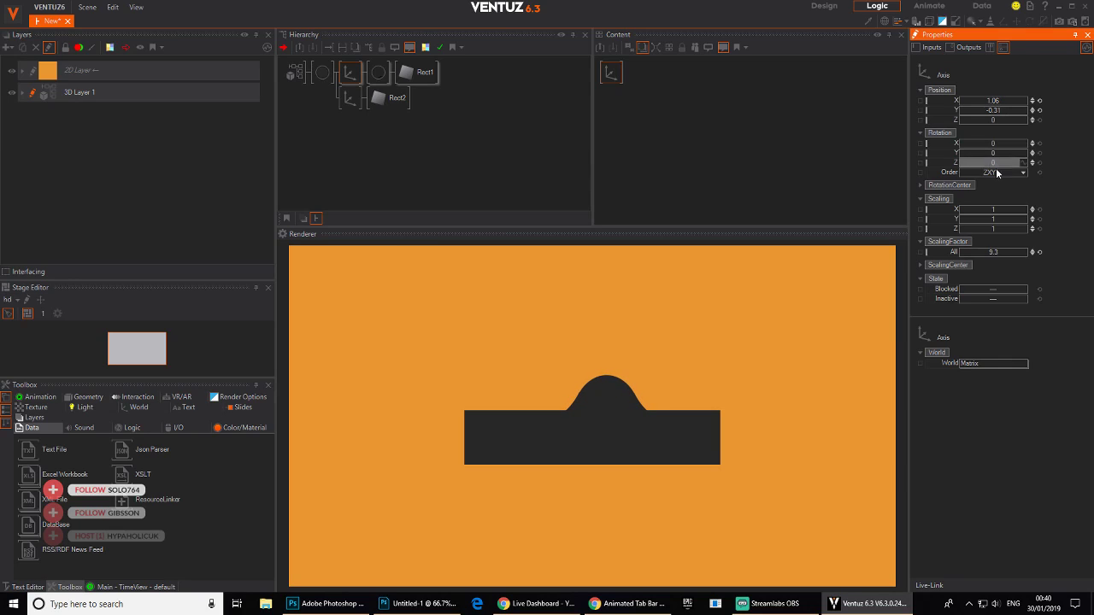
pyautogui.click(425, 73)
pyautogui.moveTo(1010, 126)
pyautogui.mouseDown()
pyautogui.moveTo(984, 111)
pyautogui.moveTo(1051, 114)
pyautogui.moveTo(972, 114)
pyautogui.moveTo(1011, 111)
pyautogui.mouseUp()
pyautogui.click(350, 72)
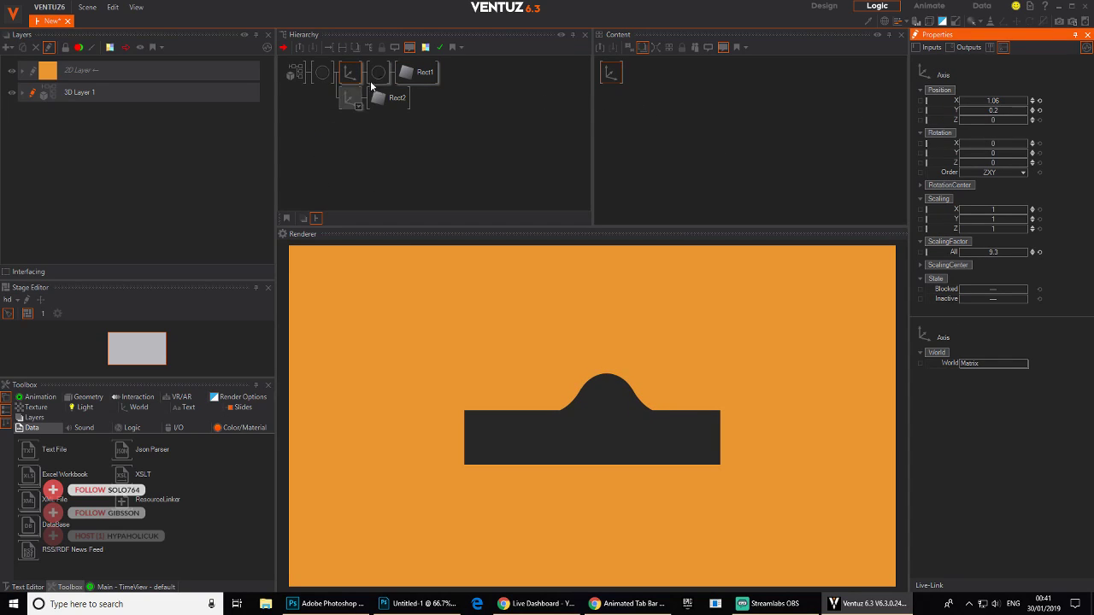
# - Set Rect1's SizeX to 0.915 and SizeY to 0.94
pyautogui.click(421, 72)
pyautogui.click(1006, 125)
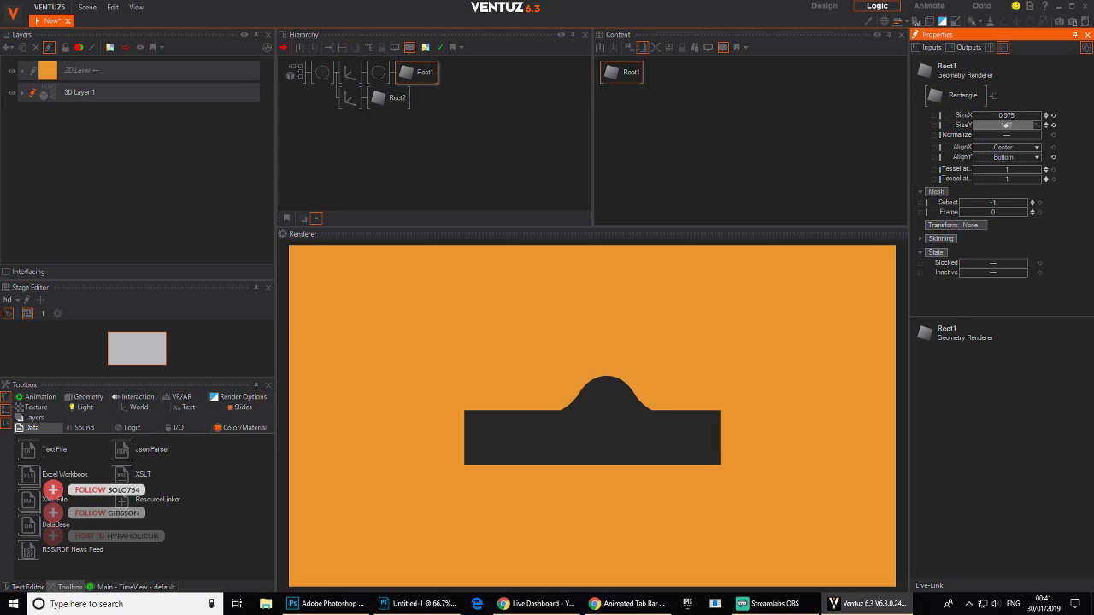
pyautogui.moveTo(1006, 125)
pyautogui.mouseDown()
pyautogui.moveTo(996, 123)
pyautogui.moveTo(1002, 114)
pyautogui.mouseUp()
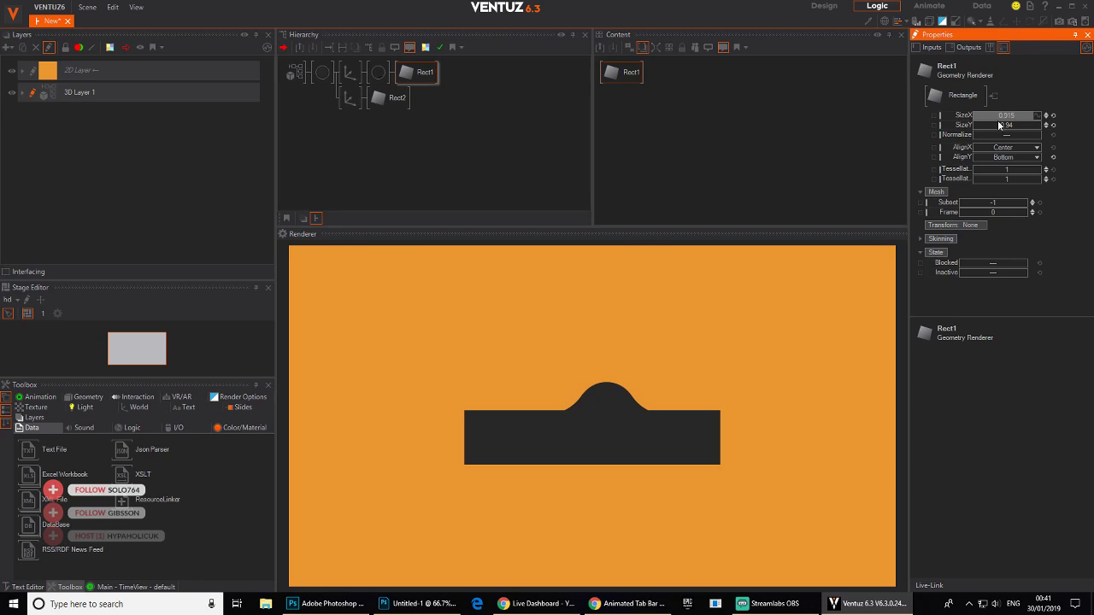
# - Move the bump's Axis along the bar to a position of X 4.72 and Y 0.22
pyautogui.click(350, 72)
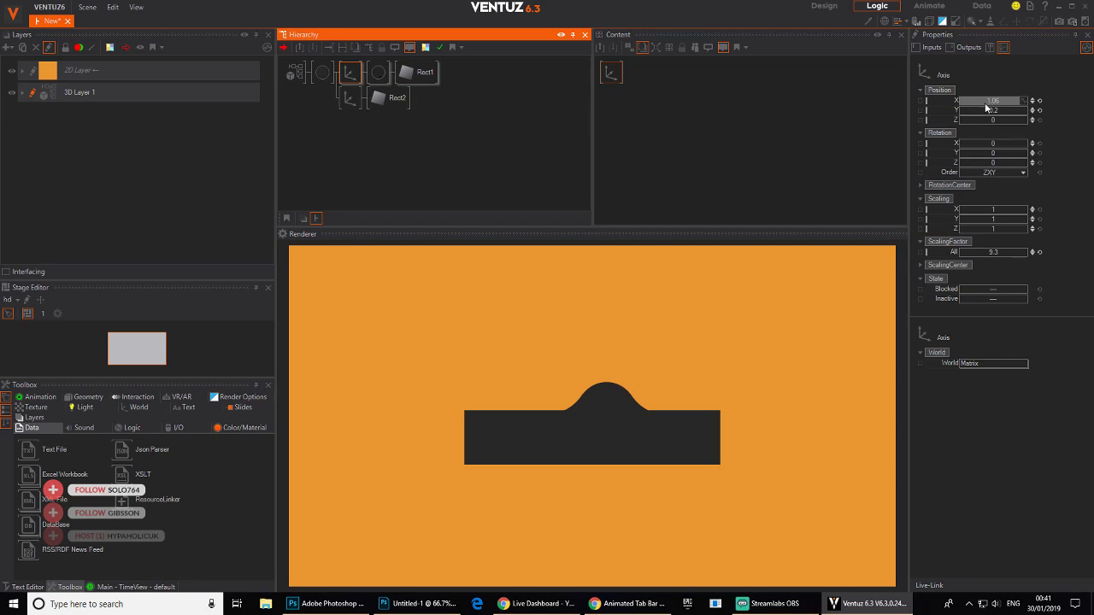
pyautogui.click(994, 100)
pyautogui.moveTo(994, 100)
pyautogui.mouseDown()
pyautogui.moveTo(975, 97)
pyautogui.moveTo(994, 106)
pyautogui.mouseUp()
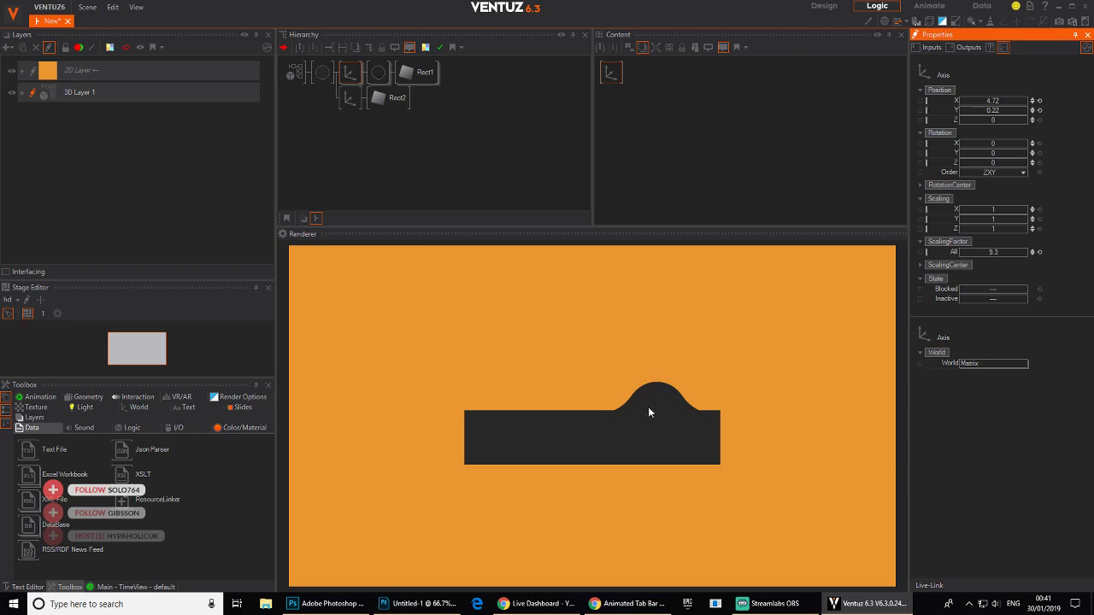
# - Block the bump's Axis branch and widen the bar rectangle Rect2 to a SizeX of 25.25
pyautogui.click(345, 77)
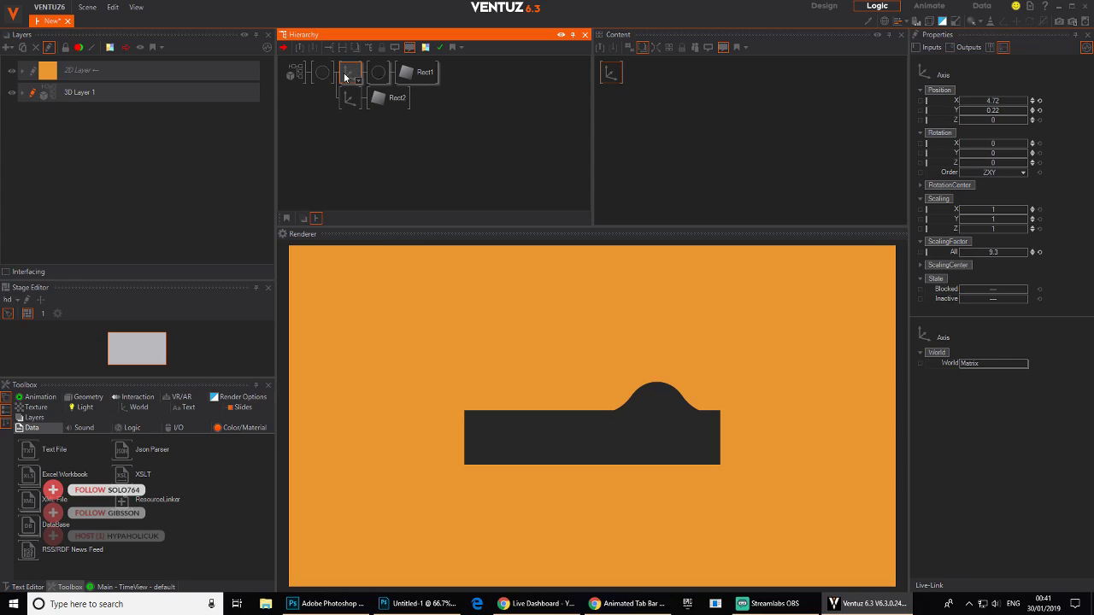
pyautogui.hotkey('ctrl', 'b')
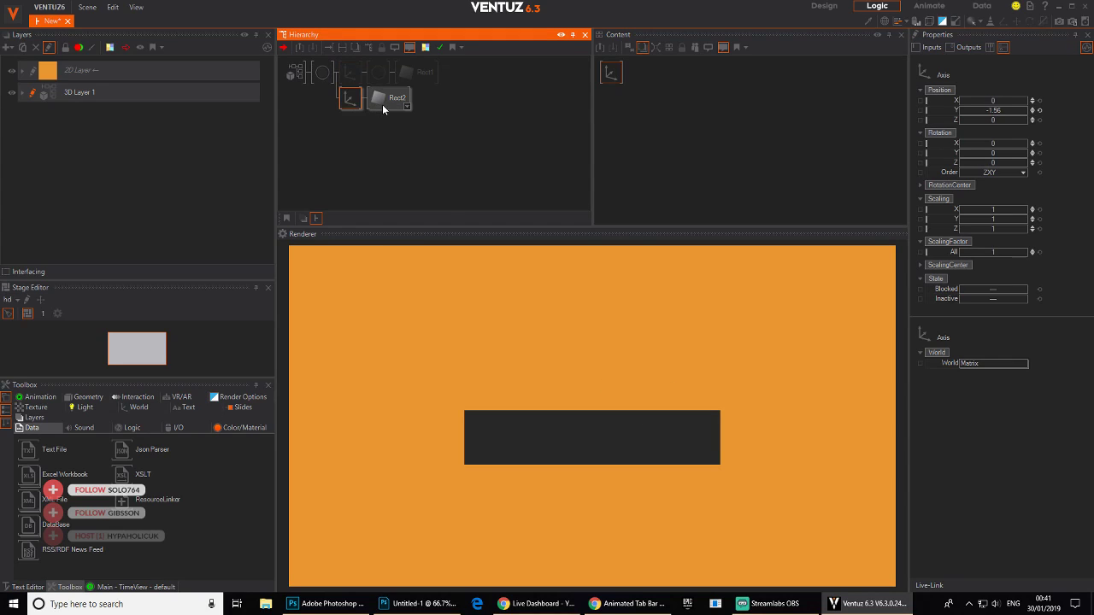
pyautogui.click(382, 105)
pyautogui.moveTo(1040, 116); pyautogui.dragTo(1010, 117)
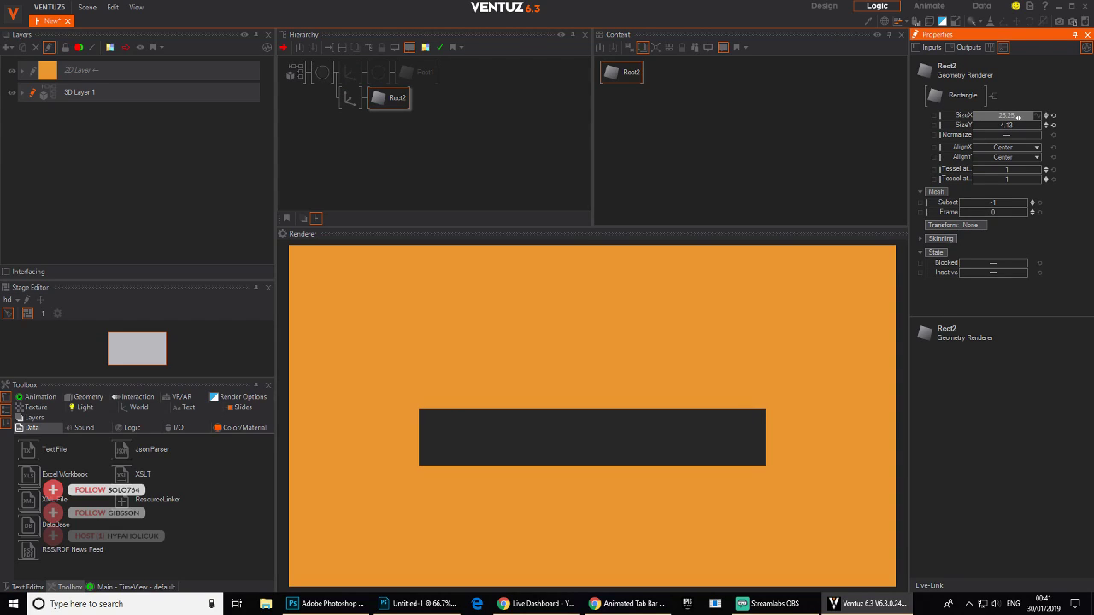
# - Add an Axis as a new branch beneath Rect2's branch and insert a Group in front of it
pyautogui.click(351, 142)
pyautogui.write('ax')
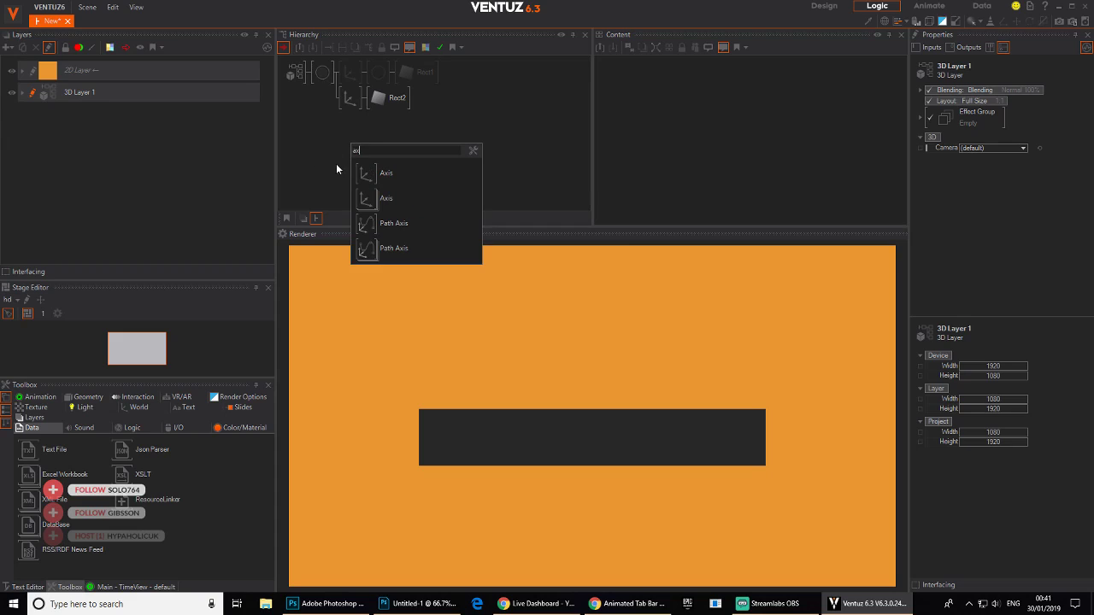
pyautogui.moveTo(363, 174); pyautogui.dragTo(357, 111)
pyautogui.write('grou')
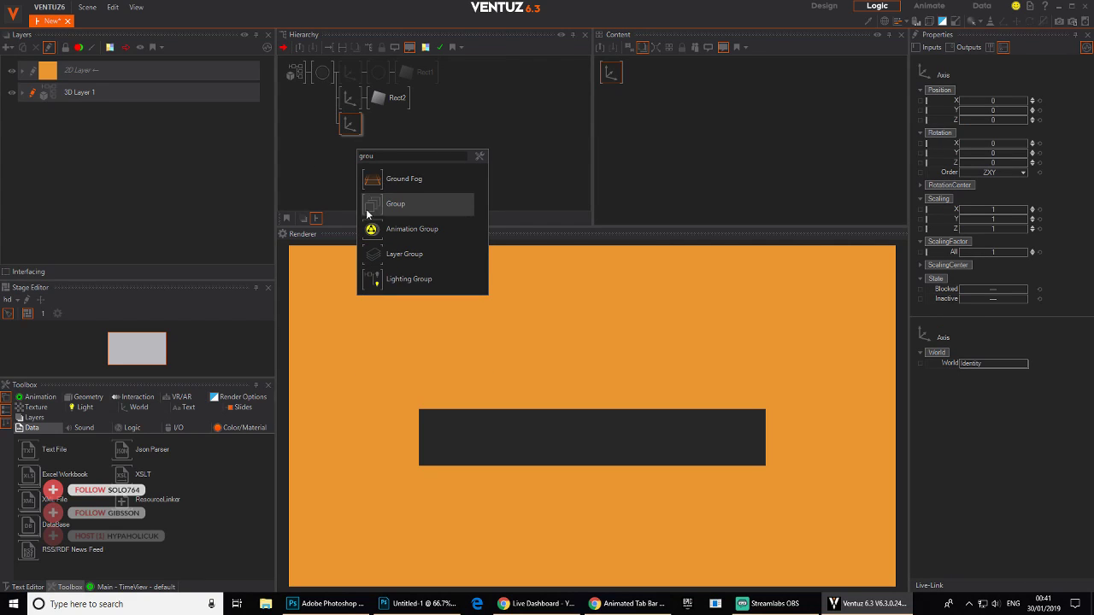
pyautogui.moveTo(371, 205); pyautogui.dragTo(342, 124)
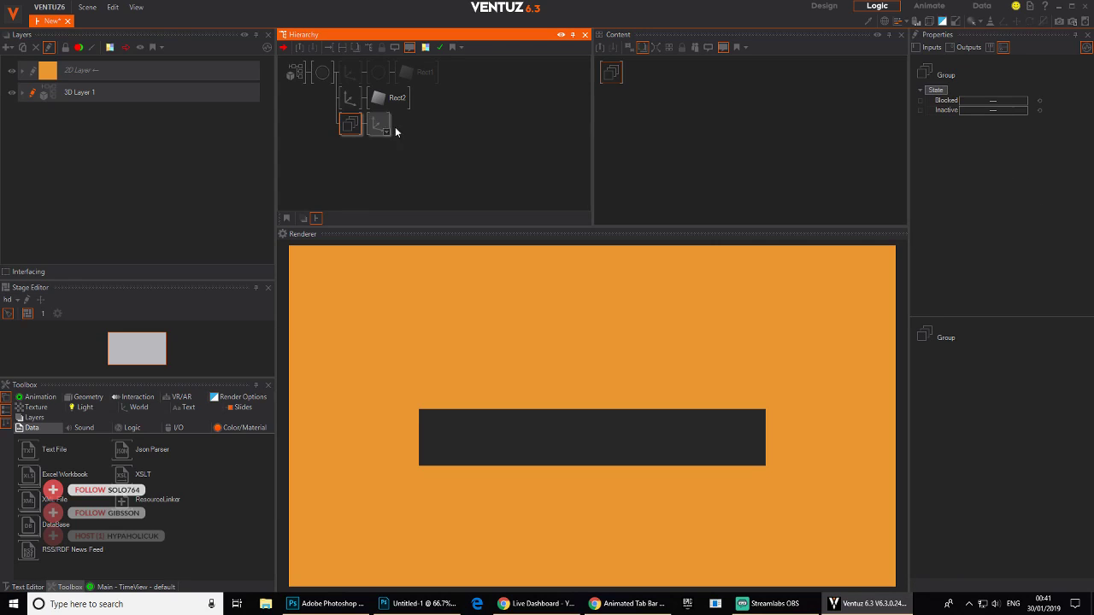
# - Rename the new Group as BTN1
pyautogui.click(383, 128)
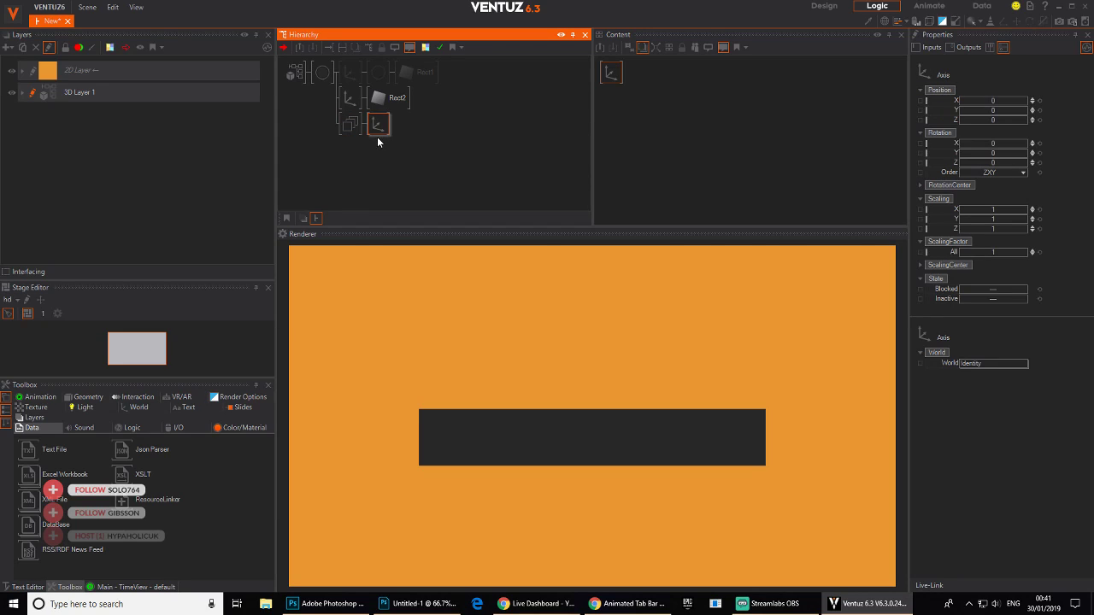
pyautogui.click(354, 127)
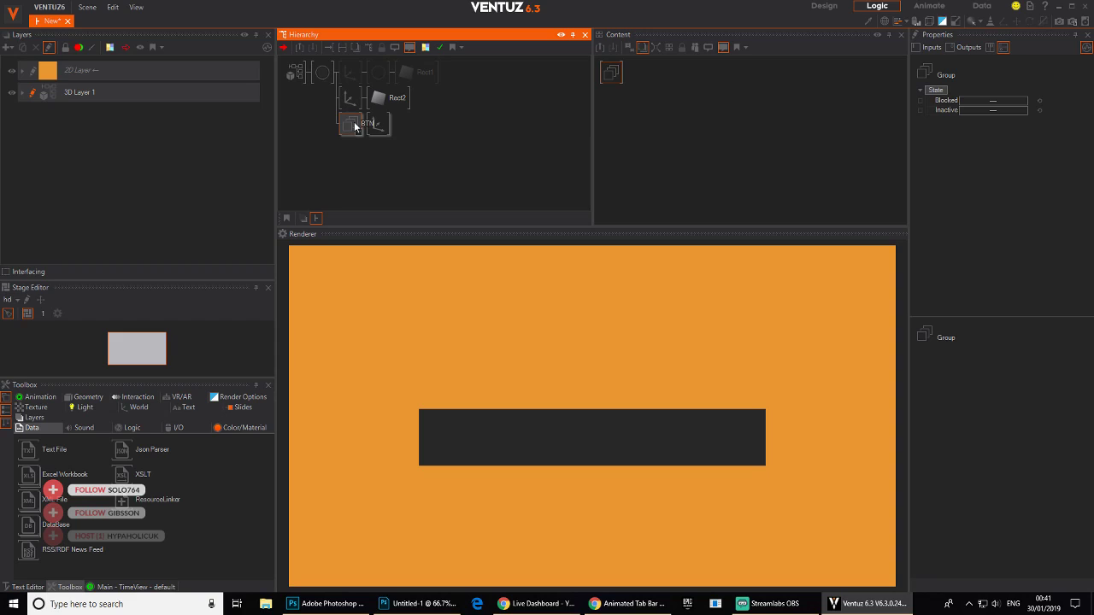
pyautogui.write('BTN1')
pyautogui.press('Return')
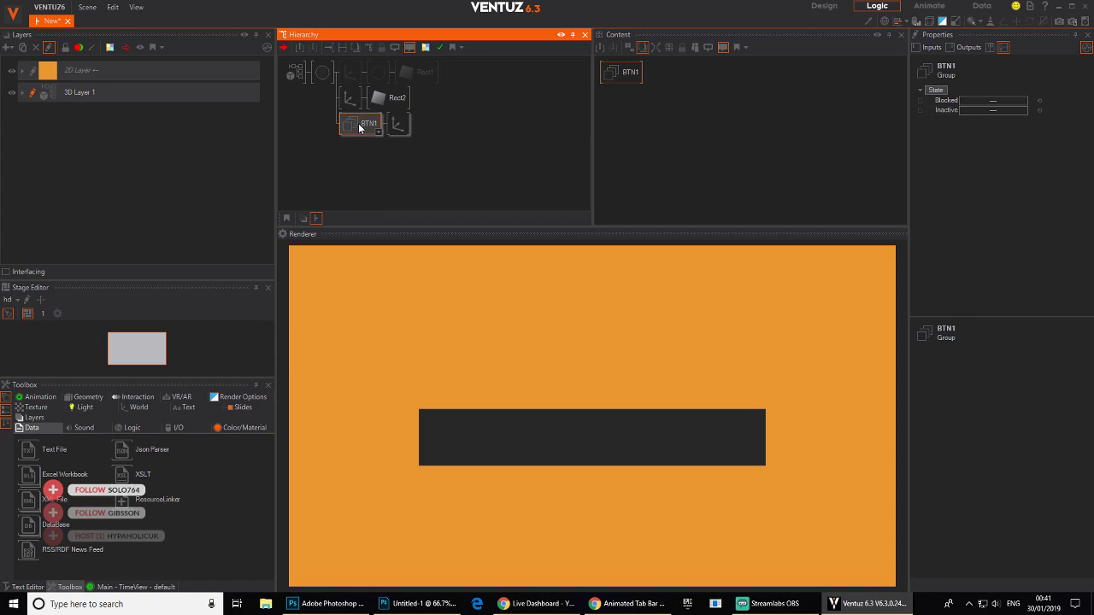
# - Add a Circle geometry after the Axis in the BTN1 group
pyautogui.click(405, 127)
pyautogui.press('space')
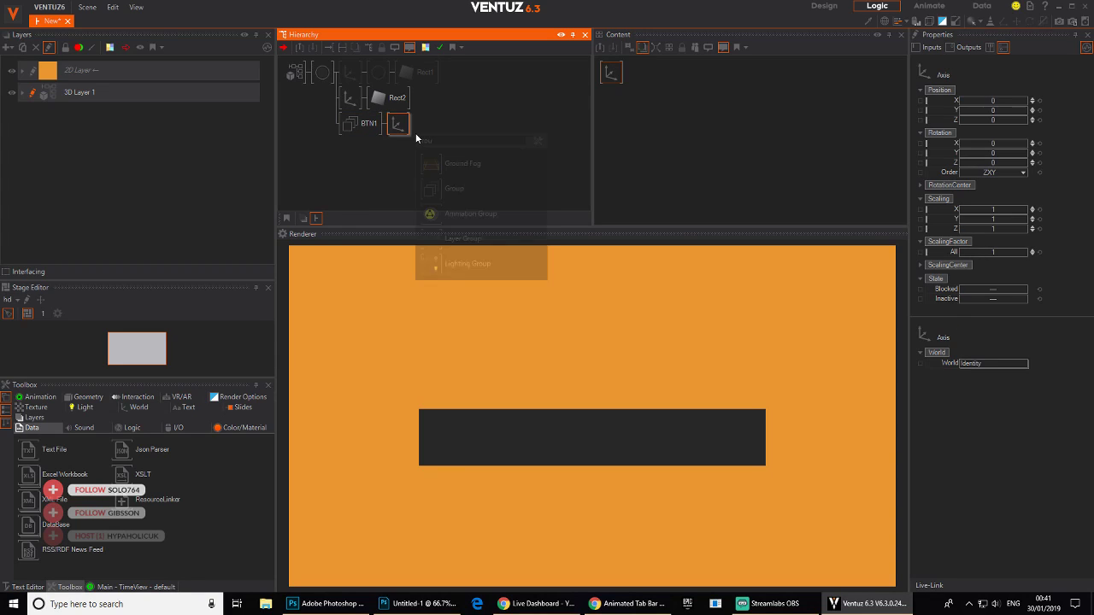
pyautogui.write('SP')
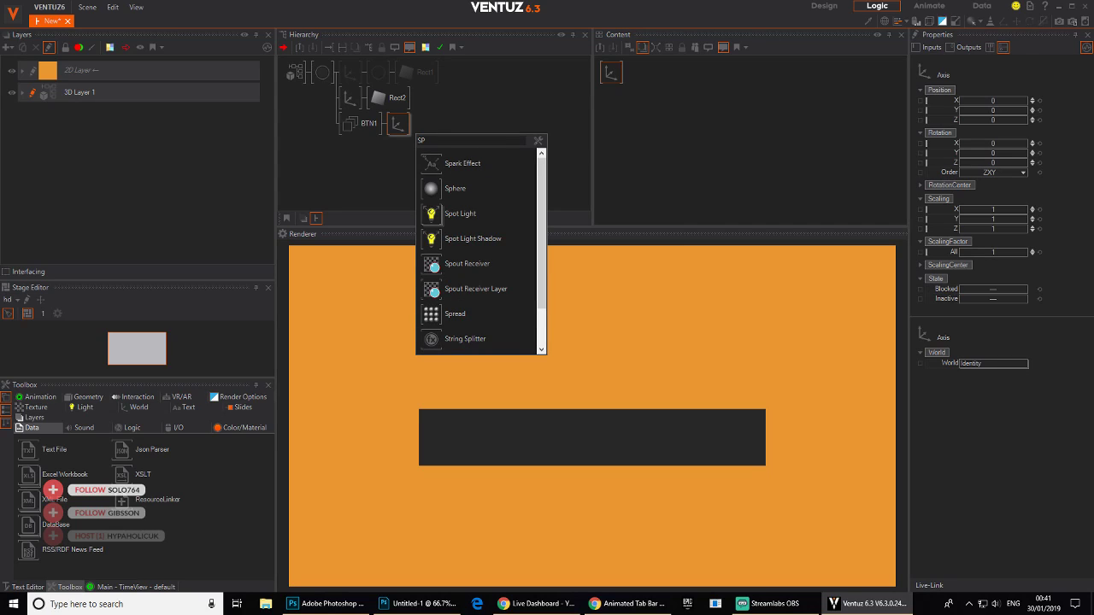
pyautogui.press('BackSpace')
pyautogui.press('BackSpace')
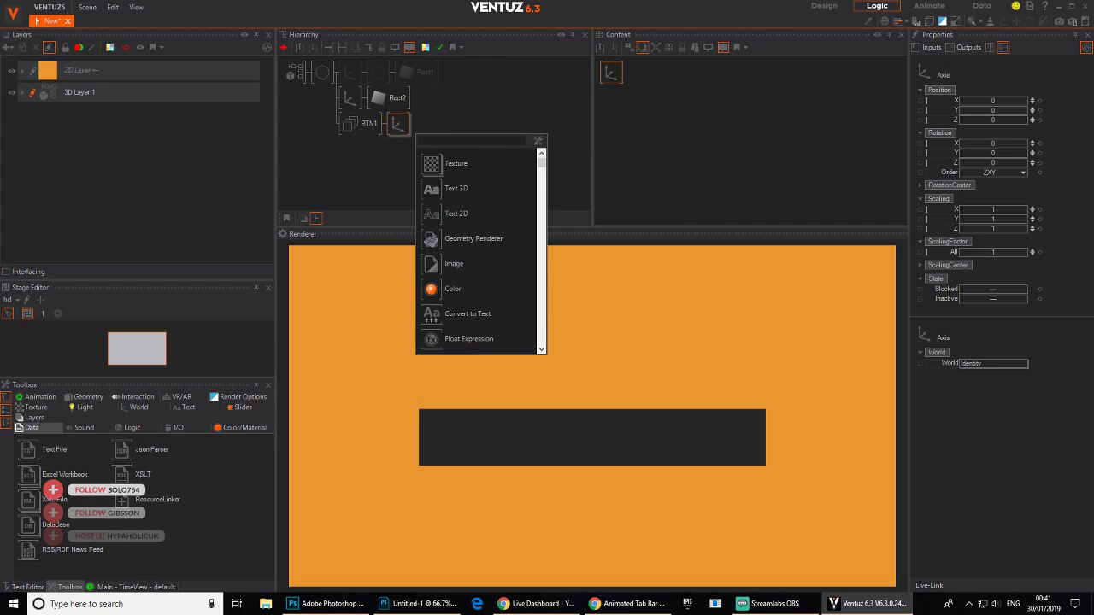
pyautogui.write('Ci')
pyautogui.click(426, 169)
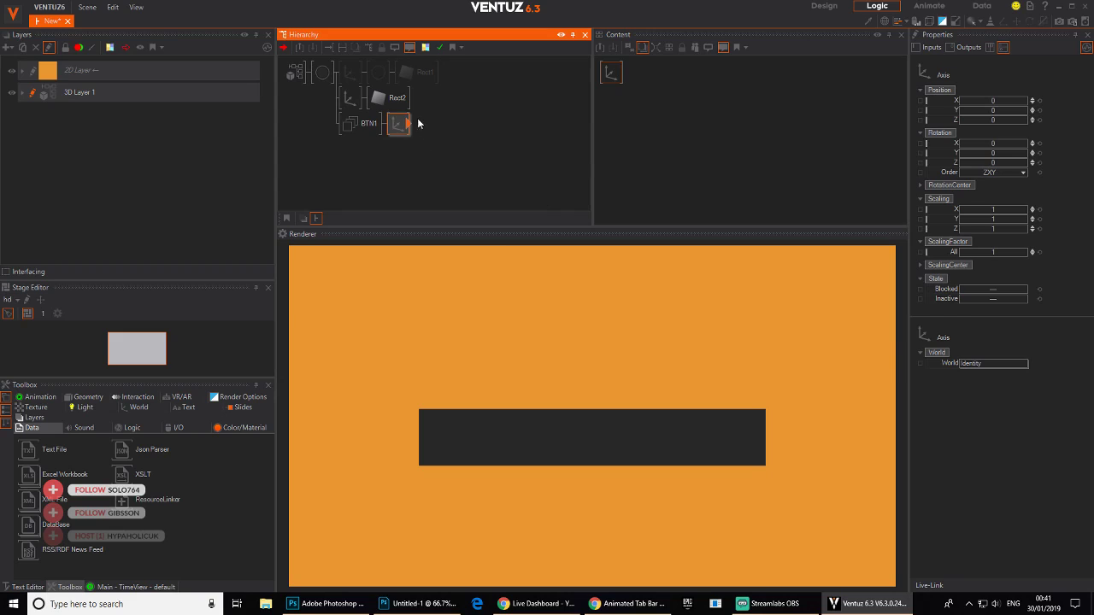
pyautogui.click(418, 120)
# - Insert a white Color Solid material between BTN1's Axis and Circle1
pyautogui.press('space')
pyautogui.write('COLO')
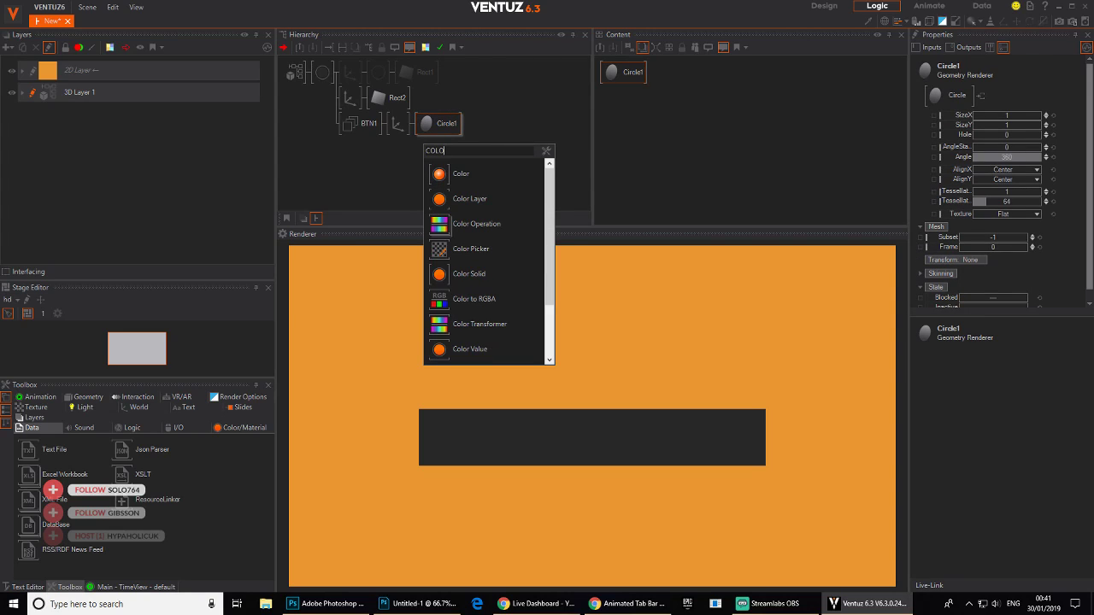
pyautogui.click(435, 268)
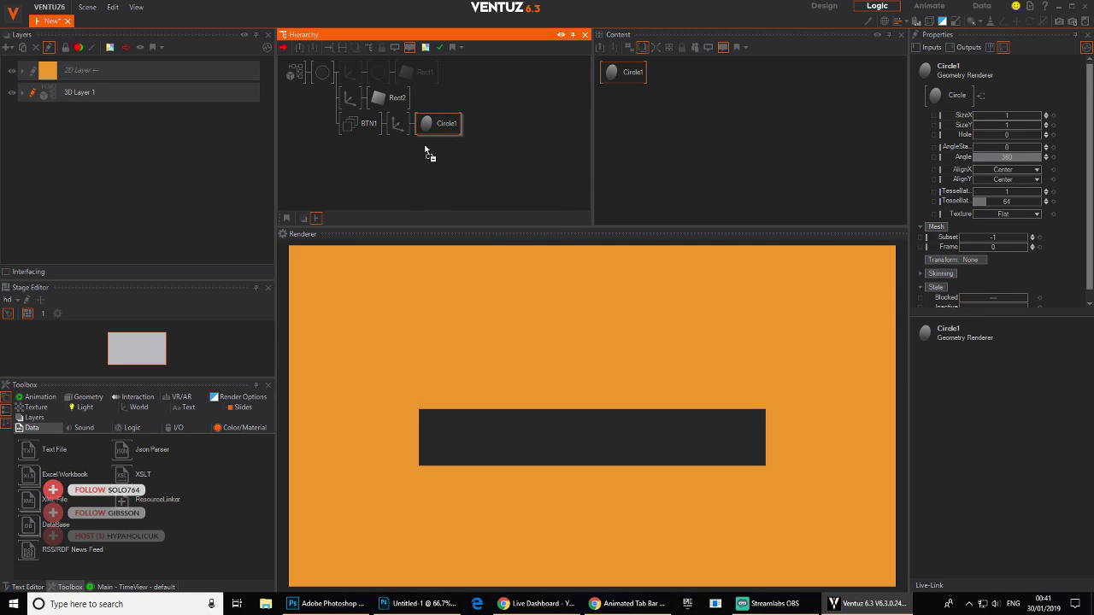
pyautogui.click(419, 125)
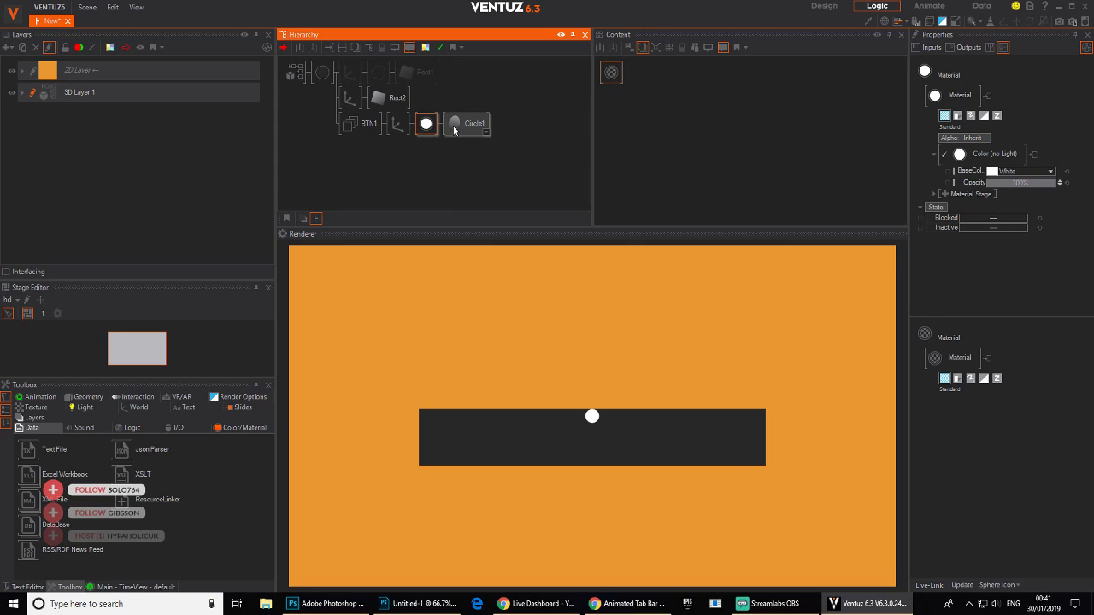
# - Align Circle1 vertically to Bottom, then scale its Axis to 3.22 and position it at X -5.04, Y -3.05
pyautogui.click(454, 127)
pyautogui.click(1007, 179)
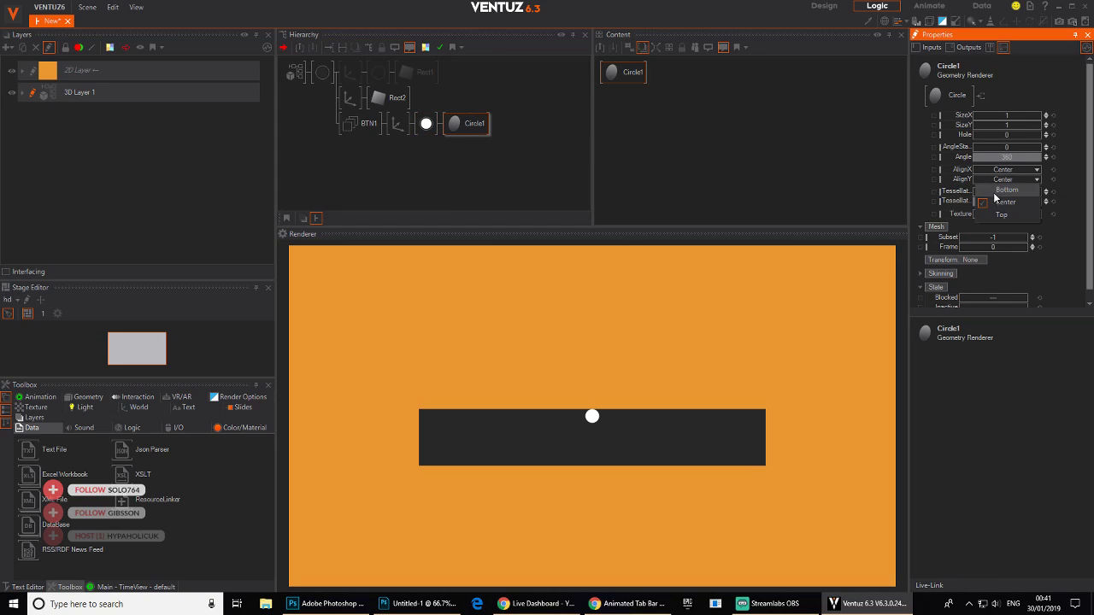
pyautogui.click(1006, 189)
pyautogui.click(397, 124)
pyautogui.click(994, 252)
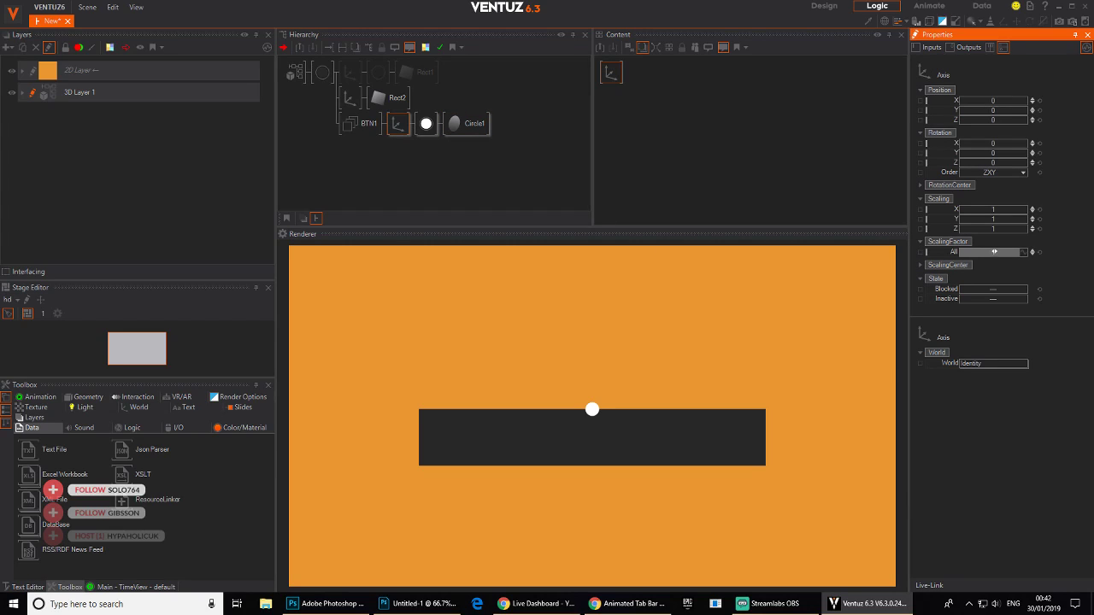
pyautogui.moveTo(1026, 250); pyautogui.dragTo(1010, 41)
pyautogui.moveTo(991, 110)
pyautogui.mouseDown()
pyautogui.moveTo(987, 149)
pyautogui.moveTo(975, 111)
pyautogui.moveTo(992, 100)
pyautogui.moveTo(959, 100)
pyautogui.moveTo(980, 101)
pyautogui.mouseUp()
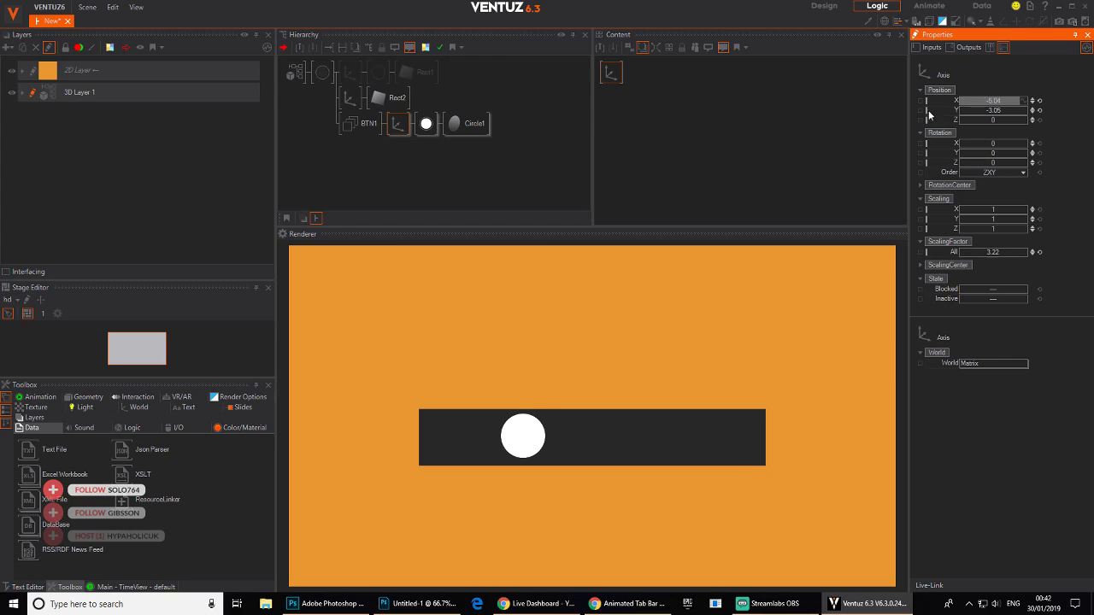
# - Examine the circle behind the active icon in the Dribbble tab bar reference in Chrome, and return to Ventuz
pyautogui.click(448, 162)
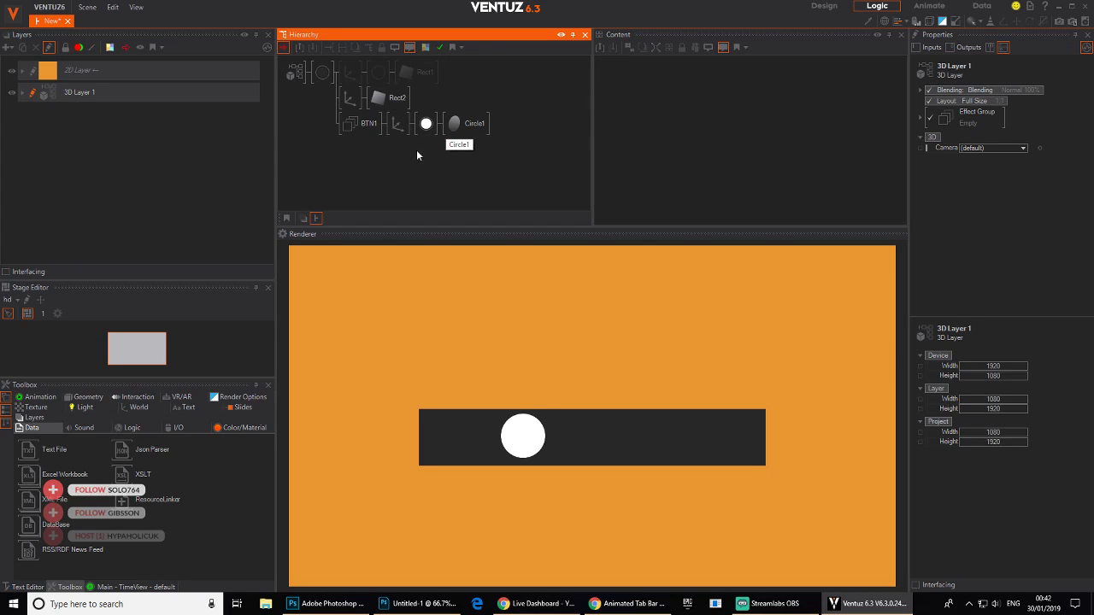
pyautogui.click(446, 125)
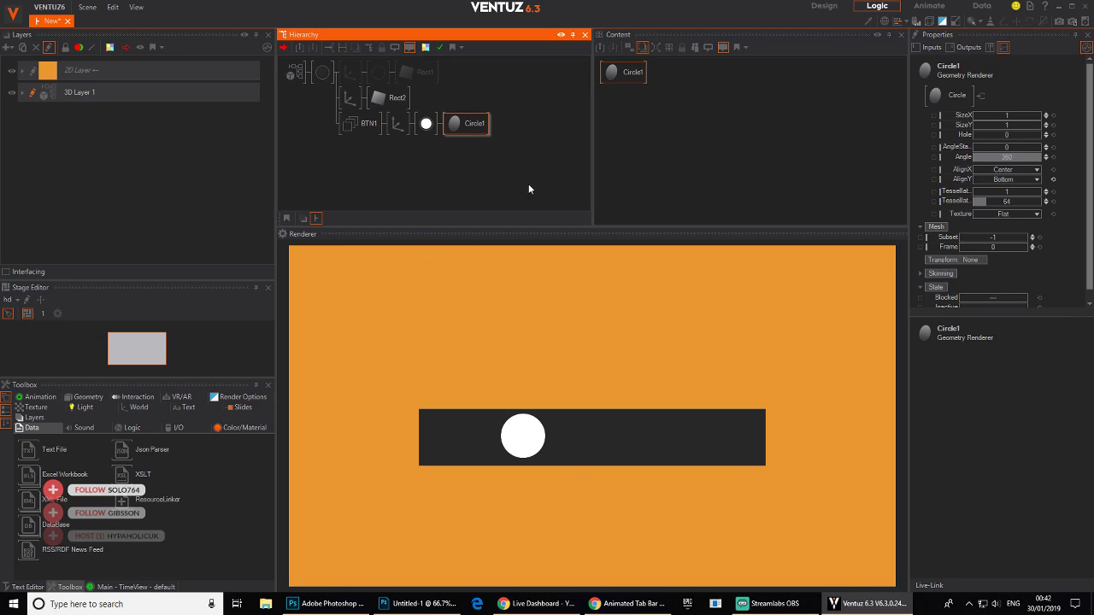
pyautogui.click(628, 603)
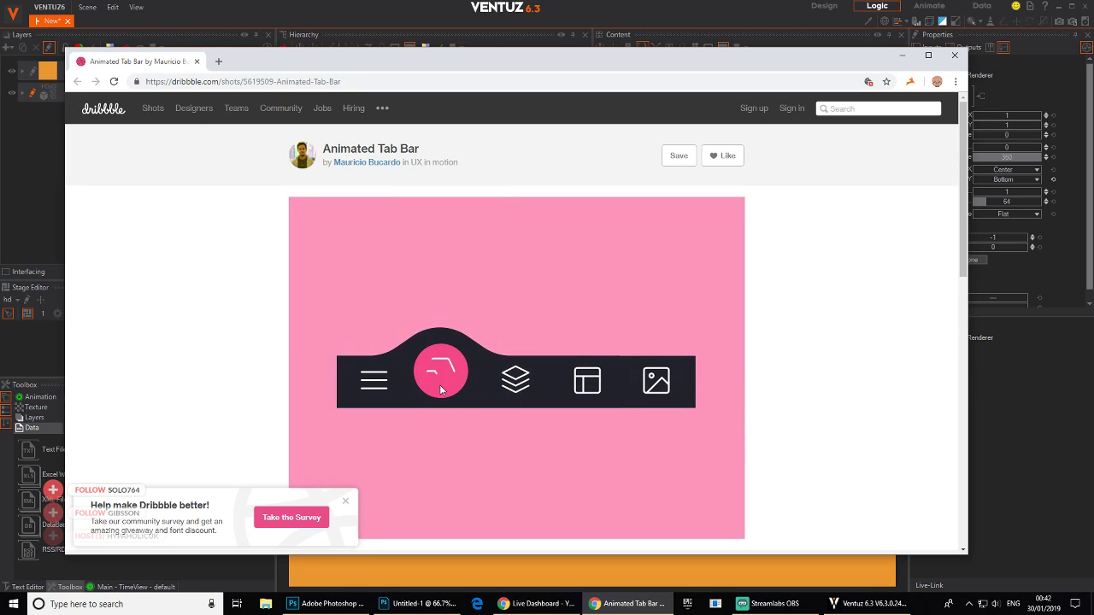
pyautogui.click(735, 5)
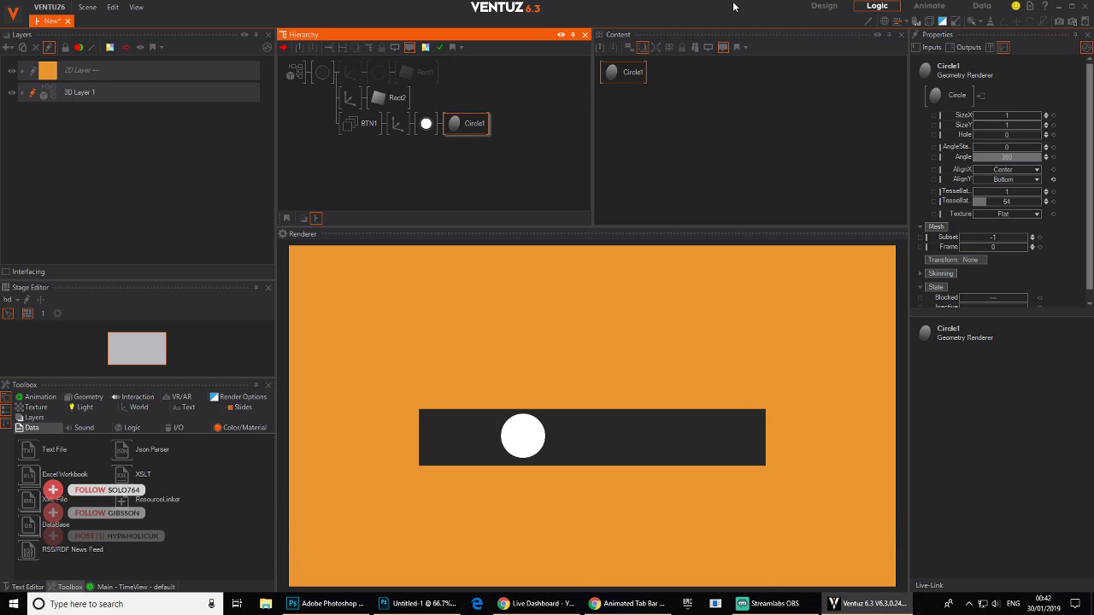
# - Show BTN1's Axis in the content area and add a Keyframe Animation node beside it
pyautogui.click(424, 127)
pyautogui.click(399, 125)
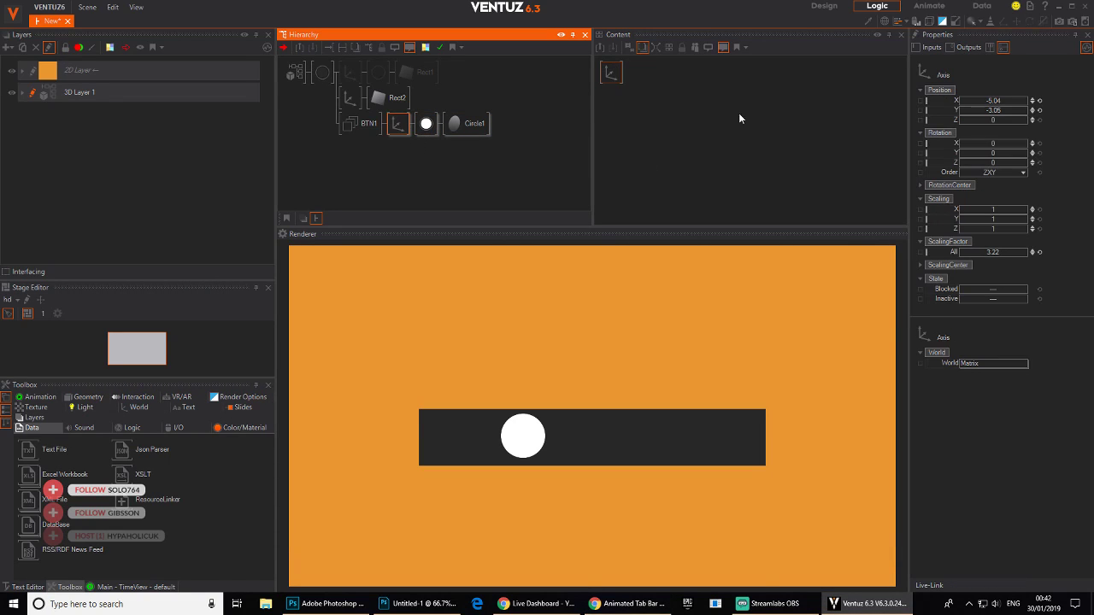
pyautogui.click(739, 114)
pyautogui.moveTo(609, 78); pyautogui.dragTo(617, 112)
pyautogui.doubleClick(663, 140)
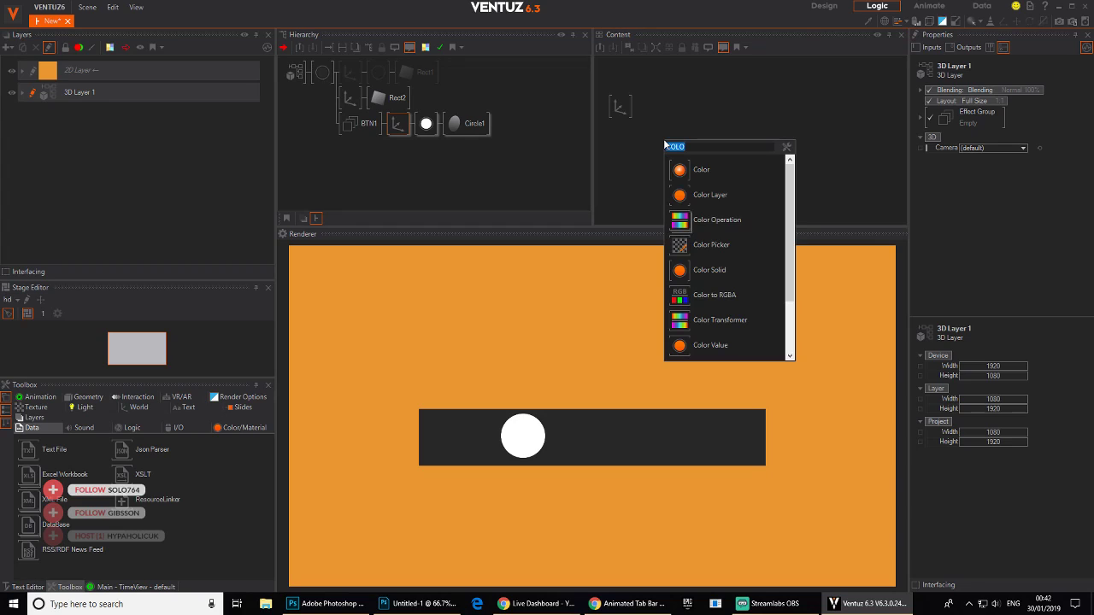
pyautogui.write('KEY')
pyautogui.click(690, 195)
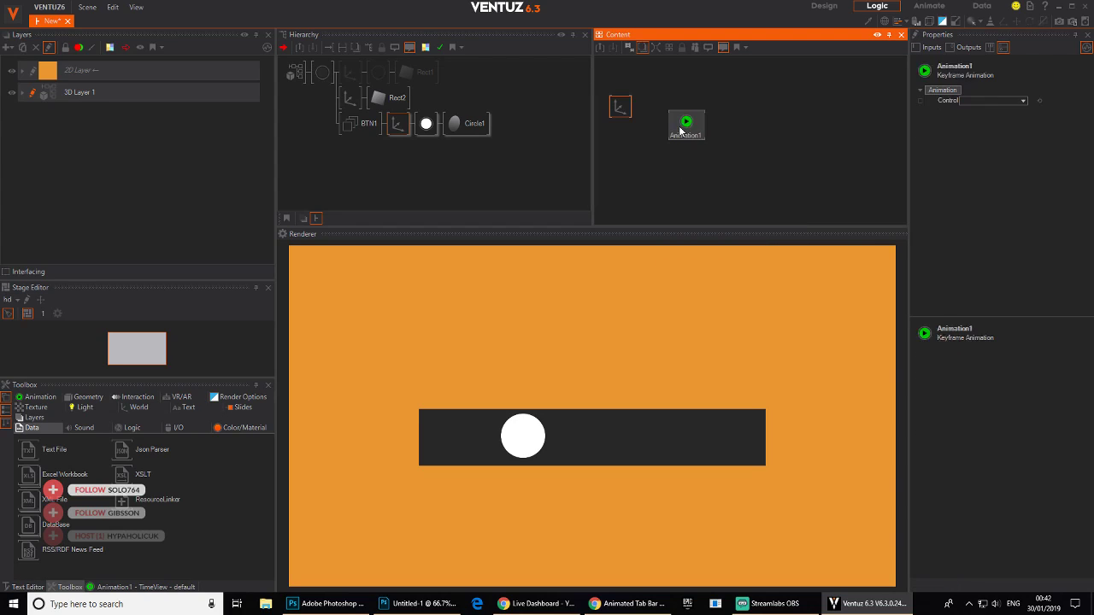
# - Link the BTN1 Axis's overall ScalingFactor to Animation1 and open the animation's timeline
pyautogui.click(621, 106)
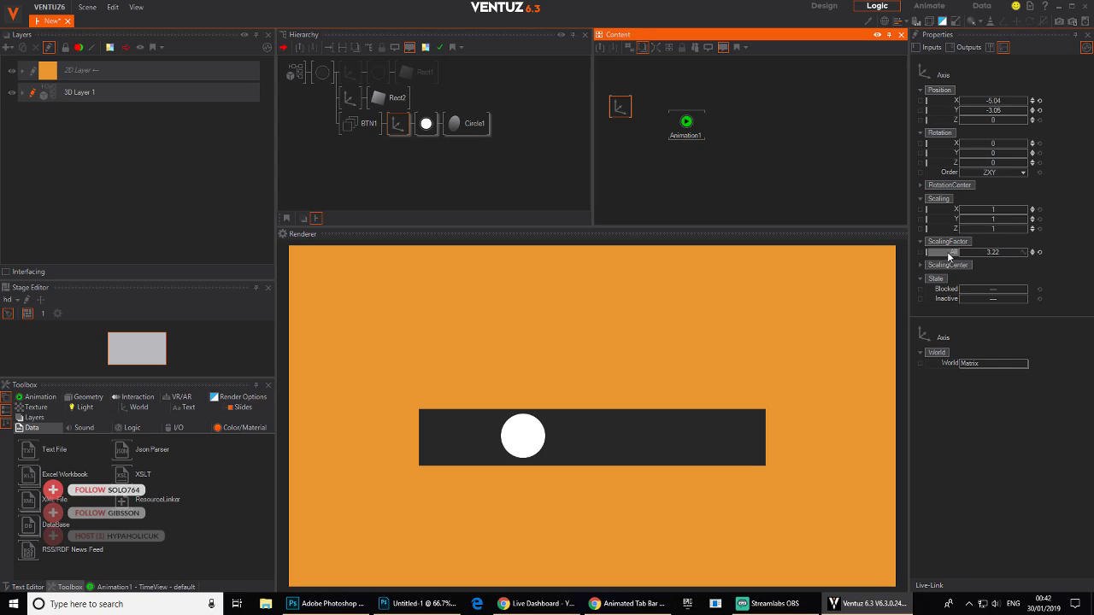
pyautogui.moveTo(948, 255); pyautogui.dragTo(689, 135)
pyautogui.click(690, 135)
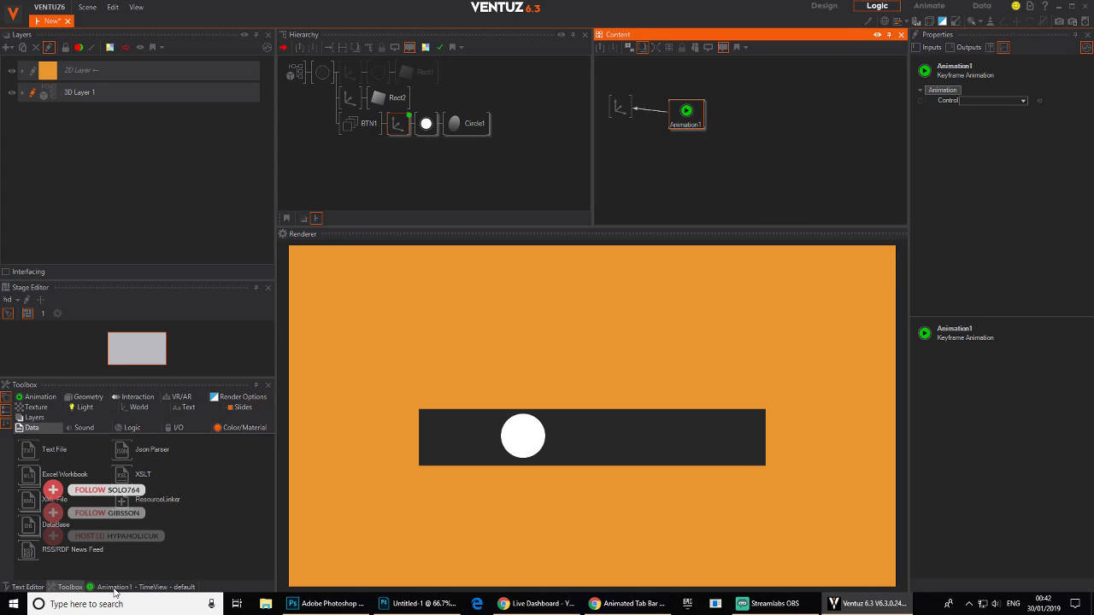
pyautogui.click(113, 588)
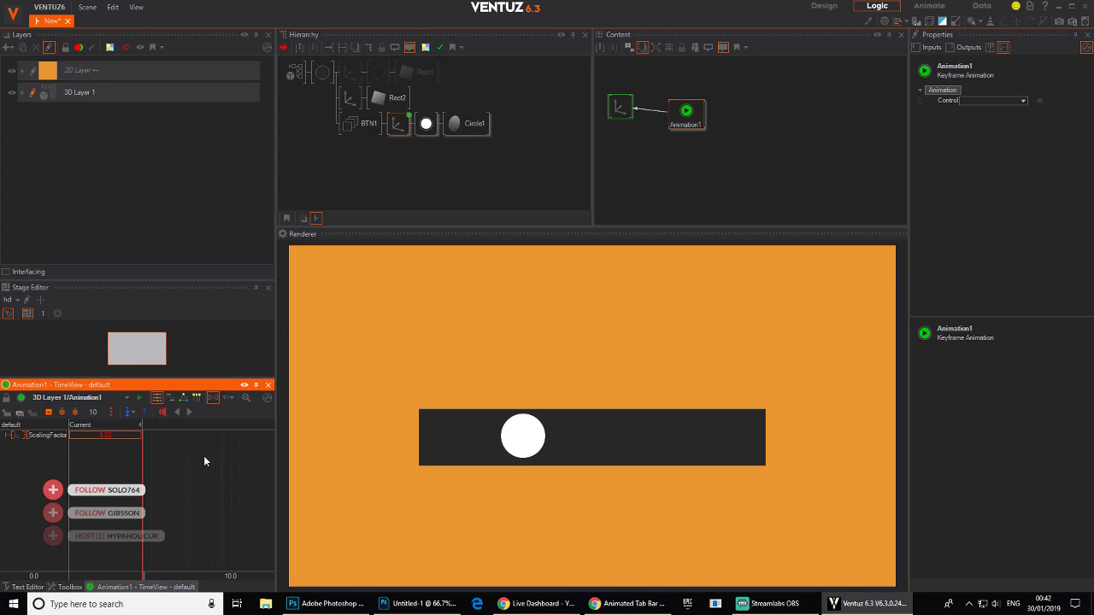
# - Bring the circle's material into the content area and link its Opacity to Animation1
pyautogui.keyDown('ctrl'); pyautogui.click(426, 126); pyautogui.keyUp('ctrl')
pyautogui.click(655, 150)
pyautogui.moveTo(615, 73); pyautogui.dragTo(646, 77)
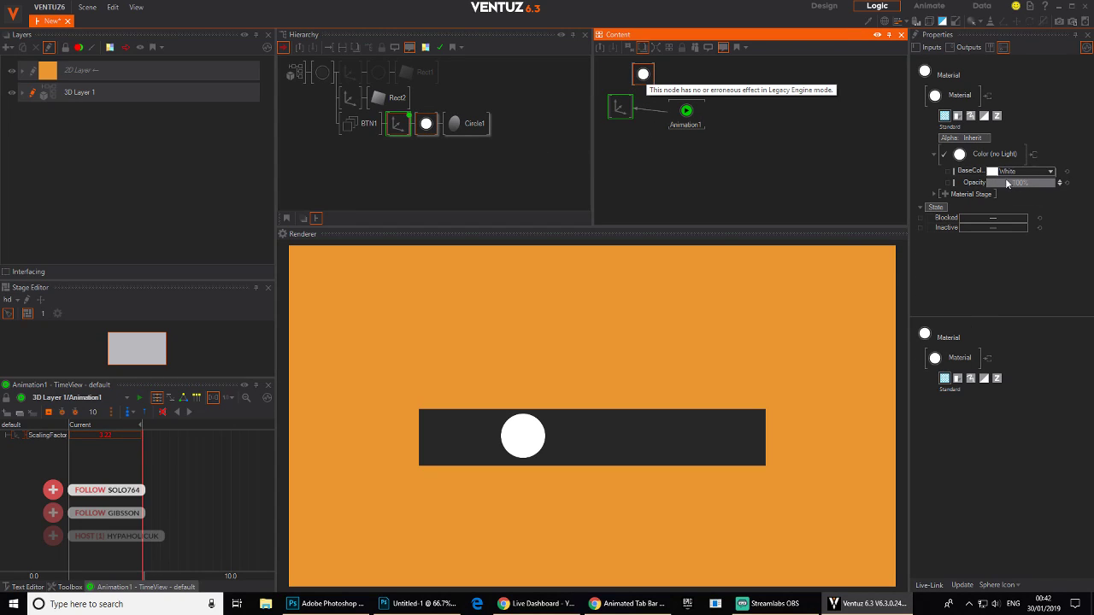
pyautogui.moveTo(977, 187); pyautogui.dragTo(681, 127)
pyautogui.click(682, 125)
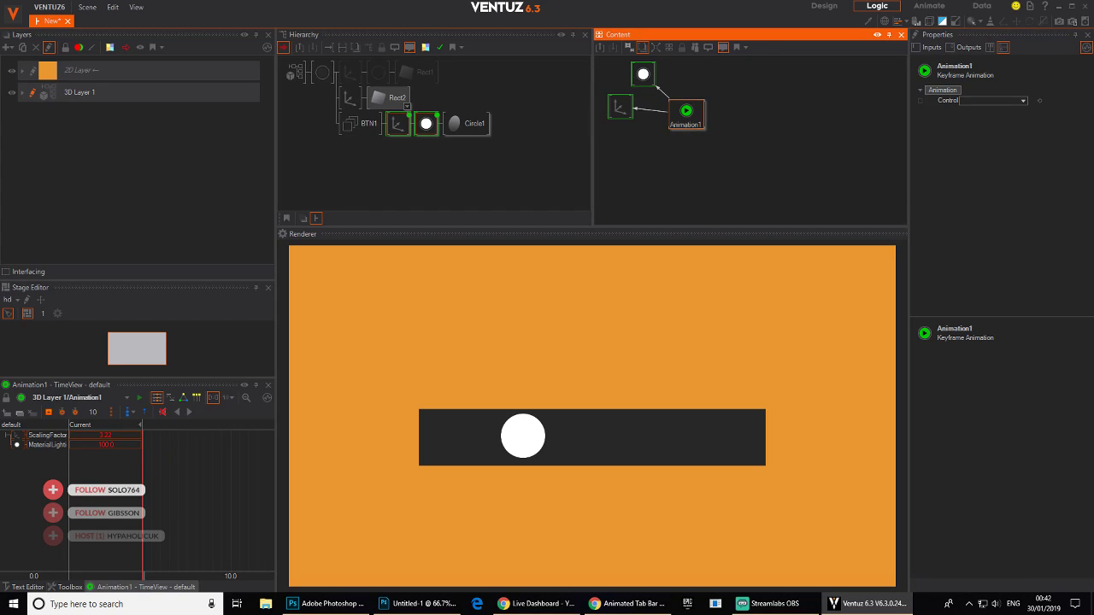
# - Set the Animation1 timeline to seconds and add ScalingFactor and Opacity keyframes at 0.5 s to match those at 0 s
pyautogui.click(118, 446)
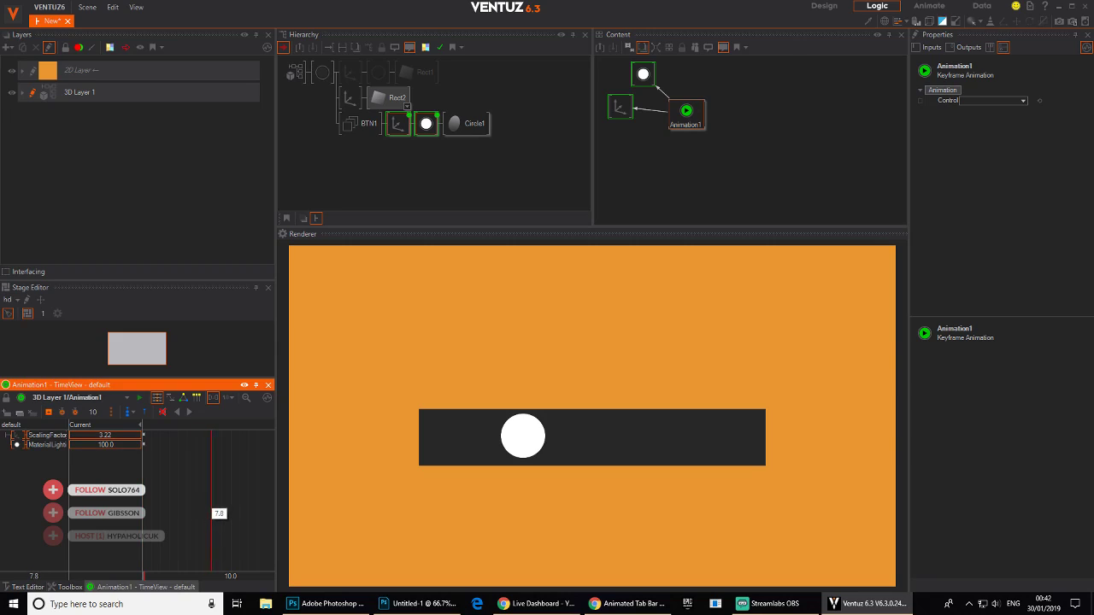
pyautogui.click(228, 397)
pyautogui.click(248, 422)
pyautogui.moveTo(205, 535); pyautogui.dragTo(213, 534)
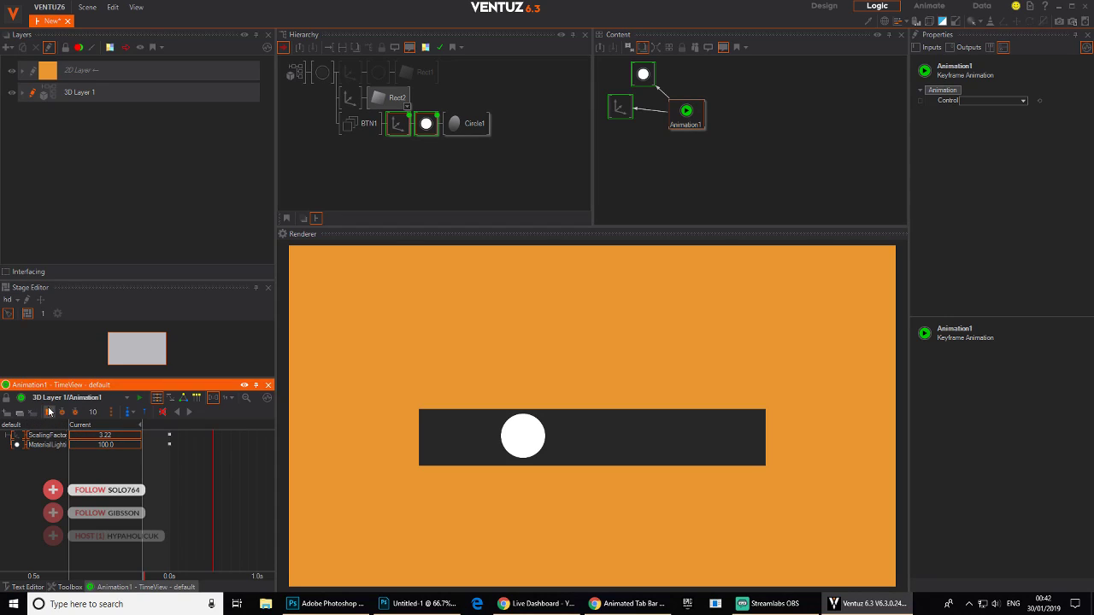
pyautogui.click(49, 412)
pyautogui.moveTo(214, 522); pyautogui.dragTo(169, 514)
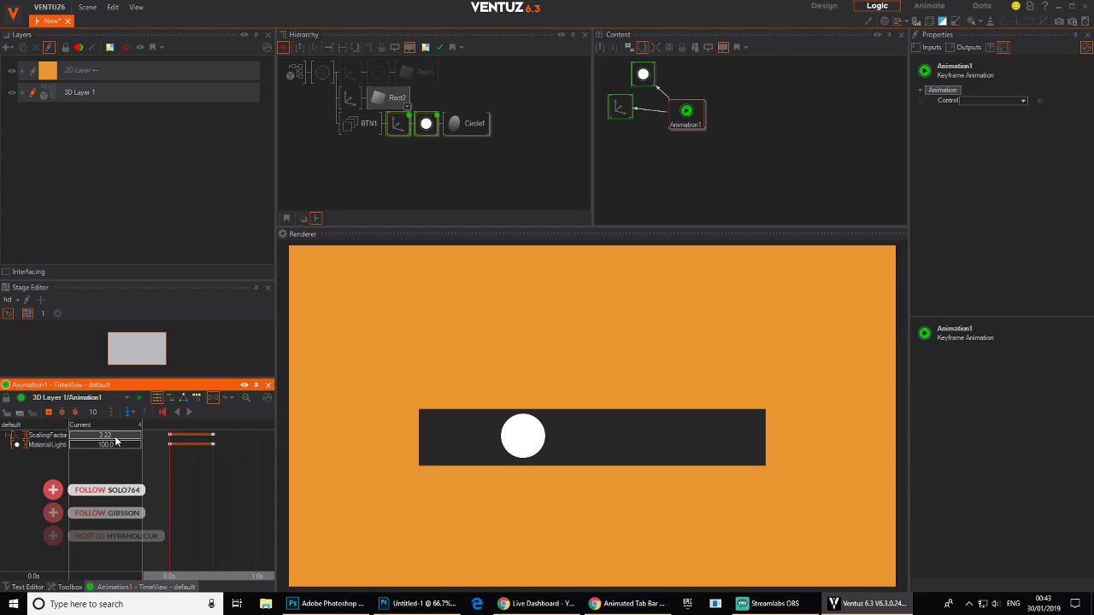
# - Set ScalingFactor to 1.0 and the material opacity to 0 at the 0 s keyframes, and scrub through the animation
pyautogui.moveTo(116, 441); pyautogui.dragTo(111, 443)
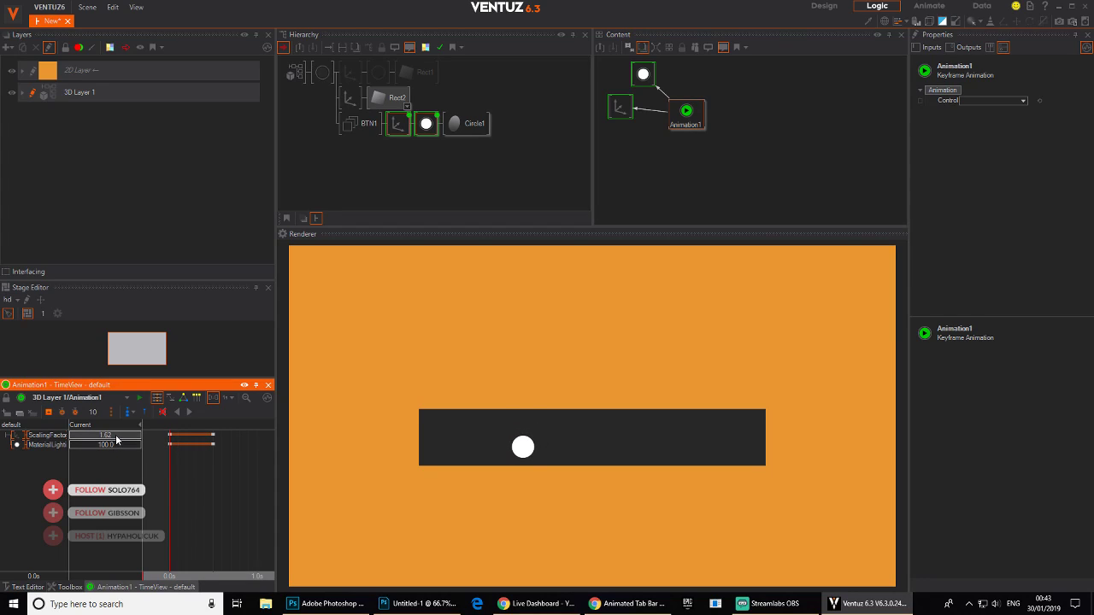
pyautogui.click(112, 443)
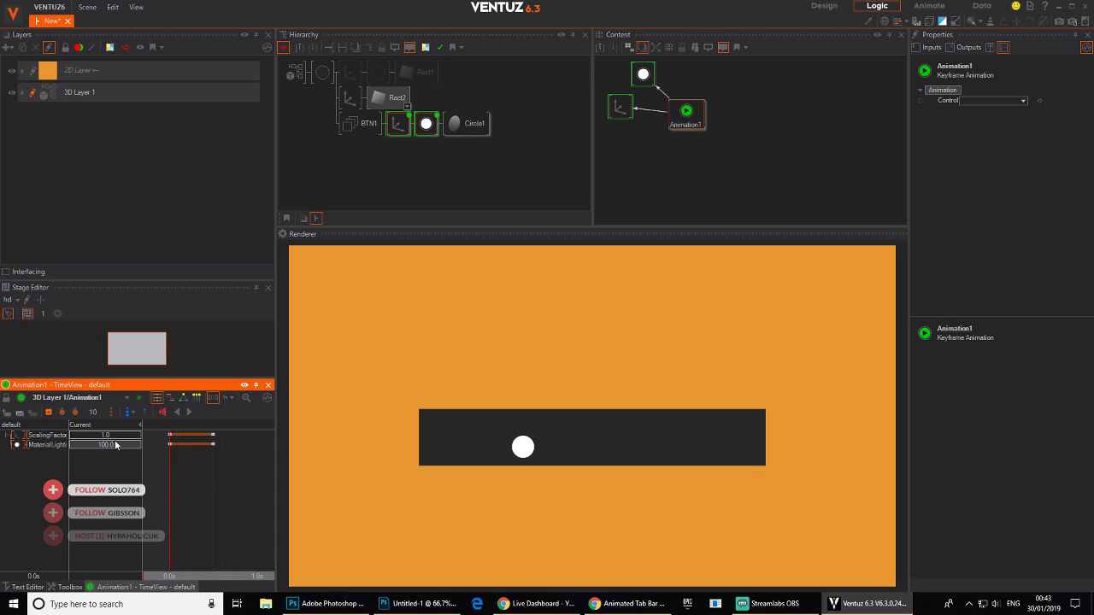
pyautogui.moveTo(116, 445); pyautogui.dragTo(118, 451)
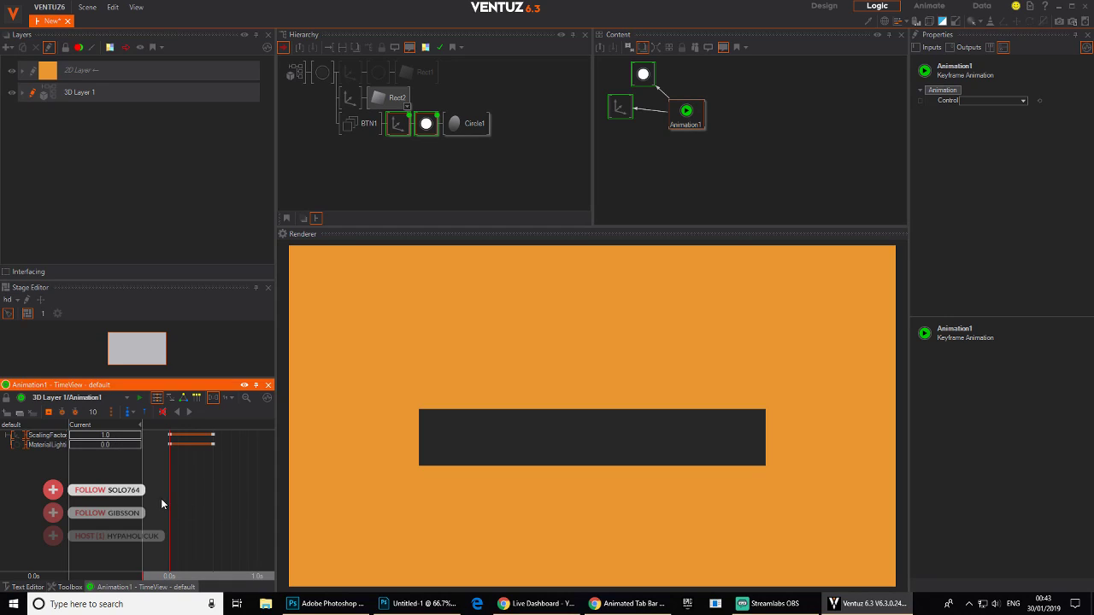
pyautogui.moveTo(169, 505); pyautogui.dragTo(222, 487)
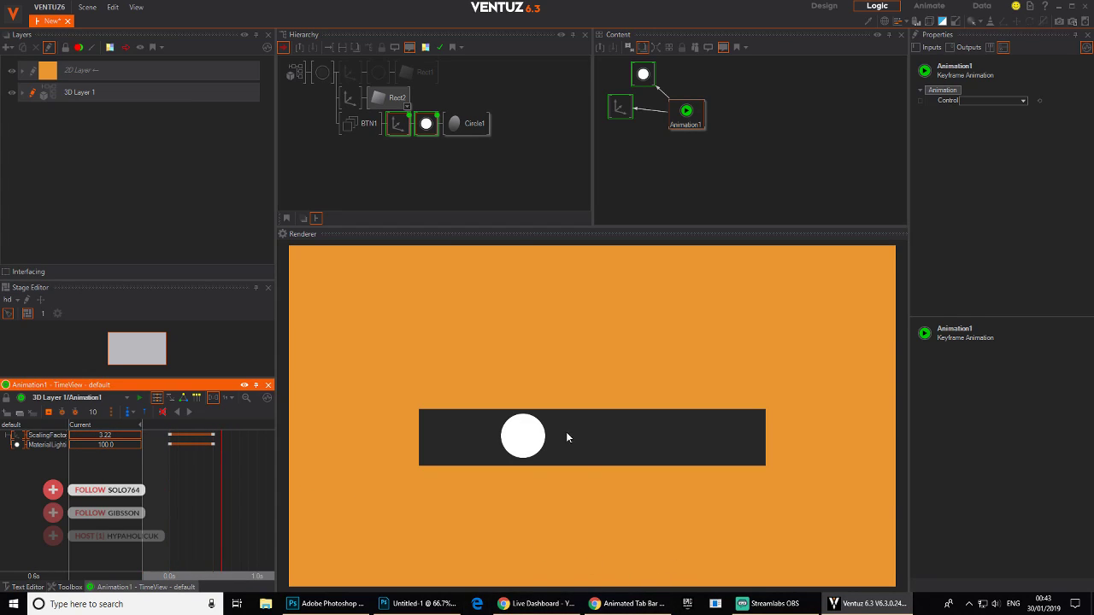
# - Check the tab bar icons in the Dribbble reference in Chrome, and return to Ventuz to add an Axis under BTN1's Axis
pyautogui.click(614, 607)
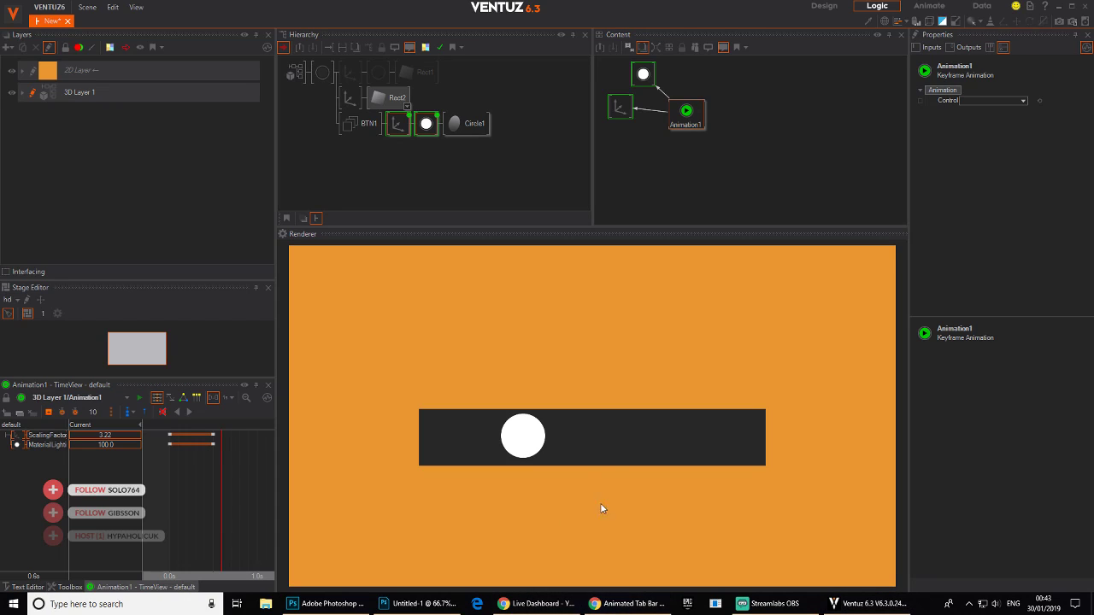
pyautogui.click(626, 604)
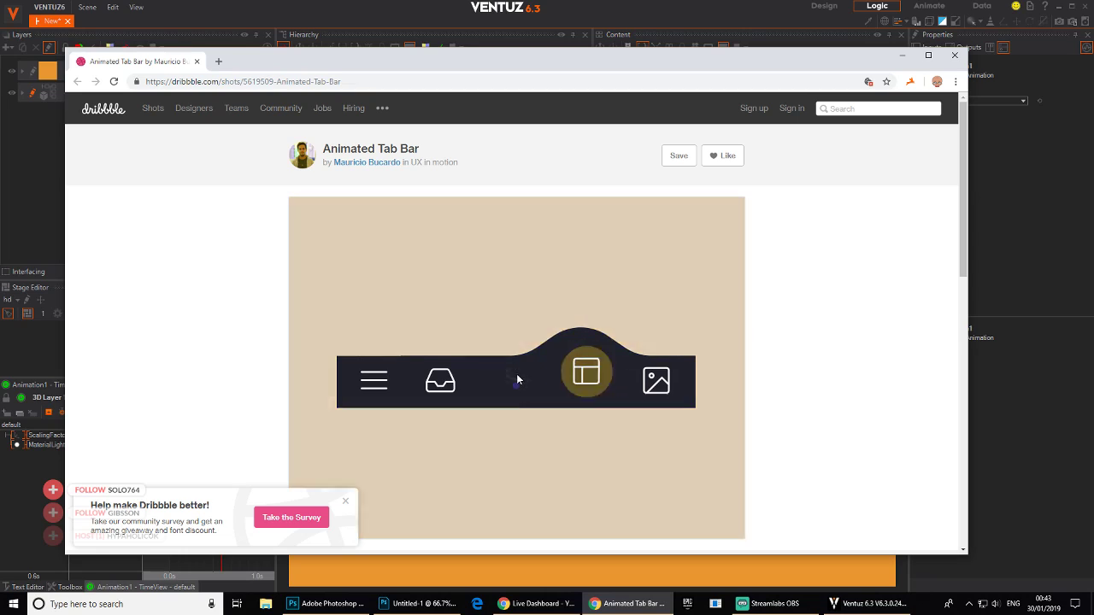
pyautogui.click(628, 605)
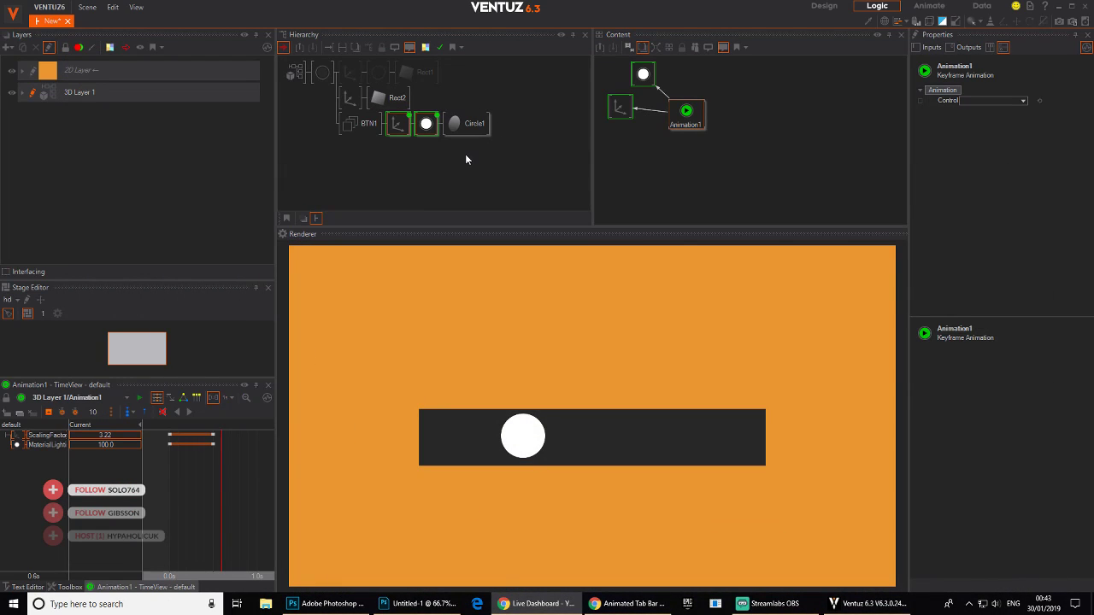
pyautogui.doubleClick(428, 171)
pyautogui.write('AX')
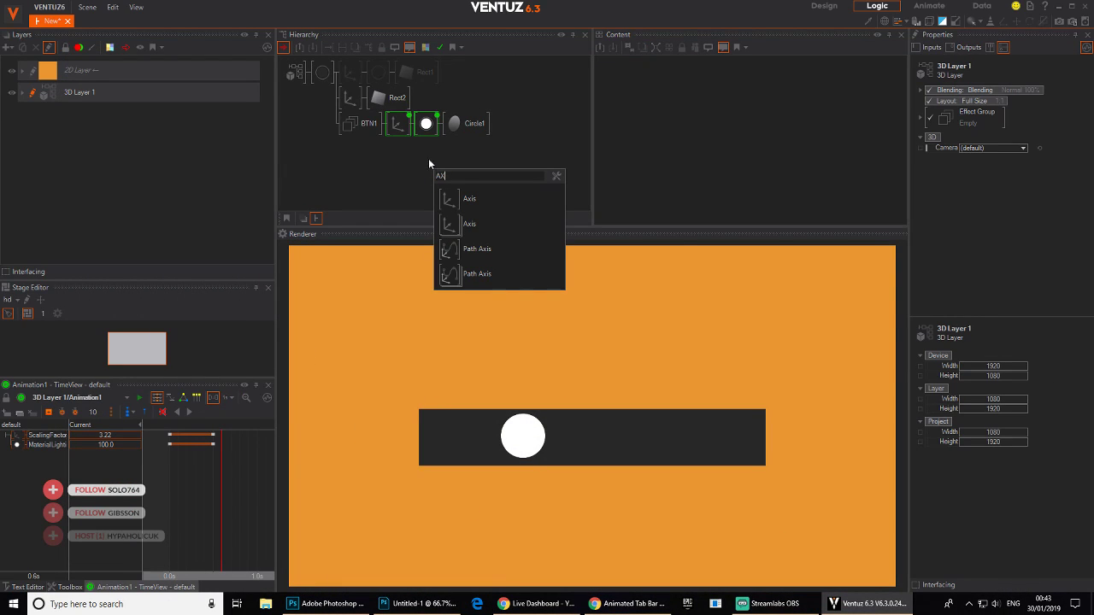
pyautogui.moveTo(457, 201); pyautogui.dragTo(429, 139)
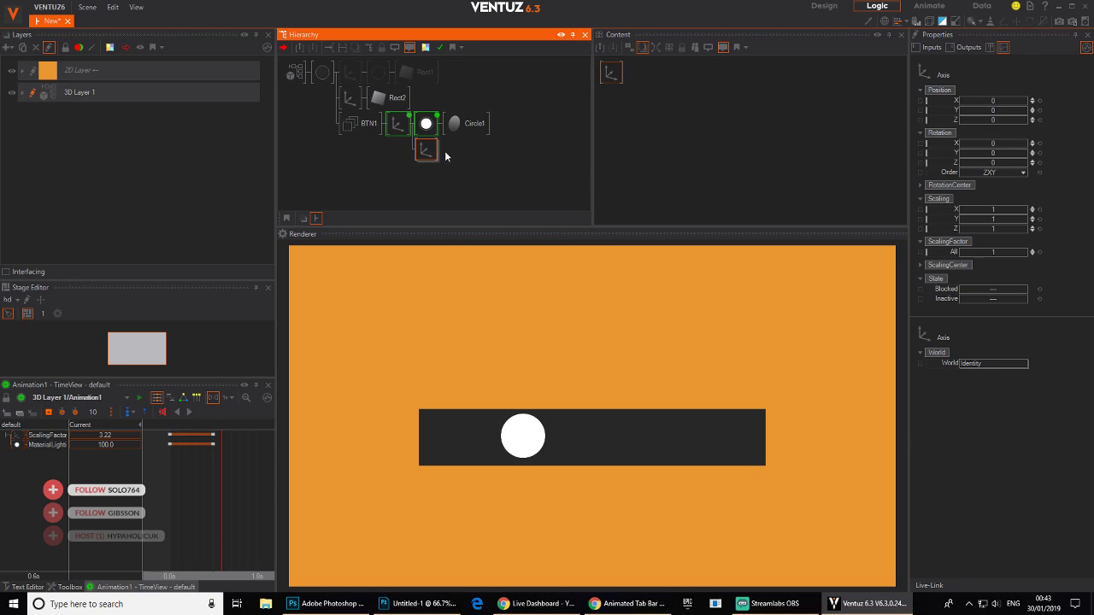
# - Attach a Circle to the new Axis and insert a Color Solid material in front of it
pyautogui.doubleClick(459, 173)
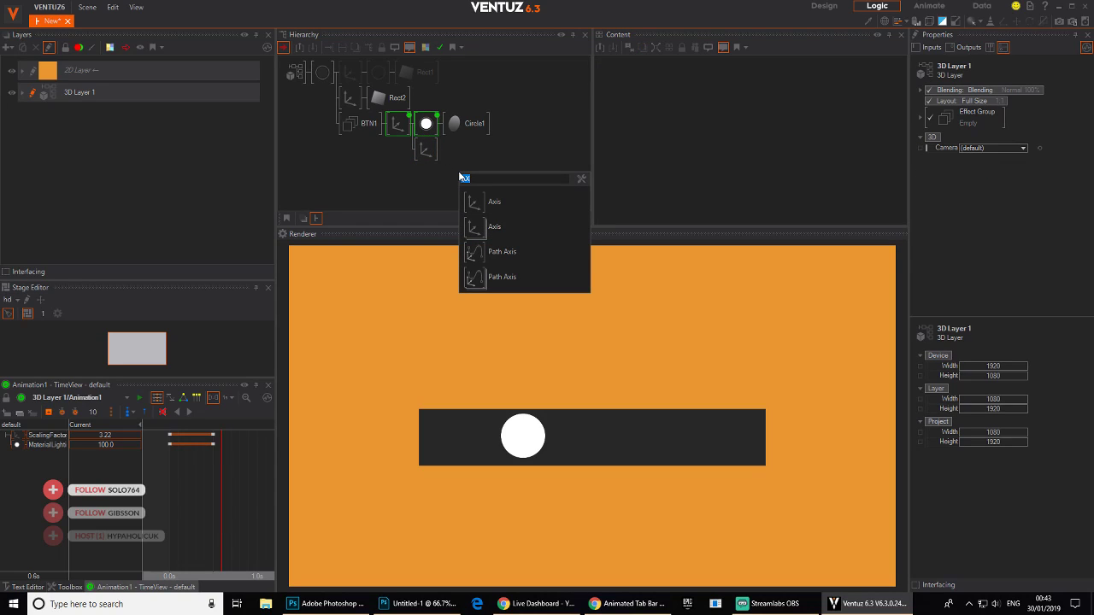
pyautogui.write('CIR')
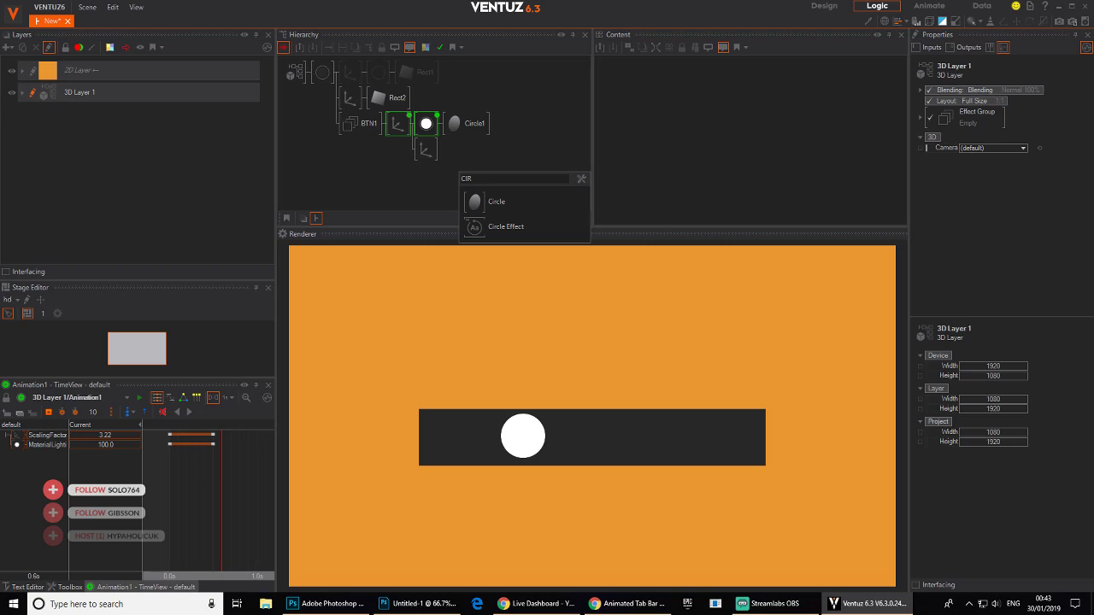
pyautogui.moveTo(471, 205); pyautogui.dragTo(428, 151)
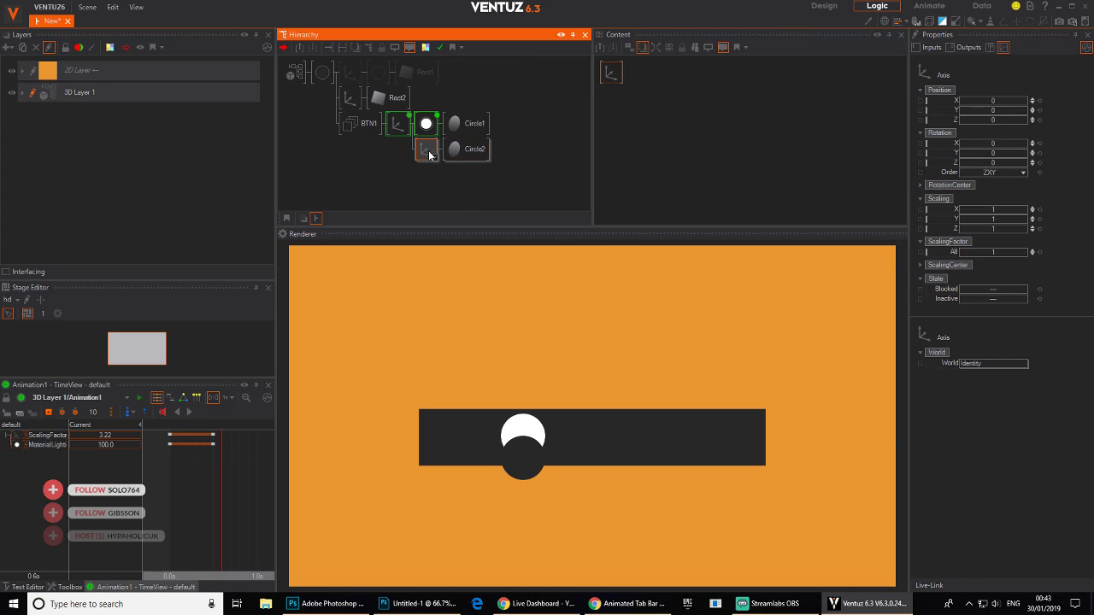
pyautogui.doubleClick(448, 178)
pyautogui.write('COLO')
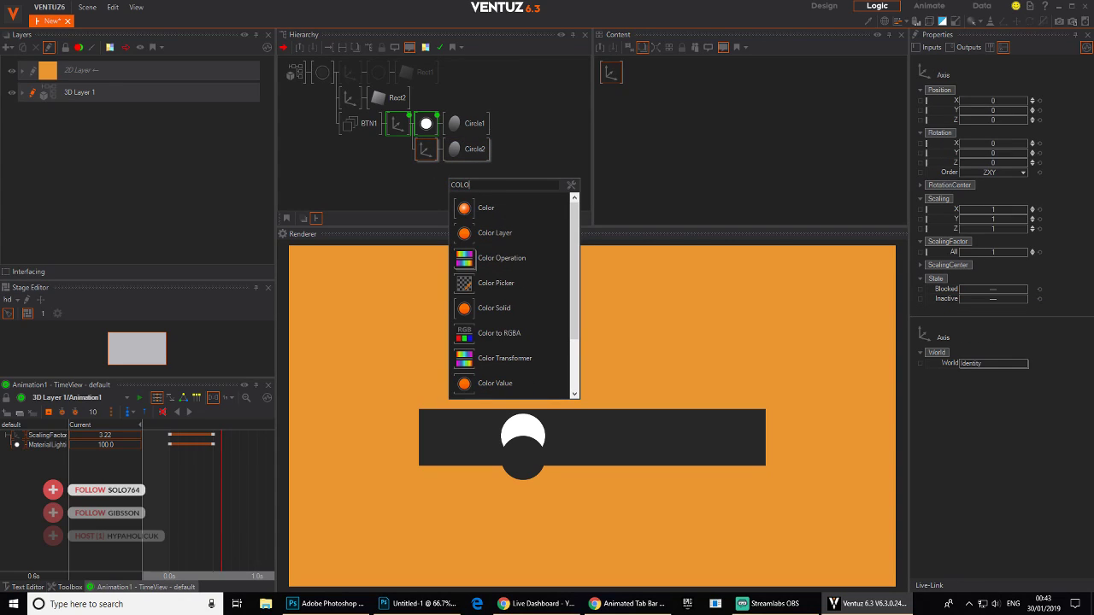
pyautogui.moveTo(467, 309); pyautogui.dragTo(455, 158)
# - Block the material of Circle1 and set the Y position of Circle2's Axis to 0.45
pyautogui.click(428, 125)
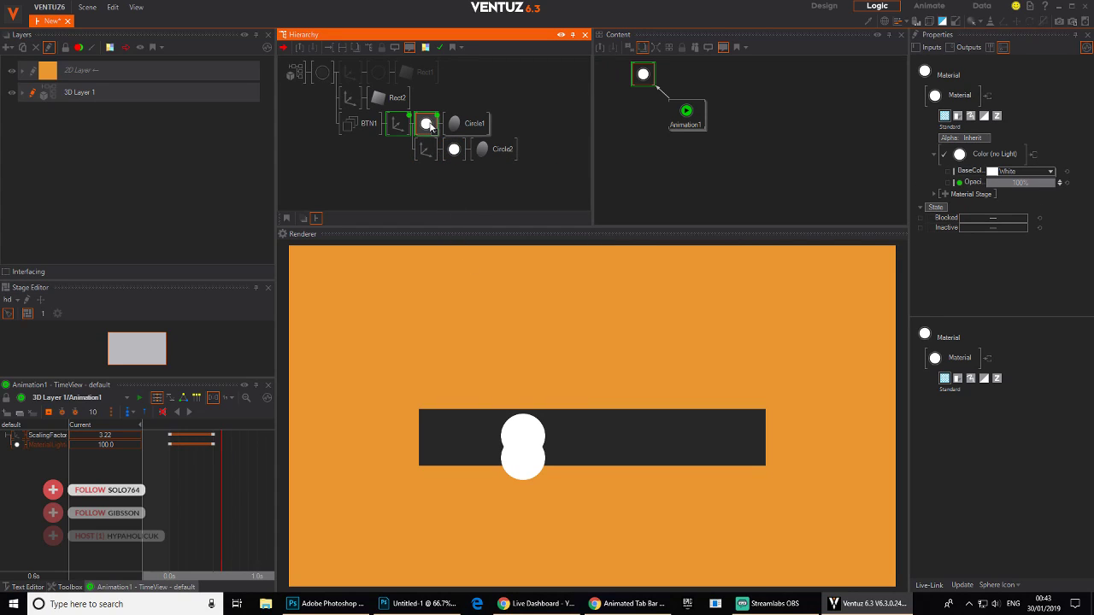
pyautogui.middleClick(437, 128)
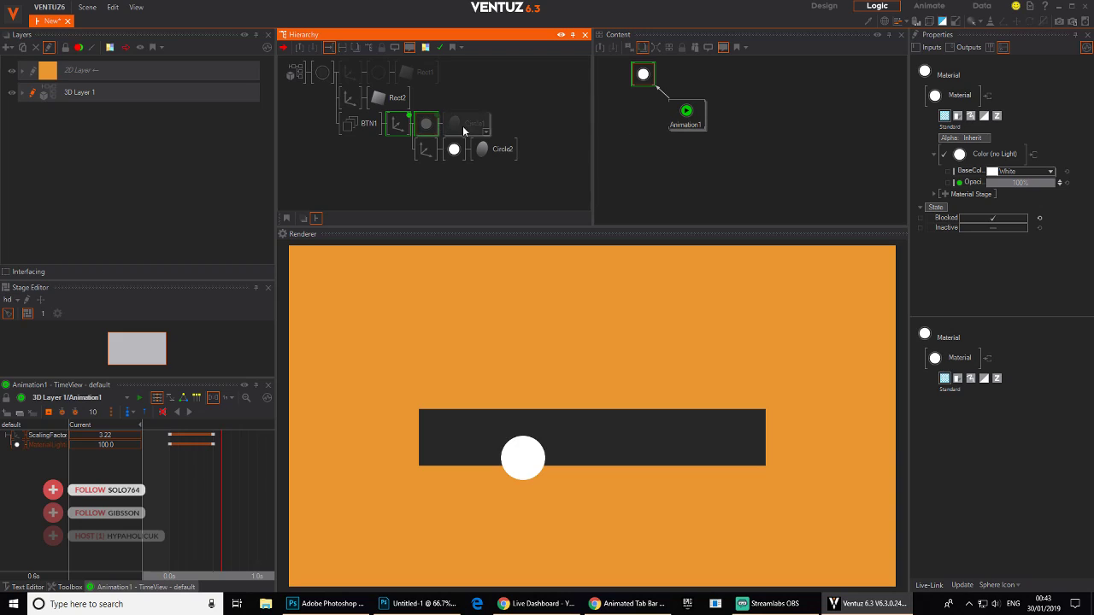
pyautogui.click(425, 149)
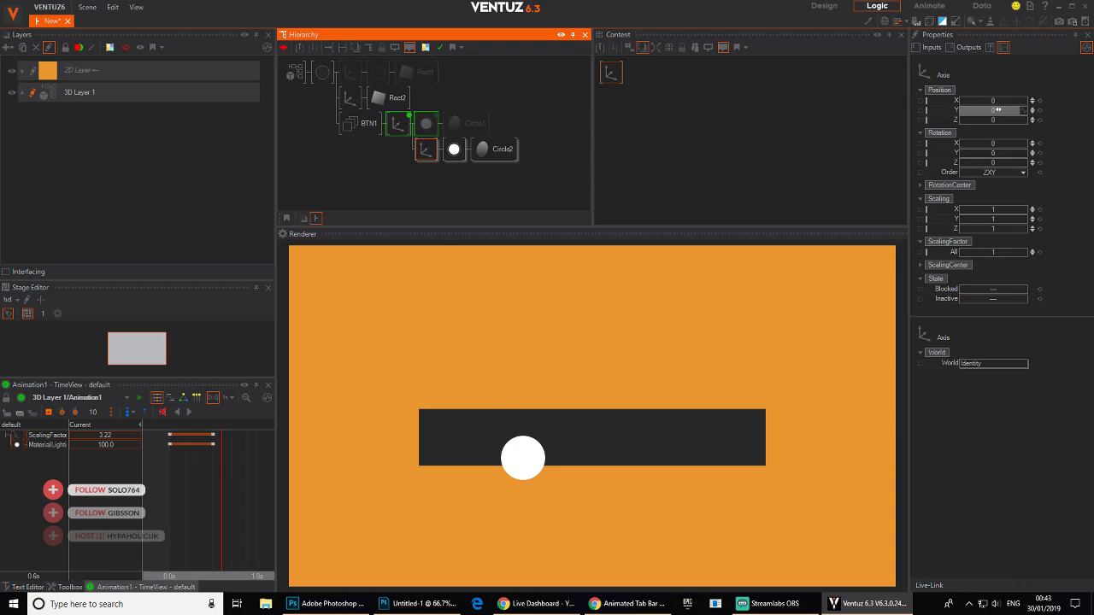
pyautogui.moveTo(1008, 111); pyautogui.dragTo(1014, 112)
# - Turn Circle2 into an outlined diamond by setting its second tessellation value to 2 and its Hole to 0.867
pyautogui.click(483, 149)
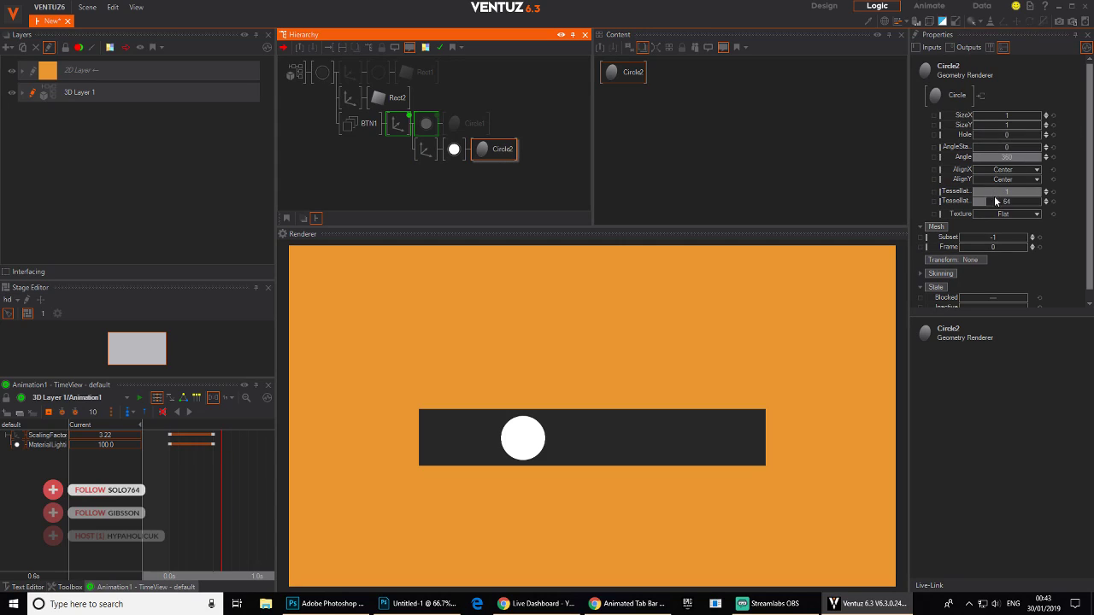
pyautogui.click(1001, 201)
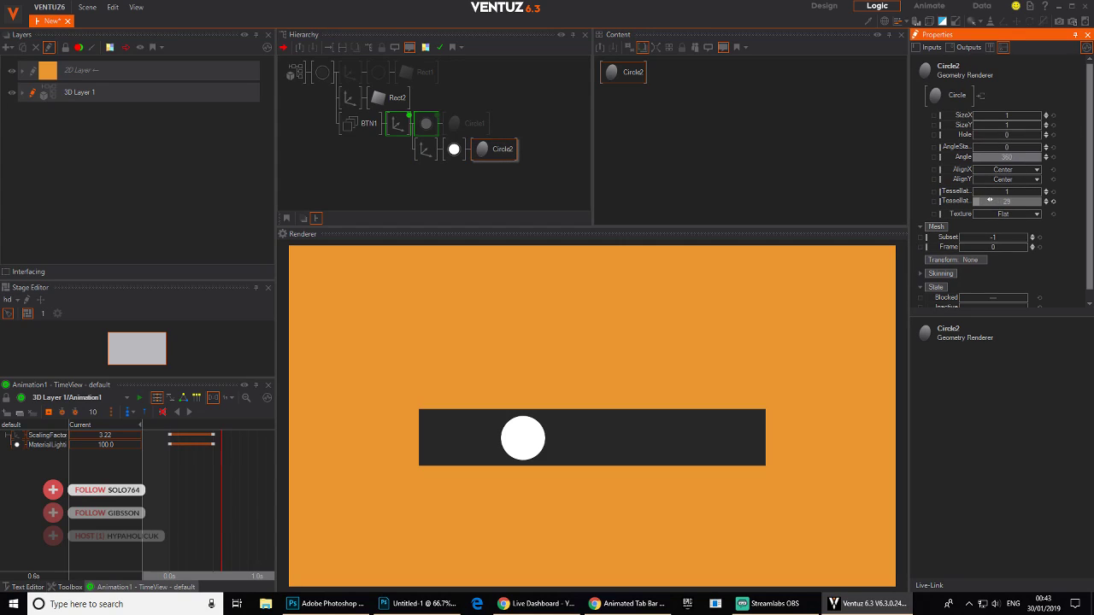
pyautogui.moveTo(989, 200); pyautogui.dragTo(977, 200)
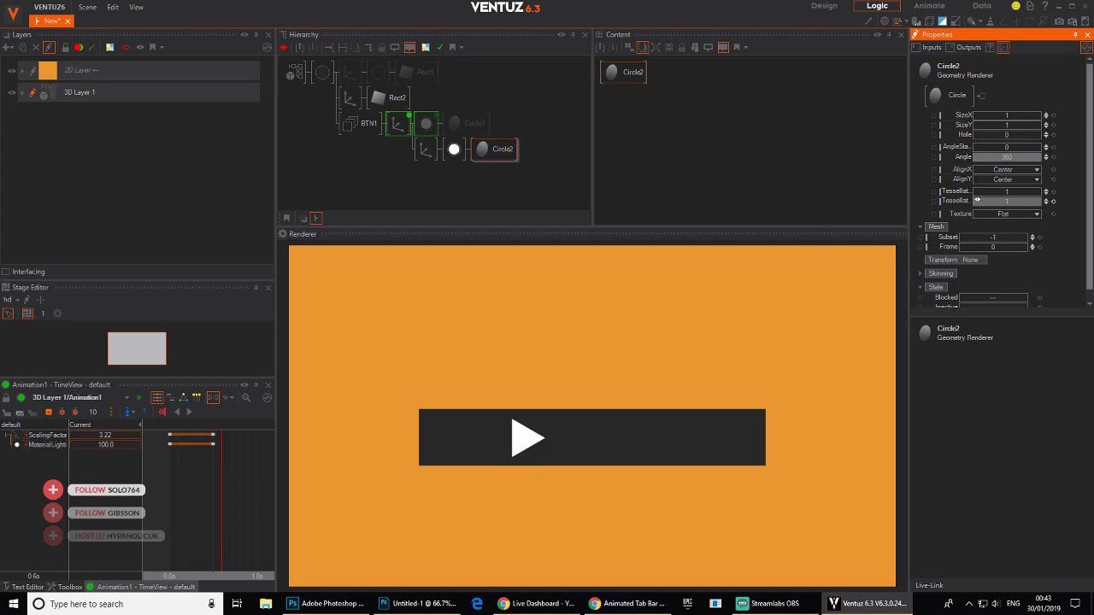
pyautogui.click(1045, 199)
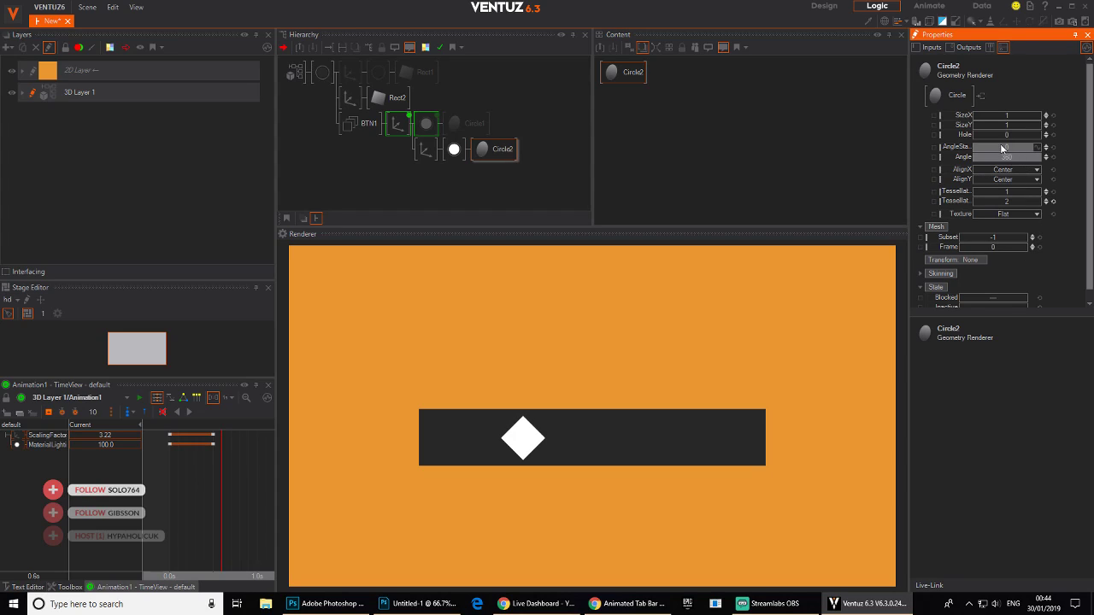
pyautogui.moveTo(999, 135)
pyautogui.mouseDown()
pyautogui.moveTo(1017, 132)
pyautogui.moveTo(988, 133)
pyautogui.mouseUp()
# - Compare with the Dribbble reference in Chrome, and in Ventuz set the diamond's Axis to Y scaling 0.5 and Y position 0.72
pyautogui.click(628, 603)
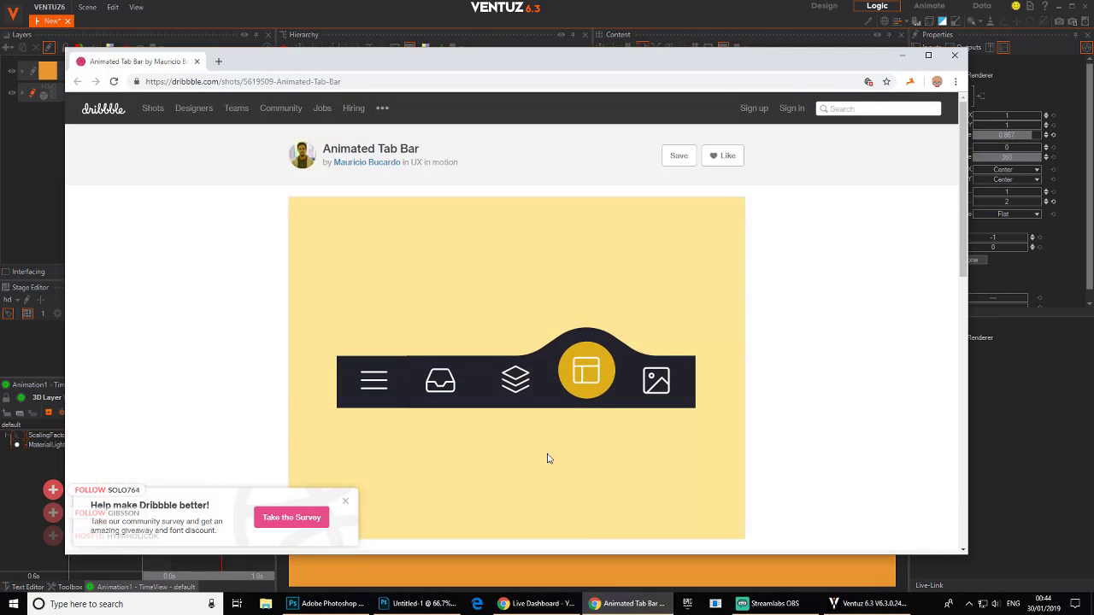
pyautogui.click(635, 608)
pyautogui.click(429, 154)
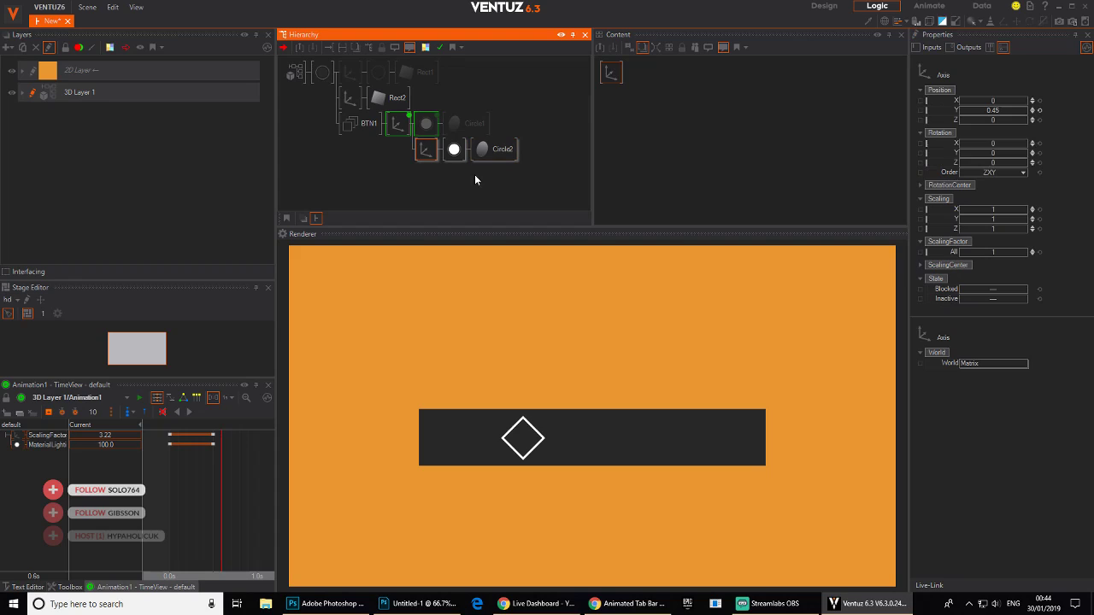
pyautogui.click(994, 145)
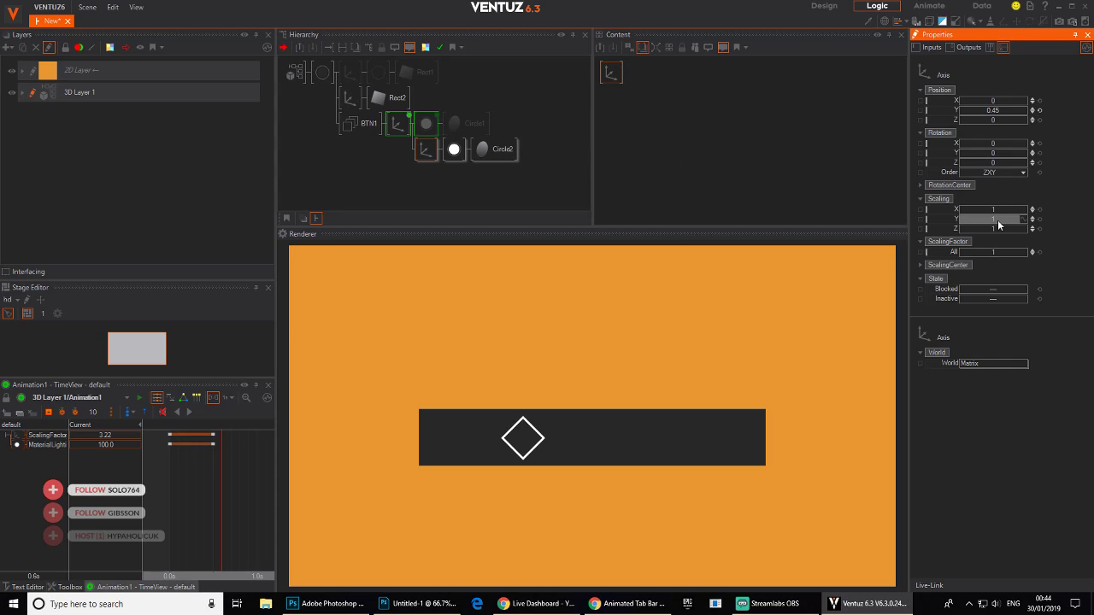
pyautogui.moveTo(997, 220); pyautogui.dragTo(980, 217)
pyautogui.click(427, 152)
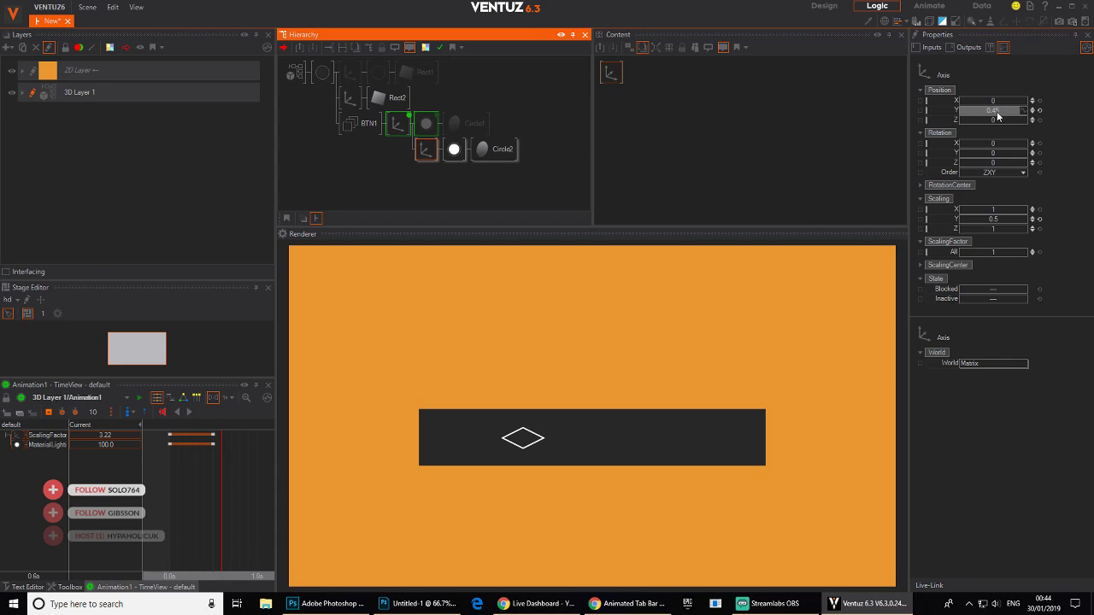
pyautogui.moveTo(998, 115); pyautogui.dragTo(1008, 112)
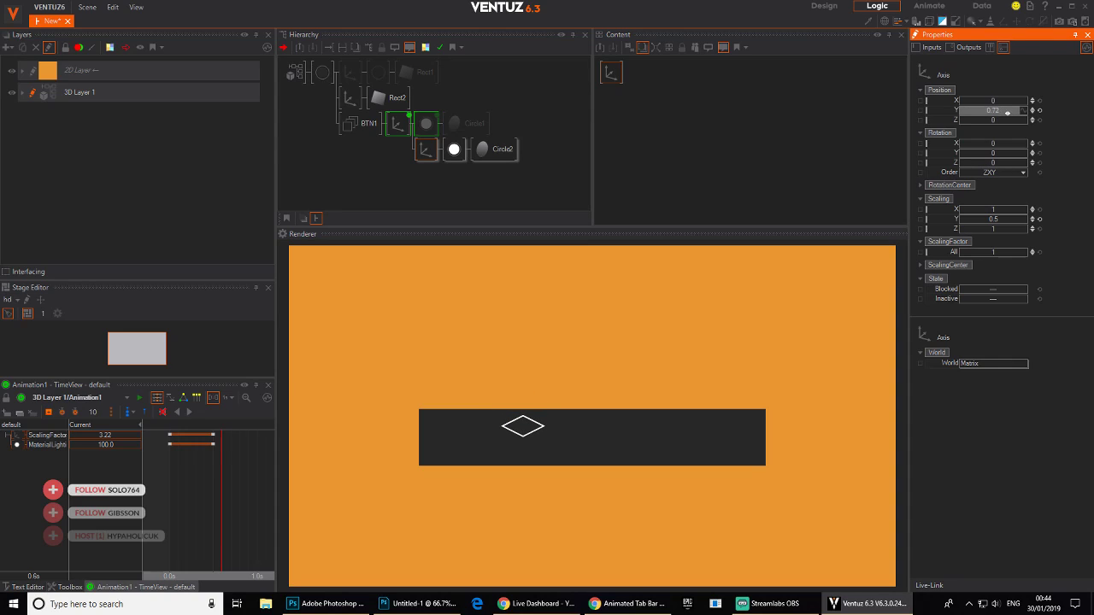
# - Duplicate the diamond's Axis branch with its material and circle to make three identical branches
pyautogui.keyDown('ctrl'); pyautogui.click(425, 154); pyautogui.keyUp('ctrl')
pyautogui.keyDown('ctrl'); pyautogui.click(426, 153); pyautogui.keyUp('ctrl')
pyautogui.keyDown('ctrl'); pyautogui.moveTo(427, 152); pyautogui.dragTo(426, 177); pyautogui.keyUp('ctrl')
# - Add a Group under BTN1's Axis and place all three diamond branches inside it
pyautogui.write('colo')
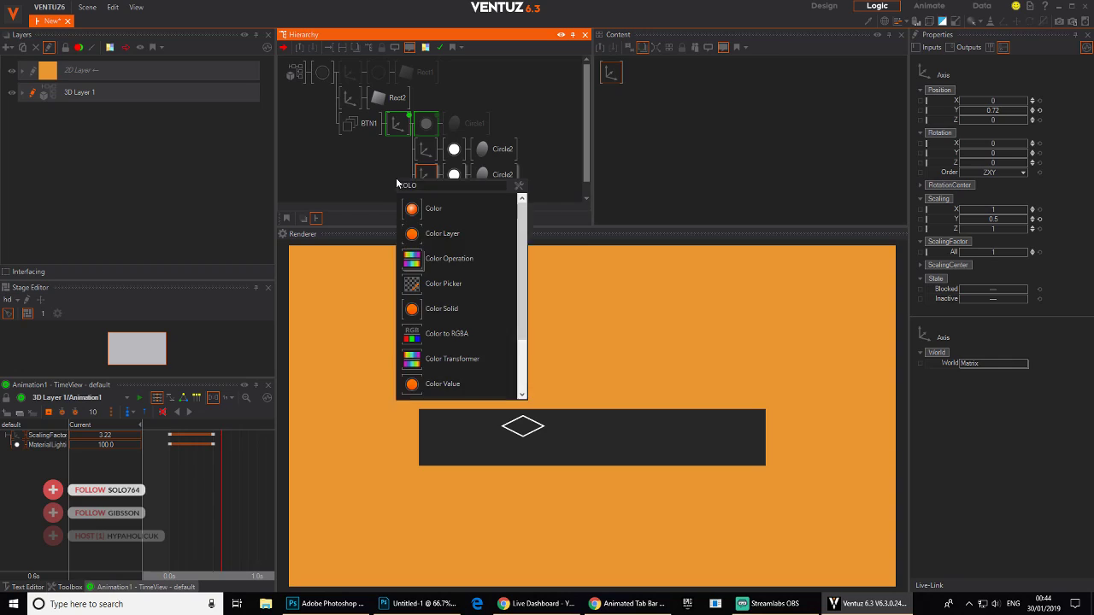
pyautogui.doubleClick(397, 183)
pyautogui.write('group')
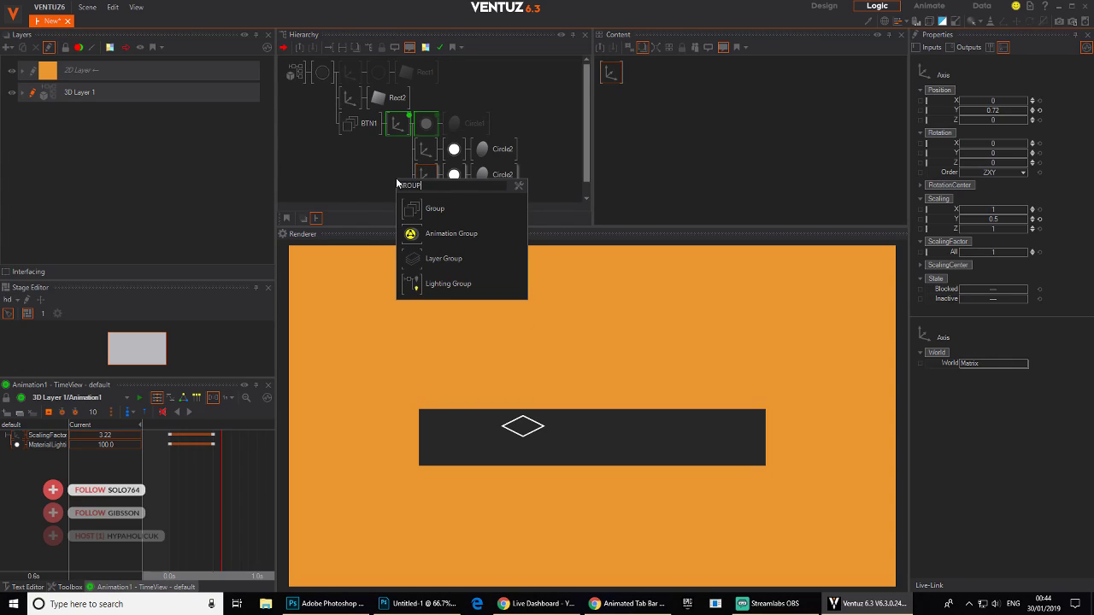
pyautogui.moveTo(414, 208); pyautogui.dragTo(453, 146)
pyautogui.click(430, 161)
pyautogui.keyDown('ctrl'); pyautogui.click(435, 186); pyautogui.keyUp('ctrl')
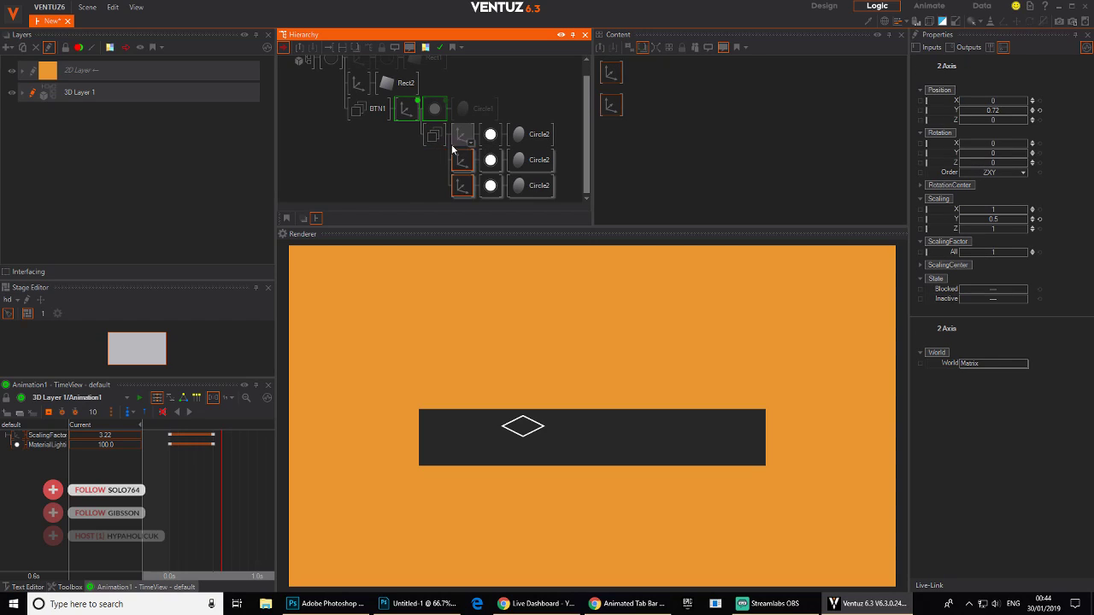
# - Rename the group holding the three diamonds as icon
pyautogui.click(436, 138)
pyautogui.press('F2')
pyautogui.write('icon')
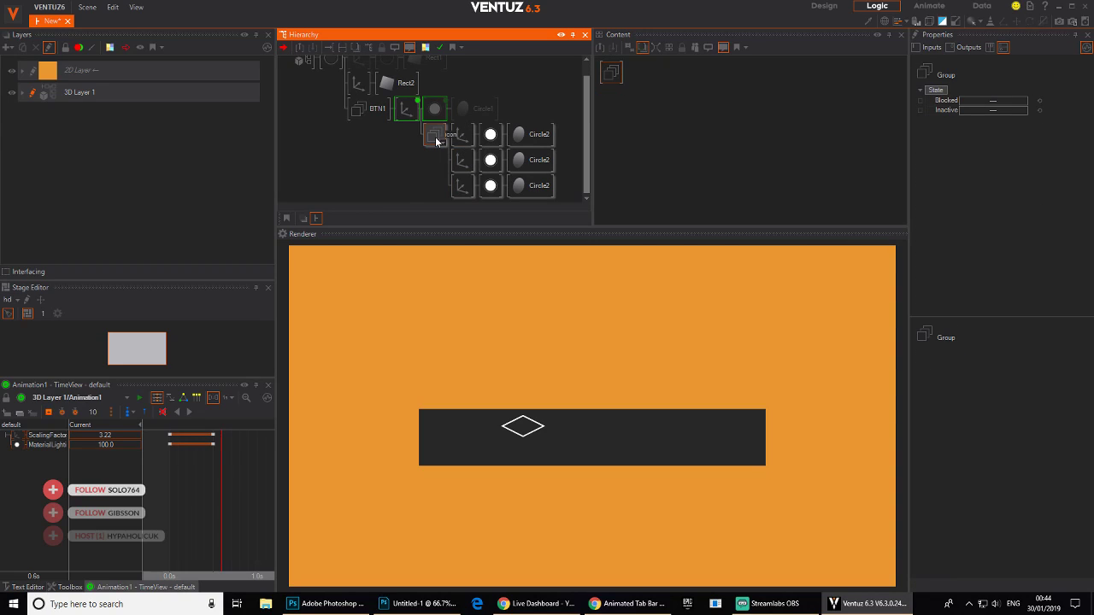
pyautogui.press('Return')
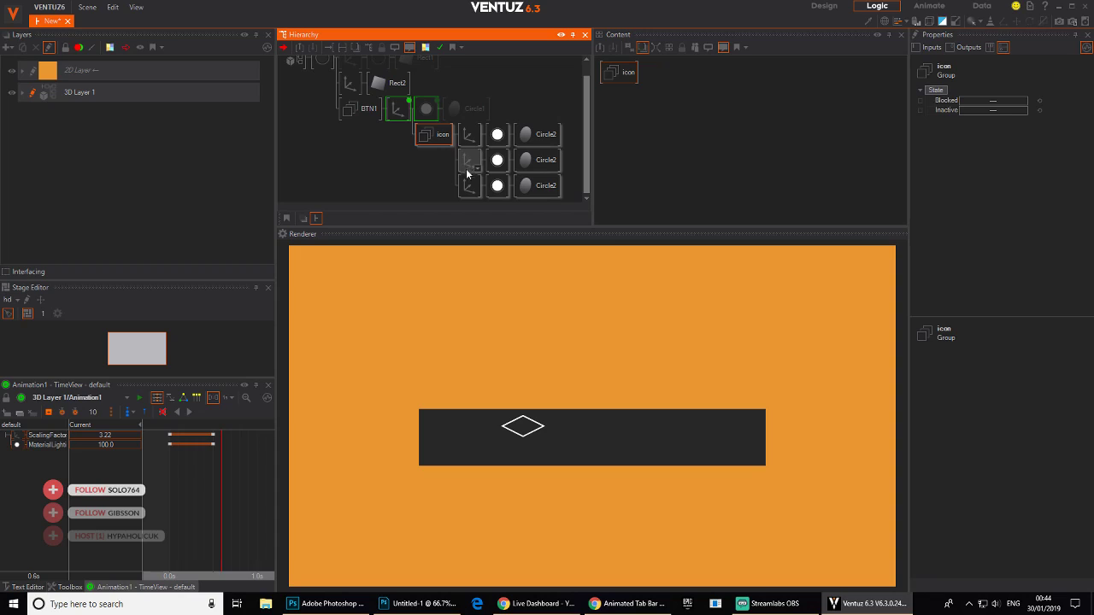
# - Lower the Y positions of the second and third diamonds' Axes so the three shapes stack at staggered heights
pyautogui.click(467, 164)
pyautogui.keyDown('ctrl'); pyautogui.click(469, 187); pyautogui.keyUp('ctrl')
pyautogui.moveTo(994, 111); pyautogui.dragTo(994, 112)
pyautogui.click(469, 186)
# - Set the Angle of the second and third diamond circles to 180
pyautogui.click(536, 186)
pyautogui.keyDown('ctrl'); pyautogui.click(537, 160); pyautogui.keyUp('ctrl')
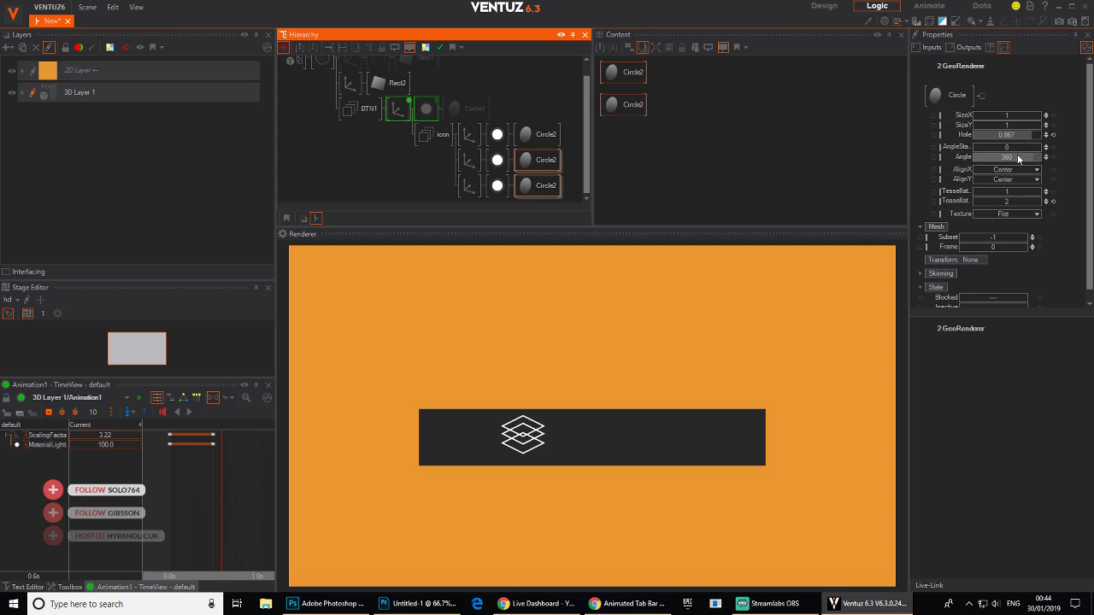
pyautogui.click(1027, 158)
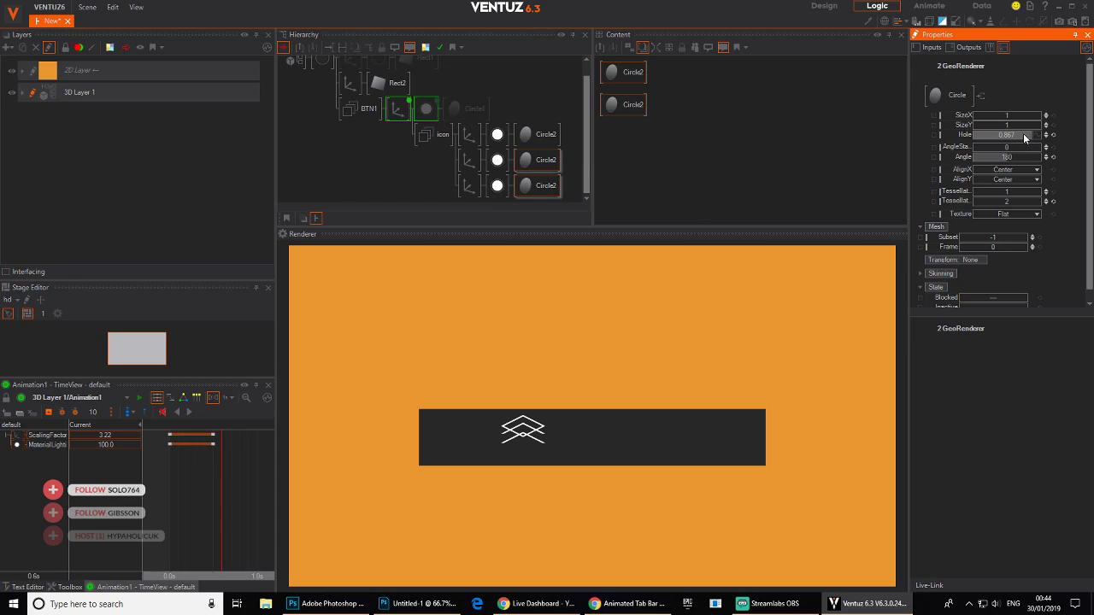
# - Set the second and third diamond circles' AngleStart to 170 and Angle to 200, comparing the shape with the Dribbble reference
pyautogui.moveTo(1004, 148); pyautogui.dragTo(1041, 147)
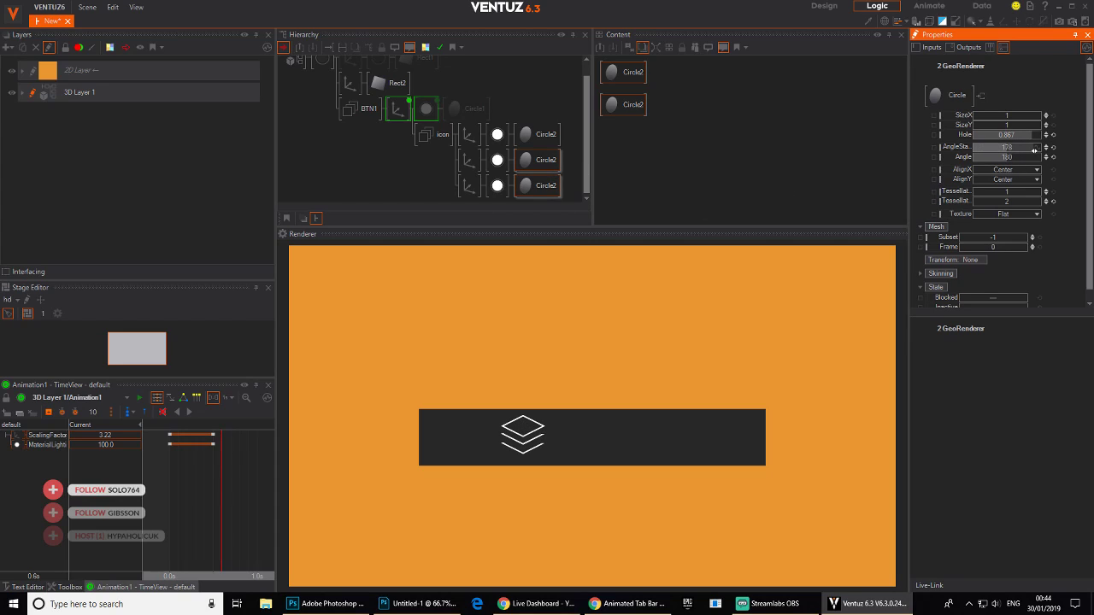
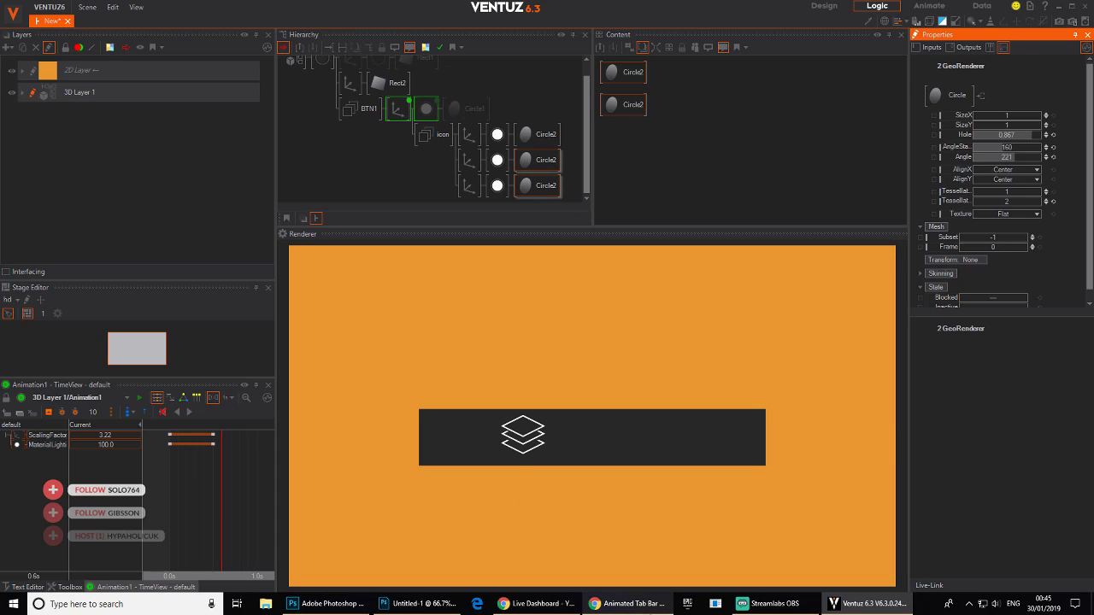
pyautogui.click(637, 607)
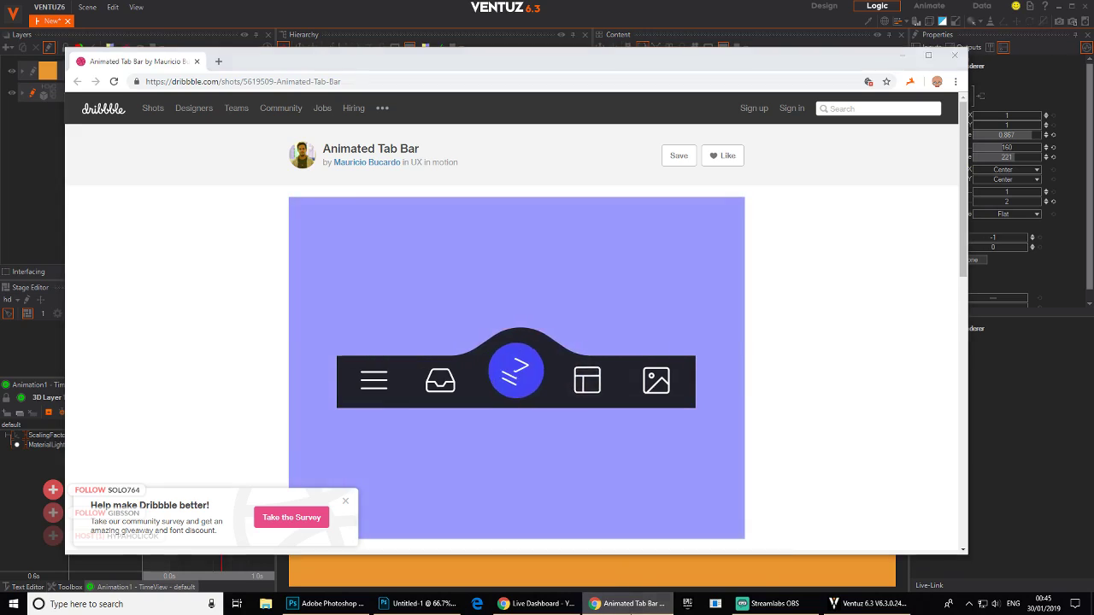
pyautogui.click(631, 611)
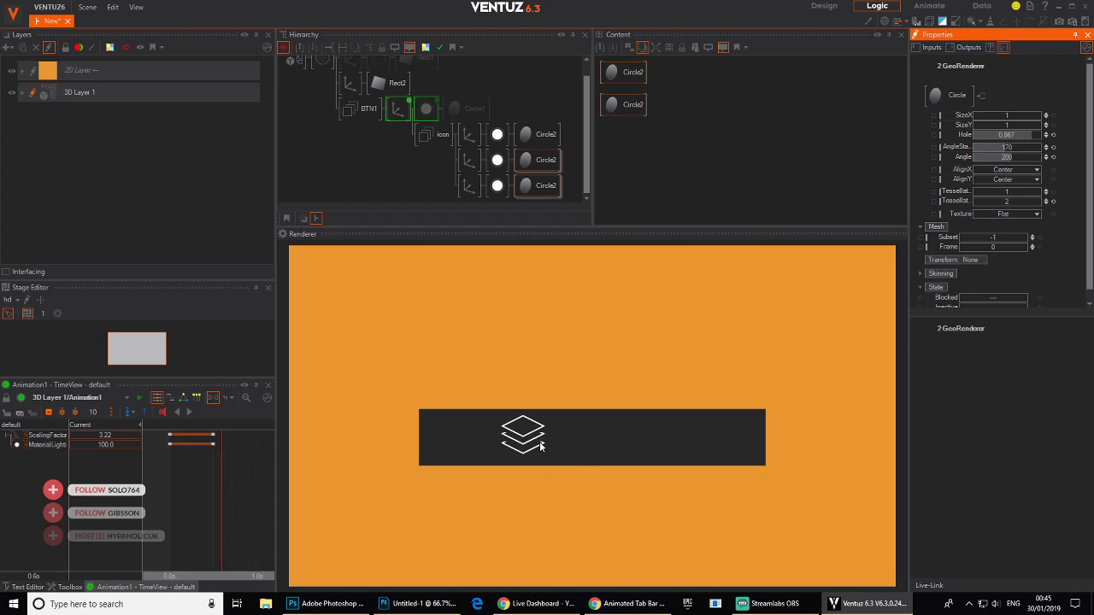
# - Select all three diamond circles and bind their Angle property to Animation1
pyautogui.click(539, 137)
pyautogui.keyDown('ctrl'); pyautogui.click(537, 162); pyautogui.keyUp('ctrl')
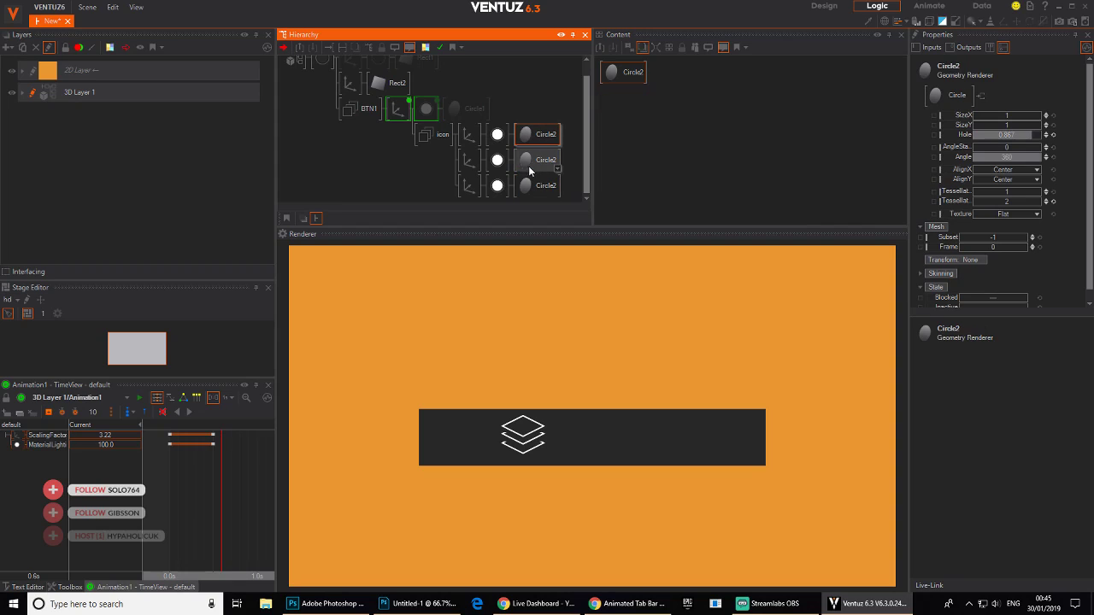
pyautogui.keyDown('ctrl'); pyautogui.click(538, 186); pyautogui.keyUp('ctrl')
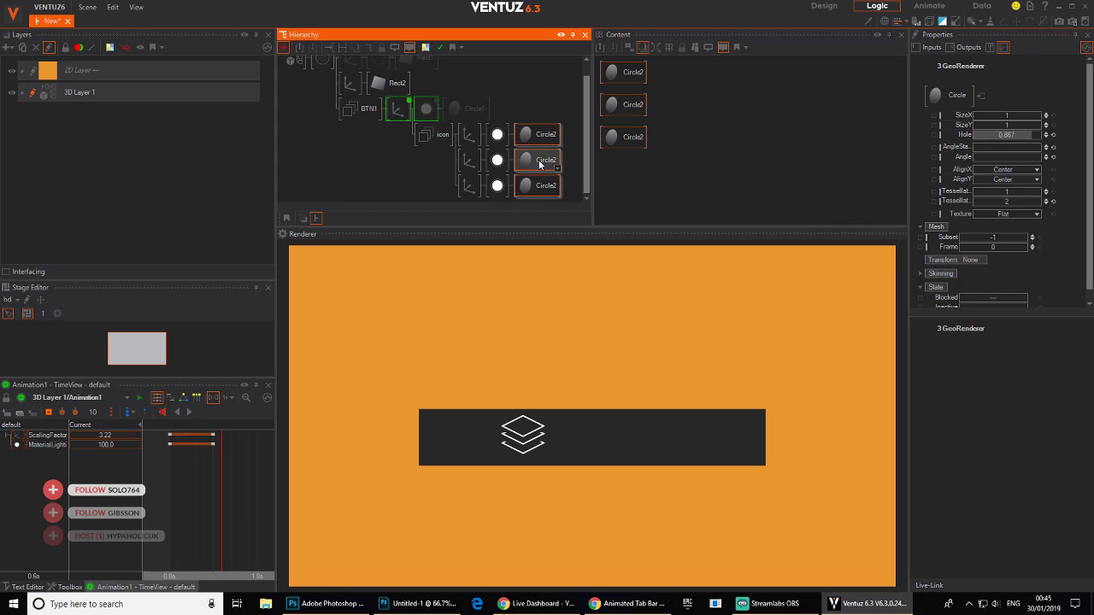
pyautogui.keyDown('ctrl'); pyautogui.click(429, 111); pyautogui.keyUp('ctrl')
pyautogui.click(736, 142)
pyautogui.moveTo(628, 151); pyautogui.dragTo(792, 173)
pyautogui.click(692, 120)
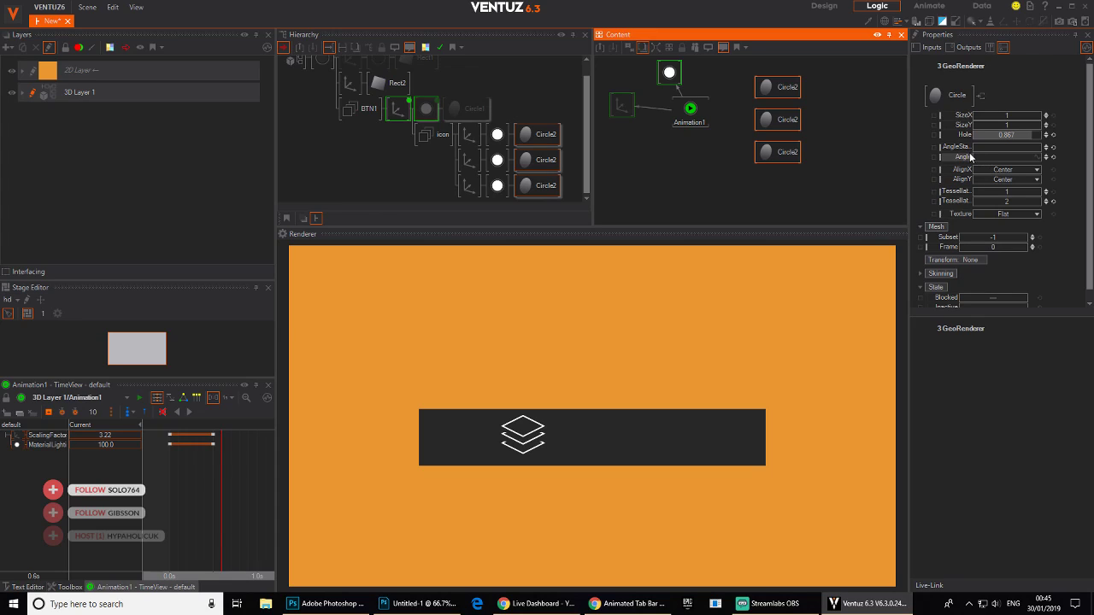
pyautogui.click(974, 152)
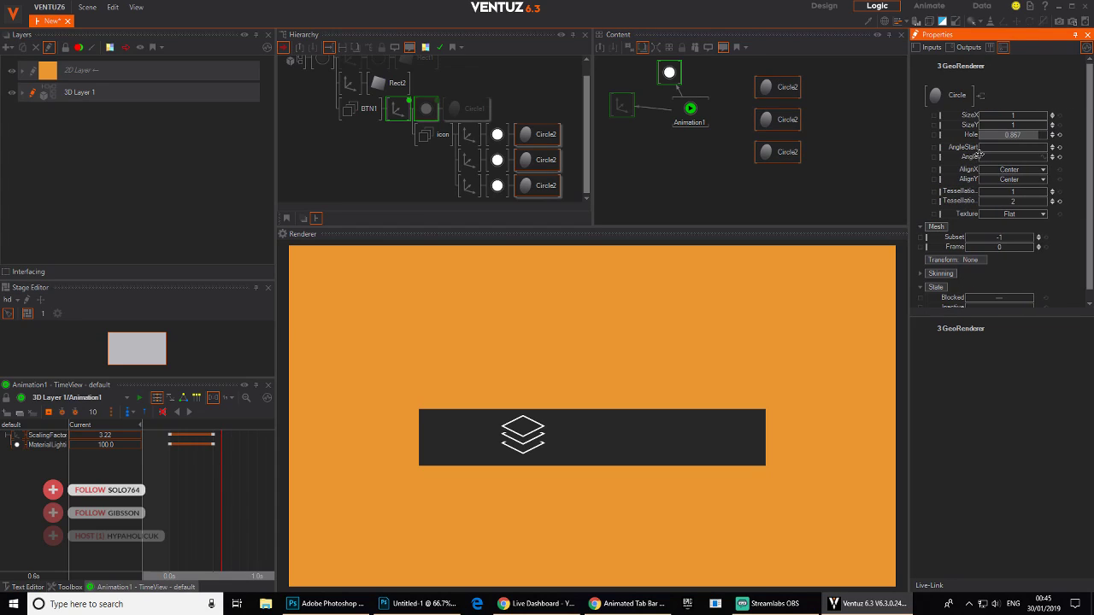
pyautogui.moveTo(966, 158); pyautogui.dragTo(694, 111)
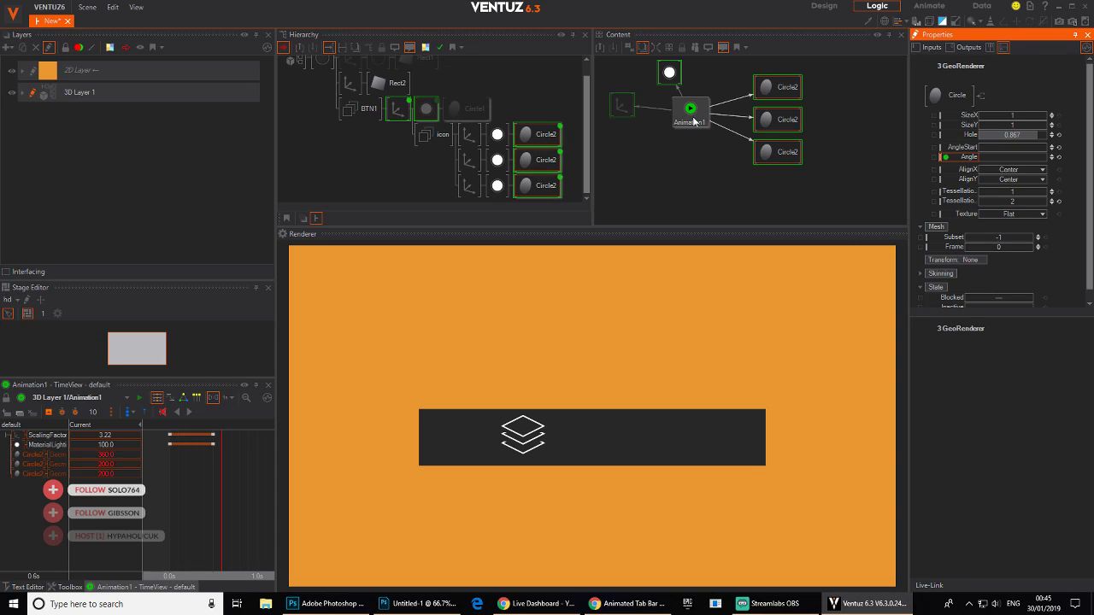
# - Keyframe the Angle channels of the three diamond circles at 0.5 s and 0.0 s with their current values
pyautogui.click(213, 504)
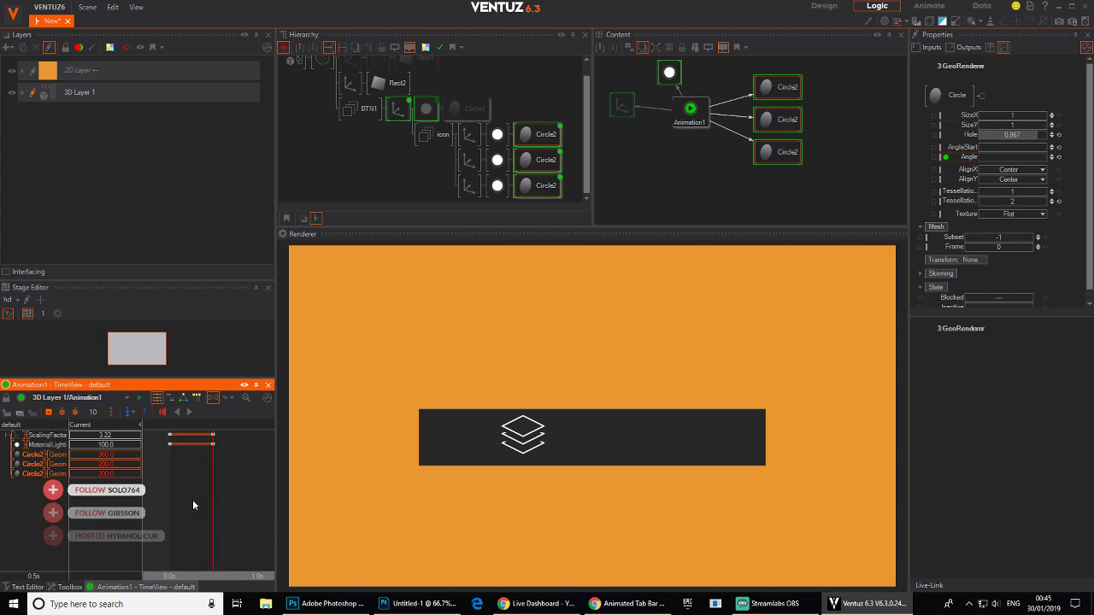
pyautogui.click(27, 457)
pyautogui.keyDown('ctrl'); pyautogui.click(26, 465); pyautogui.keyUp('ctrl')
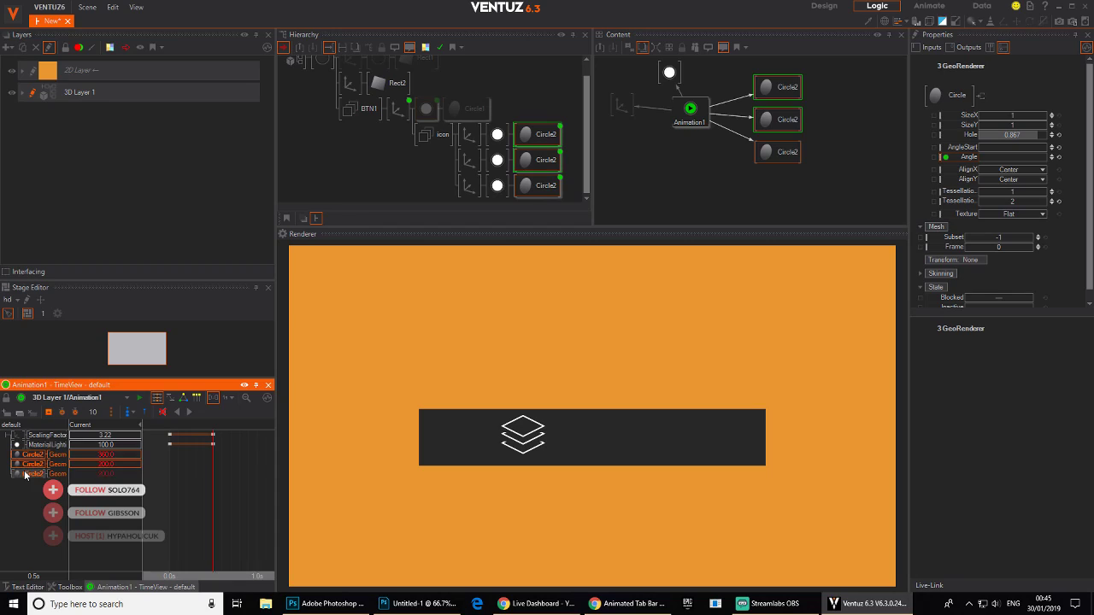
pyautogui.keyDown('ctrl'); pyautogui.click(25, 474); pyautogui.keyUp('ctrl')
pyautogui.click(49, 413)
pyautogui.moveTo(213, 505); pyautogui.dragTo(169, 499)
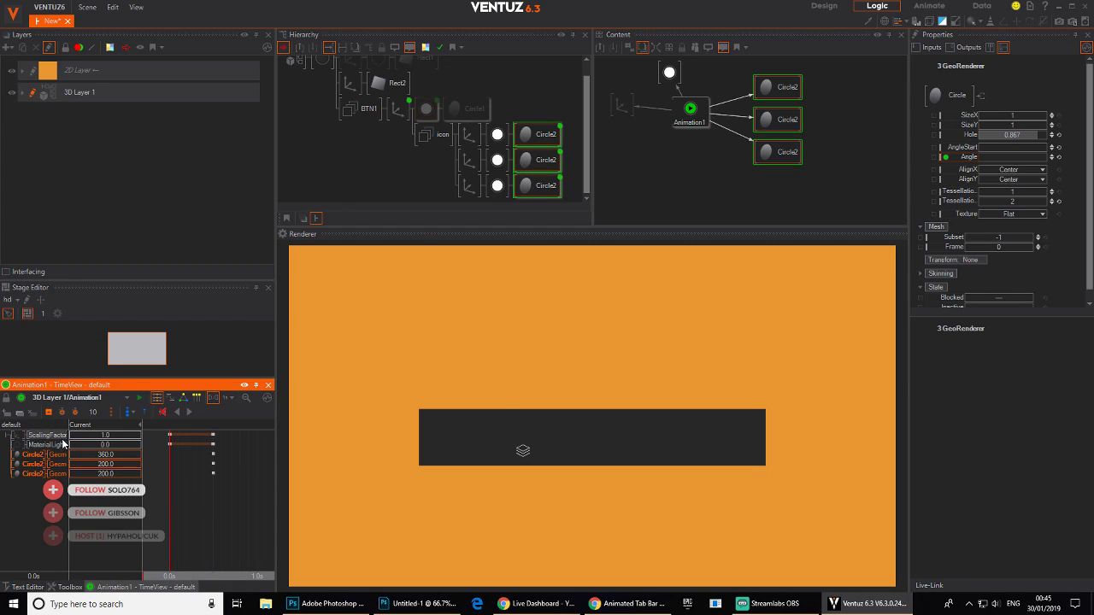
pyautogui.click(48, 414)
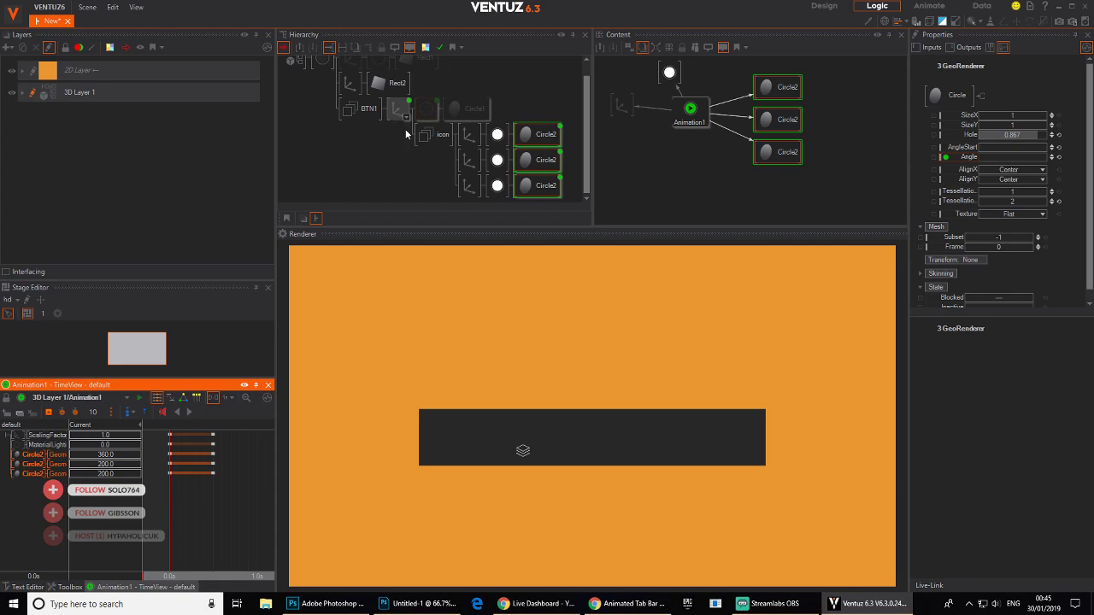
# - Move the icon group out of the button's animated Axis to directly under BTN1 and insert a new Axis before it
pyautogui.moveTo(431, 137); pyautogui.dragTo(402, 123)
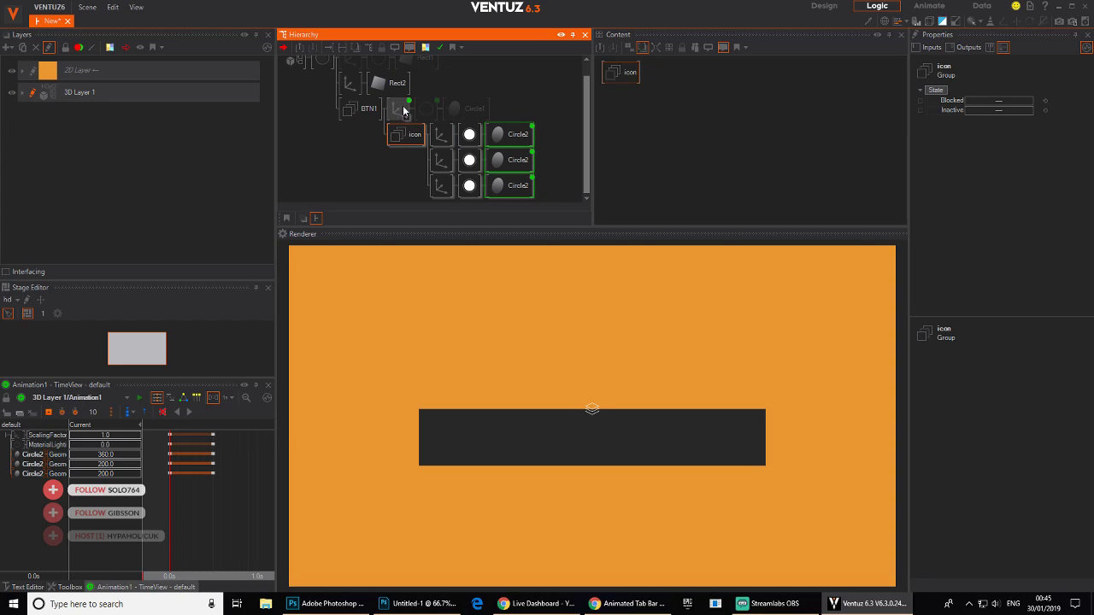
pyautogui.write('ax')
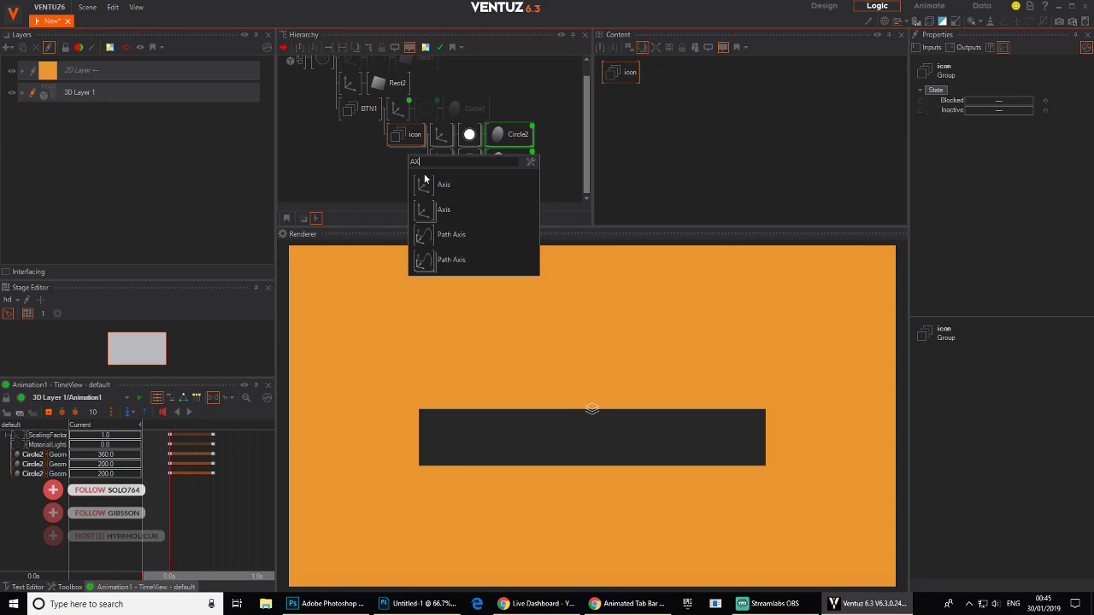
pyautogui.moveTo(424, 183); pyautogui.dragTo(393, 136)
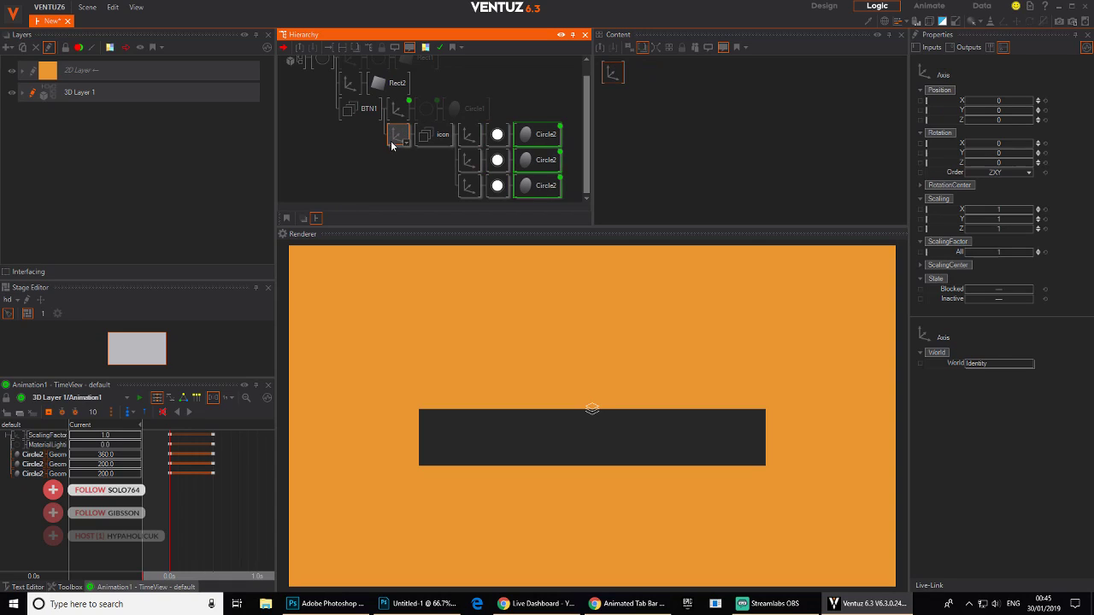
# - Position the icon's new Axis at X -4.94 and Y -2.25 so the icon sits over the button circle
pyautogui.moveTo(964, 110); pyautogui.dragTo(1006, 102)
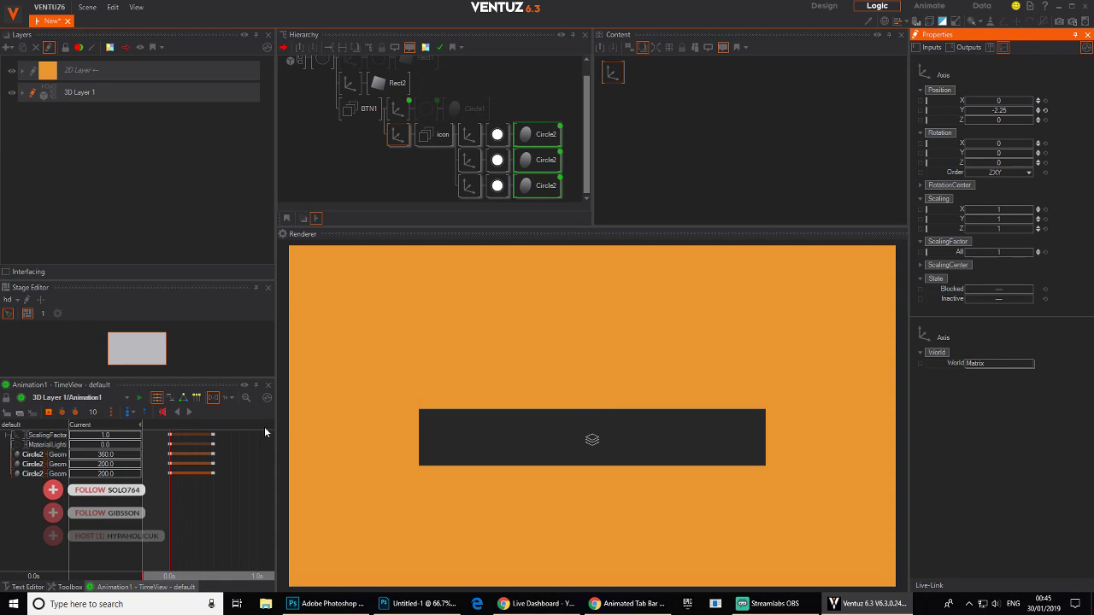
pyautogui.click(398, 111)
pyautogui.click(425, 109)
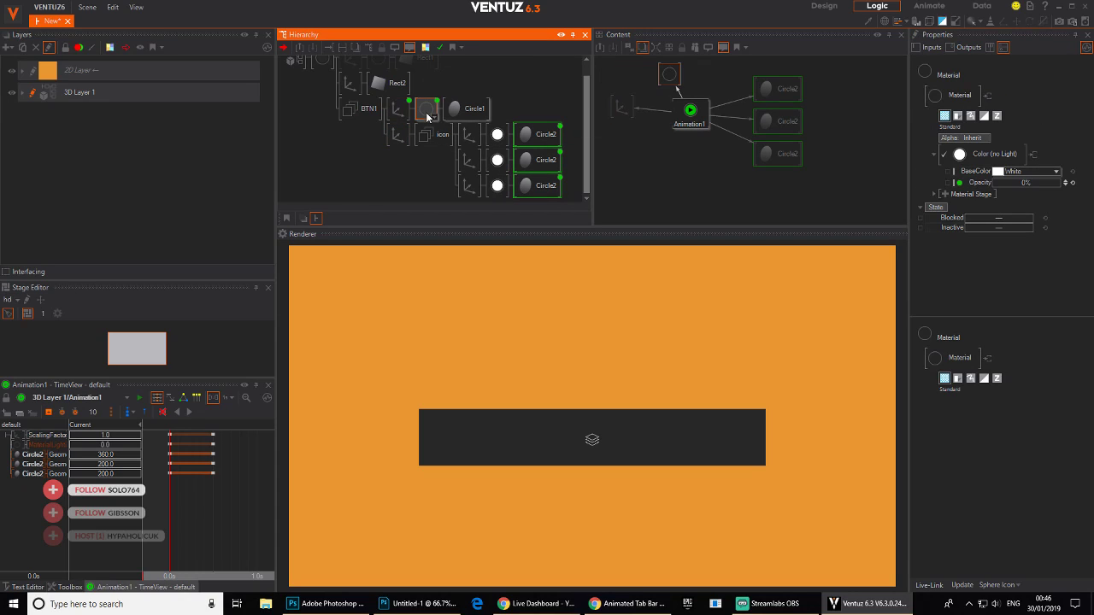
pyautogui.moveTo(216, 510); pyautogui.dragTo(222, 514)
pyautogui.click(399, 136)
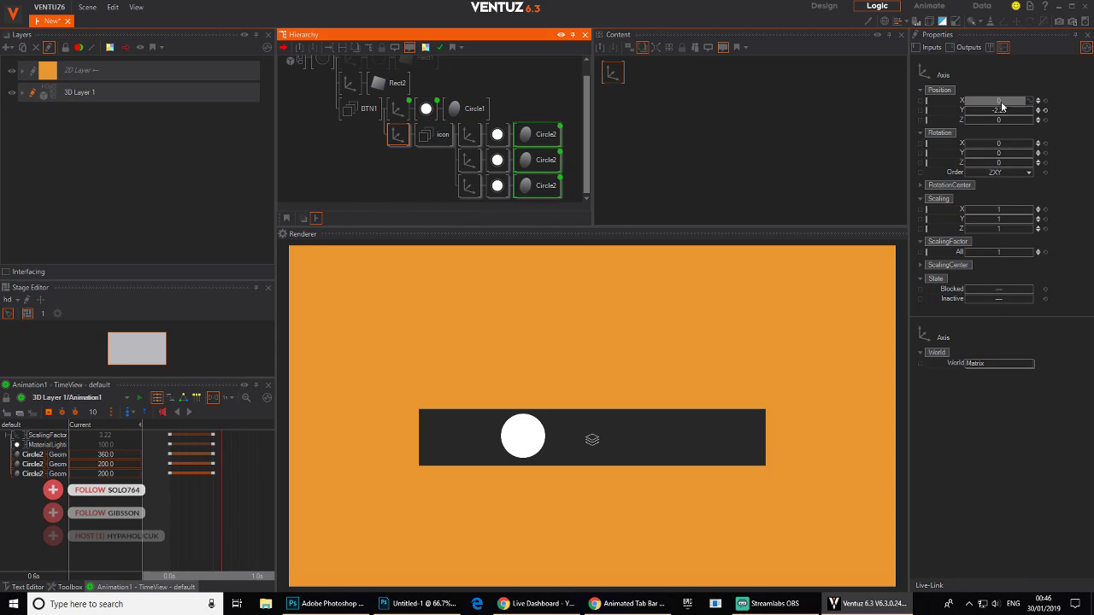
pyautogui.moveTo(1001, 102)
pyautogui.mouseDown()
pyautogui.moveTo(978, 101)
pyautogui.moveTo(992, 101)
pyautogui.mouseUp()
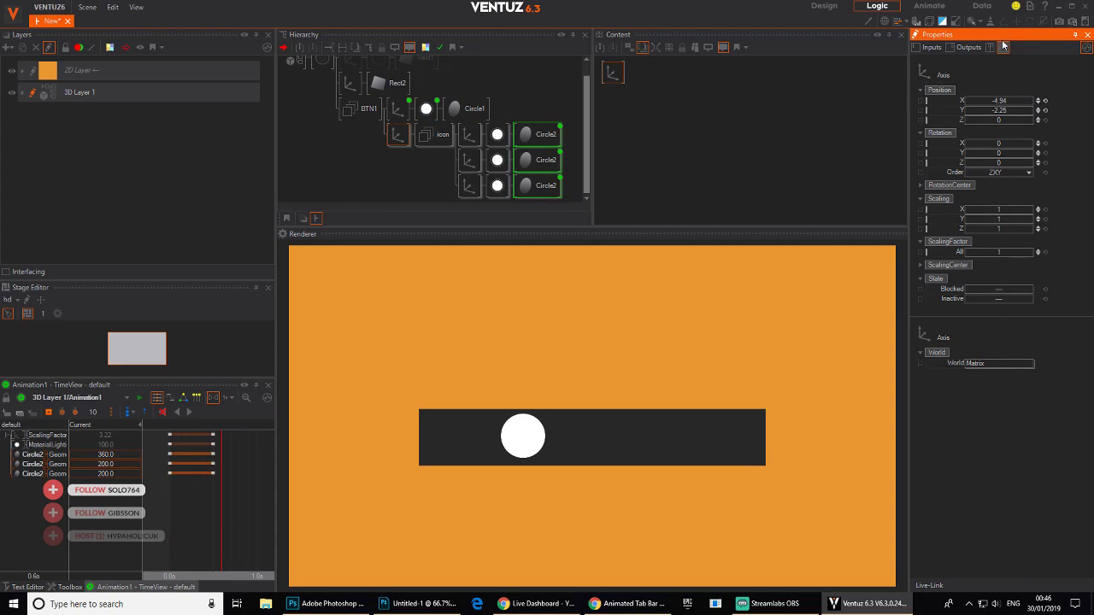
# - Using the wireframe view, scale the icon's Axis to 2.345 and move it to X -5.07, Y -2.6 inside the circle
pyautogui.click(885, 20)
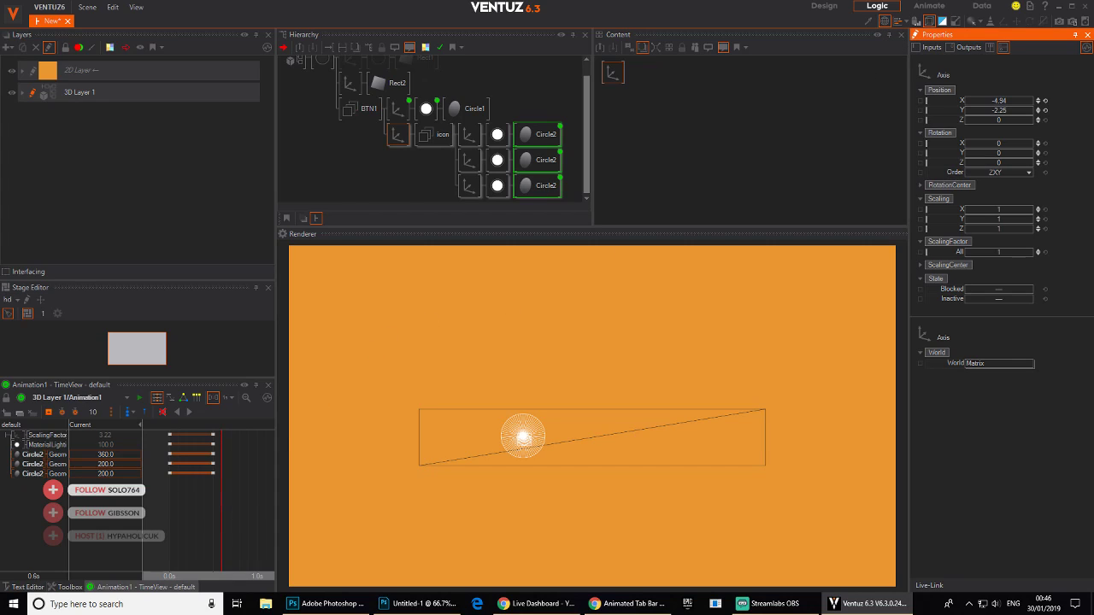
pyautogui.click(212, 498)
pyautogui.click(399, 133)
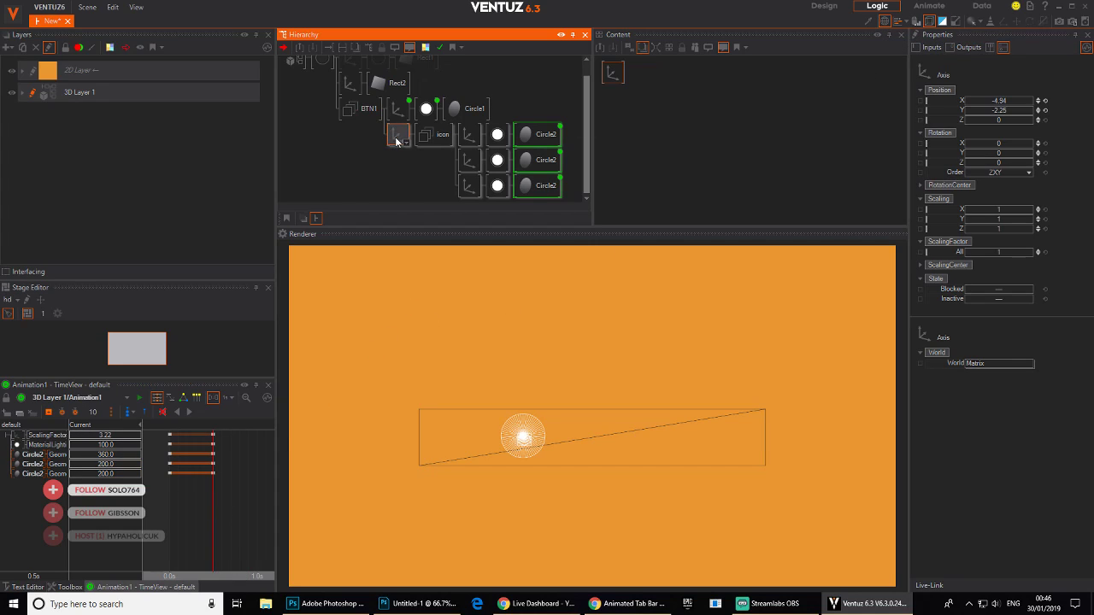
pyautogui.moveTo(1010, 251); pyautogui.dragTo(1027, 253)
pyautogui.moveTo(1010, 111)
pyautogui.mouseDown()
pyautogui.moveTo(993, 110)
pyautogui.moveTo(995, 101)
pyautogui.mouseUp()
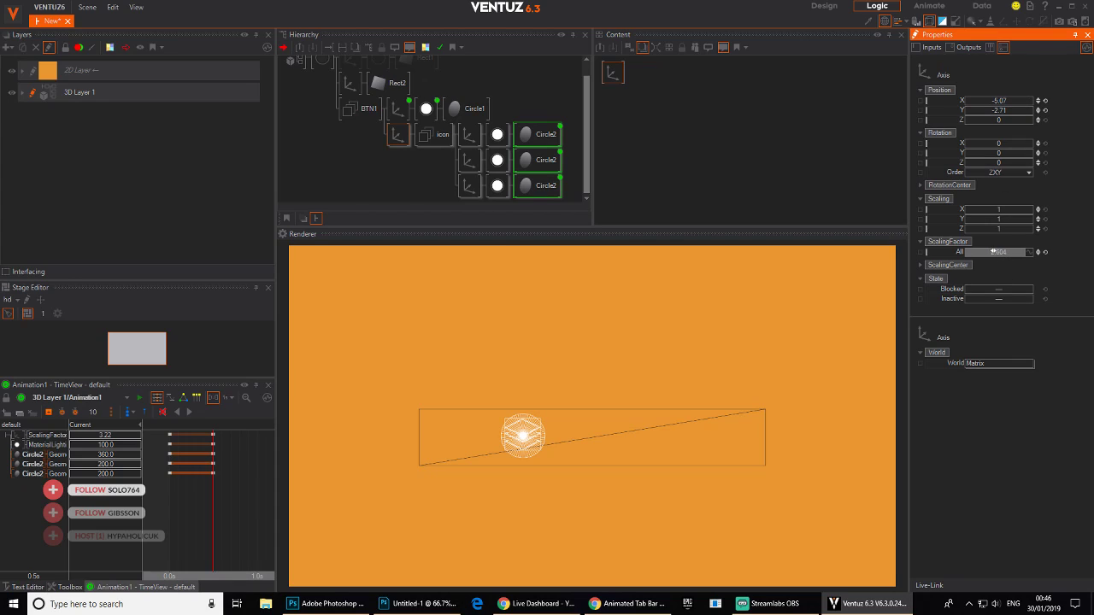
pyautogui.moveTo(971, 248); pyautogui.dragTo(974, 249)
pyautogui.moveTo(1014, 110); pyautogui.dragTo(1012, 112)
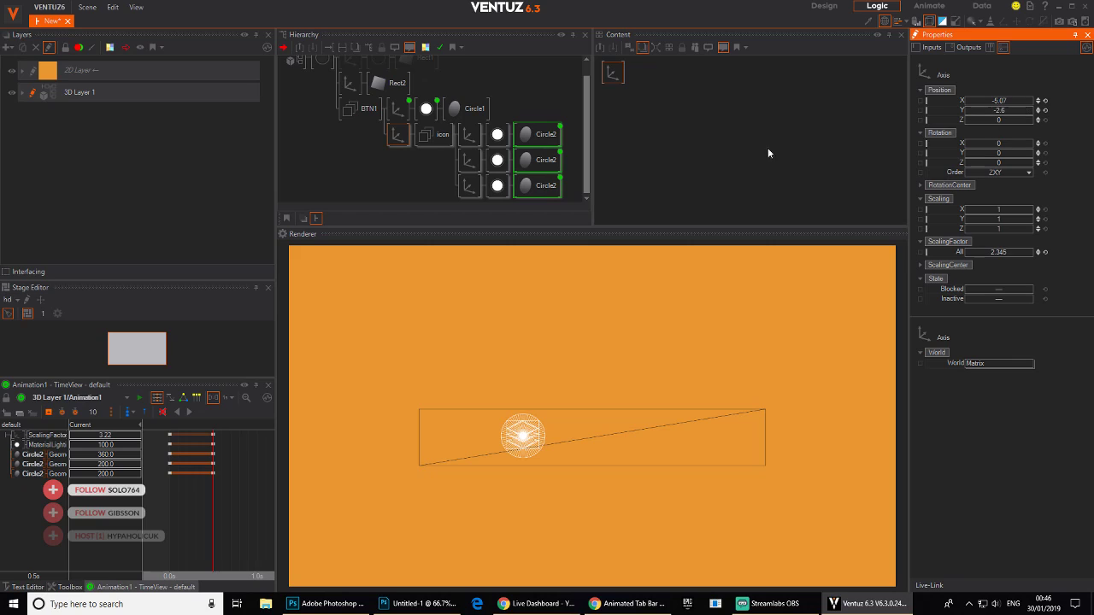
pyautogui.click(930, 25)
pyautogui.click(886, 23)
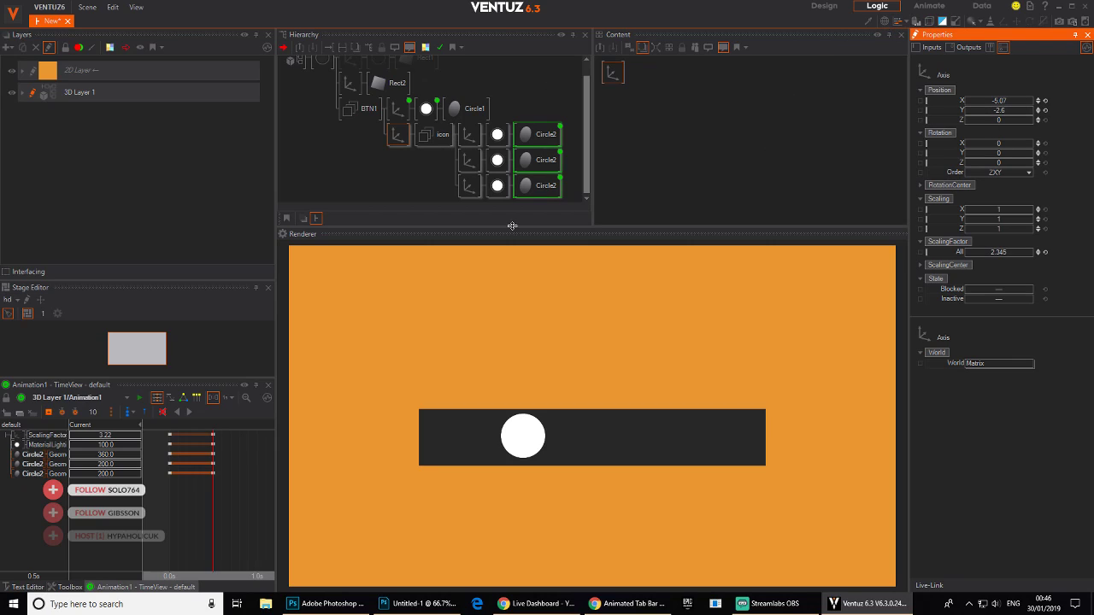
# - Set the BaseColor of the BTN1 circle's material to blue (0, 105, 234)
pyautogui.click(427, 108)
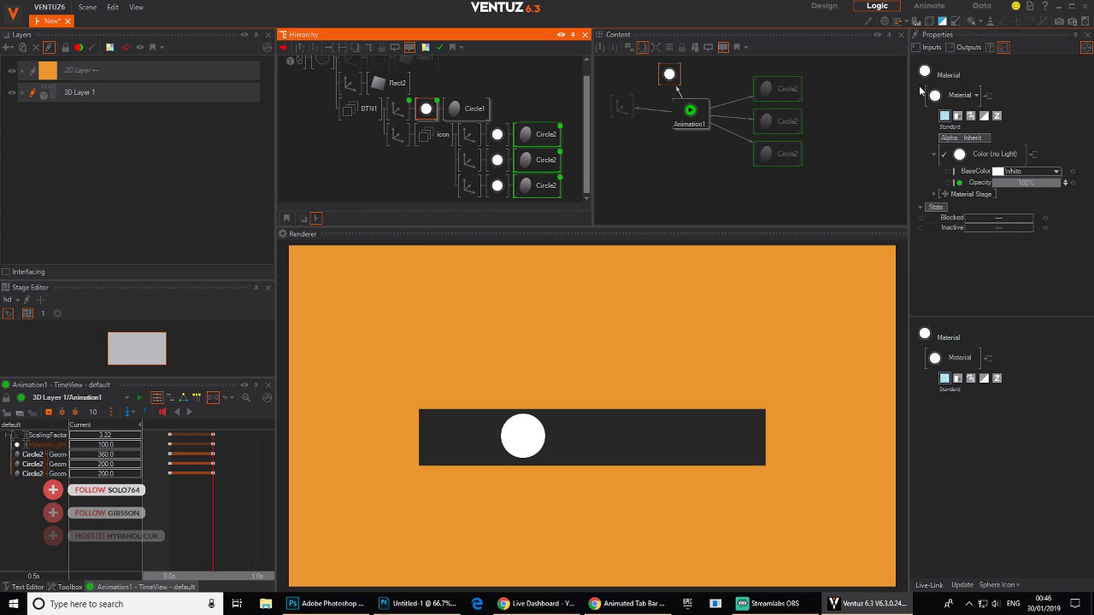
pyautogui.click(1054, 171)
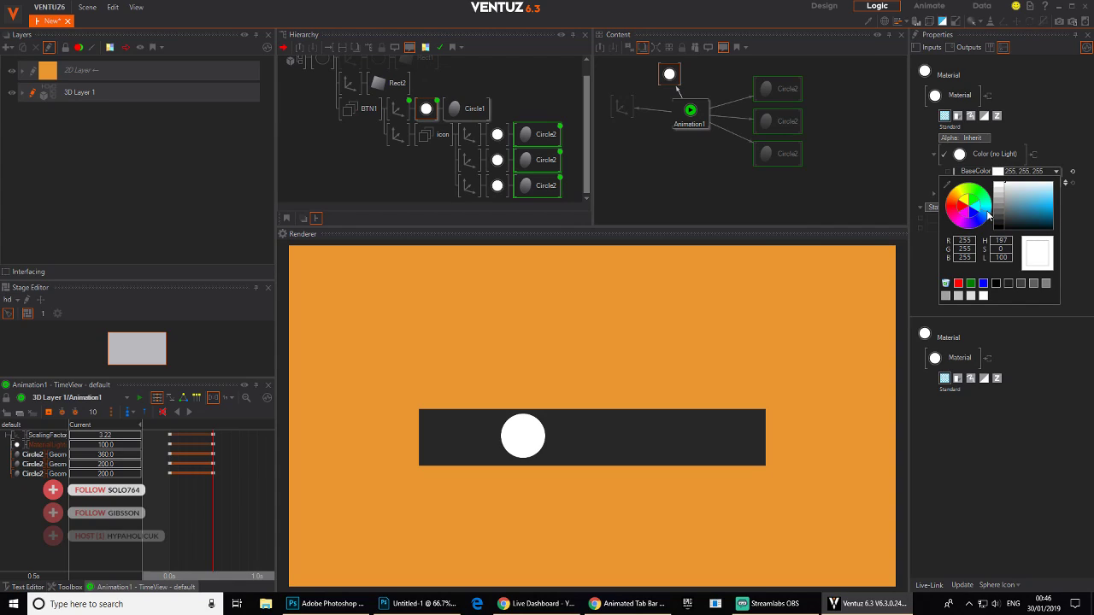
pyautogui.moveTo(987, 211); pyautogui.dragTo(1079, 208)
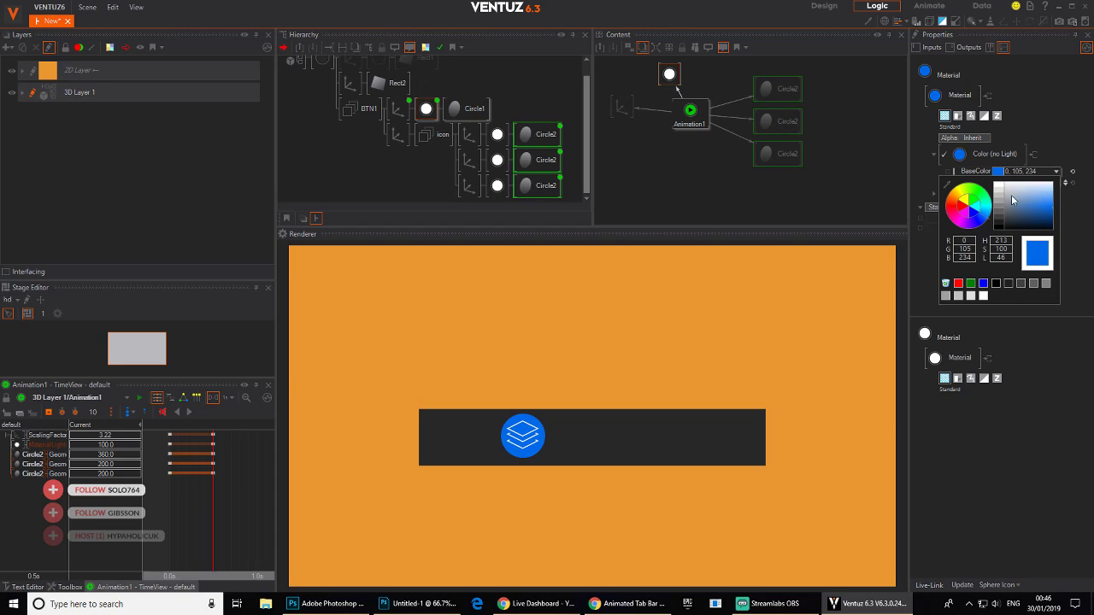
# - Set the Hole of all three diamond circles to 0.753 and compare the icon at 0.0 s with the Dribbble reference
pyautogui.moveTo(816, 185); pyautogui.dragTo(782, 77)
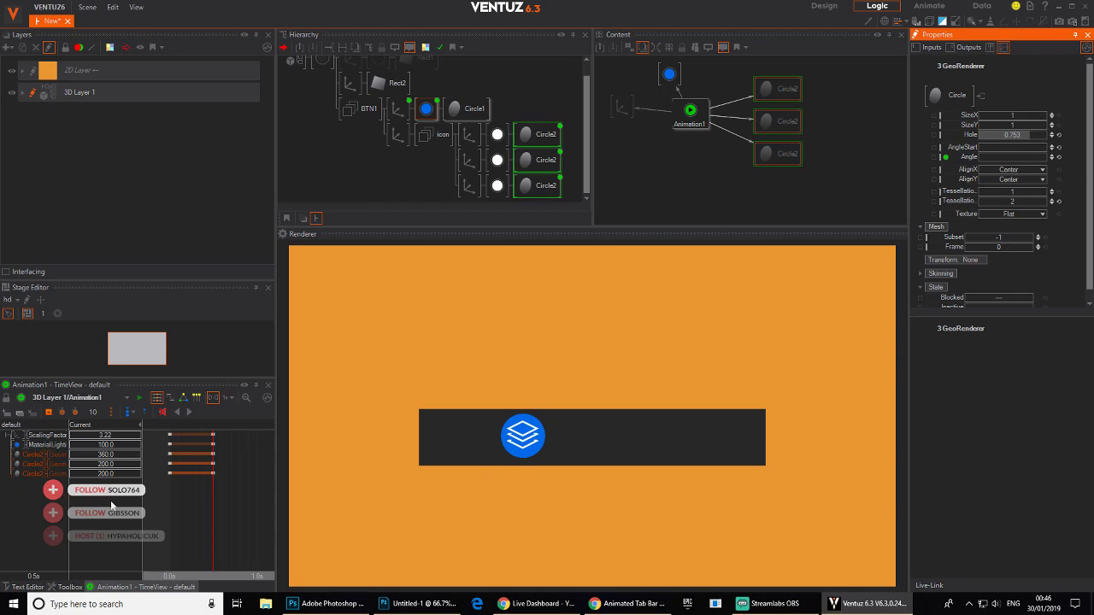
pyautogui.moveTo(211, 528); pyautogui.dragTo(171, 519)
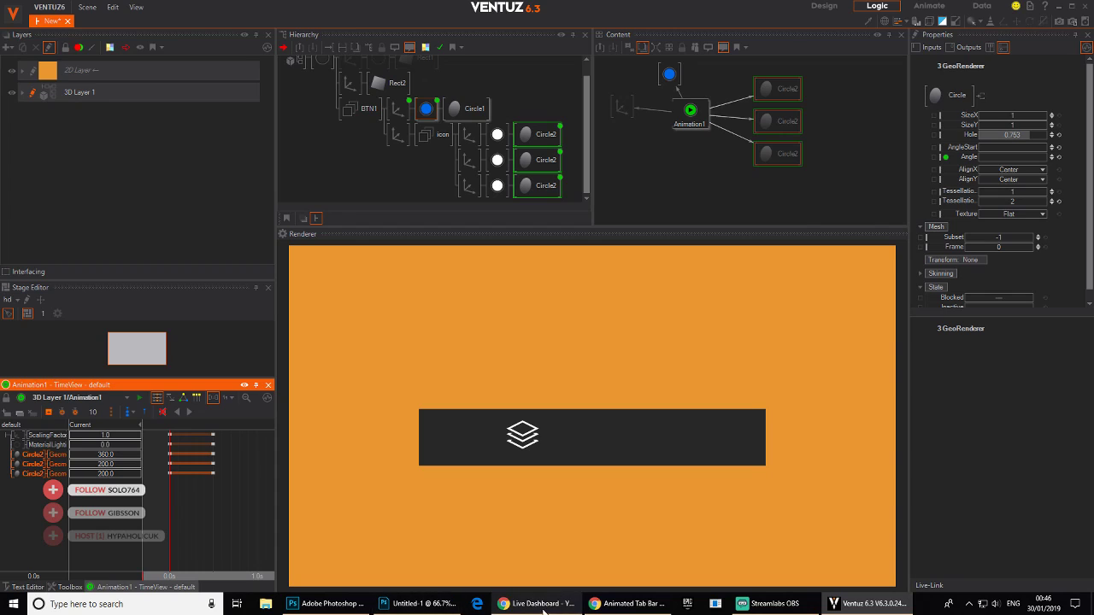
pyautogui.click(617, 612)
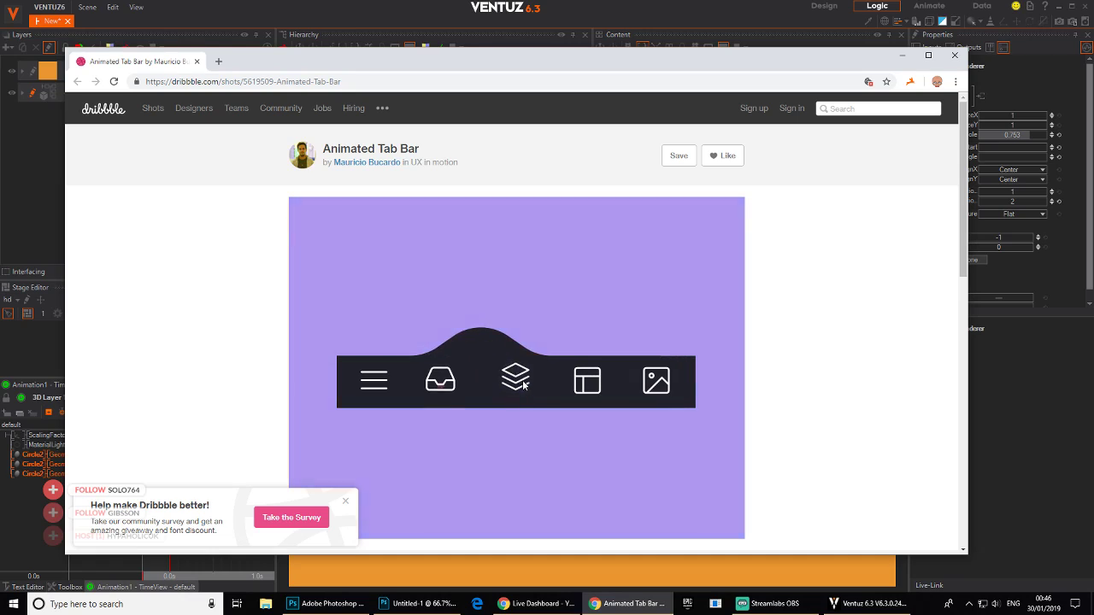
pyautogui.click(612, 604)
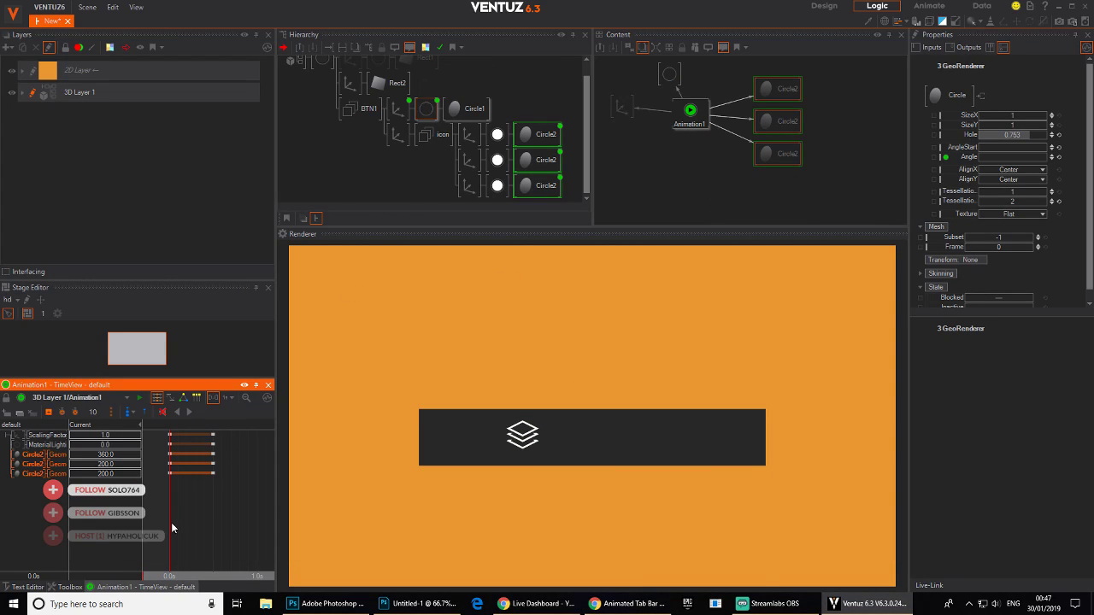
pyautogui.click(679, 158)
pyautogui.click(689, 111)
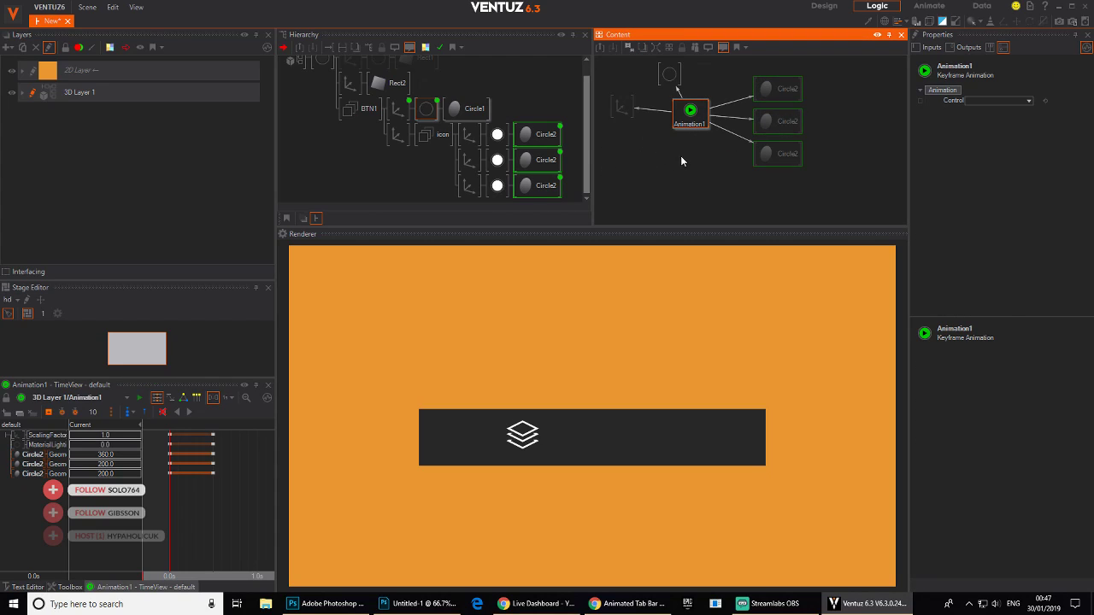
pyautogui.click(692, 158)
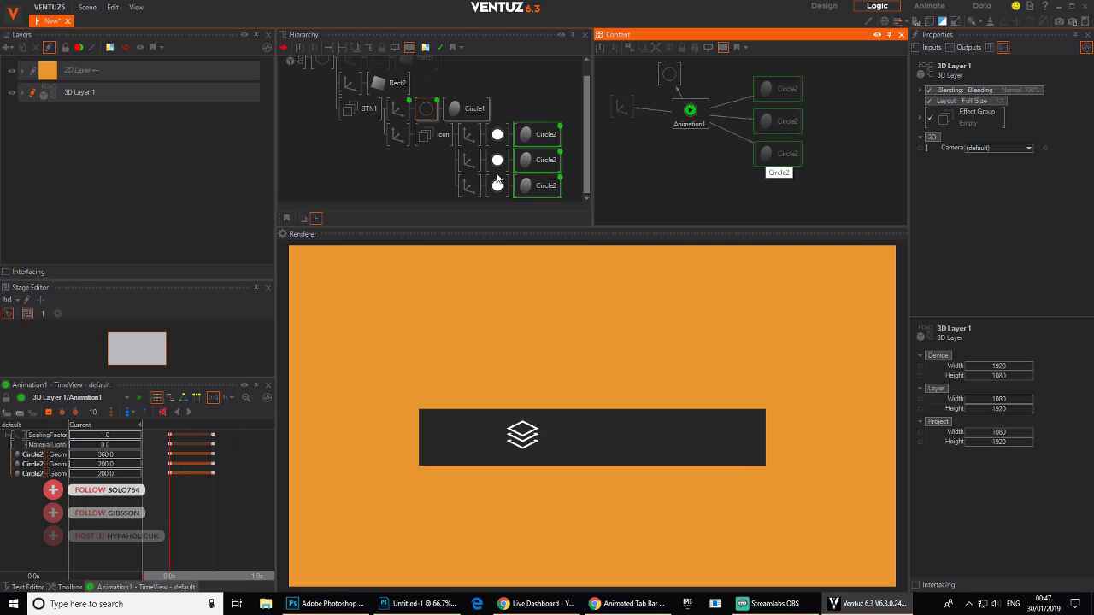
# - Move the first Circle2's white material directly behind the icon group so it covers all three circles, and delete the other two materials
pyautogui.click(494, 138)
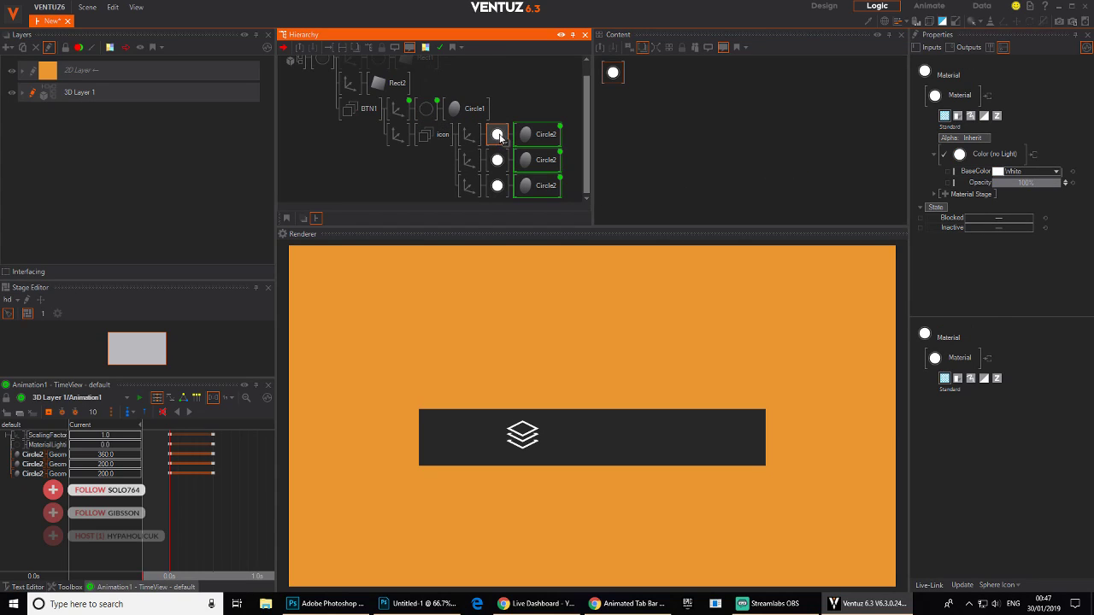
pyautogui.moveTo(465, 140); pyautogui.dragTo(460, 138)
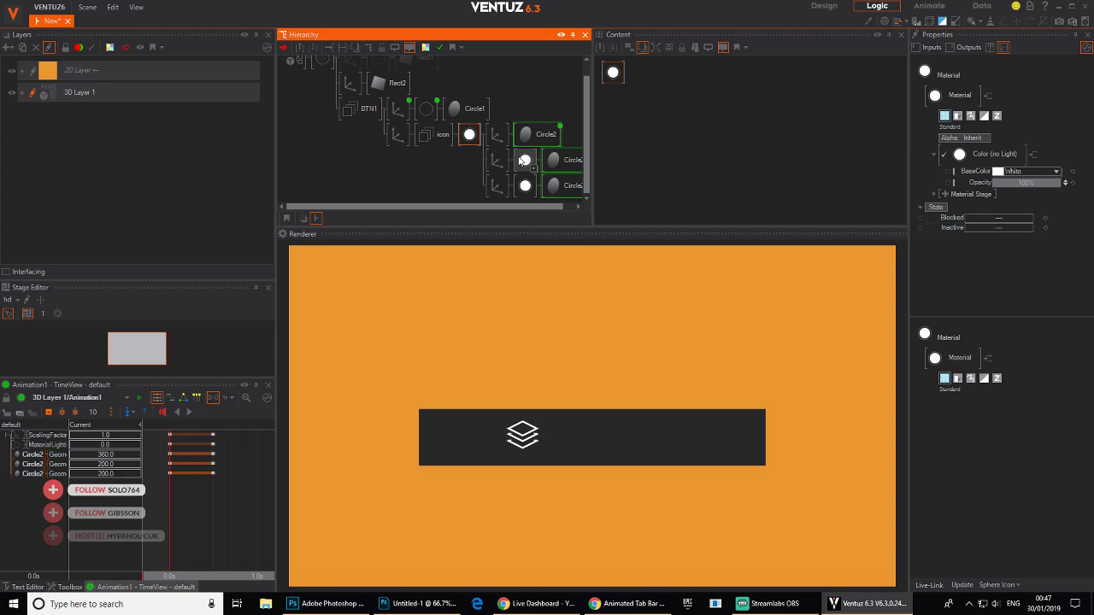
pyautogui.click(527, 163)
pyautogui.keyDown('ctrl'); pyautogui.click(527, 163); pyautogui.keyUp('ctrl')
pyautogui.keyDown('ctrl'); pyautogui.click(527, 165); pyautogui.keyUp('ctrl')
pyautogui.keyDown('ctrl'); pyautogui.click(524, 192); pyautogui.keyUp('ctrl')
pyautogui.press('Delete')
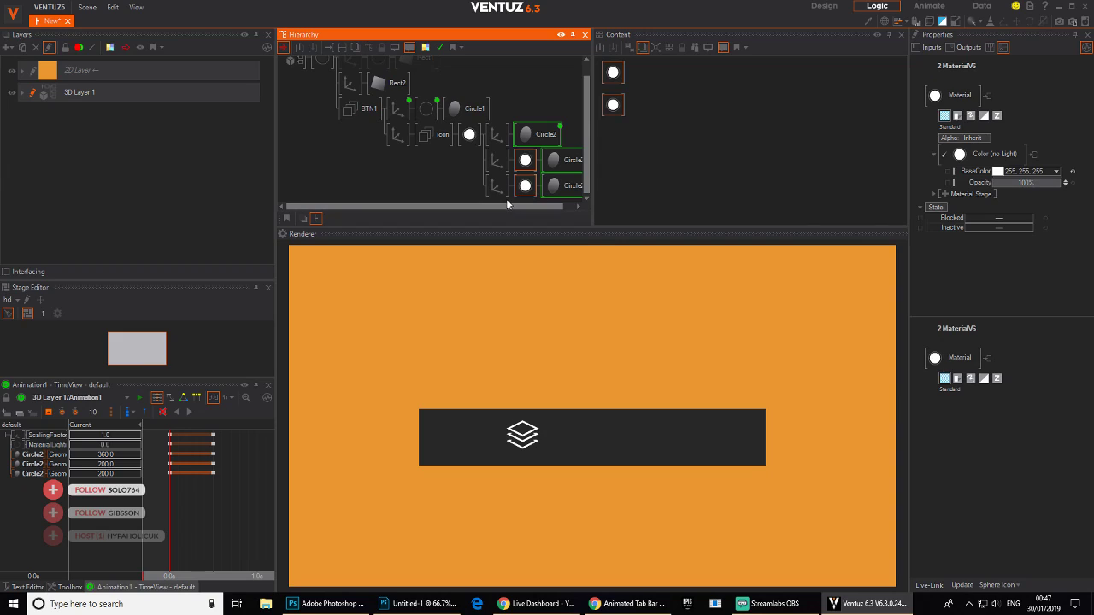
# - Show the shared icon material together with the button's animation nodes and bind its Opacity to Animation1
pyautogui.click(476, 137)
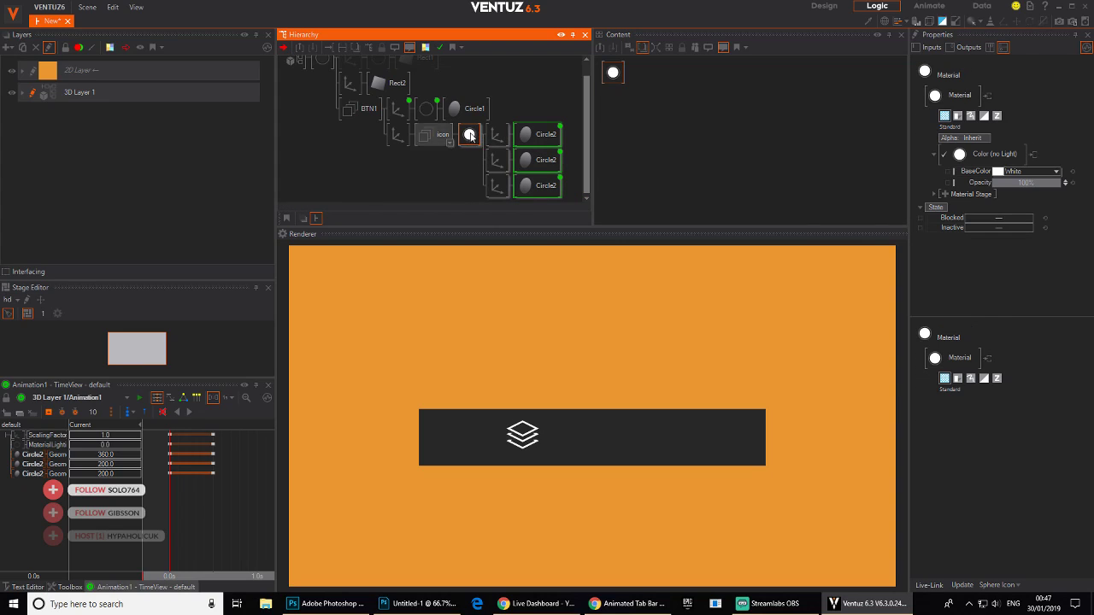
pyautogui.click(398, 109)
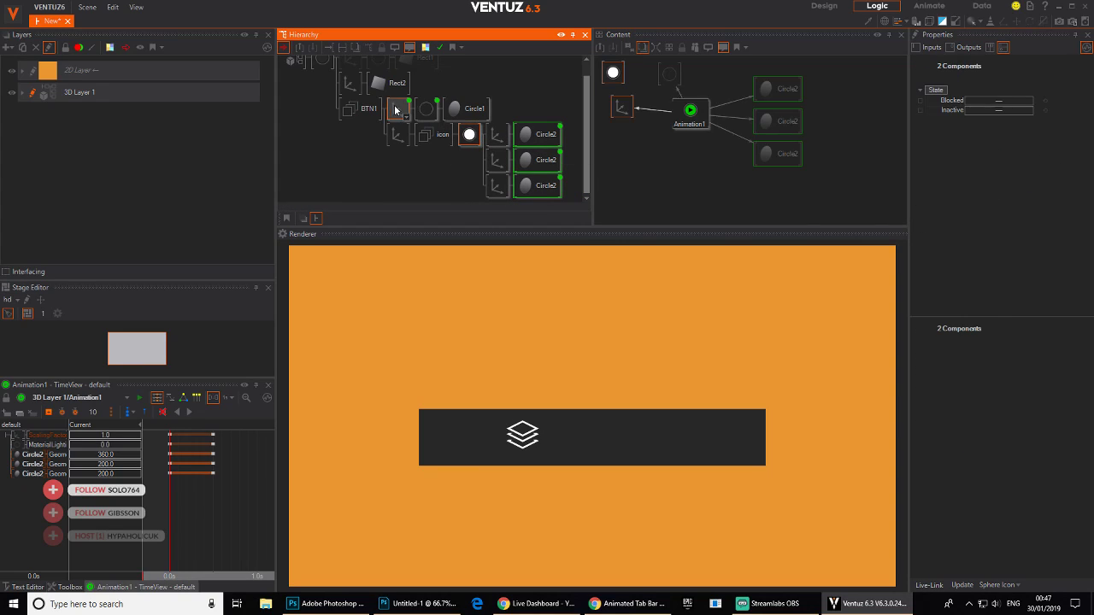
pyautogui.click(633, 158)
pyautogui.click(684, 179)
pyautogui.moveTo(684, 183); pyautogui.dragTo(694, 168)
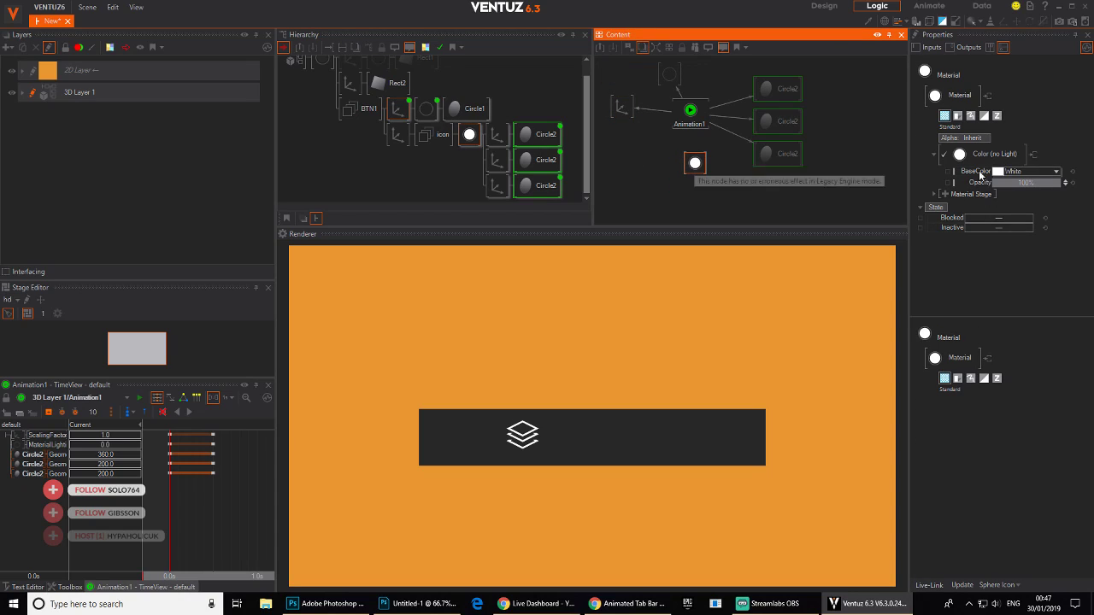
pyautogui.moveTo(977, 183); pyautogui.dragTo(690, 111)
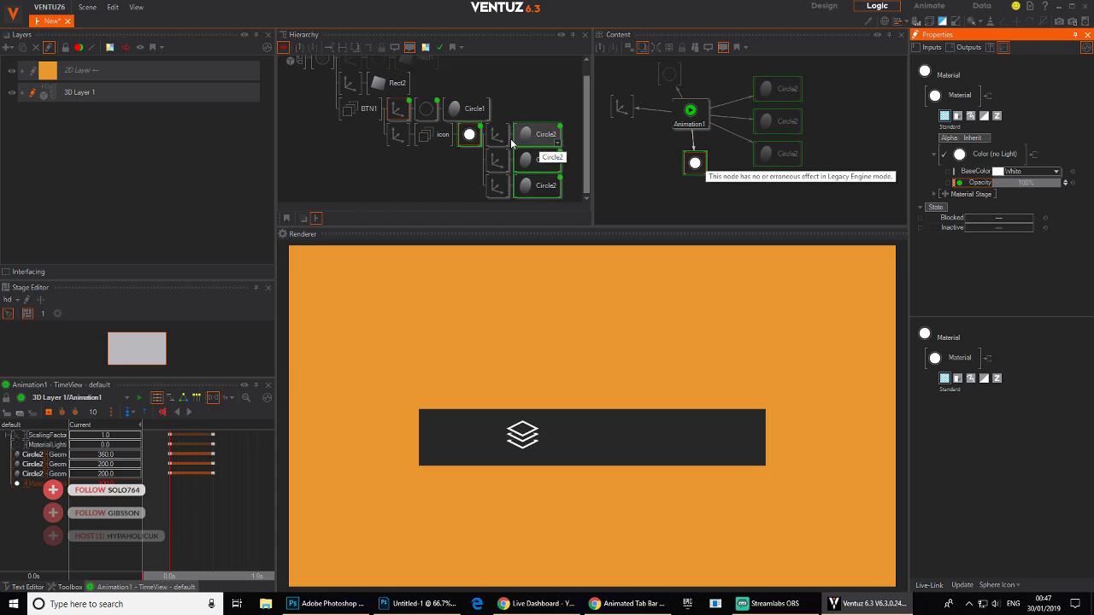
# - Keyframe the icon material's Opacity at 100 at 0.0 s, 0.5 s and 1.0 s
pyautogui.moveTo(182, 515)
pyautogui.mouseDown()
pyautogui.moveTo(213, 522)
pyautogui.moveTo(171, 522)
pyautogui.mouseUp()
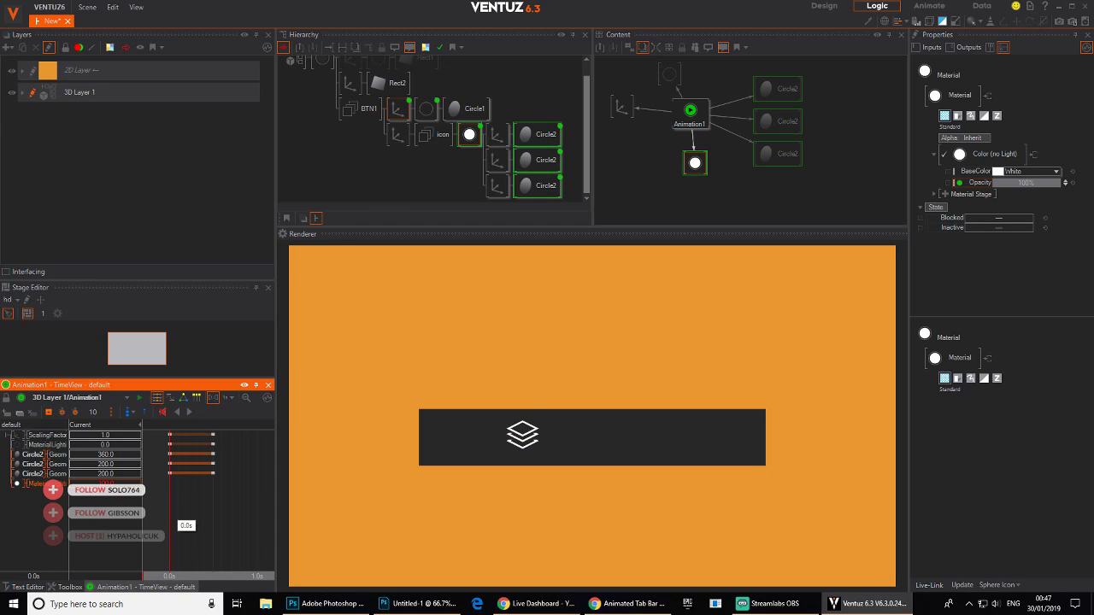
pyautogui.moveTo(171, 522); pyautogui.dragTo(213, 522)
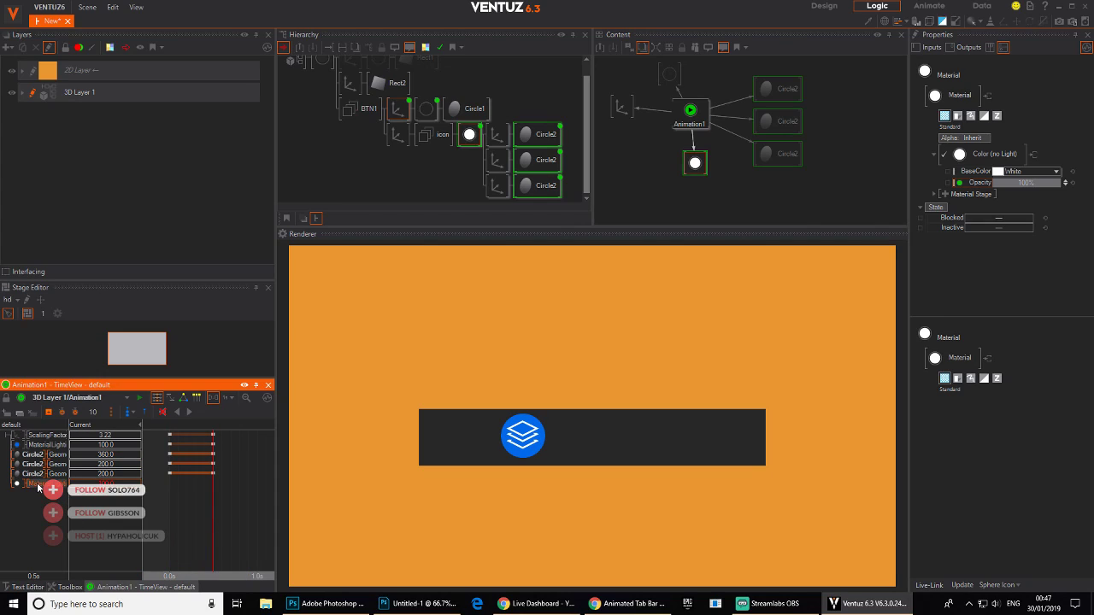
pyautogui.click(172, 516)
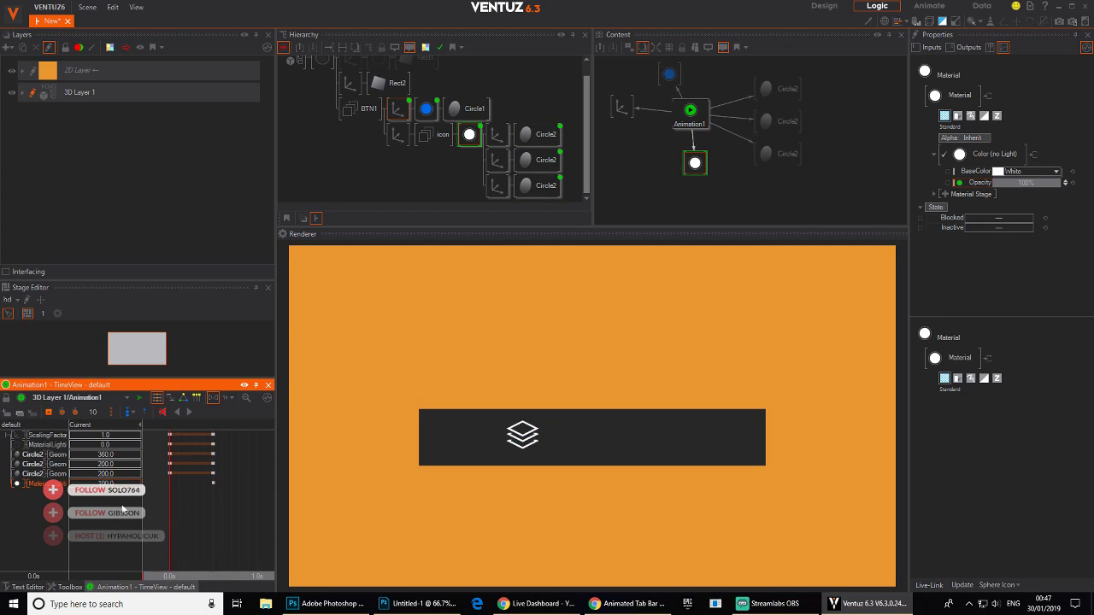
pyautogui.click(213, 522)
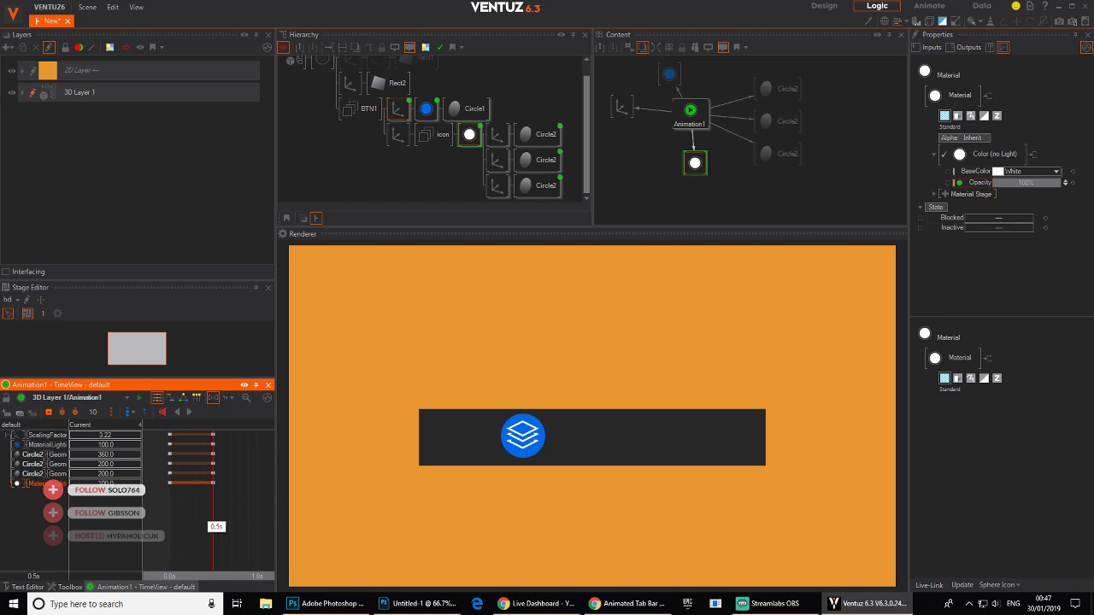
pyautogui.click(257, 523)
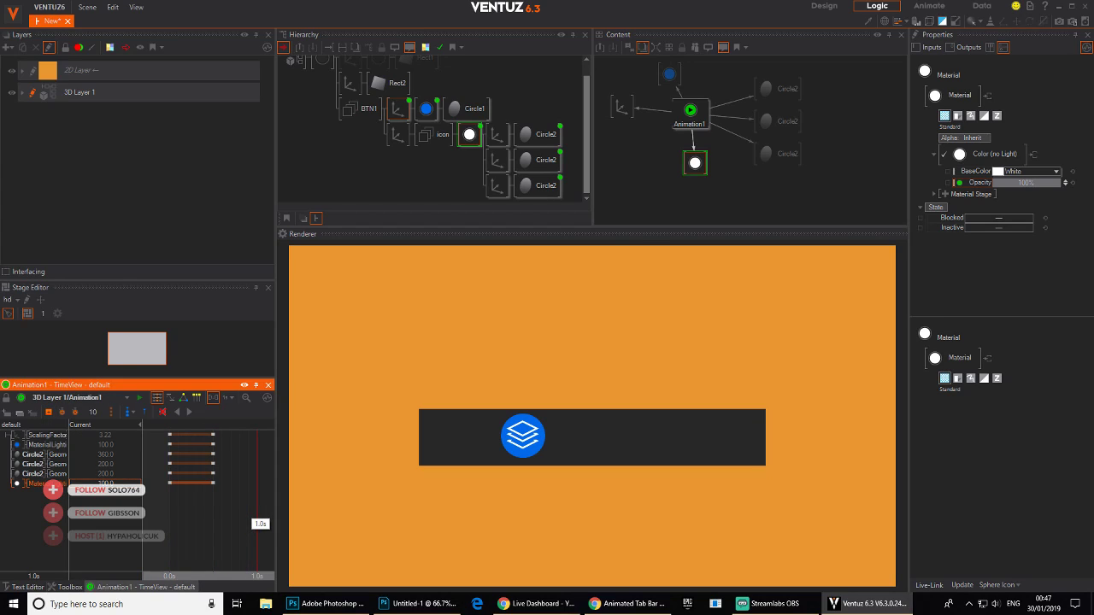
pyautogui.click(48, 412)
# - Move the middle and last icon opacity keys to 0.3 s and 0.7 s, and set the middle key's value to 0
pyautogui.moveTo(218, 489); pyautogui.dragTo(191, 485)
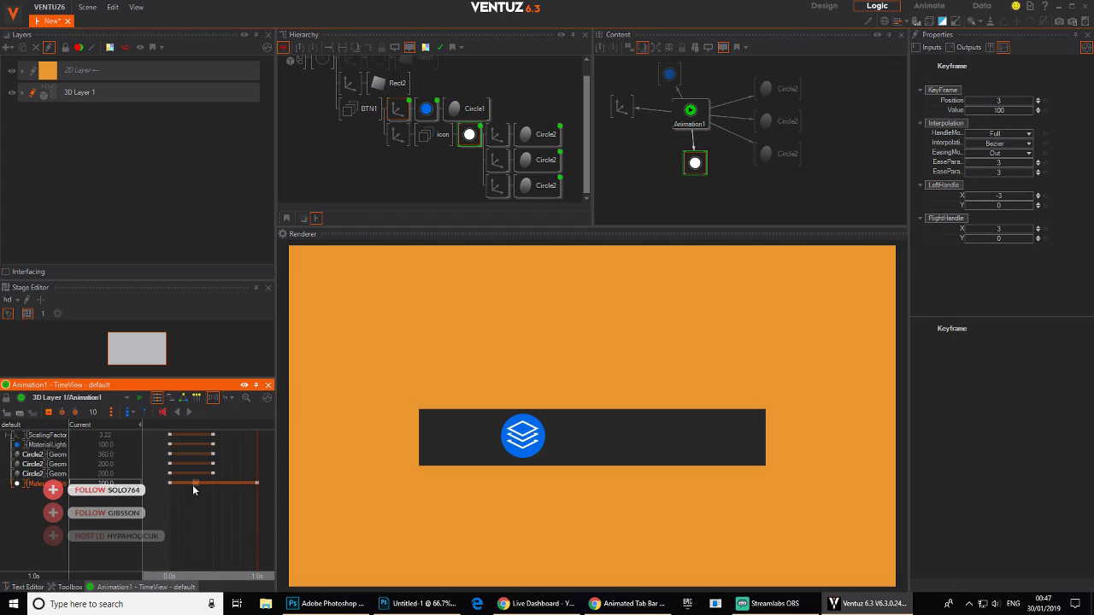
pyautogui.moveTo(258, 483); pyautogui.dragTo(238, 484)
pyautogui.moveTo(175, 507); pyautogui.dragTo(258, 510)
pyautogui.doubleClick(114, 485)
pyautogui.write('0')
pyautogui.press('Return')
# - Add keyframes at 1.0 s to the Angle channels of all three Circle2 nodes
pyautogui.click(31, 454)
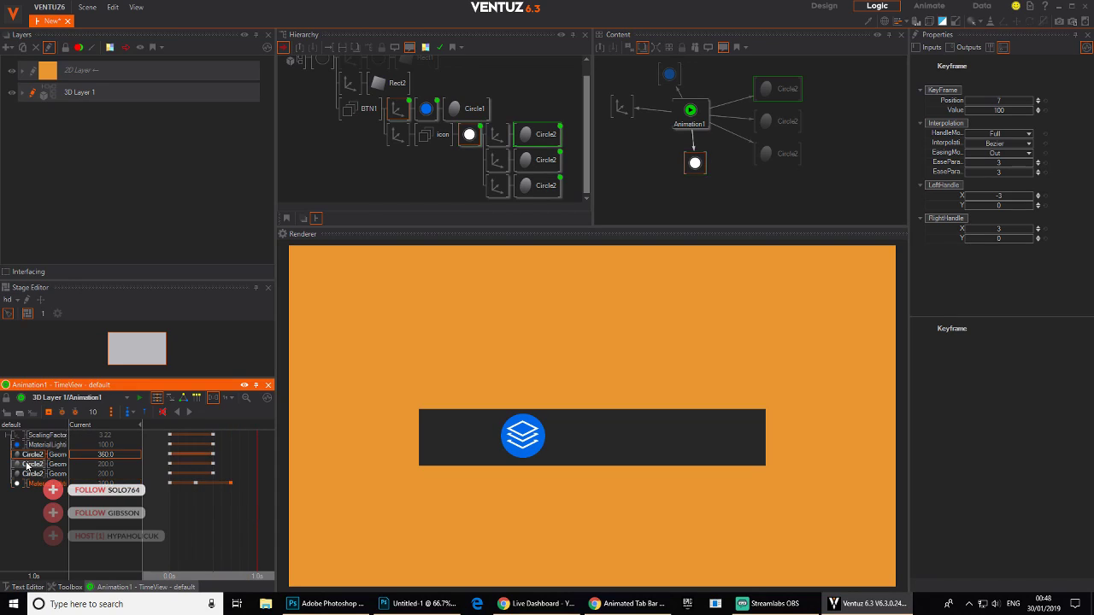
pyautogui.keyDown('shift'); pyautogui.click(31, 473); pyautogui.keyUp('shift')
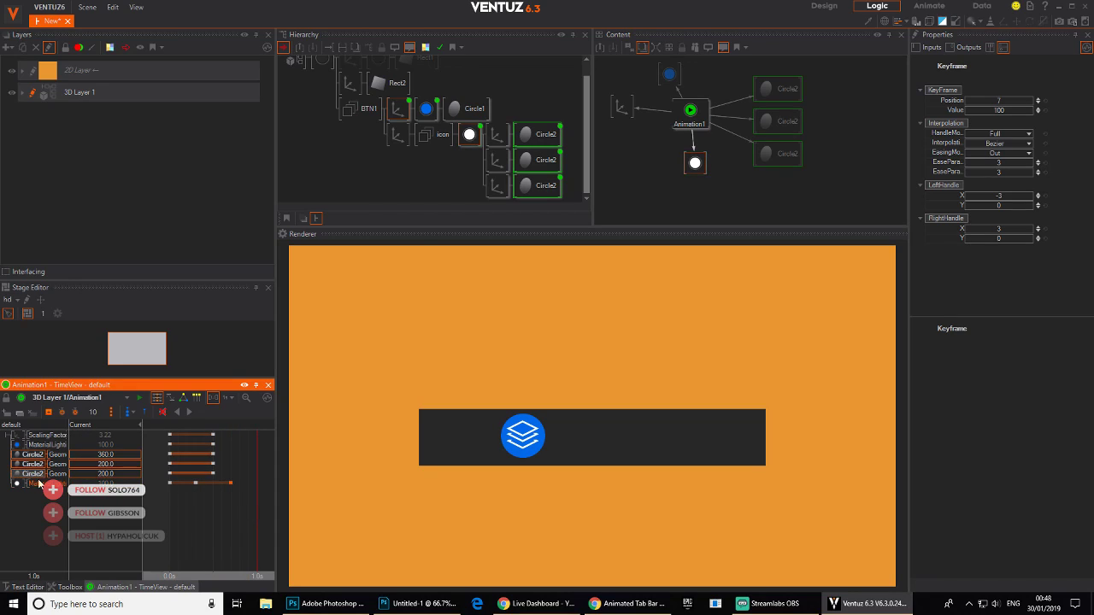
pyautogui.click(49, 413)
# - Set the Angle keys of all three Circle2 nodes to 0 at 0.5 s
pyautogui.moveTo(252, 518); pyautogui.dragTo(213, 518)
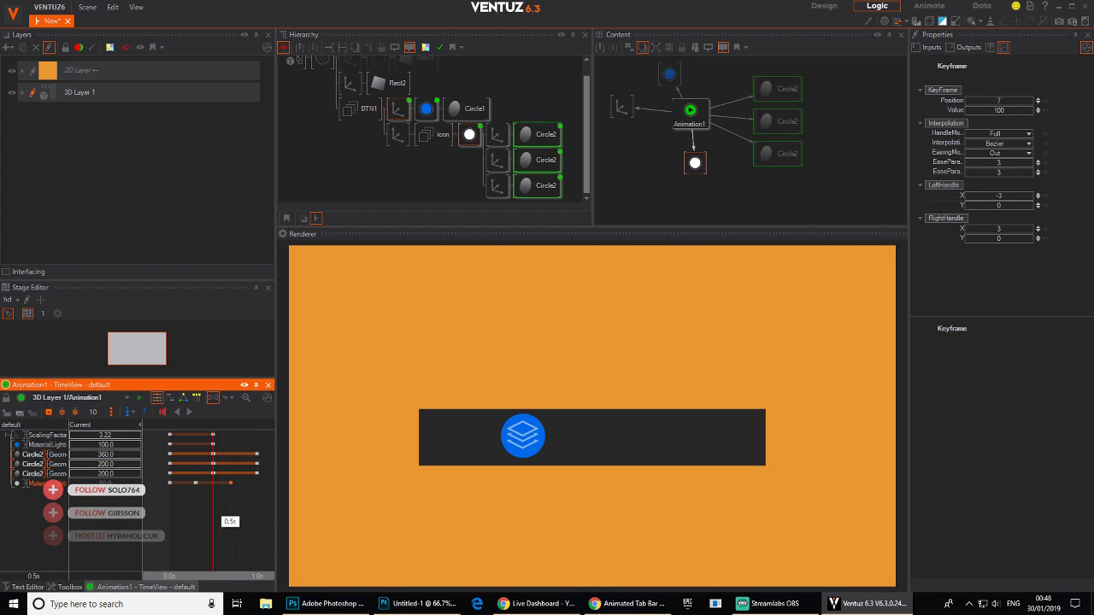
pyautogui.click(110, 457)
pyautogui.write('0')
pyautogui.press('Return')
pyautogui.click(111, 465)
pyautogui.write('0')
pyautogui.press('Return')
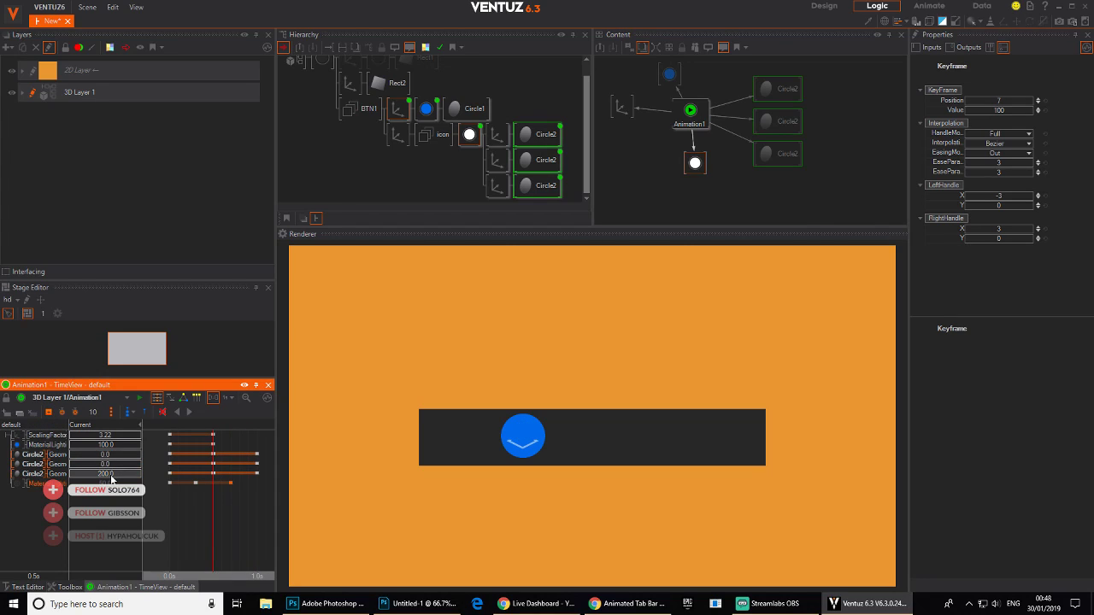
pyautogui.click(110, 475)
pyautogui.write('0')
pyautogui.press('Return')
# - Retime the icon's first two opacity keys to 0.2 s and 0.4 s, and set the button circle's ScalingFactor to 1.48 at 0.0 s
pyautogui.moveTo(220, 528); pyautogui.dragTo(175, 515)
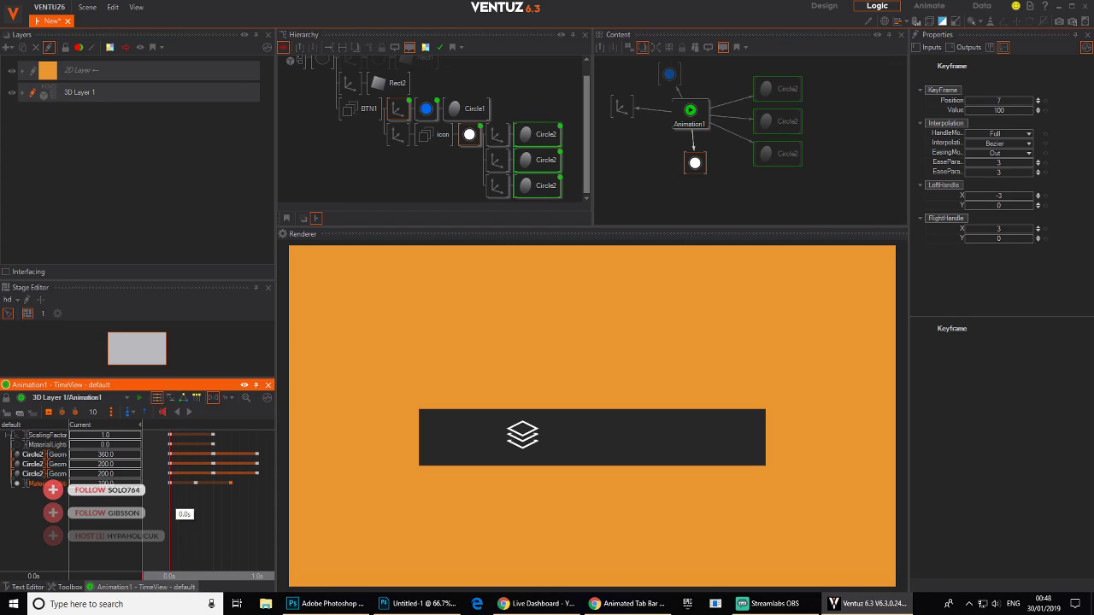
pyautogui.moveTo(175, 514)
pyautogui.mouseDown()
pyautogui.moveTo(311, 503)
pyautogui.moveTo(170, 514)
pyautogui.moveTo(214, 512)
pyautogui.moveTo(176, 513)
pyautogui.moveTo(201, 523)
pyautogui.moveTo(187, 523)
pyautogui.mouseUp()
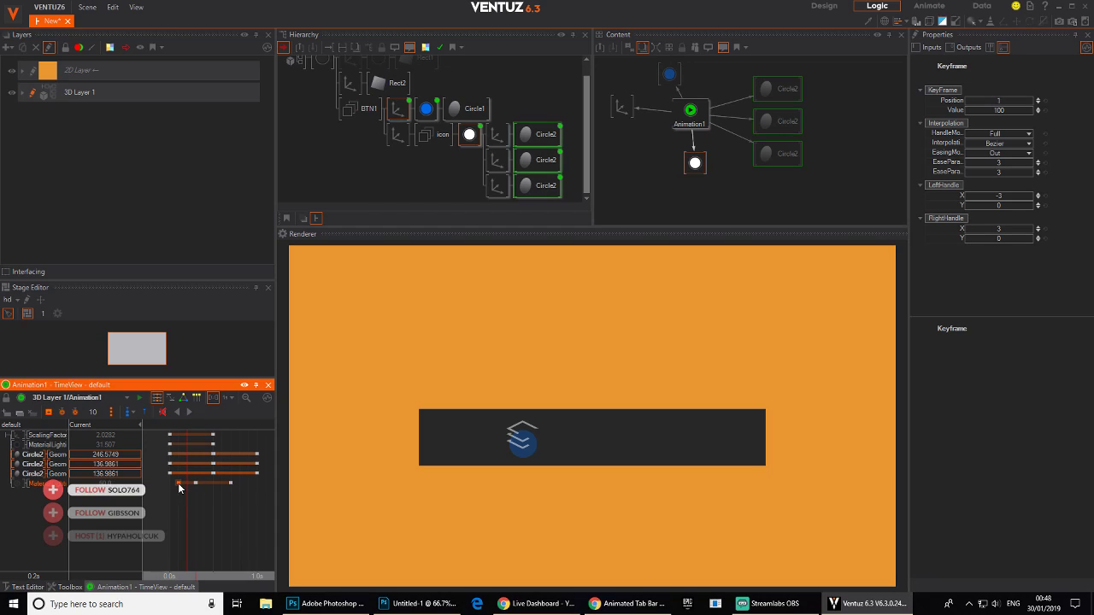
pyautogui.moveTo(195, 483); pyautogui.dragTo(197, 523)
pyautogui.moveTo(178, 484); pyautogui.dragTo(169, 523)
# - Play the button animation forwards and backwards, and return the time to 0.0 s
pyautogui.click(189, 413)
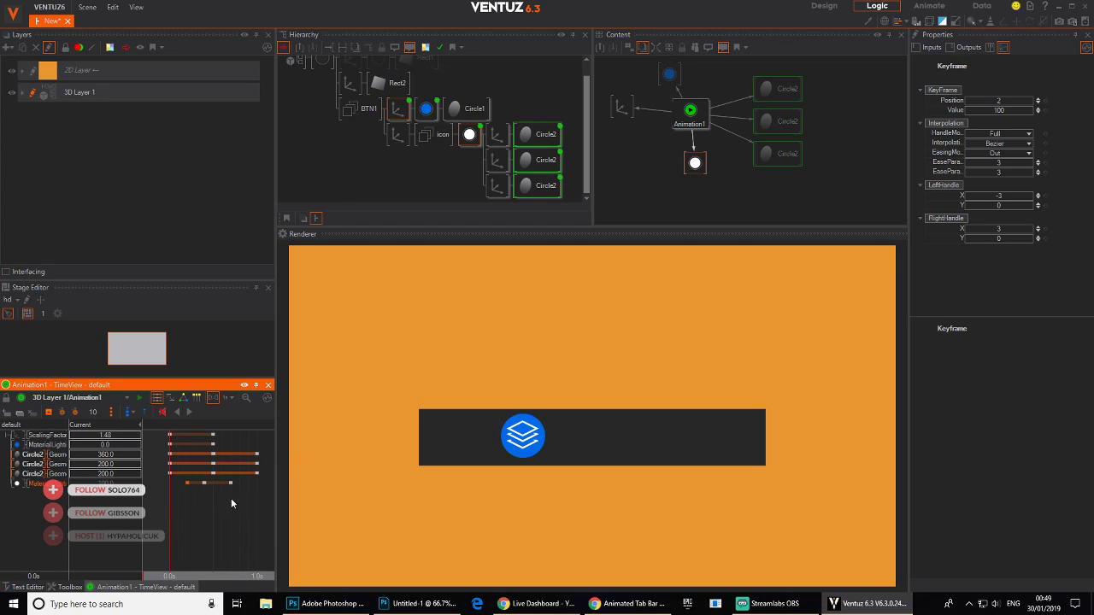
pyautogui.click(175, 413)
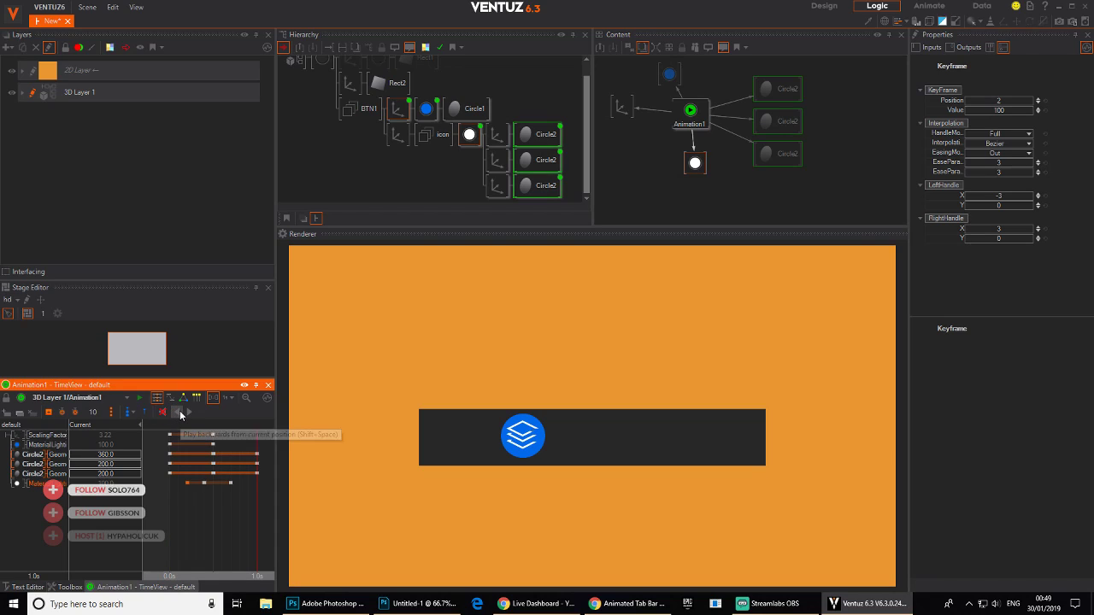
pyautogui.moveTo(205, 510); pyautogui.dragTo(168, 520, button='right')
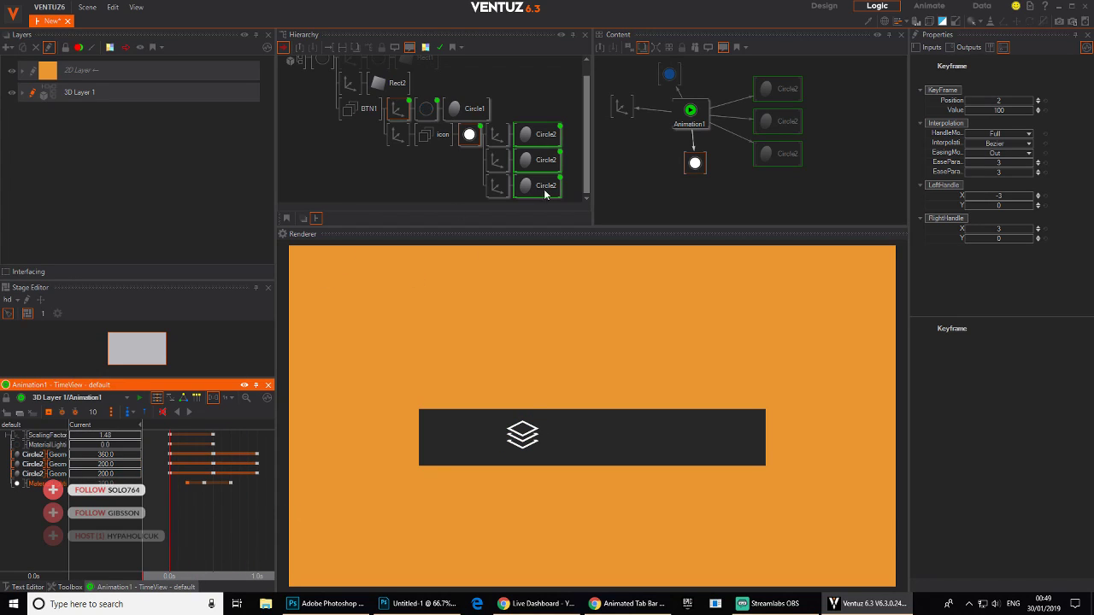
# - Convert the BTN1 group into a Hierarchy Container and open it
pyautogui.click(366, 112)
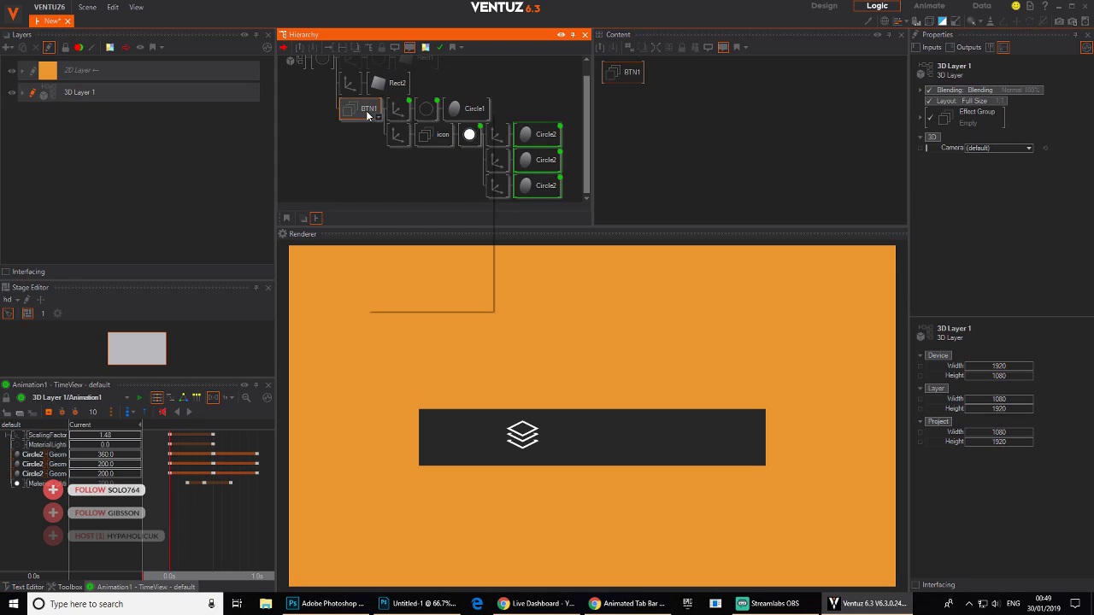
pyautogui.rightClick(367, 111)
pyautogui.click(403, 225)
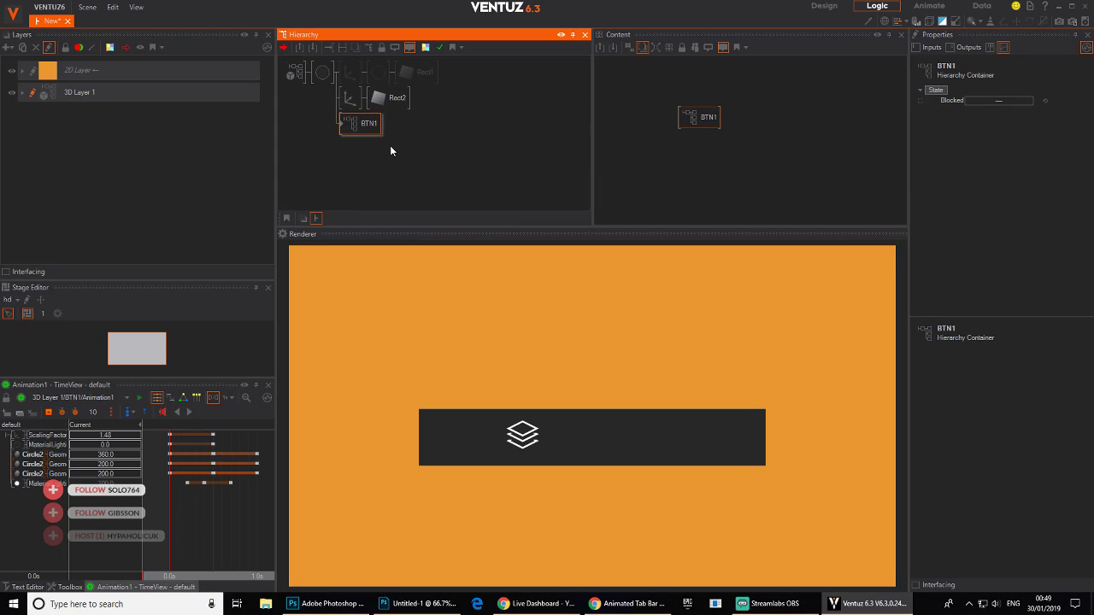
pyautogui.doubleClick(342, 126)
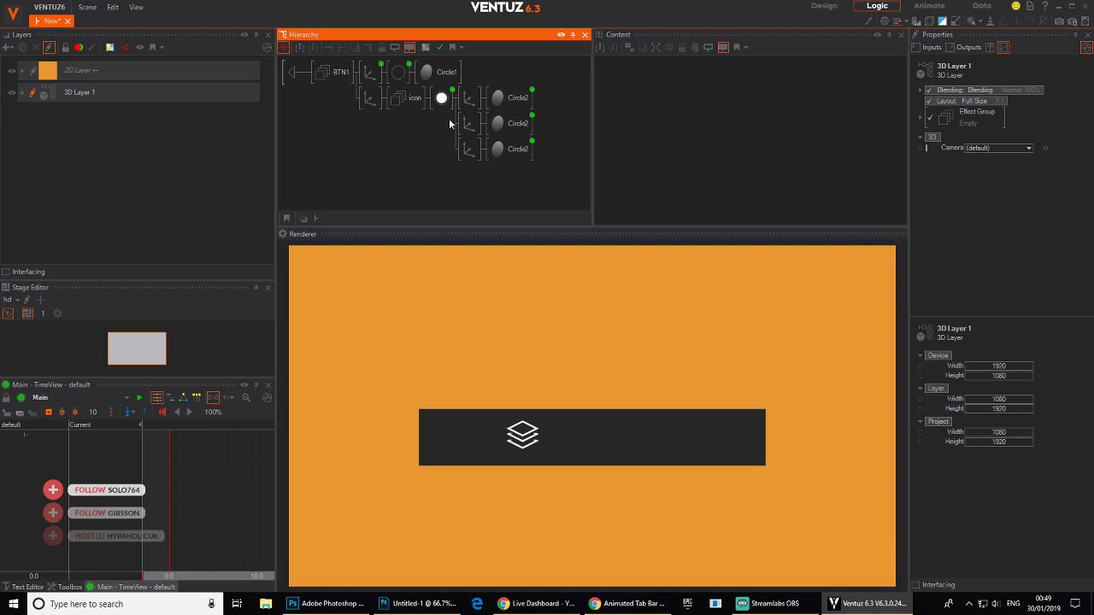
# - Reopen BTN1's Animation1 timeline and add animation states at 0.0 s and 1.0 s
pyautogui.click(397, 74)
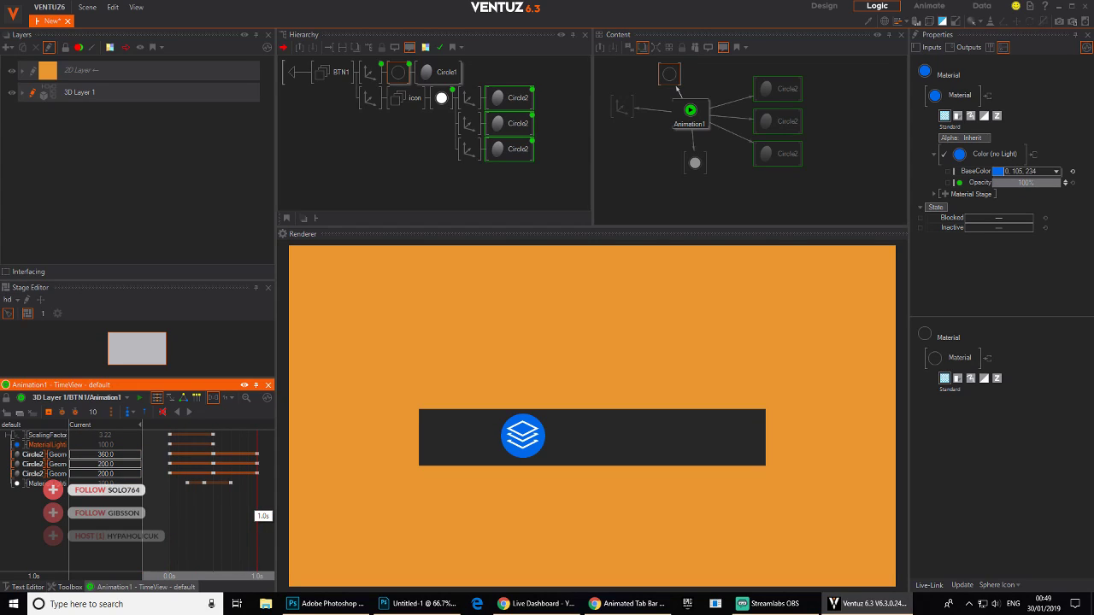
pyautogui.moveTo(221, 515); pyautogui.dragTo(171, 536)
pyautogui.press('s')
pyautogui.press('s')
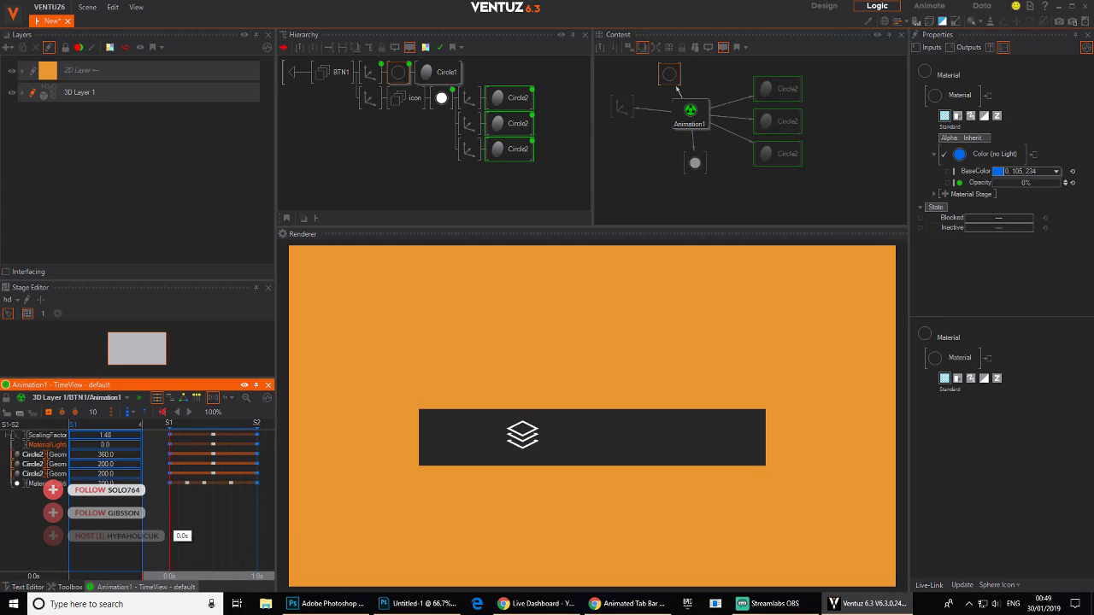
# - Test Animation1's state machine by repeatedly triggering Next and Prev to run the button animation in both directions
pyautogui.click(690, 112)
pyautogui.click(970, 164)
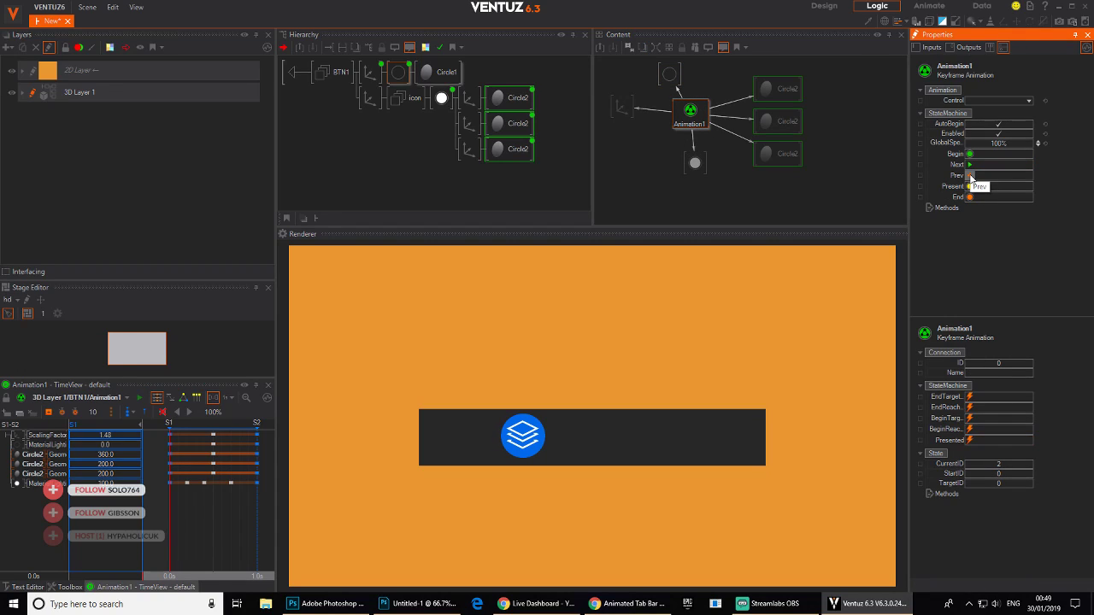
pyautogui.click(970, 176)
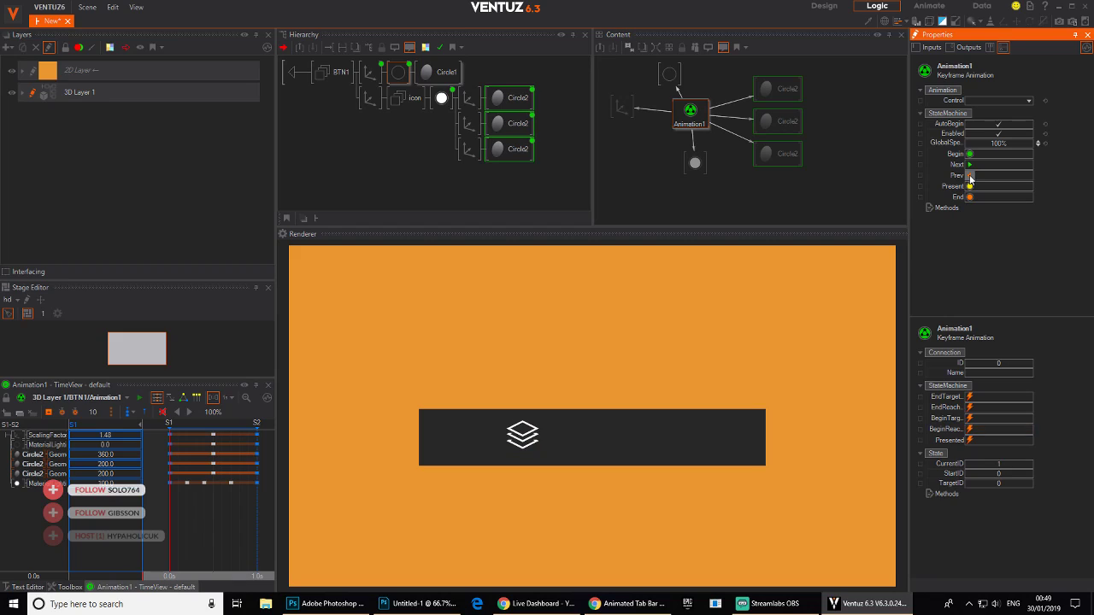
pyautogui.click(971, 165)
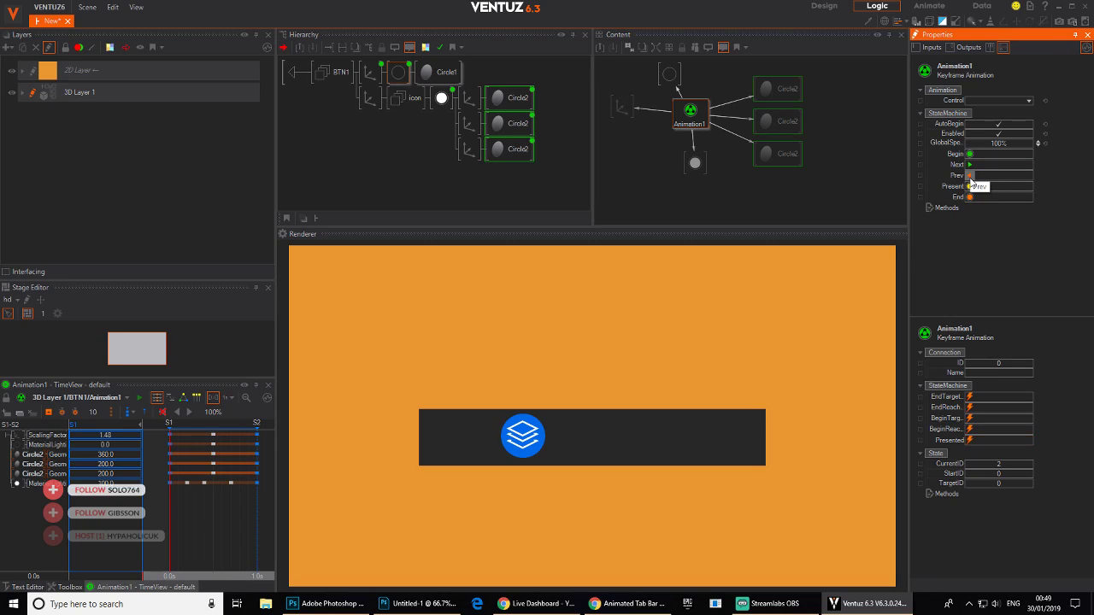
pyautogui.click(970, 175)
pyautogui.click(971, 165)
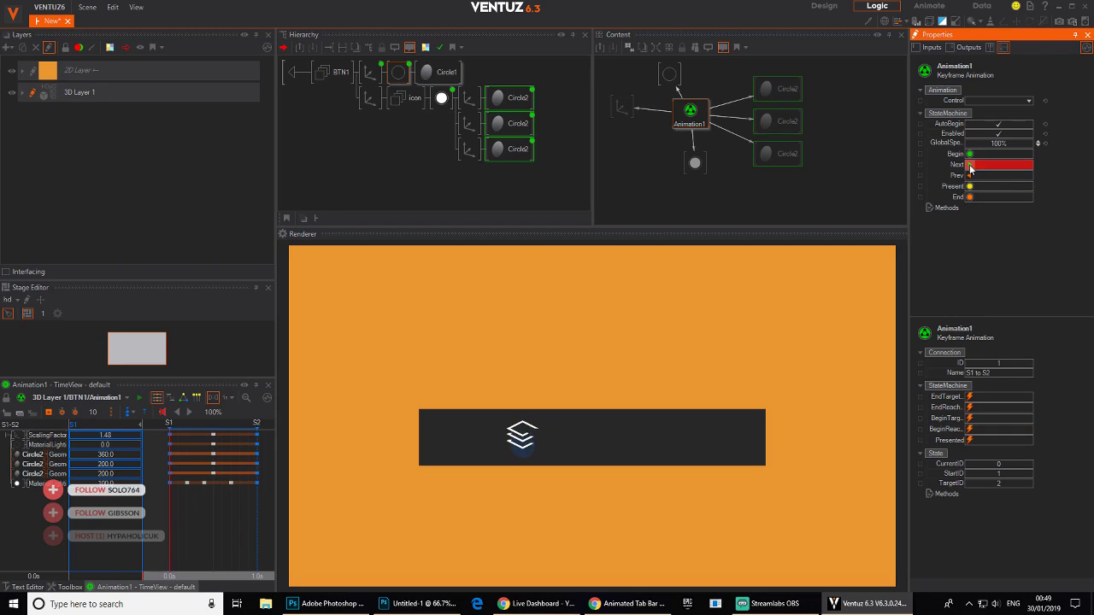
pyautogui.click(971, 175)
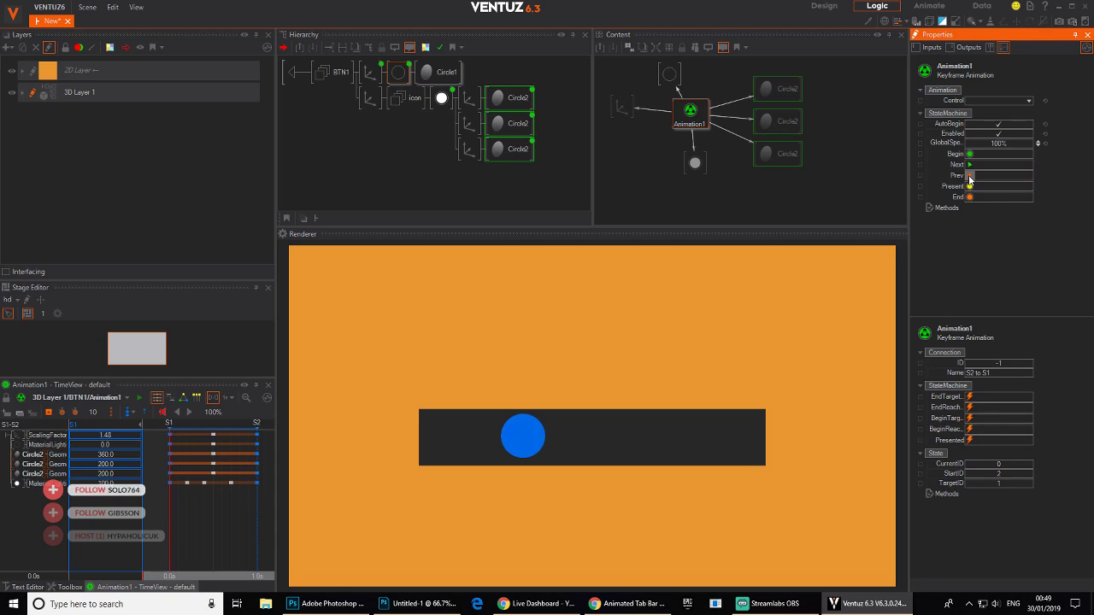
pyautogui.click(970, 165)
pyautogui.click(970, 175)
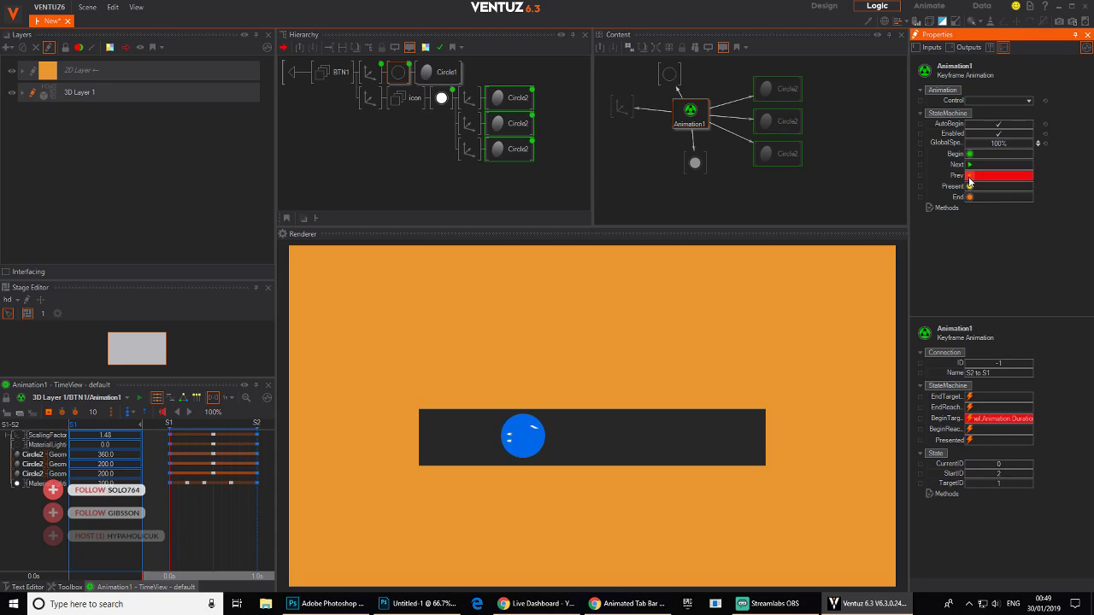
# - Trigger Next once more, expose Animation1's Next and Prev on the BTN1 container, and return to the parent hierarchy
pyautogui.click(970, 165)
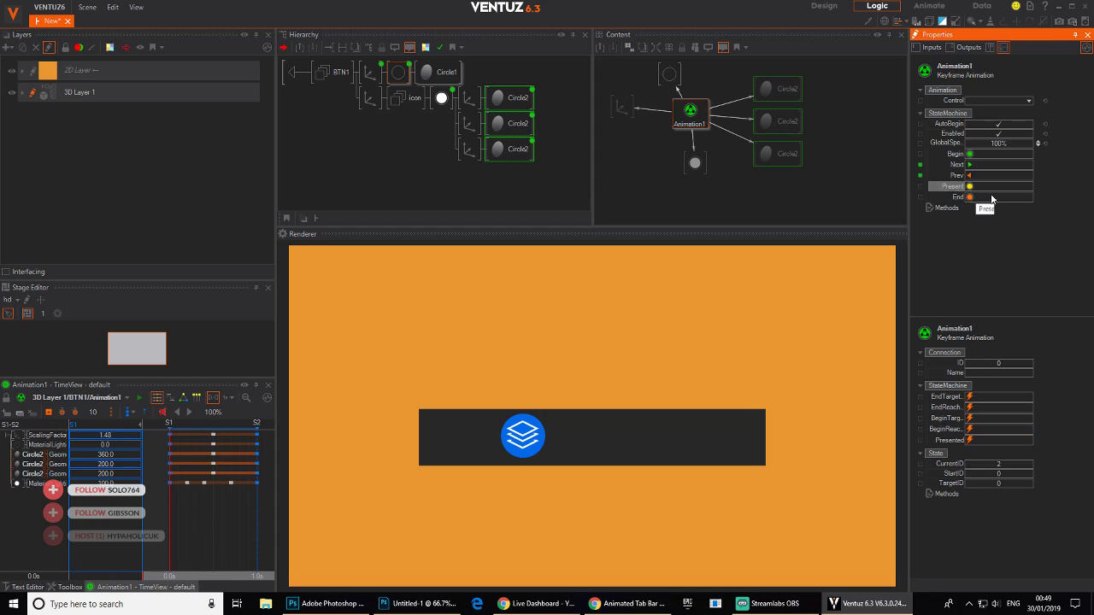
pyautogui.click(311, 92)
pyautogui.click(297, 71)
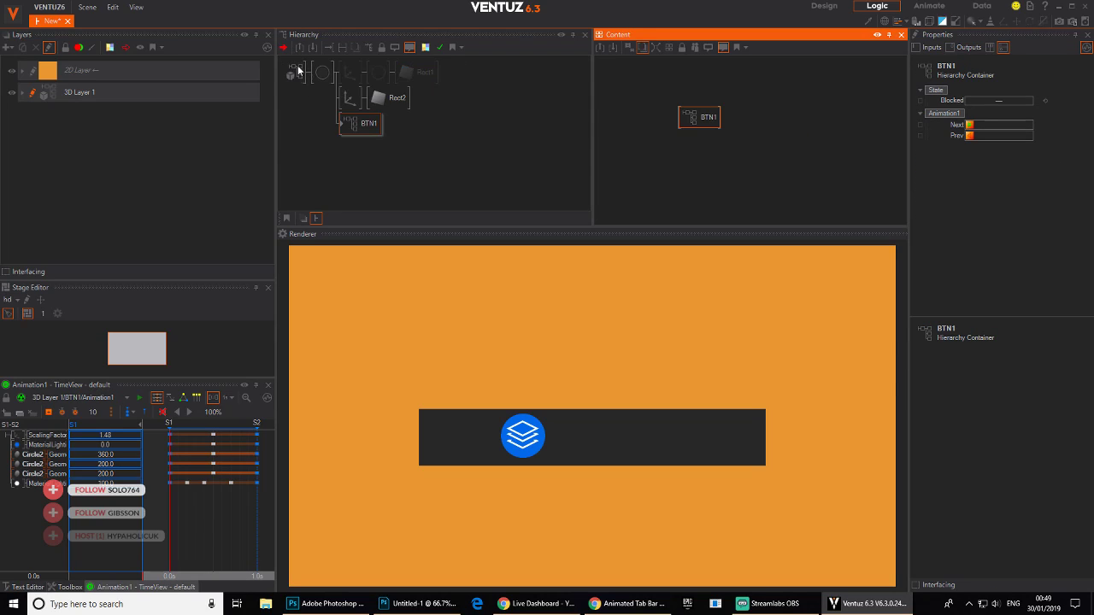
# - Try duplicating the BTN1 container directly below itself
pyautogui.click(356, 133)
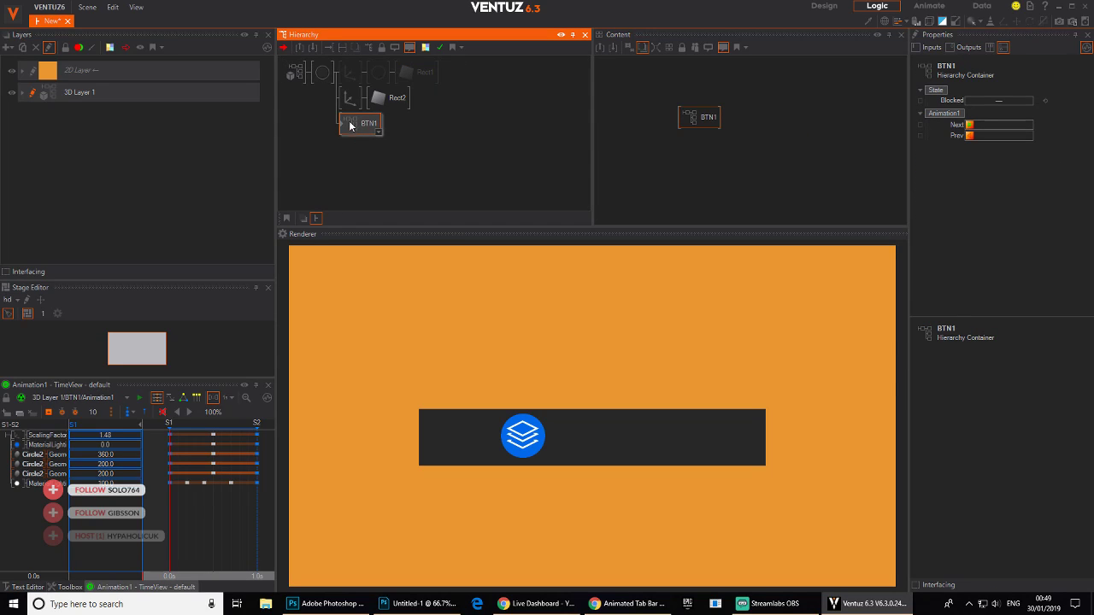
pyautogui.keyDown('ctrl'); pyautogui.moveTo(350, 126); pyautogui.dragTo(354, 135); pyautogui.keyUp('ctrl')
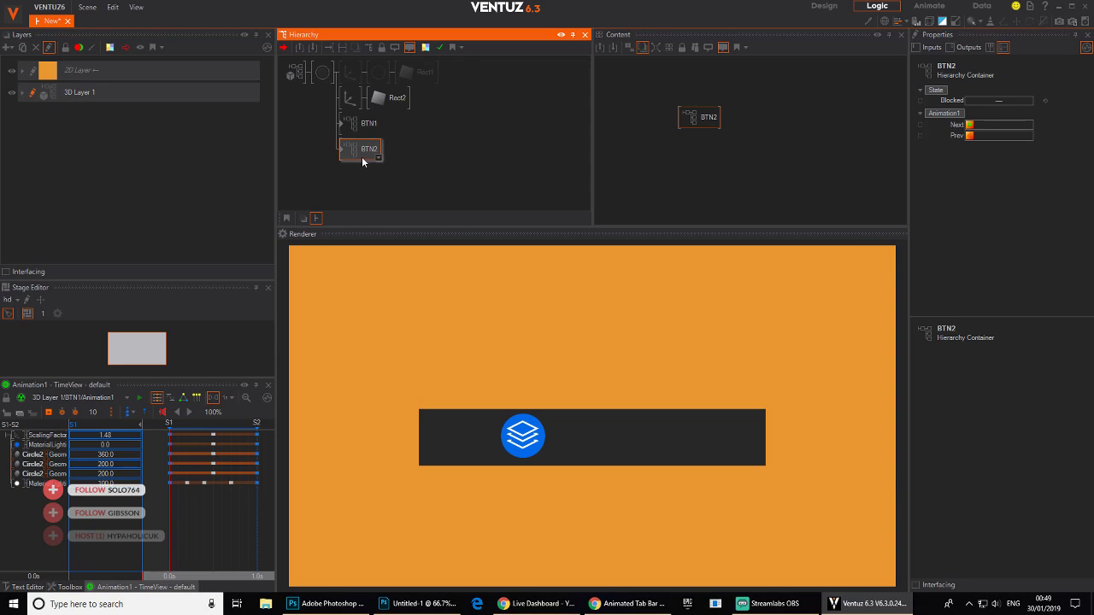
# - Open BTN1 and insert a Touch Button node between the BTN1 group and its axes
pyautogui.doubleClick(341, 123)
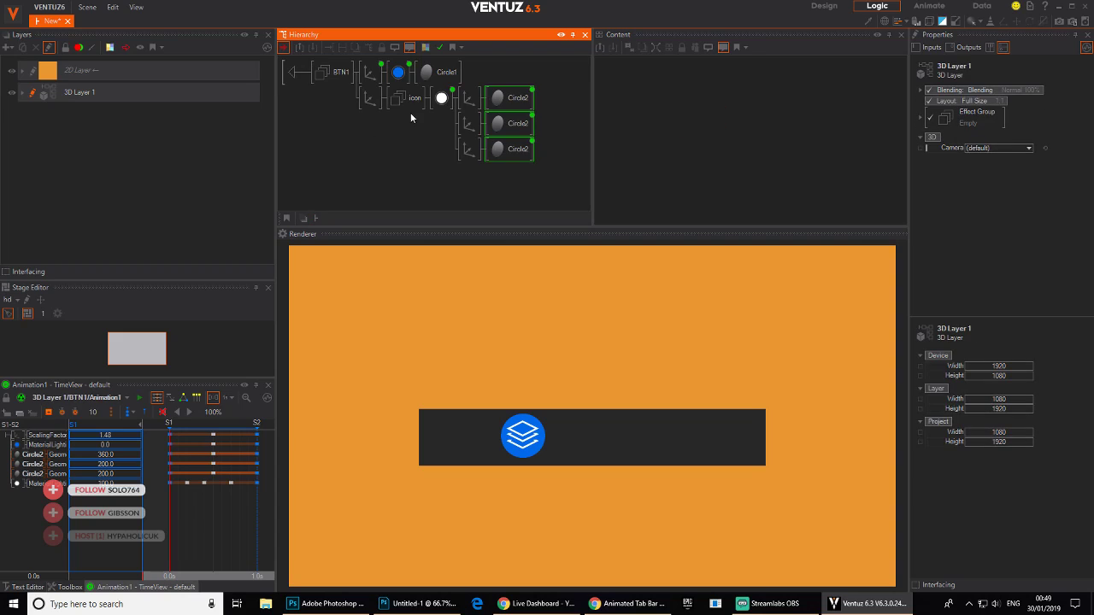
pyautogui.click(384, 142)
pyautogui.write('TOUCH')
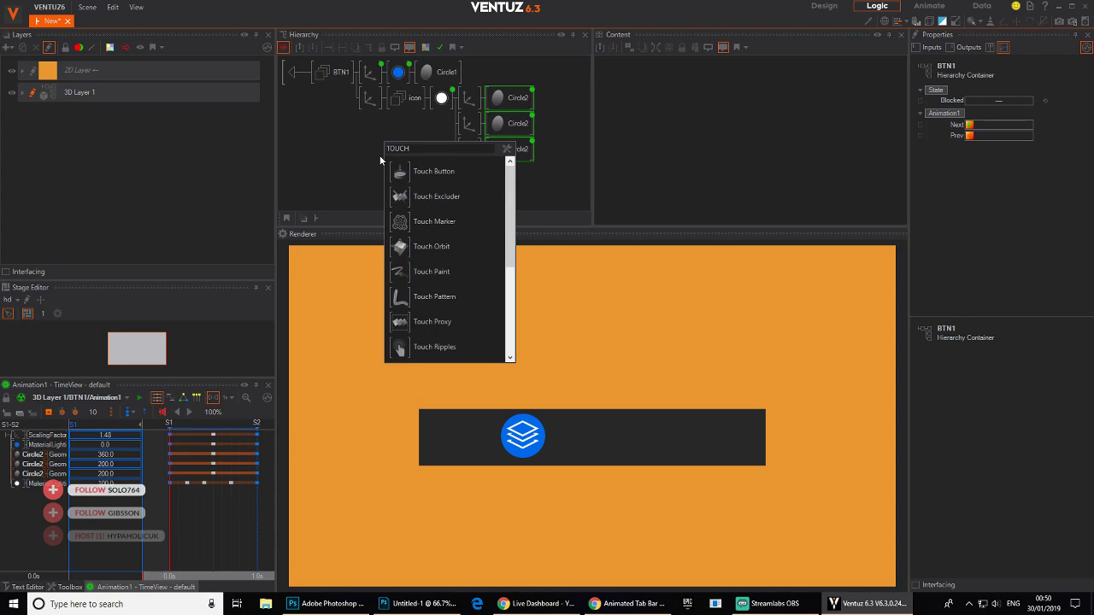
pyautogui.moveTo(432, 171); pyautogui.dragTo(376, 145)
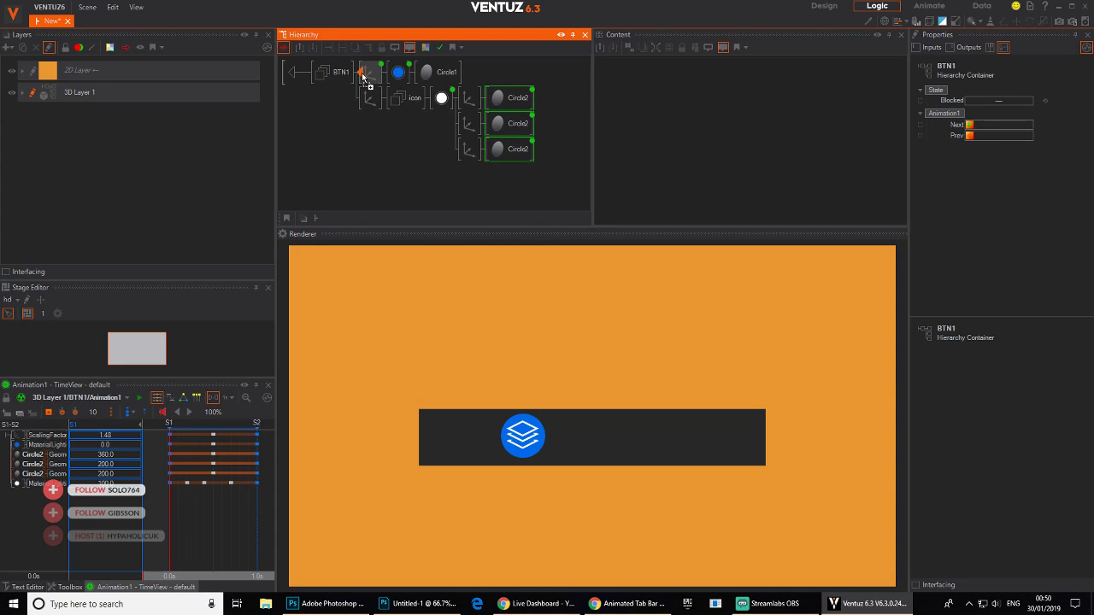
pyautogui.moveTo(363, 77); pyautogui.dragTo(361, 73)
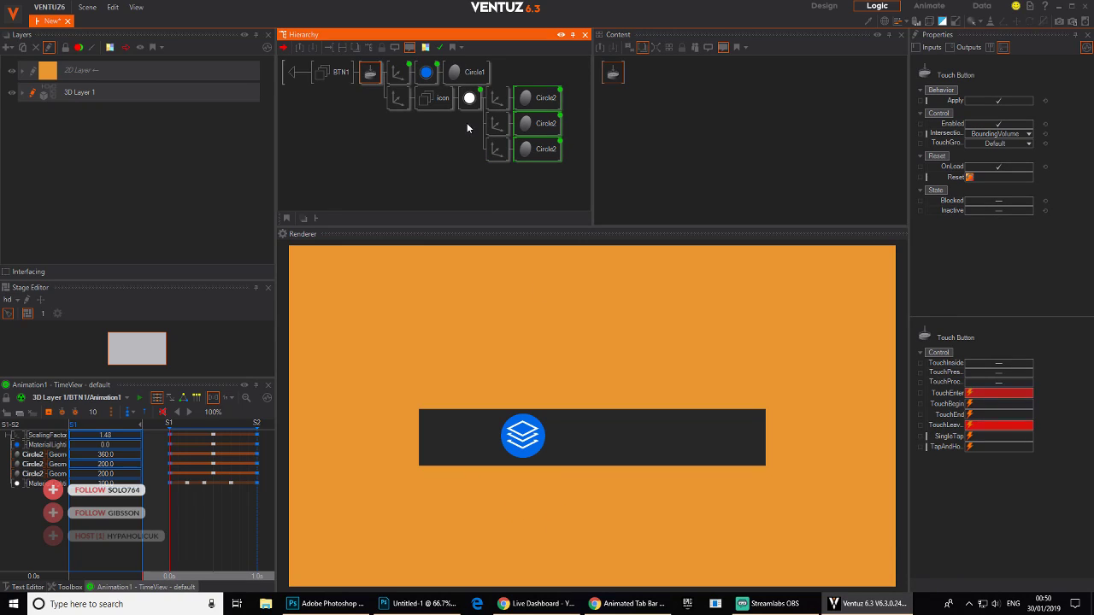
# - Show the Touch Button together with Animation1's node graph and place it just below and beside Animation1
pyautogui.click(407, 76)
pyautogui.moveTo(613, 73); pyautogui.dragTo(630, 157)
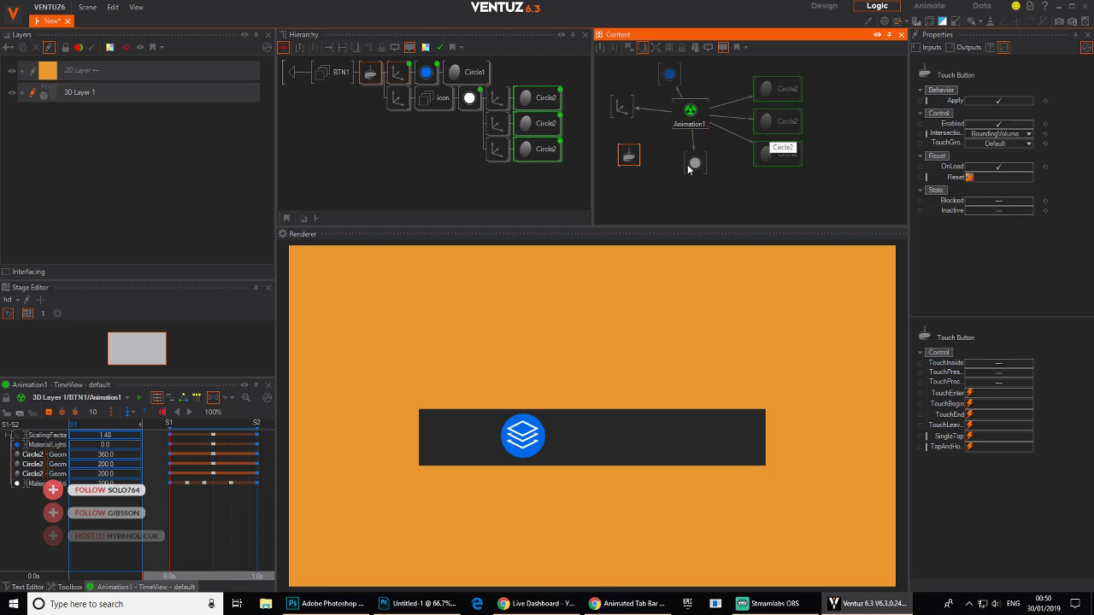
pyautogui.click(690, 111)
pyautogui.click(628, 159)
pyautogui.click(694, 112)
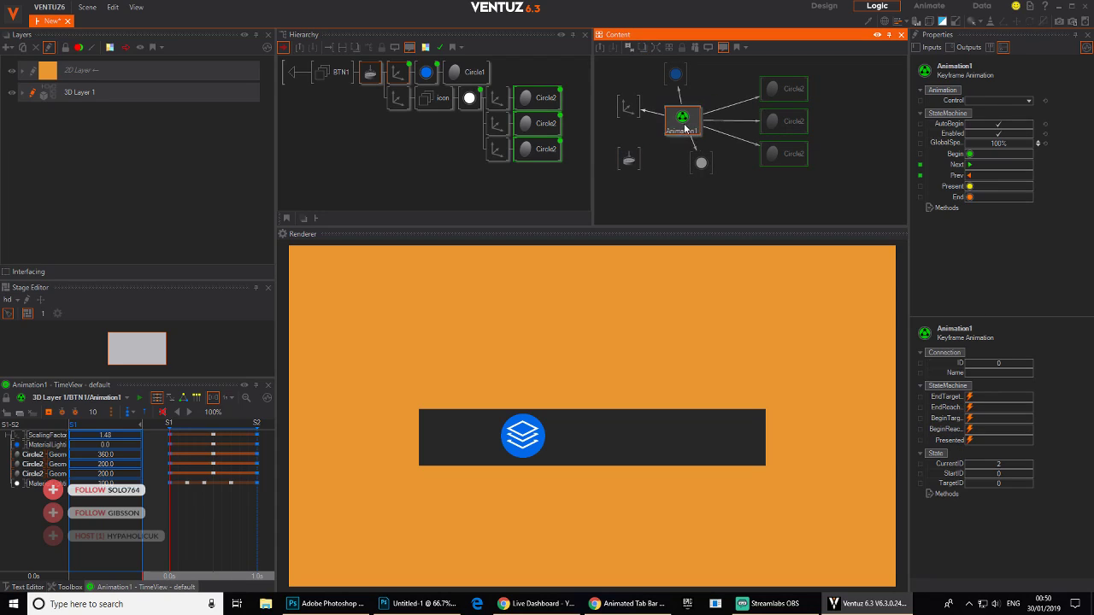
pyautogui.moveTo(636, 161)
pyautogui.mouseDown()
pyautogui.moveTo(662, 165)
pyautogui.moveTo(649, 165)
pyautogui.mouseUp()
pyautogui.click(687, 129)
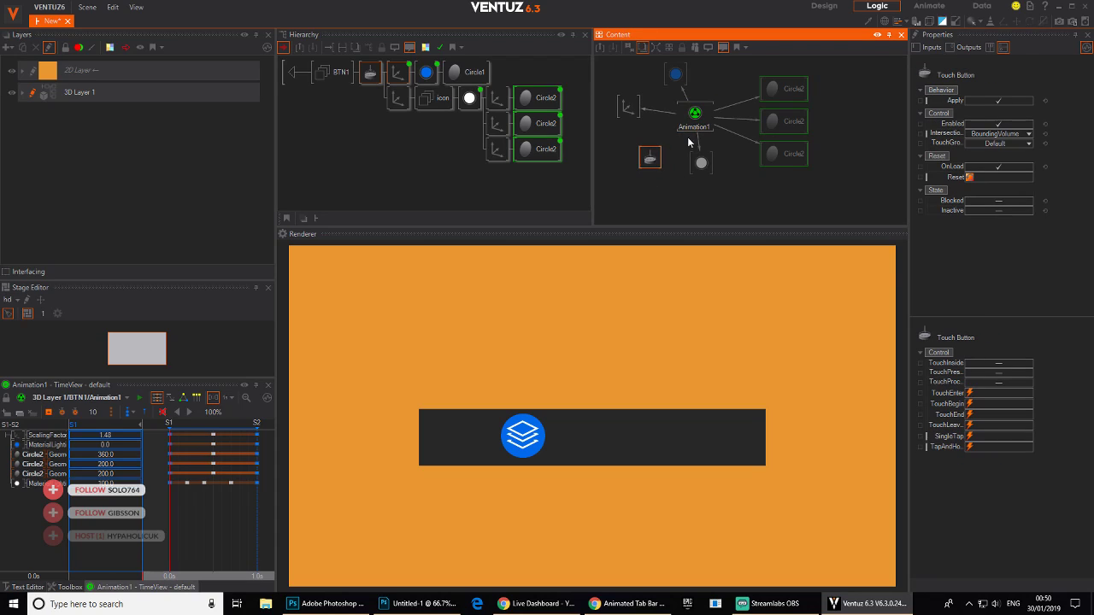
# - Trigger Animation1's Next and Prev once each to check both directions
pyautogui.click(693, 126)
pyautogui.click(971, 166)
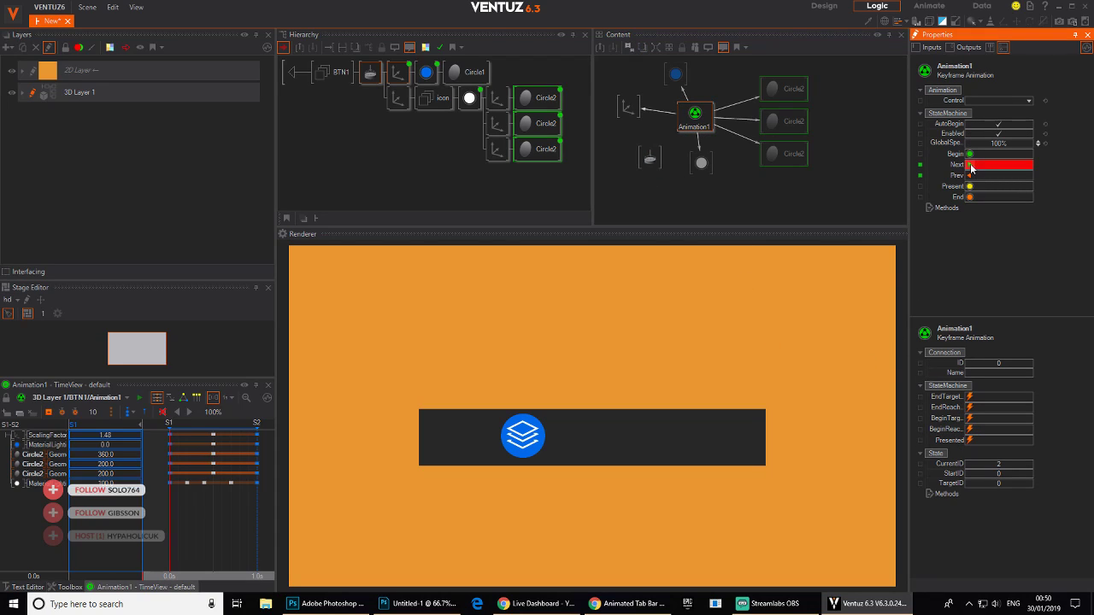
pyautogui.click(971, 175)
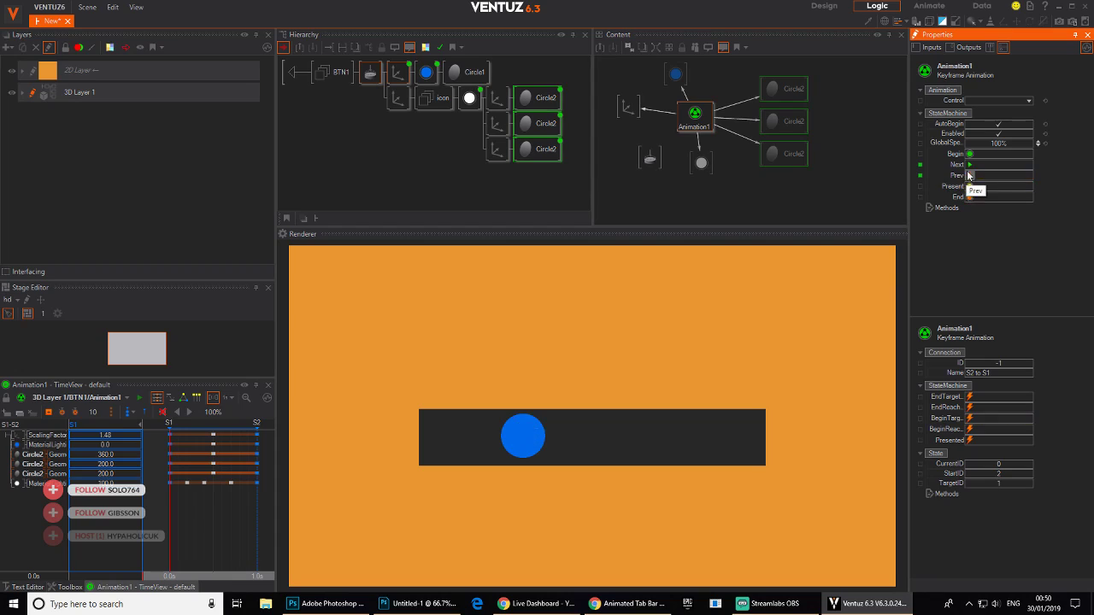
# - Bind the Touch Button's SingleTap event to Animation1's Next
pyautogui.rightClick(651, 159)
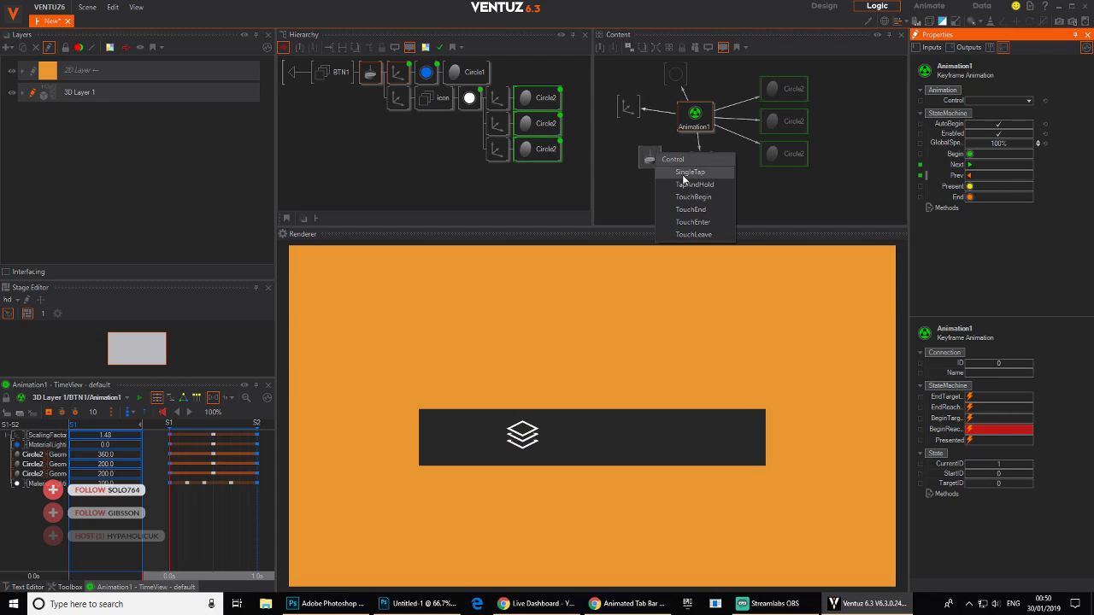
pyautogui.click(655, 160)
pyautogui.moveTo(656, 160); pyautogui.dragTo(647, 160)
pyautogui.click(690, 122)
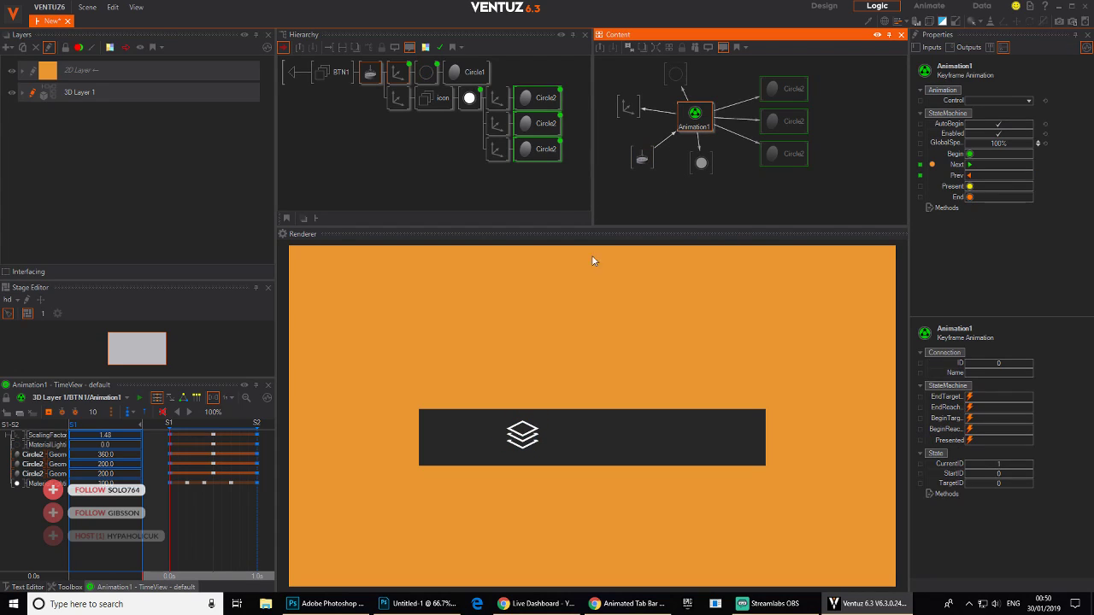
# - Expose the Touch Button's SingleTap event on the container and tap the rendered button to test it
pyautogui.click(642, 159)
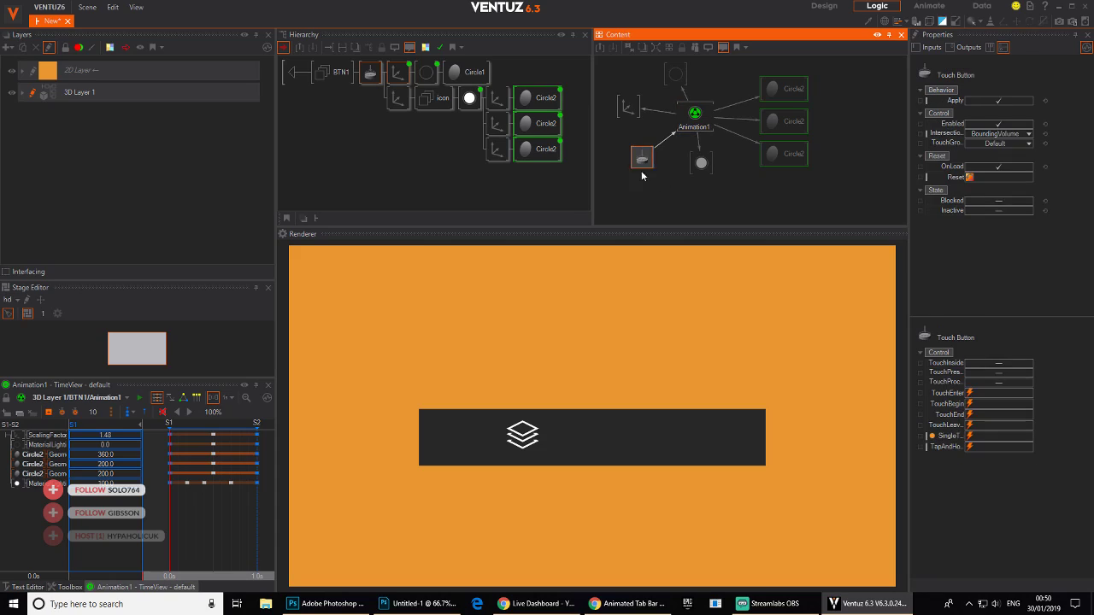
pyautogui.click(921, 436)
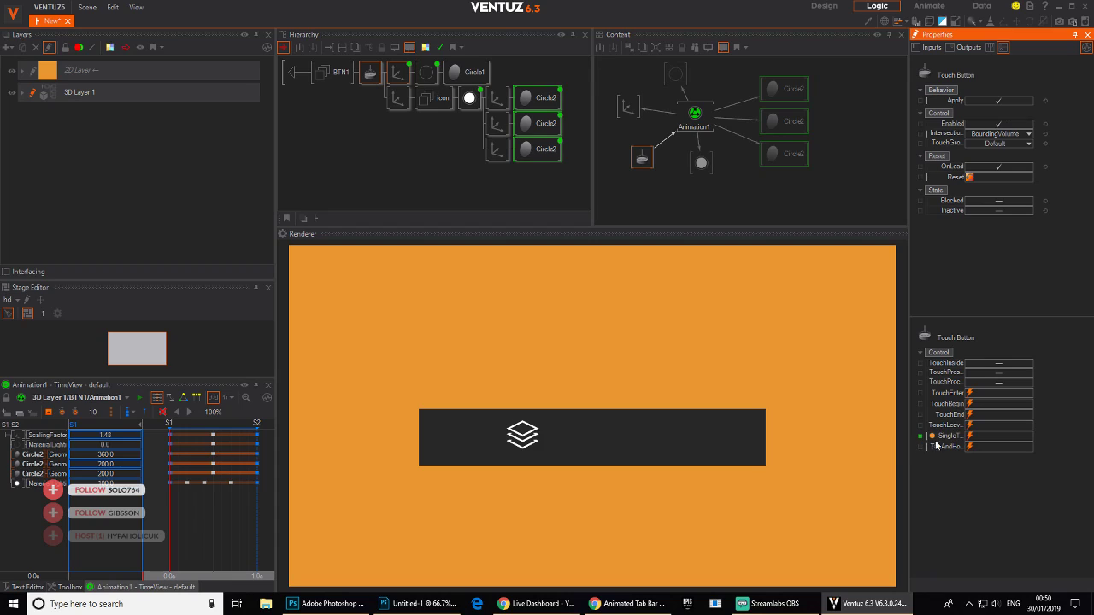
pyautogui.click(519, 447)
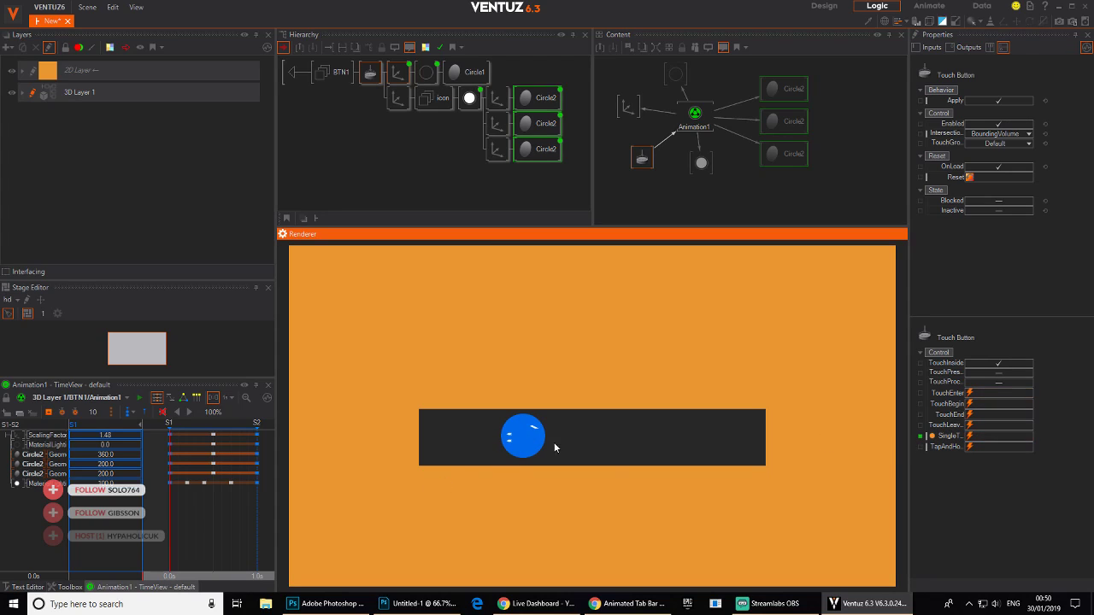
# - Return to the parent hierarchy and duplicate BTN1 three times to make BTN2, BTN3 and BTN4
pyautogui.click(296, 72)
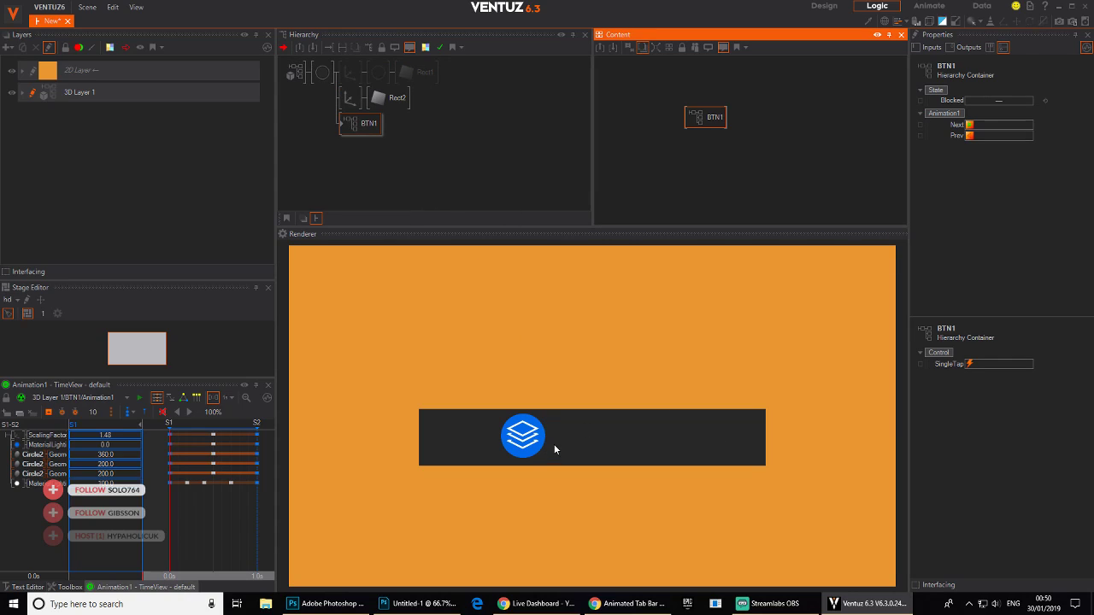
pyautogui.click(357, 126)
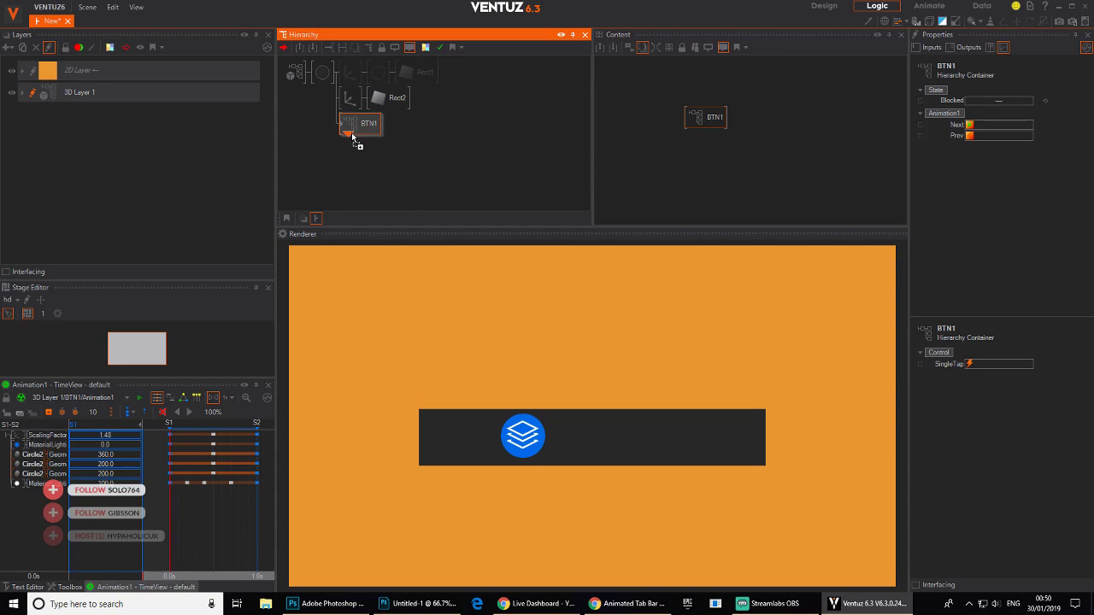
pyautogui.keyDown('ctrl'); pyautogui.moveTo(353, 136); pyautogui.dragTo(361, 188); pyautogui.keyUp('ctrl')
pyautogui.scroll(-1, 400, 141)
# - Insert an Arrange node in front of BTN1 in the hierarchy
pyautogui.press('Tab')
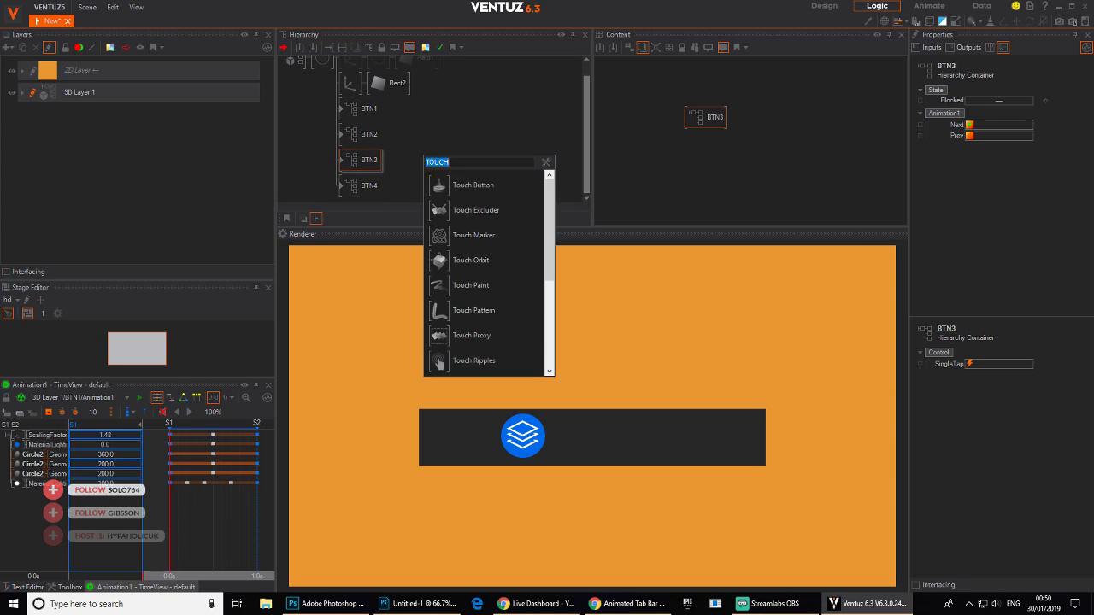
pyautogui.write('AX')
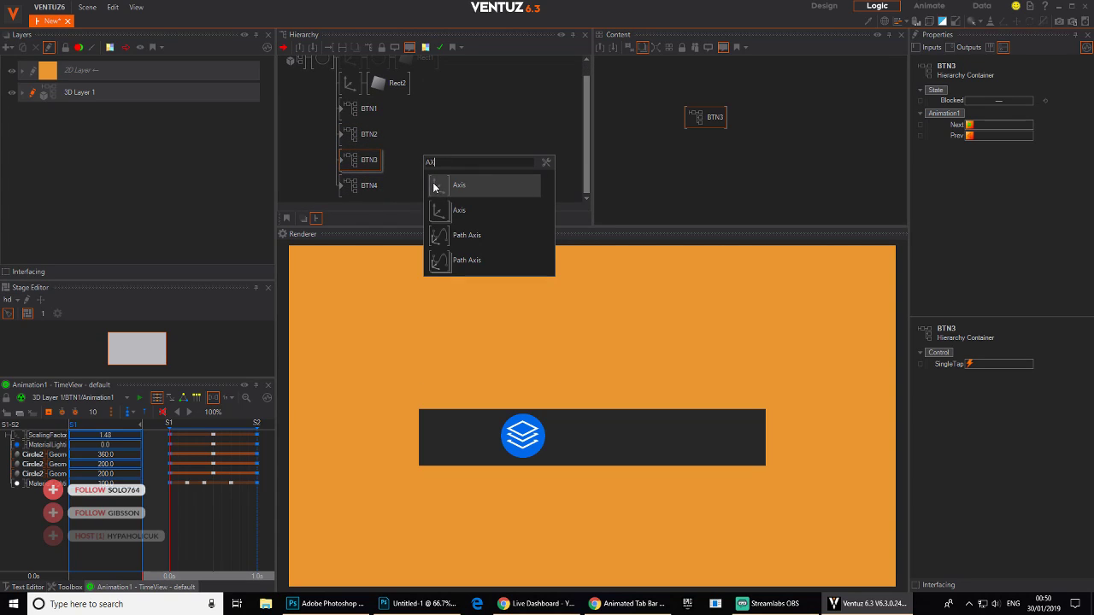
pyautogui.press('BackSpace')
pyautogui.press('BackSpace')
pyautogui.write('AR')
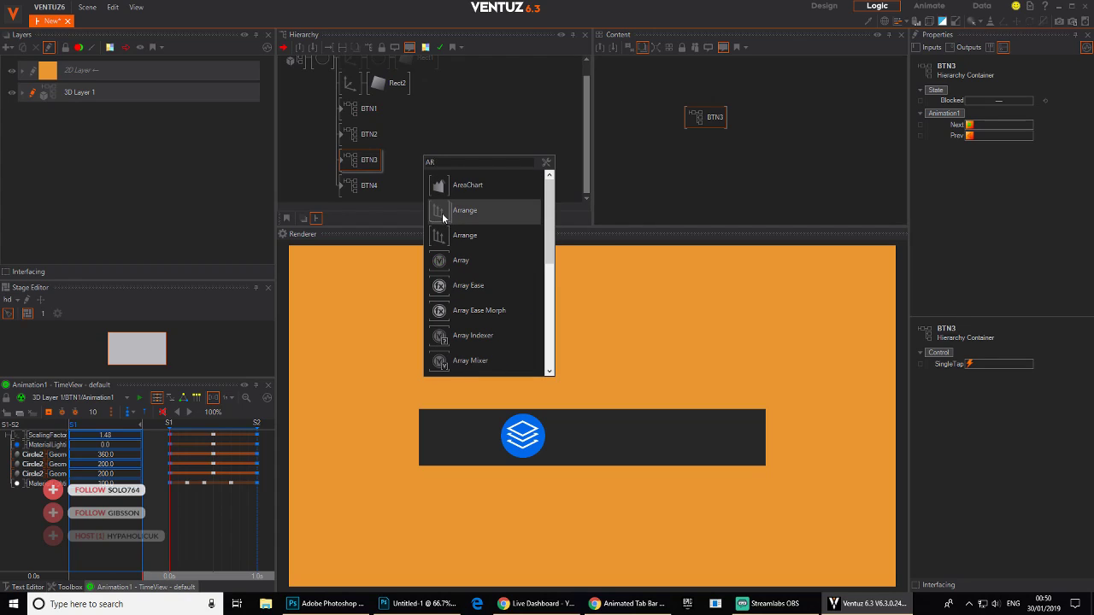
pyautogui.click(443, 210)
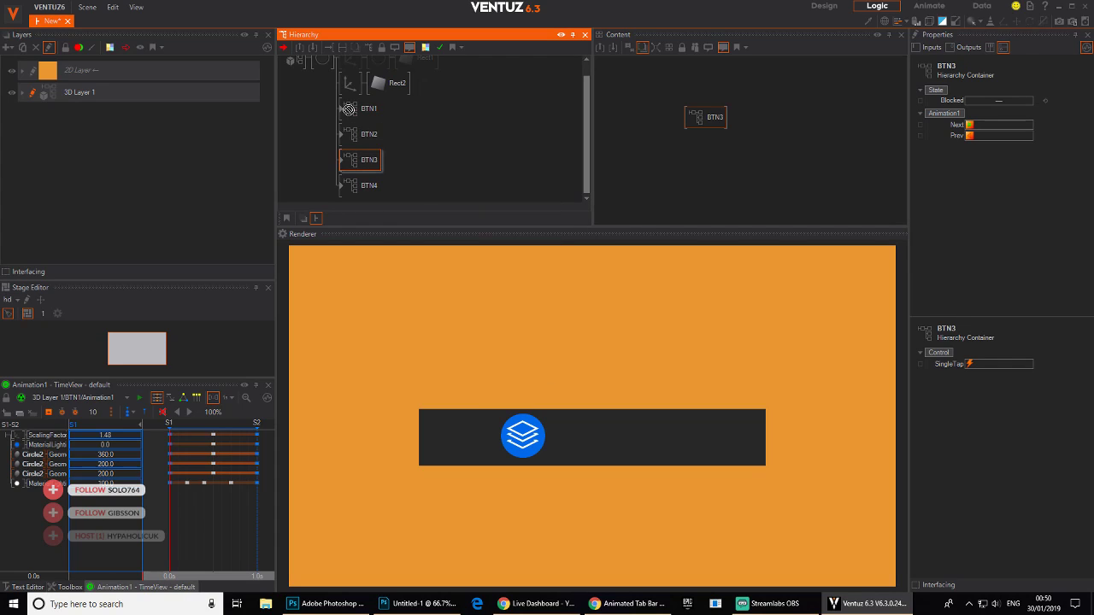
# - Move BTN2, BTN3 and BTN4 under the Arrange node alongside BTN1
pyautogui.click(366, 135)
pyautogui.keyDown('ctrl'); pyautogui.click(359, 160); pyautogui.keyUp('ctrl')
pyautogui.keyDown('ctrl'); pyautogui.click(363, 183); pyautogui.keyUp('ctrl')
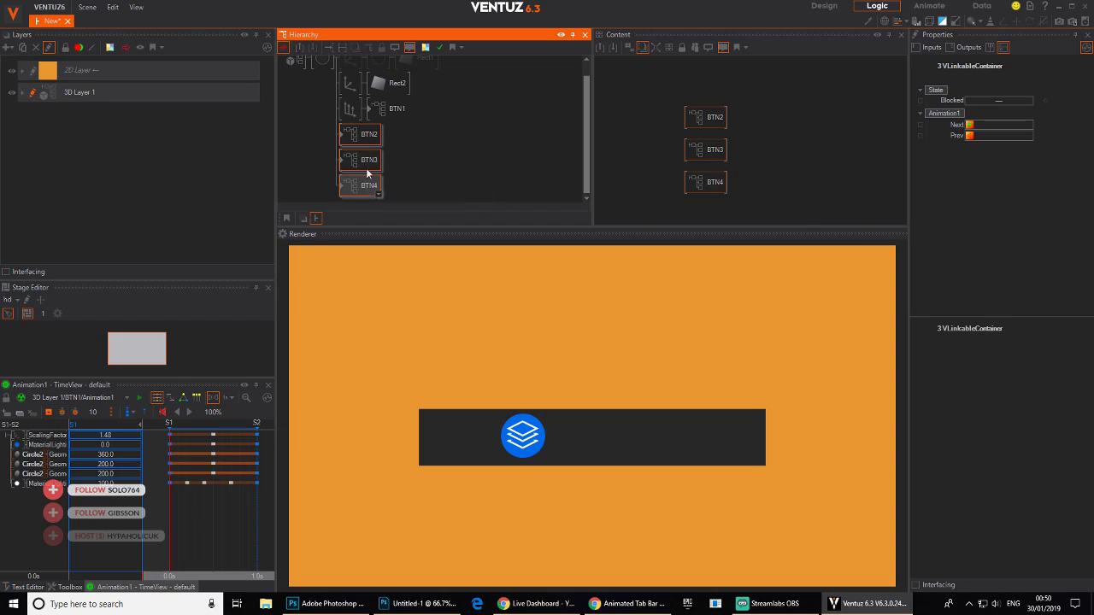
pyautogui.moveTo(368, 137); pyautogui.dragTo(383, 117)
# - Set the Arrange node's X alignment to LeftChain
pyautogui.click(352, 109)
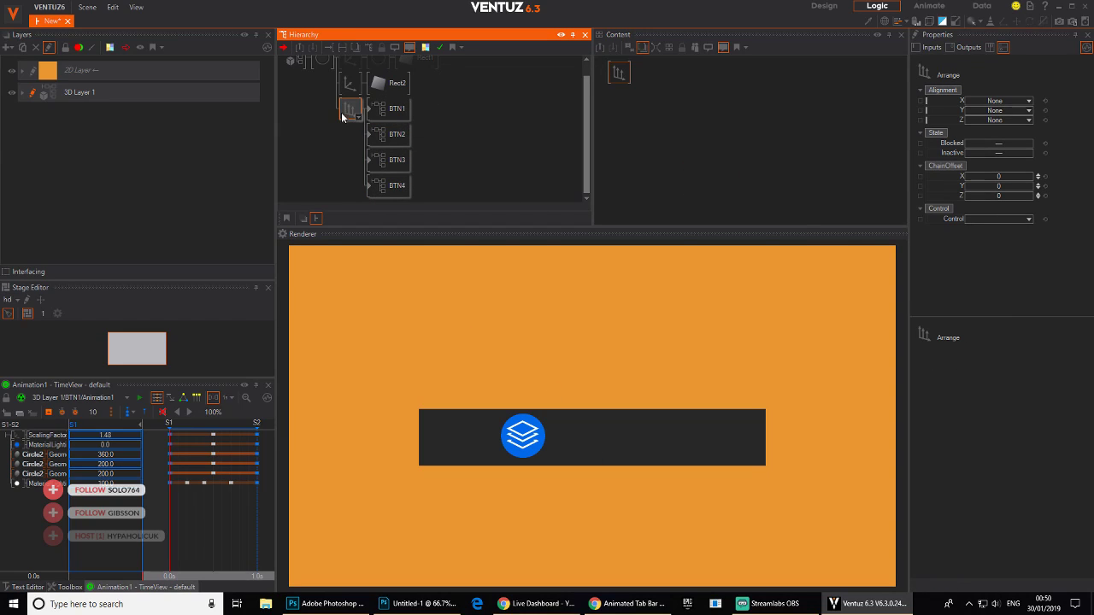
pyautogui.click(1006, 102)
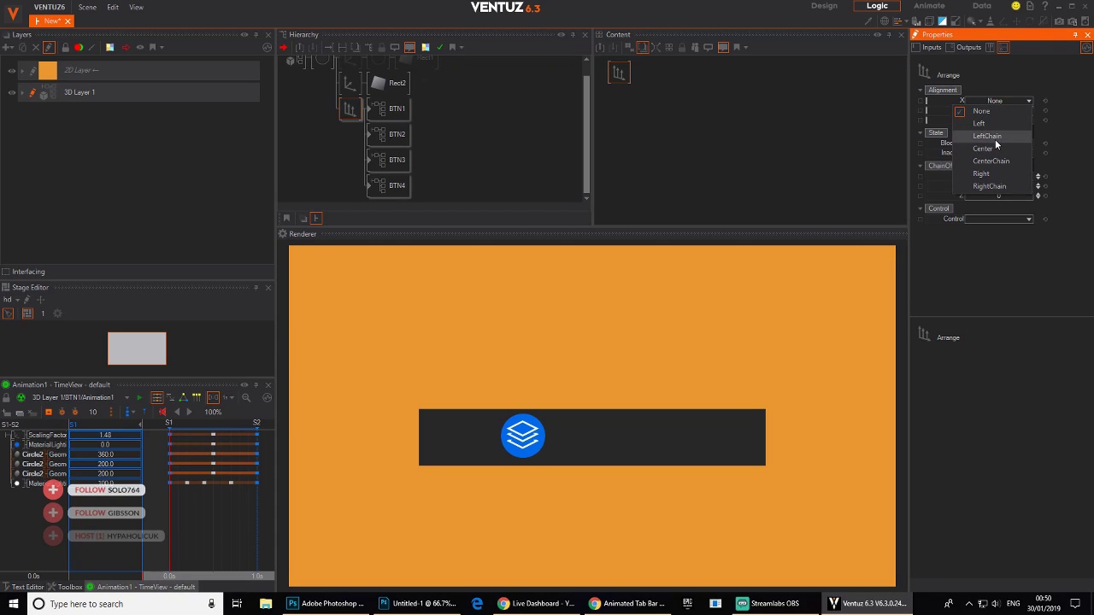
pyautogui.click(995, 139)
# - Insert an Axis in front of the Arrange node and set its X position to about -7.71
pyautogui.doubleClick(332, 147)
pyautogui.write('AX')
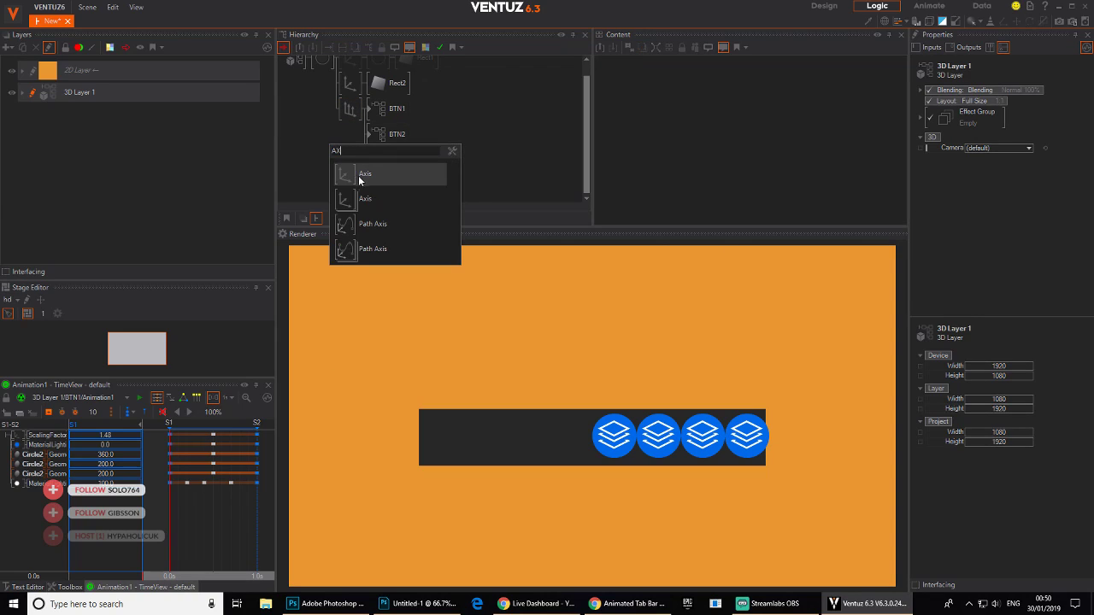
pyautogui.click(359, 176)
pyautogui.click(345, 111)
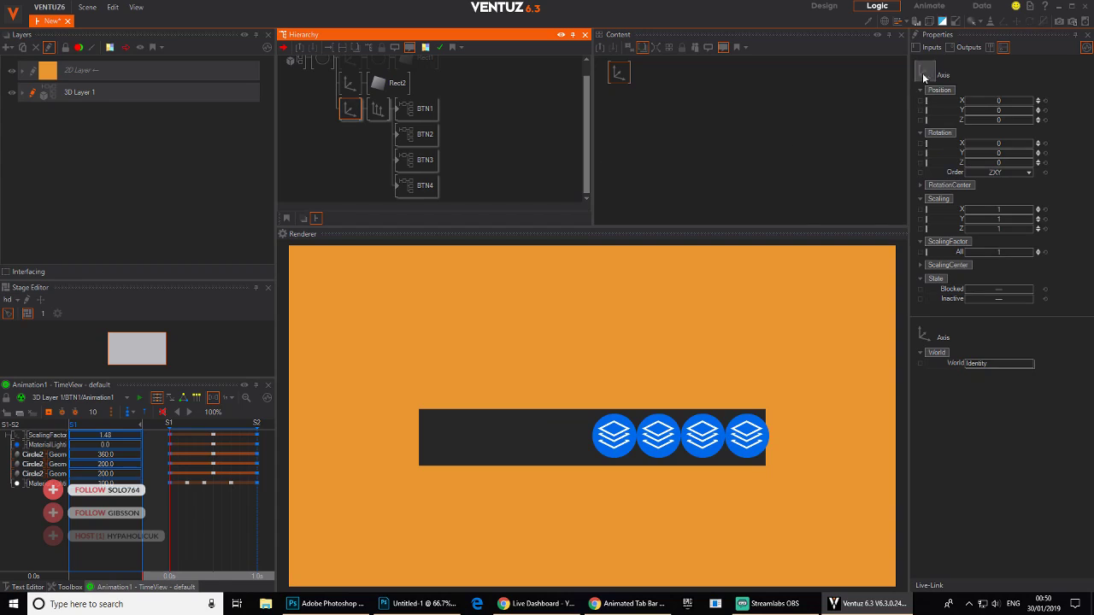
pyautogui.moveTo(1036, 101); pyautogui.dragTo(1032, 102)
# - Increase the Arrange node's X chain offset to space out the buttons, and set the Axis X position to about -6.51
pyautogui.click(377, 109)
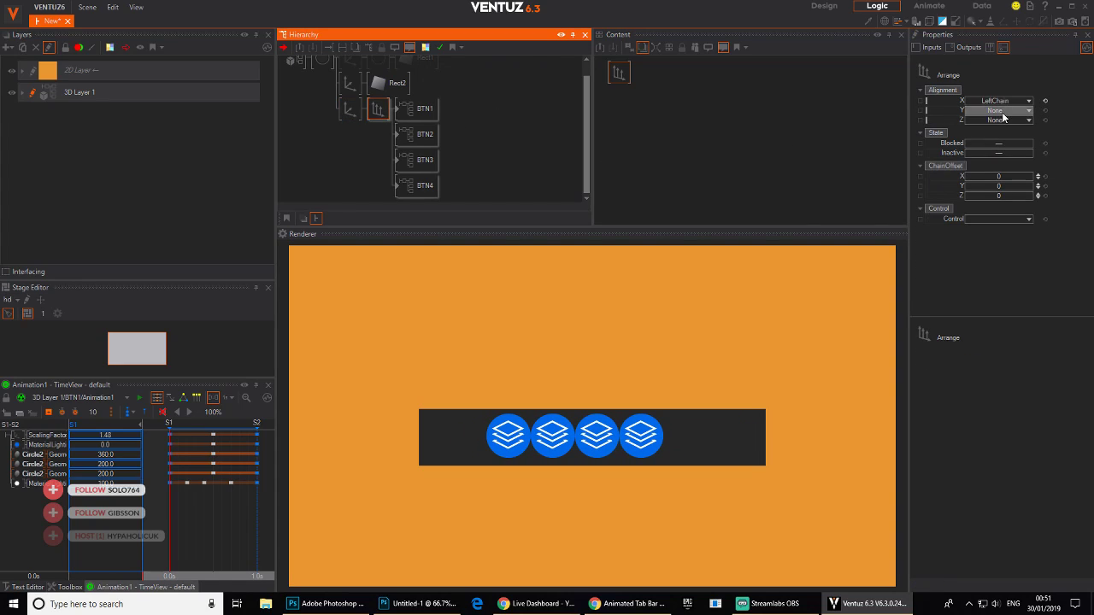
pyautogui.moveTo(998, 176); pyautogui.dragTo(1010, 175)
pyautogui.click(349, 108)
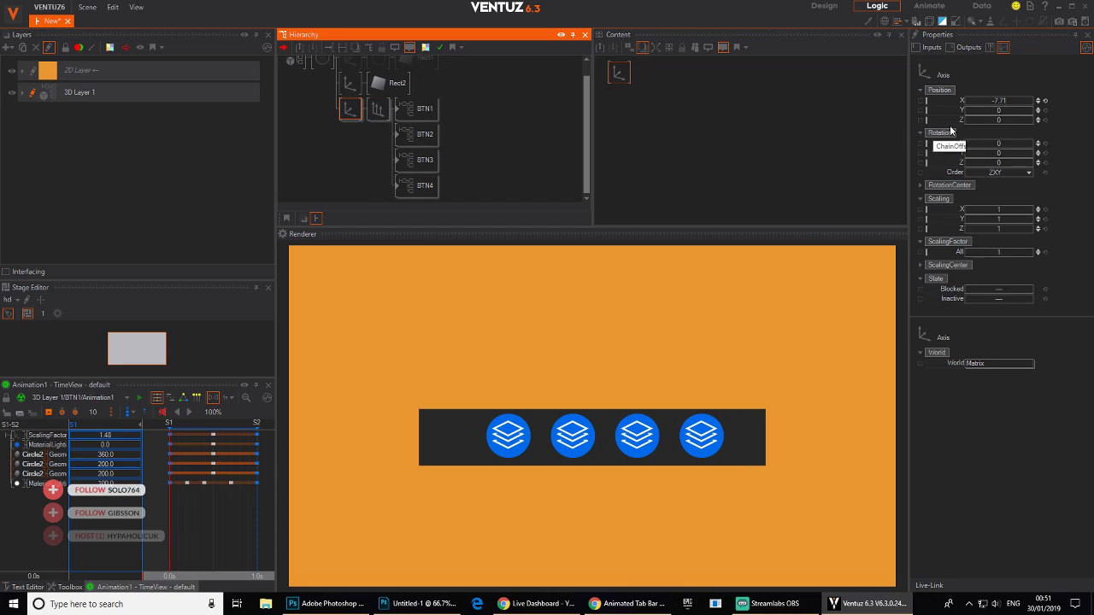
pyautogui.moveTo(1008, 100); pyautogui.dragTo(1015, 102)
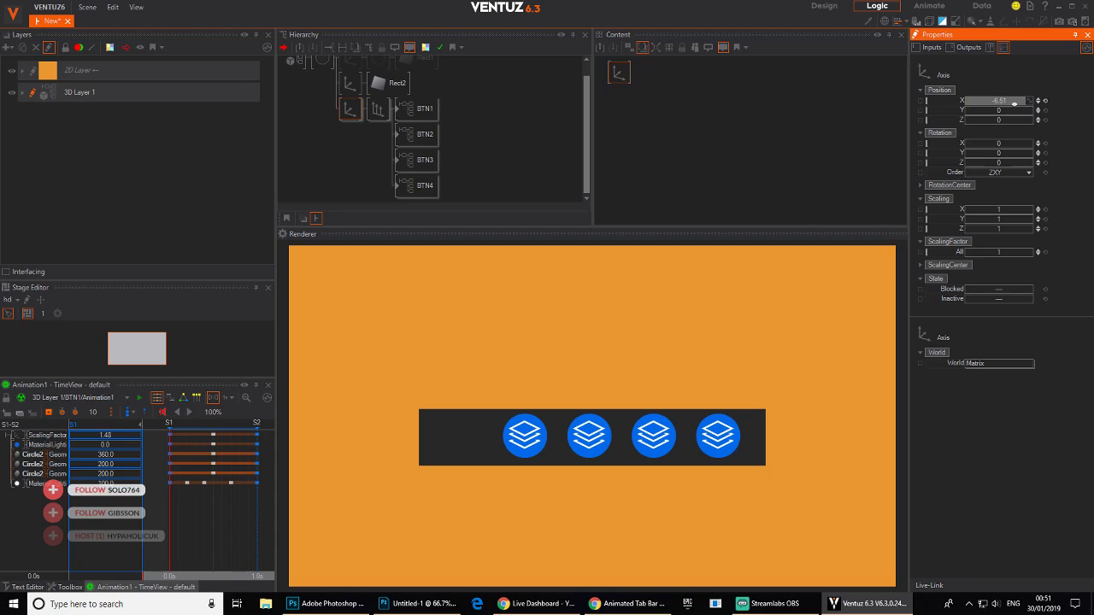
# - Open BTN1, inspect the blue circle's material settings, and return to the parent hierarchy
pyautogui.click(417, 108)
pyautogui.doubleClick(416, 108)
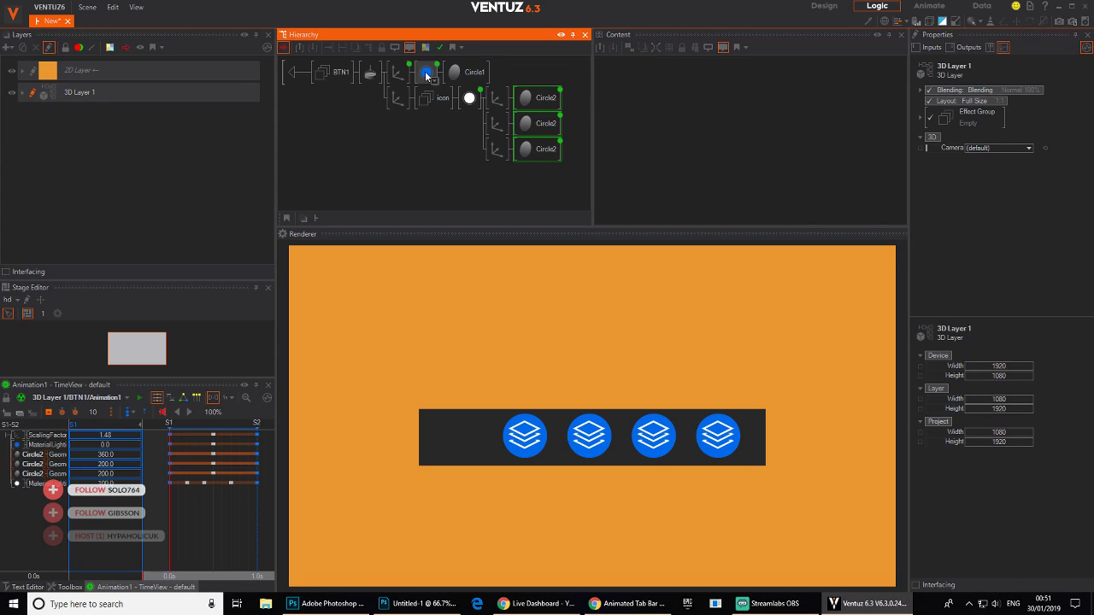
pyautogui.click(427, 74)
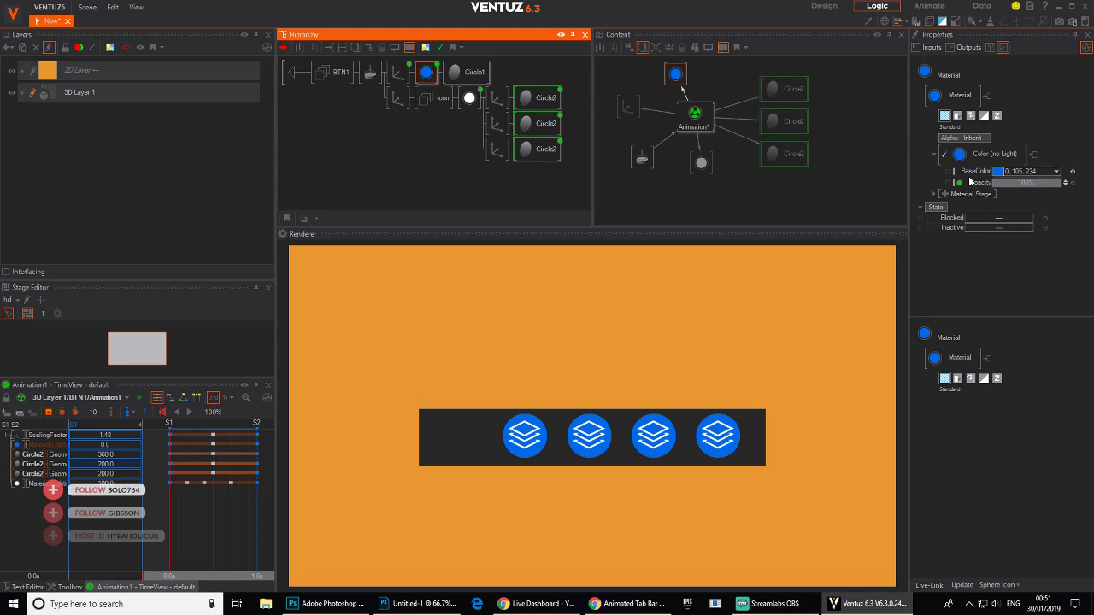
pyautogui.click(297, 76)
# - Copy BTN1 with its exposed BaseColor property onto BTN2, BTN3 and BTN4
pyautogui.click(427, 113)
pyautogui.keyDown('ctrl'); pyautogui.click(419, 138); pyautogui.keyUp('ctrl')
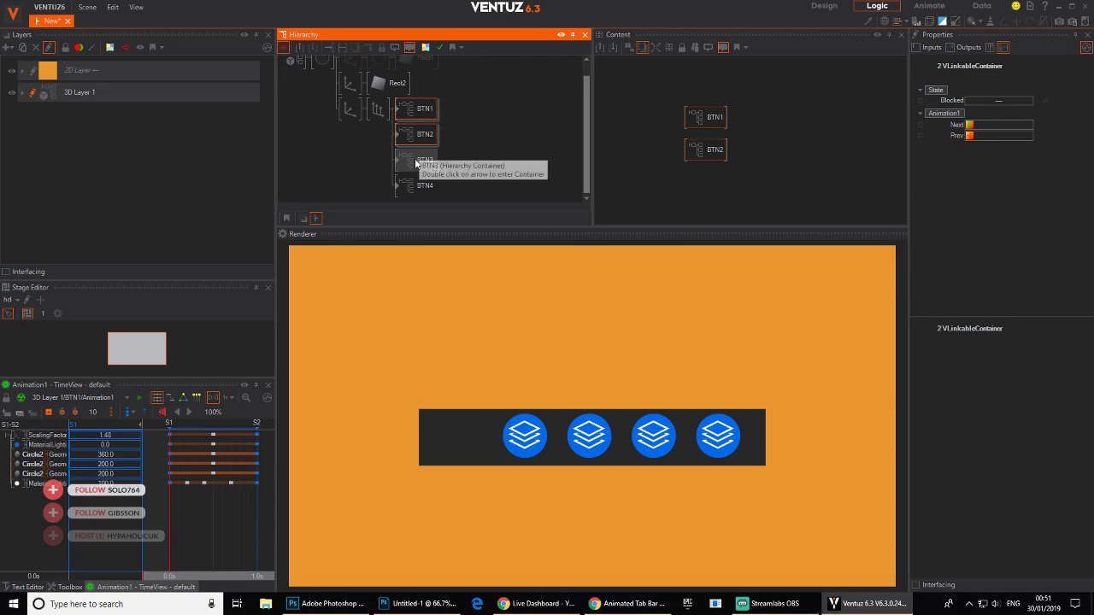
pyautogui.keyDown('ctrl'); pyautogui.click(415, 163); pyautogui.keyUp('ctrl')
pyautogui.keyDown('ctrl'); pyautogui.click(415, 186); pyautogui.keyUp('ctrl')
pyautogui.rightClick(415, 184)
pyautogui.click(412, 183)
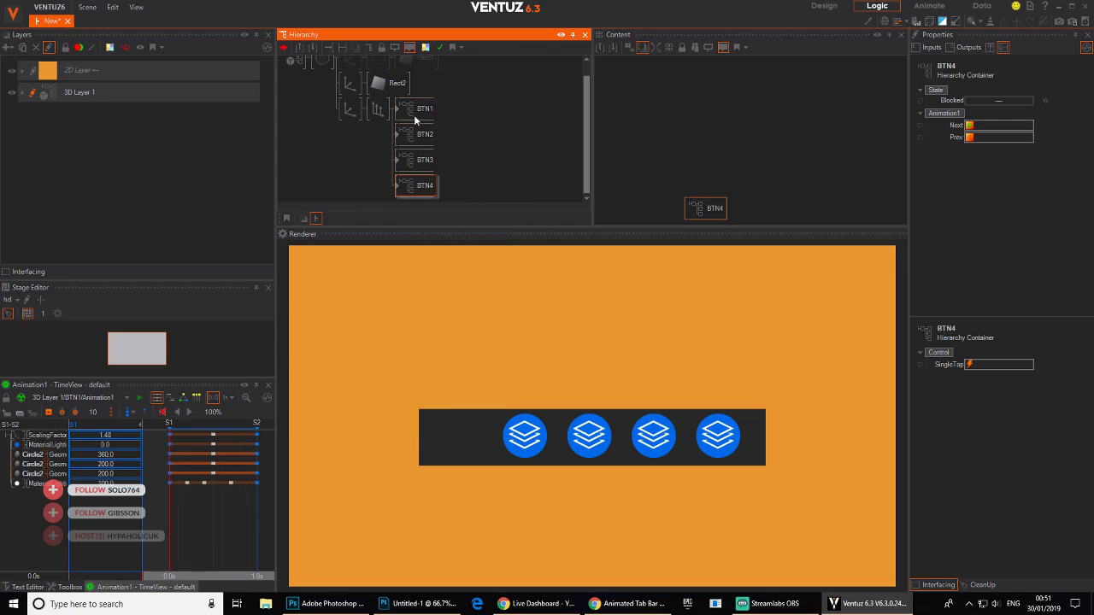
pyautogui.moveTo(413, 113); pyautogui.dragTo(410, 137)
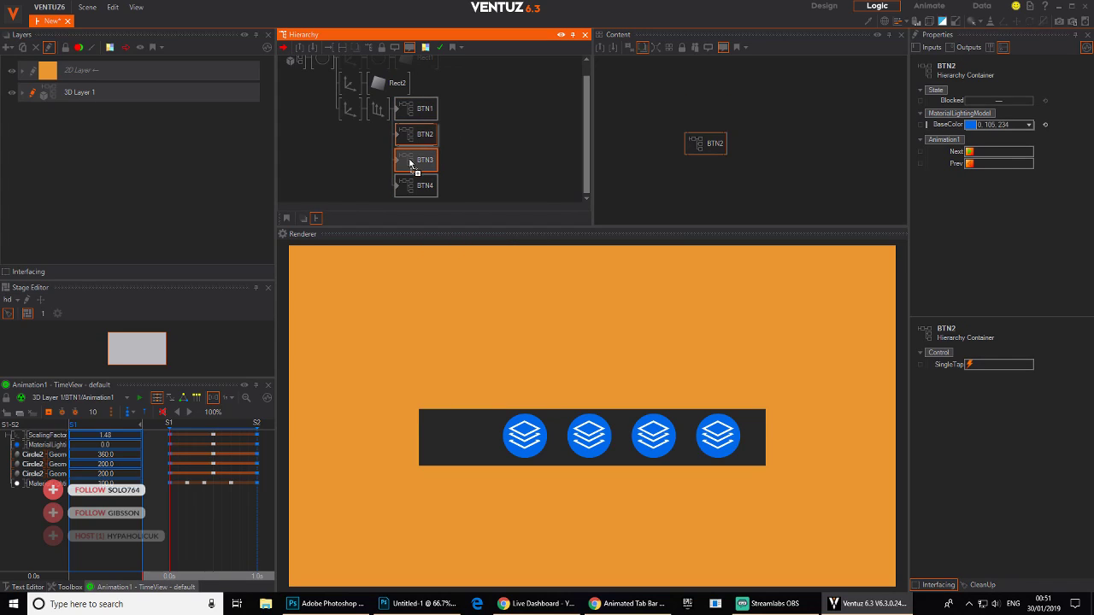
pyautogui.click(406, 162)
# - Change BTN2's BaseColor to a golden yellow
pyautogui.click(418, 134)
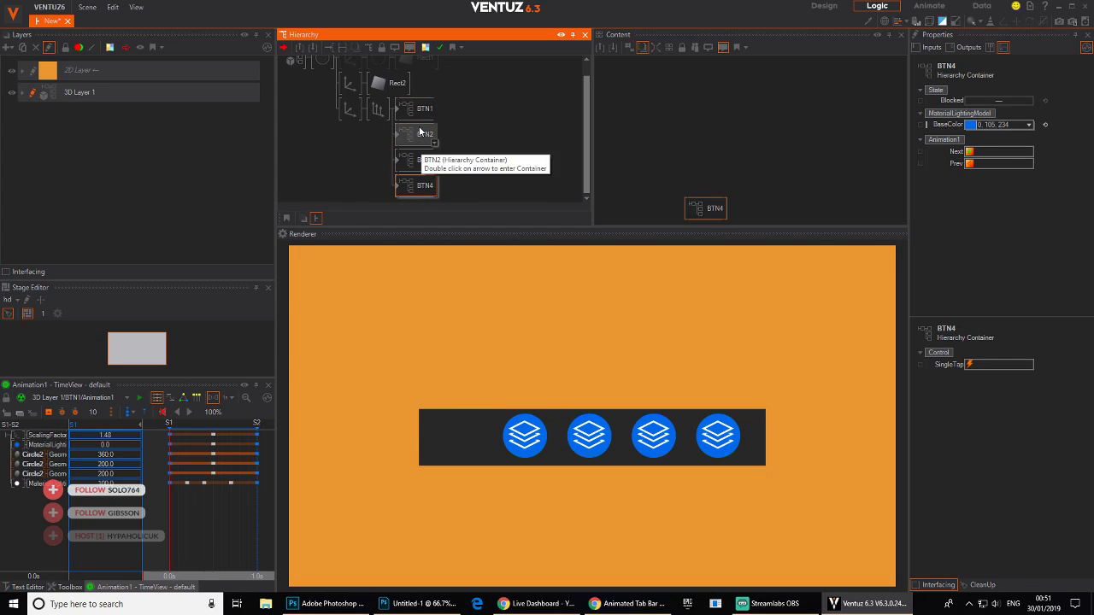
pyautogui.click(1027, 126)
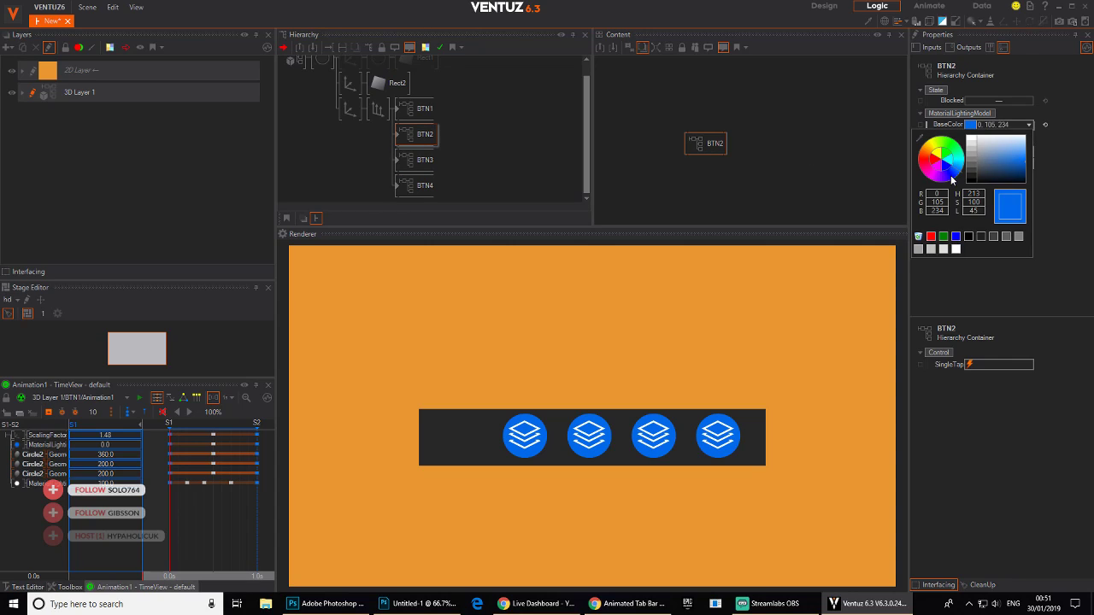
pyautogui.moveTo(952, 178); pyautogui.dragTo(929, 149)
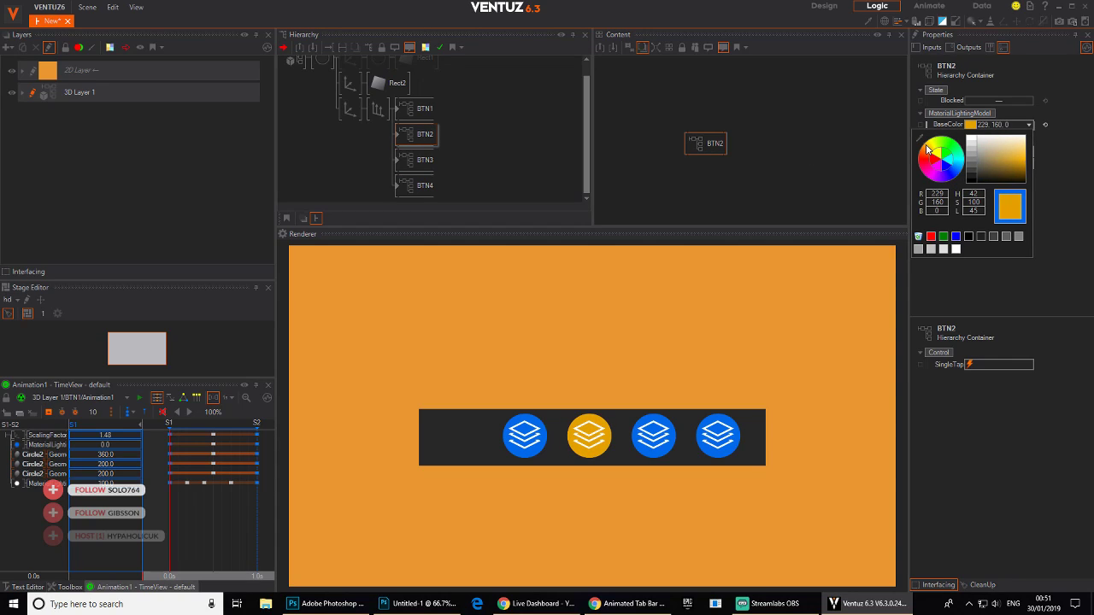
# - Change BTN3's BaseColor to magenta (229, 0, 191)
pyautogui.click(425, 160)
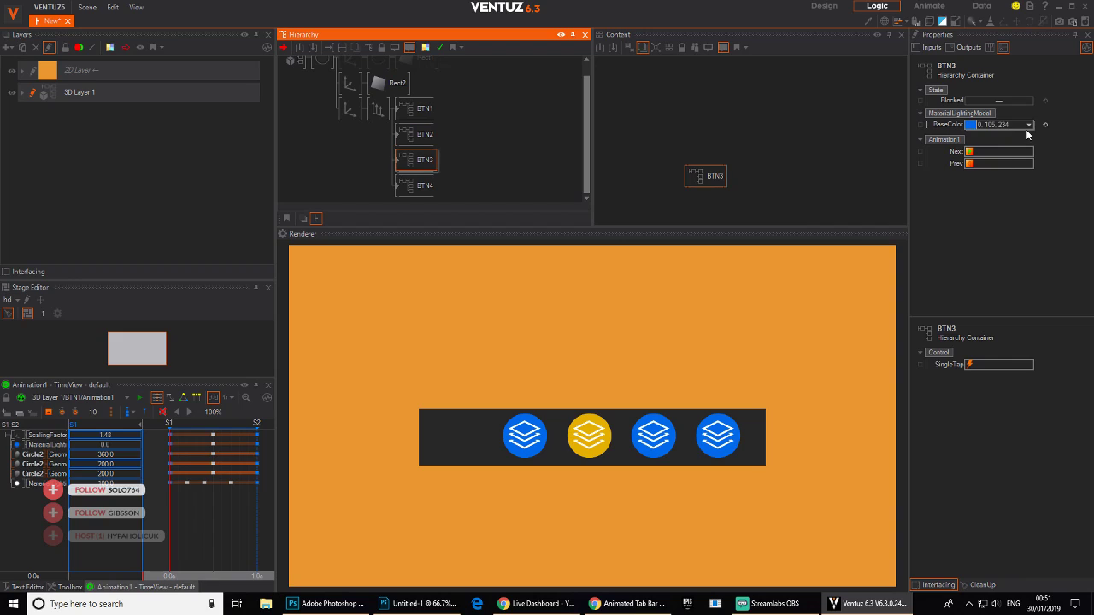
pyautogui.click(1026, 137)
pyautogui.click(1018, 126)
pyautogui.click(932, 175)
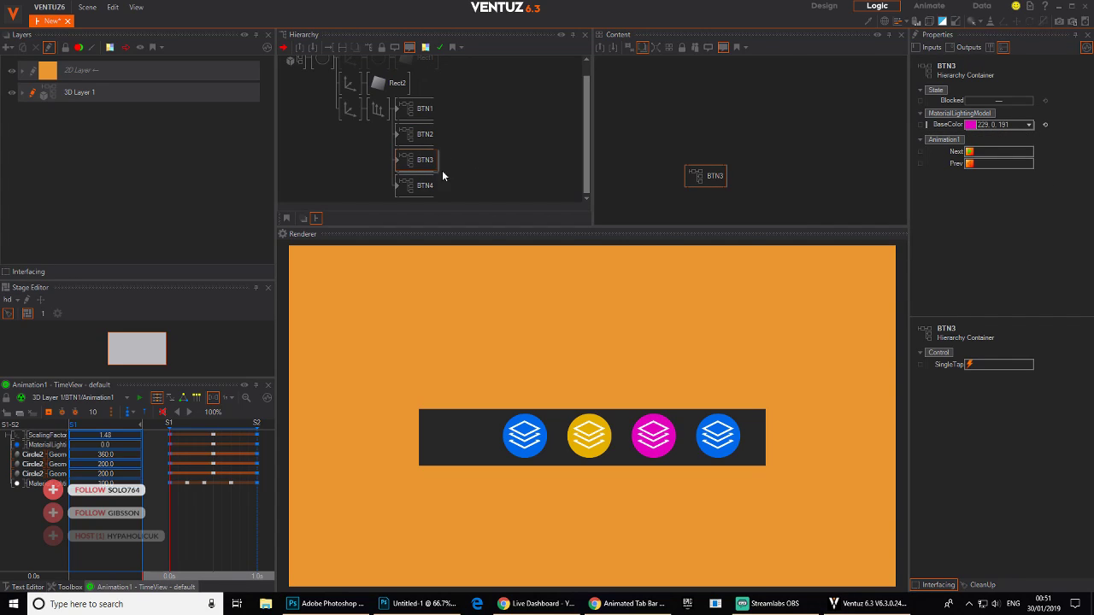
# - Change BTN4's BaseColor to bright green (0, 229, 15)
pyautogui.click(425, 186)
pyautogui.click(1025, 125)
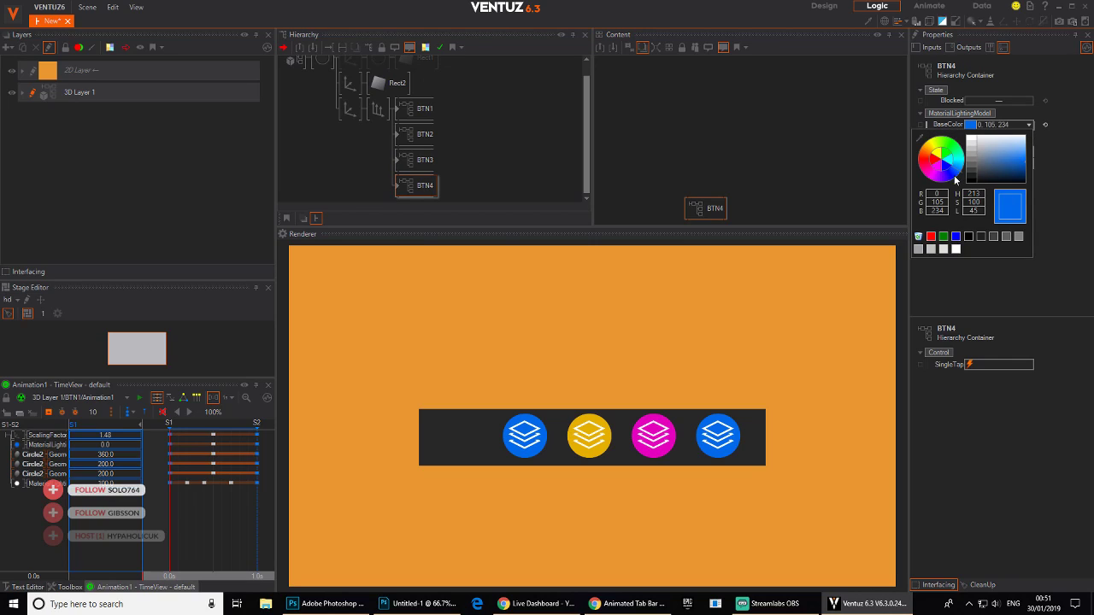
pyautogui.moveTo(956, 179); pyautogui.dragTo(952, 148)
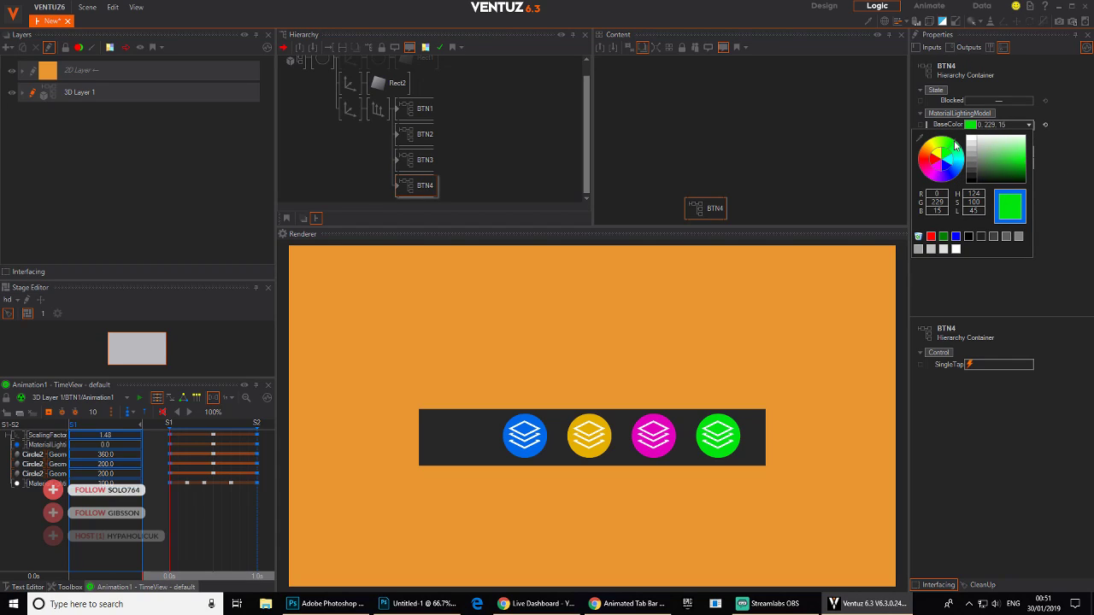
pyautogui.click(1056, 160)
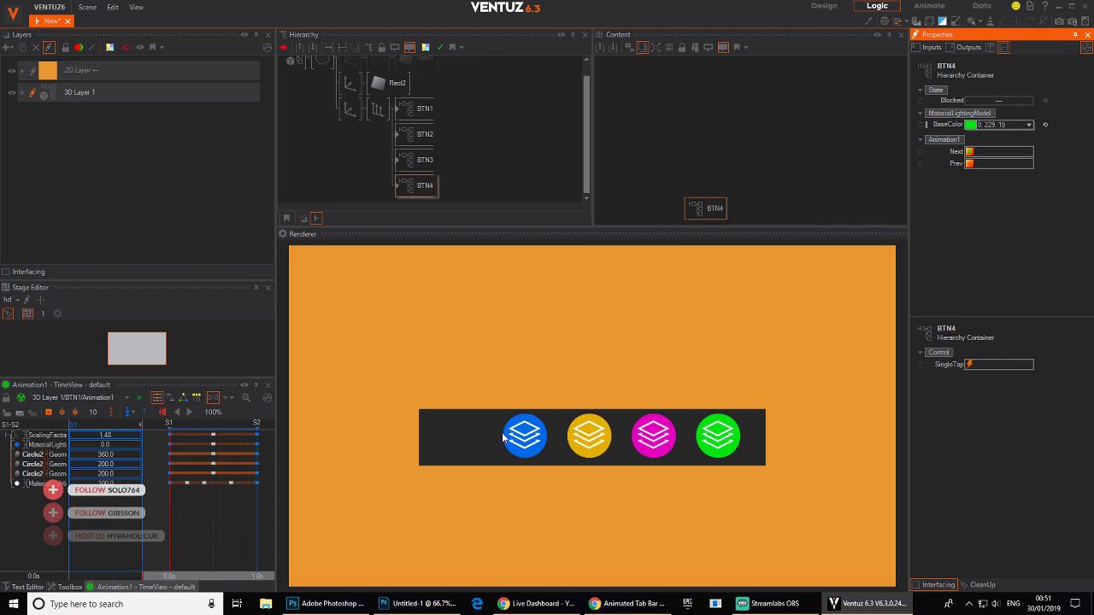
# - Show all four button containers together in the content graph and line up their nodes in a column
pyautogui.click(416, 112)
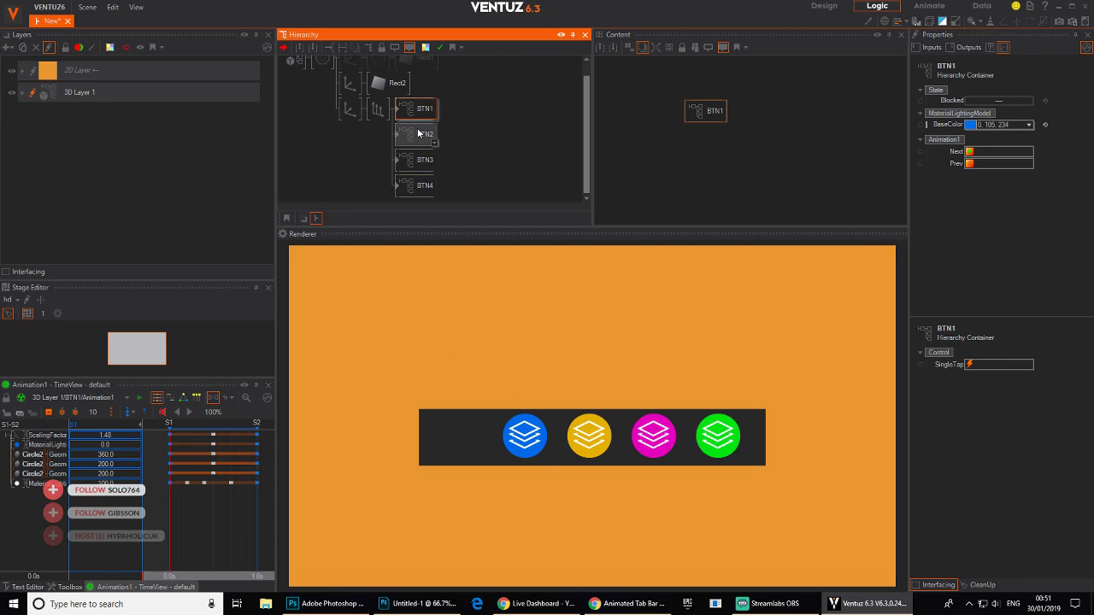
pyautogui.keyDown('ctrl'); pyautogui.click(417, 137); pyautogui.keyUp('ctrl')
pyautogui.keyDown('ctrl'); pyautogui.click(418, 162); pyautogui.keyUp('ctrl')
pyautogui.keyDown('ctrl'); pyautogui.click(417, 188); pyautogui.keyUp('ctrl')
pyautogui.moveTo(676, 88); pyautogui.dragTo(685, 190)
pyautogui.click(725, 140)
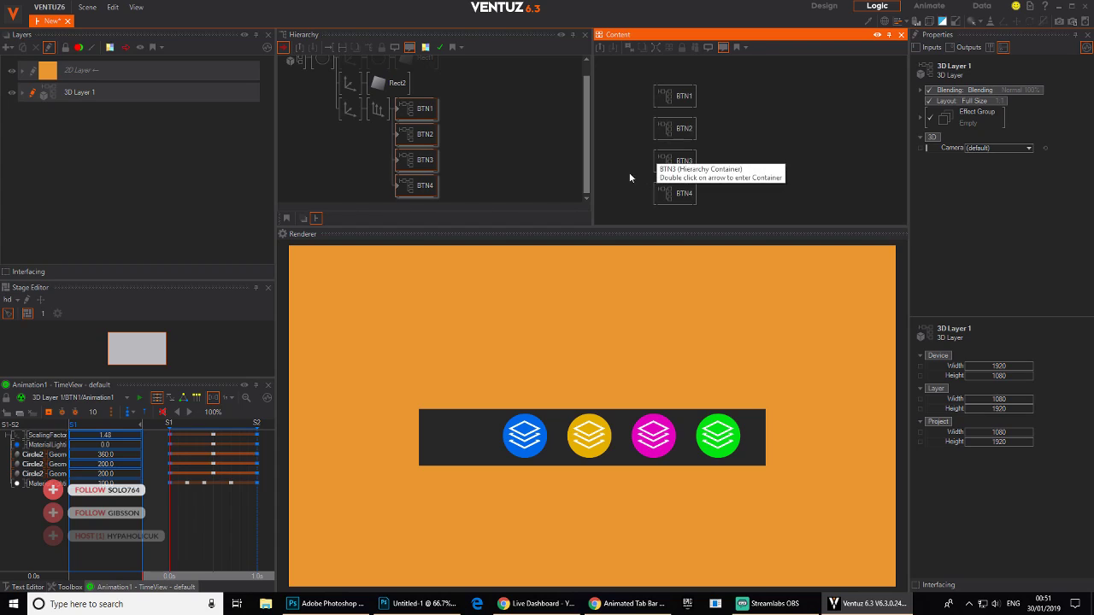
pyautogui.click(678, 94)
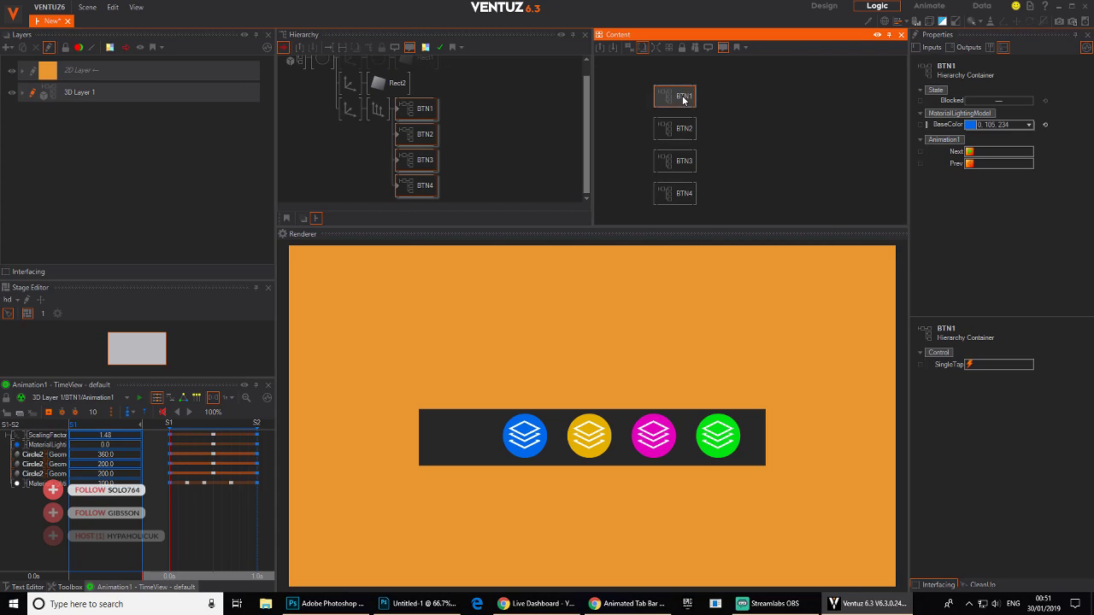
pyautogui.keyDown('ctrl'); pyautogui.click(684, 128); pyautogui.keyUp('ctrl')
pyautogui.keyDown('ctrl'); pyautogui.click(684, 160); pyautogui.keyUp('ctrl')
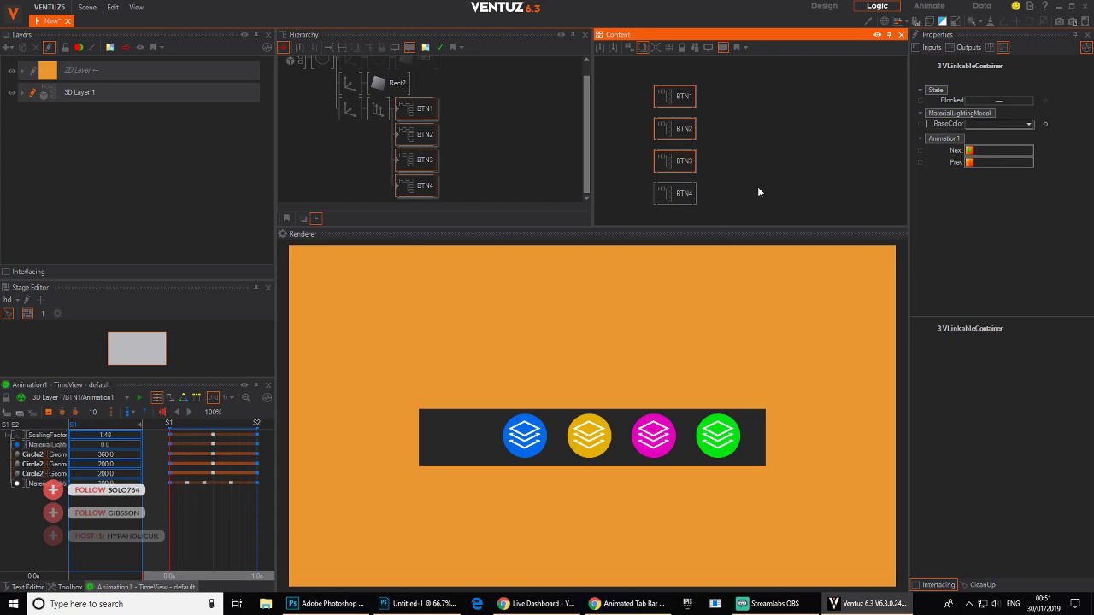
pyautogui.click(735, 121)
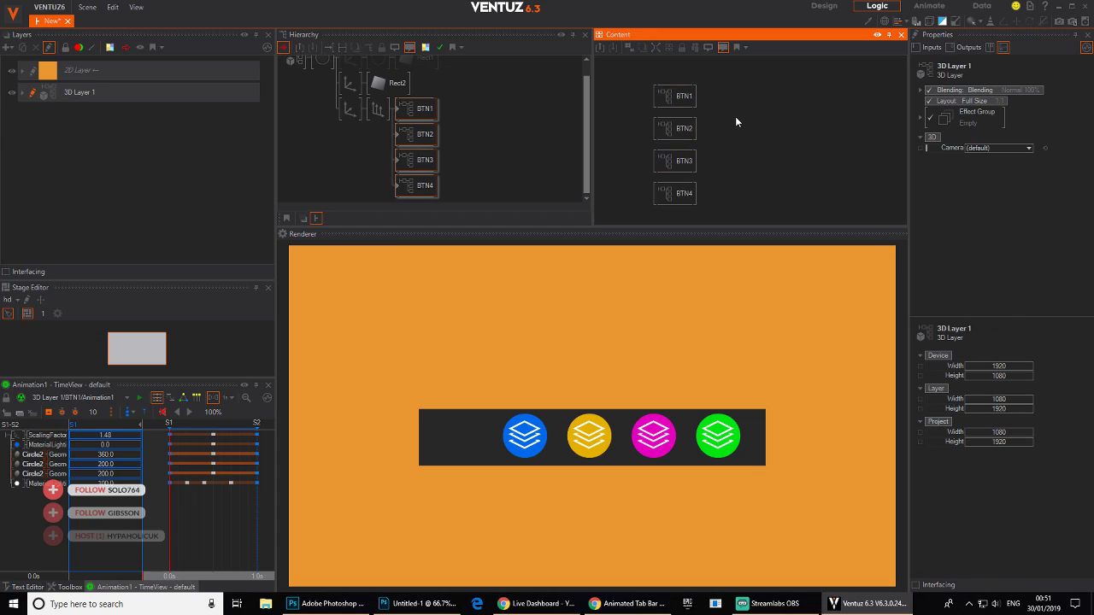
pyautogui.click(675, 96)
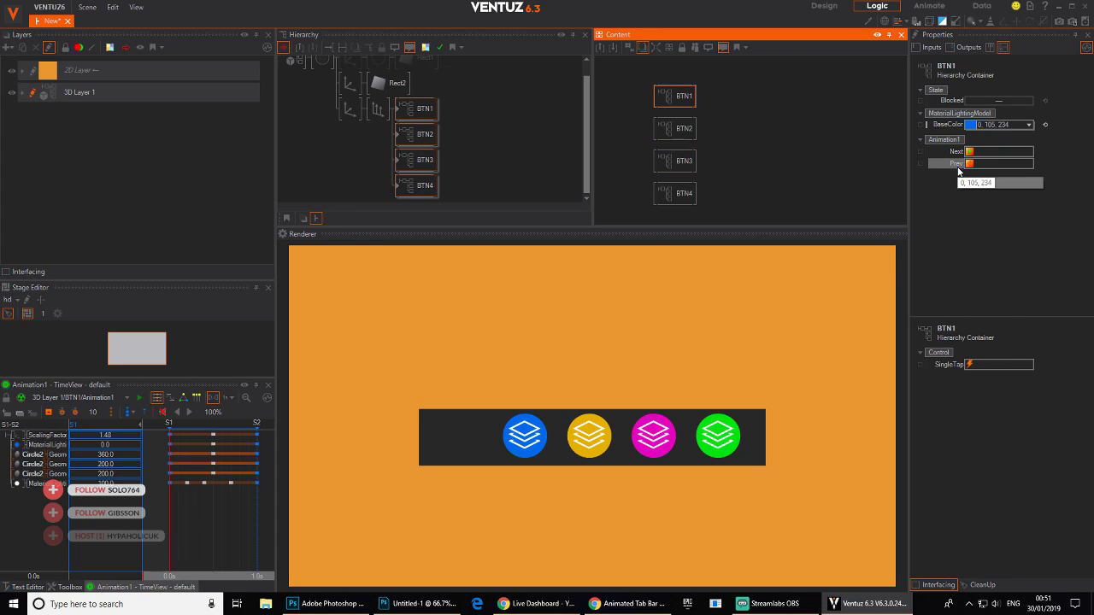
# - Bind the Prev input of BTN2, BTN3 and BTN4 to BTN1's SingleTap event
pyautogui.click(721, 146)
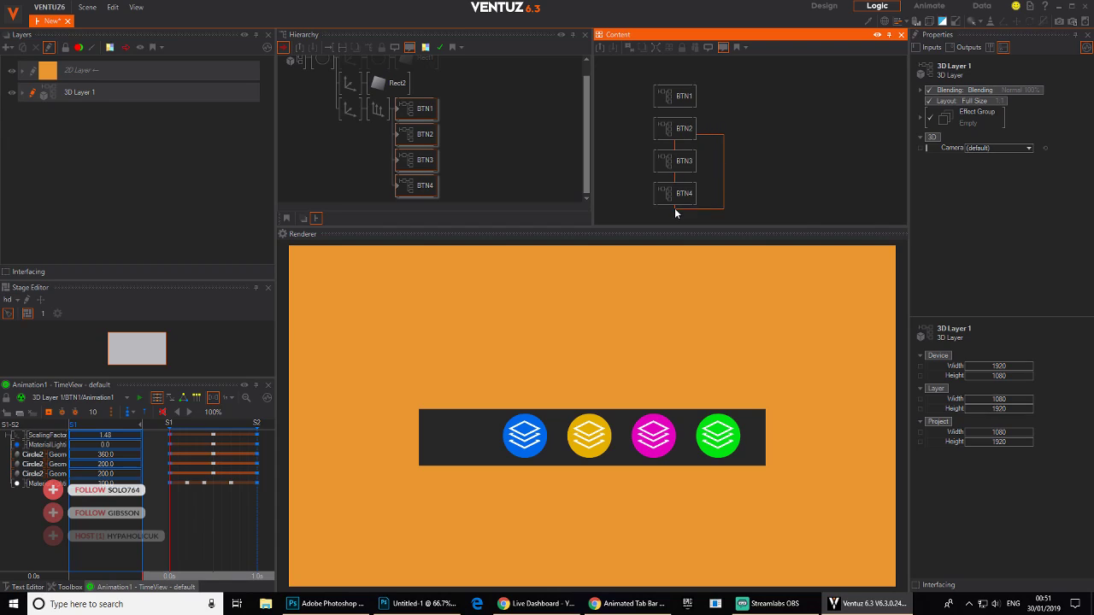
pyautogui.moveTo(674, 208); pyautogui.dragTo(675, 209)
pyautogui.moveTo(954, 162); pyautogui.dragTo(675, 97)
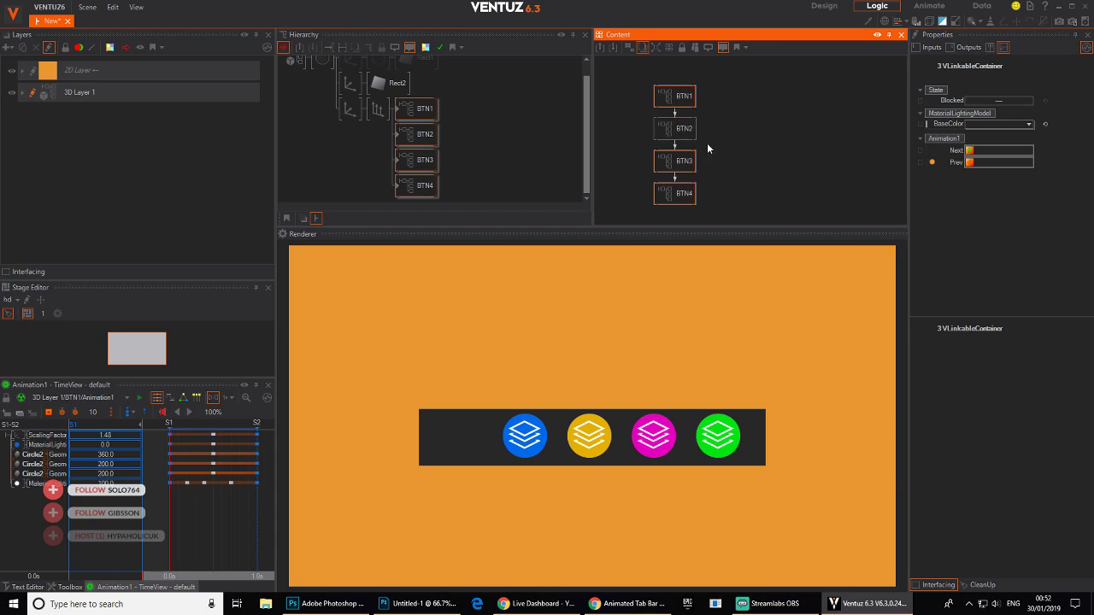
# - Bind BTN2's SingleTap event to the Prev input of the other three buttons, and do the same for BTN3
pyautogui.moveTo(954, 163); pyautogui.dragTo(690, 129)
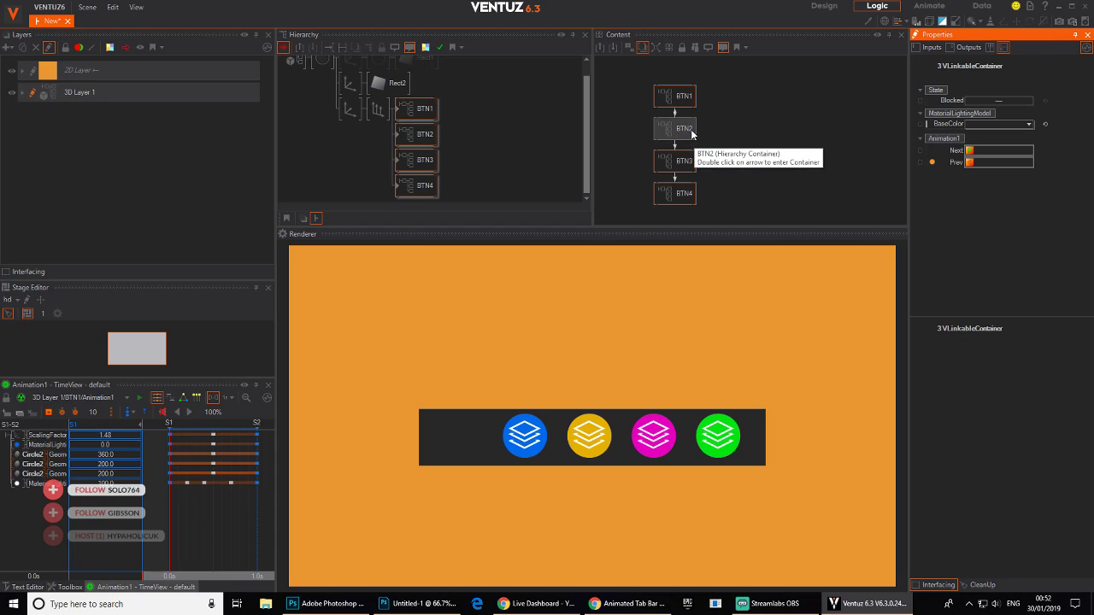
pyautogui.moveTo(953, 162); pyautogui.dragTo(686, 162)
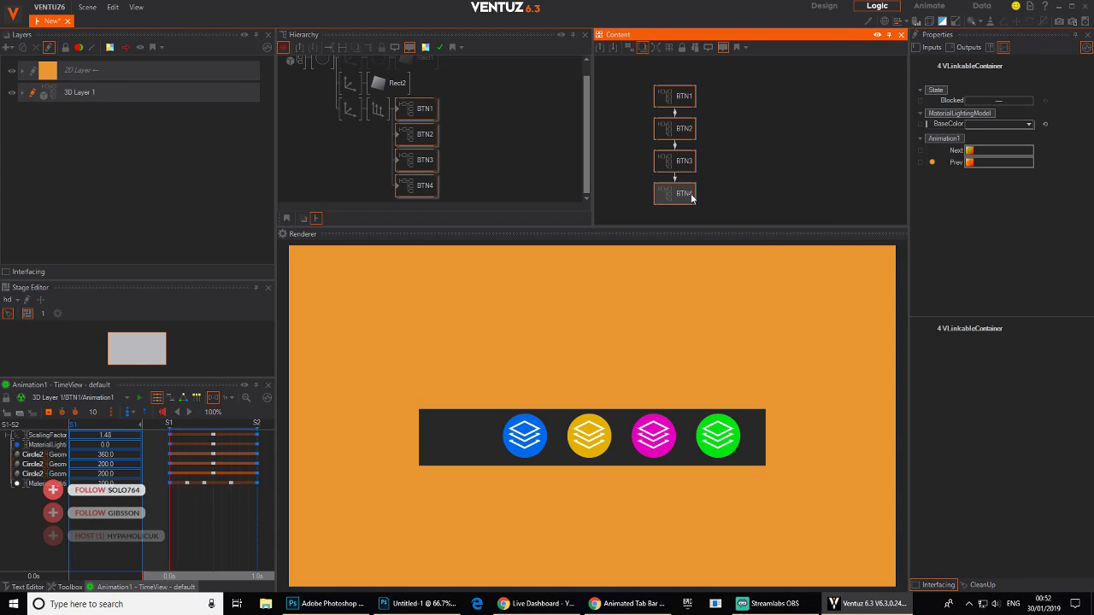
# - Bind the Prev input of BTN1, BTN2 and BTN3 to BTN4's SingleTap event
pyautogui.click(690, 193)
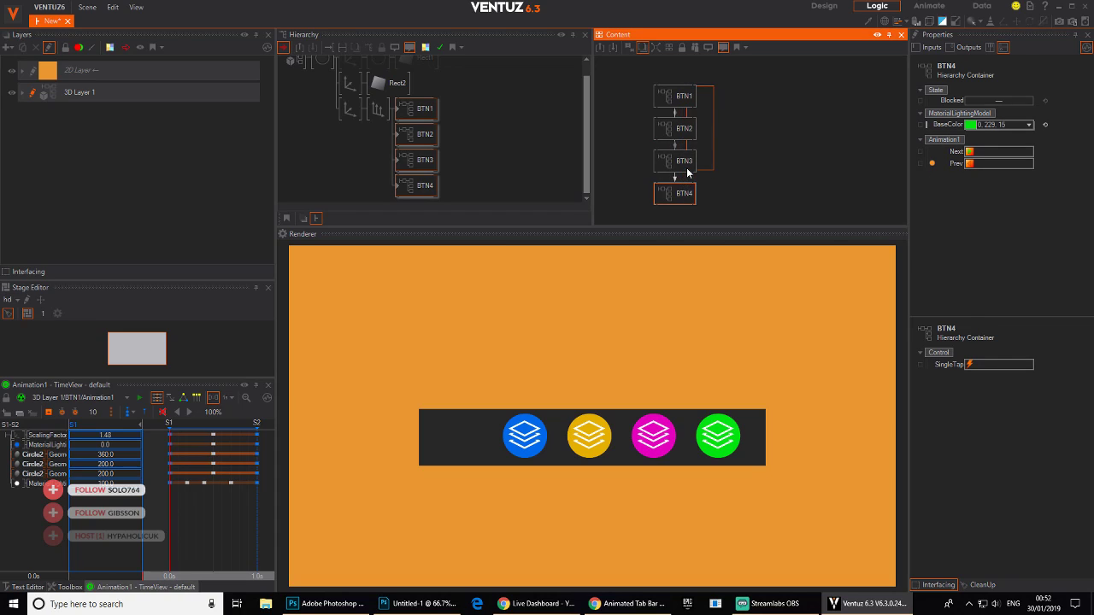
pyautogui.moveTo(687, 170); pyautogui.dragTo(687, 170)
pyautogui.moveTo(953, 162); pyautogui.dragTo(685, 193)
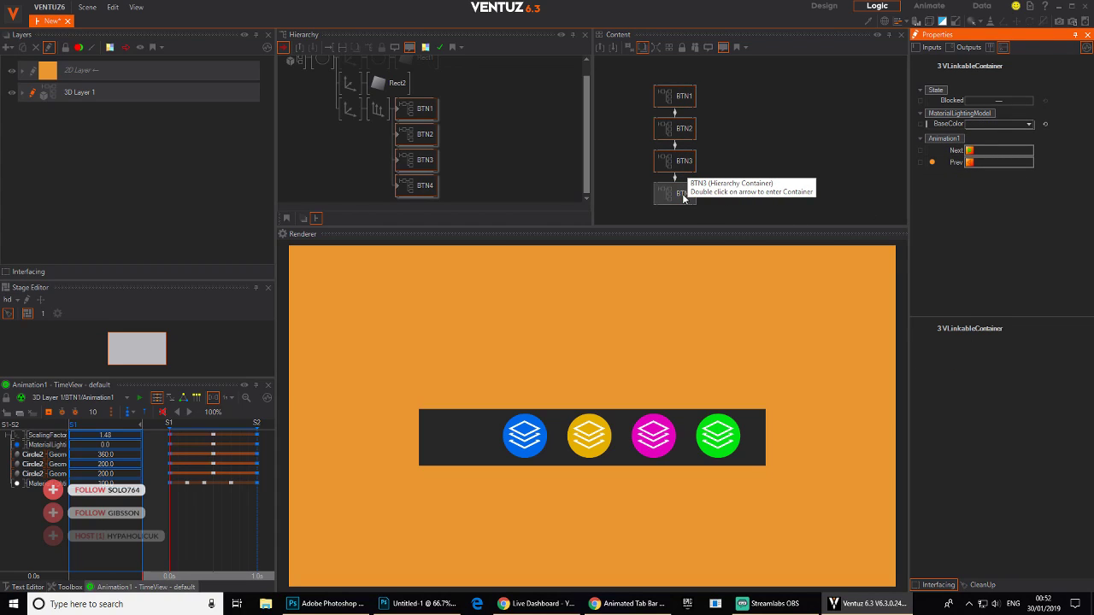
pyautogui.click(827, 148)
# - Adjust the spacing of the stacked button nodes and add an Event Dispatcher beside them
pyautogui.moveTo(676, 102); pyautogui.dragTo(676, 166)
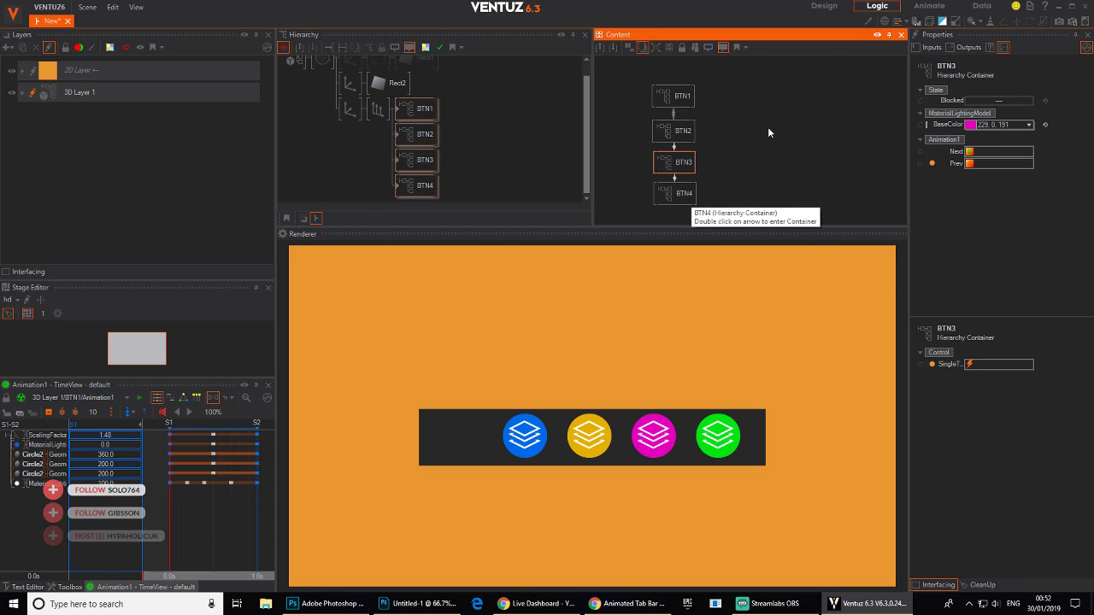
pyautogui.click(781, 151)
pyautogui.press('Tab')
pyautogui.write('ev')
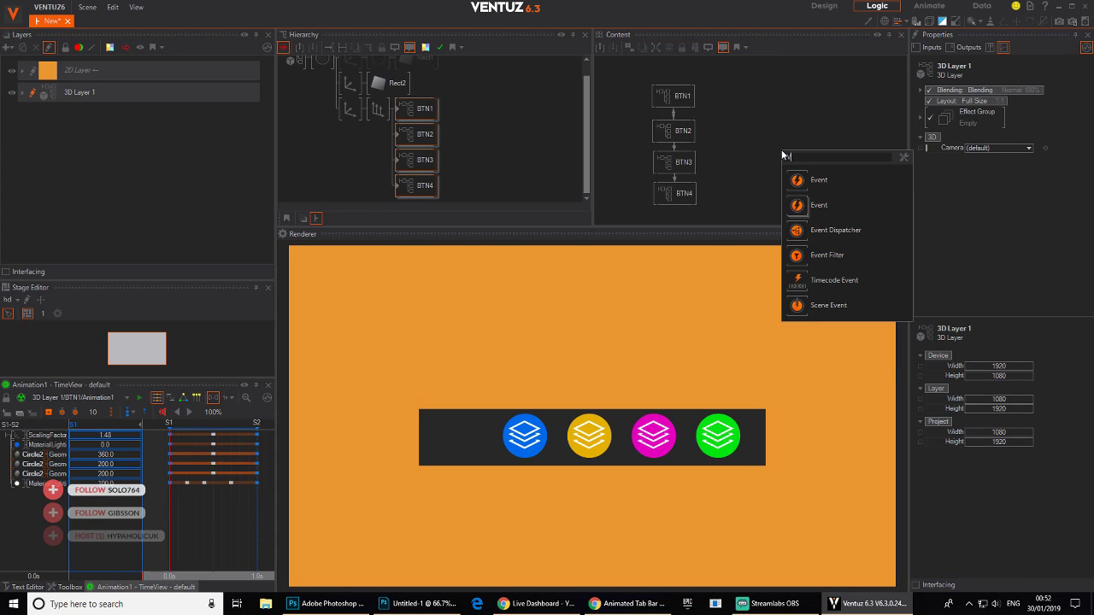
pyautogui.click(833, 230)
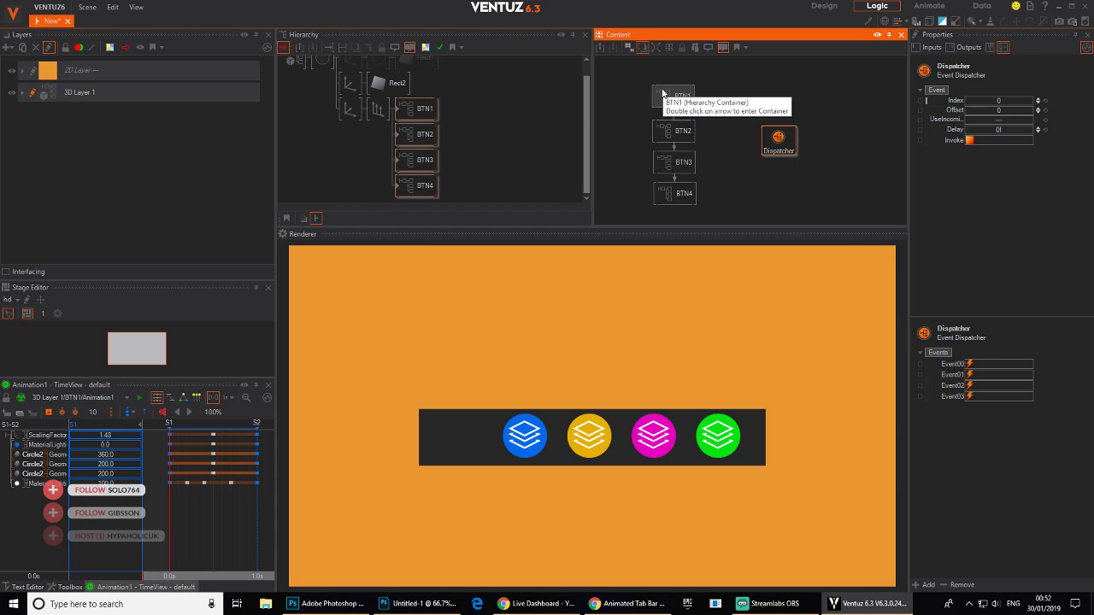
# - Delete the Dispatcher node from the content graph and try the blue button in the render view
pyautogui.press('Delete')
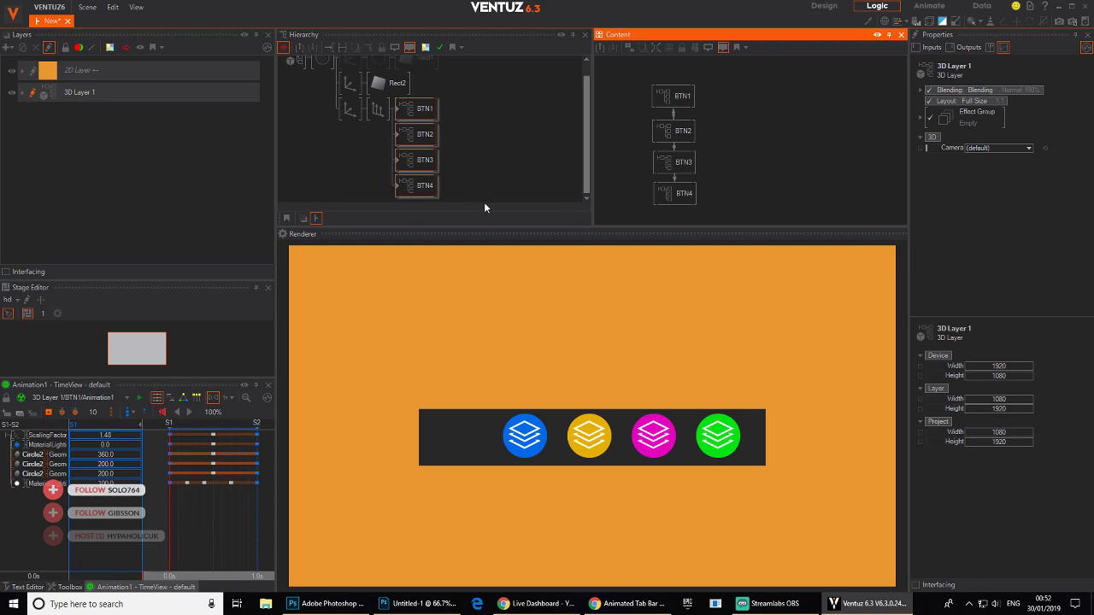
pyautogui.click(519, 423)
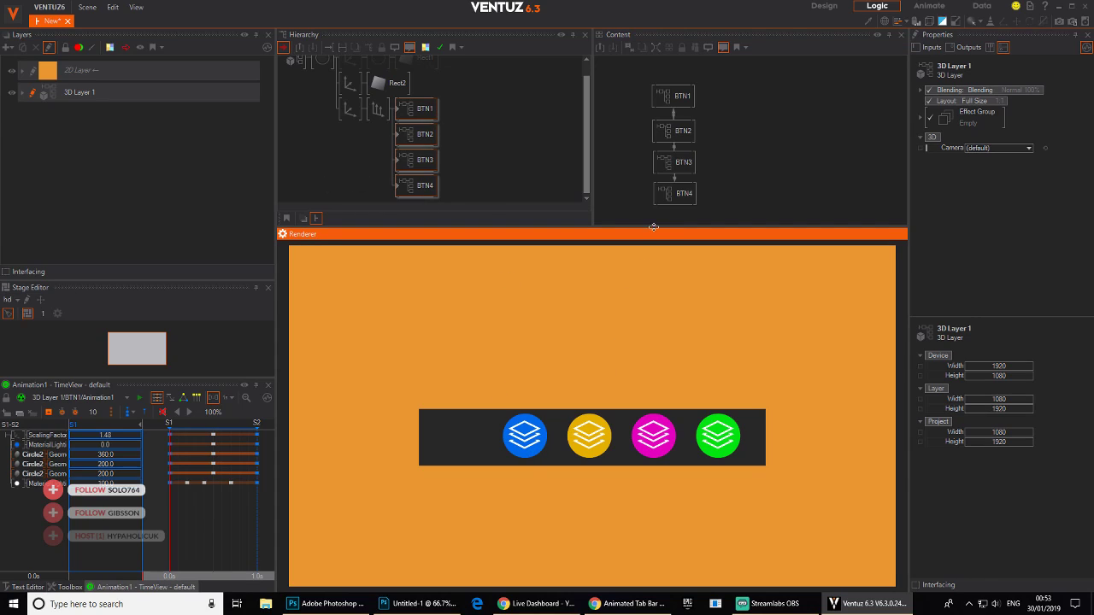
# - Trigger the Animation1 Prev event on the BTN1, BTN2, BTN3 and BTN4 containers together
pyautogui.click(673, 96)
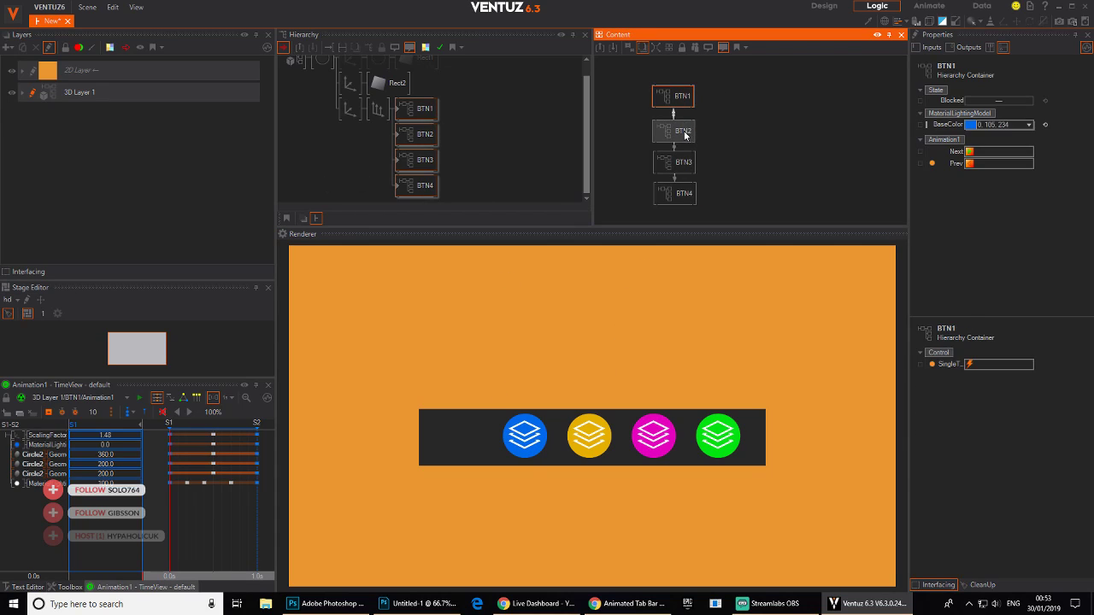
pyautogui.keyDown('shift'); pyautogui.click(674, 194); pyautogui.keyUp('shift')
pyautogui.click(969, 162)
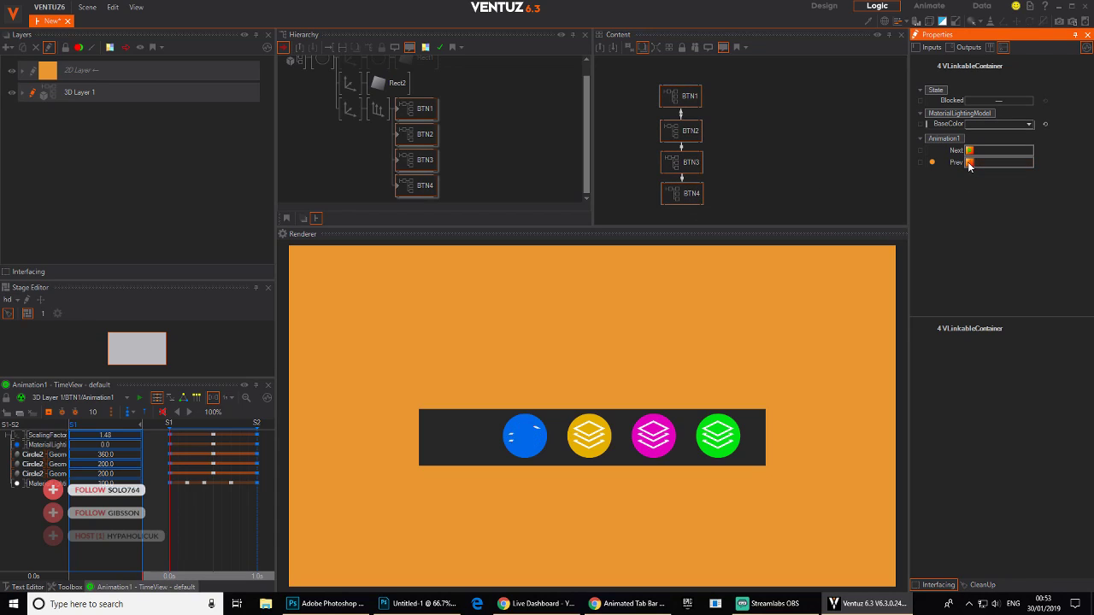
pyautogui.click(455, 134)
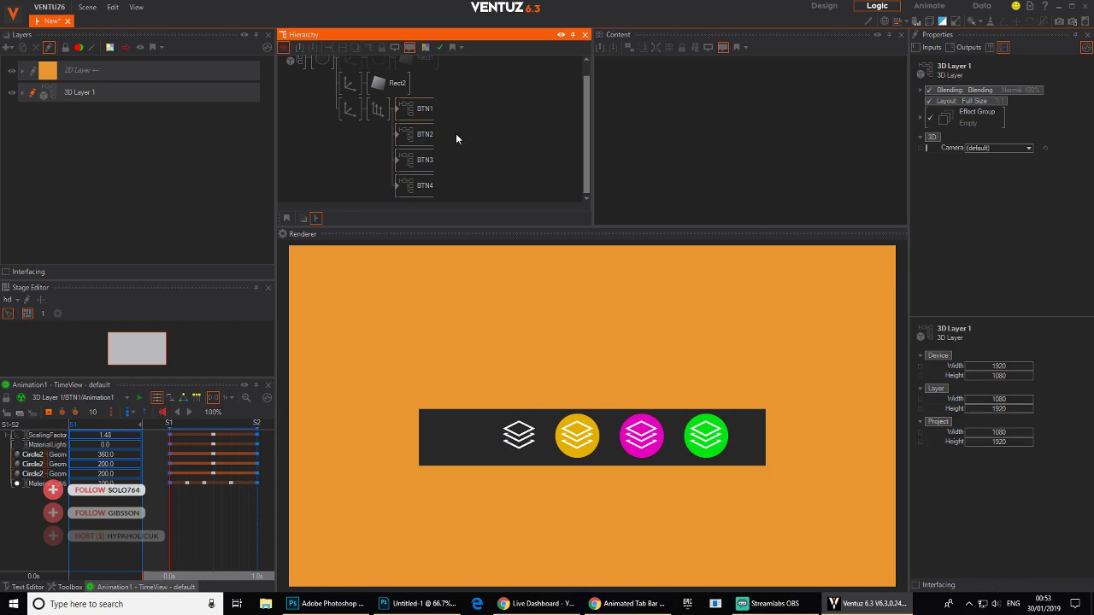
# - Reset BTN2's Animation1 to its S1 state inside the container, and return to the parent hierarchy
pyautogui.doubleClick(399, 135)
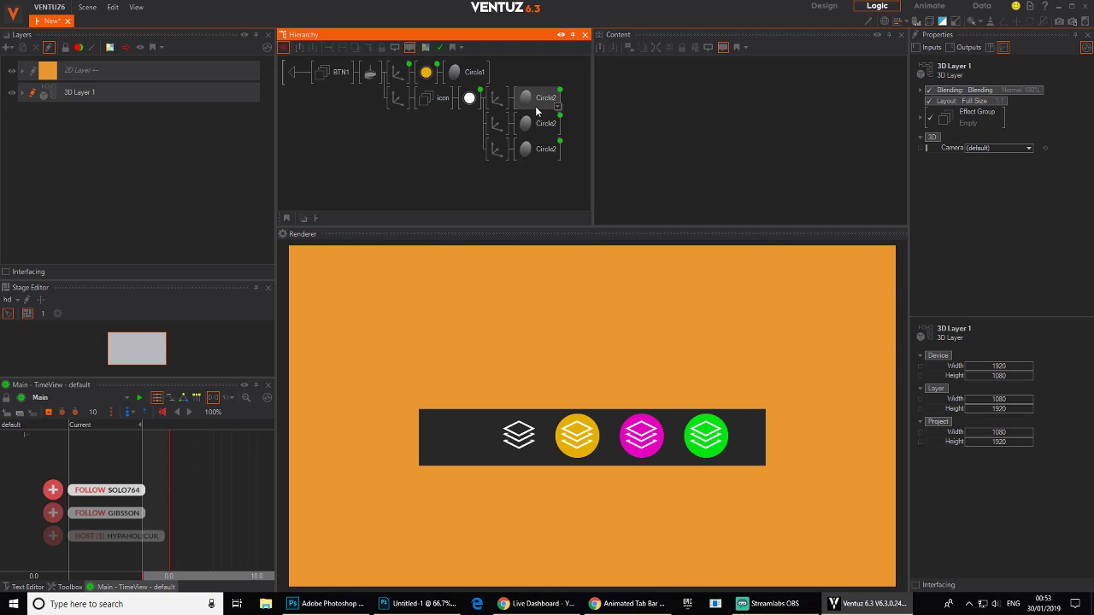
pyautogui.click(536, 107)
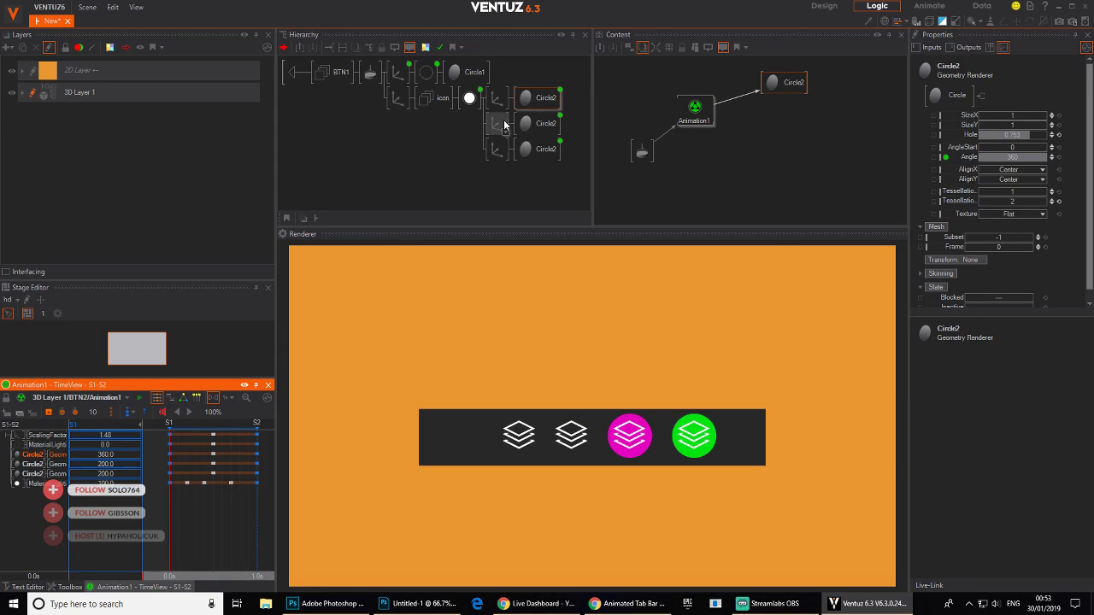
pyautogui.doubleClick(294, 71)
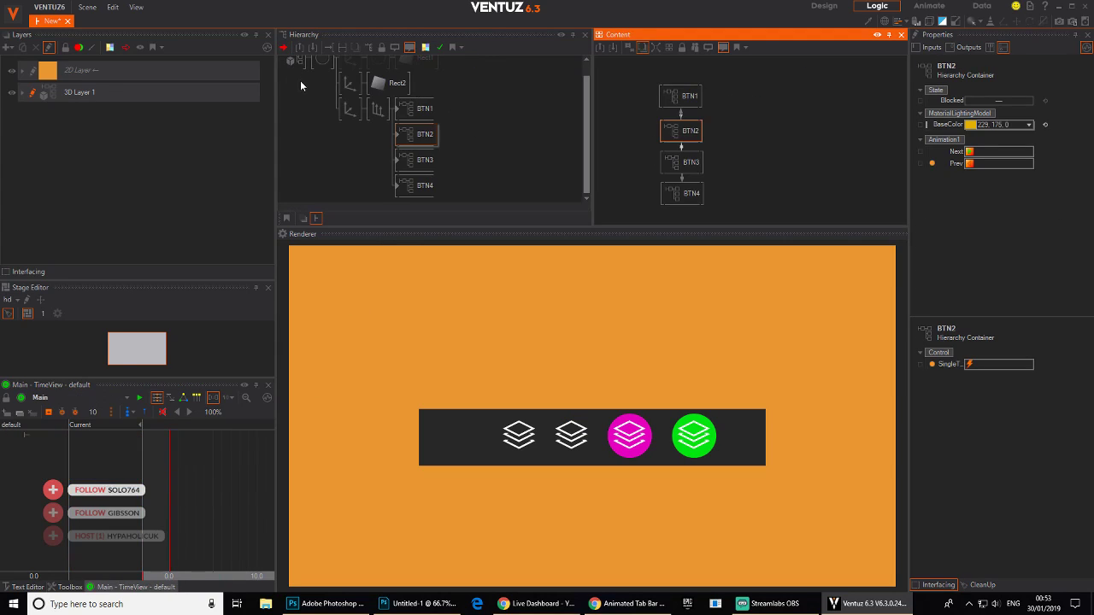
# - Reset BTN3's Animation1 to its S1 state inside the container, and return to the parent hierarchy
pyautogui.doubleClick(401, 161)
pyautogui.click(537, 98)
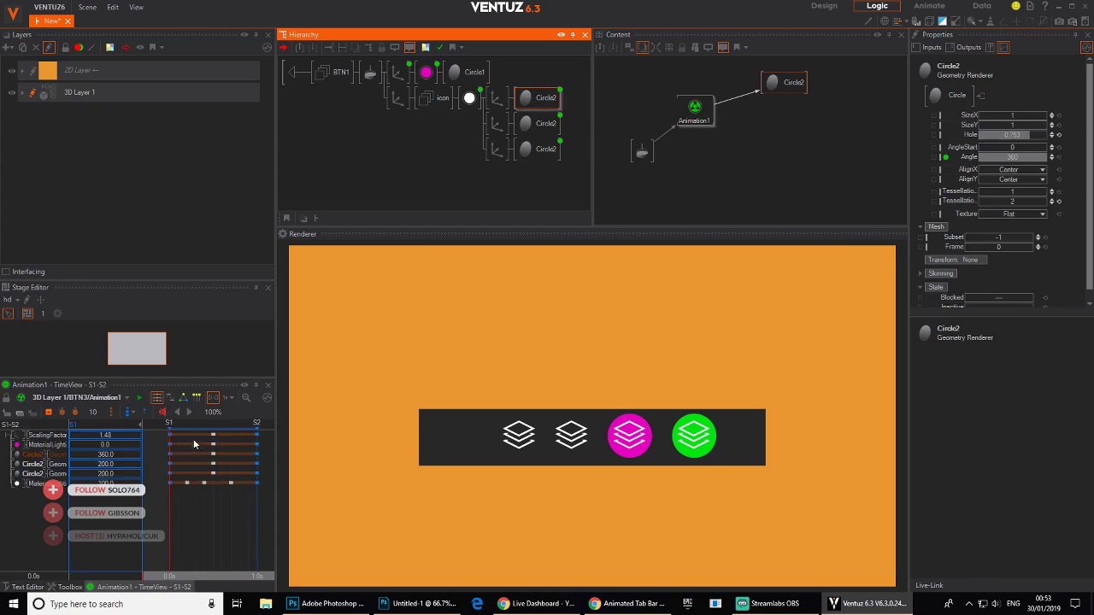
pyautogui.click(242, 517)
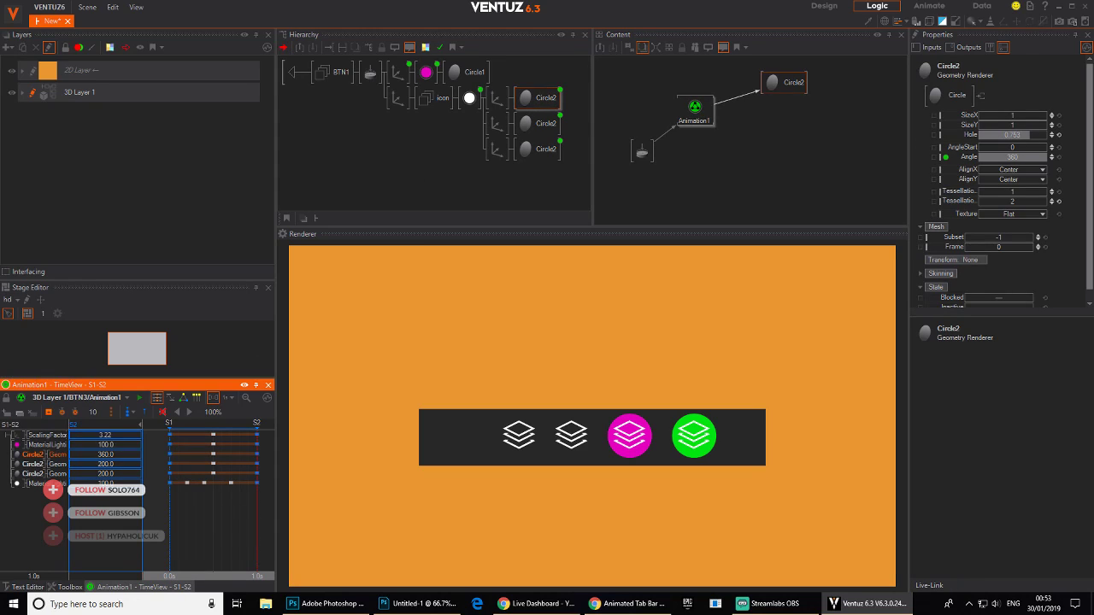
pyautogui.doubleClick(293, 76)
# - Reset BTN4's Animation1 to its S1 state inside the container, and return to the parent hierarchy
pyautogui.click(398, 187)
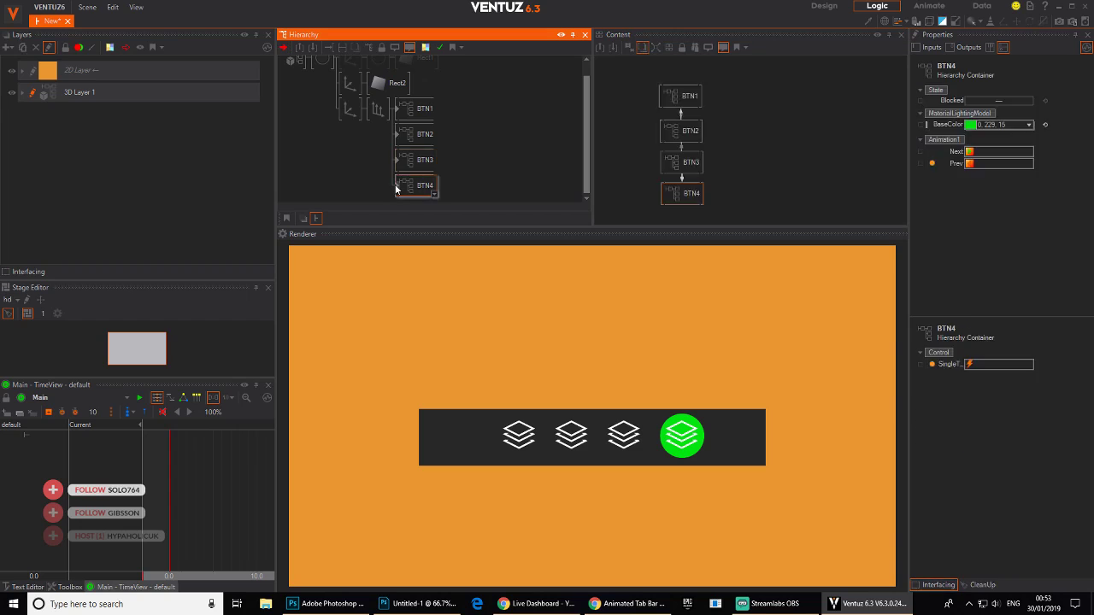
pyautogui.doubleClick(396, 188)
pyautogui.click(539, 96)
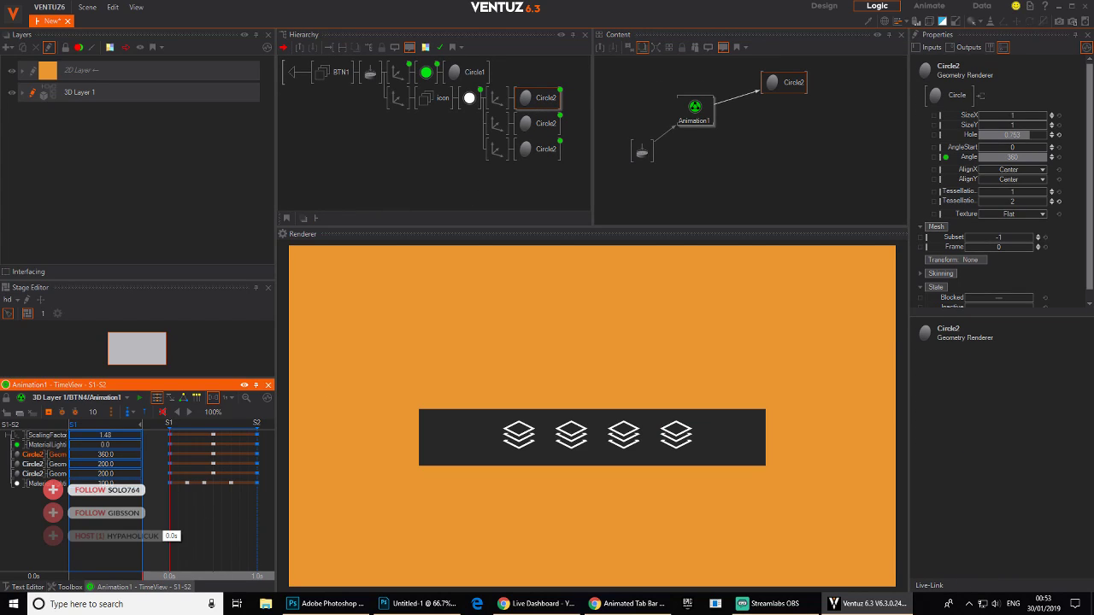
pyautogui.doubleClick(298, 74)
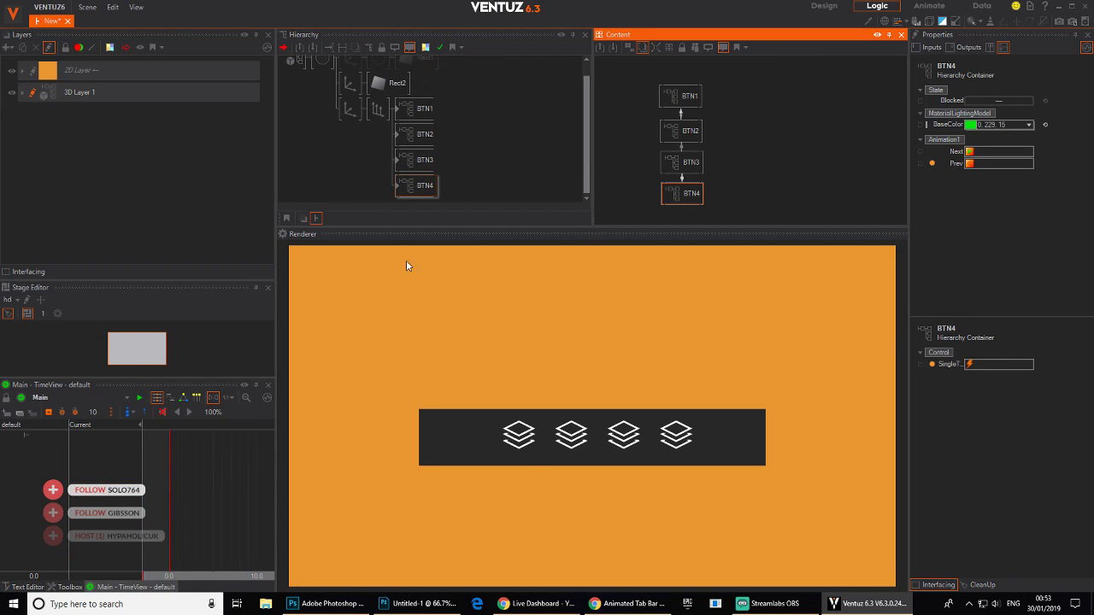
# - Test the first three tab buttons in the render view to check how they animate in turn
pyautogui.click(515, 451)
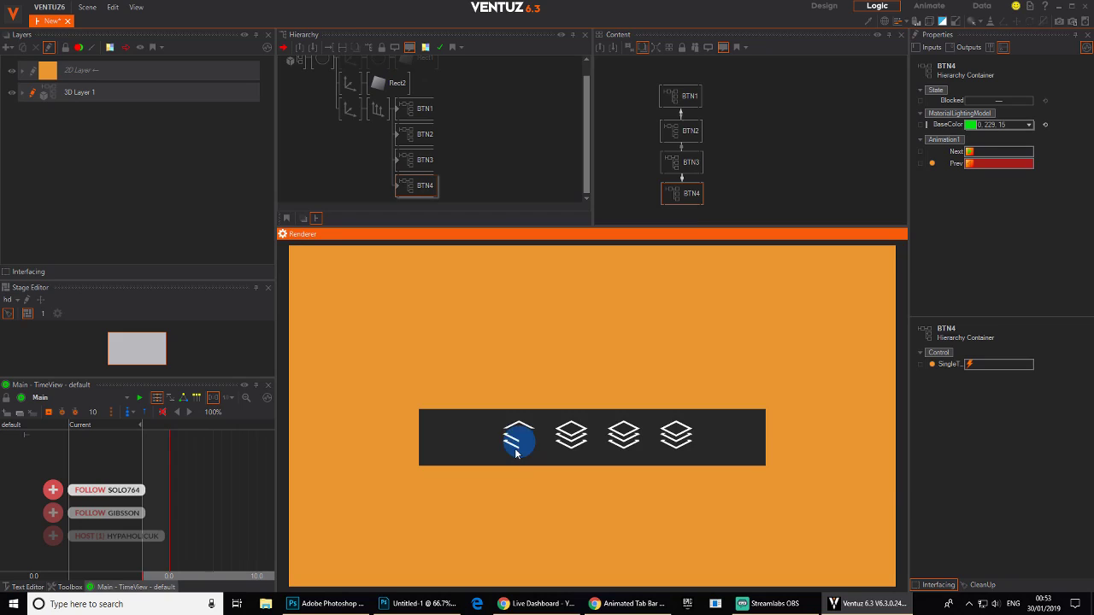
pyautogui.click(573, 453)
pyautogui.click(635, 438)
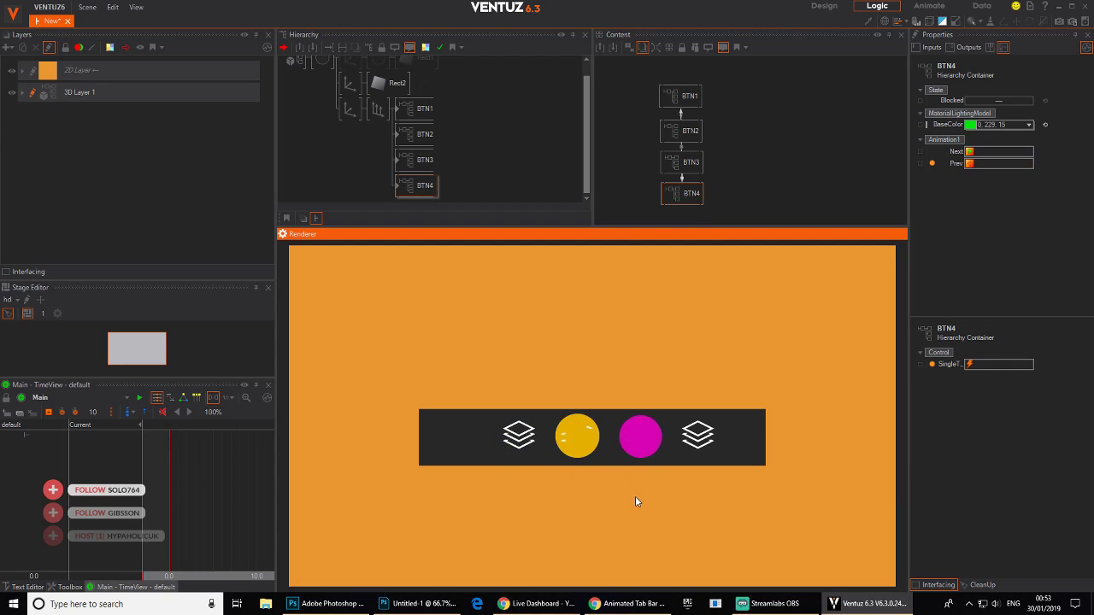
# - Turn on bounding boxes and examine the bounds of the Arrange node and of the BTN1 to BTN4 containers
pyautogui.click(377, 109)
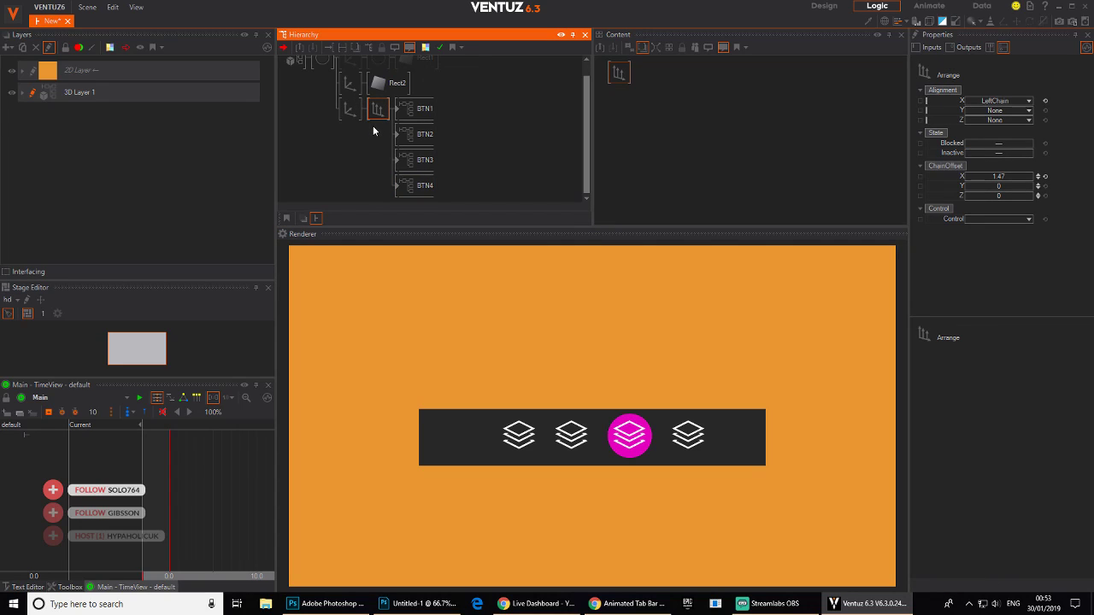
pyautogui.click(929, 22)
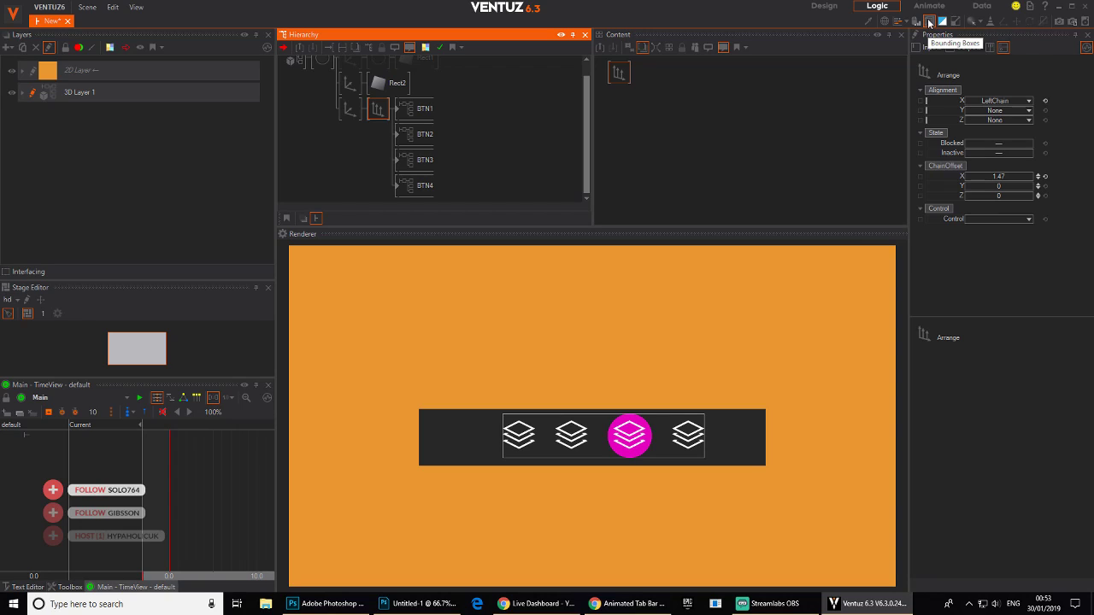
pyautogui.click(428, 112)
pyautogui.keyDown('ctrl'); pyautogui.click(418, 137); pyautogui.keyUp('ctrl')
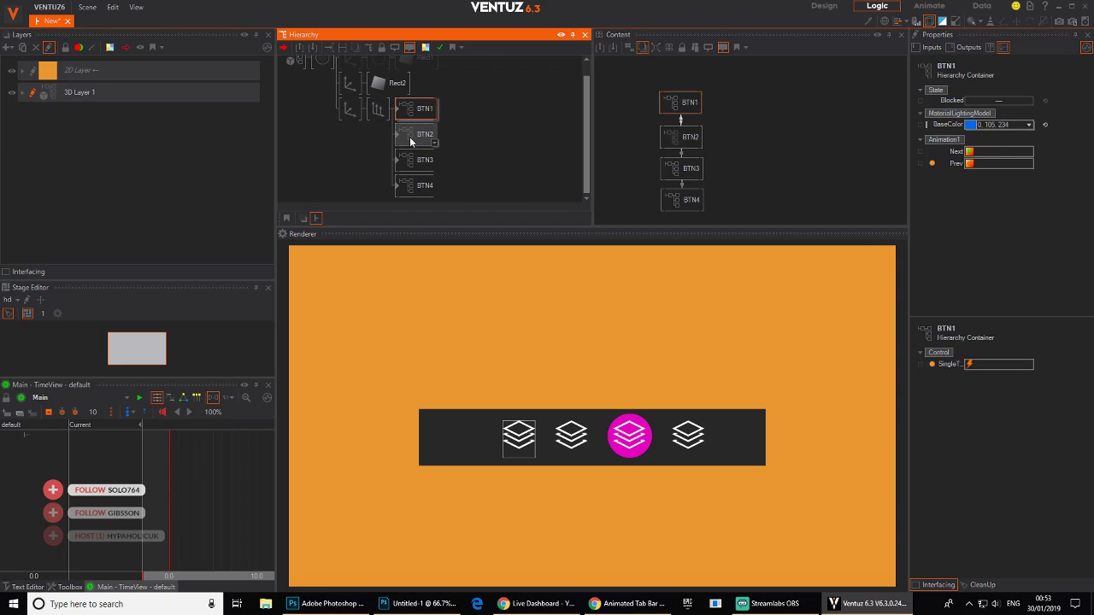
pyautogui.keyDown('ctrl'); pyautogui.click(414, 160); pyautogui.keyUp('ctrl')
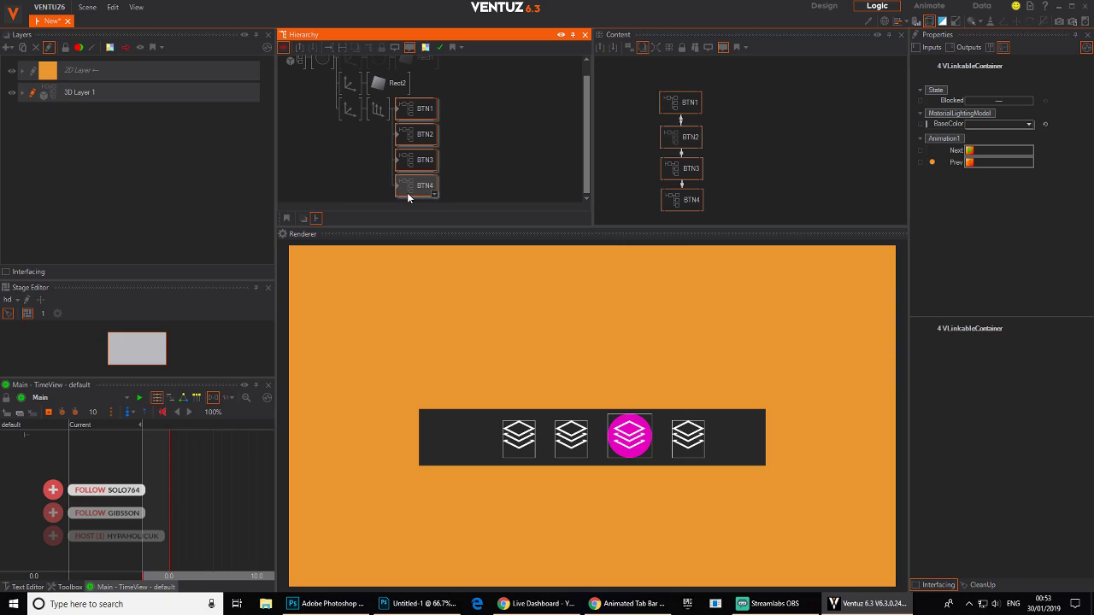
pyautogui.keyDown('ctrl'); pyautogui.click(406, 191); pyautogui.keyUp('ctrl')
# - Delete the Arrange node and insert an Axis node in its place ahead of the button containers
pyautogui.click(377, 112)
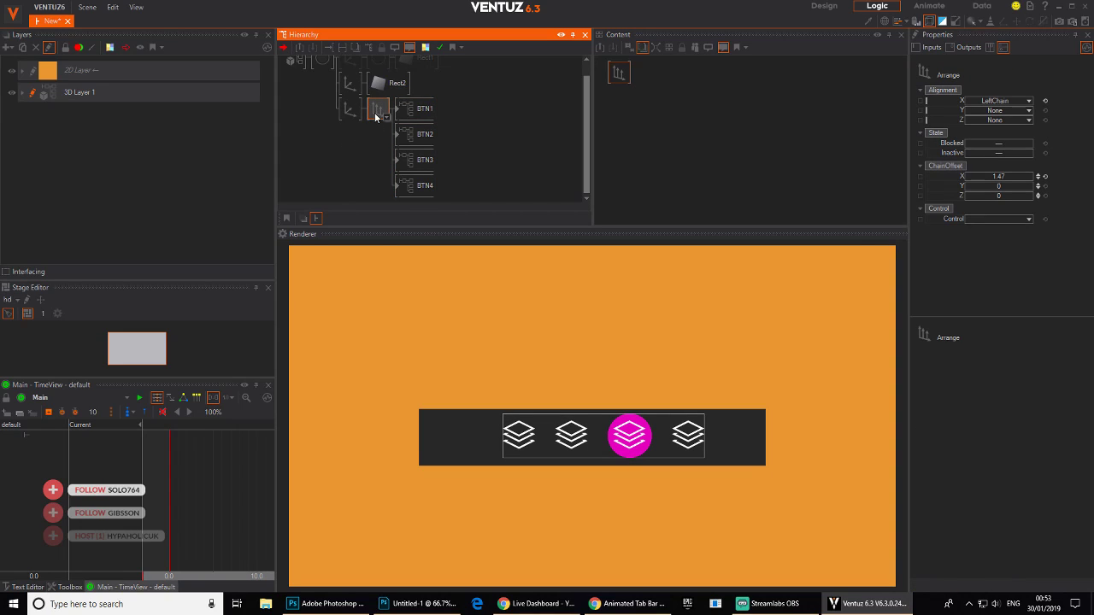
pyautogui.press('Delete')
pyautogui.doubleClick(345, 145)
pyautogui.write('AX')
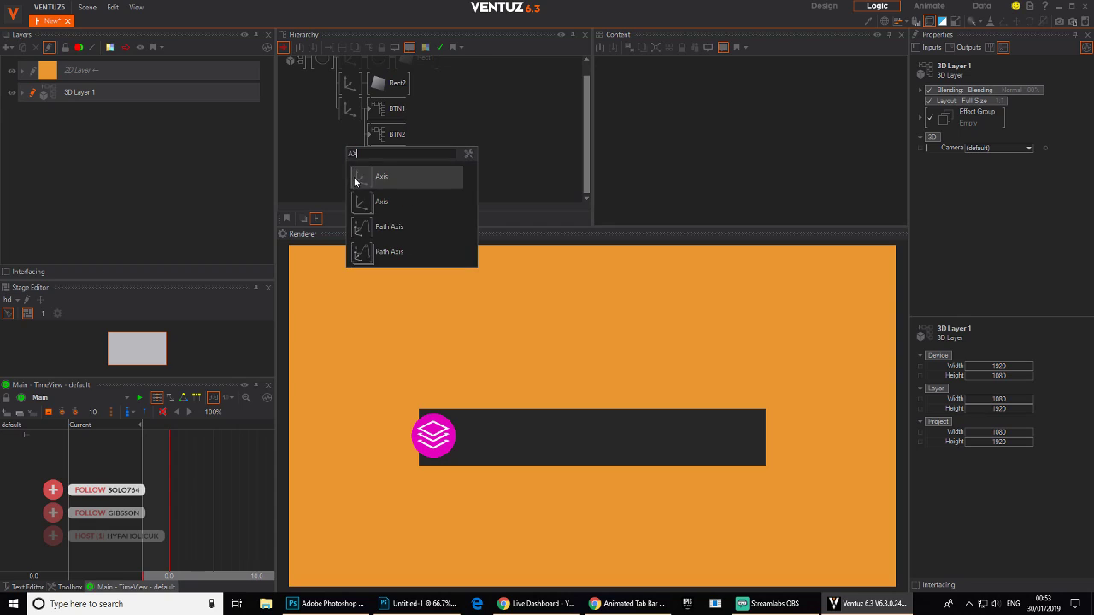
pyautogui.click(354, 181)
pyautogui.click(370, 112)
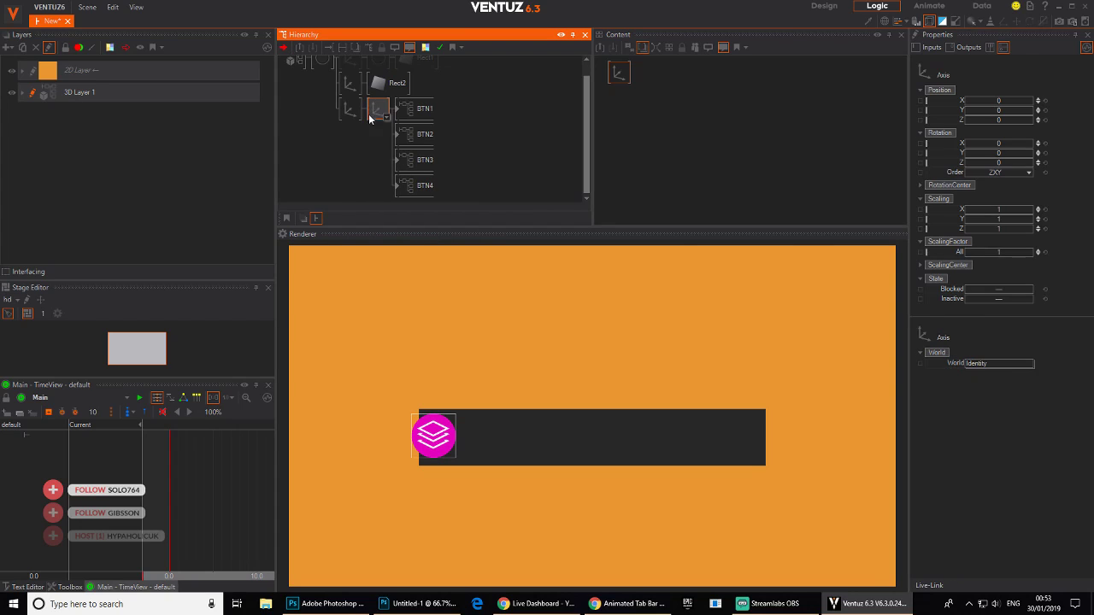
# - Insert a separate Axis node in front of each of the BTN2, BTN3 and BTN4 containers
pyautogui.doubleClick(375, 152)
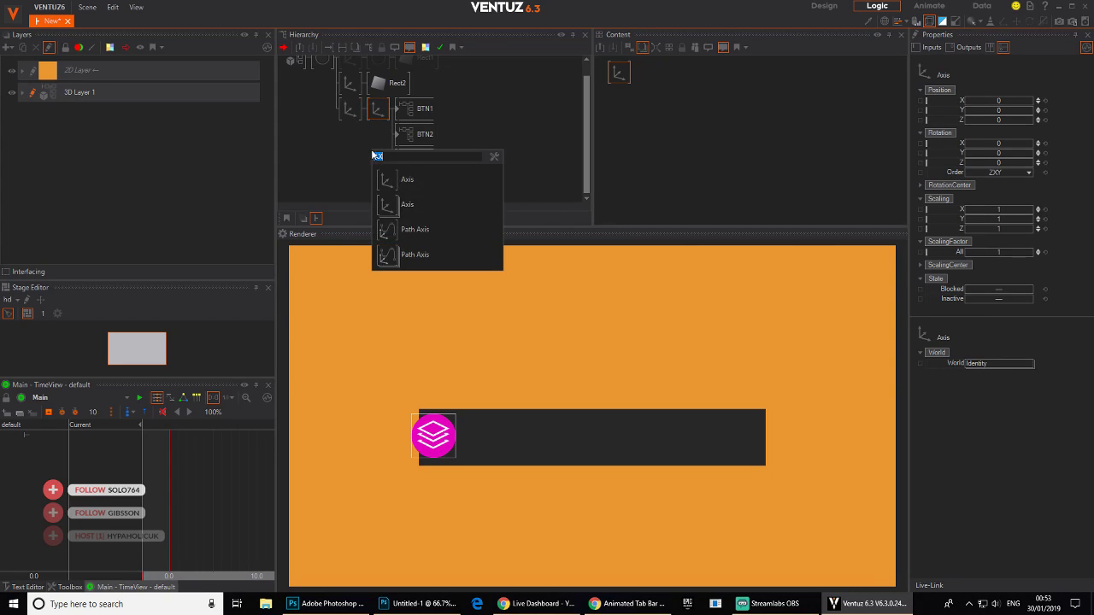
pyautogui.write('AX')
pyautogui.click(388, 179)
pyautogui.click(401, 139)
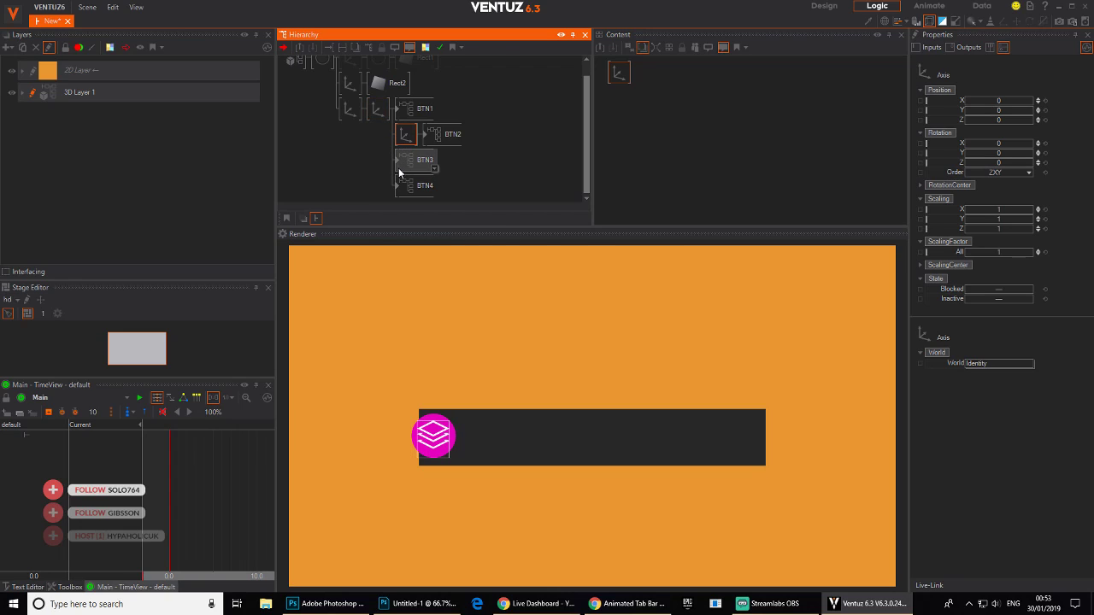
pyautogui.doubleClick(406, 173)
pyautogui.click(421, 211)
pyautogui.click(400, 165)
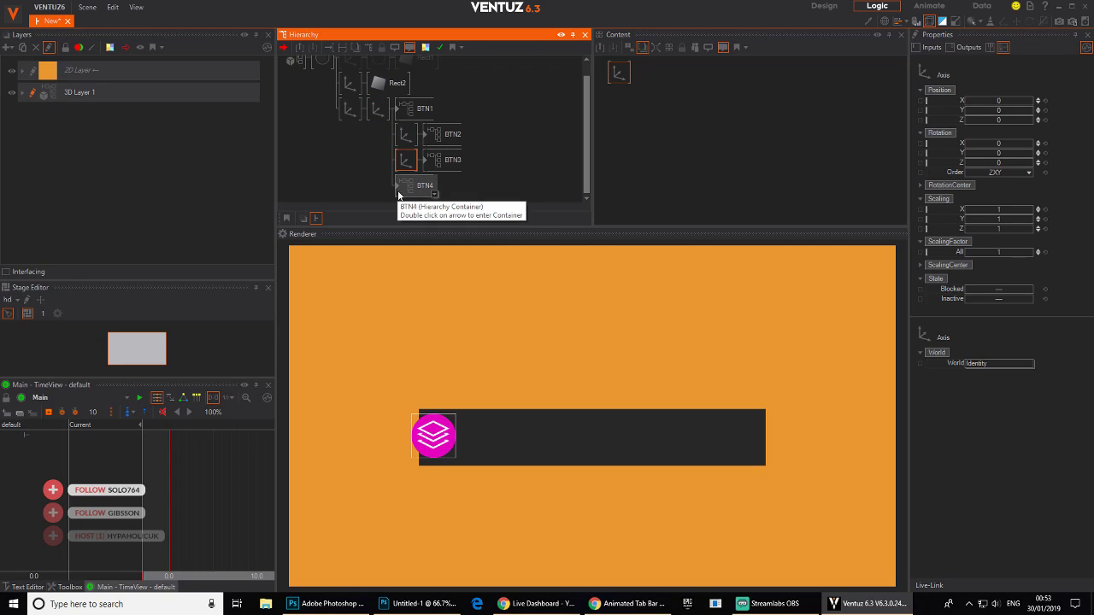
pyautogui.doubleClick(400, 191)
pyautogui.click(418, 248)
pyautogui.click(400, 190)
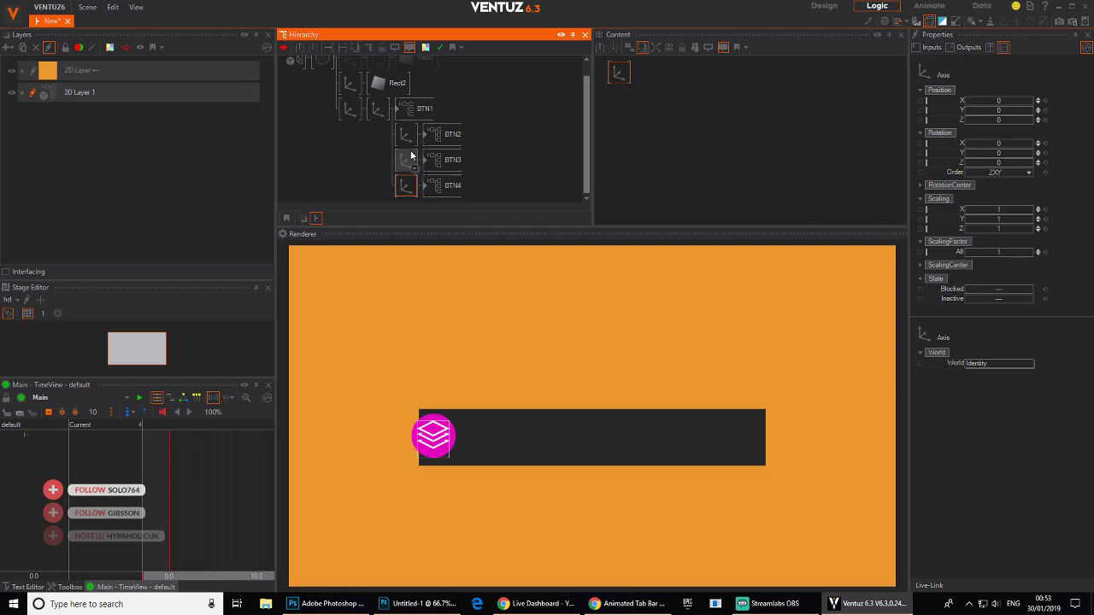
# - Move the Axis nodes of BTN2, BTN3 and BTN4 up one hierarchy level, alongside BTN1's Axis
pyautogui.click(405, 136)
pyautogui.keyDown('ctrl'); pyautogui.click(405, 161); pyautogui.keyUp('ctrl')
pyautogui.keyDown('ctrl'); pyautogui.click(405, 185); pyautogui.keyUp('ctrl')
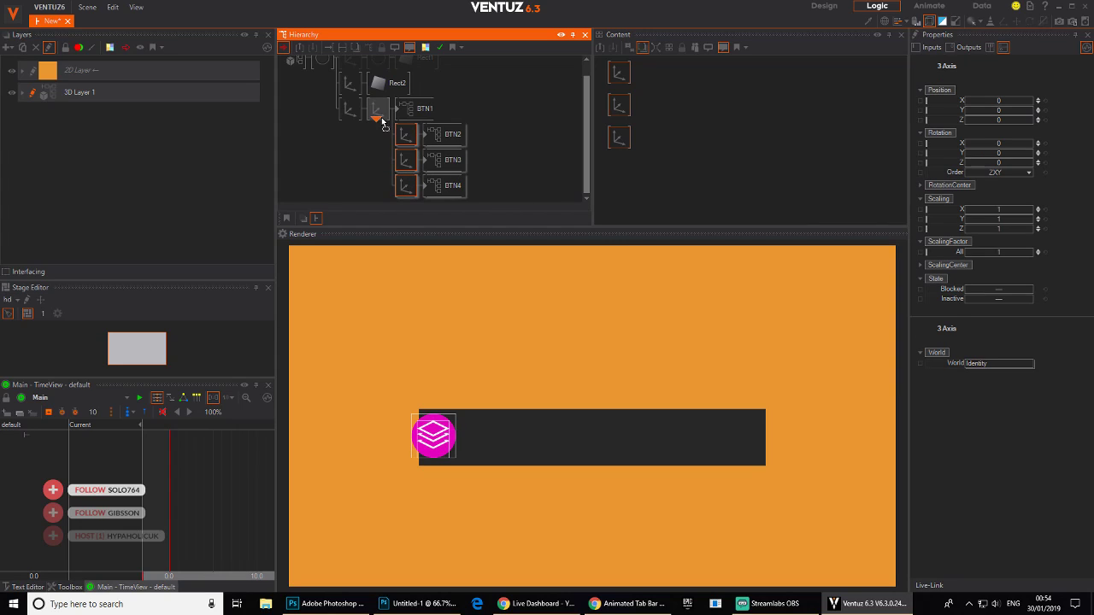
pyautogui.moveTo(382, 123); pyautogui.dragTo(381, 122)
# - Set the X position of all four button Axis nodes together to about 5.68
pyautogui.click(380, 141)
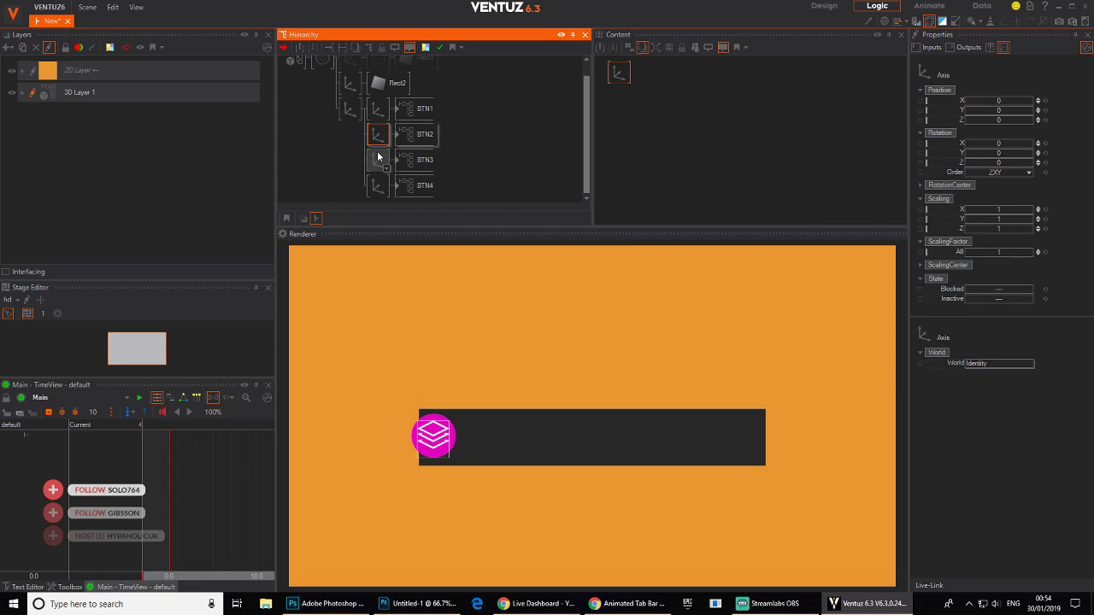
pyautogui.keyDown('ctrl'); pyautogui.click(380, 115); pyautogui.keyUp('ctrl')
pyautogui.keyDown('ctrl'); pyautogui.click(377, 160); pyautogui.keyUp('ctrl')
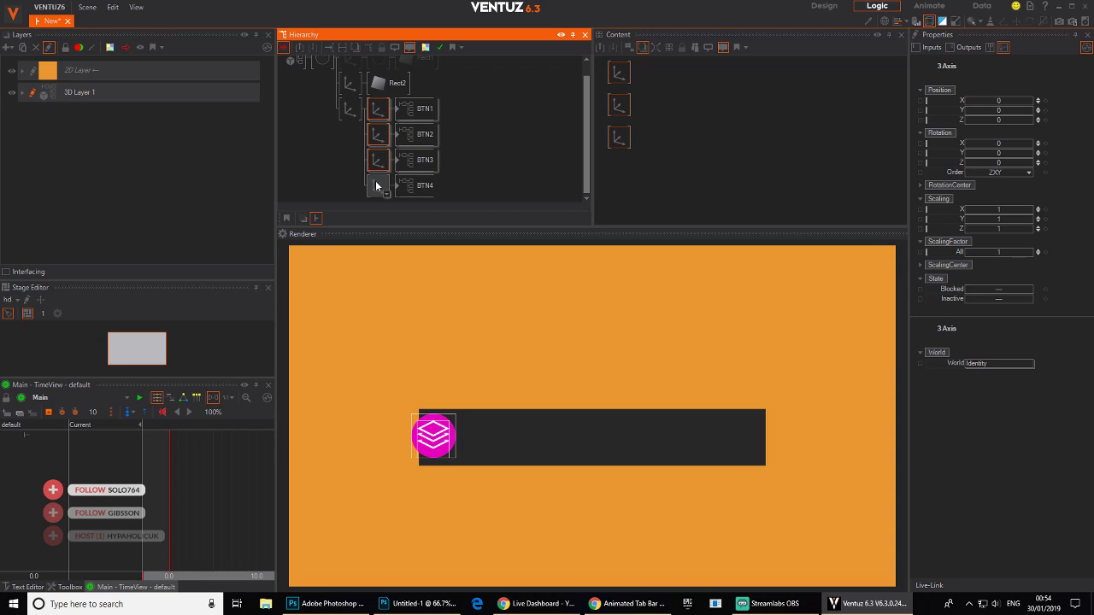
pyautogui.keyDown('ctrl'); pyautogui.click(378, 184); pyautogui.keyUp('ctrl')
pyautogui.moveTo(990, 104); pyautogui.dragTo(1021, 100)
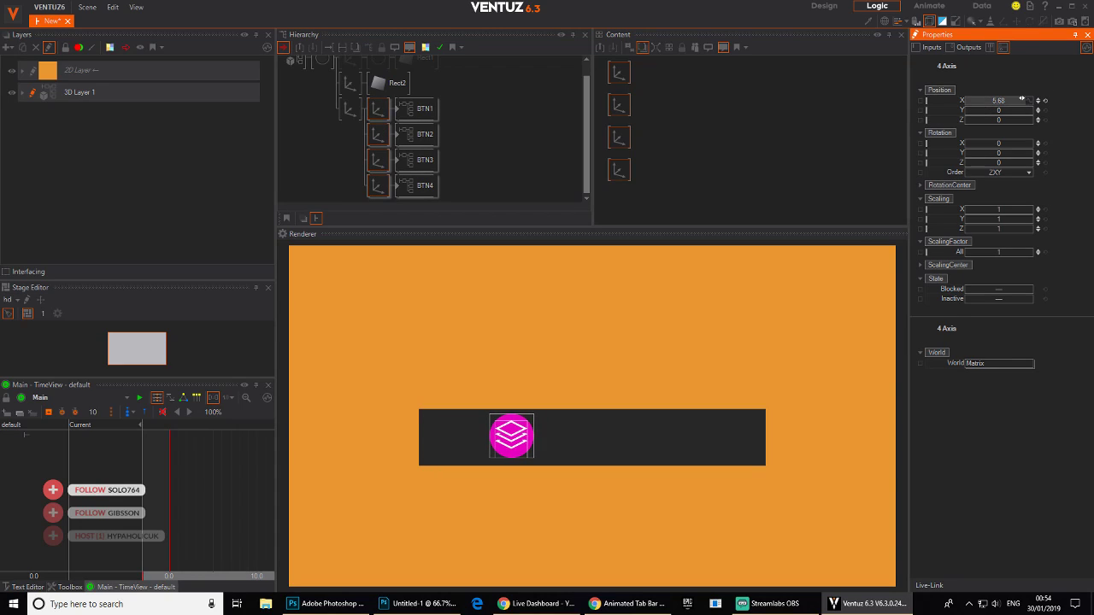
# - Space out the buttons by setting the Axis X position to about 9.76 for BTN2, 13.66 for BTN3 and 17.88 for BTN4
pyautogui.keyDown('ctrl'); pyautogui.click(377, 109); pyautogui.keyUp('ctrl')
pyautogui.moveTo(997, 101); pyautogui.dragTo(962, 100)
pyautogui.keyDown('ctrl'); pyautogui.click(380, 137); pyautogui.keyUp('ctrl')
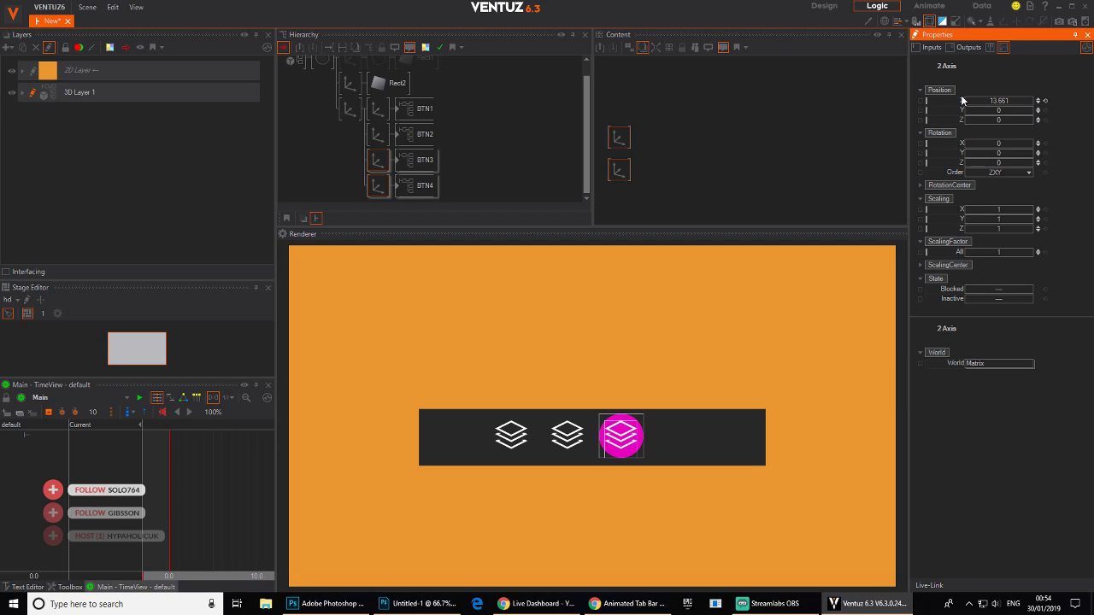
pyautogui.keyDown('ctrl'); pyautogui.click(378, 159); pyautogui.keyUp('ctrl')
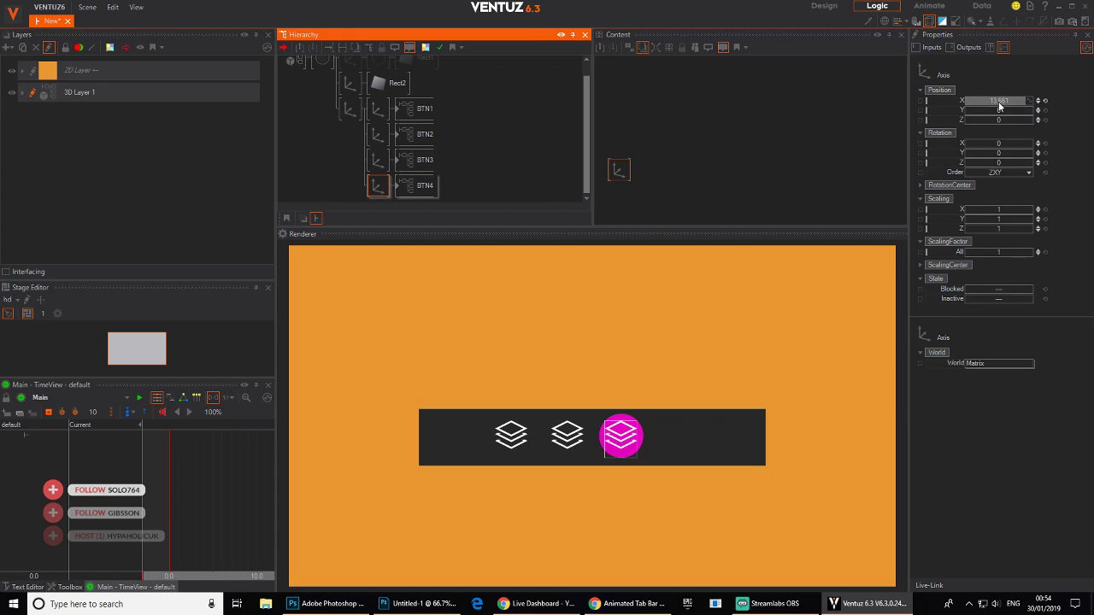
pyautogui.moveTo(995, 101); pyautogui.dragTo(963, 100)
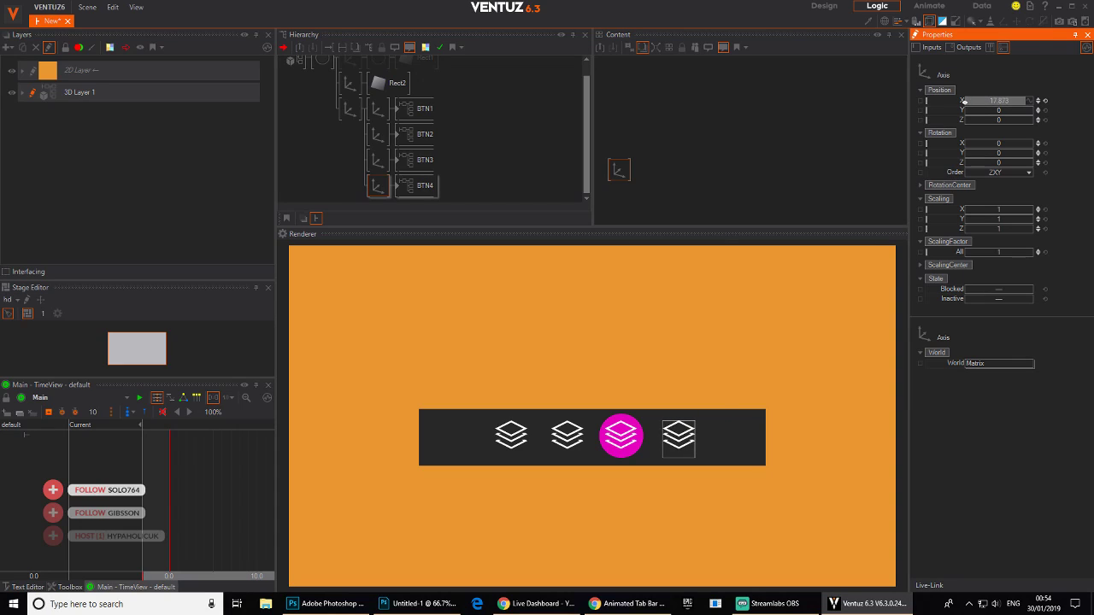
# - Widen the Rect2 background bar slightly
pyautogui.click(379, 82)
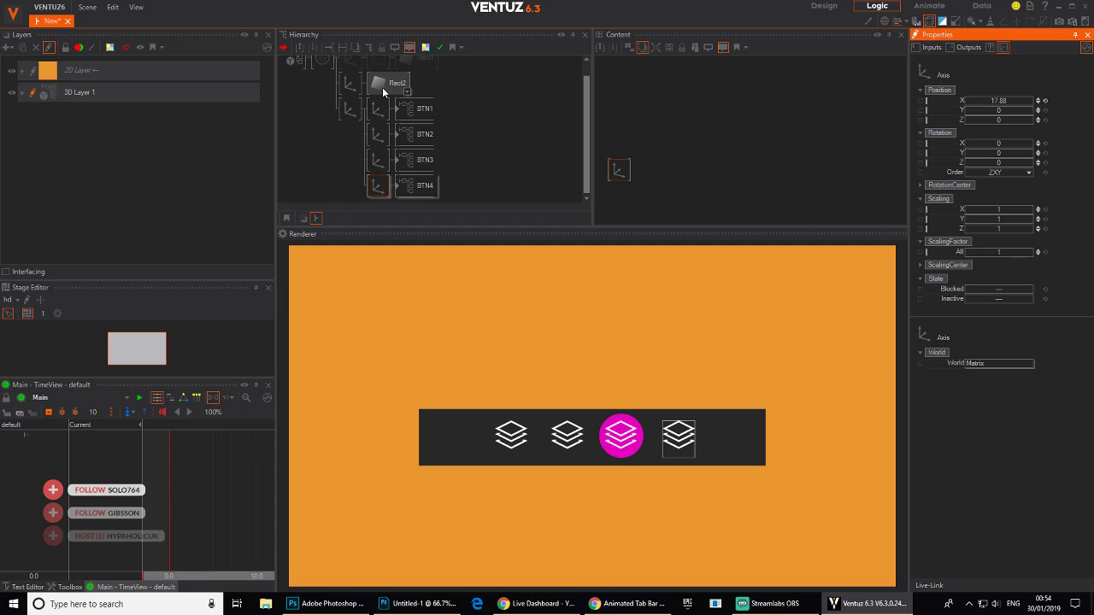
pyautogui.moveTo(1024, 117); pyautogui.dragTo(983, 115)
# - Shift the Axis nodes of BTN2, BTN3 and BTN4 in positive X to space all four buttons evenly along the bar
pyautogui.click(378, 134)
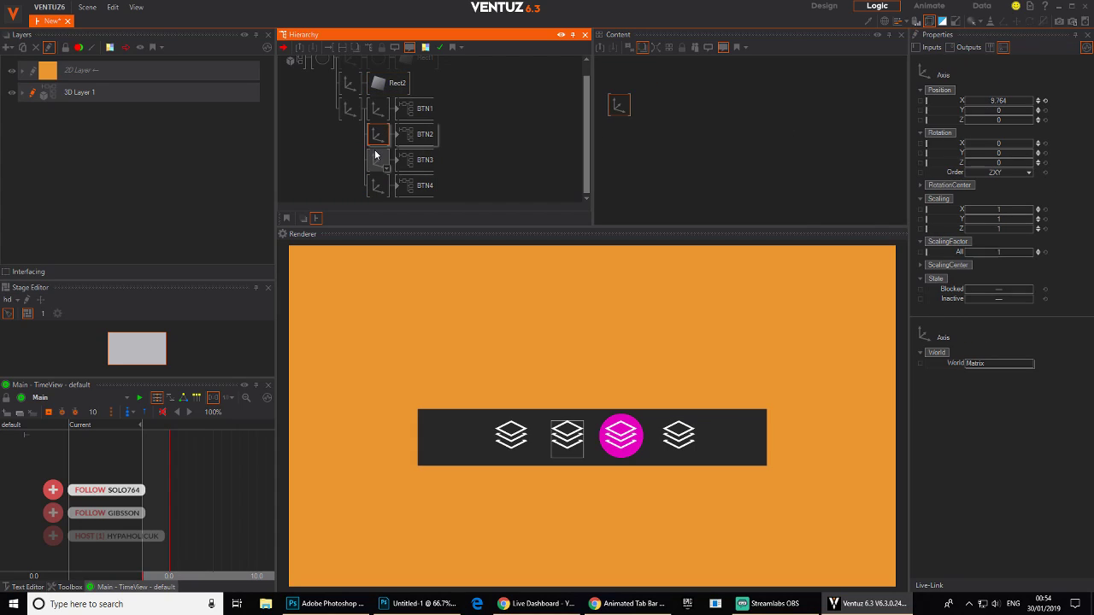
pyautogui.keyDown('ctrl'); pyautogui.click(376, 158); pyautogui.keyUp('ctrl')
pyautogui.keyDown('ctrl'); pyautogui.click(381, 186); pyautogui.keyUp('ctrl')
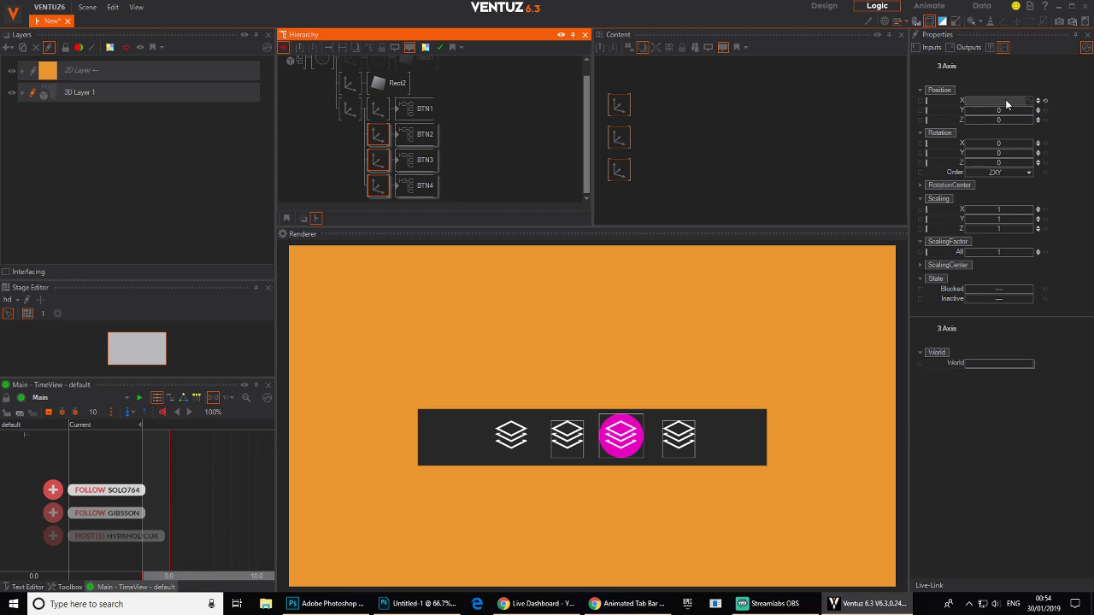
pyautogui.moveTo(1005, 101)
pyautogui.mouseDown()
pyautogui.moveTo(1032, 101)
pyautogui.moveTo(1017, 103)
pyautogui.mouseUp()
pyautogui.keyDown('ctrl'); pyautogui.click(372, 143); pyautogui.keyUp('ctrl')
pyautogui.click(378, 185)
pyautogui.click(322, 155)
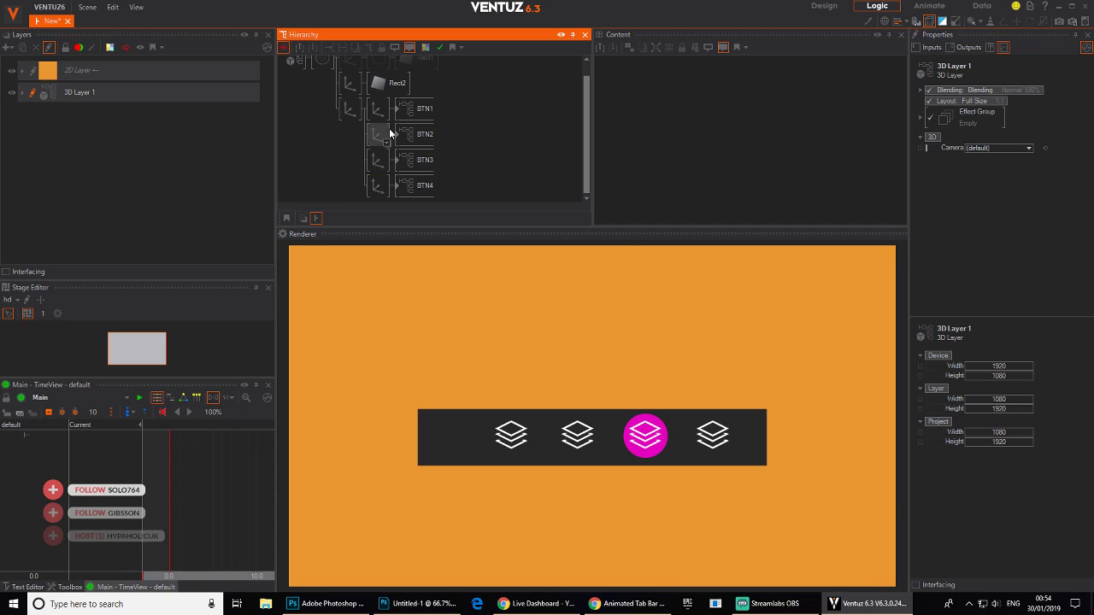
# - Test the button animations by activating the second, third and fourth icons in the rendered tab bar
pyautogui.click(596, 442)
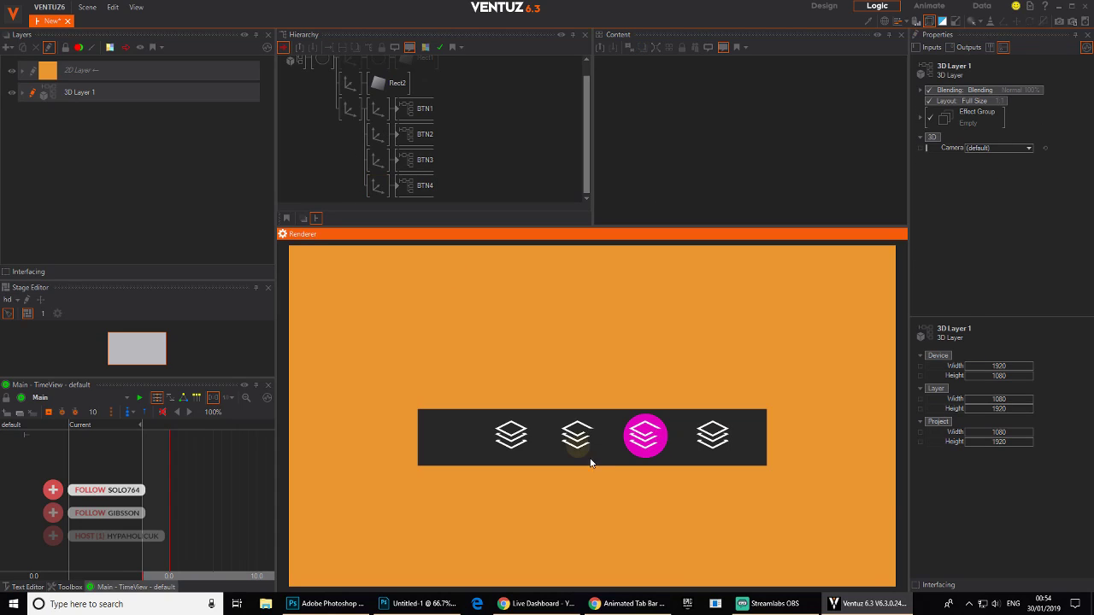
pyautogui.click(712, 440)
pyautogui.click(649, 445)
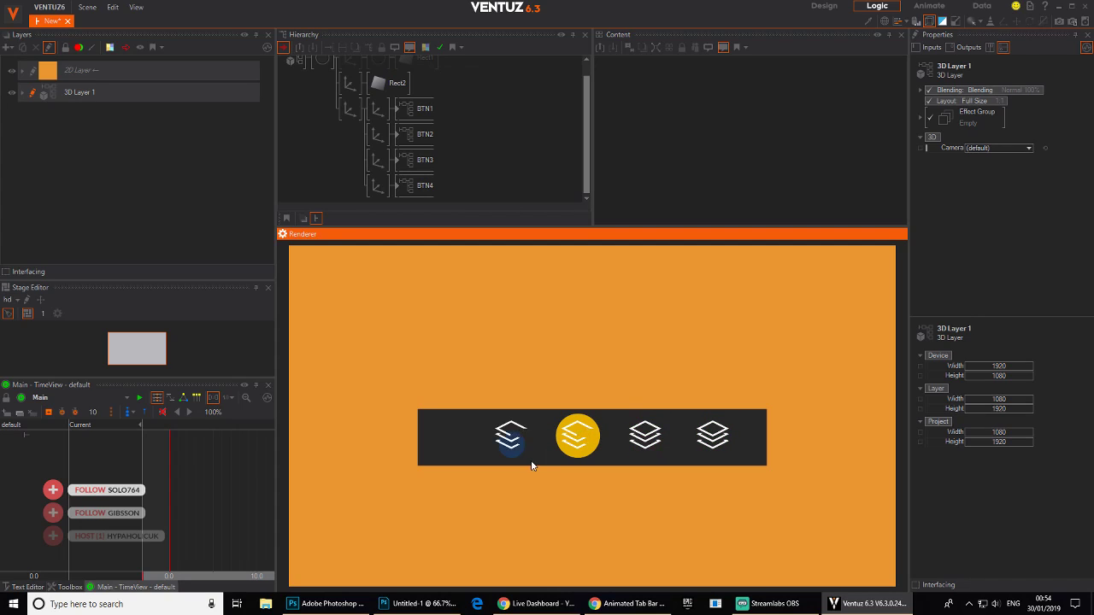
pyautogui.click(578, 442)
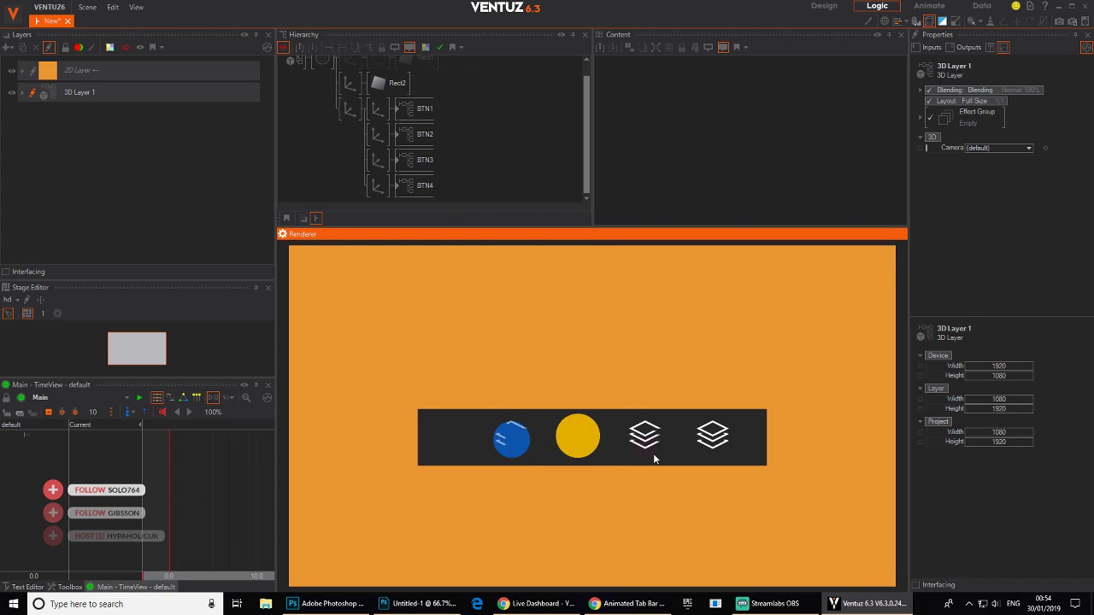
pyautogui.click(655, 455)
pyautogui.click(721, 437)
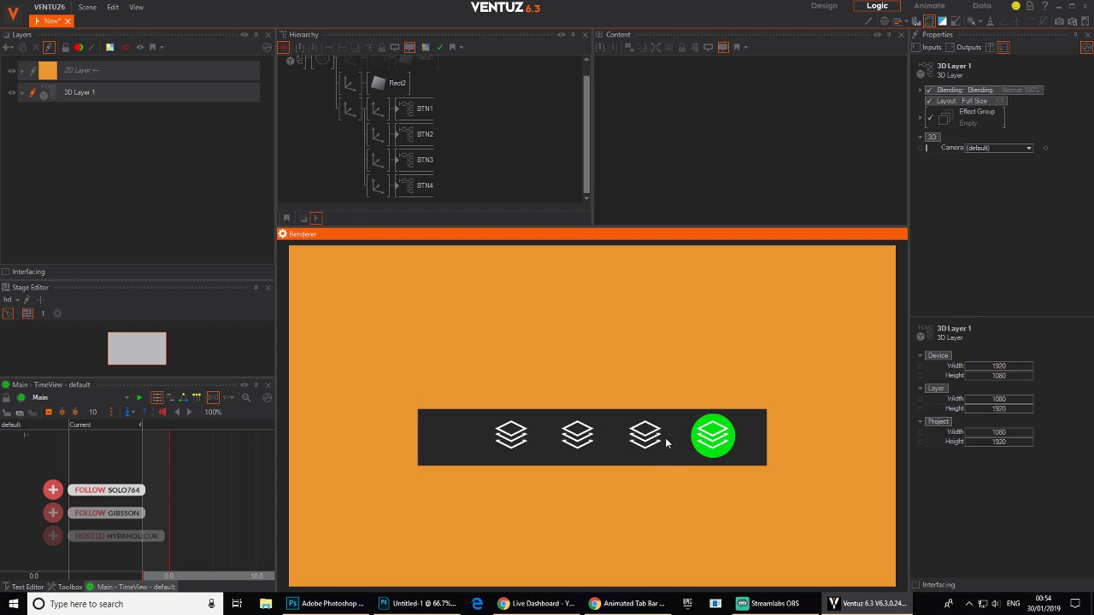
# - Unblock the Axis holding the Rect1 bump and compare the bar with the Animated Tab Bar reference on Dribbble
pyautogui.scroll(1, 464, 175)
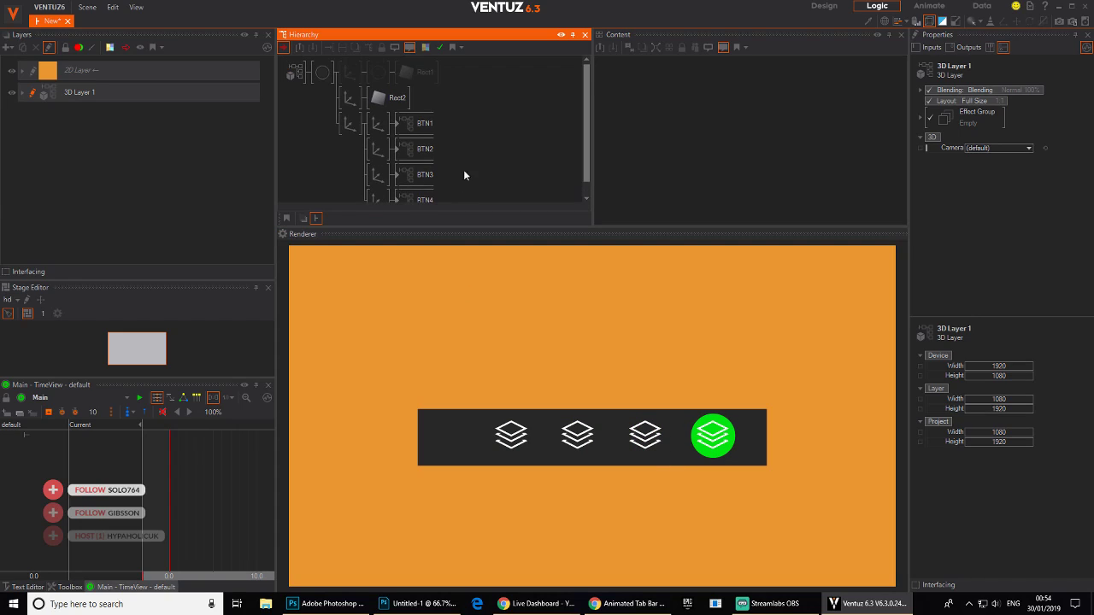
pyautogui.click(370, 82)
pyautogui.hotkey('ctrl', 'b')
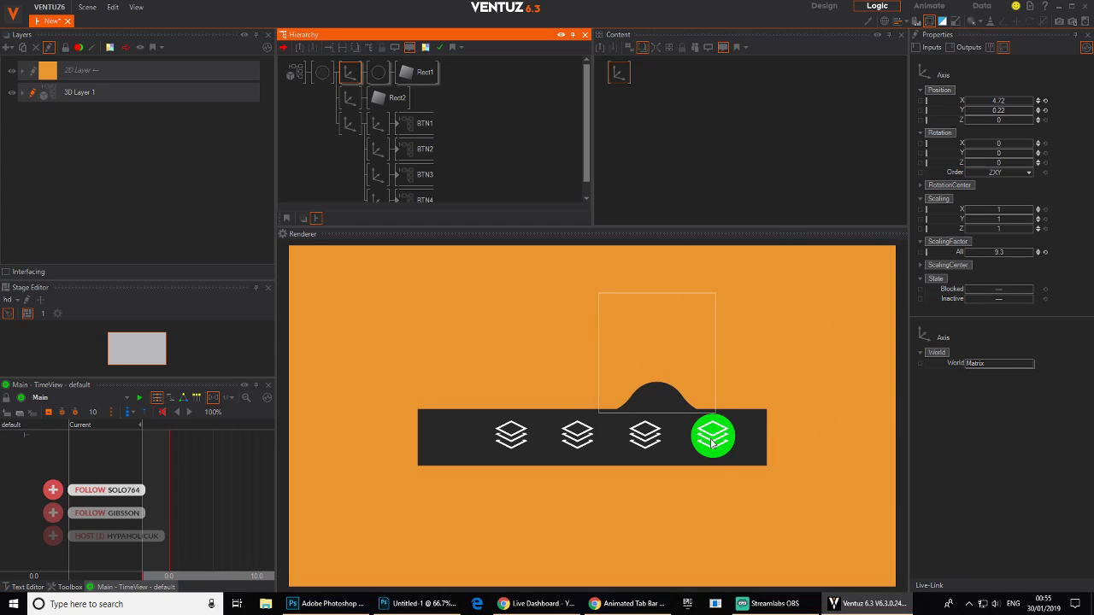
pyautogui.click(628, 603)
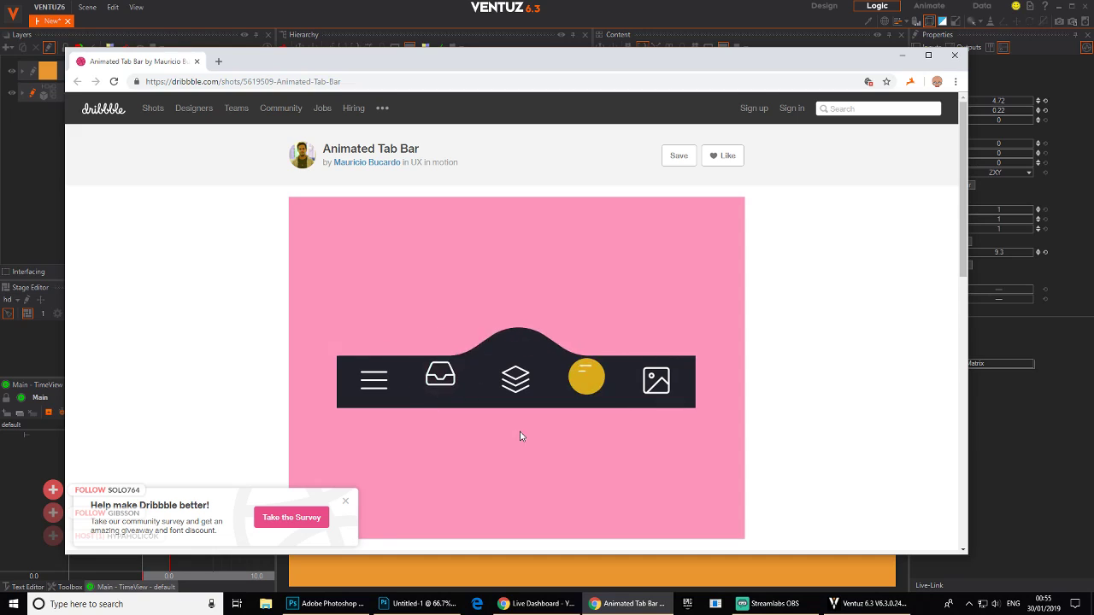
pyautogui.click(866, 603)
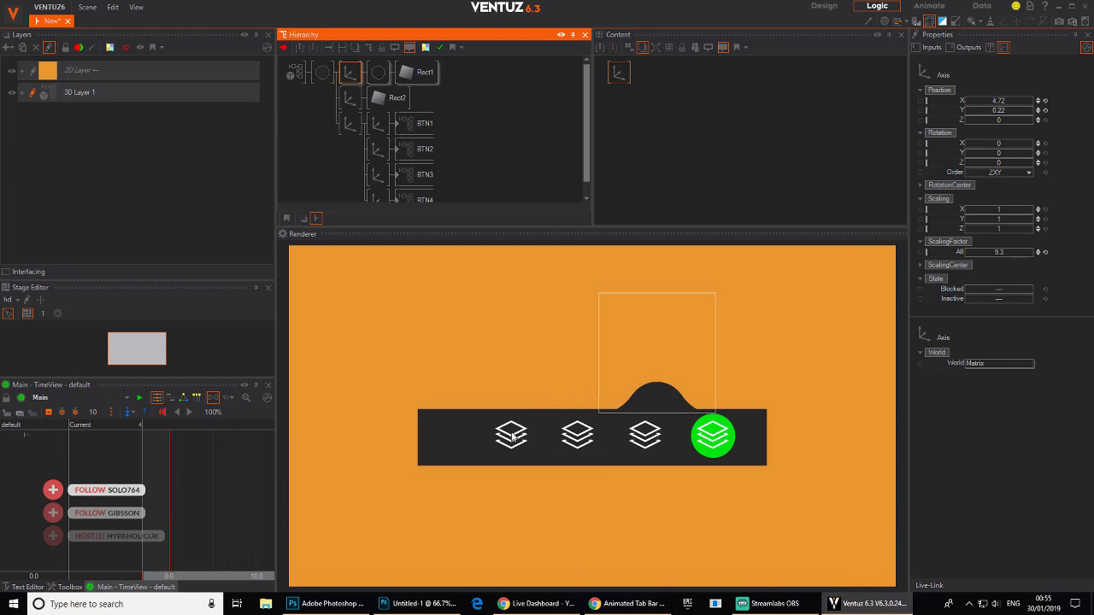
# - Reduce the height of the Rect2 bar and move the Rect1 bump's Axis to about X 8.67, Y -0.58, behind the fourth button
pyautogui.click(392, 99)
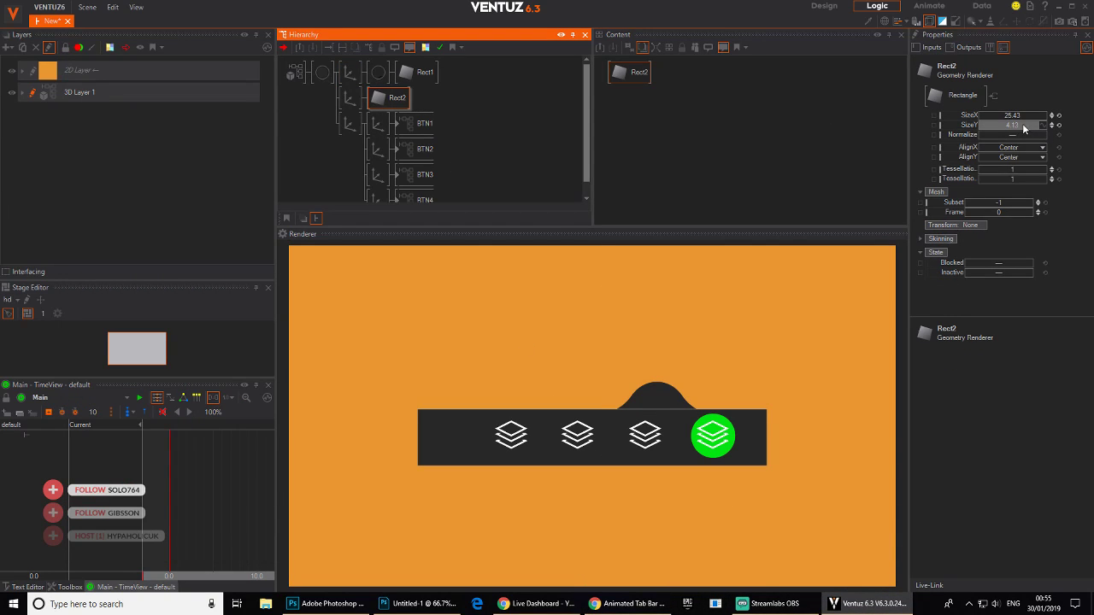
pyautogui.moveTo(989, 124); pyautogui.dragTo(965, 112)
pyautogui.click(348, 99)
pyautogui.click(349, 73)
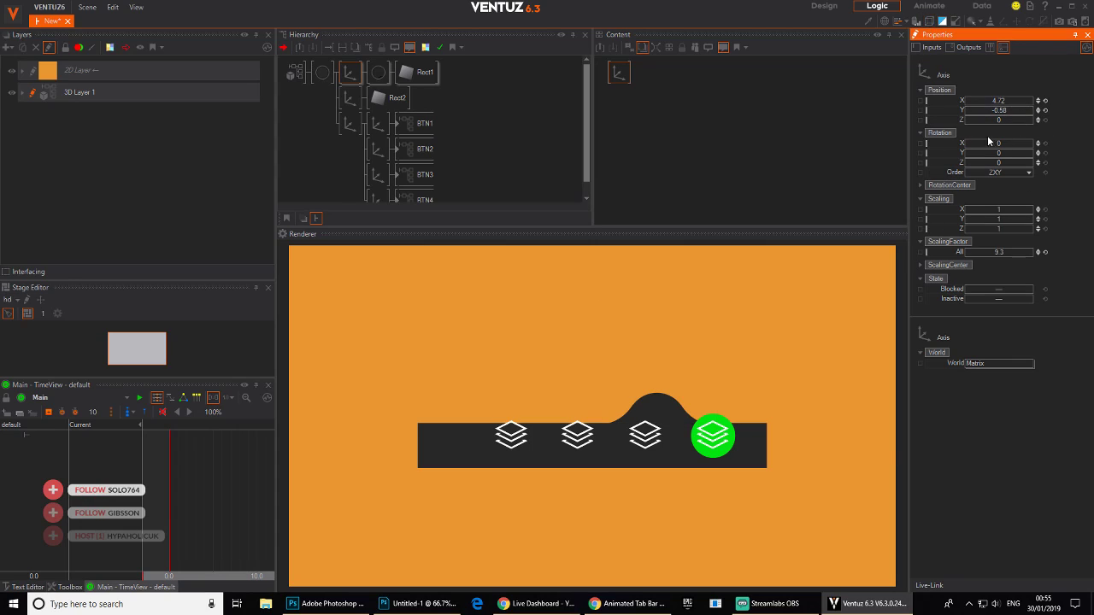
pyautogui.moveTo(1031, 103); pyautogui.dragTo(1020, 103)
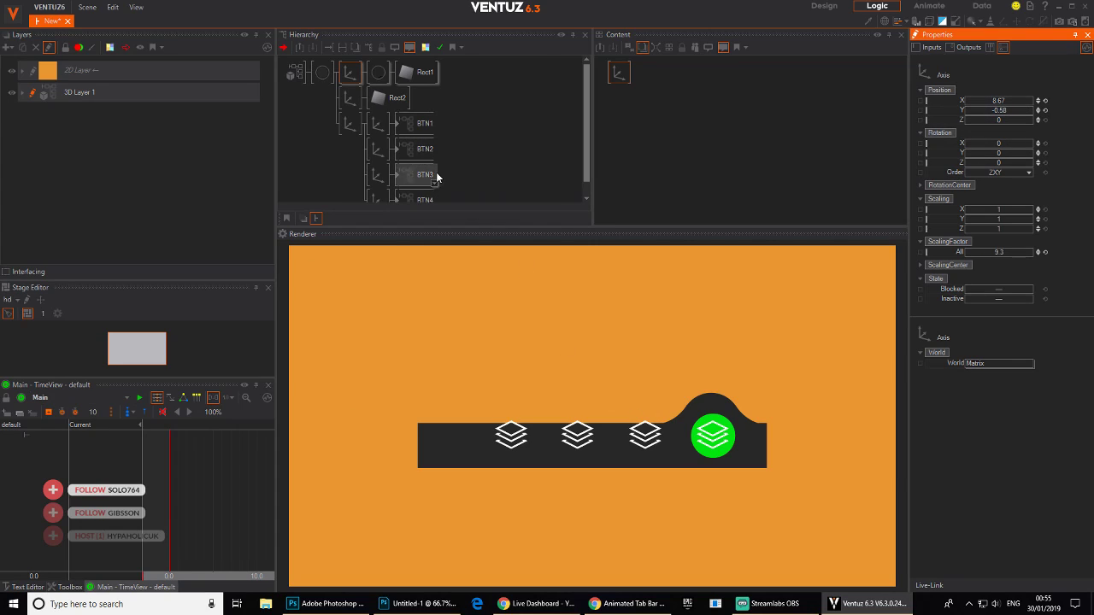
# - Activate BTN1, shift its Axis slightly in negative X, and move the bump's Axis to about X -6.05, Y -0.6 behind it
pyautogui.click(516, 439)
pyautogui.click(517, 440)
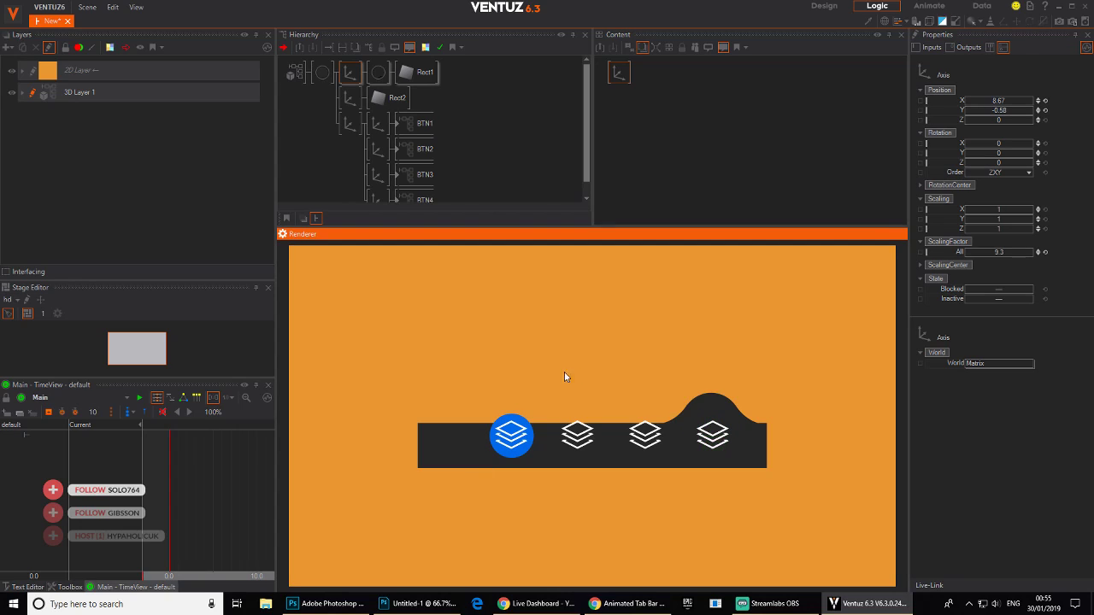
pyautogui.click(377, 124)
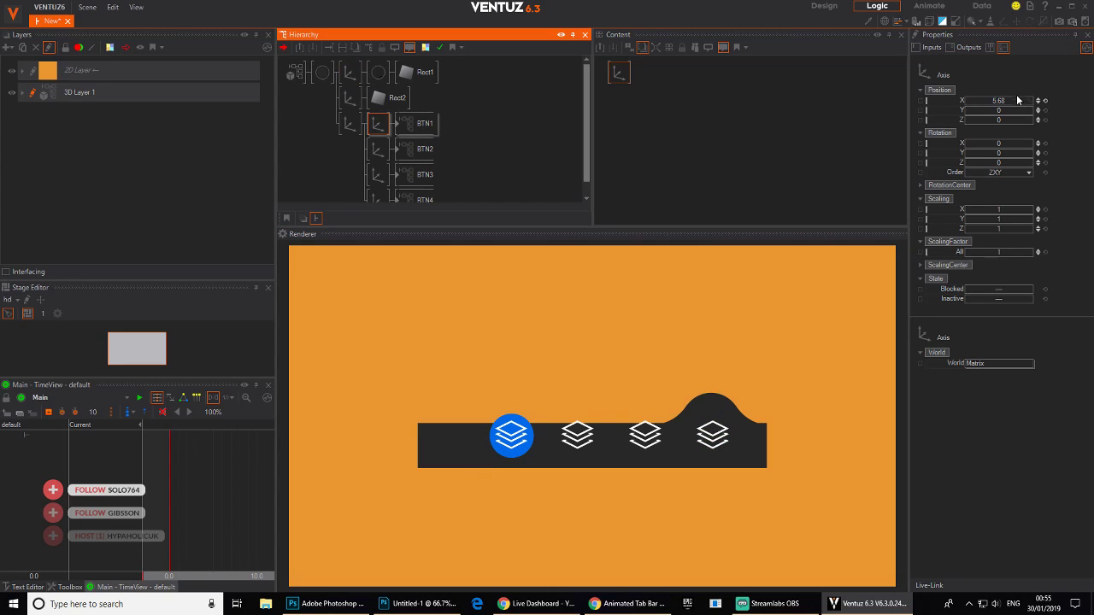
pyautogui.moveTo(987, 100); pyautogui.dragTo(964, 101)
pyautogui.click(350, 72)
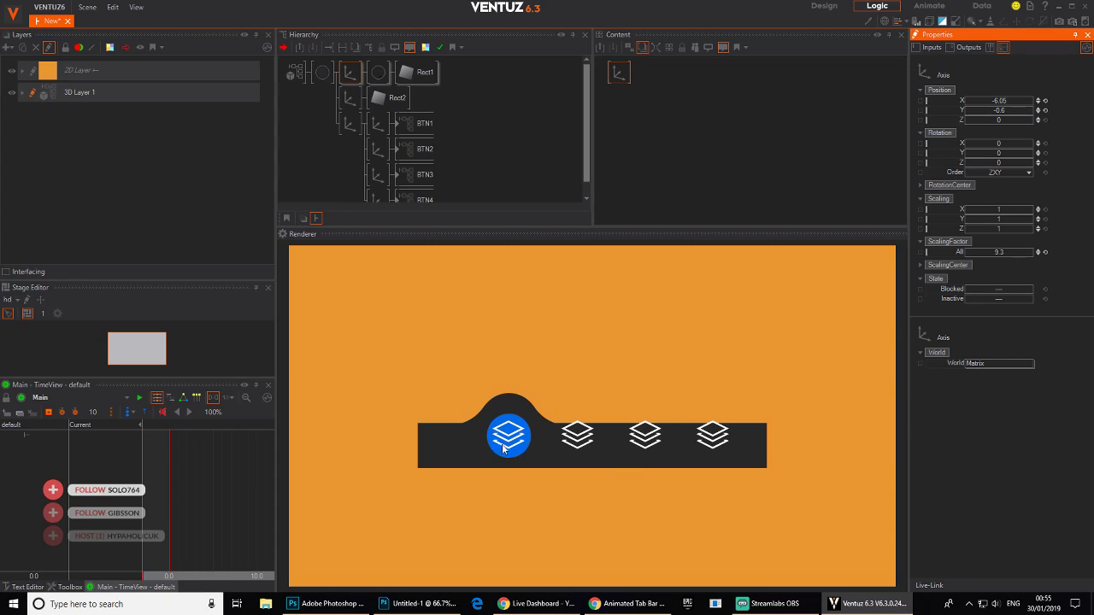
# - Inside BTN1, set Circle1's ScalingFactor to about 4.01 at keyframe S2 of Animation1 and scrub the animation to check it
pyautogui.doubleClick(398, 126)
pyautogui.click(437, 75)
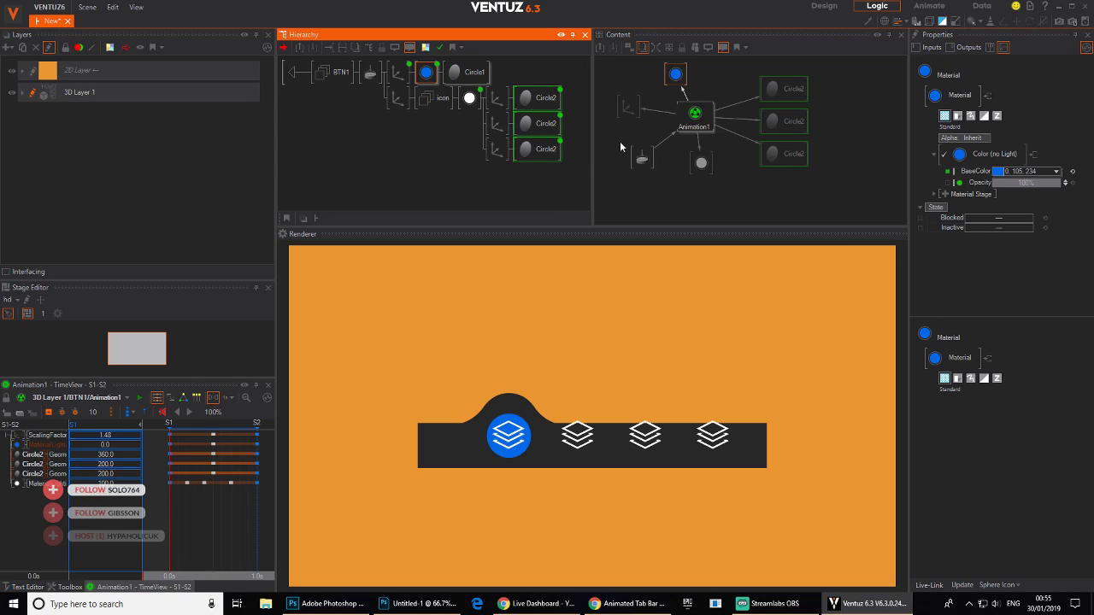
pyautogui.moveTo(181, 500); pyautogui.dragTo(253, 497)
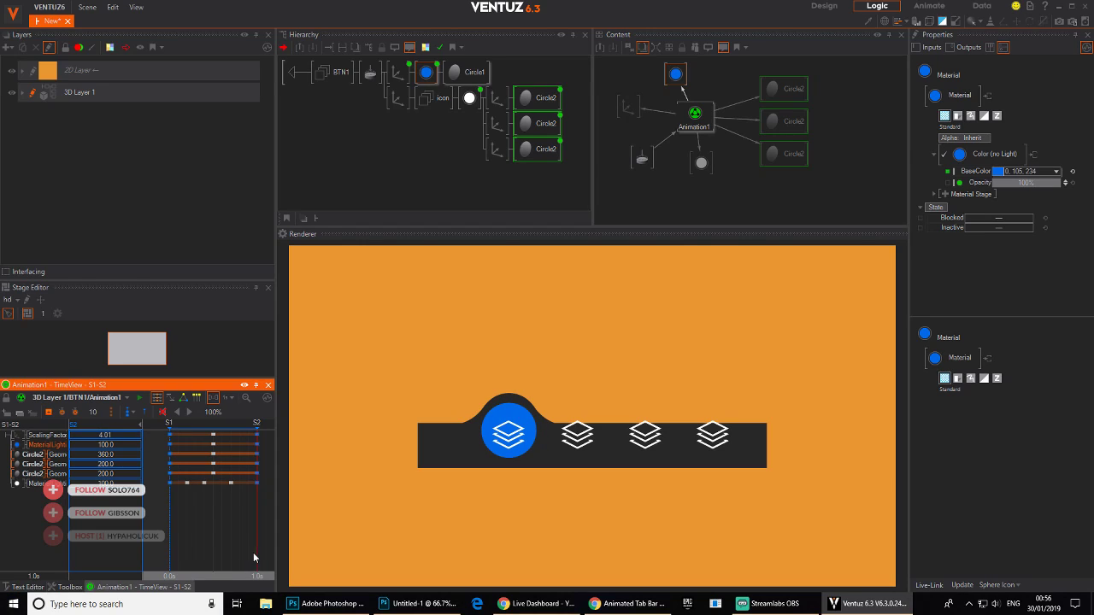
pyautogui.moveTo(255, 554); pyautogui.dragTo(170, 523)
pyautogui.moveTo(204, 502); pyautogui.dragTo(255, 502)
# - Add the icon Axis to BTN1's animation content and bind its Position Y to Animation1
pyautogui.click(396, 99)
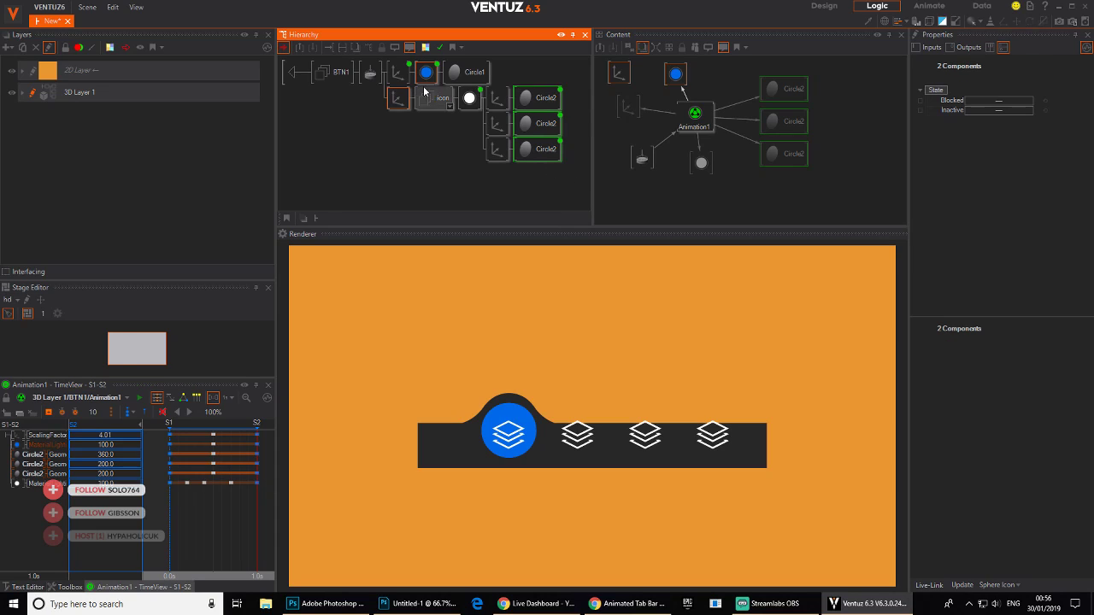
pyautogui.click(420, 83)
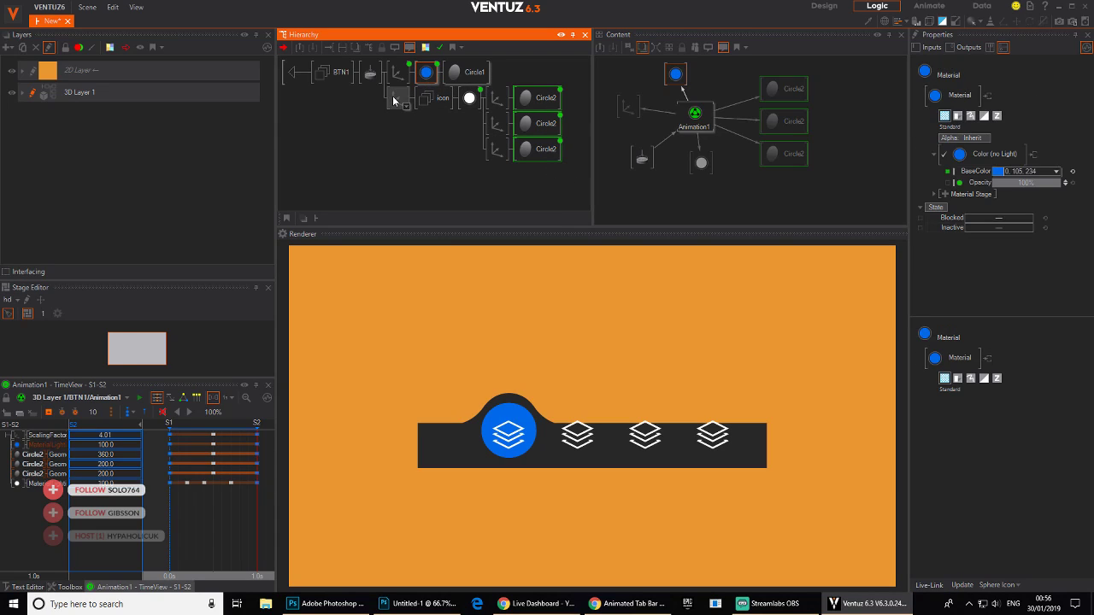
pyautogui.keyDown('ctrl'); pyautogui.click(396, 100); pyautogui.keyUp('ctrl')
pyautogui.click(619, 81)
pyautogui.moveTo(619, 81); pyautogui.dragTo(731, 80)
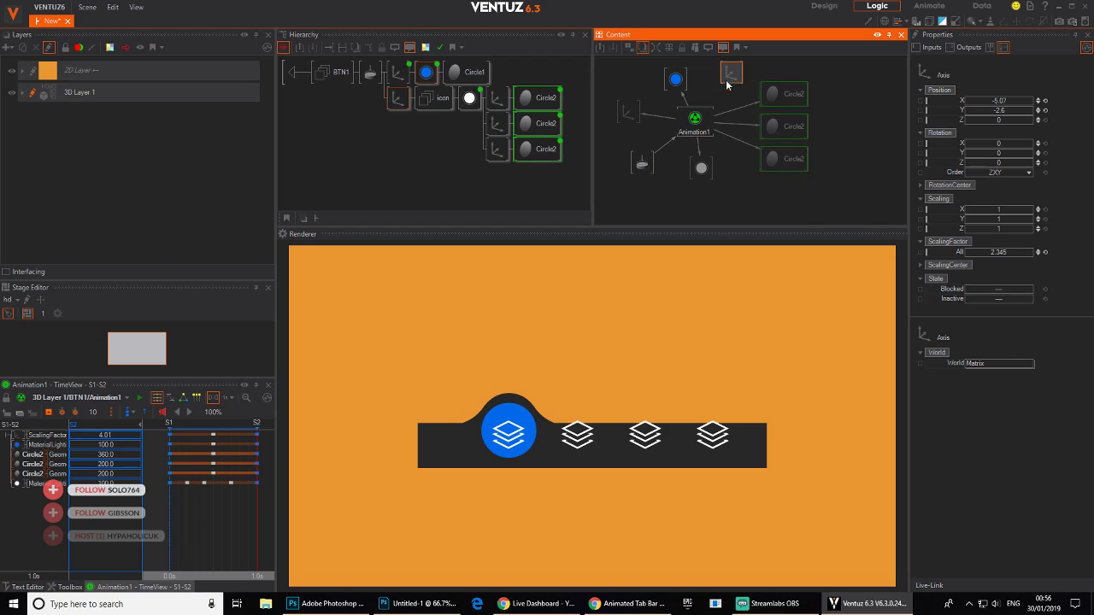
pyautogui.moveTo(950, 111); pyautogui.dragTo(695, 122)
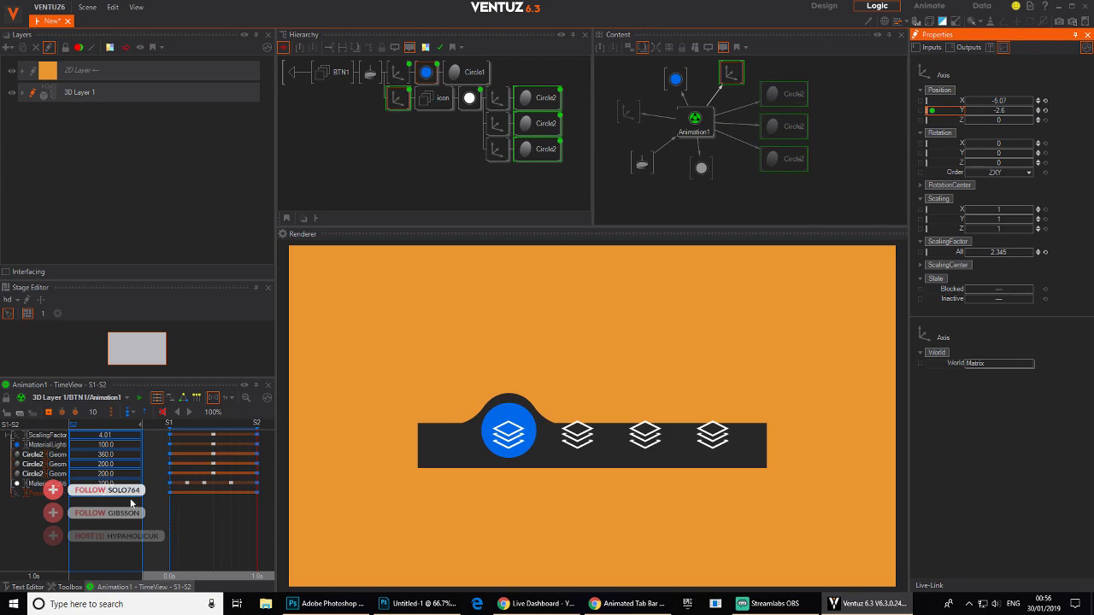
# - Set the icon Axis's Position Y to about -2.243 at keyframe S2, check it at S1, and leave the BTN1 container
pyautogui.moveTo(246, 510)
pyautogui.mouseDown()
pyautogui.moveTo(174, 510)
pyautogui.moveTo(249, 508)
pyautogui.moveTo(258, 523)
pyautogui.mouseUp()
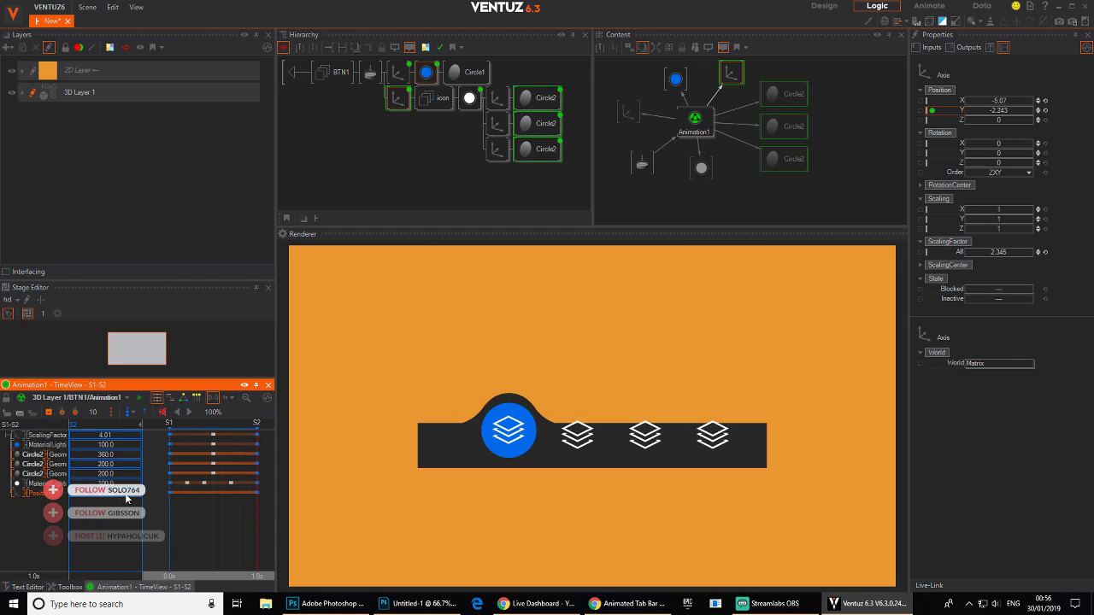
pyautogui.moveTo(237, 541); pyautogui.dragTo(170, 513)
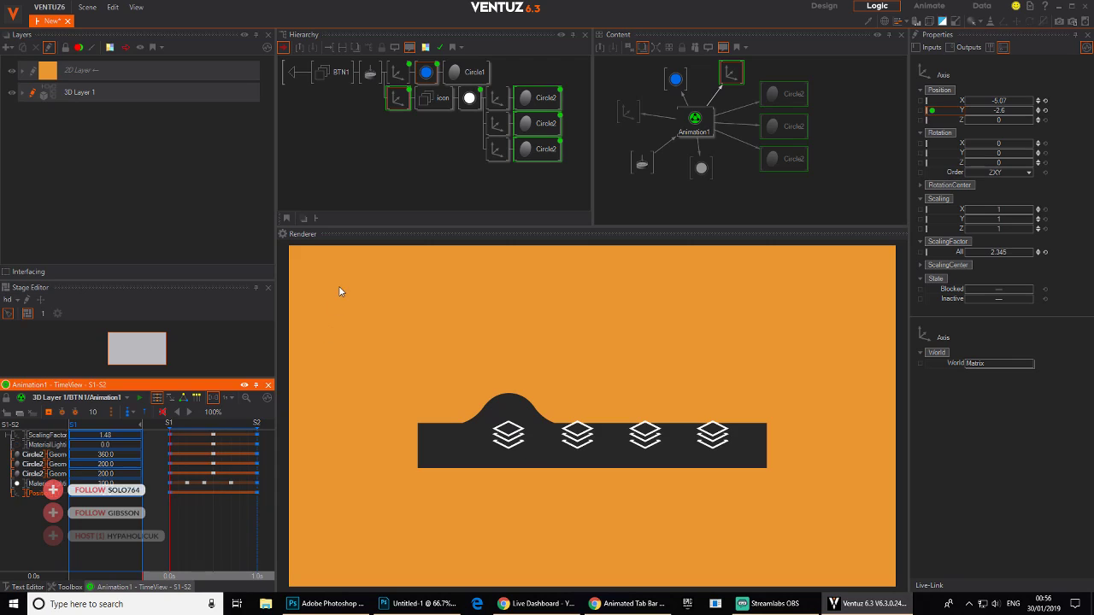
pyautogui.click(294, 73)
# - Check the BTN1 to BTN4 containers and test the enlarged circle and rising icon animation on all four buttons
pyautogui.click(415, 114)
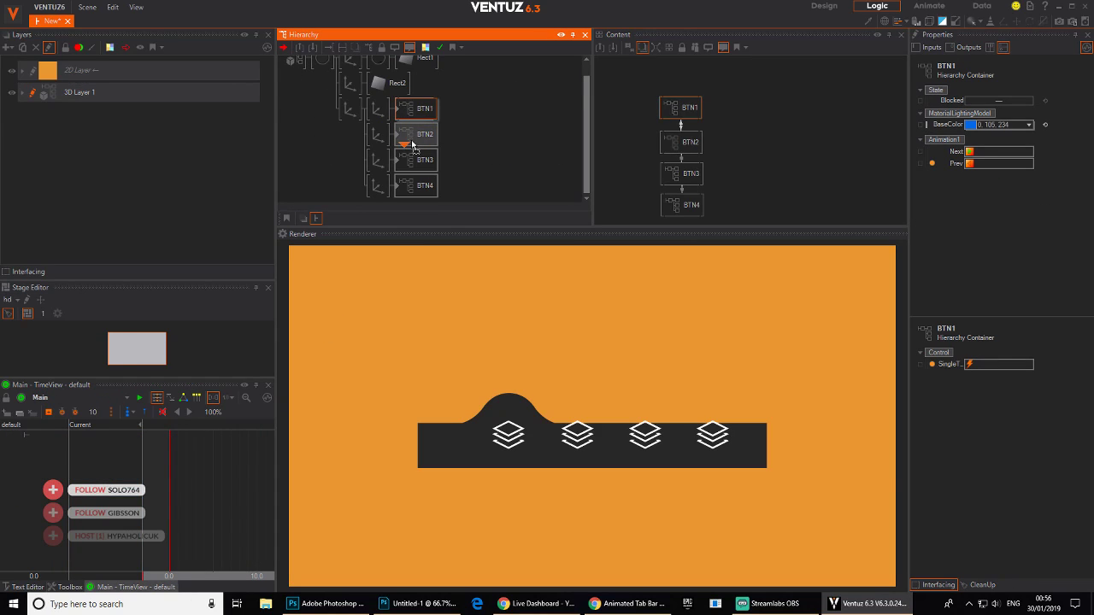
pyautogui.click(408, 137)
pyautogui.click(416, 161)
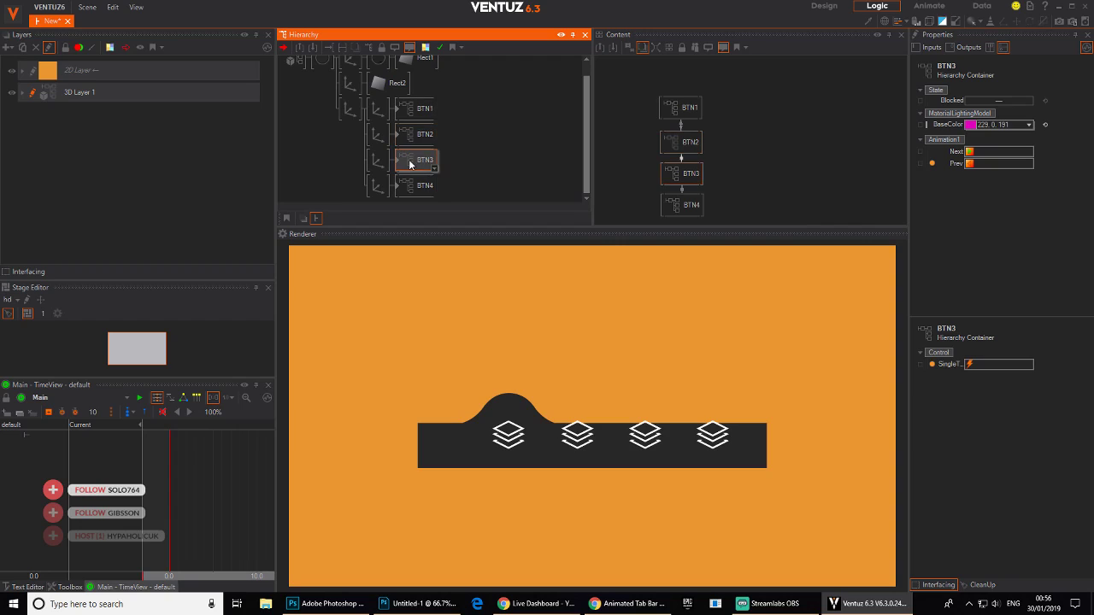
pyautogui.click(419, 186)
pyautogui.click(510, 441)
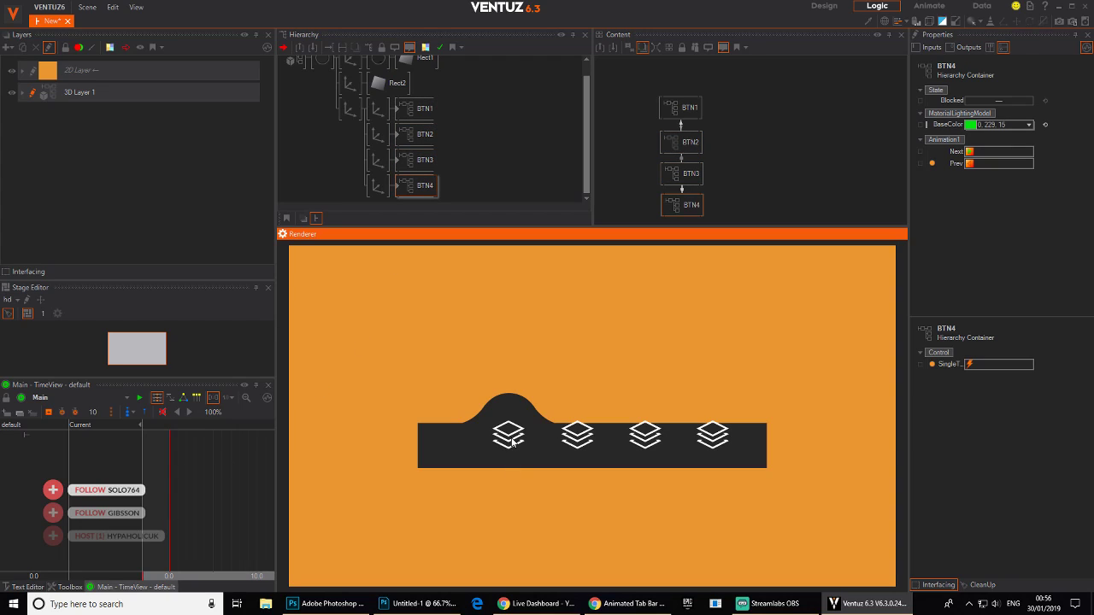
pyautogui.click(570, 439)
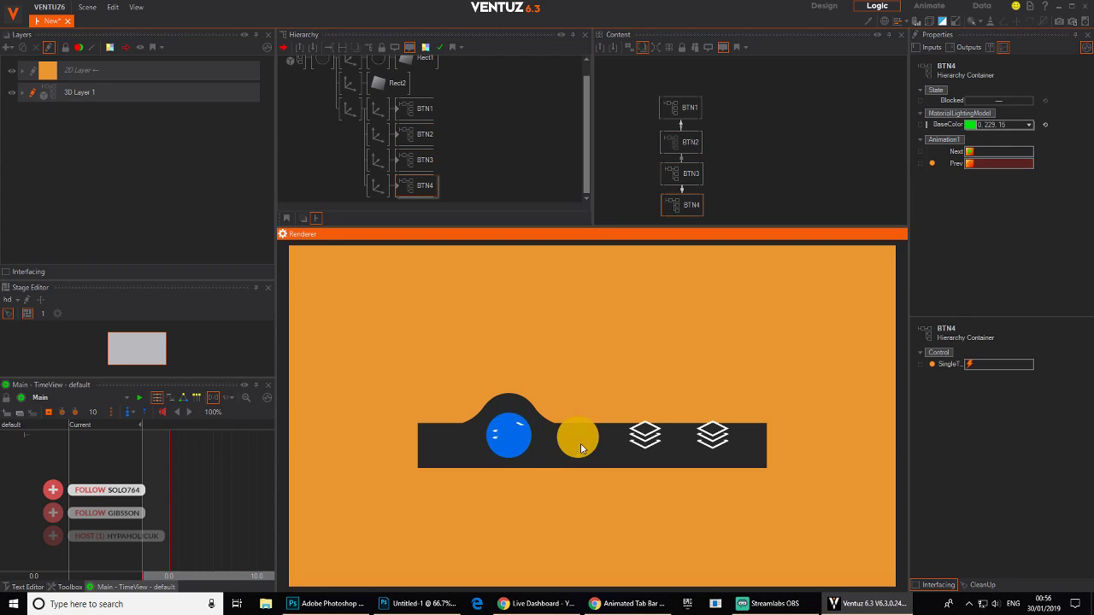
pyautogui.click(645, 442)
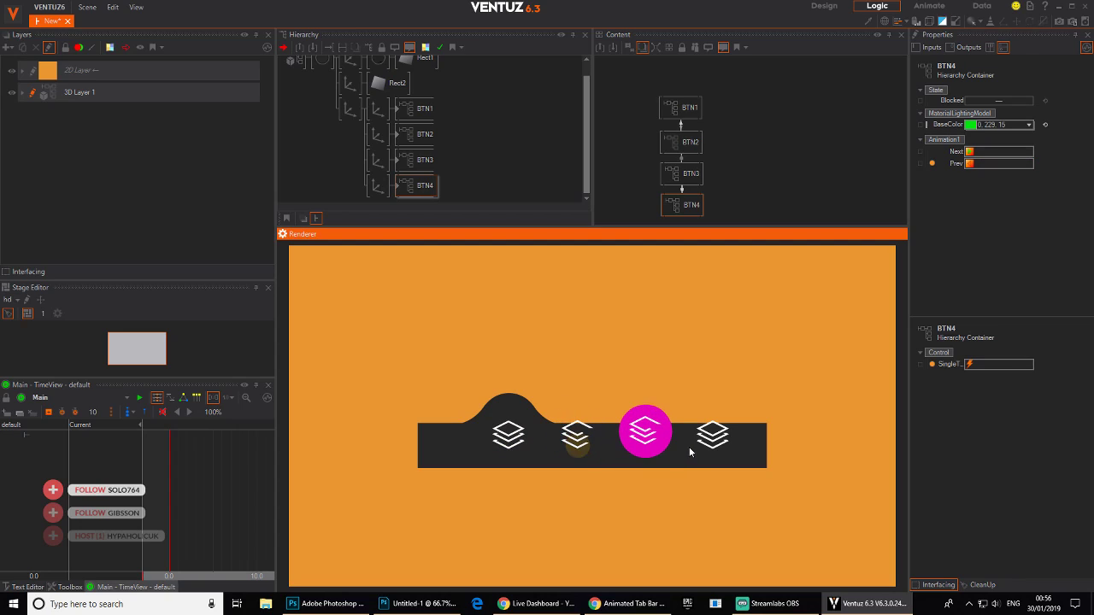
pyautogui.click(714, 442)
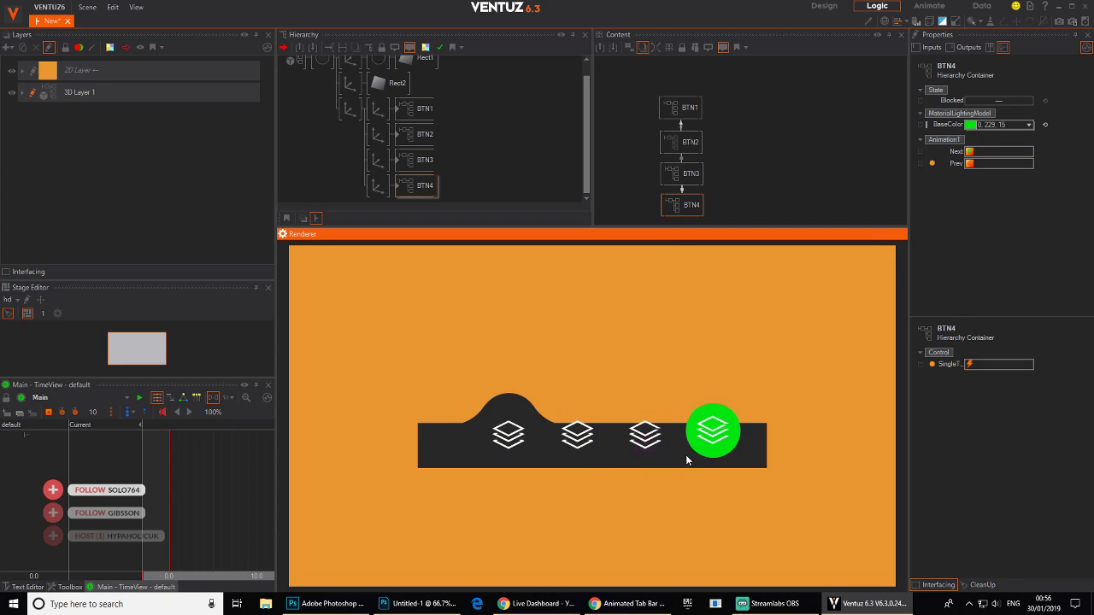
pyautogui.click(651, 443)
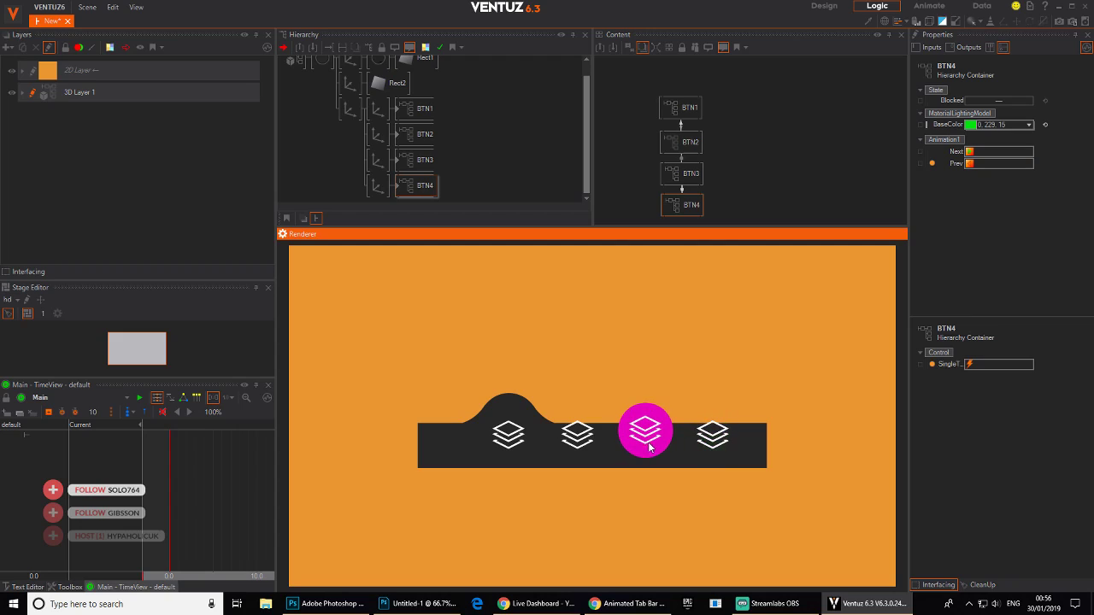
pyautogui.click(581, 448)
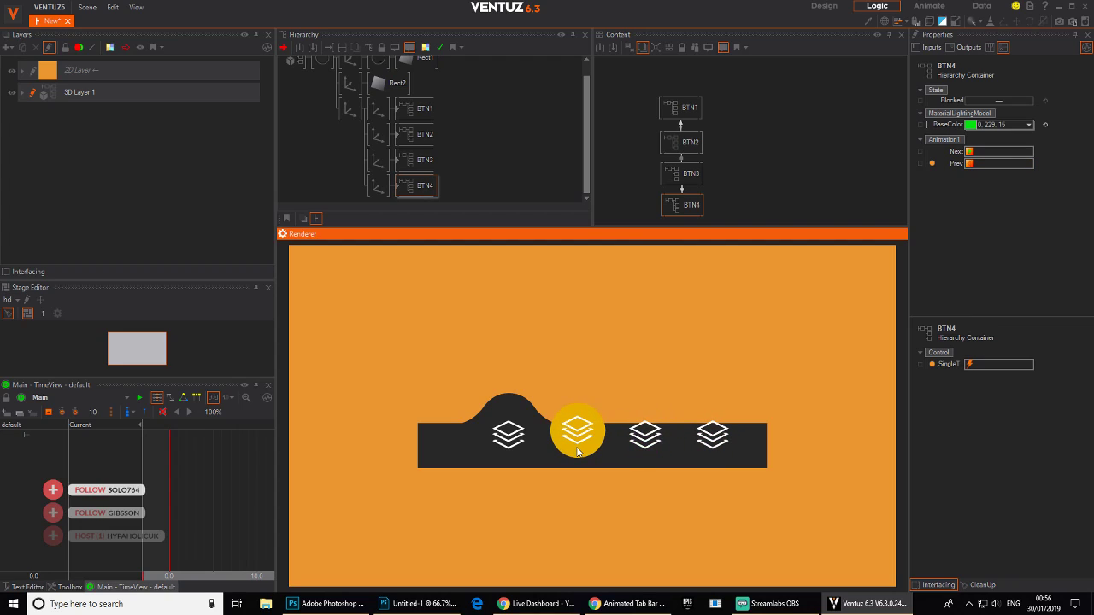
pyautogui.click(512, 451)
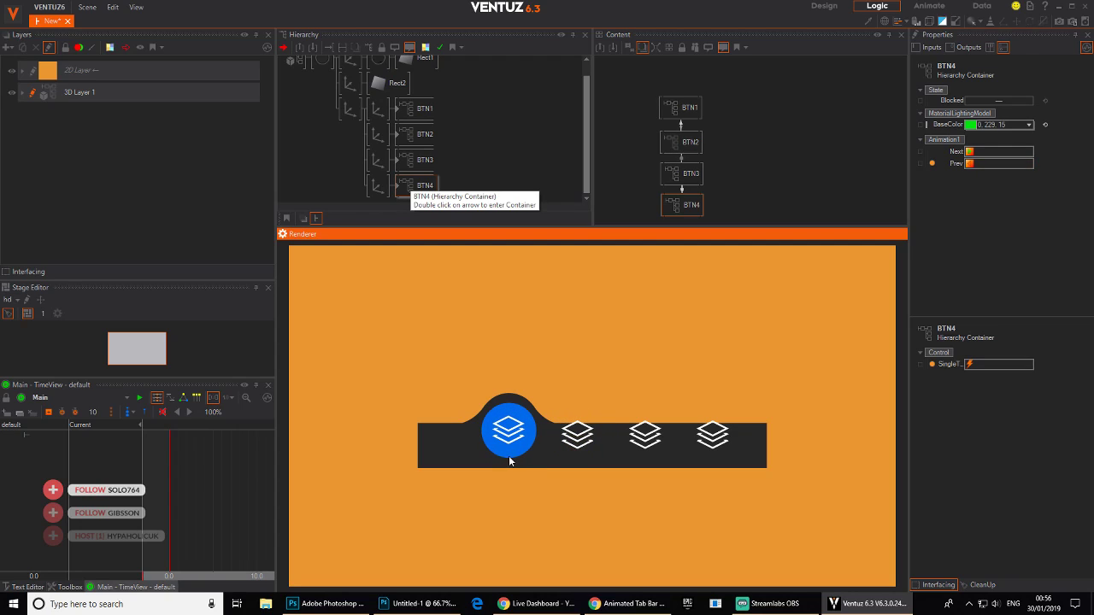
# - Inside BTN1, inspect the circle Axis while scrubbing Animation1 between keyframes S1 and S2, and return to the scene hierarchy
pyautogui.doubleClick(400, 109)
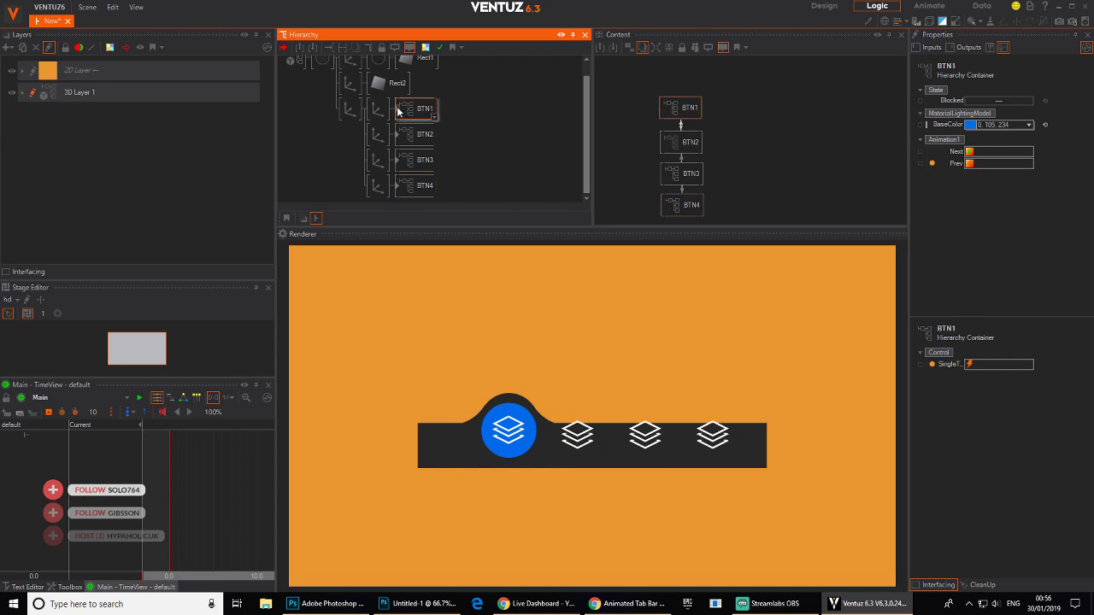
pyautogui.click(399, 74)
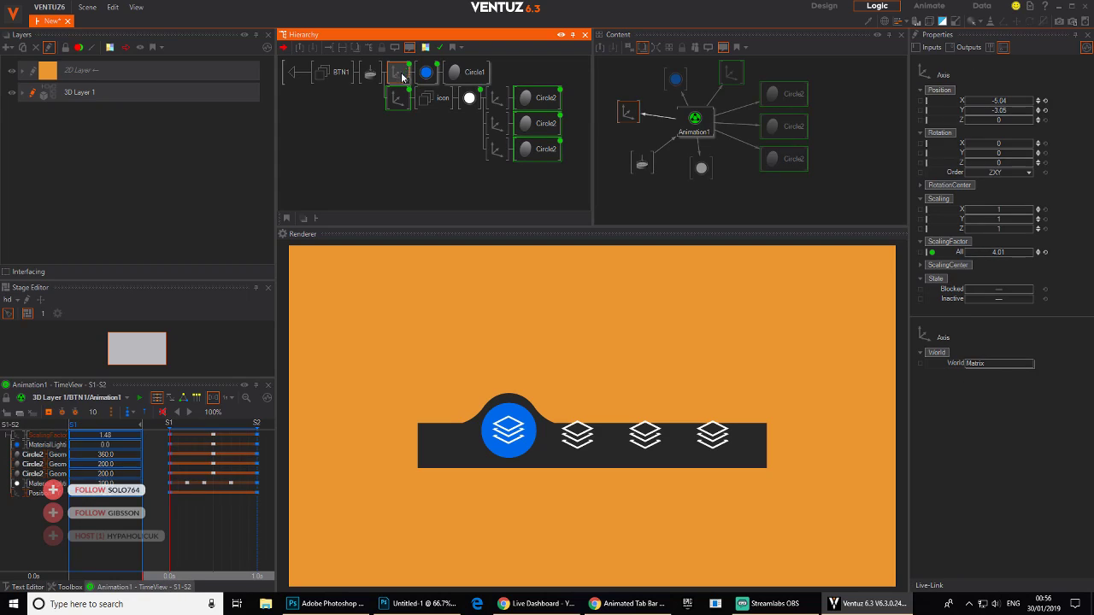
pyautogui.moveTo(235, 518); pyautogui.dragTo(258, 517)
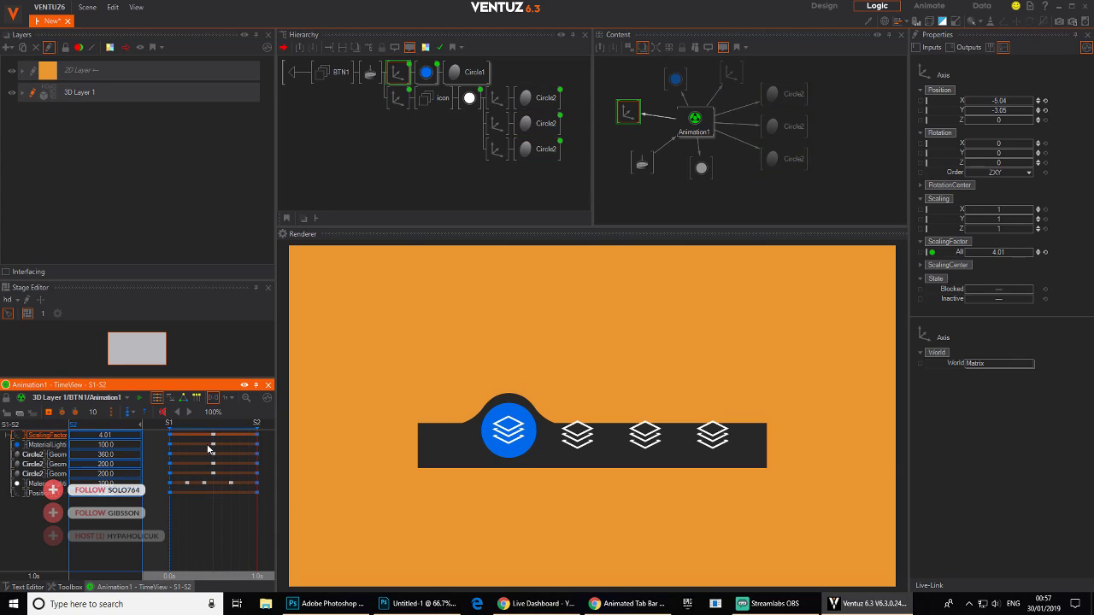
pyautogui.moveTo(220, 534); pyautogui.dragTo(177, 542)
pyautogui.press('Delete')
pyautogui.doubleClick(295, 73)
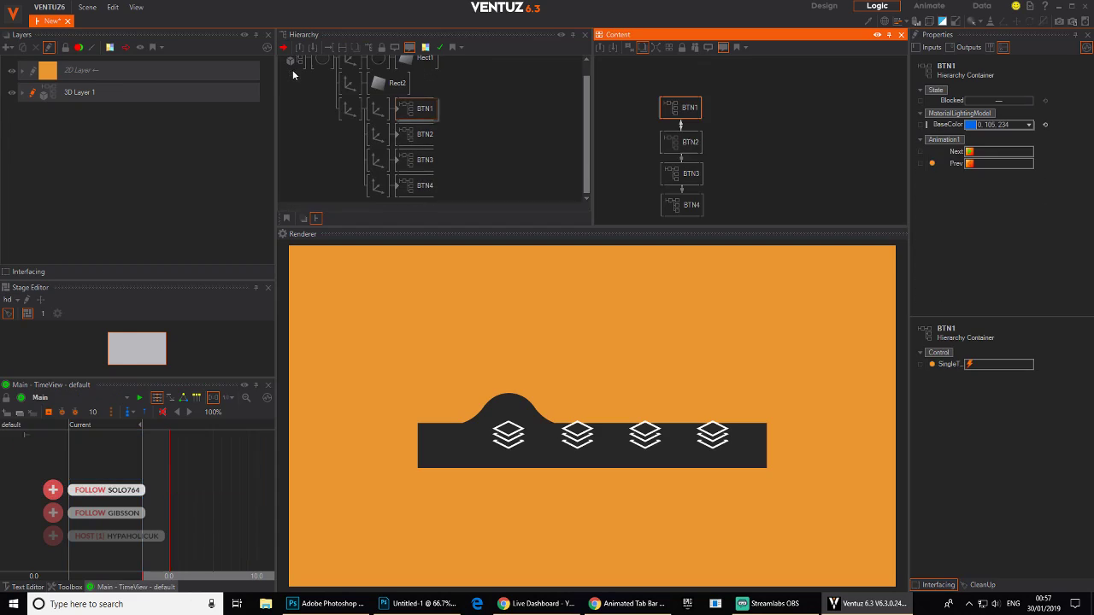
# - Check the BTN1 to BTN4 containers and test the first and second buttons against the bump in the renderer
pyautogui.click(409, 109)
pyautogui.moveTo(410, 135); pyautogui.dragTo(418, 167)
pyautogui.click(419, 185)
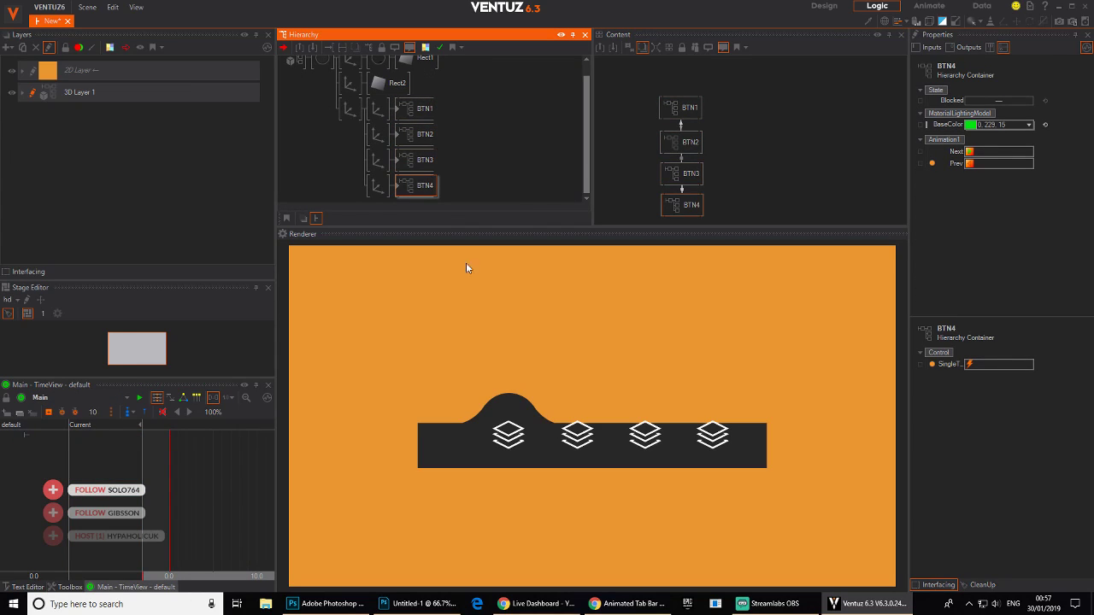
pyautogui.click(586, 447)
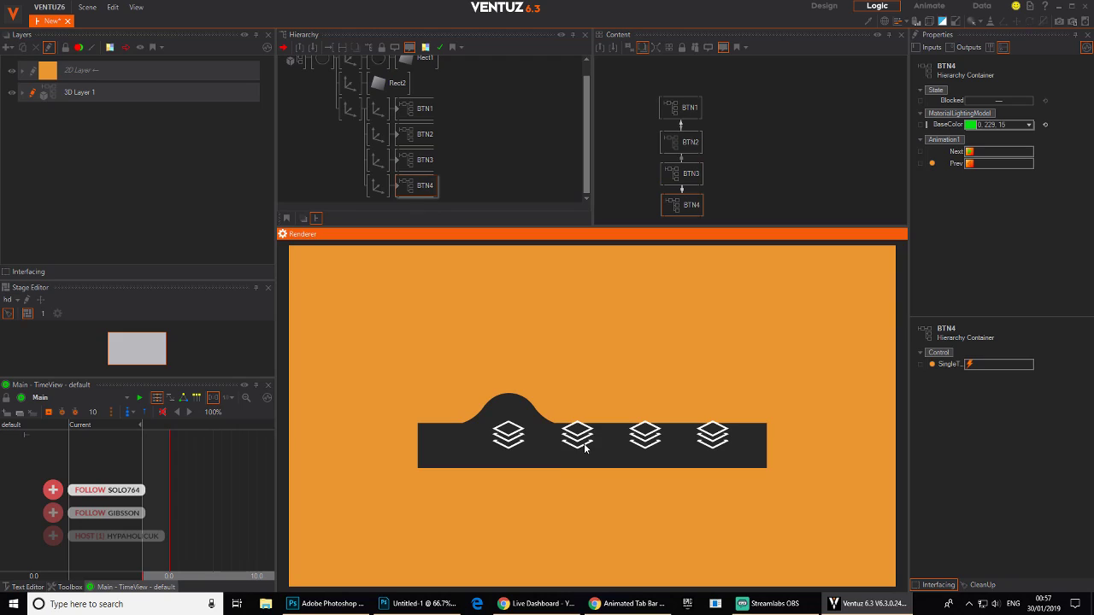
pyautogui.click(506, 441)
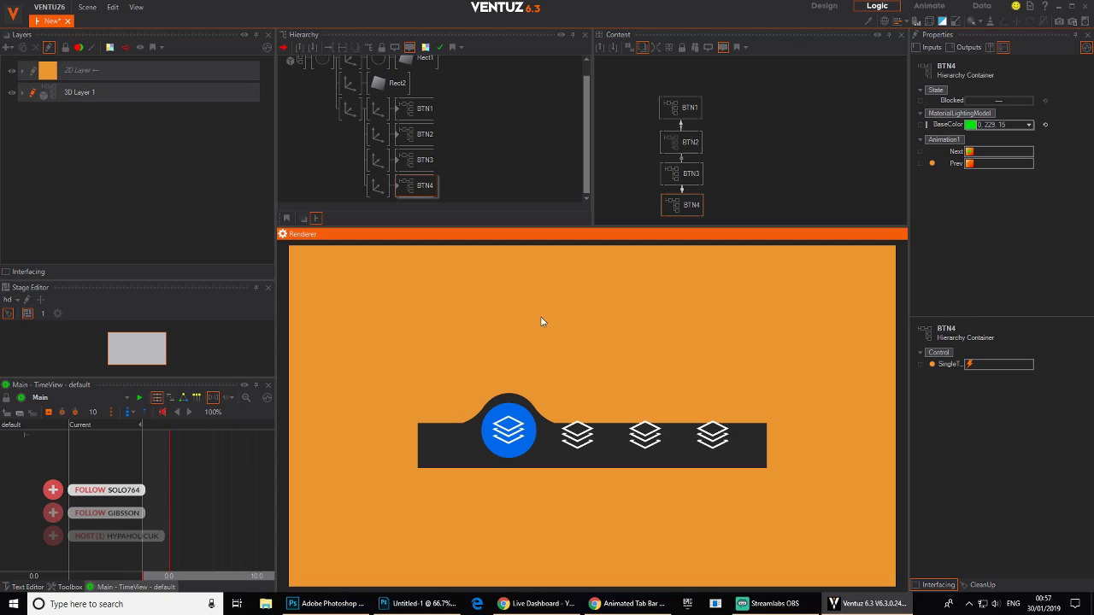
pyautogui.click(549, 442)
pyautogui.click(506, 457)
pyautogui.click(565, 445)
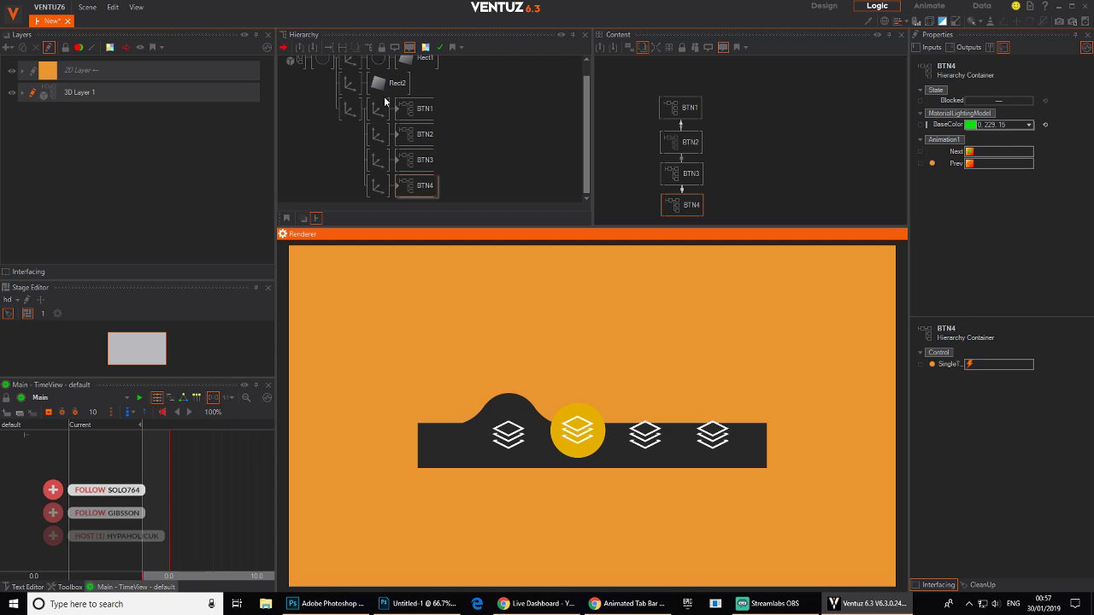
# - Test the bump Axis under the second button and set its Position X to about -5.99 under the first button
pyautogui.scroll(1, 384, 101)
pyautogui.click(351, 72)
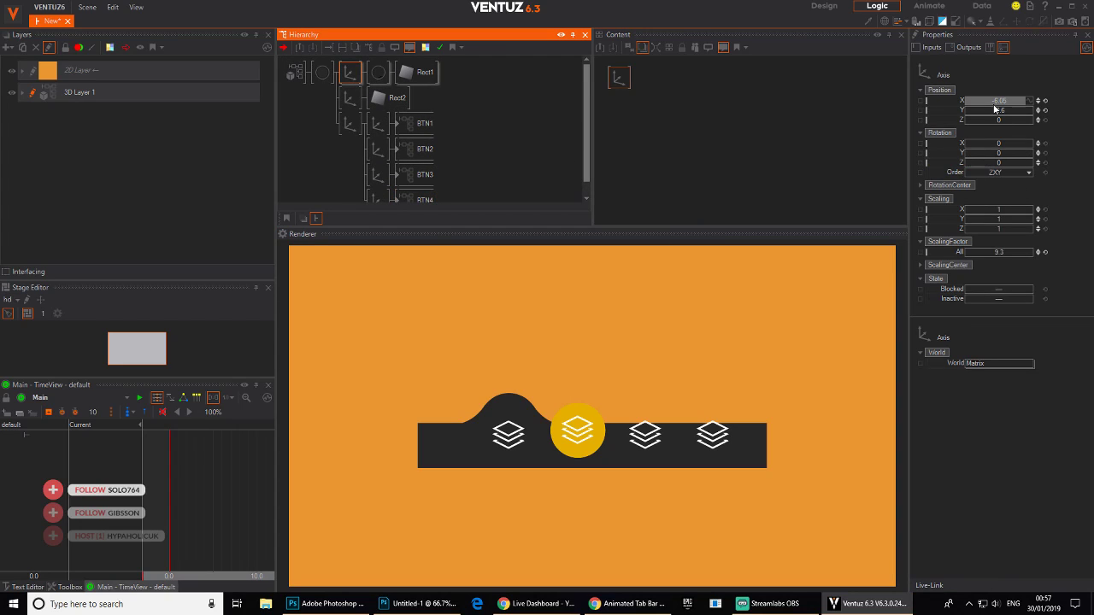
pyautogui.moveTo(996, 101); pyautogui.dragTo(1030, 102)
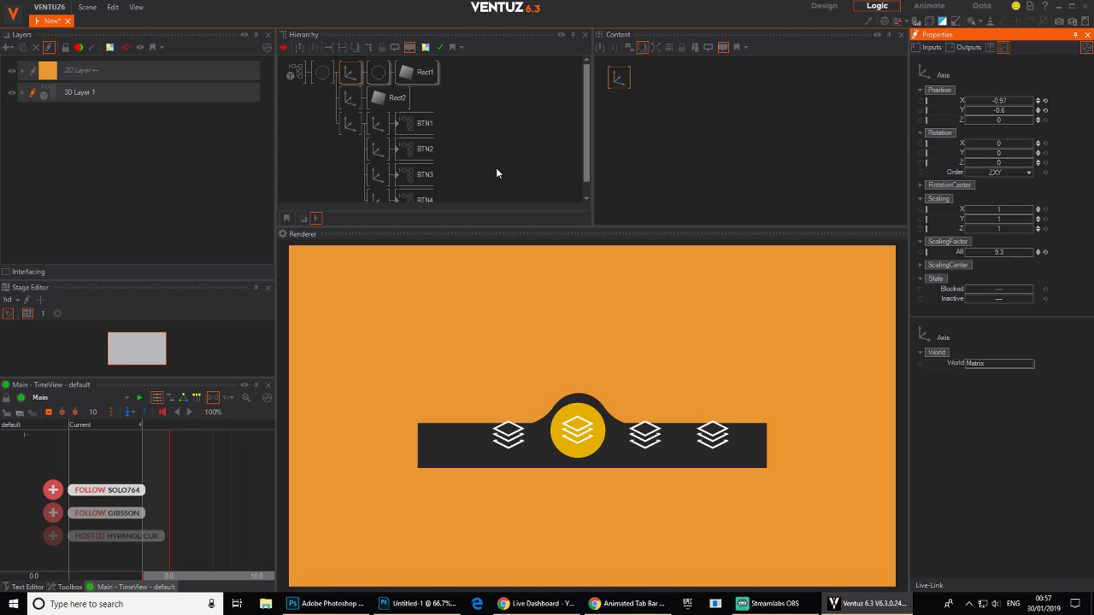
pyautogui.click(763, 343)
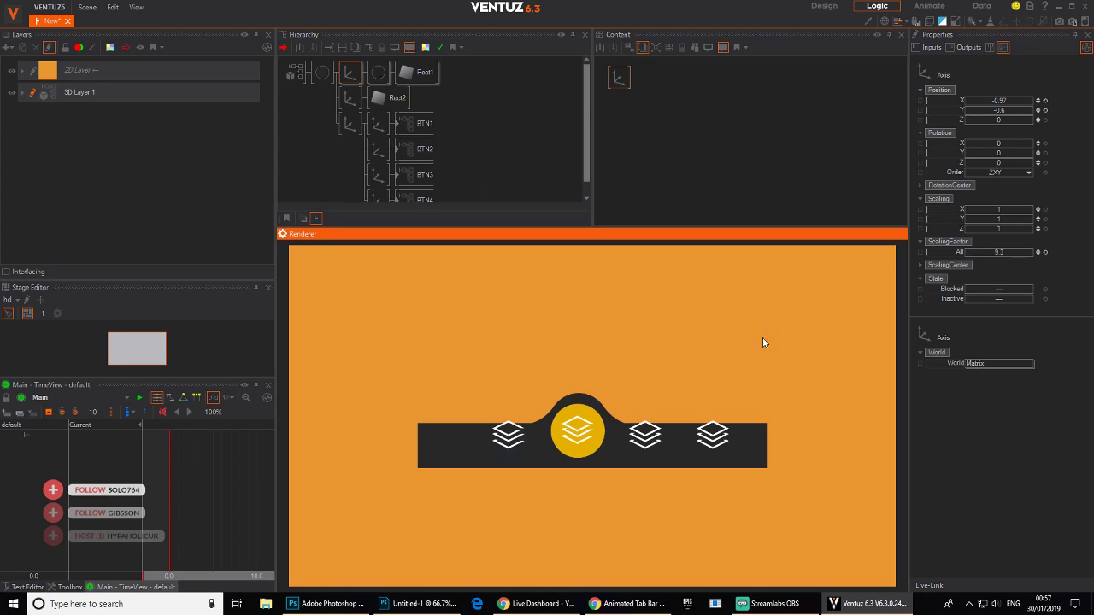
pyautogui.click(967, 109)
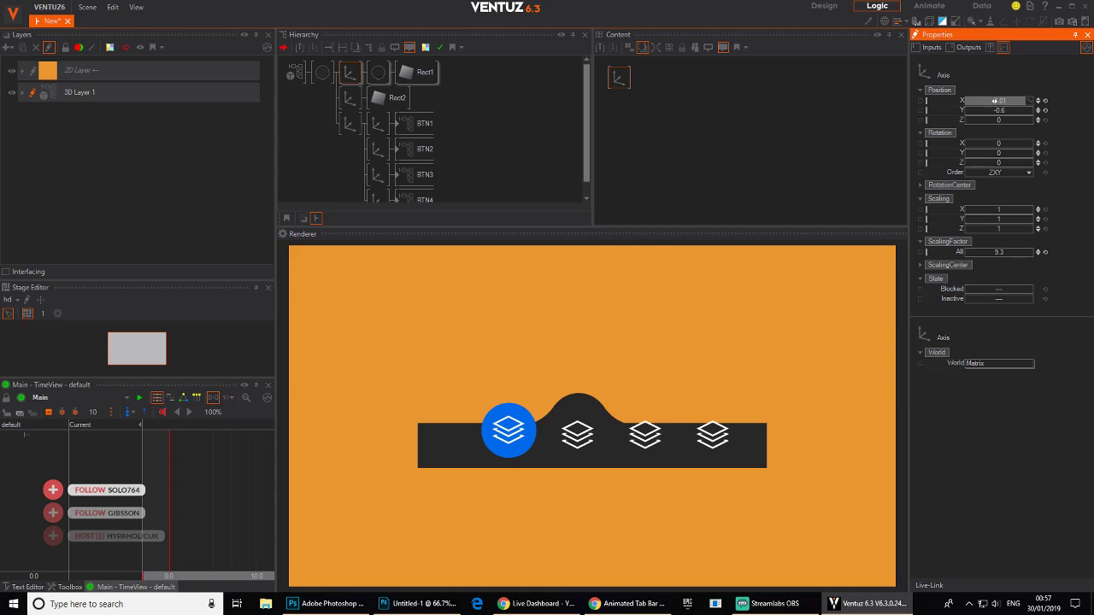
pyautogui.moveTo(994, 100)
pyautogui.mouseDown()
pyautogui.moveTo(965, 100)
pyautogui.moveTo(990, 100)
pyautogui.mouseUp()
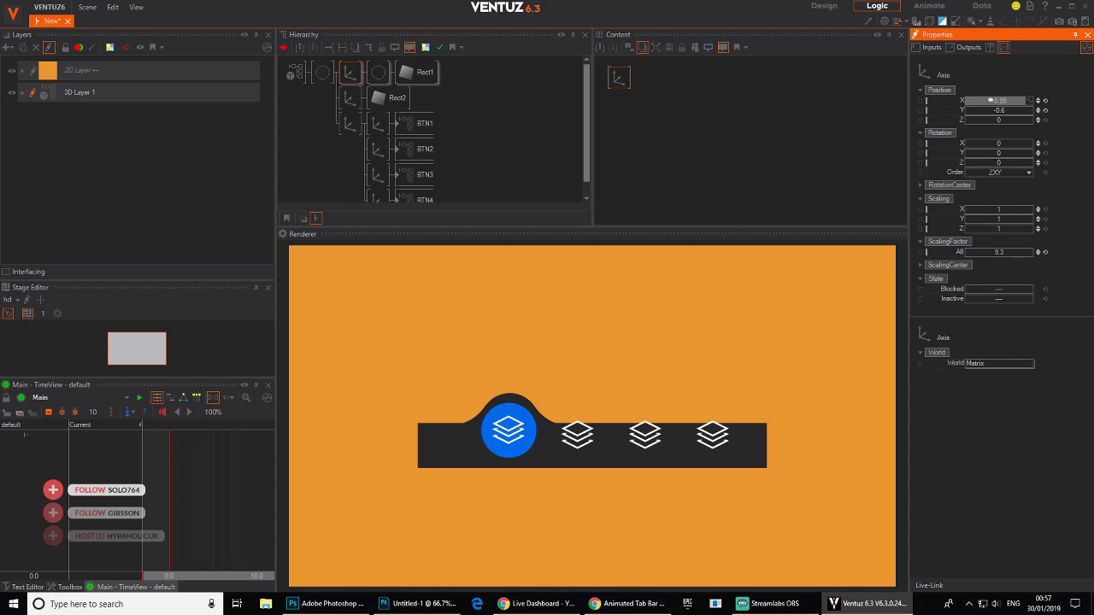
# - Add a Keyframe Animation to the layer's content and bind the bump Axis's Position X to it
pyautogui.click(707, 106)
pyautogui.write('ax')
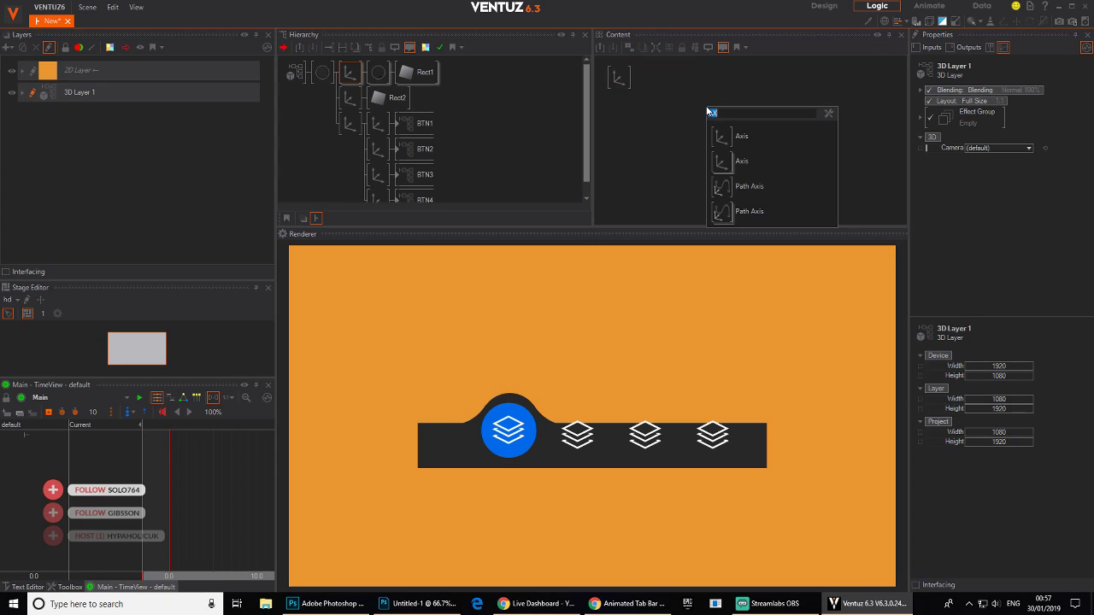
pyautogui.write('KEY')
pyautogui.click(722, 161)
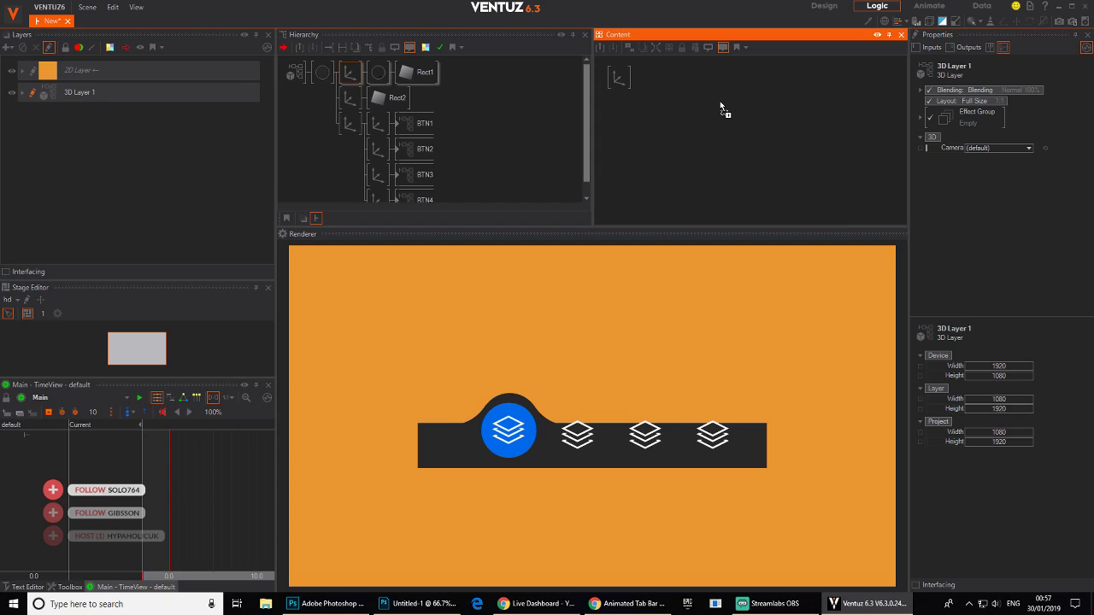
pyautogui.click(720, 101)
pyautogui.click(930, 101)
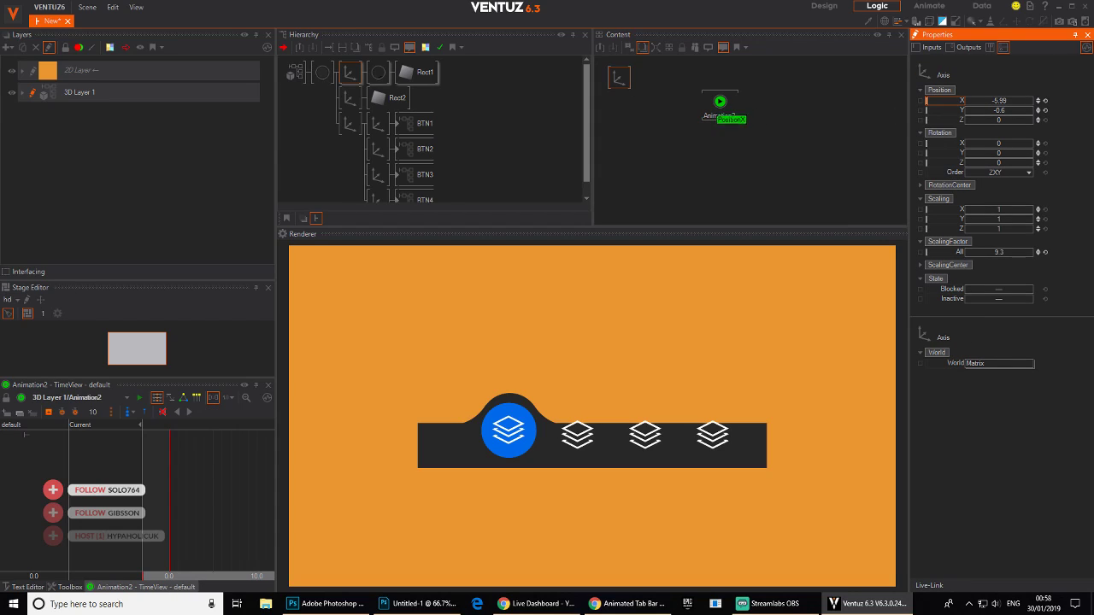
# - Set the first Position X keyframe of -5.99 at time 0 in Animation2
pyautogui.click(137, 462)
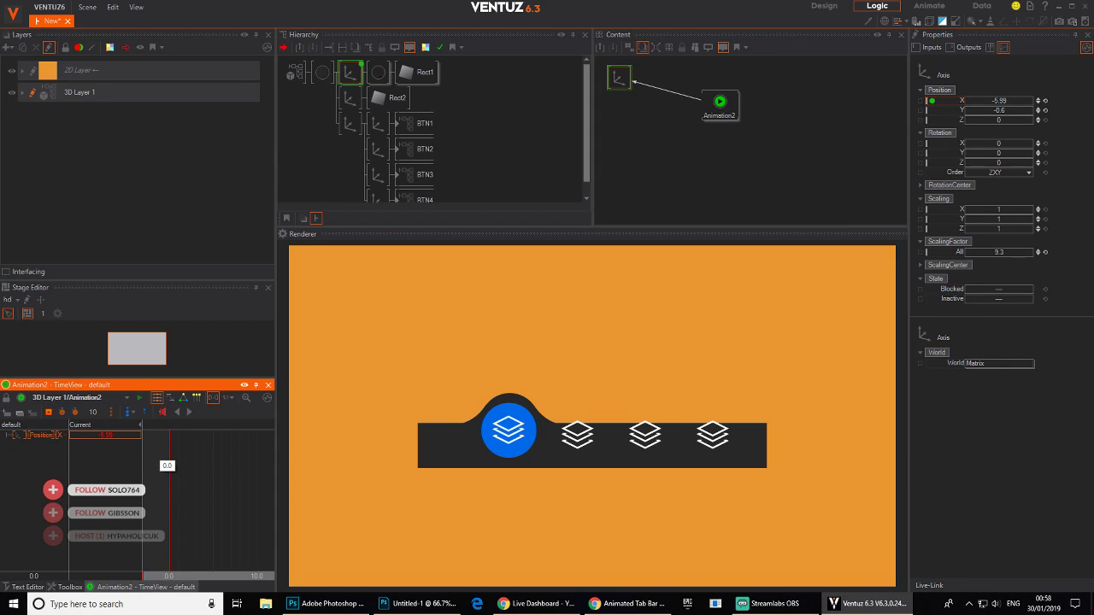
pyautogui.click(49, 412)
pyautogui.moveTo(208, 497); pyautogui.dragTo(205, 496, button='middle')
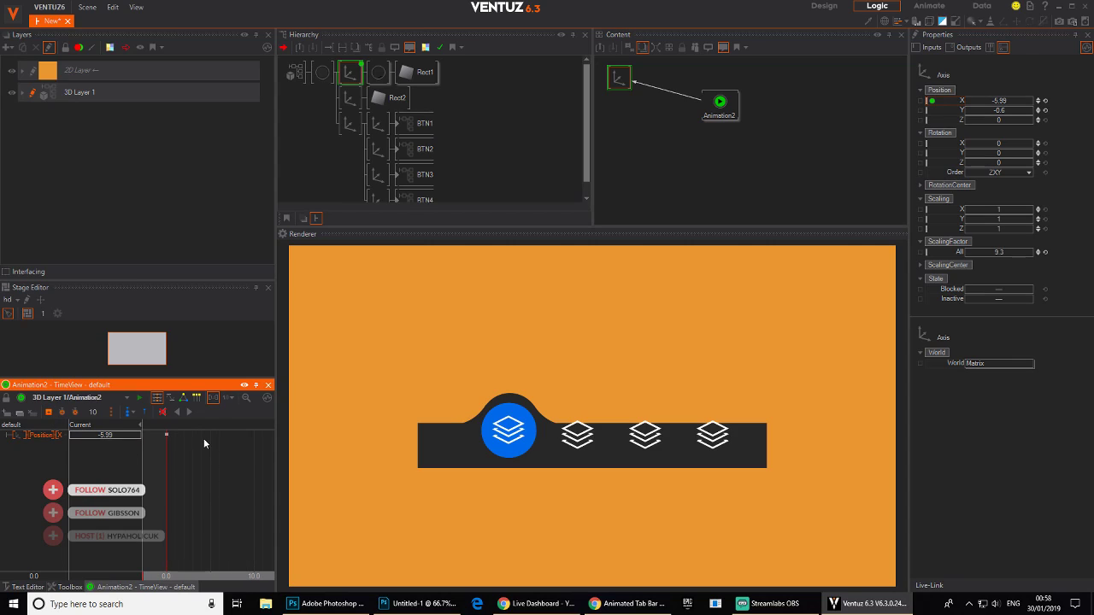
# - Widen the animation timeline and set its time unit to 1 Second
pyautogui.click(228, 397)
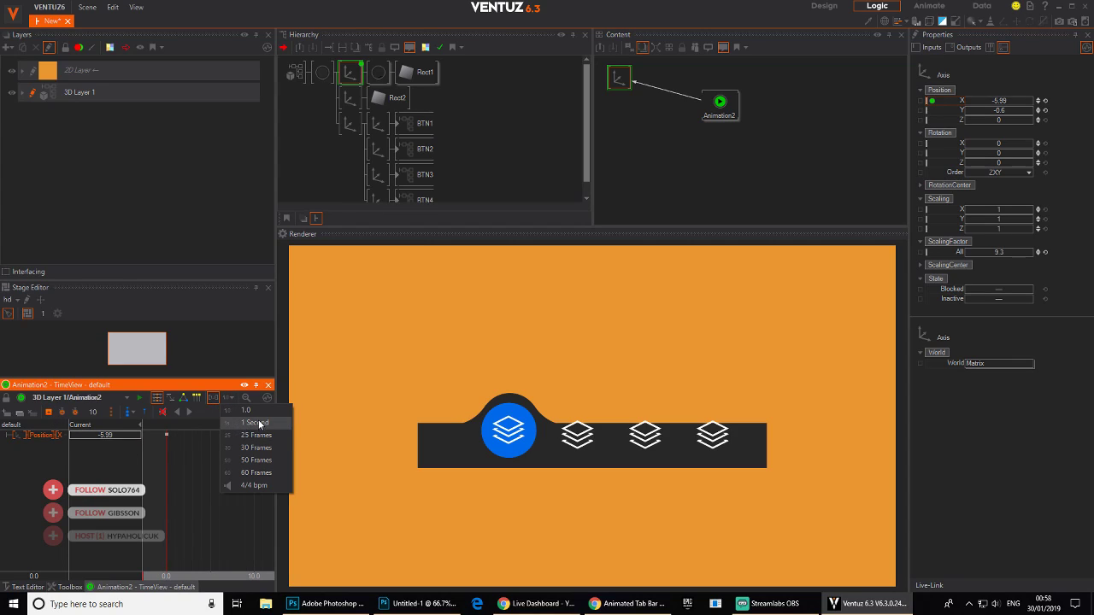
pyautogui.click(278, 381)
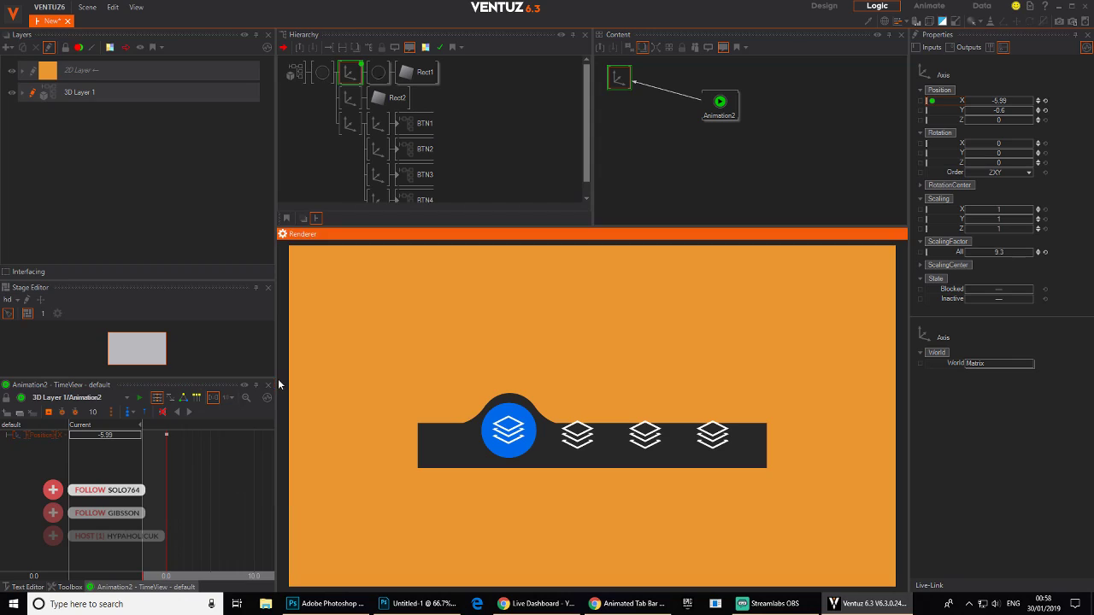
pyautogui.moveTo(277, 383); pyautogui.dragTo(366, 384)
pyautogui.click(279, 515)
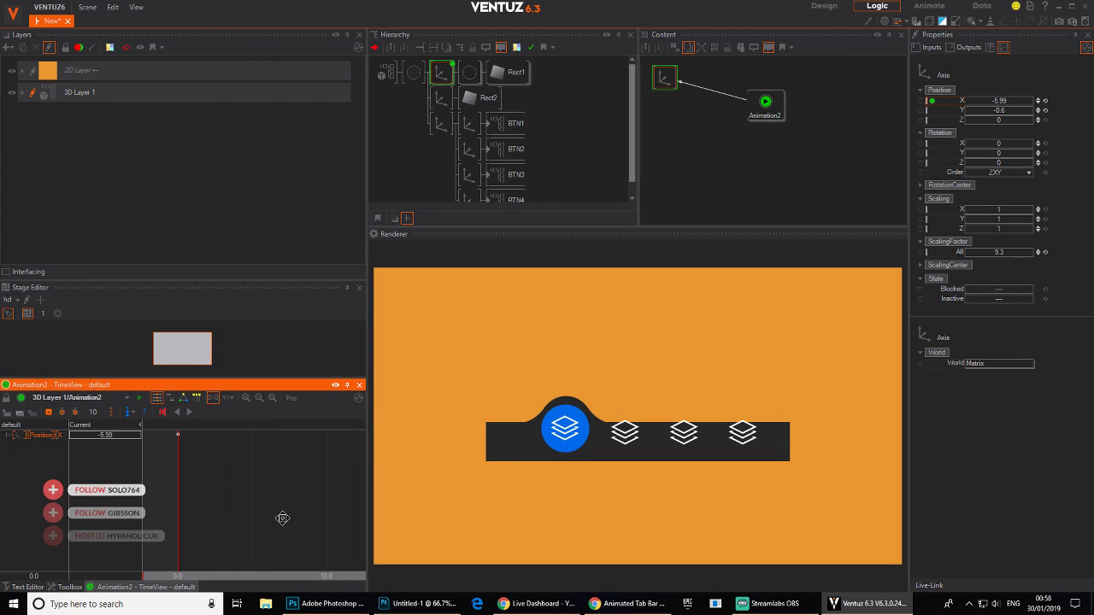
pyautogui.scroll(-3, 256, 502)
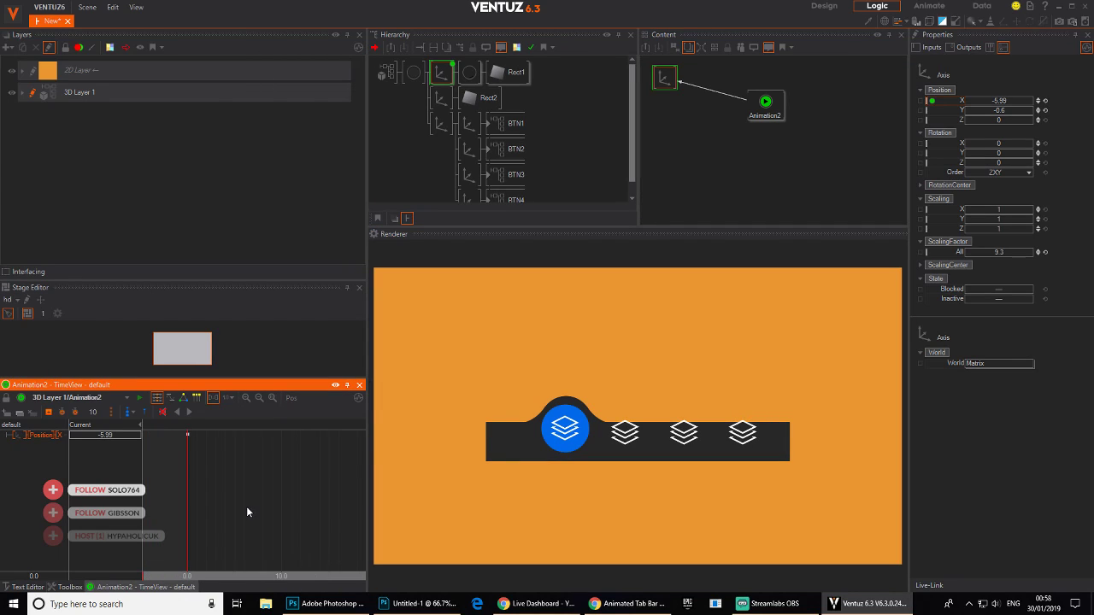
pyautogui.moveTo(187, 521); pyautogui.dragTo(233, 515)
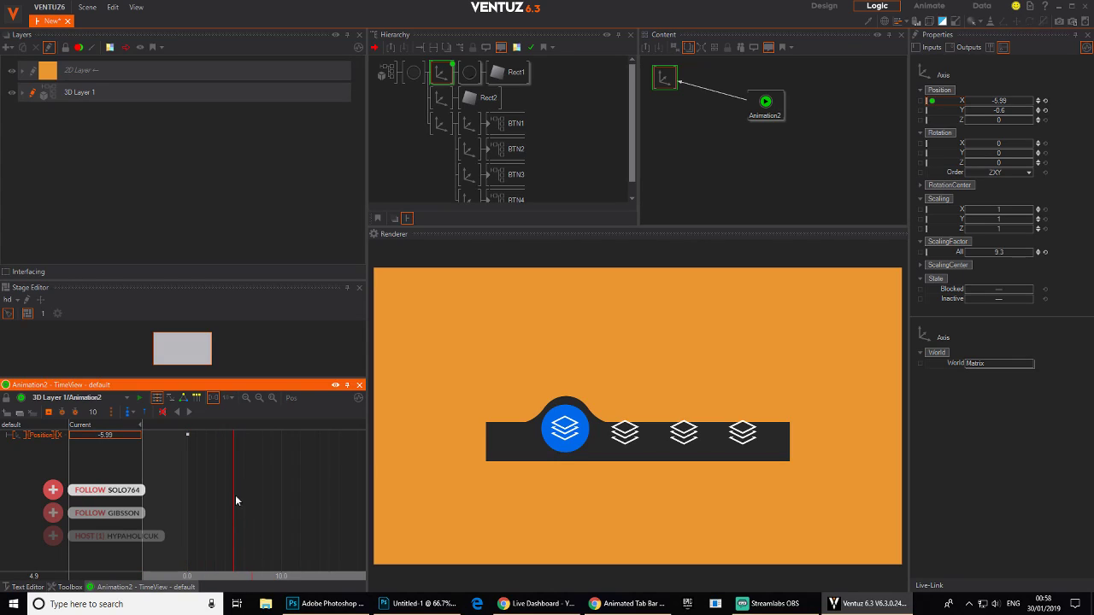
pyautogui.click(229, 397)
pyautogui.click(233, 427)
# - Add a Position X keyframe of about -1.053 at 0.5 s, aligning the bump with the activated second button
pyautogui.moveTo(208, 490); pyautogui.dragTo(242, 513)
pyautogui.moveTo(241, 497)
pyautogui.mouseDown()
pyautogui.moveTo(188, 498)
pyautogui.moveTo(238, 496)
pyautogui.mouseUp()
pyautogui.click(633, 442)
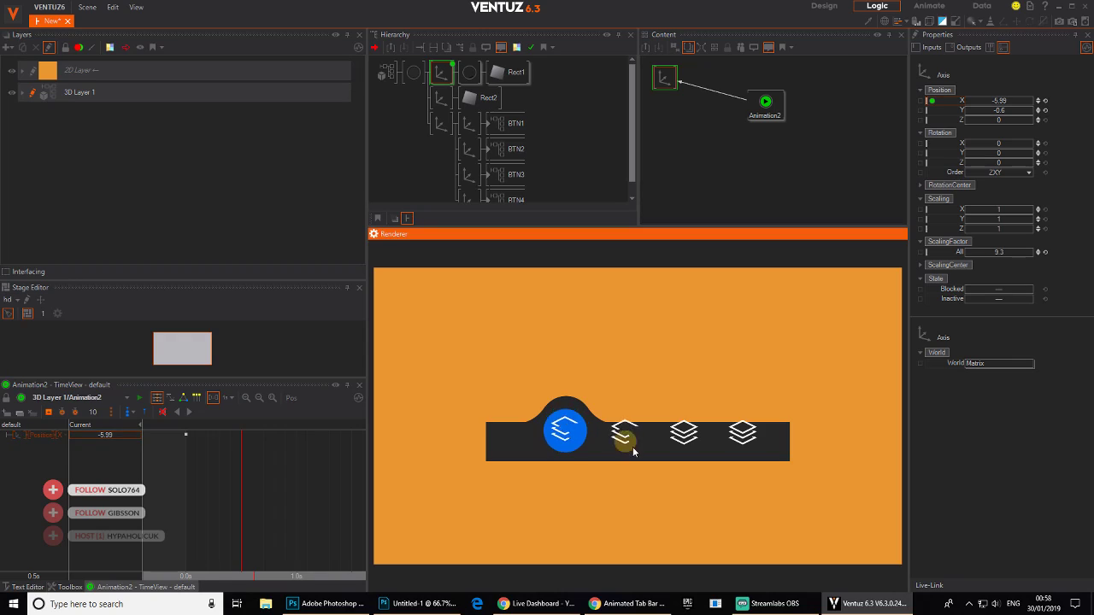
pyautogui.click(442, 77)
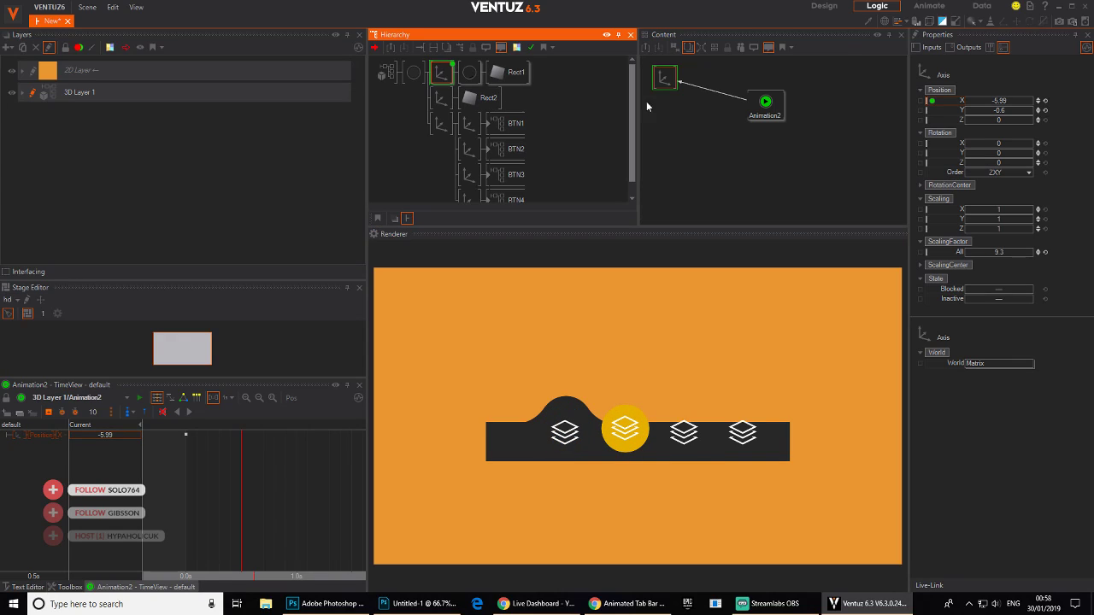
pyautogui.moveTo(113, 436); pyautogui.dragTo(142, 443)
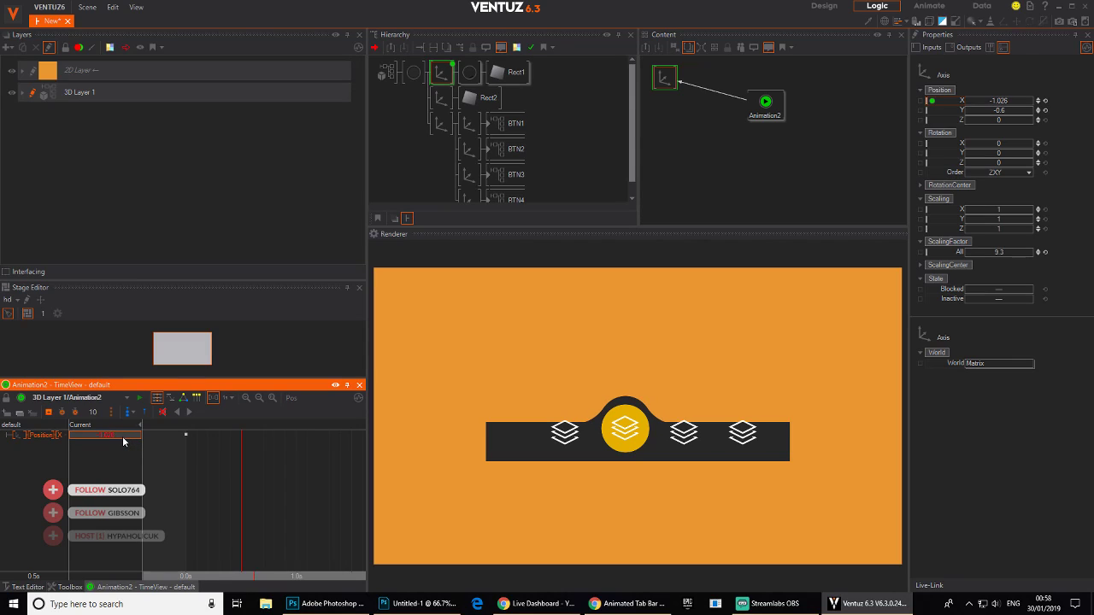
pyautogui.click(49, 413)
# - Add a Position X keyframe of about 3.905 at 1.0 s, aligning the bump with the activated third button
pyautogui.moveTo(242, 498); pyautogui.dragTo(296, 498)
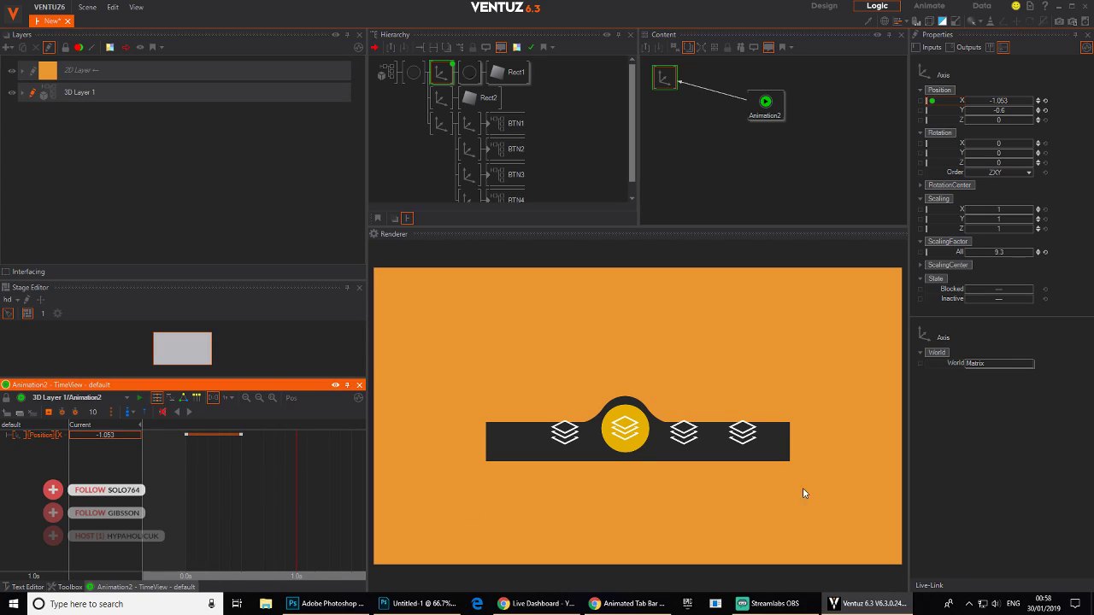
pyautogui.click(686, 430)
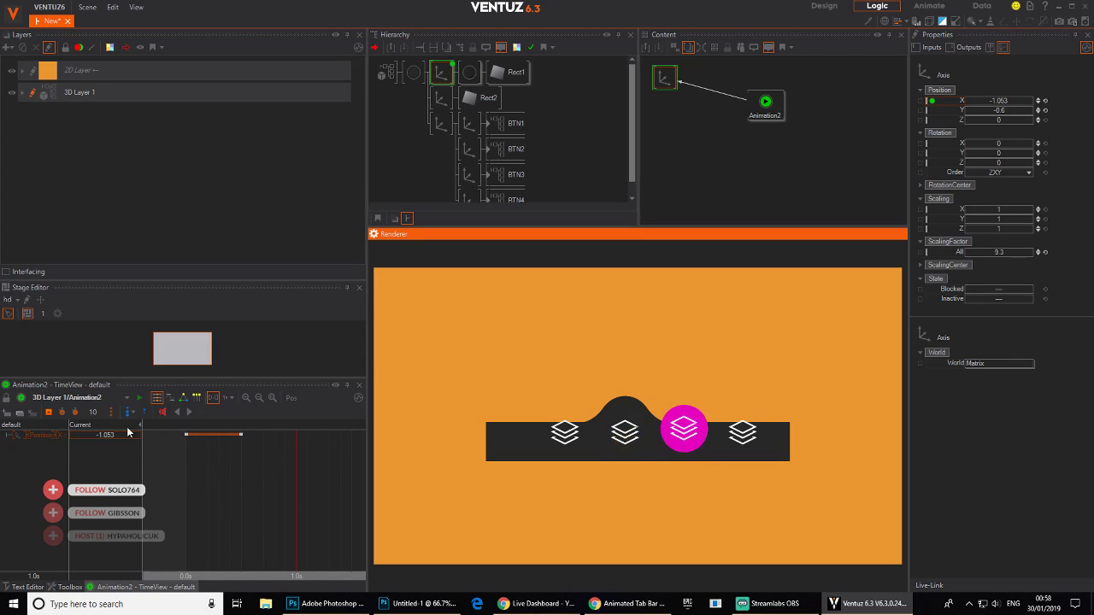
pyautogui.click(100, 436)
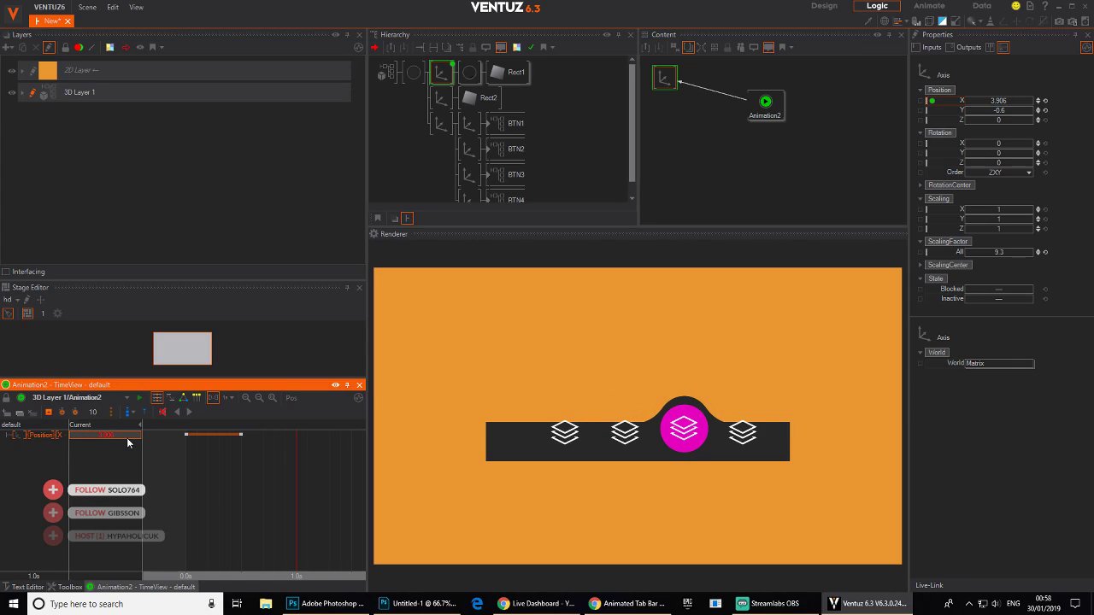
pyautogui.click(50, 412)
# - Add a Position X keyframe of about 8.906 at 1.5 s, aligning the bump with the activated fourth button
pyautogui.moveTo(292, 493); pyautogui.dragTo(323, 515)
pyautogui.click(738, 442)
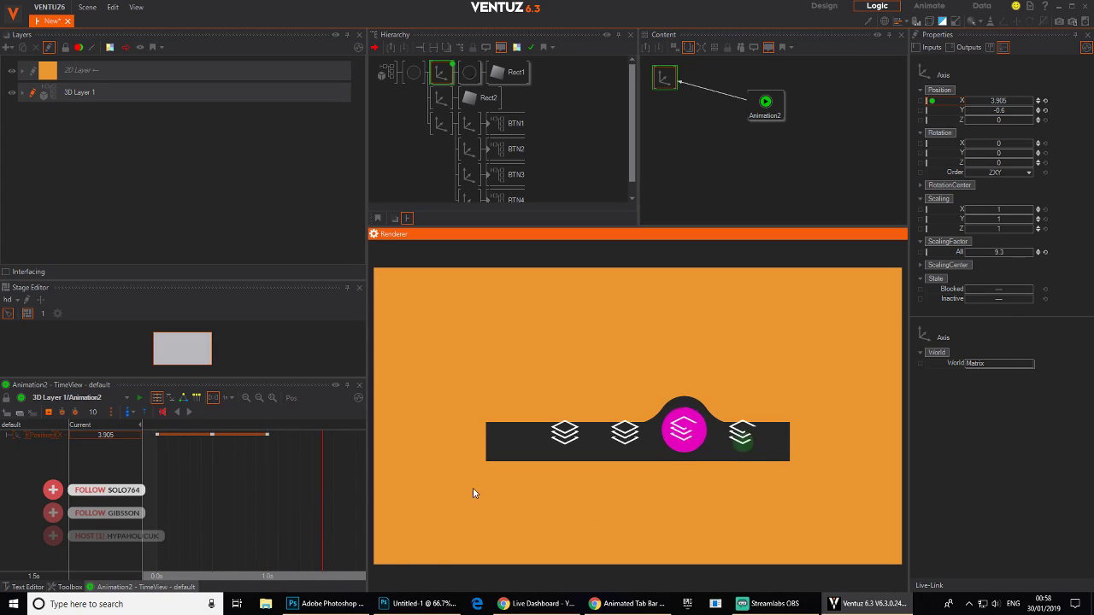
pyautogui.click(110, 436)
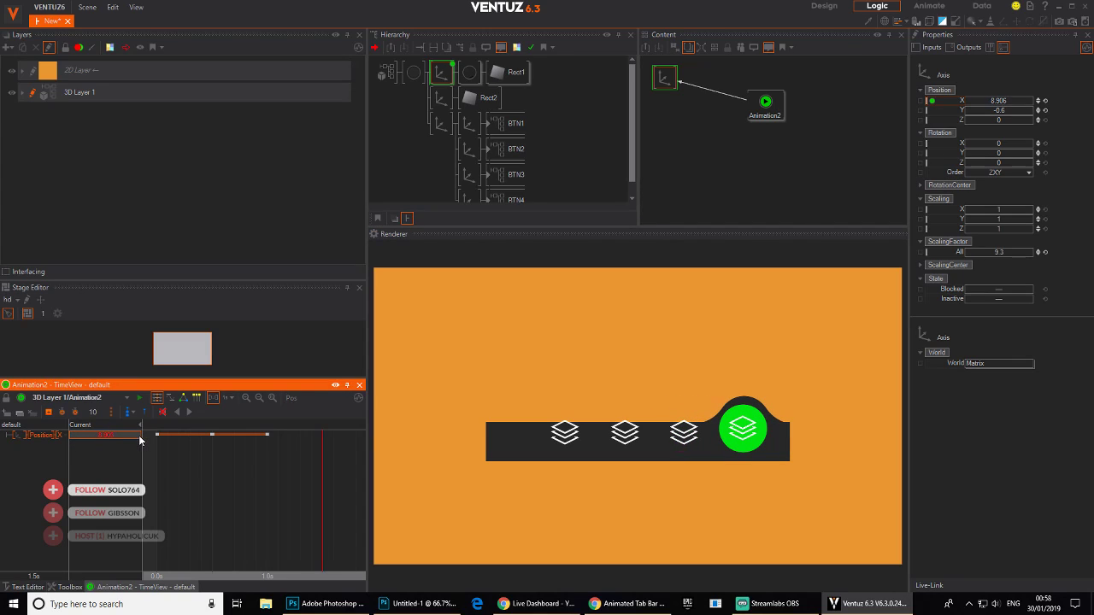
pyautogui.click(49, 412)
# - Create animation states at the four bump keyframes, at 0, 0.5, 1.0 and 1.5 s
pyautogui.moveTo(323, 504); pyautogui.dragTo(162, 514)
pyautogui.press('s')
pyautogui.press('s')
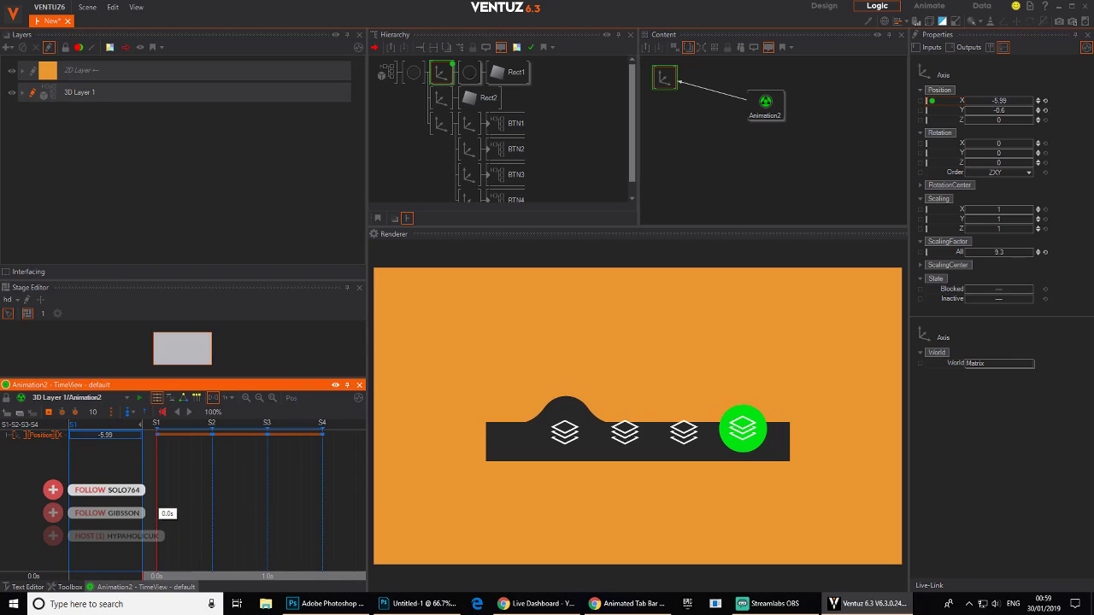
# - Auto-connect the four states of the bump animation with all-to-all connections and animate rules, overwriting the existing rules
pyautogui.click(183, 399)
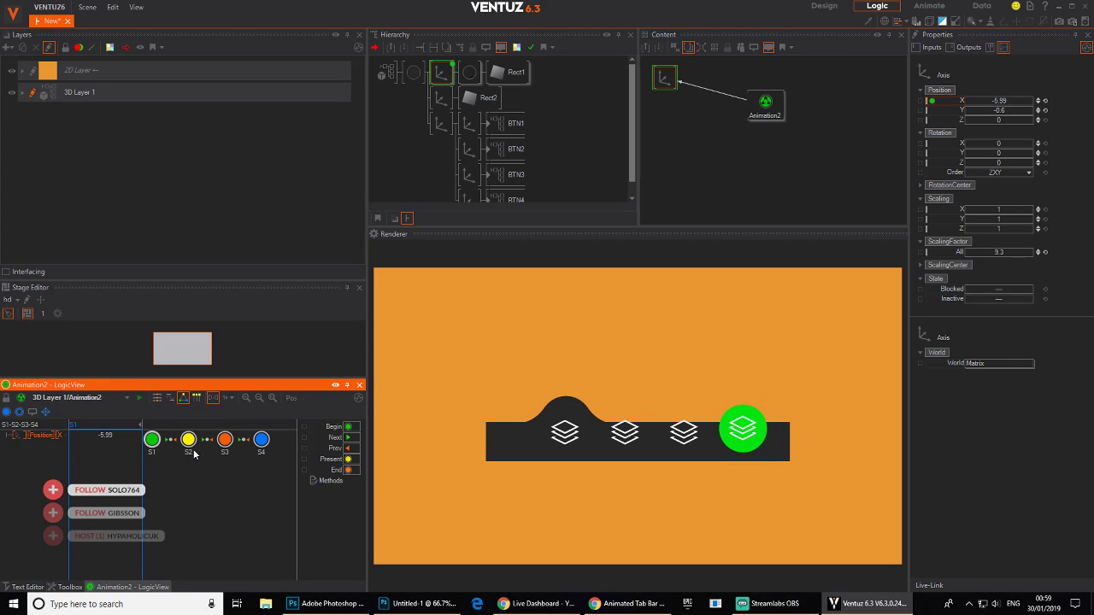
pyautogui.moveTo(776, 112); pyautogui.dragTo(756, 104)
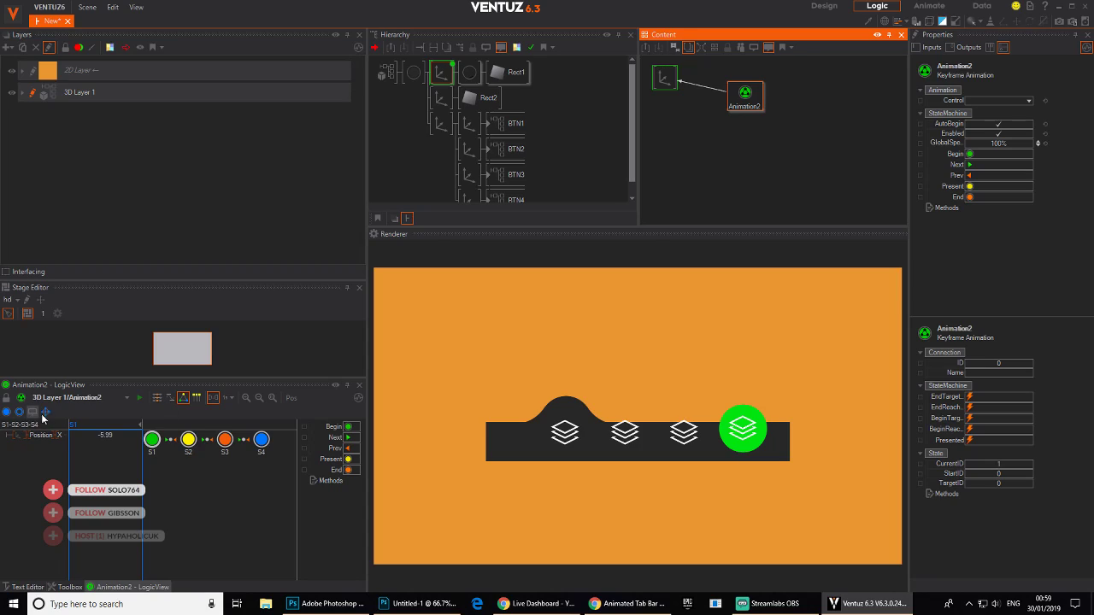
pyautogui.click(47, 412)
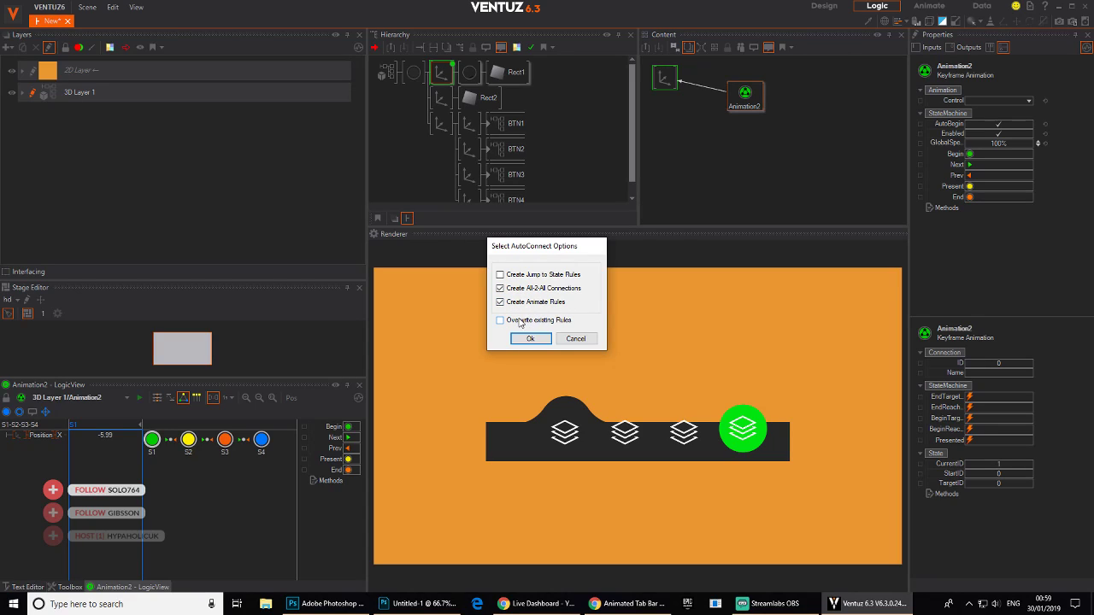
pyautogui.click(519, 320)
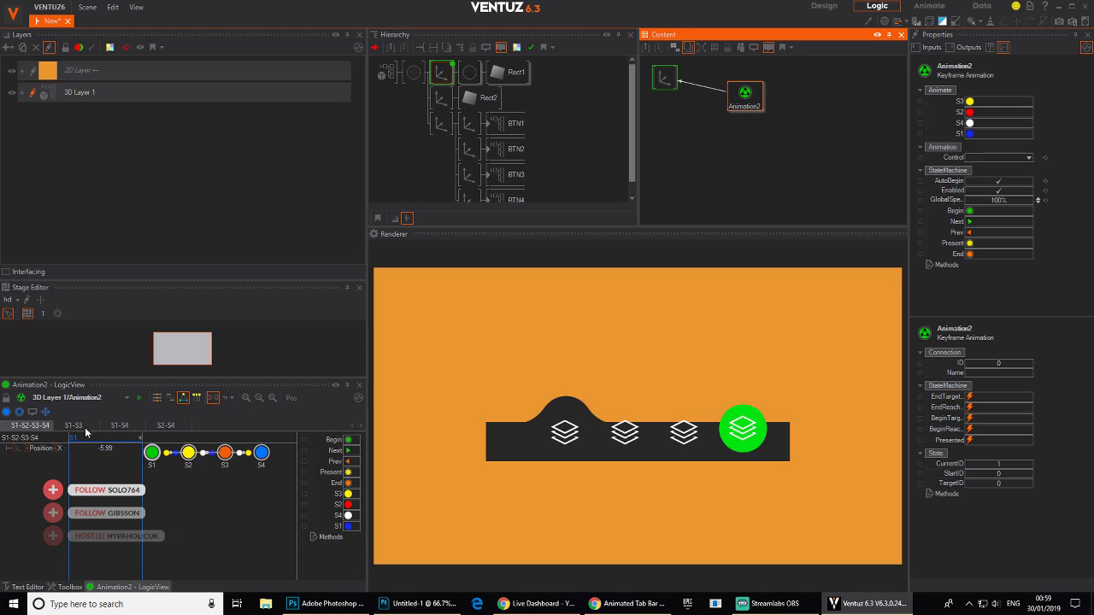
# - Shorten the S1-S3, S1-S4 and S2-S4 transitions of the bump animation to 0.5 s each
pyautogui.click(73, 425)
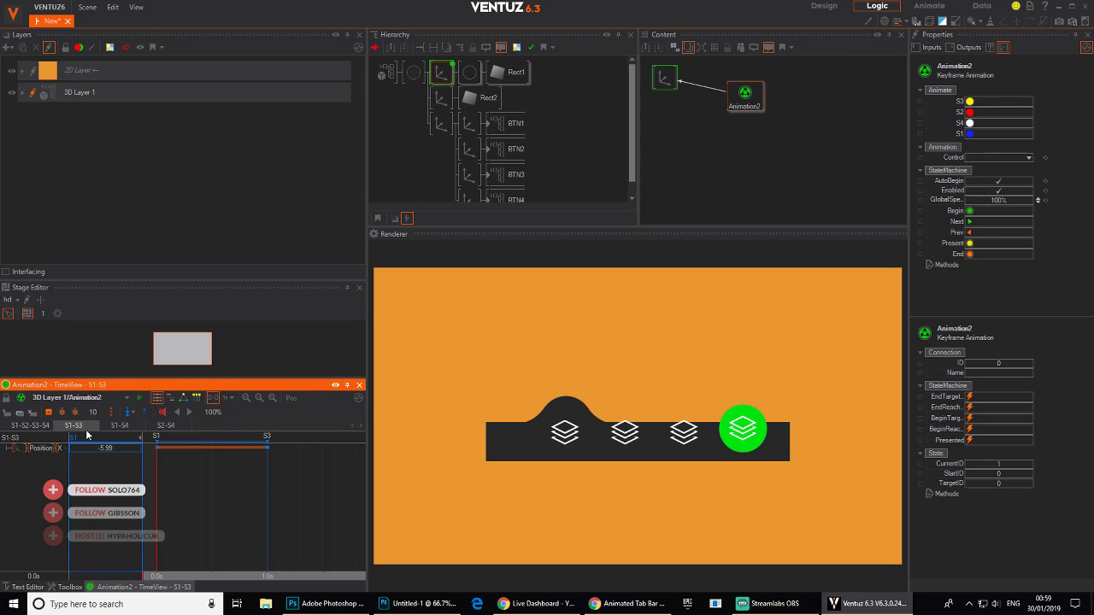
pyautogui.moveTo(262, 443); pyautogui.dragTo(212, 442)
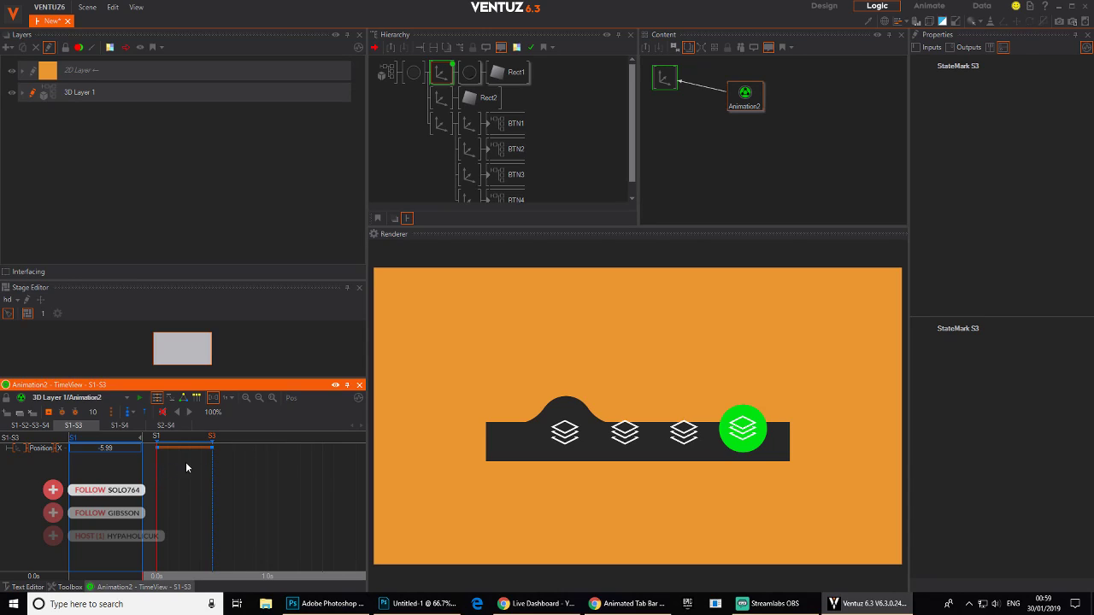
pyautogui.click(119, 425)
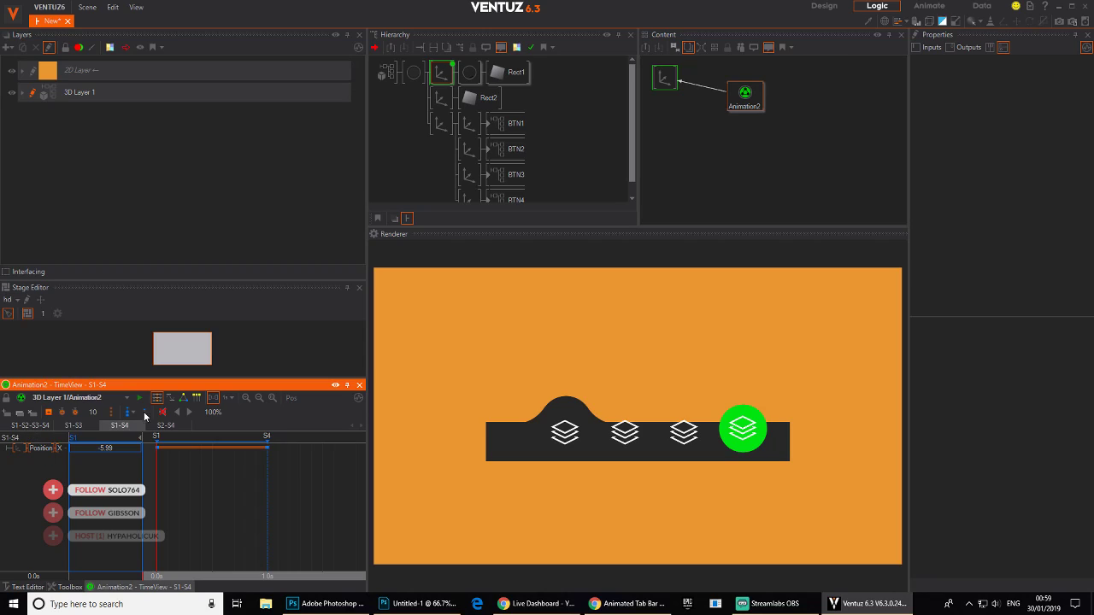
pyautogui.moveTo(270, 443); pyautogui.dragTo(212, 443)
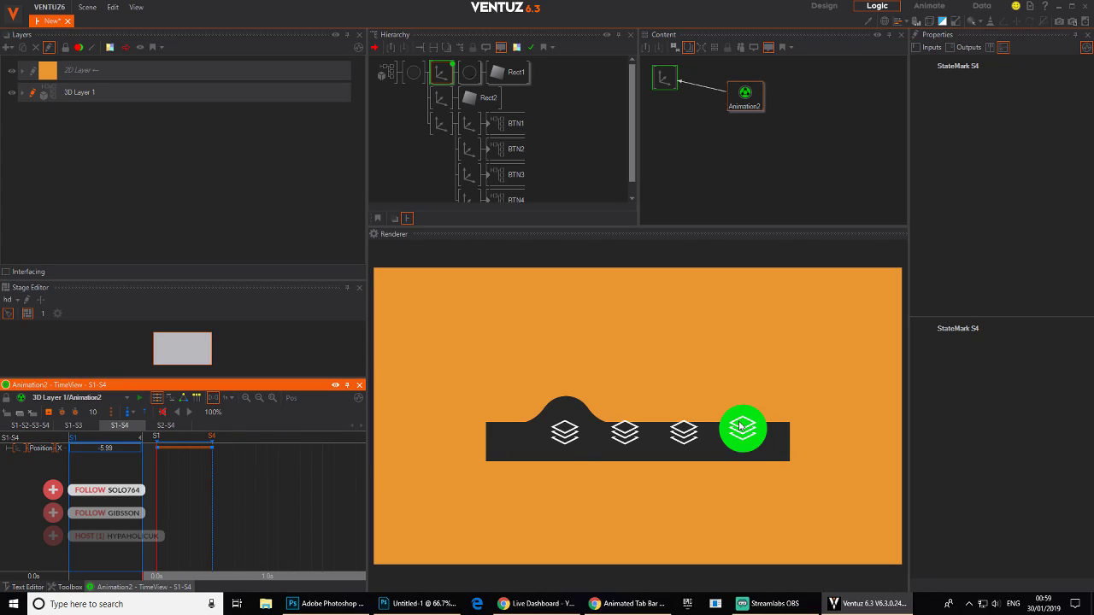
pyautogui.click(166, 426)
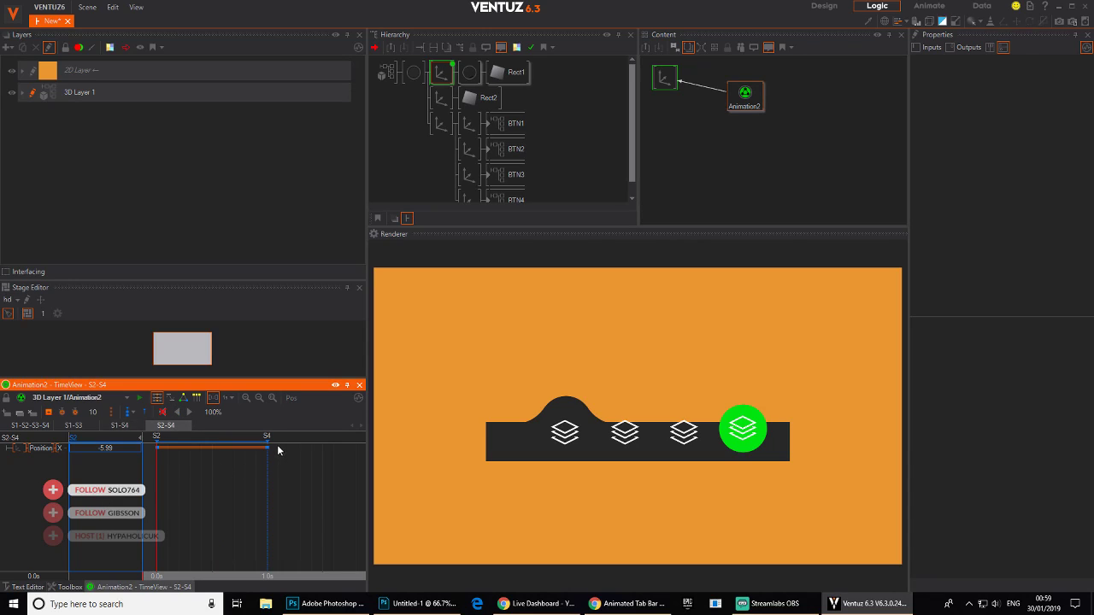
pyautogui.moveTo(267, 442); pyautogui.dragTo(212, 443)
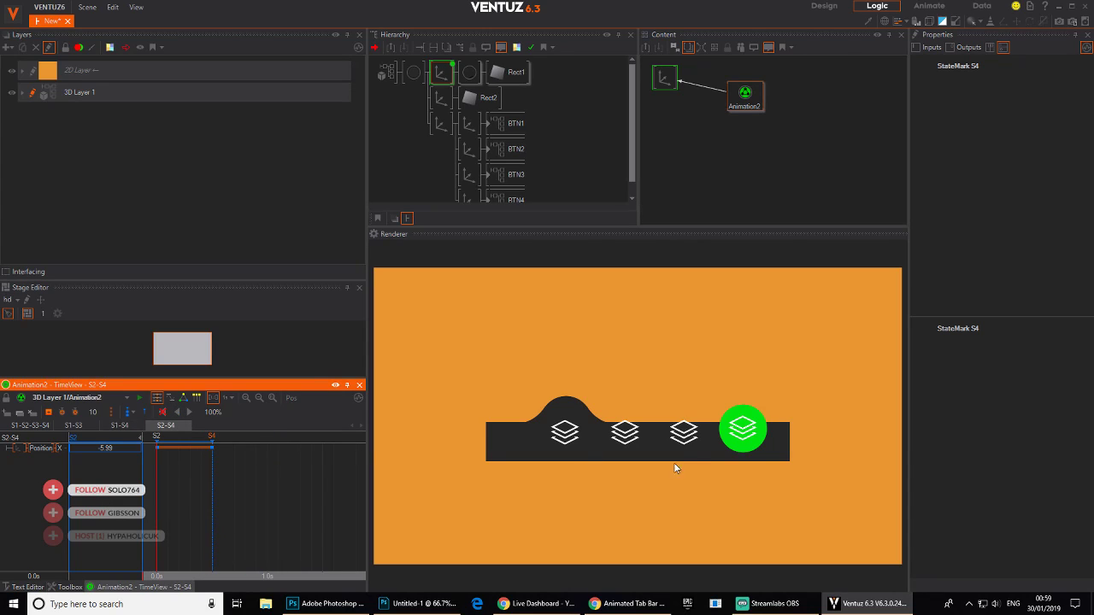
# - Trigger the animate methods of Animation2 for the different states to test the bump's movement
pyautogui.click(672, 438)
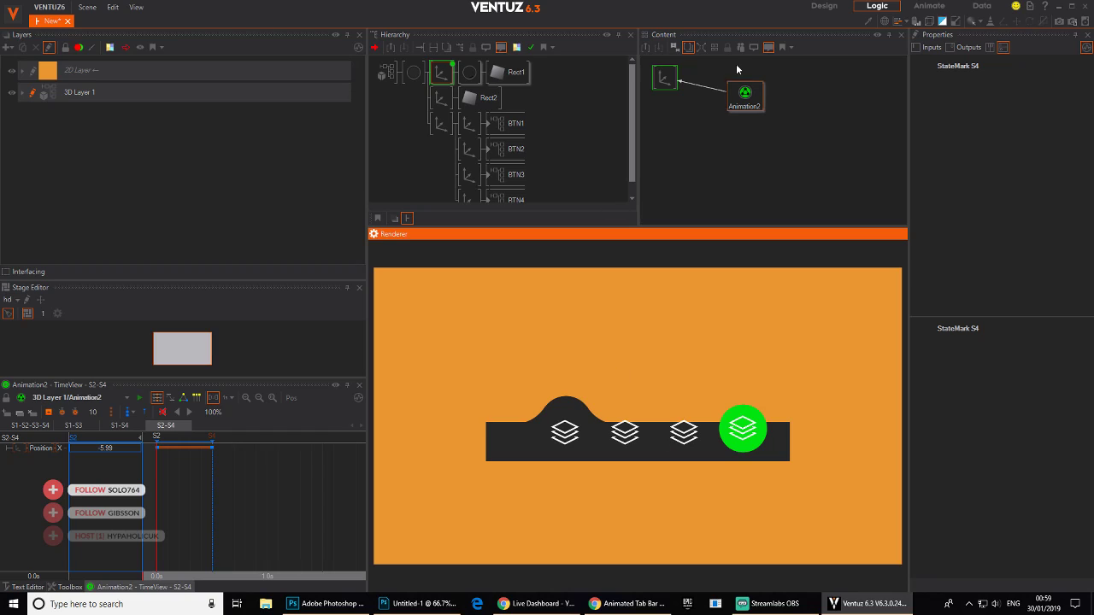
pyautogui.click(744, 94)
pyautogui.click(969, 124)
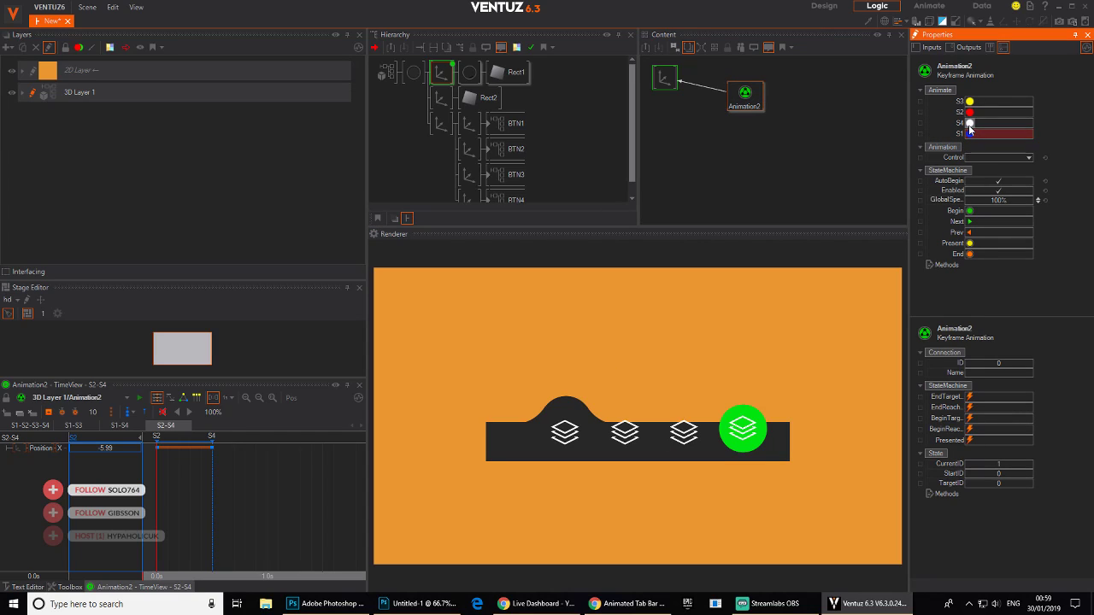
pyautogui.click(969, 111)
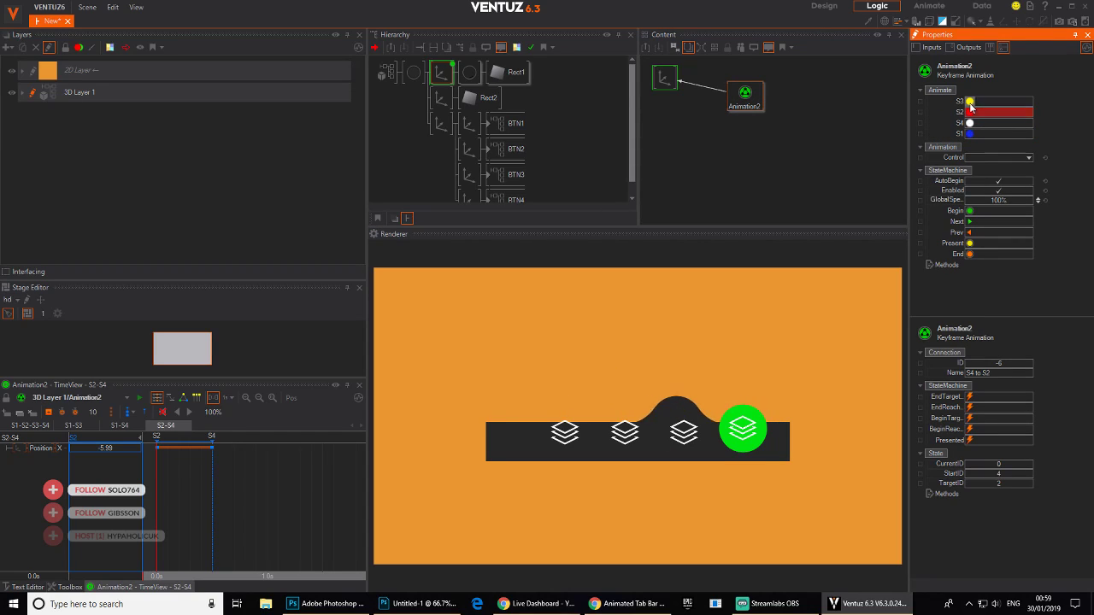
pyautogui.click(970, 102)
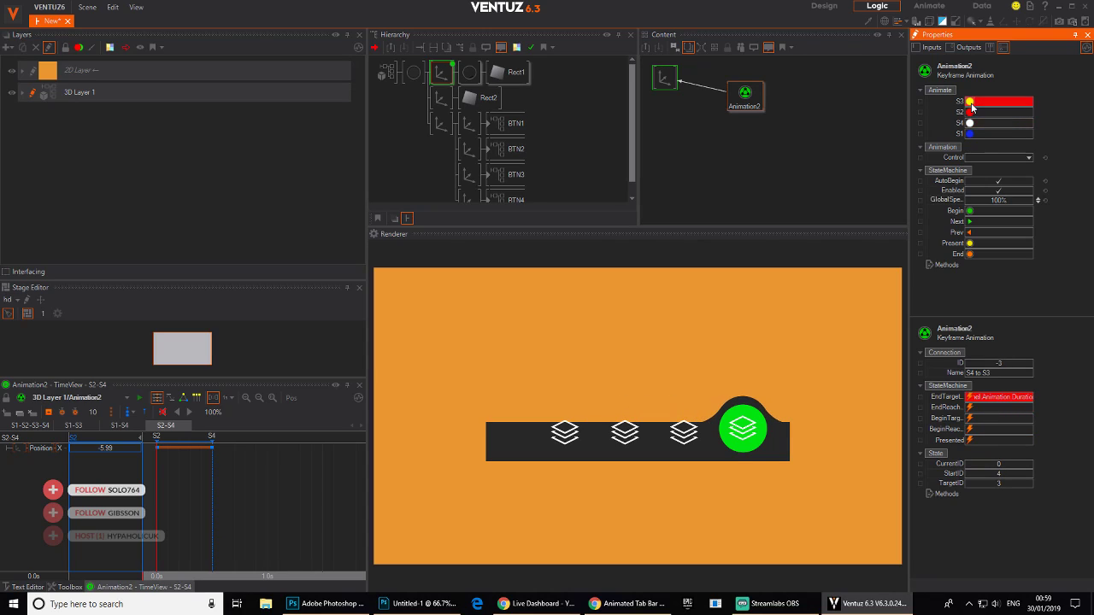
pyautogui.click(969, 134)
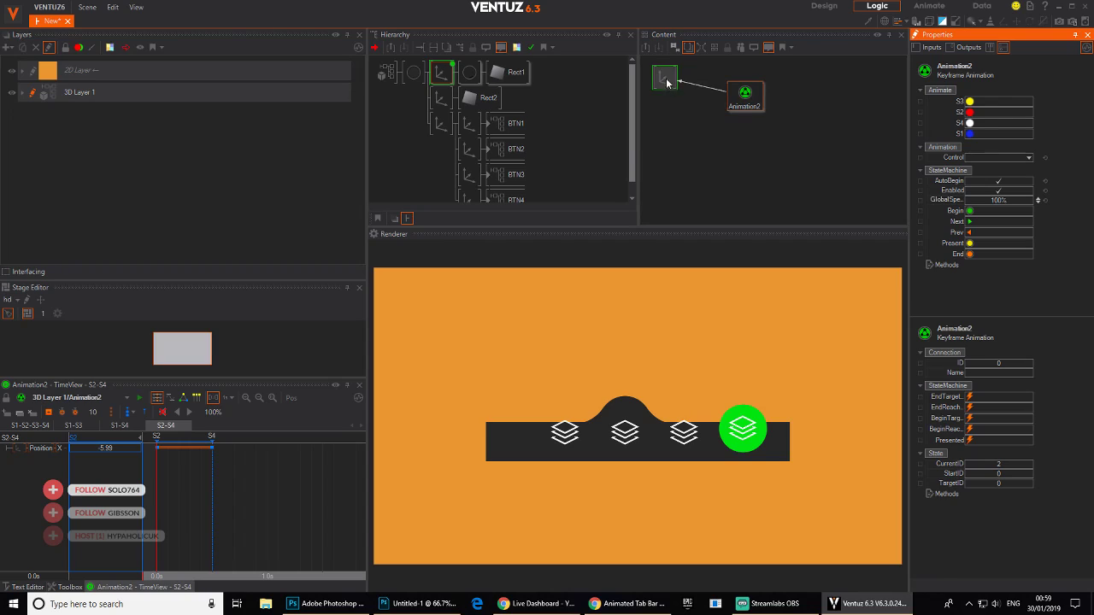
# - Show BTN1 to BTN4 beside Animation2 in the content view and arrange the nodes for linking
pyautogui.moveTo(666, 83); pyautogui.dragTo(759, 94)
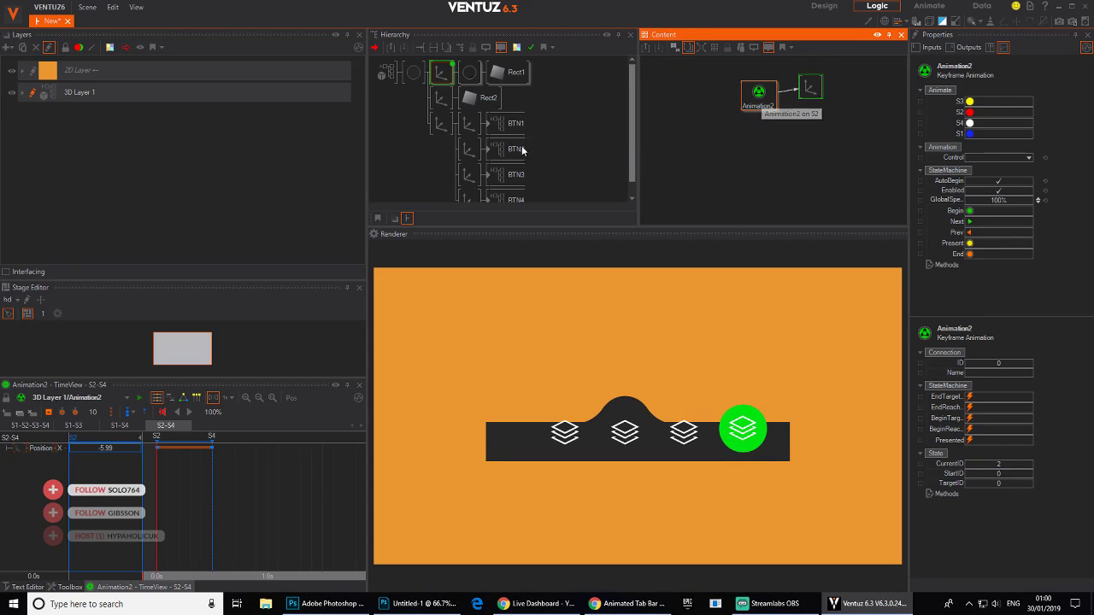
pyautogui.keyDown('ctrl'); pyautogui.click(508, 128); pyautogui.keyUp('ctrl')
pyautogui.keyDown('ctrl'); pyautogui.click(499, 151); pyautogui.keyUp('ctrl')
pyautogui.keyDown('ctrl'); pyautogui.click(515, 176); pyautogui.keyUp('ctrl')
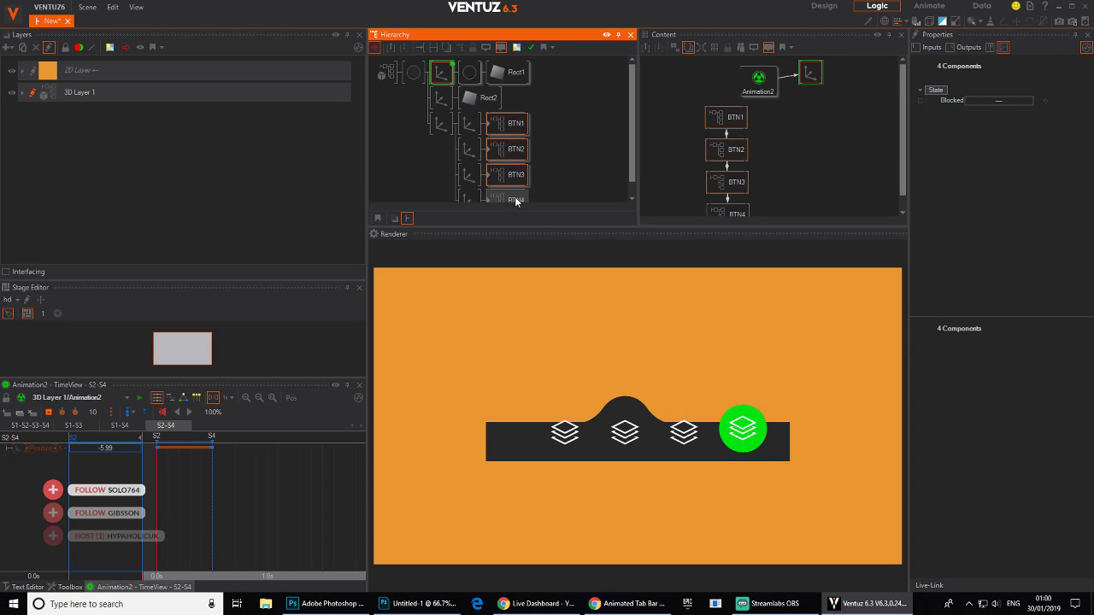
pyautogui.keyDown('ctrl'); pyautogui.click(515, 199); pyautogui.keyUp('ctrl')
pyautogui.click(787, 85)
pyautogui.moveTo(823, 99); pyautogui.dragTo(823, 148)
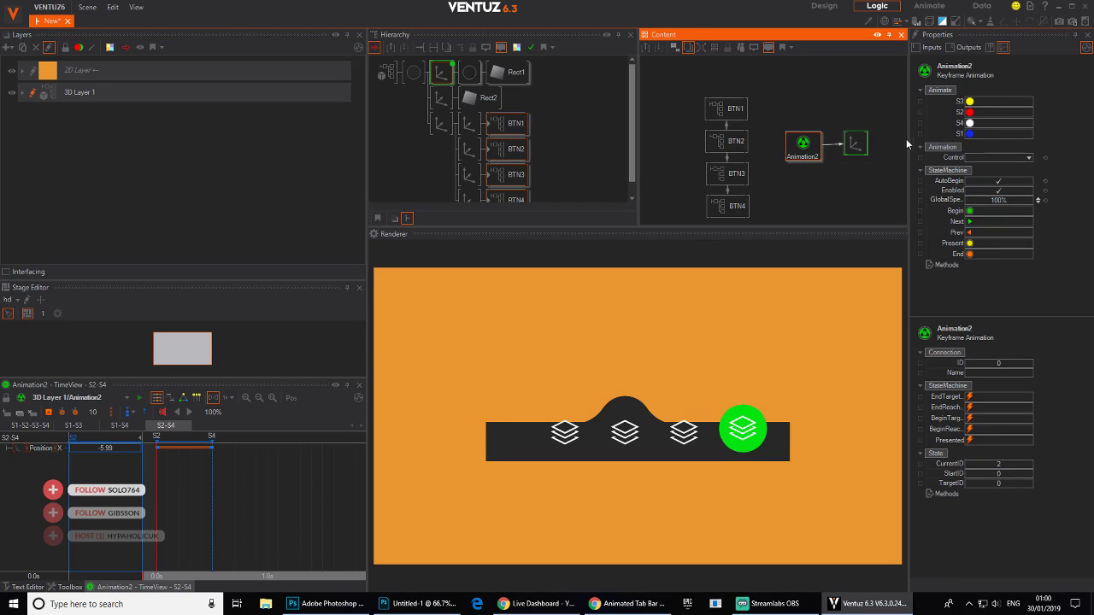
# - Bind the single tap events of BTN1, BTN2, BTN3 and BTN4 to Animation2's S1, S2, S3 and S4 animate methods respectively
pyautogui.moveTo(959, 136); pyautogui.dragTo(734, 111)
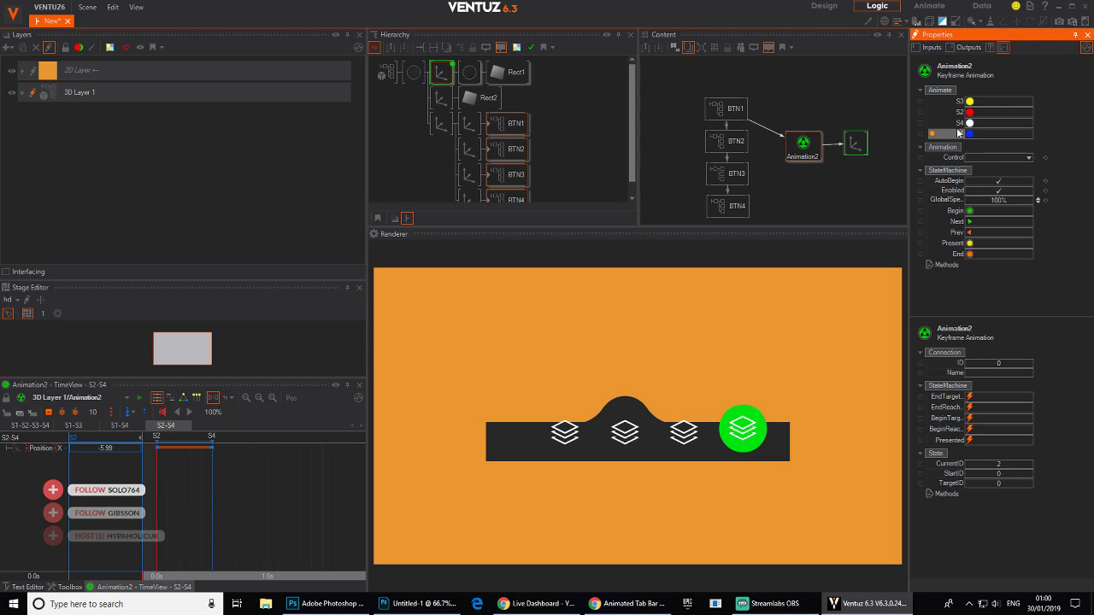
pyautogui.moveTo(959, 112); pyautogui.dragTo(729, 149)
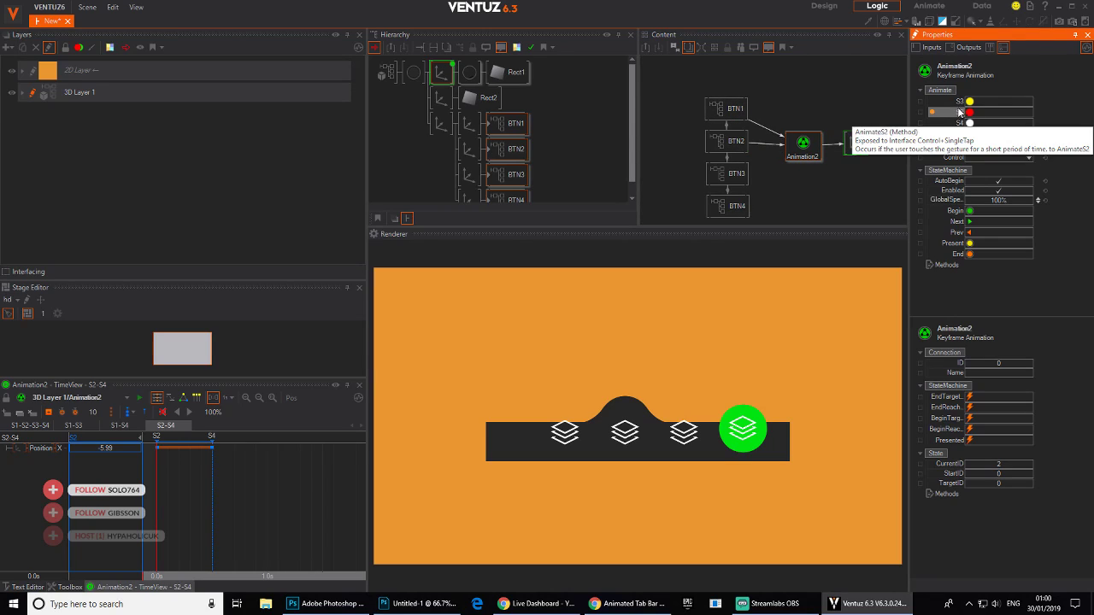
pyautogui.moveTo(959, 101); pyautogui.dragTo(735, 173)
pyautogui.moveTo(959, 123); pyautogui.dragTo(732, 206)
# - Test the tab bar by activating the third, fourth and first buttons in the render view
pyautogui.click(685, 448)
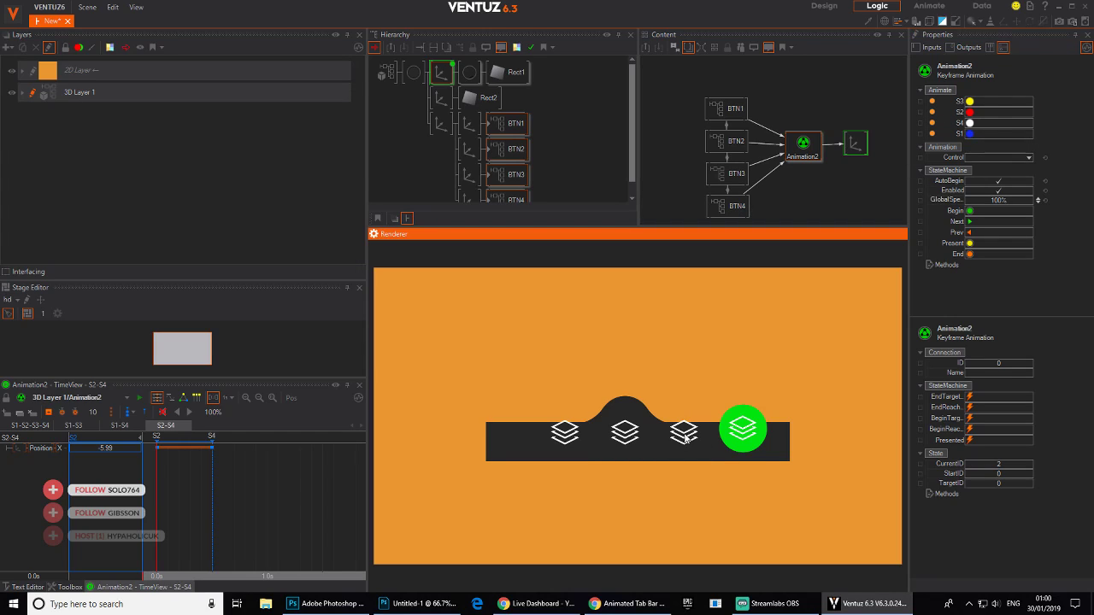
pyautogui.click(739, 439)
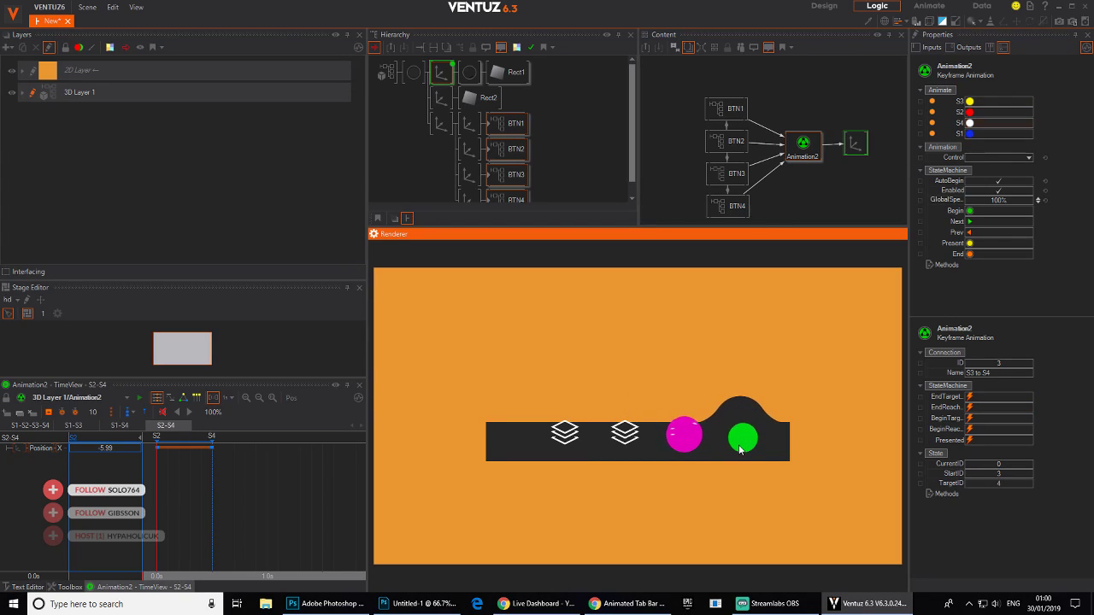
pyautogui.click(685, 451)
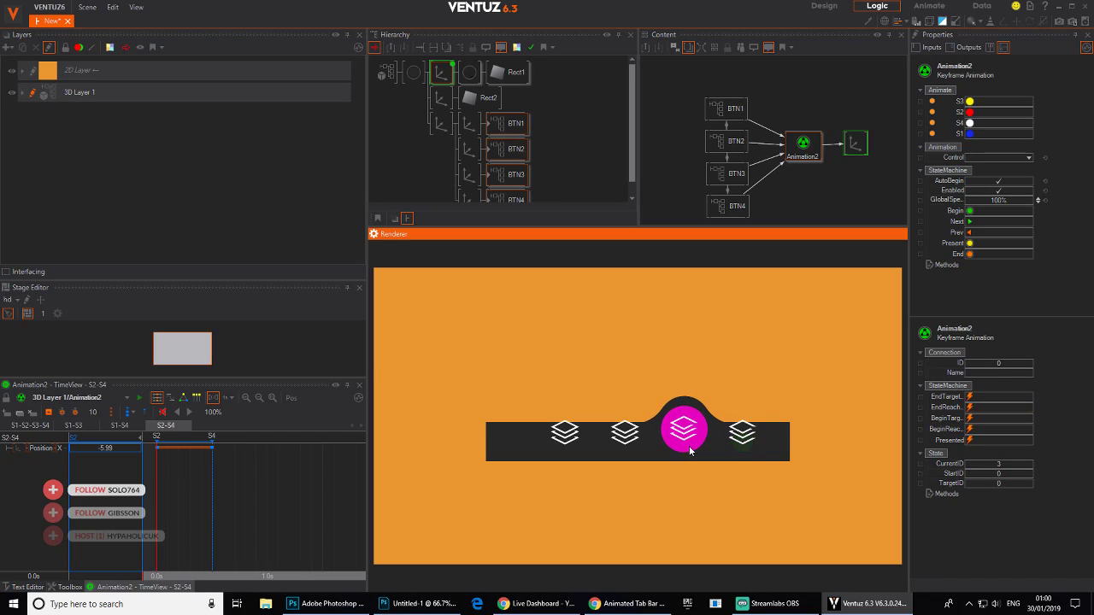
pyautogui.click(740, 441)
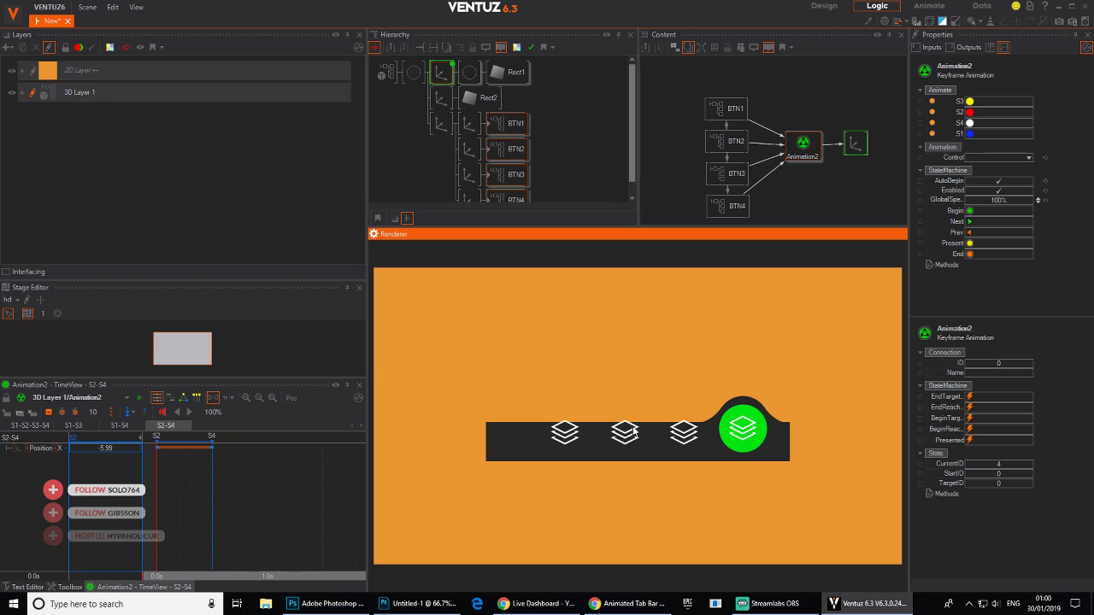
pyautogui.click(552, 139)
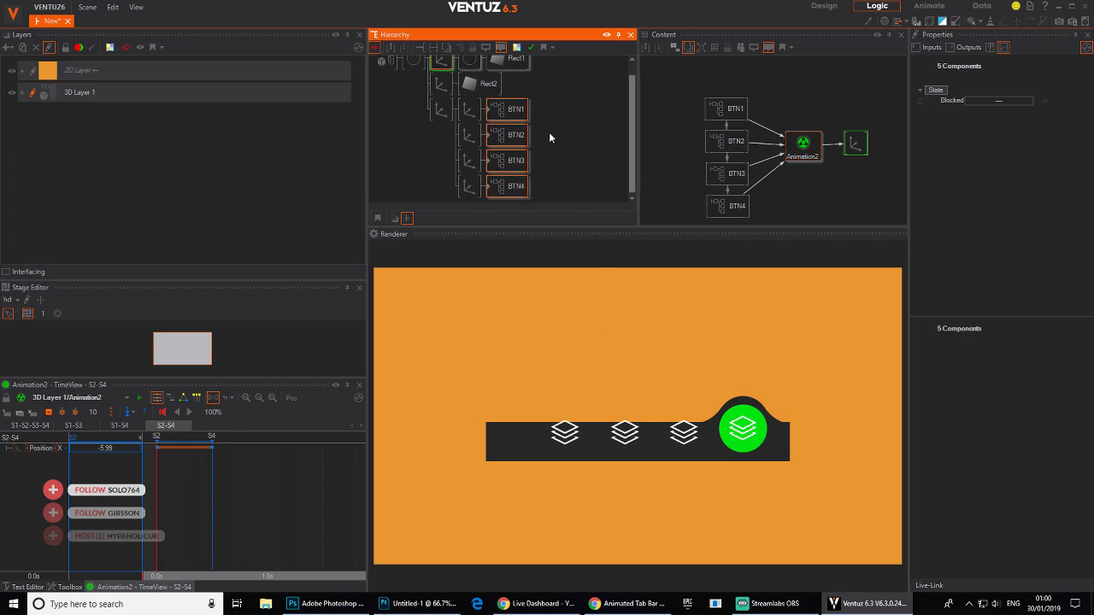
pyautogui.scroll(-1, 542, 158)
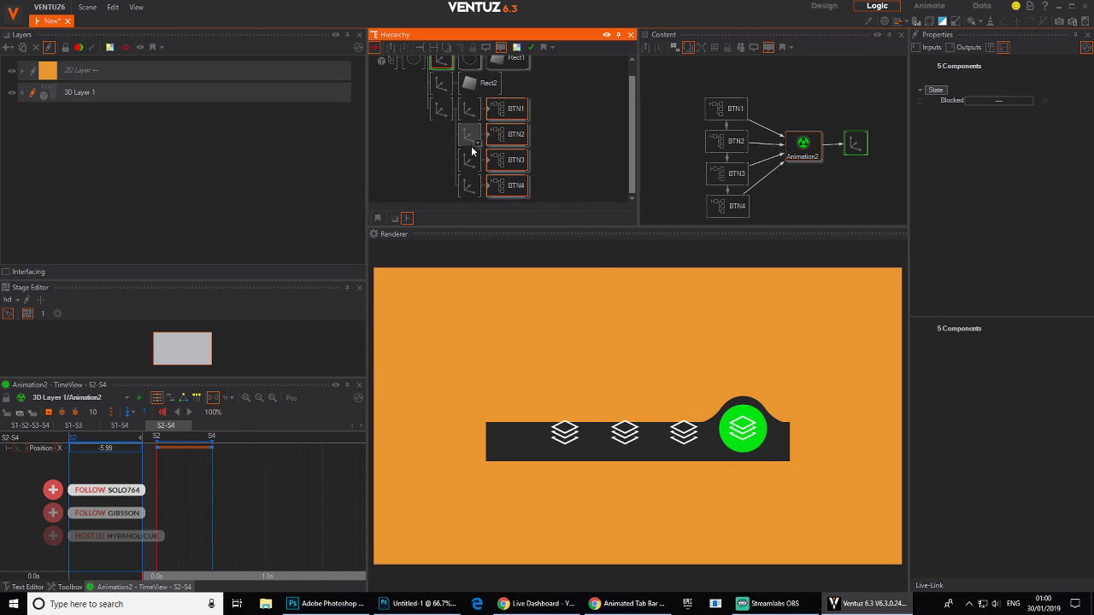
pyautogui.click(558, 441)
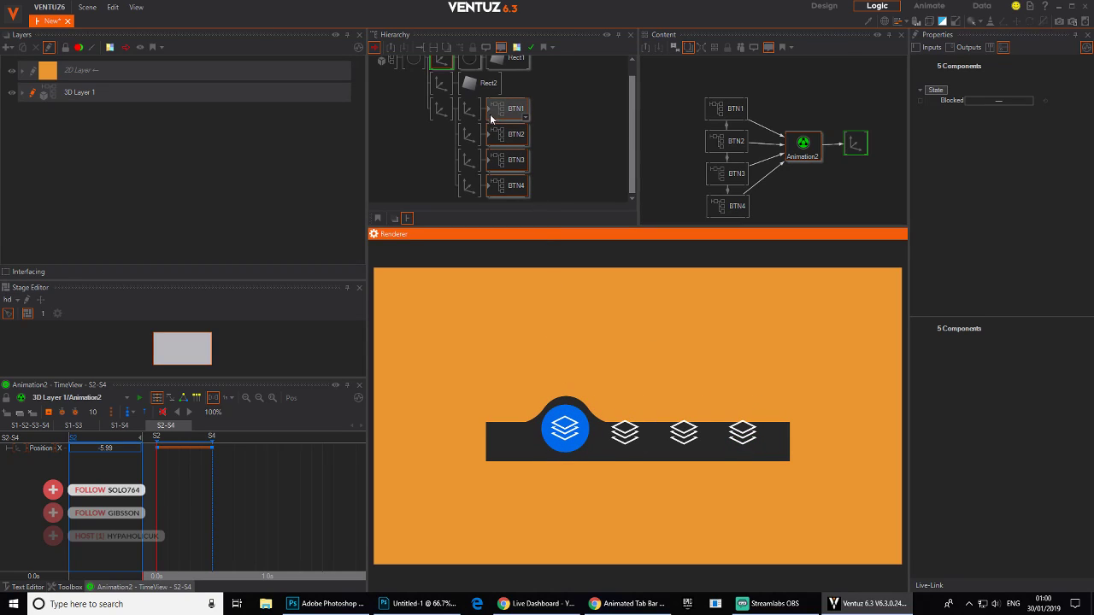
# - Inside BTN1, lower the icon's inactive S1 position to a Y value of about -3.126 and return to the main hierarchy
pyautogui.doubleClick(515, 108)
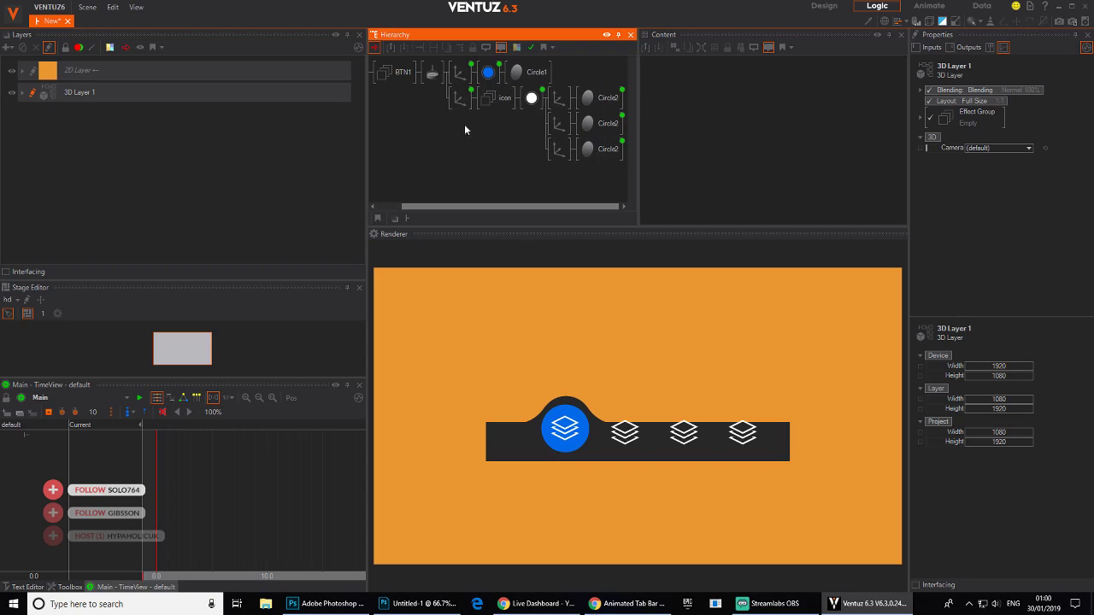
pyautogui.click(463, 100)
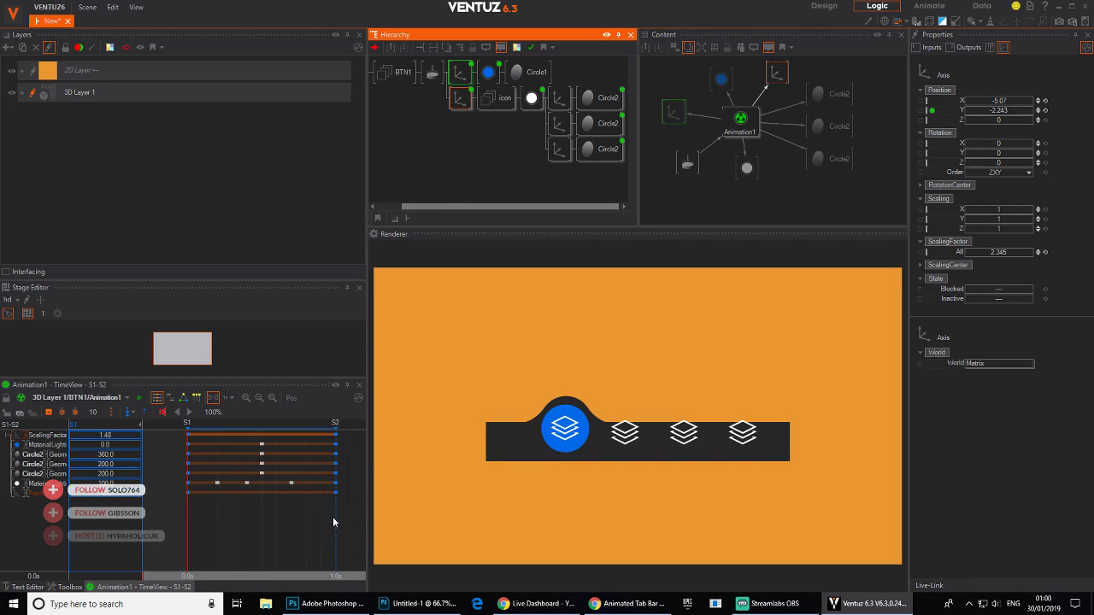
pyautogui.click(192, 515)
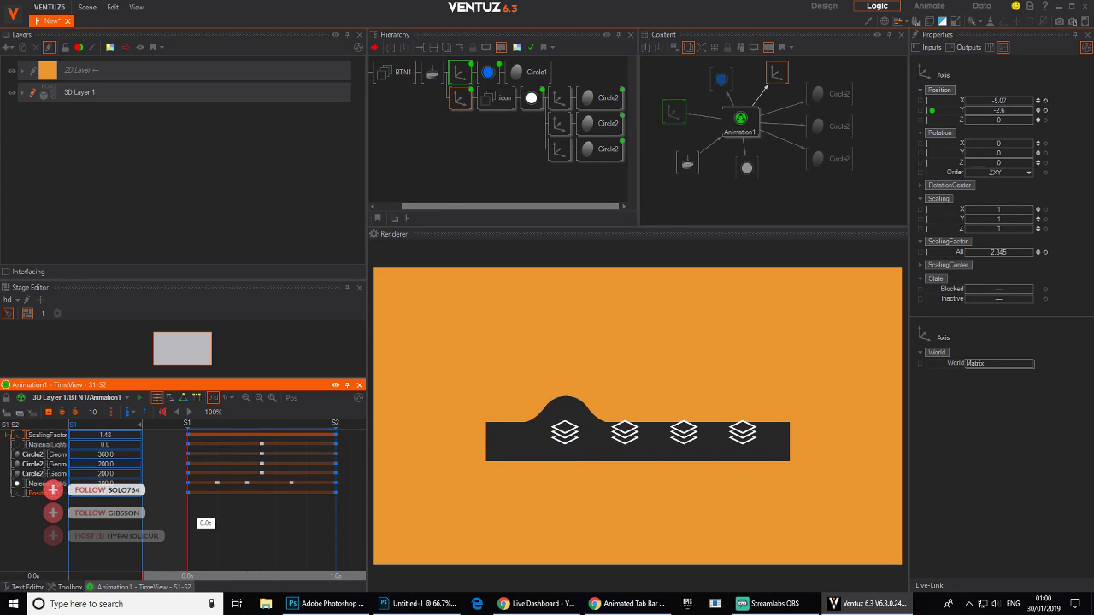
pyautogui.click(52, 495)
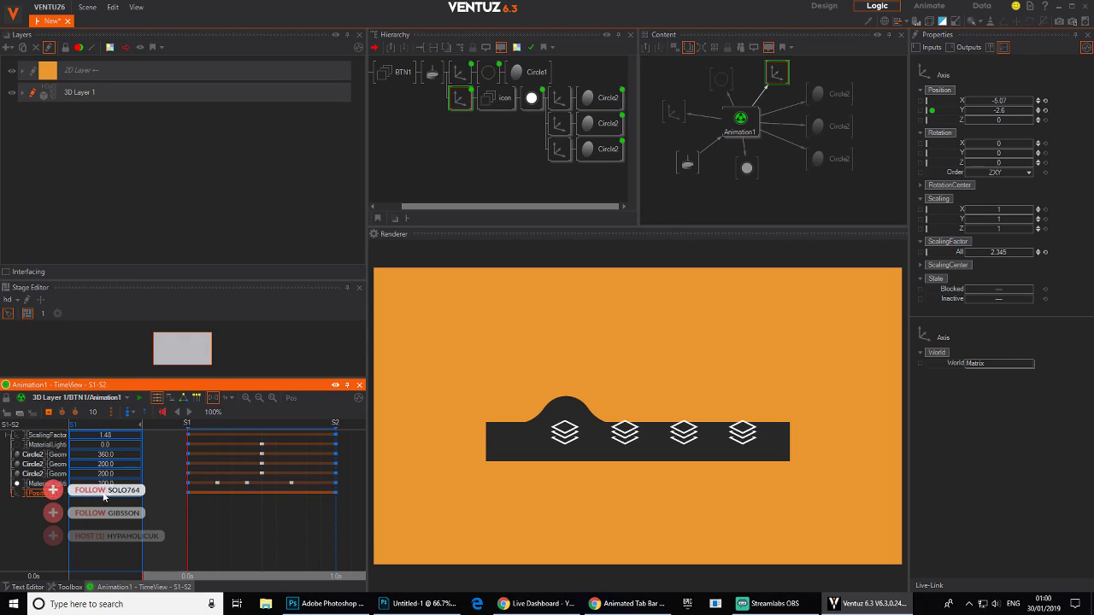
pyautogui.moveTo(113, 494); pyautogui.dragTo(86, 494)
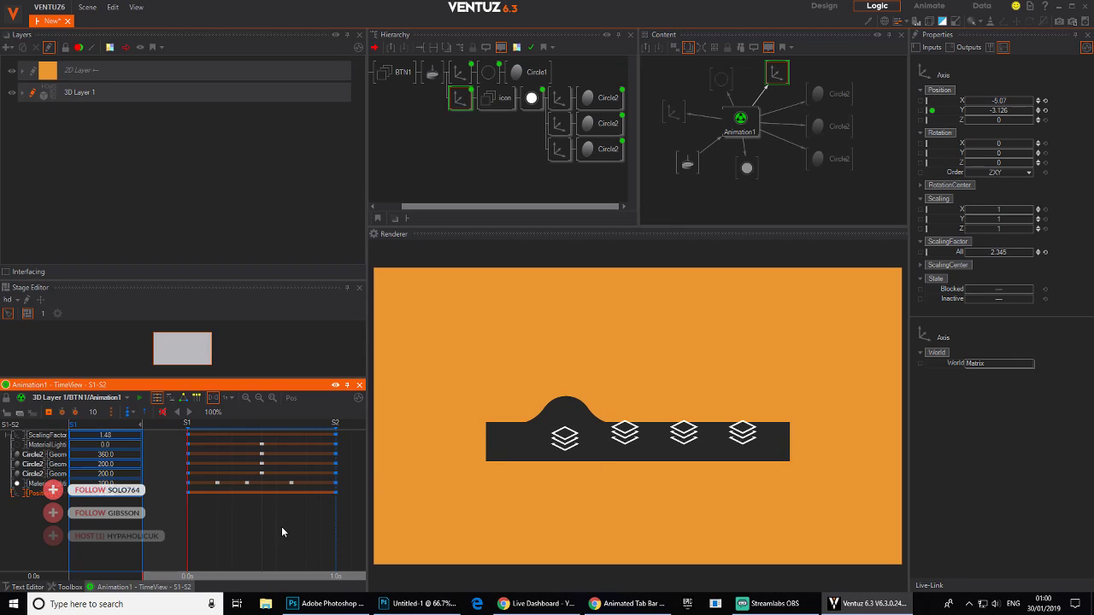
pyautogui.moveTo(384, 107); pyautogui.dragTo(419, 110)
pyautogui.click(395, 73)
pyautogui.click(385, 71)
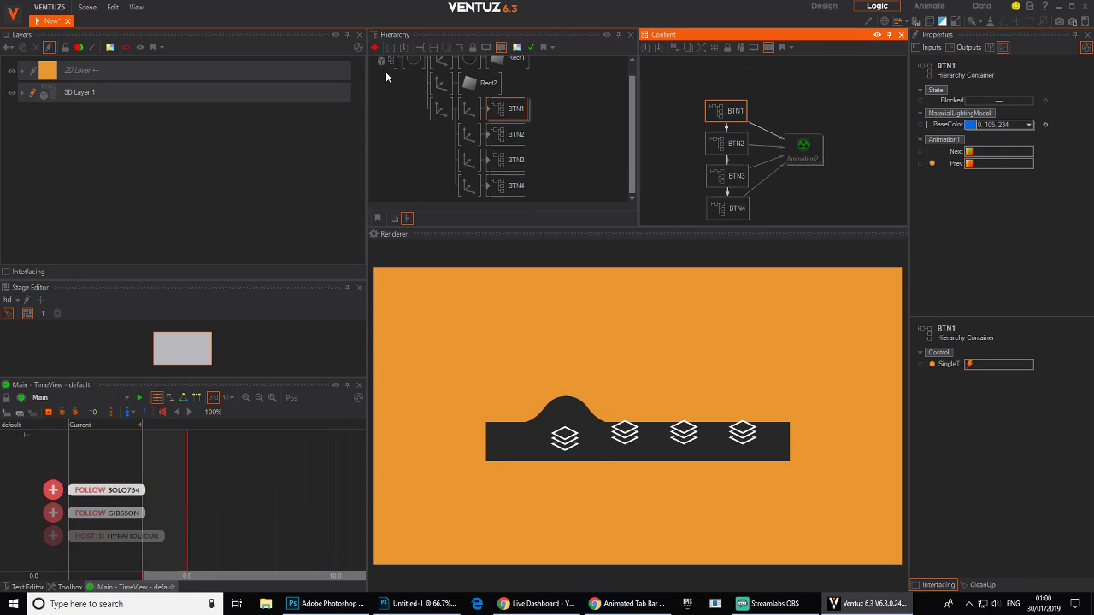
# - Carry the lowered inactive icon position over to the BTN2, BTN3 and BTN4 containers
pyautogui.click(511, 135)
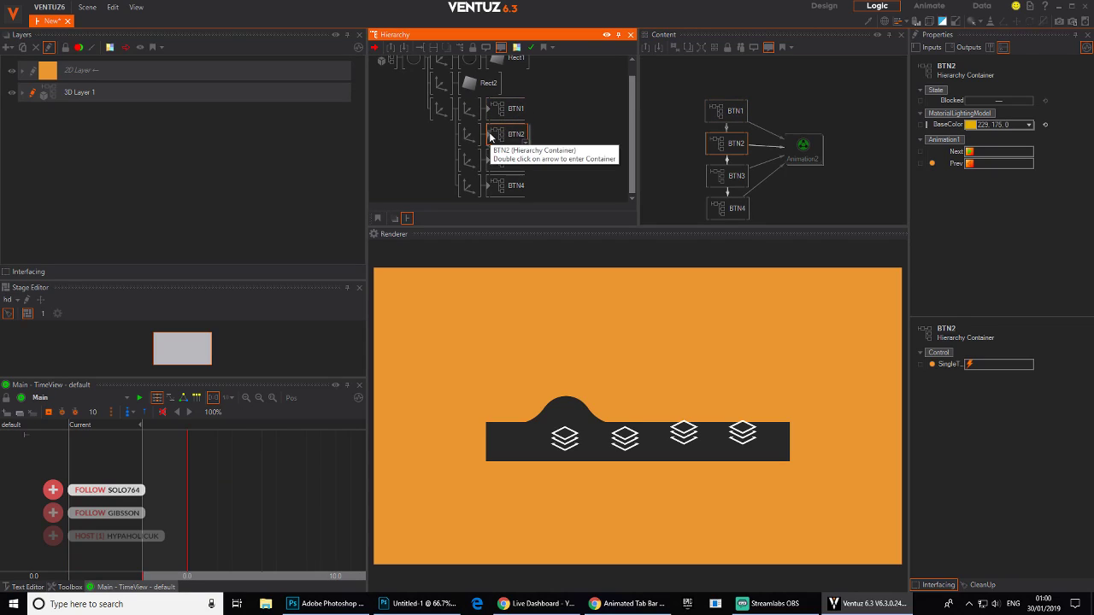
pyautogui.click(510, 160)
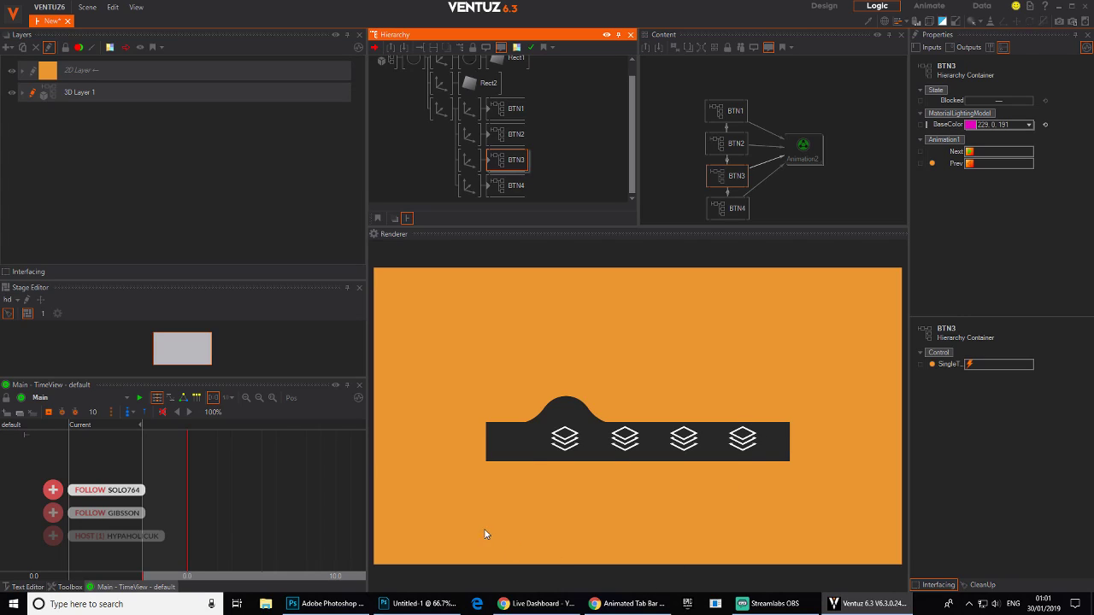
# - Activate the second button in the render view and examine the icon axis inside the BTN3 and BTN4 containers
pyautogui.click(625, 436)
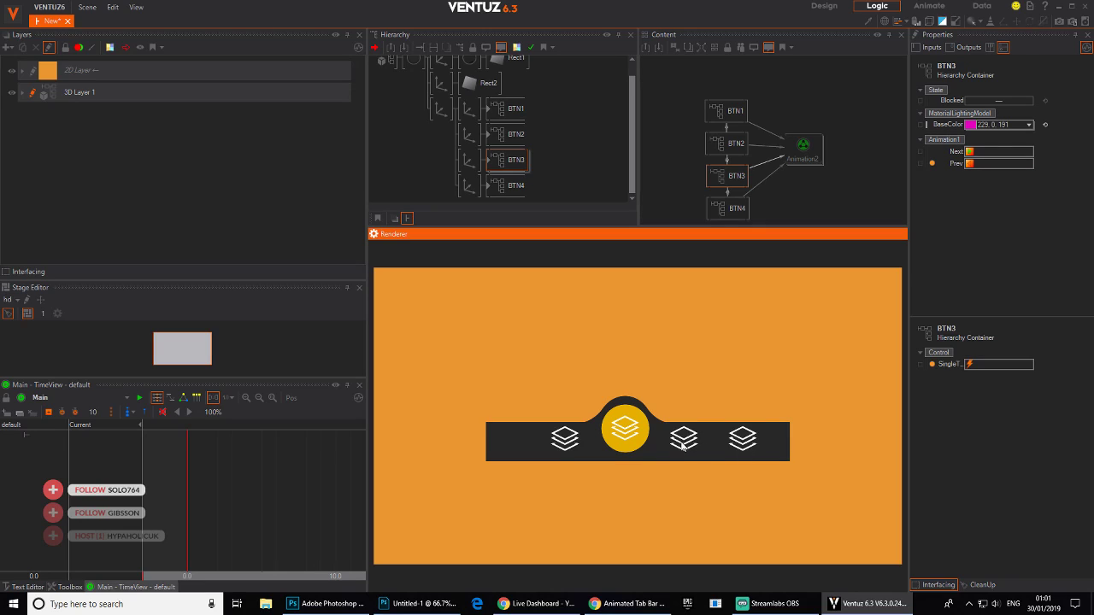
pyautogui.click(490, 162)
pyautogui.click(490, 98)
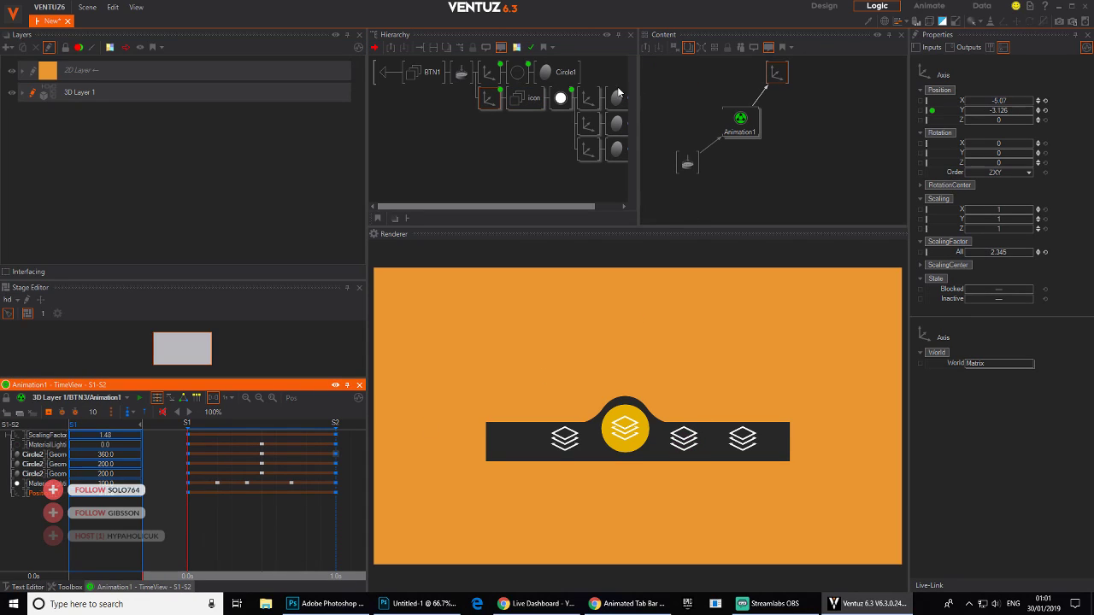
pyautogui.click(389, 72)
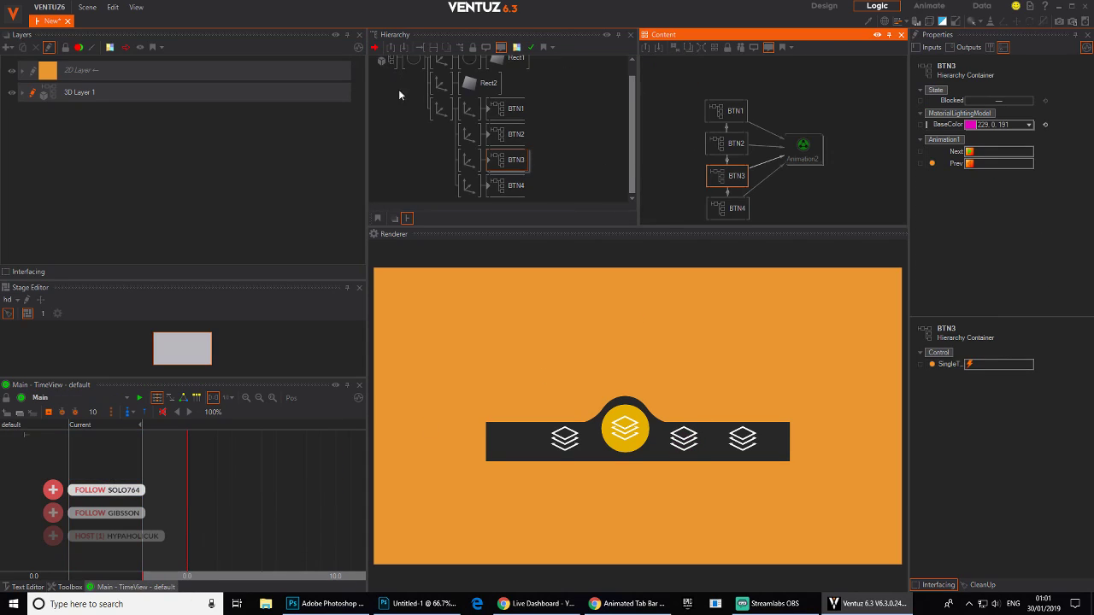
pyautogui.doubleClick(489, 185)
pyautogui.click(499, 98)
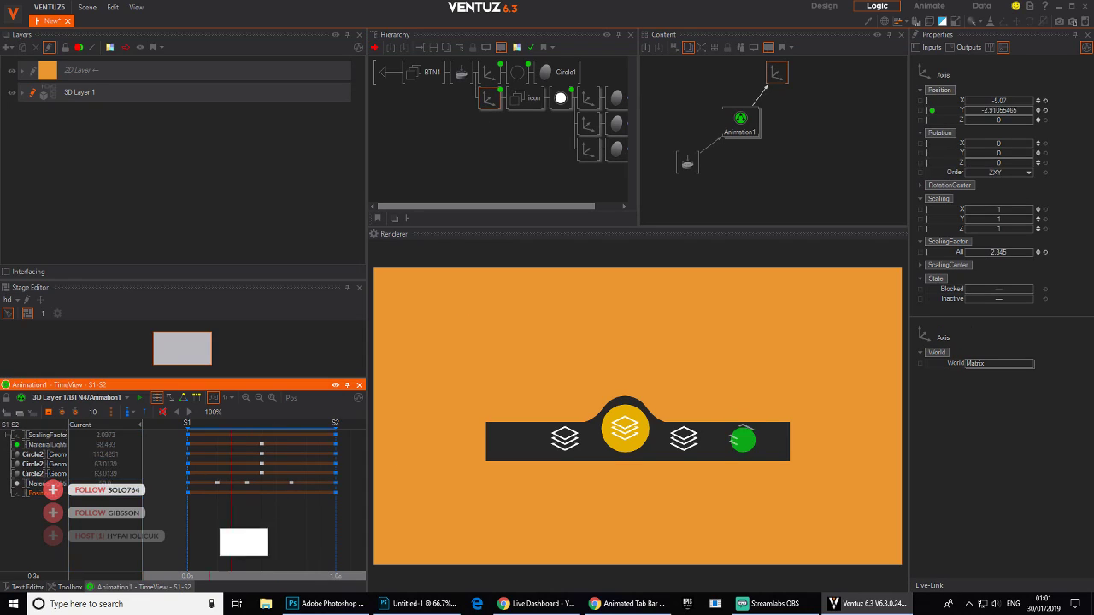
pyautogui.click(381, 73)
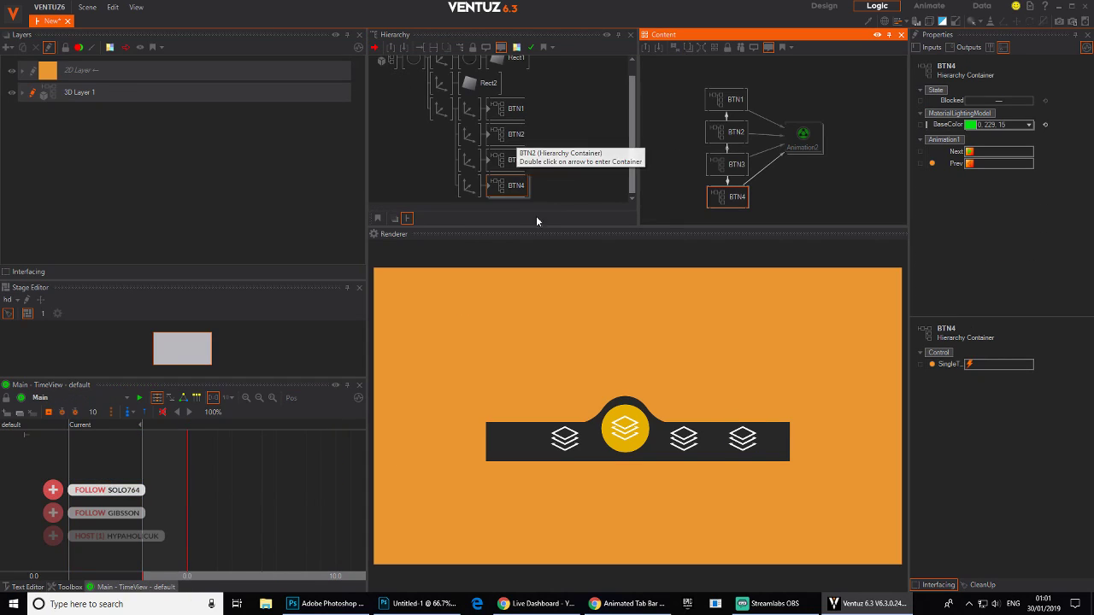
# - Test the tab bar by activating the third, fourth, third, second and first buttons in turn
pyautogui.click(694, 444)
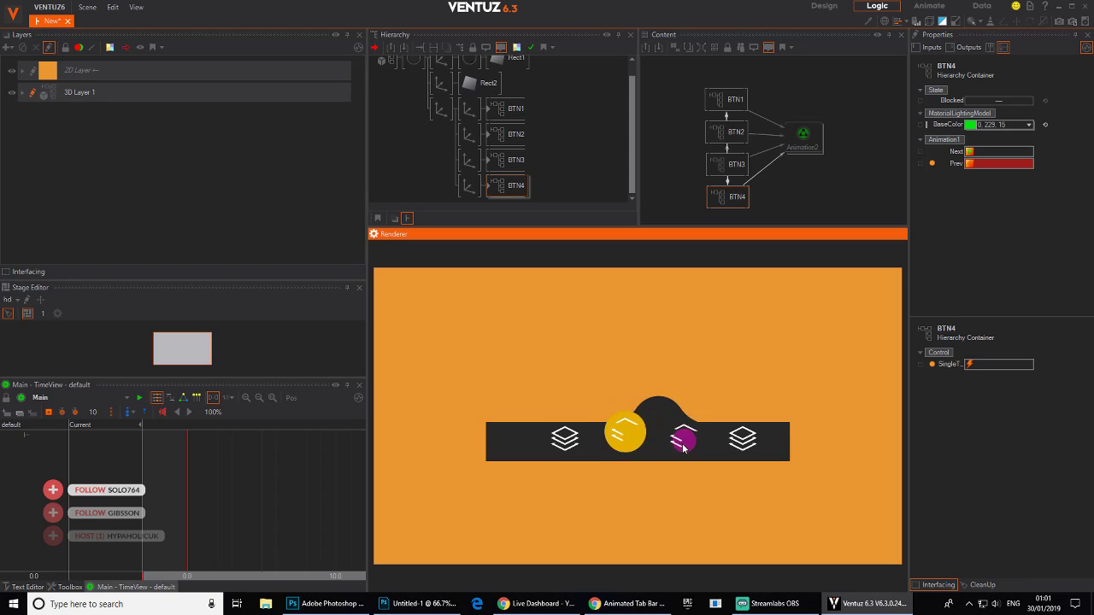
pyautogui.click(751, 440)
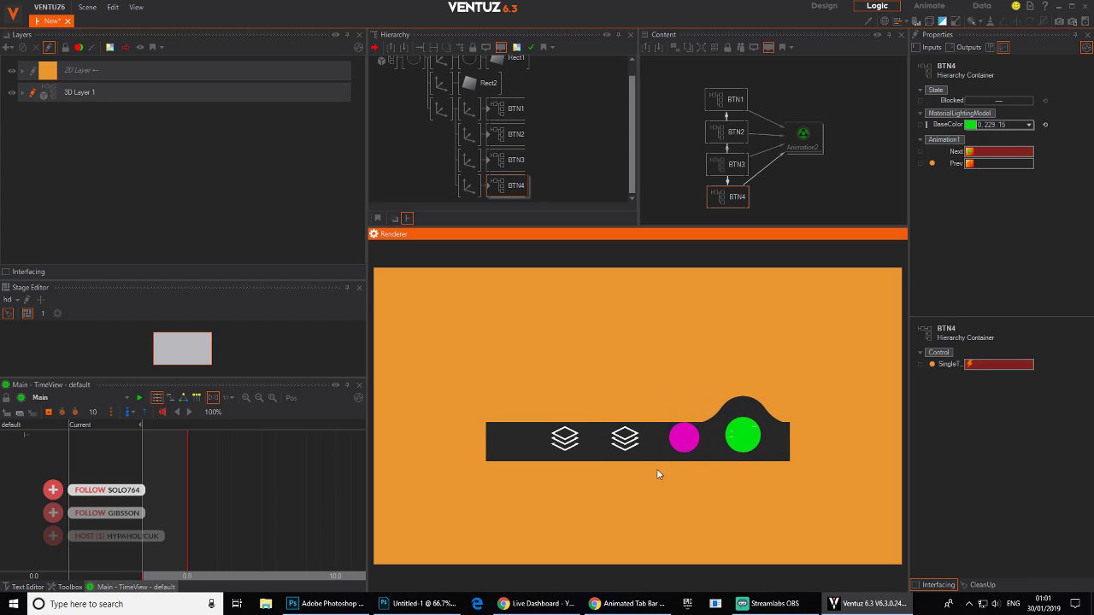
pyautogui.click(683, 440)
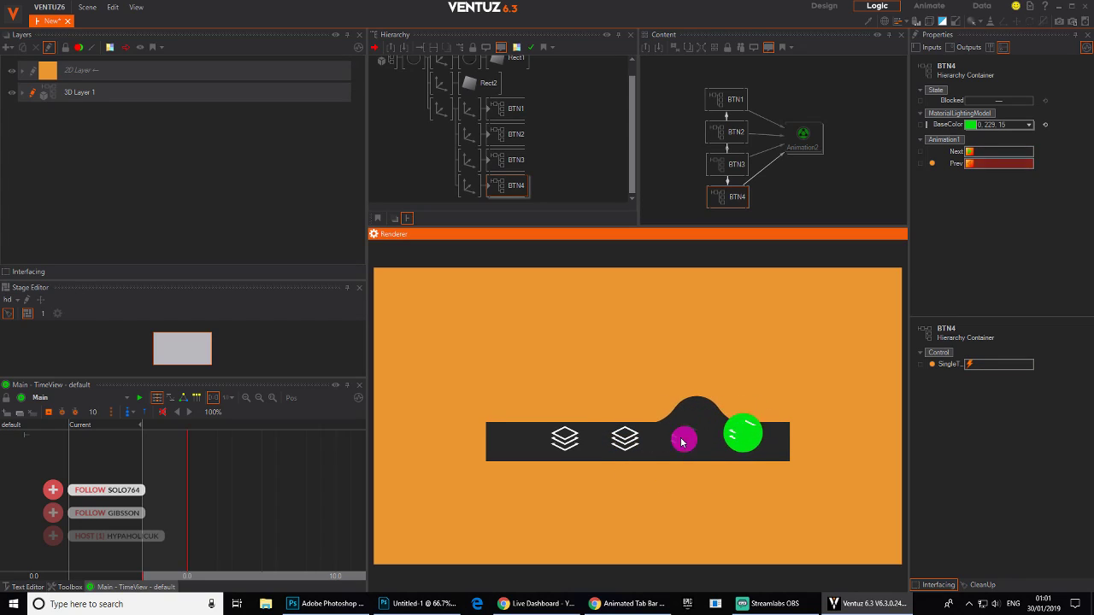
pyautogui.click(623, 440)
pyautogui.click(564, 440)
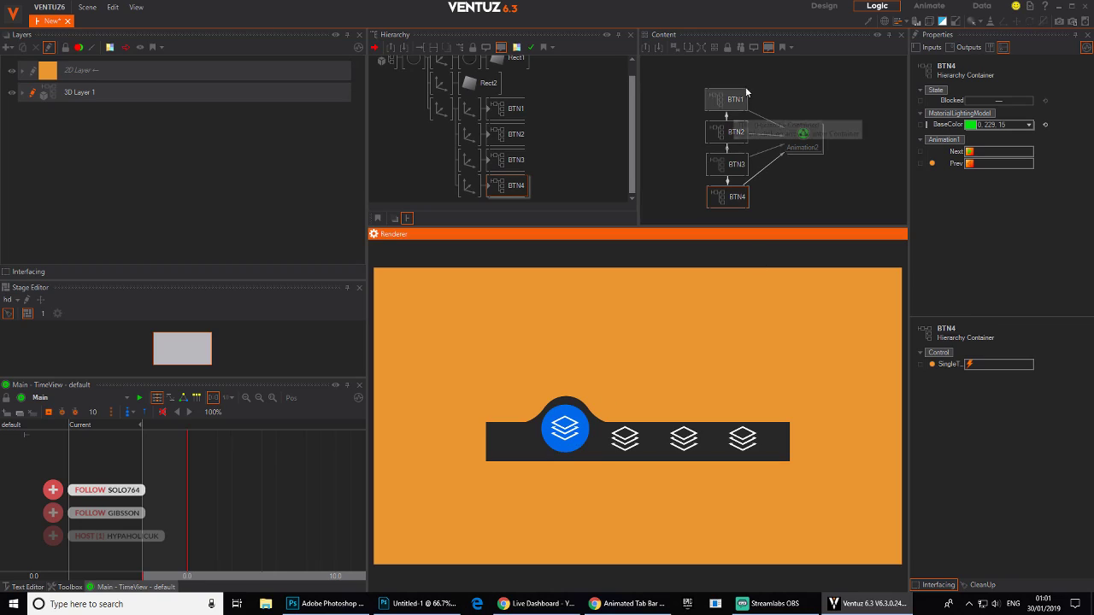
# - Add a new Axis at the end of the 3D layer's main branch and attach a Rounded Rectangle to it
pyautogui.click(802, 139)
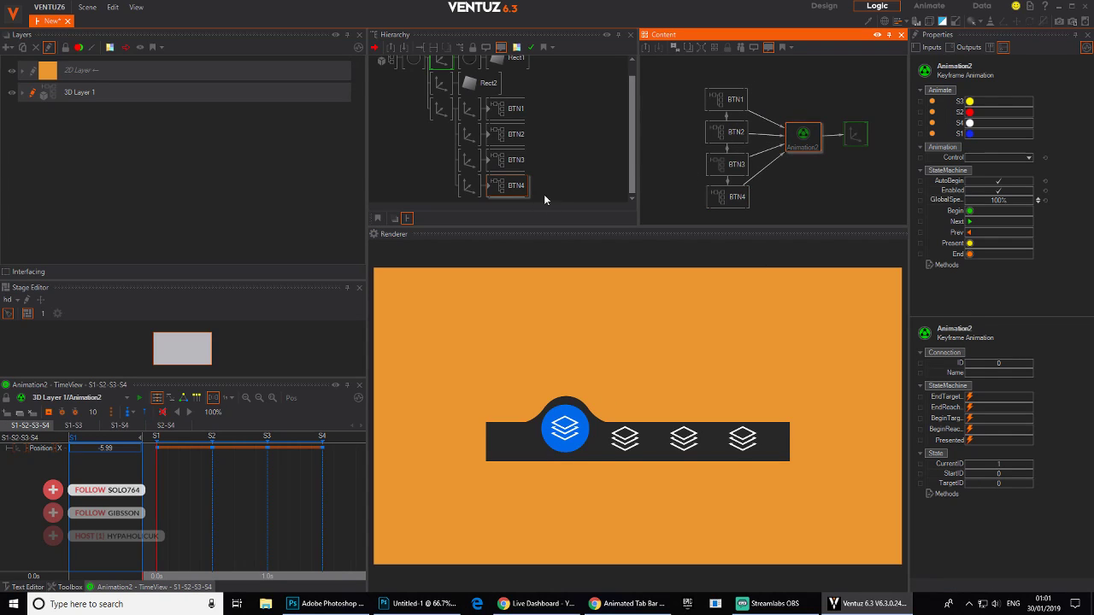
pyautogui.click(416, 140)
pyautogui.doubleClick(424, 151)
pyautogui.write('AX')
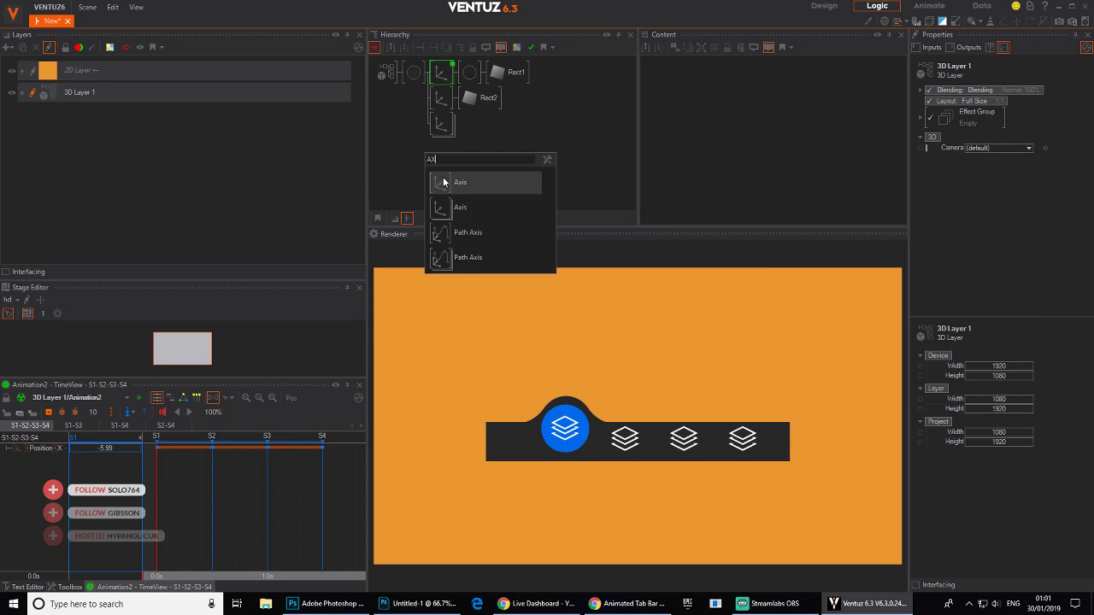
pyautogui.click(443, 182)
pyautogui.doubleClick(464, 164)
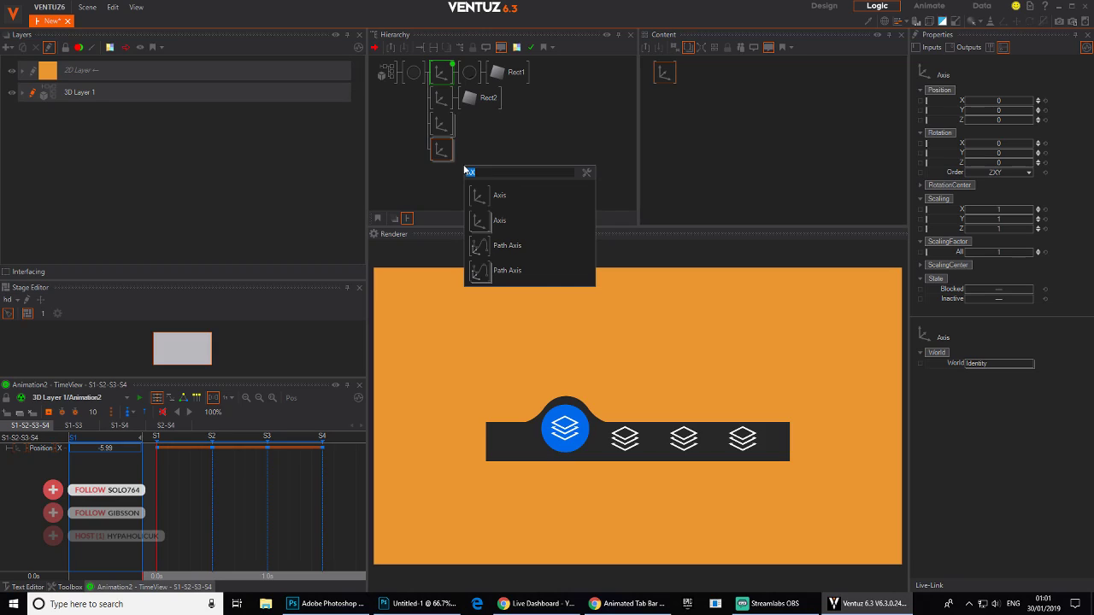
pyautogui.write('ROUN')
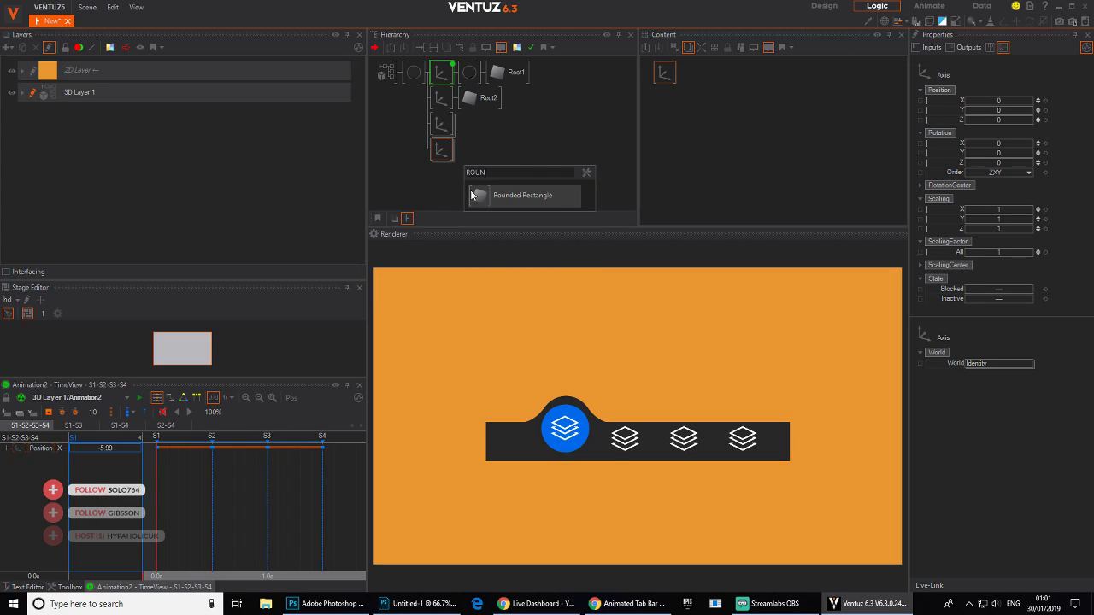
pyautogui.click(522, 195)
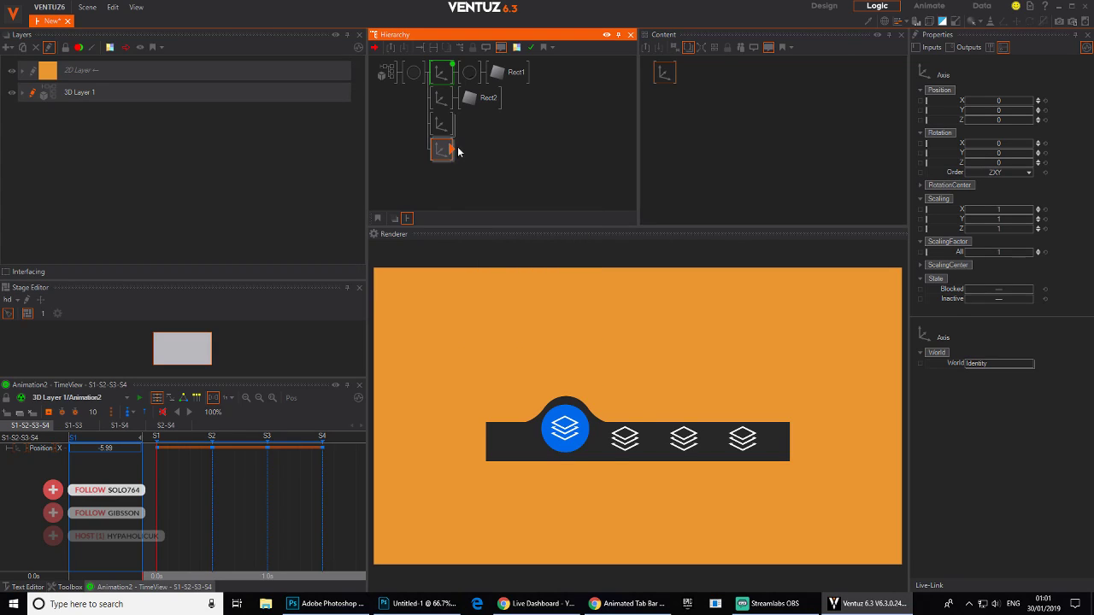
# - Insert a white Color Solid material between the new axis and the rounded rectangle
pyautogui.doubleClick(489, 174)
pyautogui.write('C')
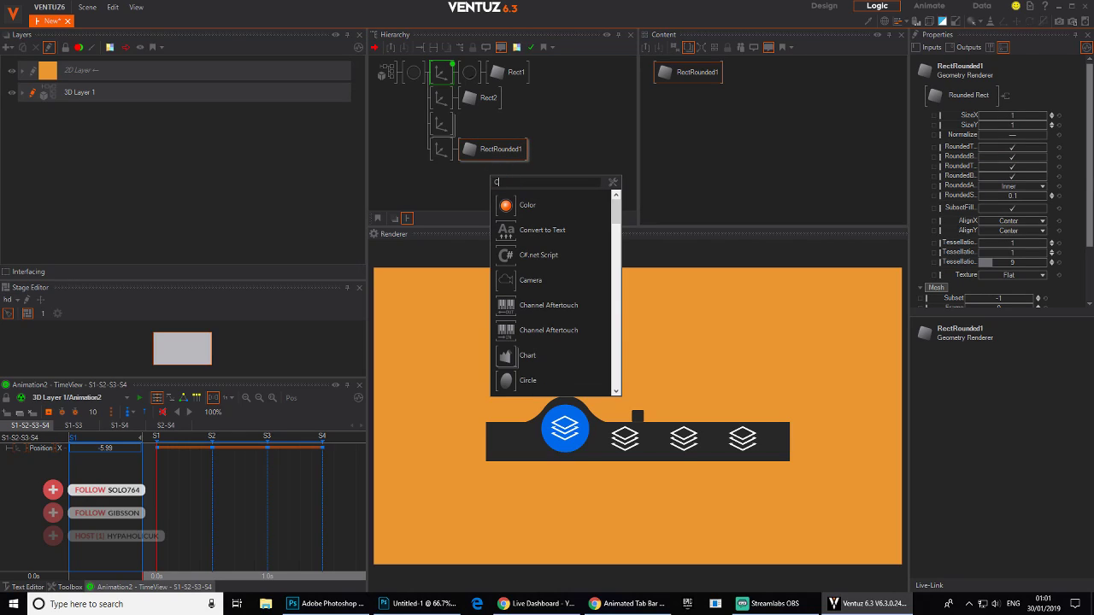
pyautogui.write('OLOR')
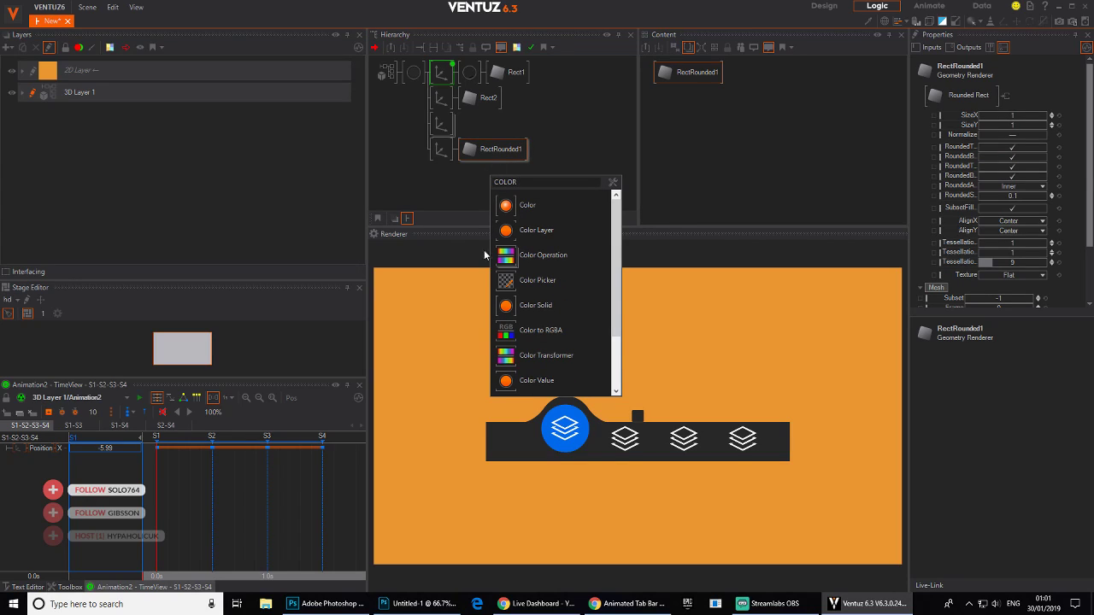
pyautogui.click(536, 305)
pyautogui.click(469, 150)
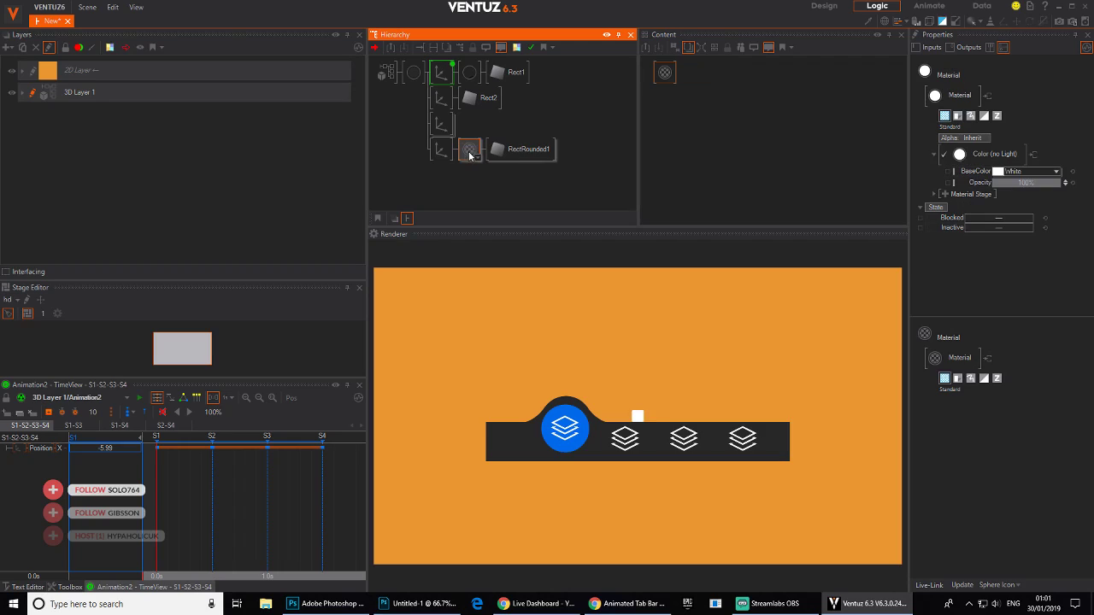
# - Shape the rounded rectangle into a 2.43 by 0.42 bar with 0.332 rounding and place its axis at X -11.04, Y -1.4
pyautogui.click(441, 149)
pyautogui.moveTo(996, 101); pyautogui.dragTo(989, 112)
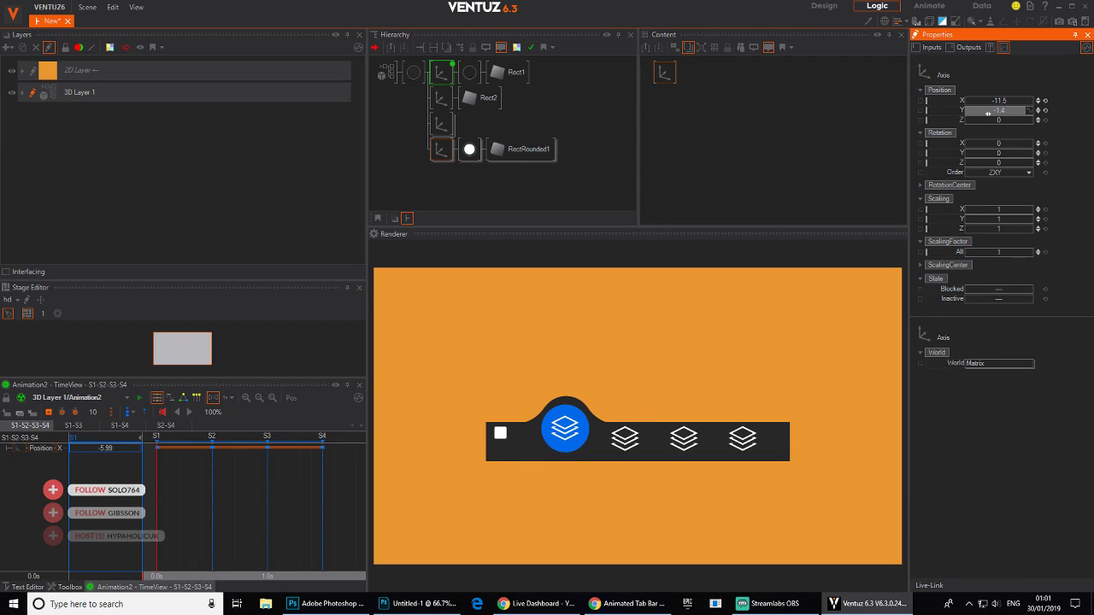
pyautogui.click(523, 149)
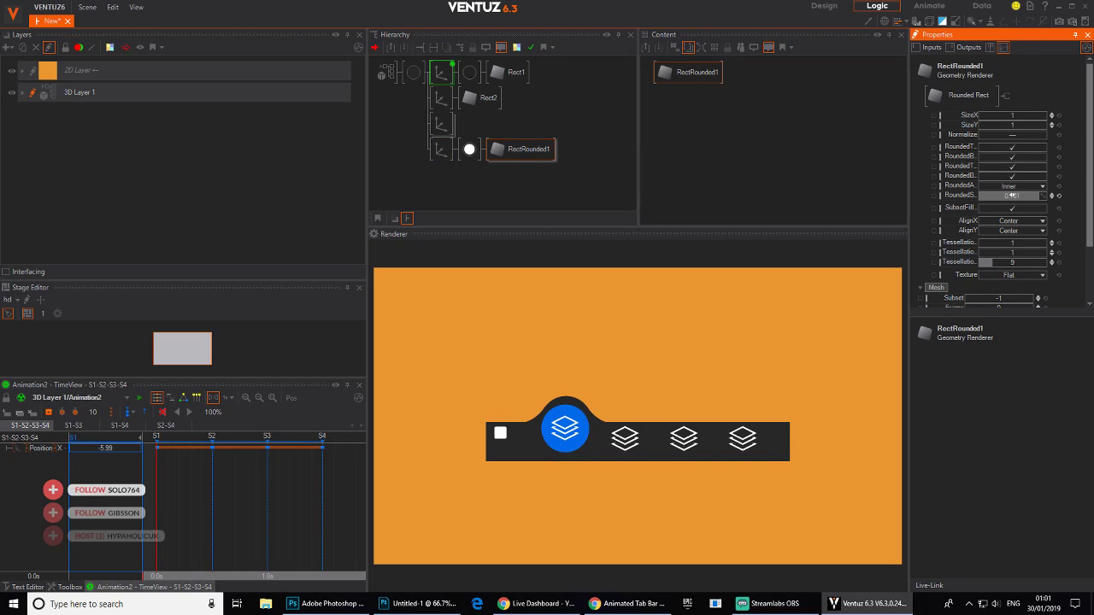
pyautogui.moveTo(1043, 196); pyautogui.dragTo(1036, 196)
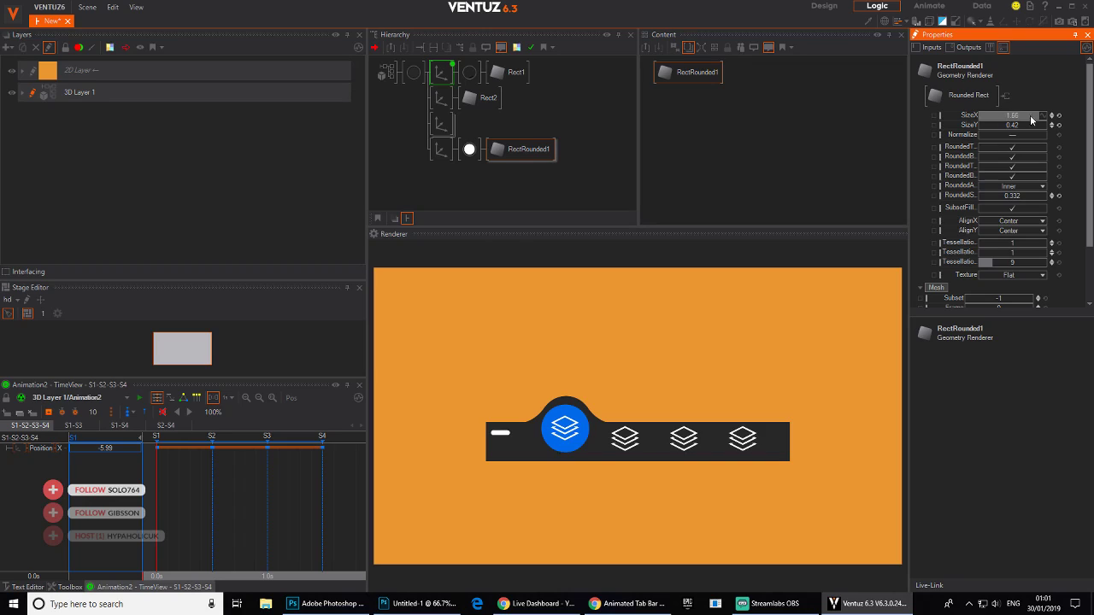
pyautogui.click(441, 149)
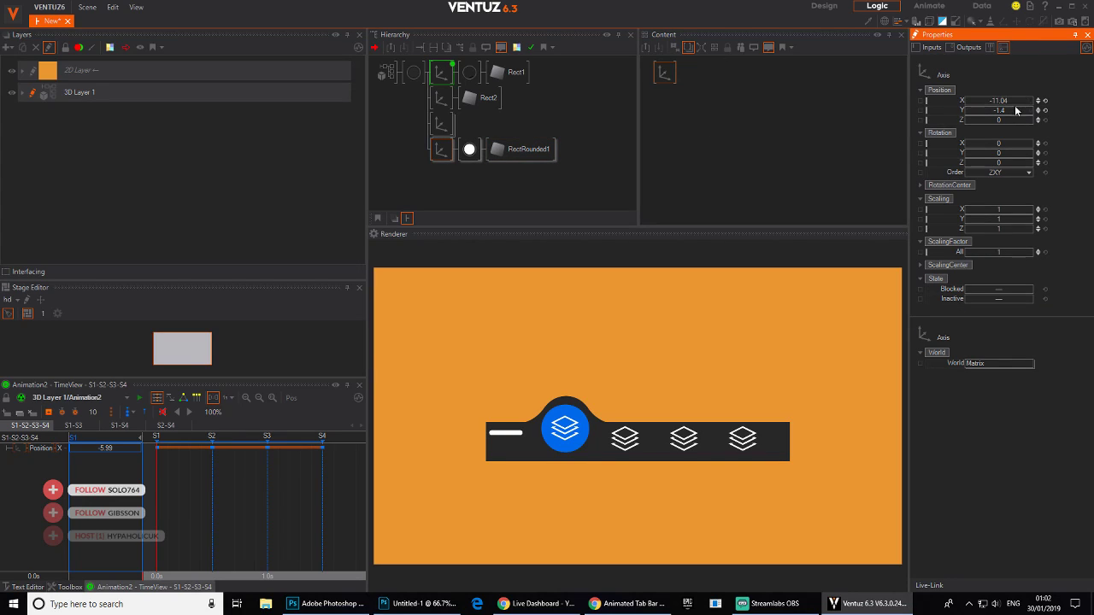
pyautogui.click(523, 149)
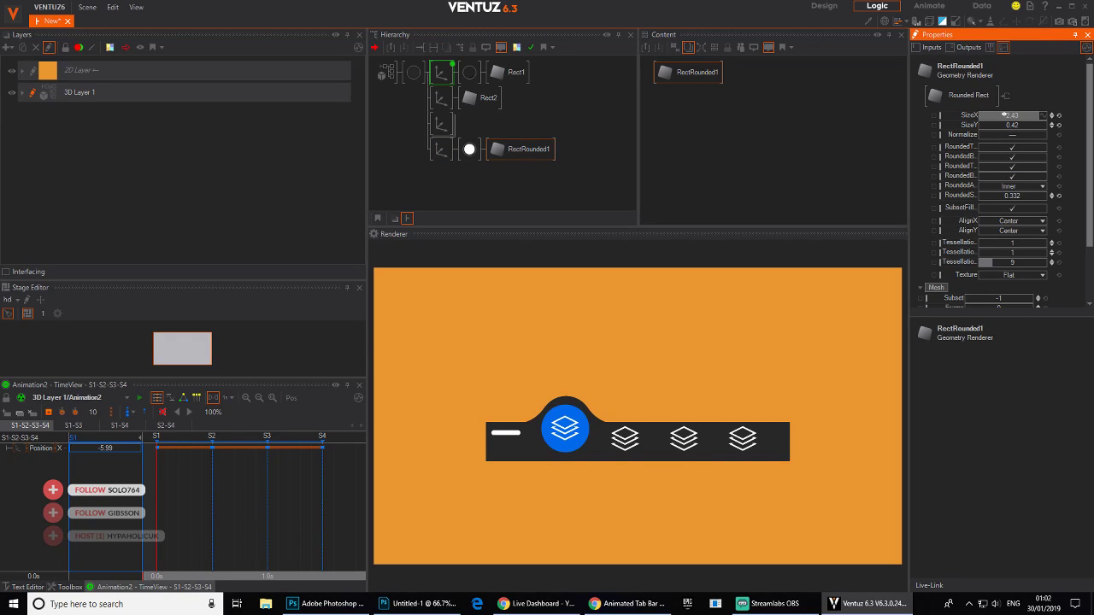
pyautogui.click(512, 149)
# - Duplicate the bar's axis branch twice and space the copies below the original, with the lowest at Y -3.2
pyautogui.click(470, 150)
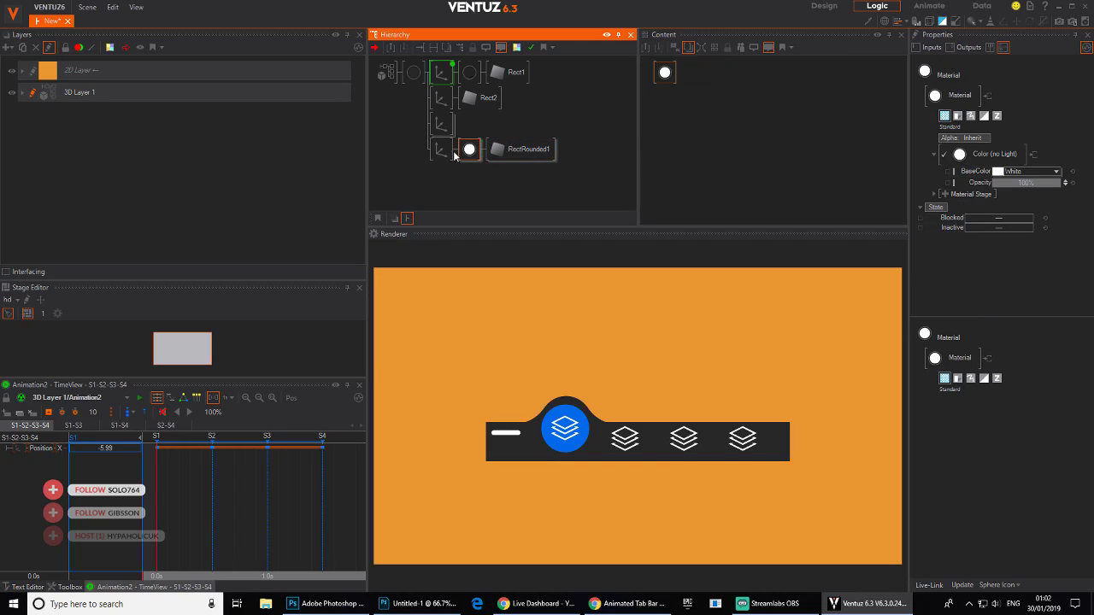
pyautogui.click(440, 151)
pyautogui.keyDown('ctrl'); pyautogui.moveTo(439, 157); pyautogui.dragTo(444, 186); pyautogui.keyUp('ctrl')
pyautogui.scroll(-1, 448, 163)
pyautogui.keyDown('ctrl'); pyautogui.click(440, 185); pyautogui.keyUp('ctrl')
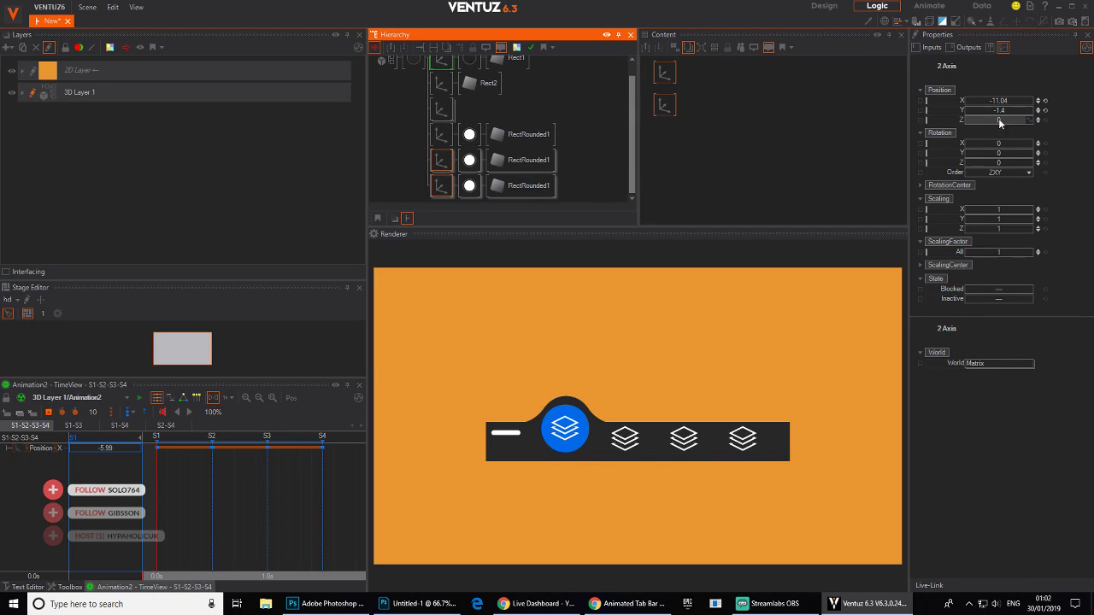
pyautogui.moveTo(983, 110); pyautogui.dragTo(970, 110)
pyautogui.click(440, 185)
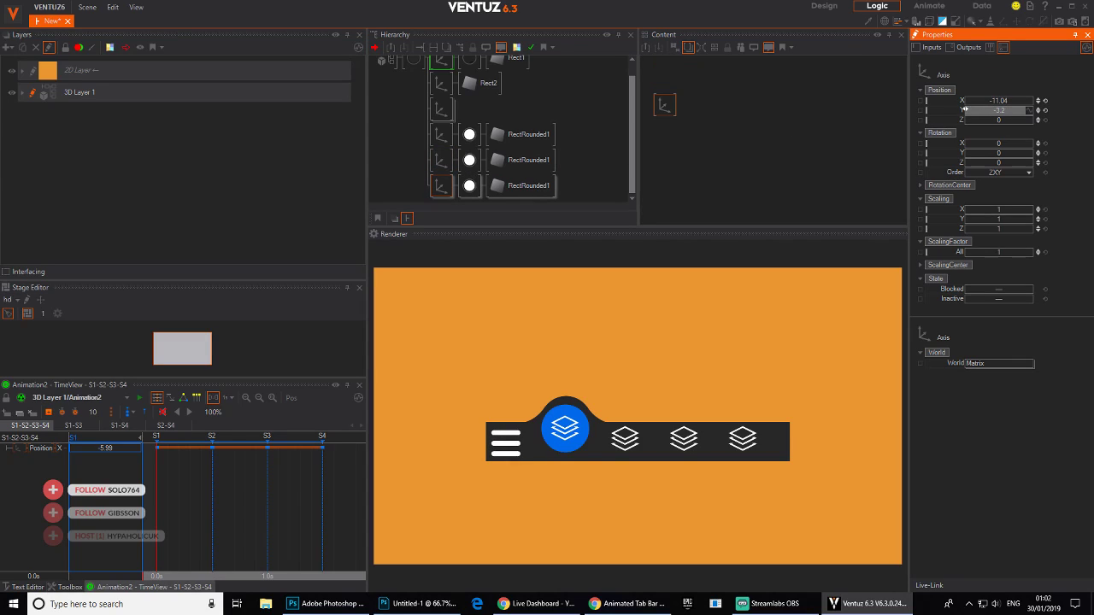
# - Reduce the SizeY of all three rounded rectangles together to make the bars thinner
pyautogui.click(510, 140)
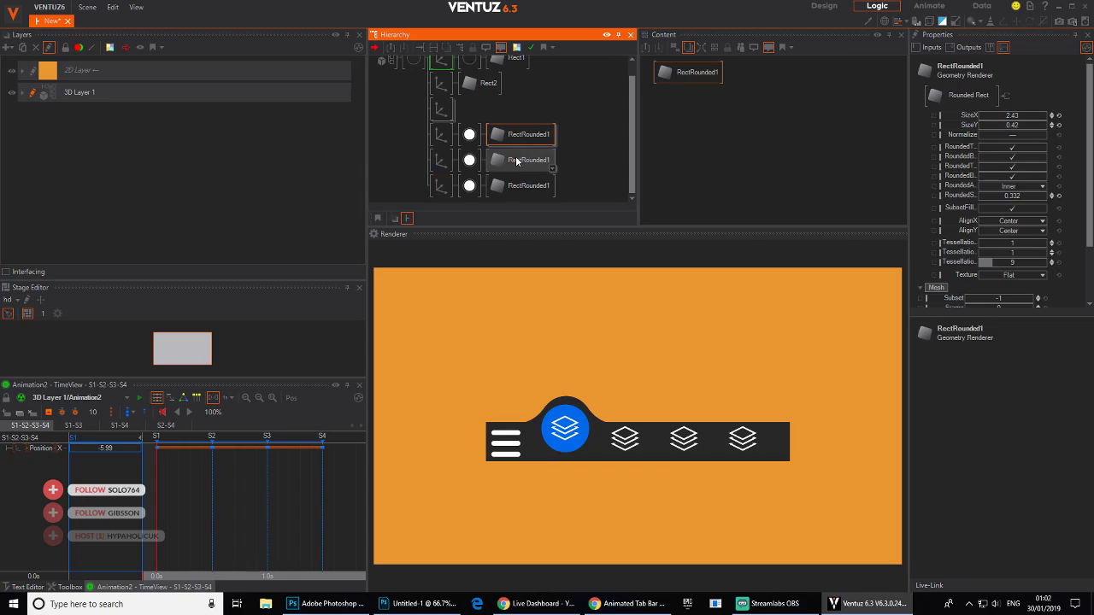
pyautogui.keyDown('ctrl'); pyautogui.click(517, 162); pyautogui.keyUp('ctrl')
pyautogui.keyDown('ctrl'); pyautogui.click(522, 184); pyautogui.keyUp('ctrl')
pyautogui.moveTo(1042, 126); pyautogui.dragTo(1000, 111)
# - Raise the two lower bars' Y positions slightly to even out the spacing of the three bars
pyautogui.click(440, 185)
pyautogui.keyDown('ctrl'); pyautogui.click(440, 159); pyautogui.keyUp('ctrl')
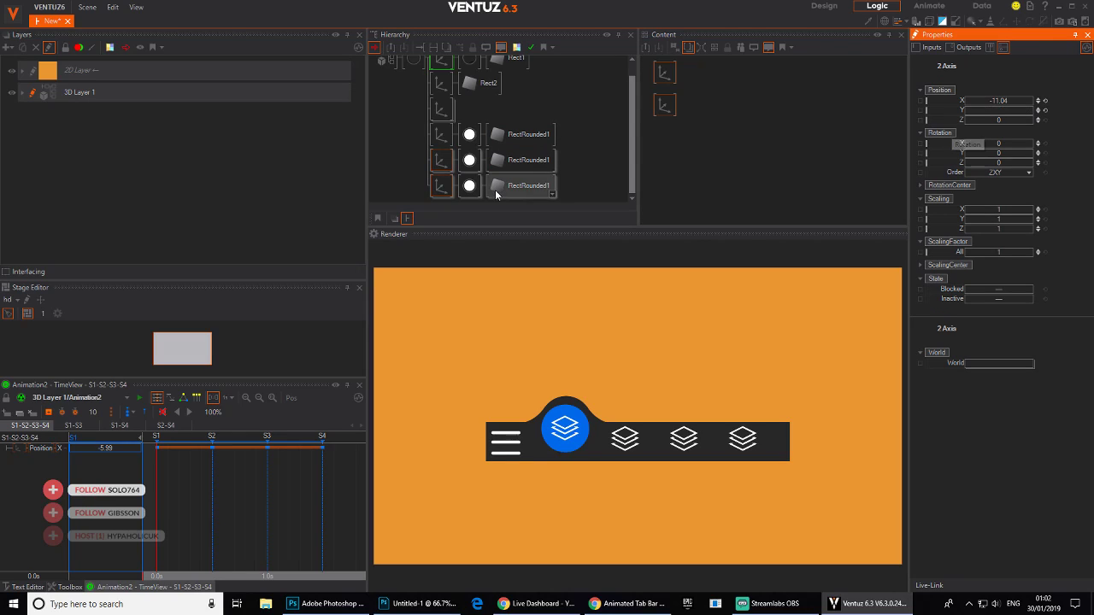
pyautogui.click(440, 185)
pyautogui.click(1011, 111)
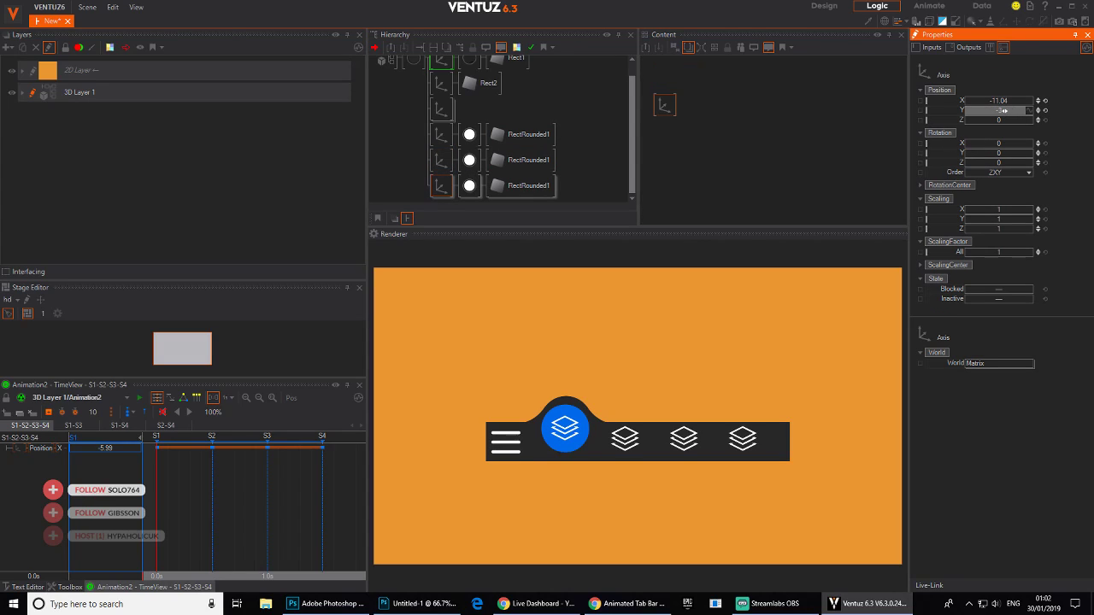
# - Gather the three bar axes under a new Group and rename the group as burger
pyautogui.click(399, 172)
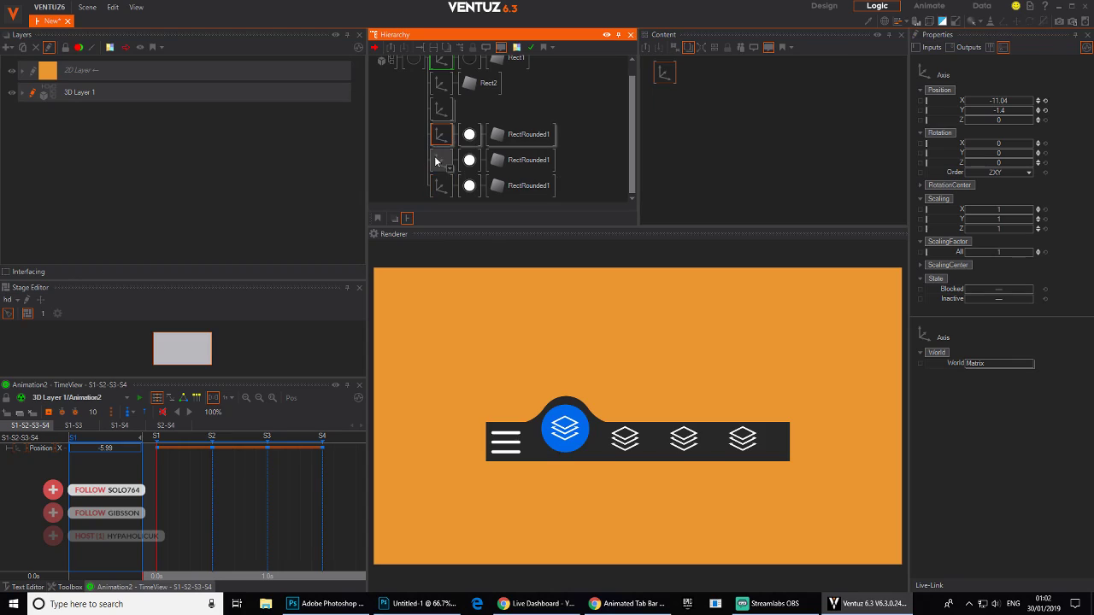
pyautogui.doubleClick(399, 173)
pyautogui.write('GROU')
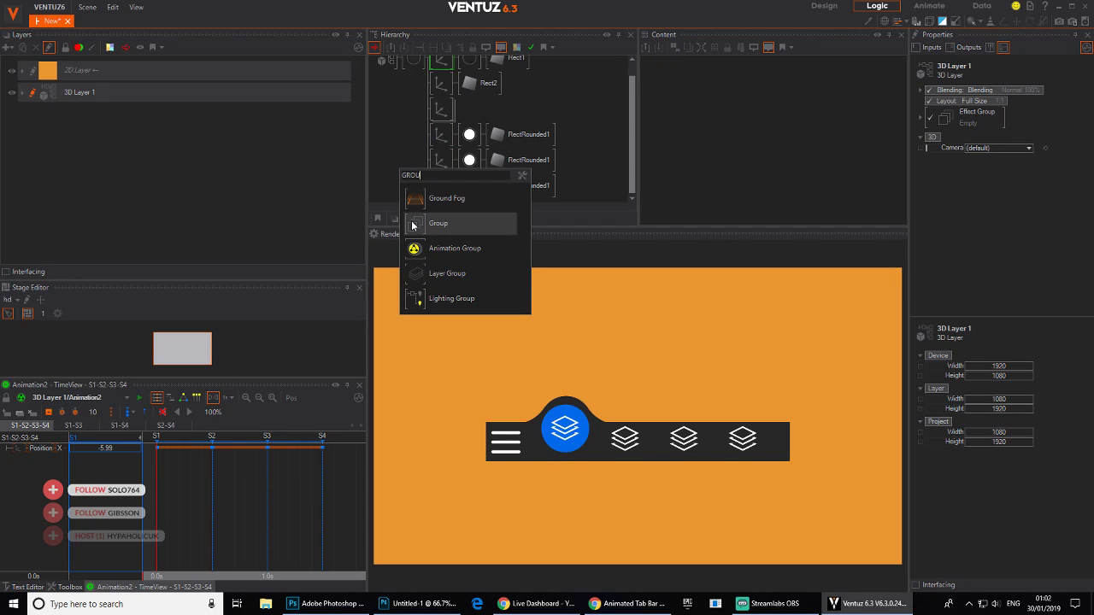
pyautogui.click(437, 223)
pyautogui.click(442, 161)
pyautogui.keyDown('ctrl'); pyautogui.click(440, 187); pyautogui.keyUp('ctrl')
pyautogui.moveTo(442, 162); pyautogui.dragTo(470, 146)
pyautogui.click(439, 136)
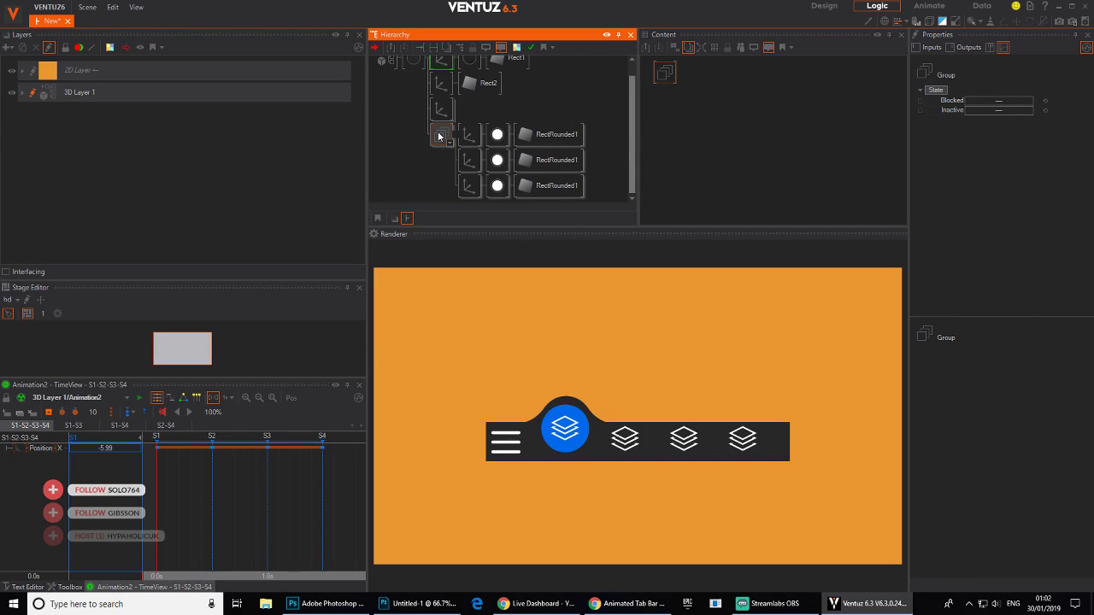
pyautogui.press('Return')
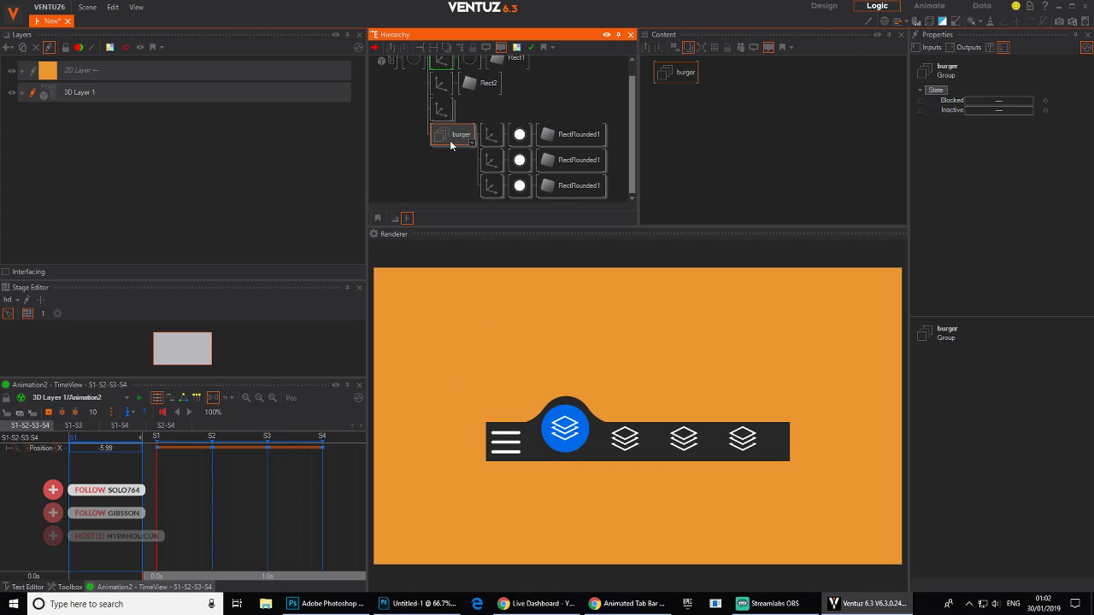
# - Insert a Touch Button between the burger group and its three bar axes
pyautogui.rightClick(464, 175)
pyautogui.click(422, 182)
pyautogui.doubleClick(442, 173)
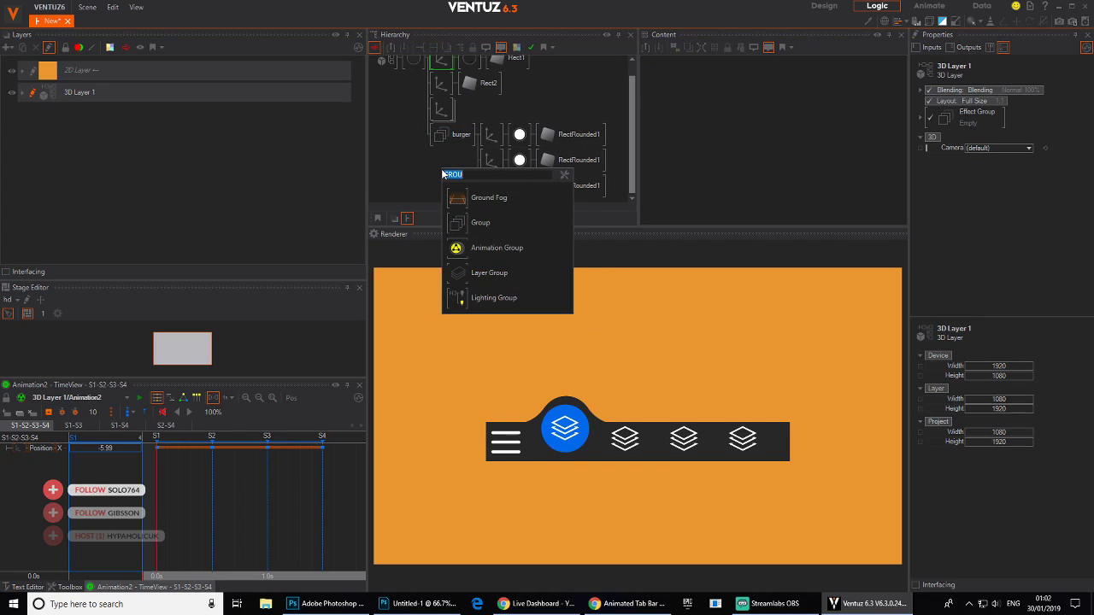
pyautogui.write('TOU')
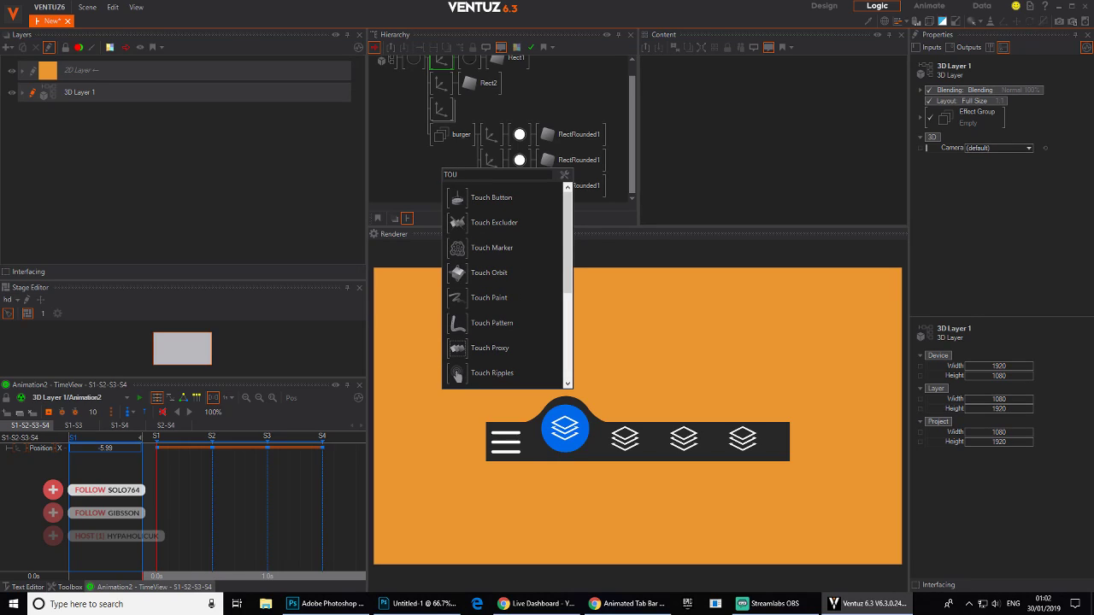
pyautogui.click(492, 197)
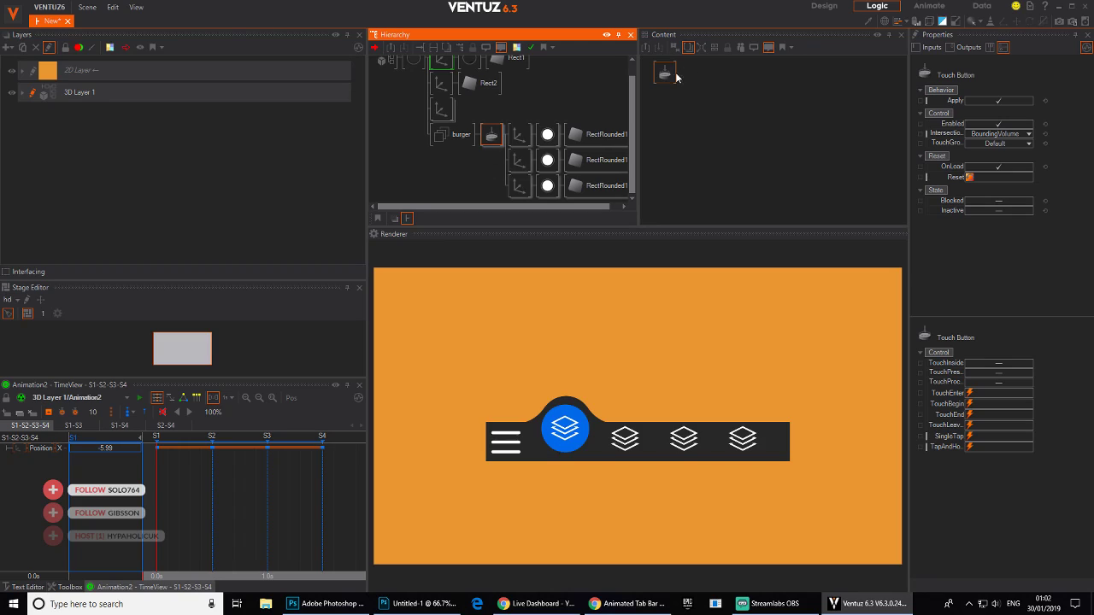
pyautogui.moveTo(507, 115); pyautogui.dragTo(497, 130, button='middle')
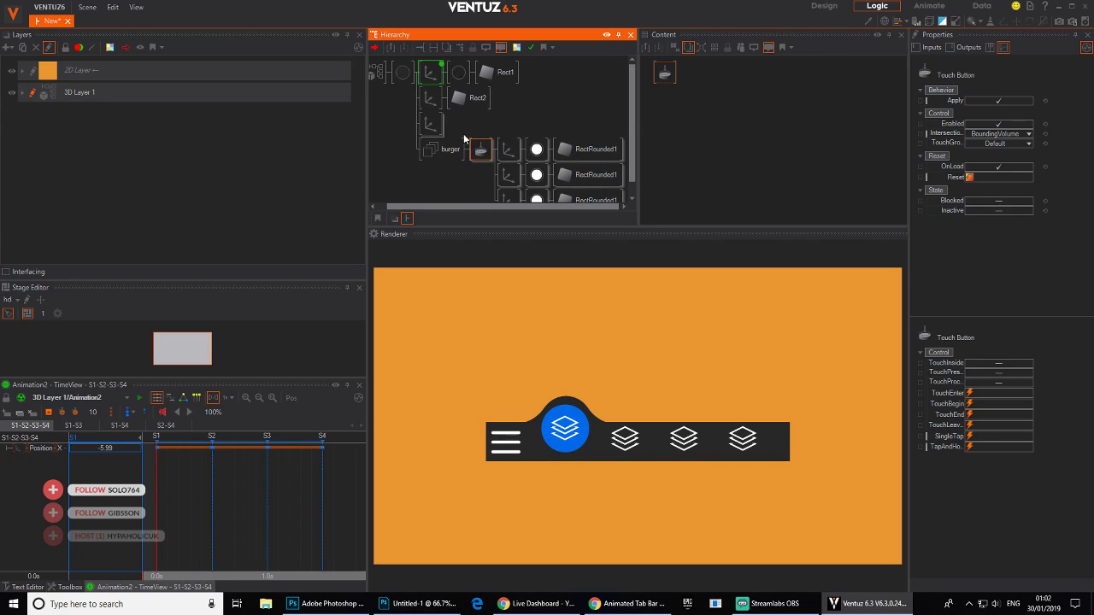
pyautogui.click(433, 75)
pyautogui.click(795, 106)
pyautogui.click(809, 145)
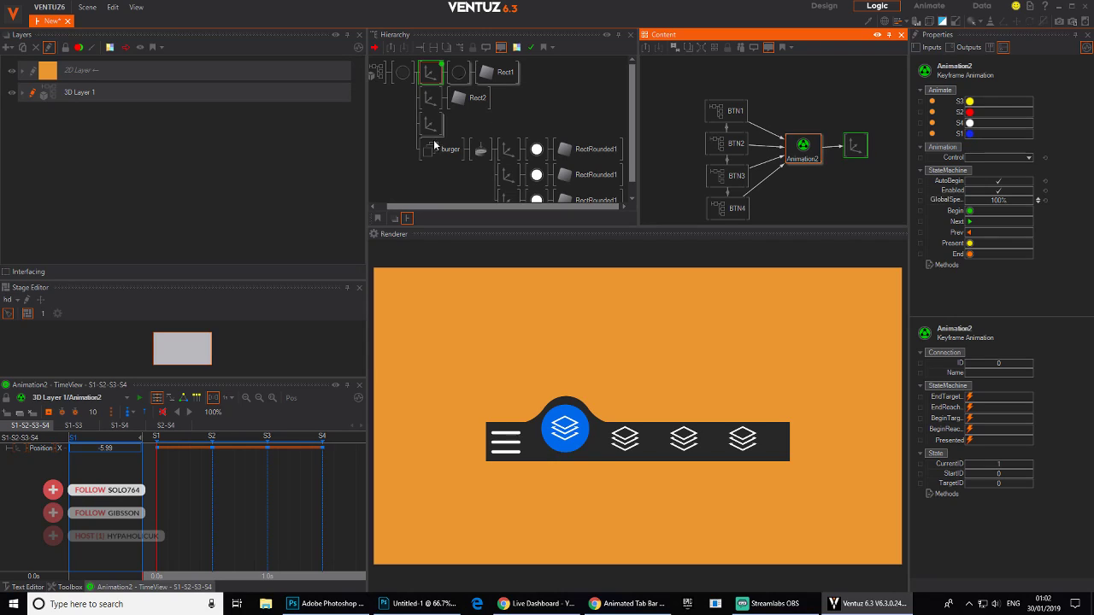
# - Add a Keyframe Animation to Rect1's content and bind the rectangle's SizeY to it
pyautogui.click(479, 75)
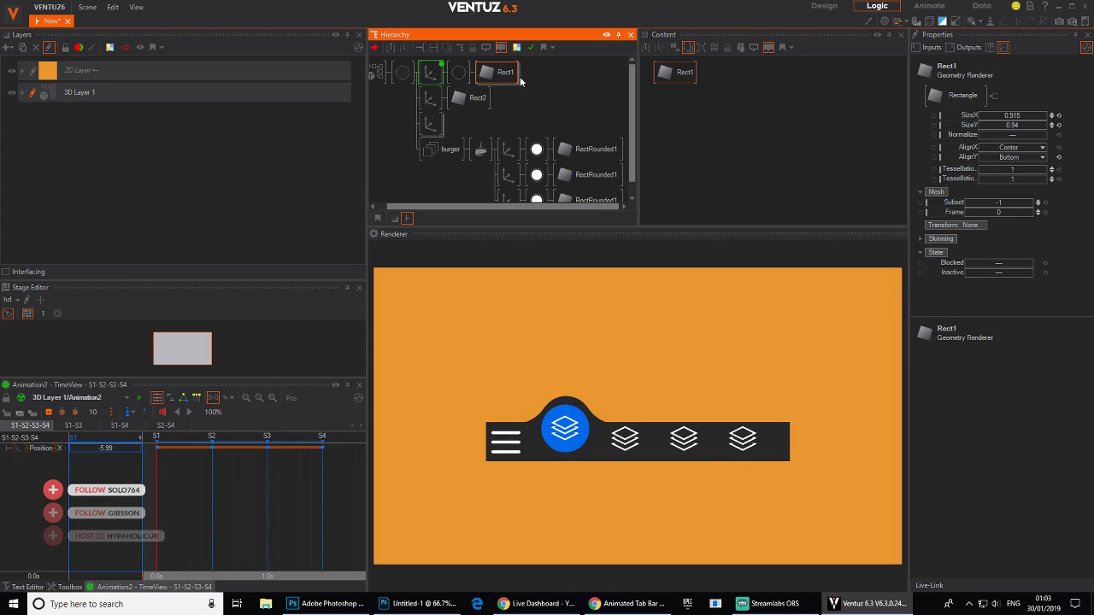
pyautogui.click(775, 99)
pyautogui.write('TOU')
pyautogui.write('KEY')
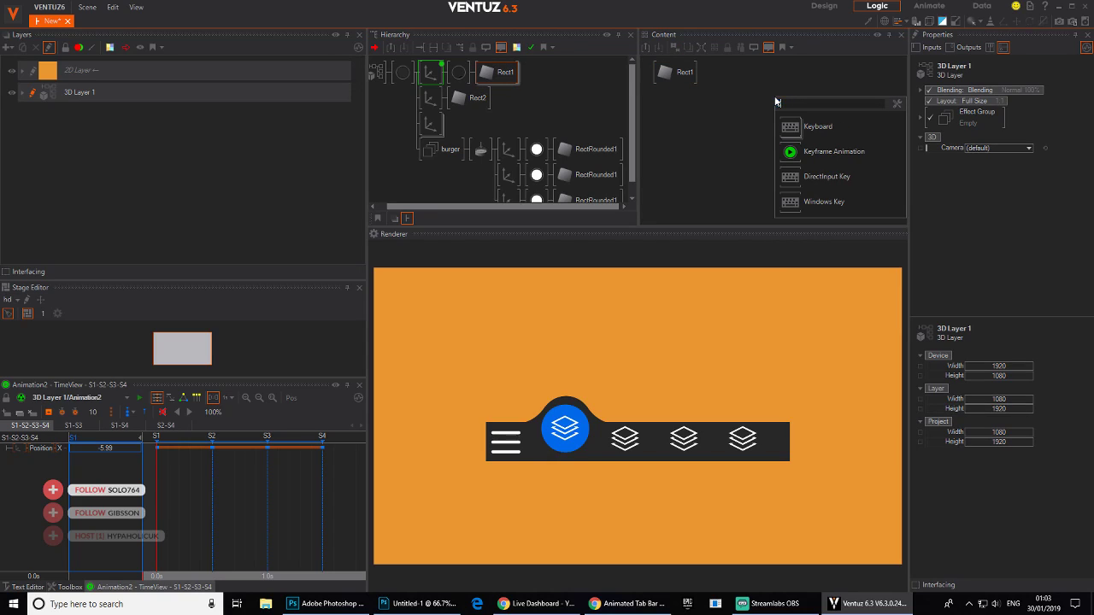
pyautogui.click(791, 154)
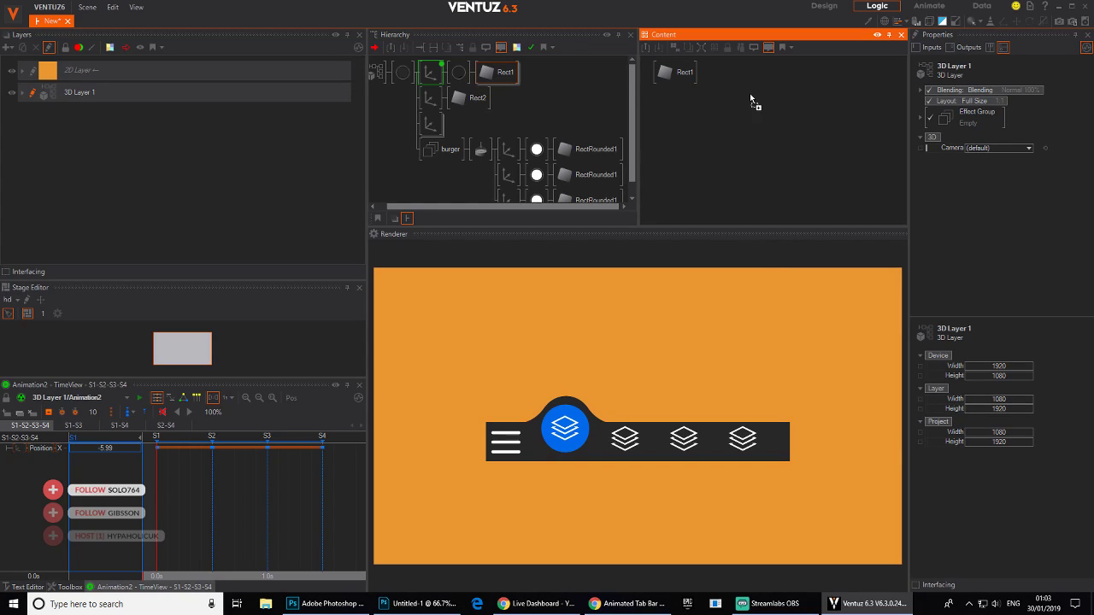
pyautogui.click(753, 102)
pyautogui.click(684, 74)
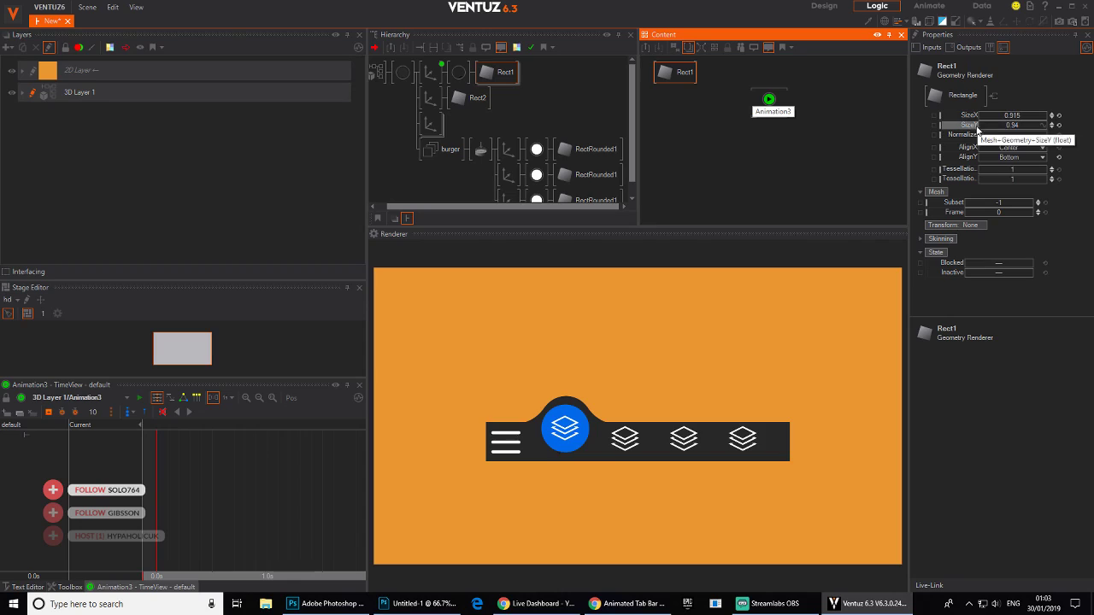
pyautogui.moveTo(985, 126); pyautogui.dragTo(765, 104)
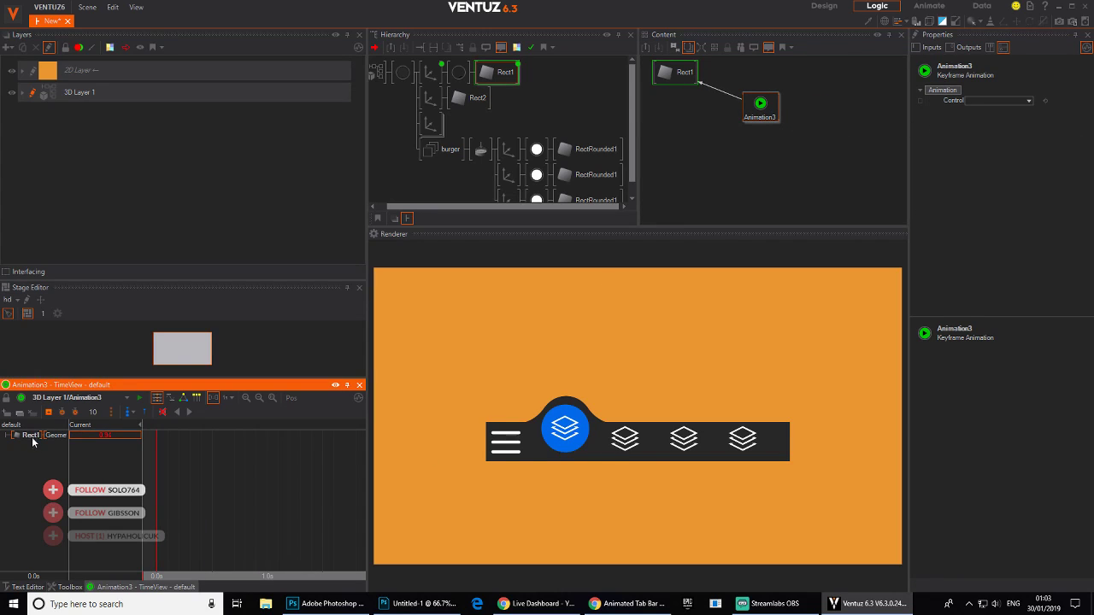
# - Keyframe Rect1's SizeY at 0 s and 0.5 s, with the value at 0 s set to 0
pyautogui.click(49, 414)
pyautogui.moveTo(189, 484); pyautogui.dragTo(213, 484)
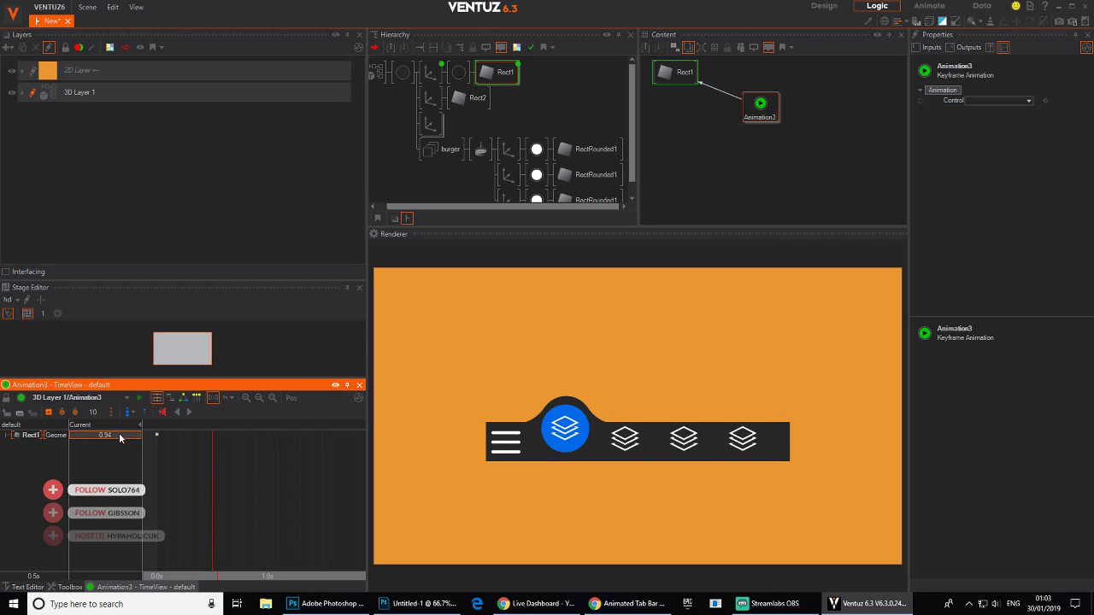
pyautogui.click(53, 413)
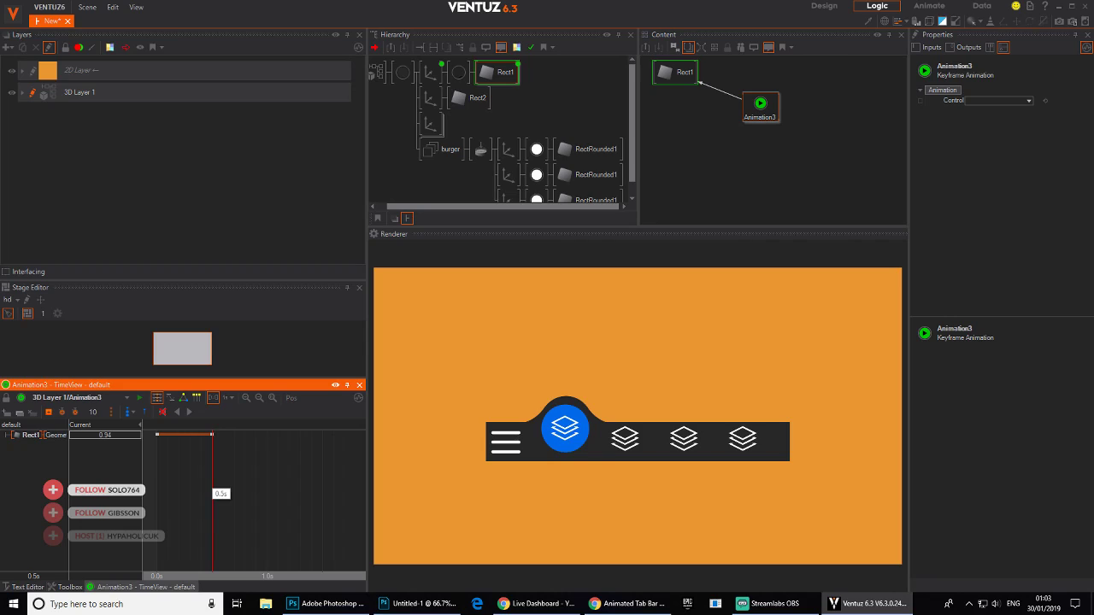
pyautogui.doubleClick(117, 438)
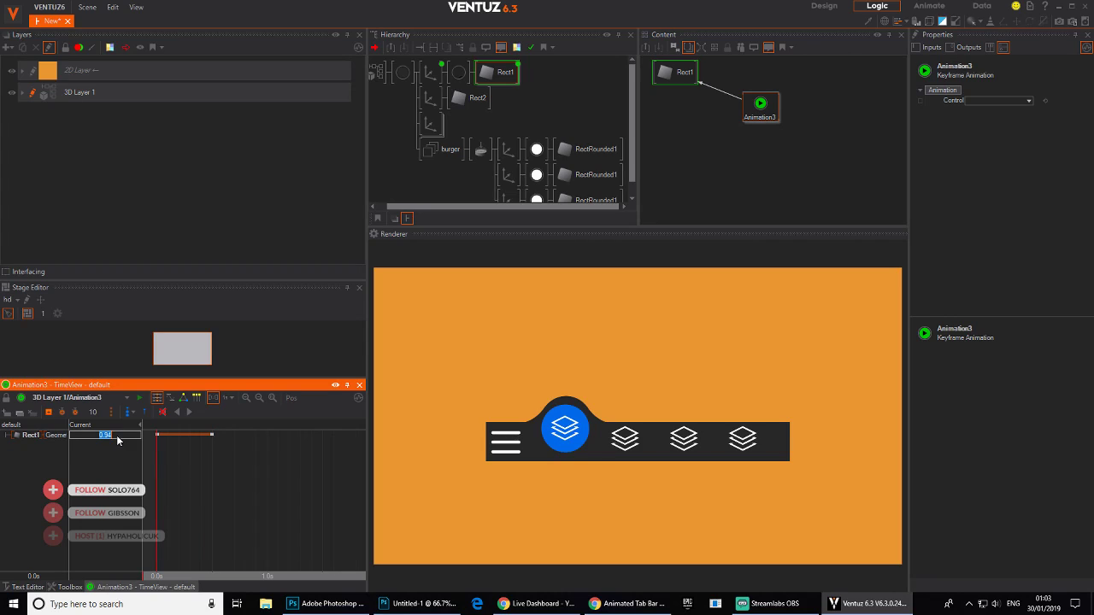
pyautogui.write('0')
pyautogui.press('Return')
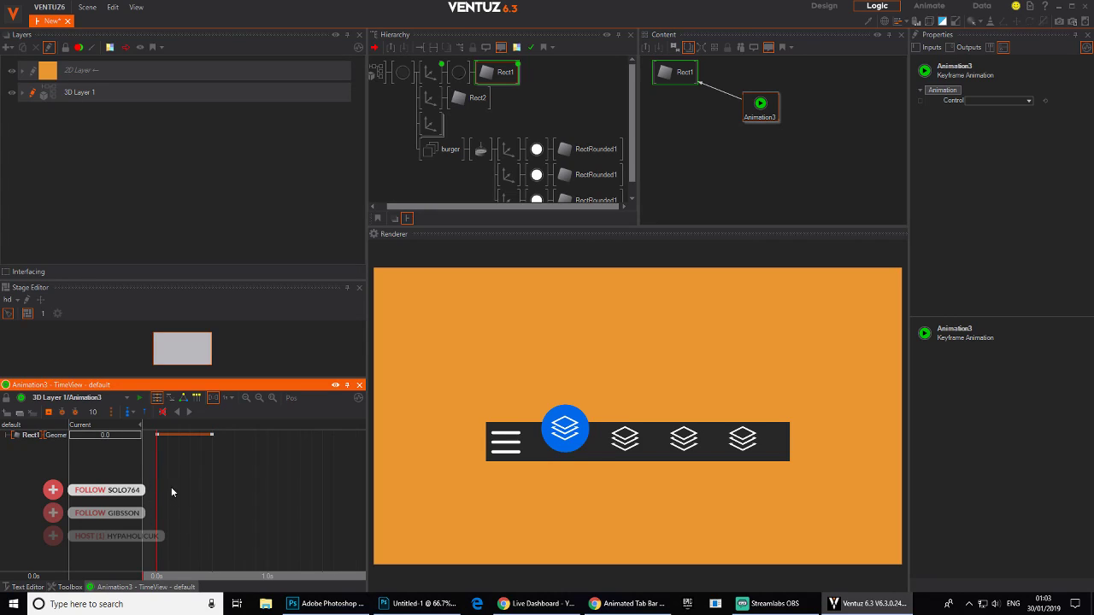
# - Add animation states at the 0 s and 0.5 s keyframes of Rect1's SizeY animation
pyautogui.moveTo(157, 493)
pyautogui.mouseDown()
pyautogui.moveTo(236, 491)
pyautogui.moveTo(158, 488)
pyautogui.mouseUp()
pyautogui.press('s')
pyautogui.press('s')
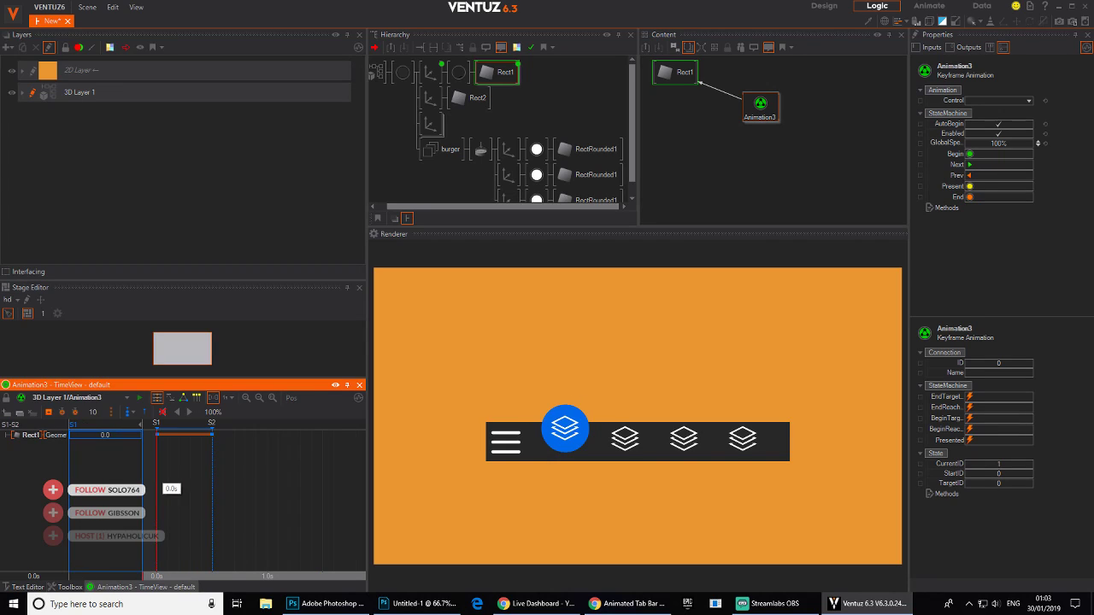
# - Place the new animation node beside Rect1 and rename it bump_on_off
pyautogui.moveTo(753, 110); pyautogui.dragTo(740, 75)
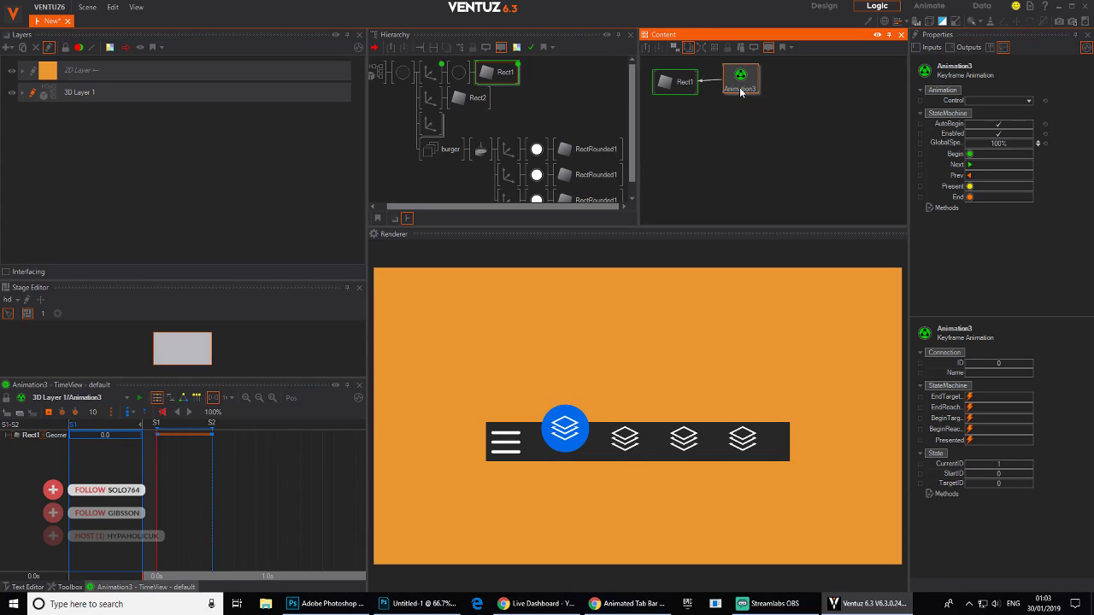
pyautogui.doubleClick(742, 90)
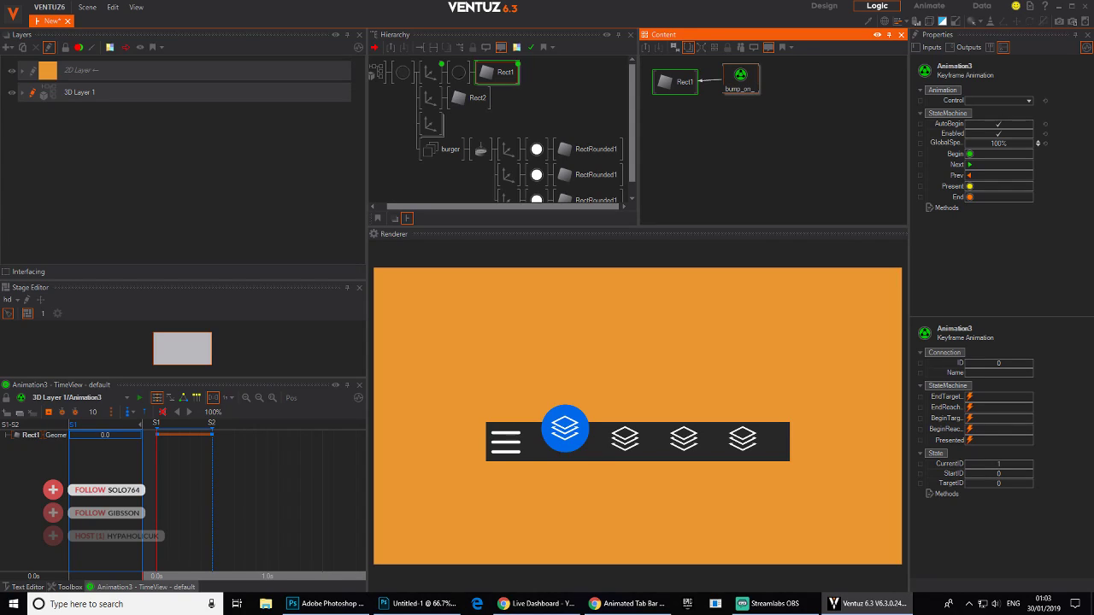
pyautogui.press('Return')
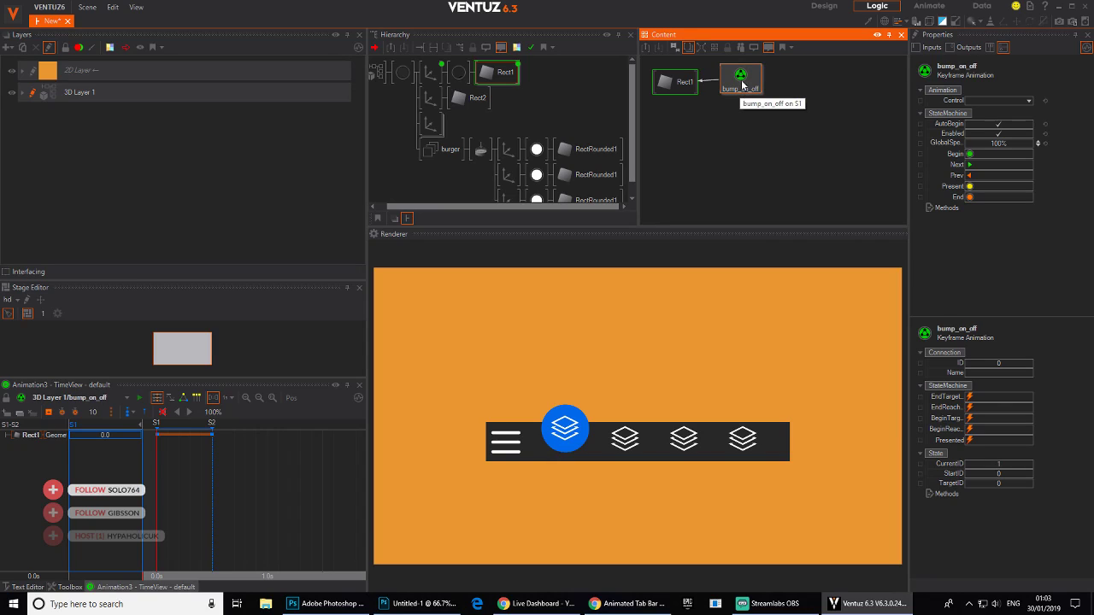
# - Test bump_on_off by repeatedly triggering Next and Prev between its two states
pyautogui.click(970, 165)
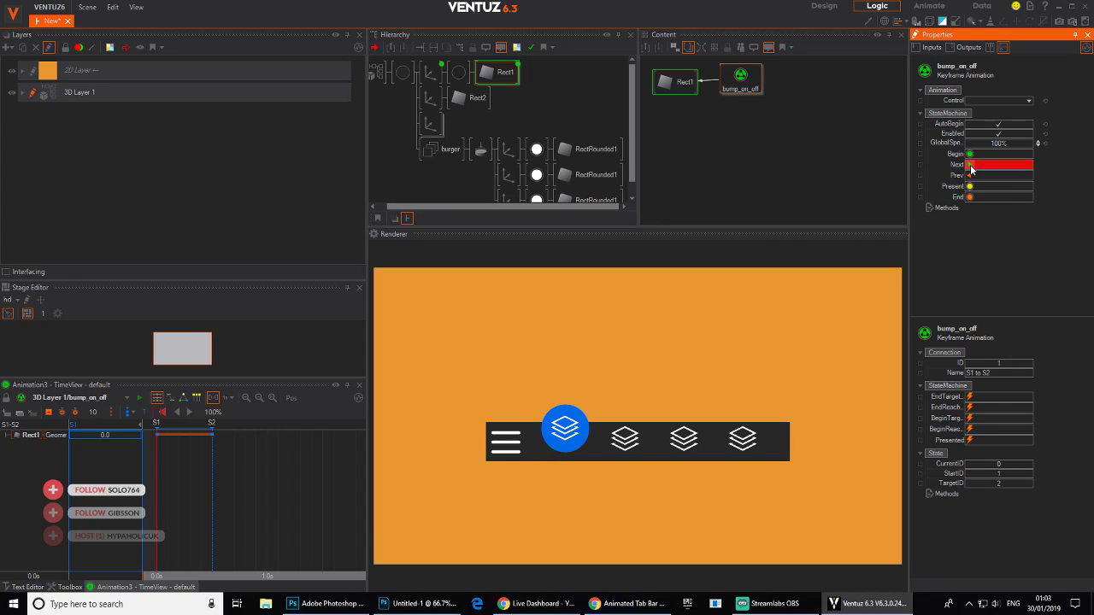
pyautogui.click(971, 177)
pyautogui.click(971, 167)
pyautogui.click(971, 177)
pyautogui.click(971, 166)
# - Group the Rect1 and bump_on_off nodes in the content and move the group aside
pyautogui.click(795, 115)
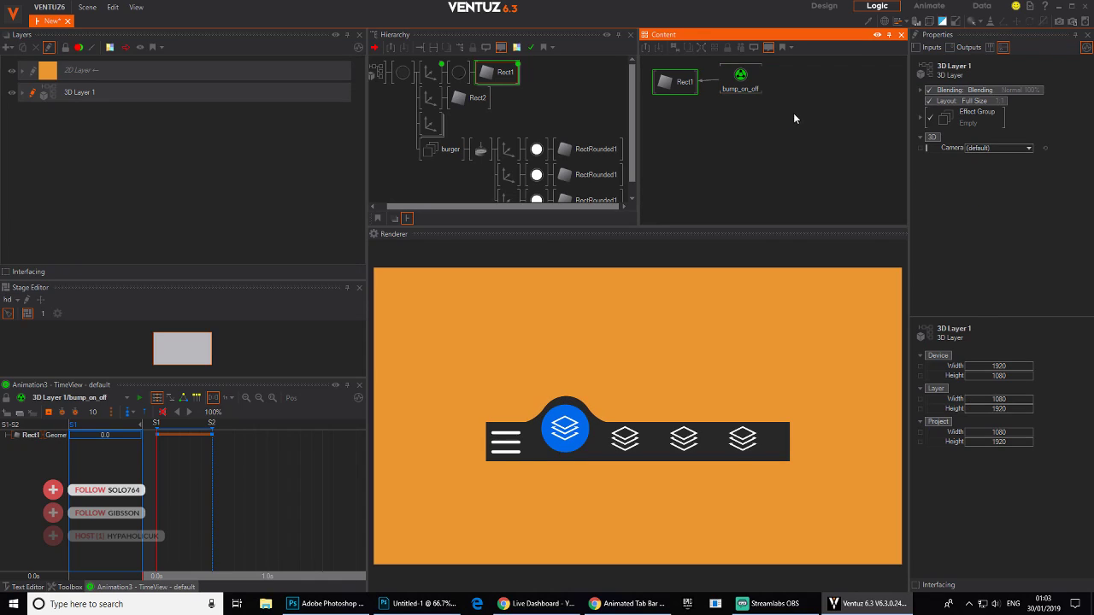
pyautogui.moveTo(793, 118); pyautogui.dragTo(650, 64)
pyautogui.hotkey('ctrl', 'g')
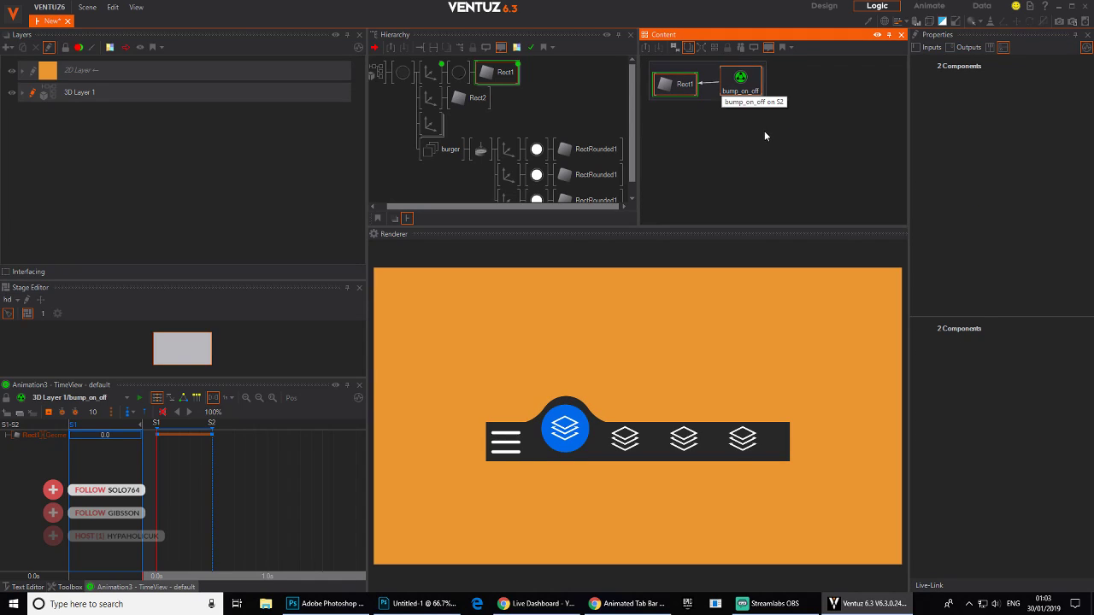
pyautogui.moveTo(716, 97); pyautogui.dragTo(873, 102)
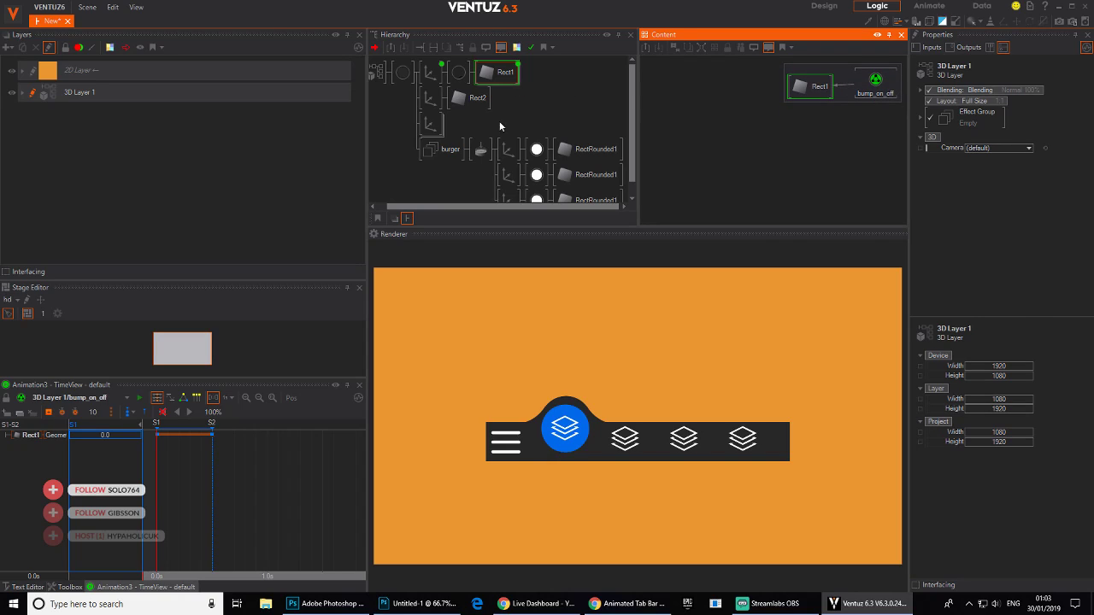
# - Expand the buttons' parent axis and add BTN1 to BTN4 to the Rect1 selection to show all their content together
pyautogui.scroll(-1, 500, 123)
pyautogui.click(438, 116)
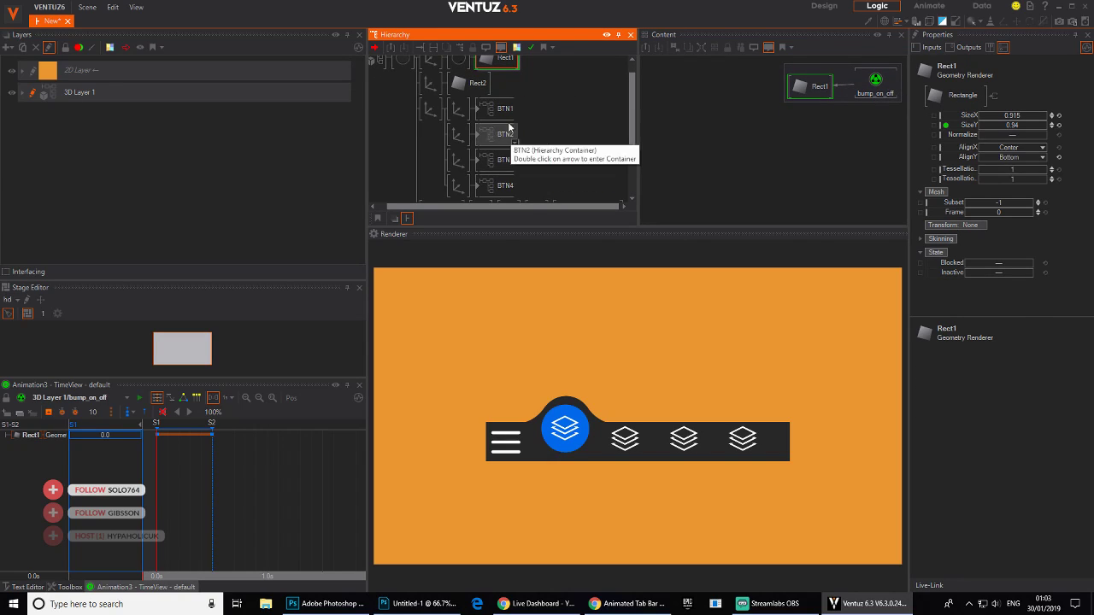
pyautogui.keyDown('ctrl'); pyautogui.click(506, 111); pyautogui.keyUp('ctrl')
pyautogui.keyDown('ctrl'); pyautogui.click(503, 139); pyautogui.keyUp('ctrl')
pyautogui.keyDown('ctrl'); pyautogui.click(503, 160); pyautogui.keyUp('ctrl')
pyautogui.keyDown('ctrl'); pyautogui.click(501, 185); pyautogui.keyUp('ctrl')
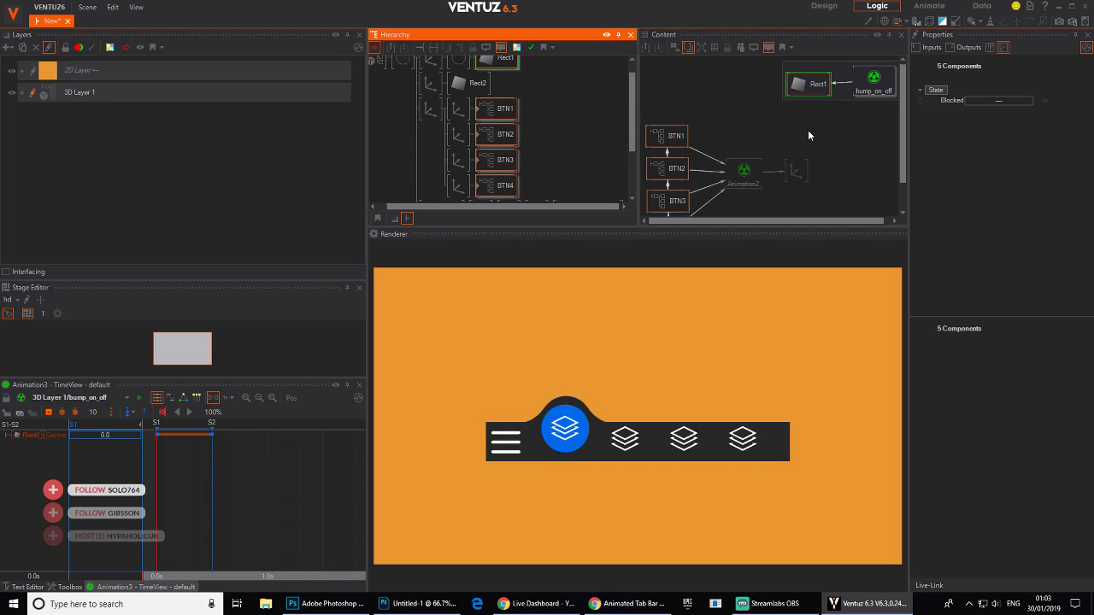
# - Move the bump_on_off group farther away from the button animation nodes to clear some space
pyautogui.click(809, 135)
pyautogui.click(868, 85)
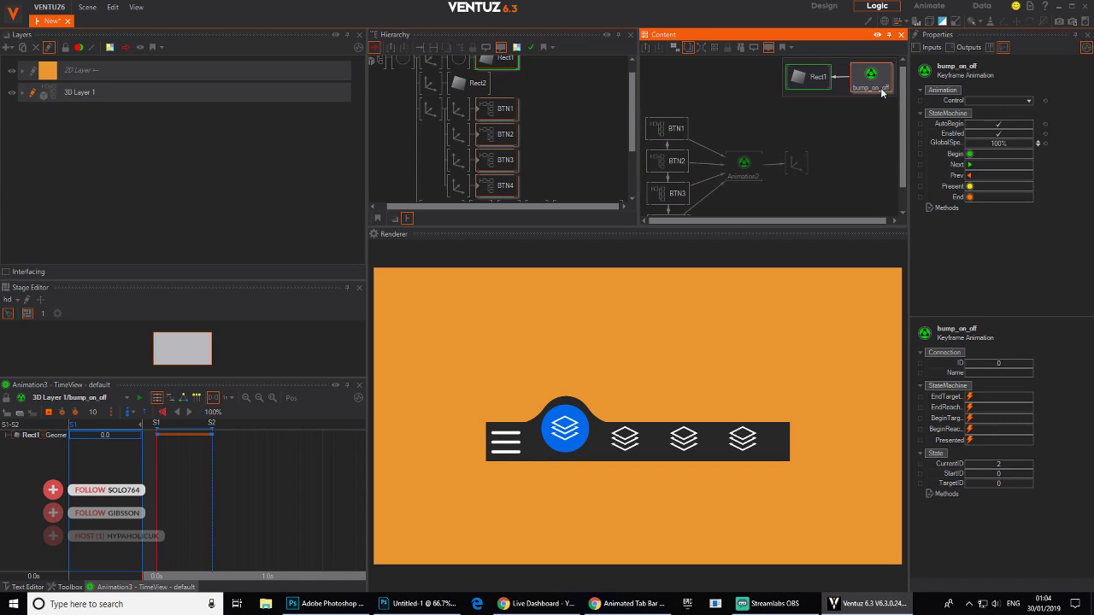
pyautogui.scroll(-2, 793, 115)
pyautogui.click(871, 110)
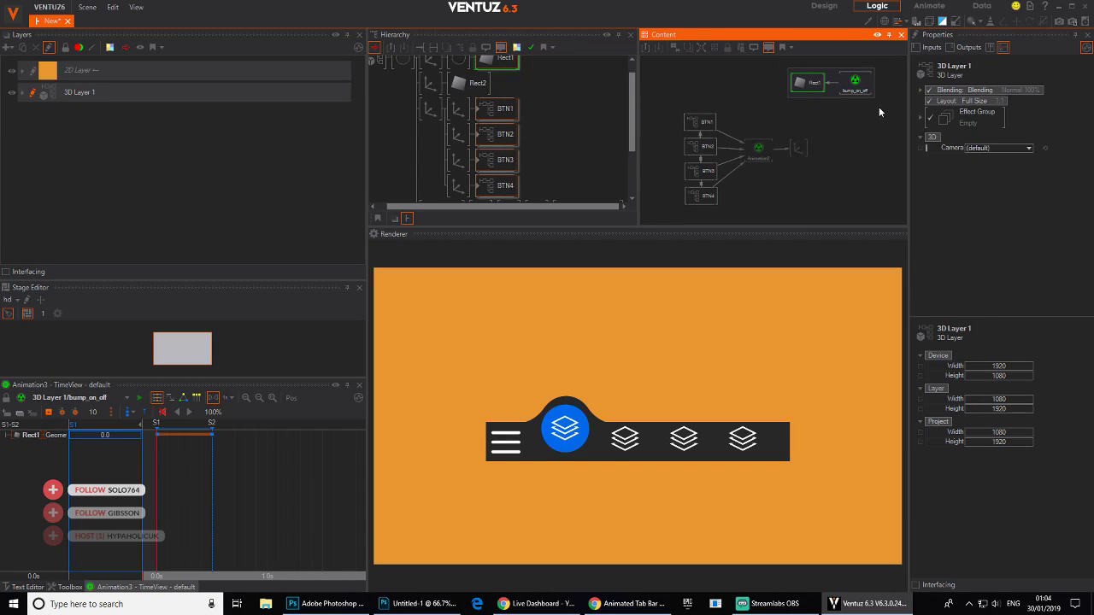
pyautogui.moveTo(879, 108); pyautogui.dragTo(789, 70)
pyautogui.moveTo(848, 86); pyautogui.dragTo(874, 77)
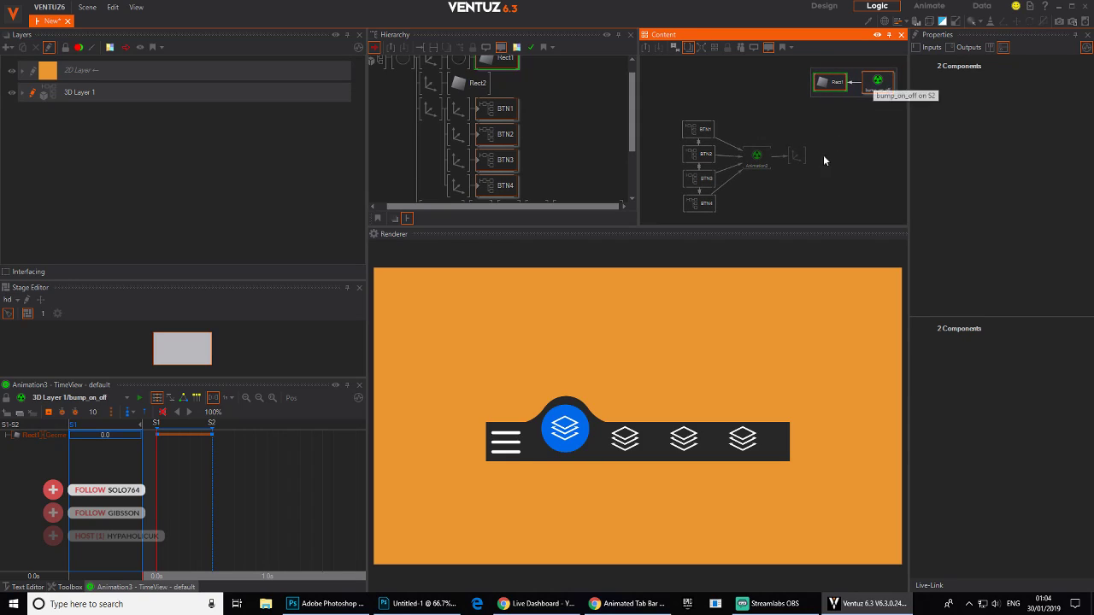
# - Enlarge the hierarchy and content areas to make room for the whole node network
pyautogui.moveTo(677, 228); pyautogui.dragTo(374, 323)
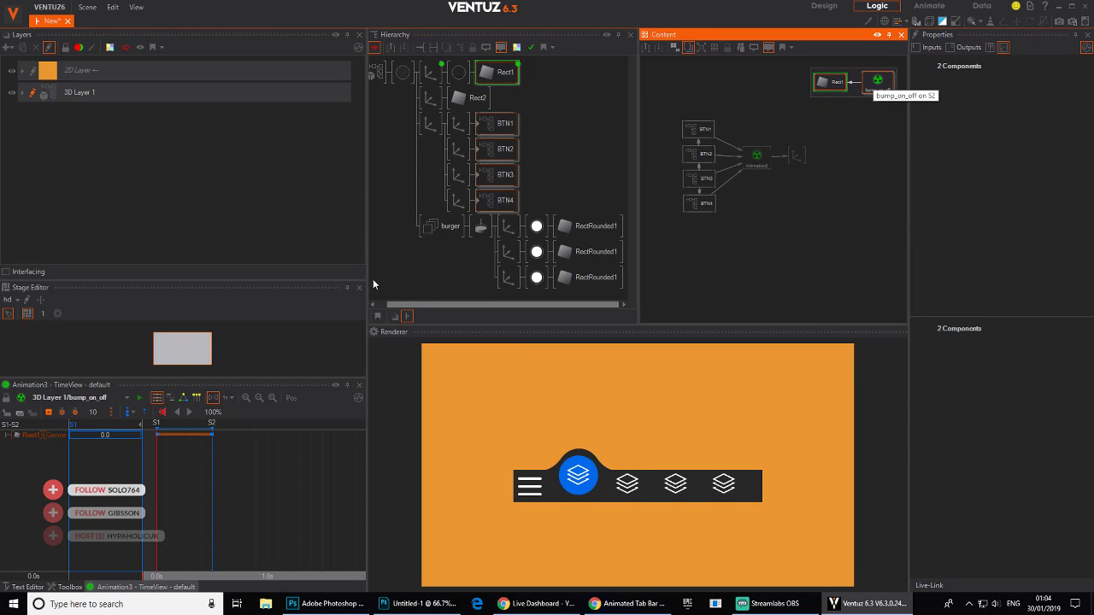
pyautogui.moveTo(367, 261); pyautogui.dragTo(249, 261)
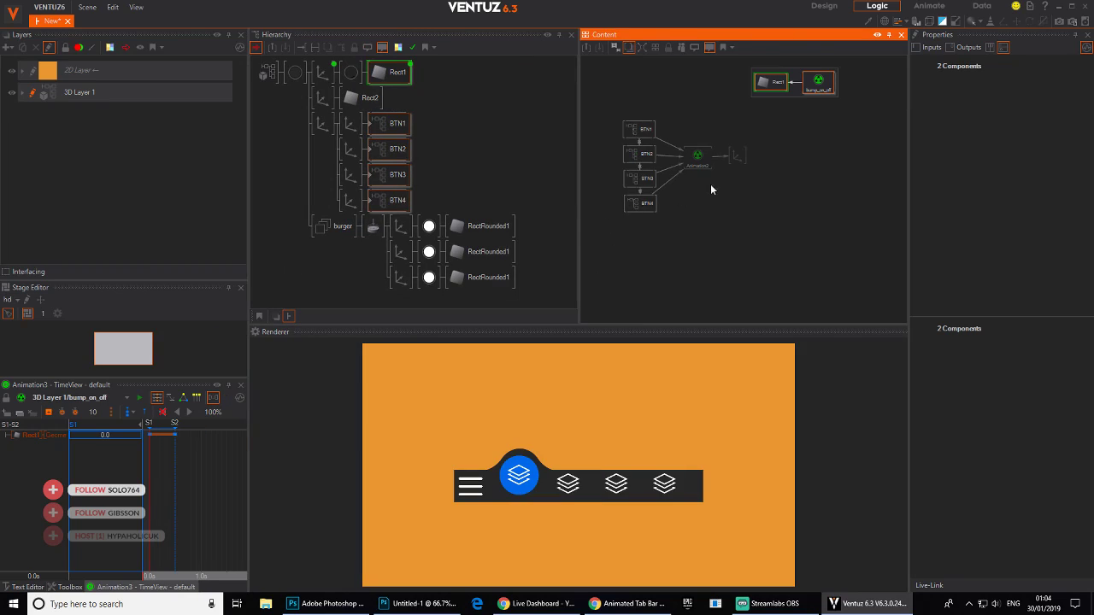
pyautogui.moveTo(577, 196); pyautogui.dragTo(561, 196)
# - Group the four button nodes with Animation2 and its axis, and move the group away from the bump_on_off group
pyautogui.moveTo(759, 225); pyautogui.dragTo(597, 127)
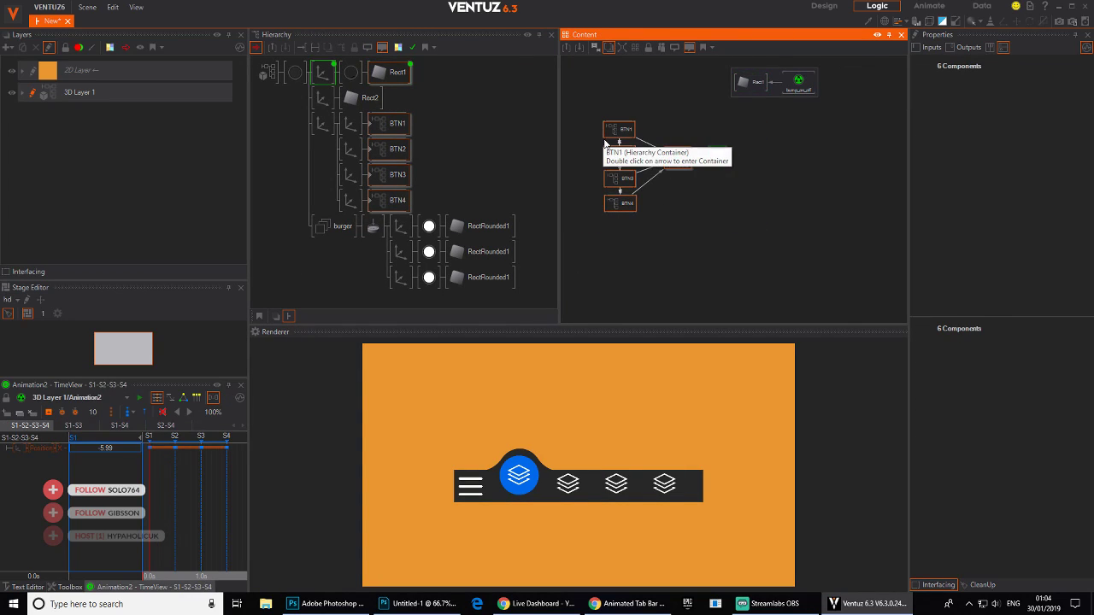
pyautogui.hotkey('ctrl', 'g')
pyautogui.click(745, 244)
pyautogui.moveTo(697, 197); pyautogui.dragTo(665, 207)
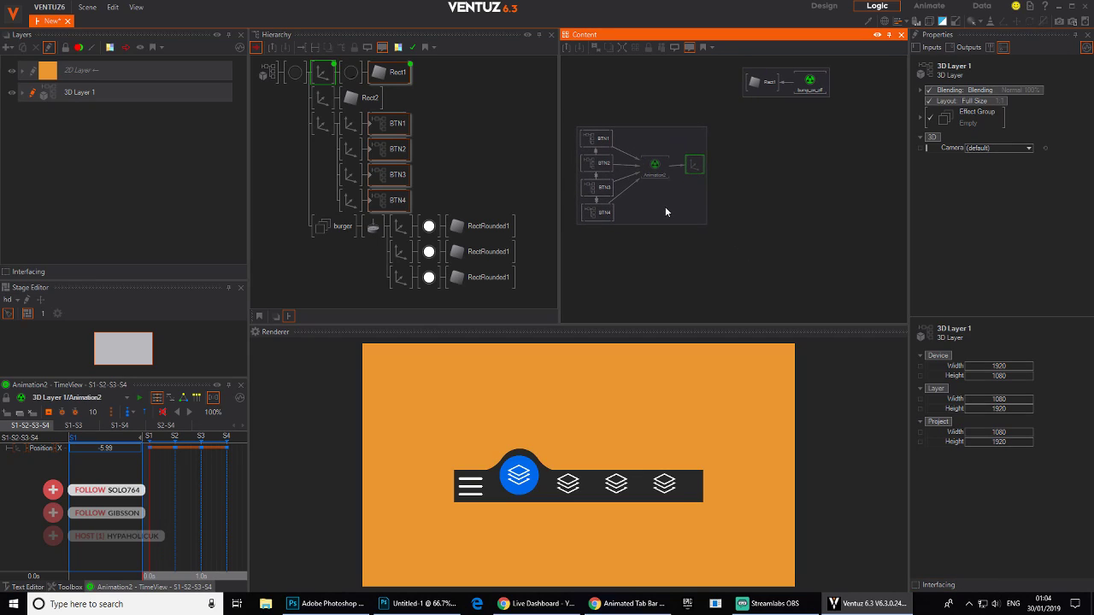
# - Add the burger group's Touch Button to the displayed content and place it below the bump_on_off node
pyautogui.click(371, 227)
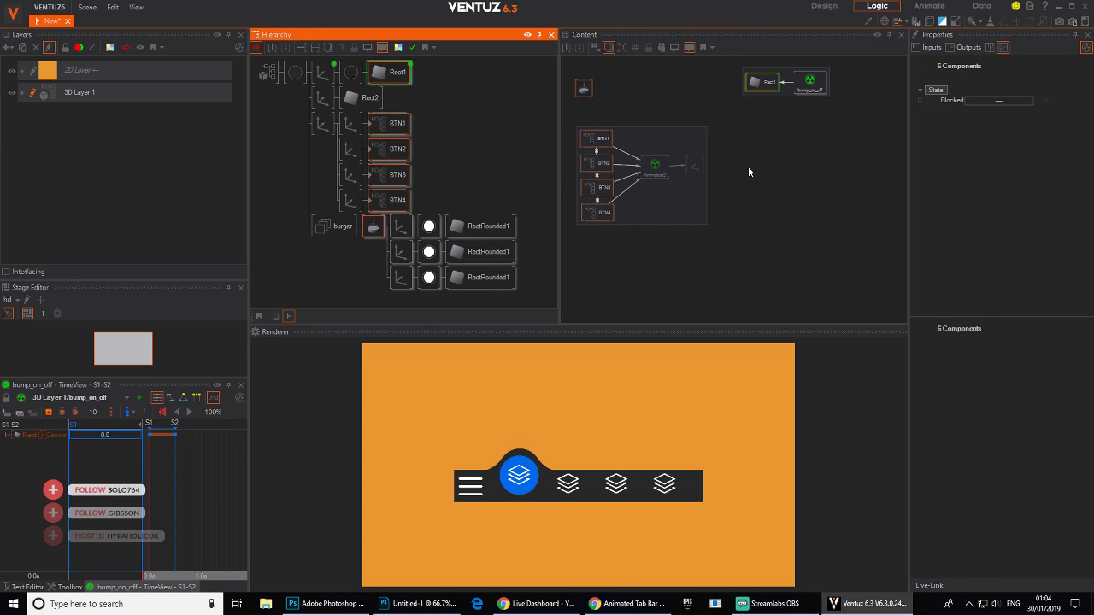
pyautogui.click(580, 64)
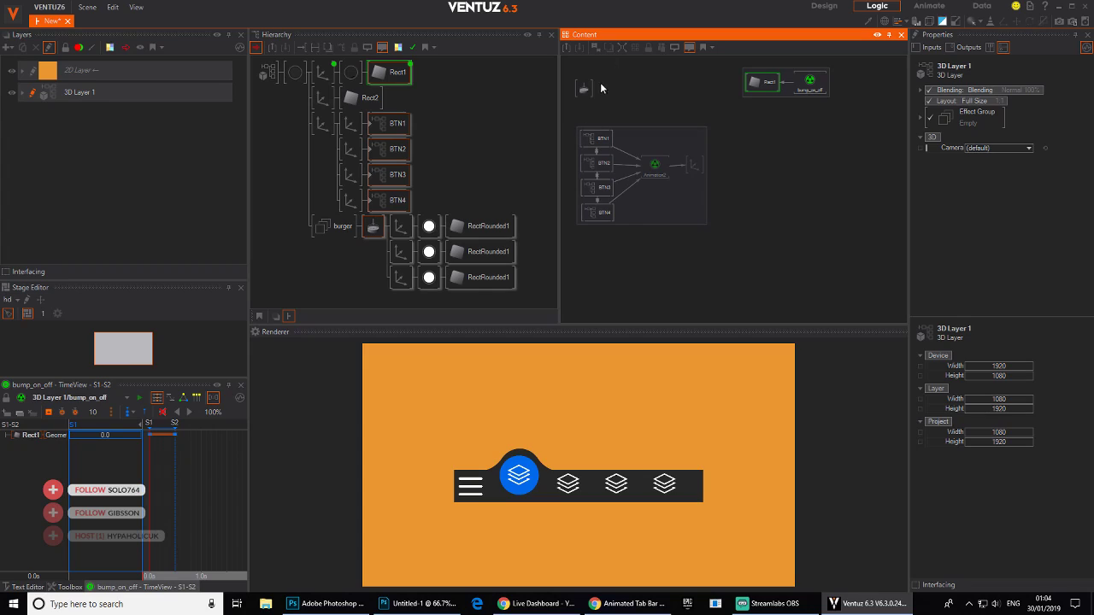
pyautogui.moveTo(584, 89); pyautogui.dragTo(810, 134)
# - Bind the Touch Button's SingleTap event to the Prev method of bump_on_off and rename the Touch Button as burger
pyautogui.click(810, 82)
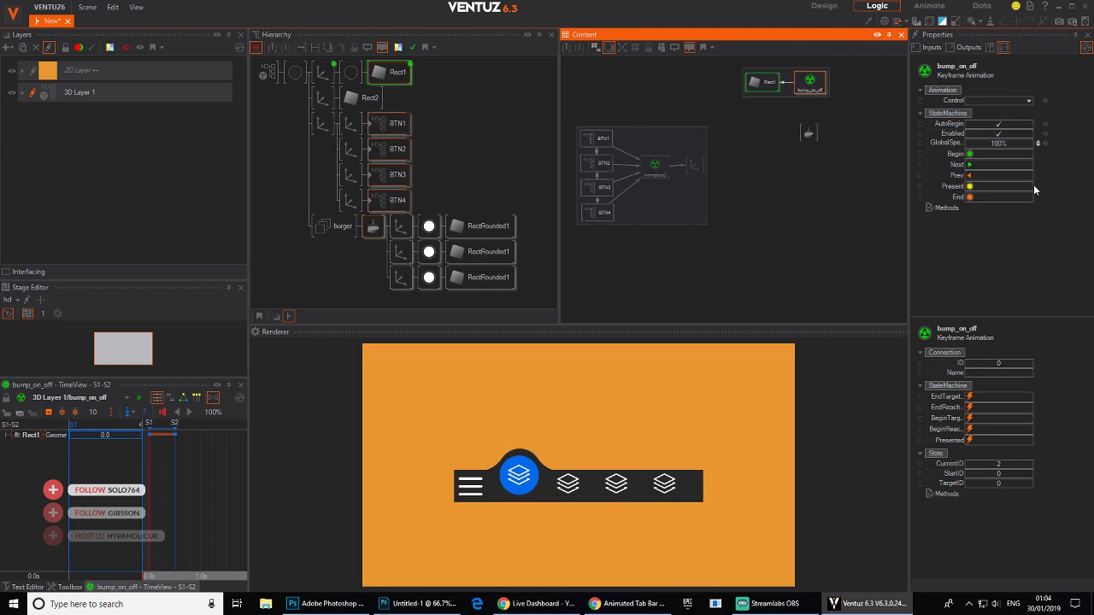
pyautogui.click(970, 165)
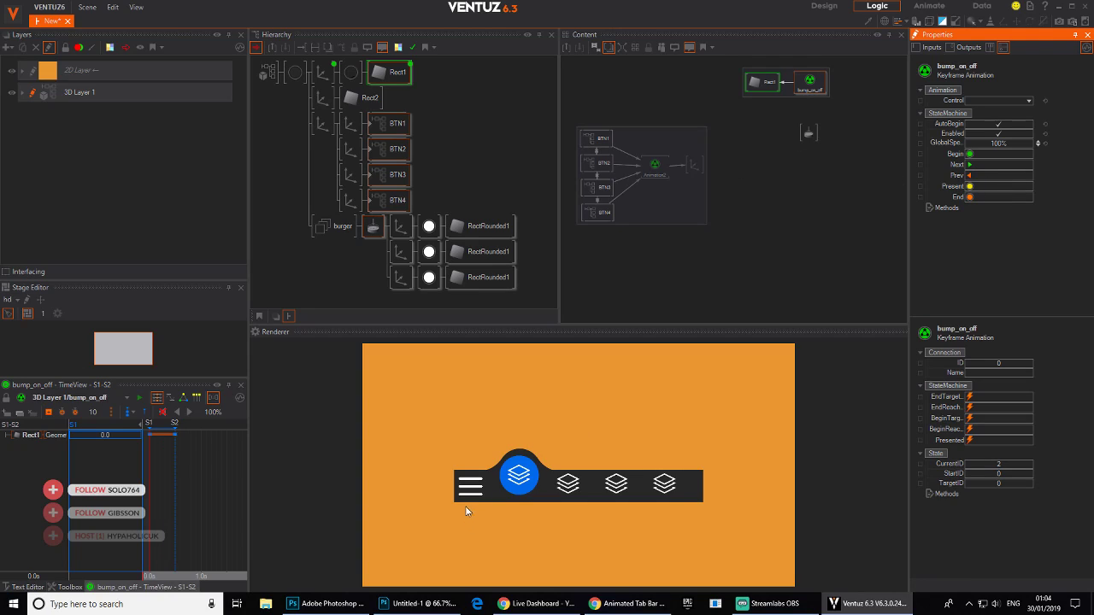
pyautogui.click(968, 175)
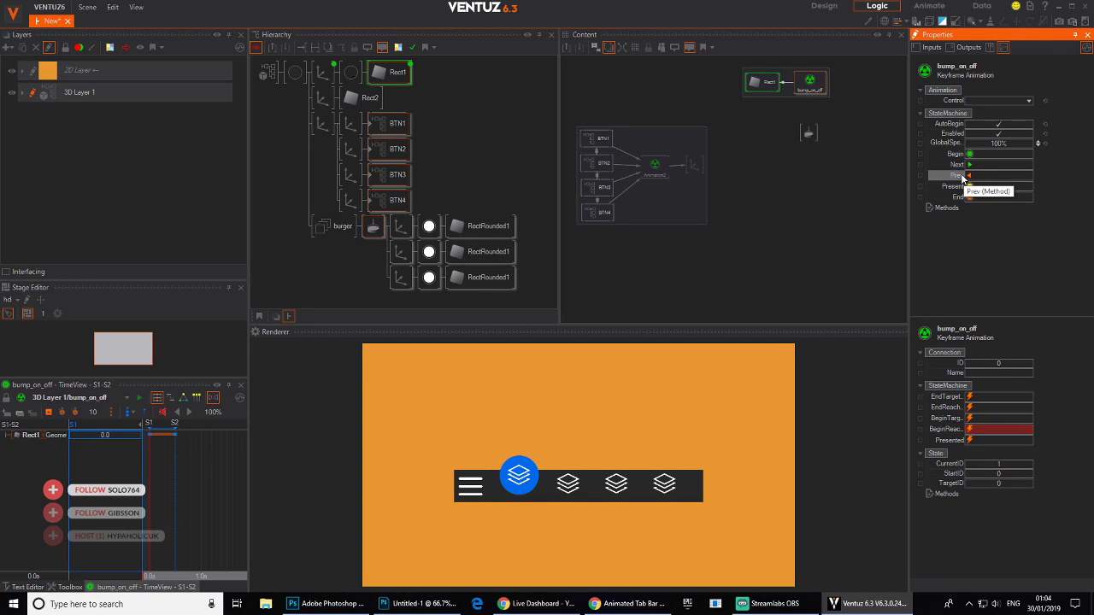
pyautogui.moveTo(950, 176); pyautogui.dragTo(823, 148)
pyautogui.click(843, 154)
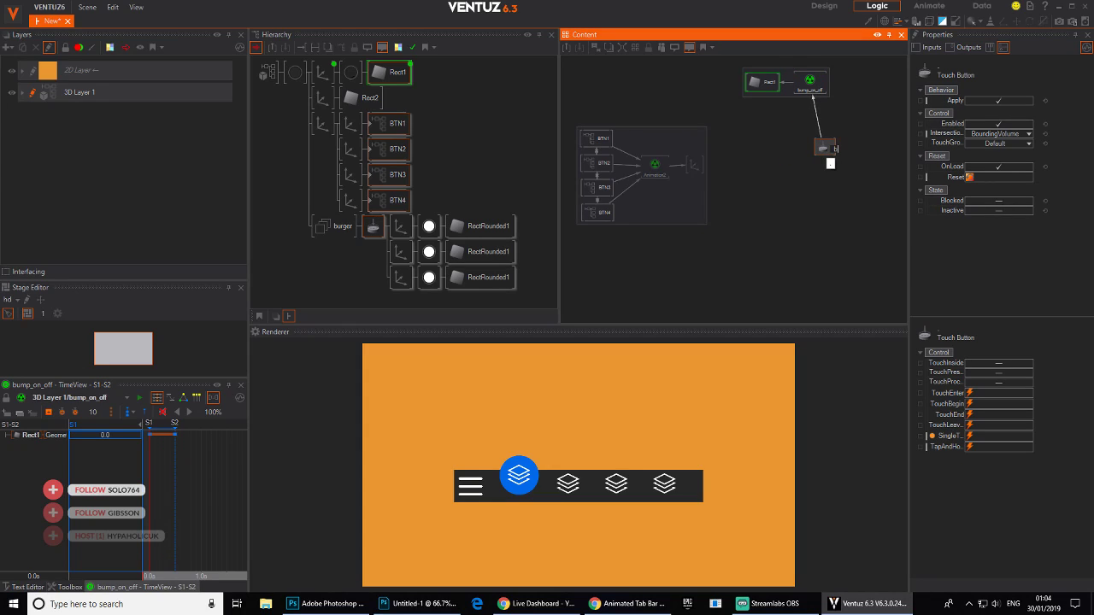
pyautogui.press('Return')
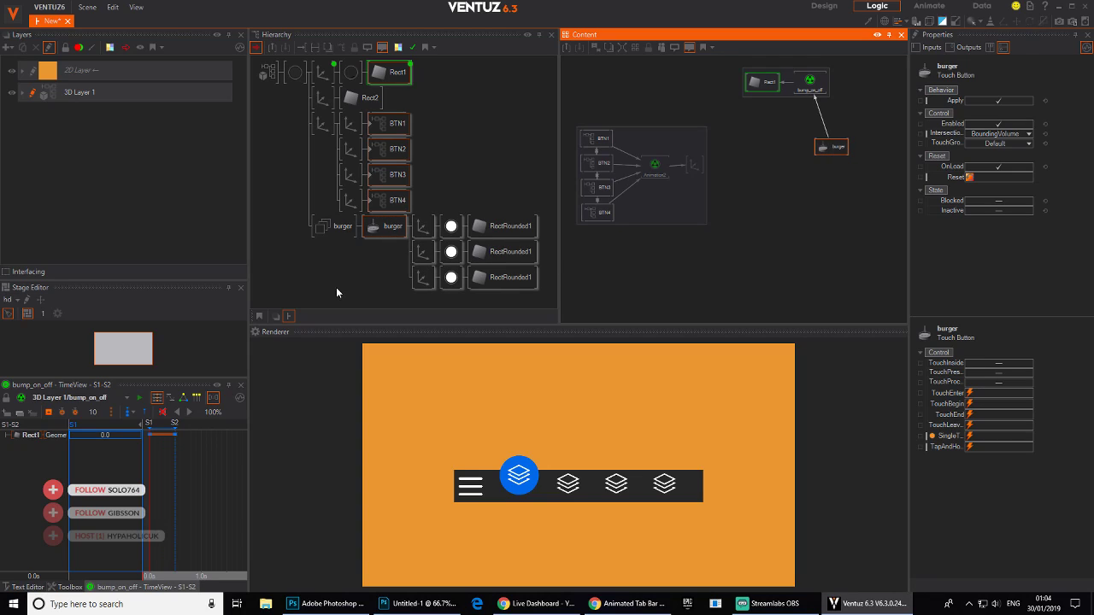
# - Align the burger Touch Button directly below the bump_on_off node and clear the selection
pyautogui.click(820, 162)
pyautogui.moveTo(827, 142); pyautogui.dragTo(805, 131)
pyautogui.click(786, 191)
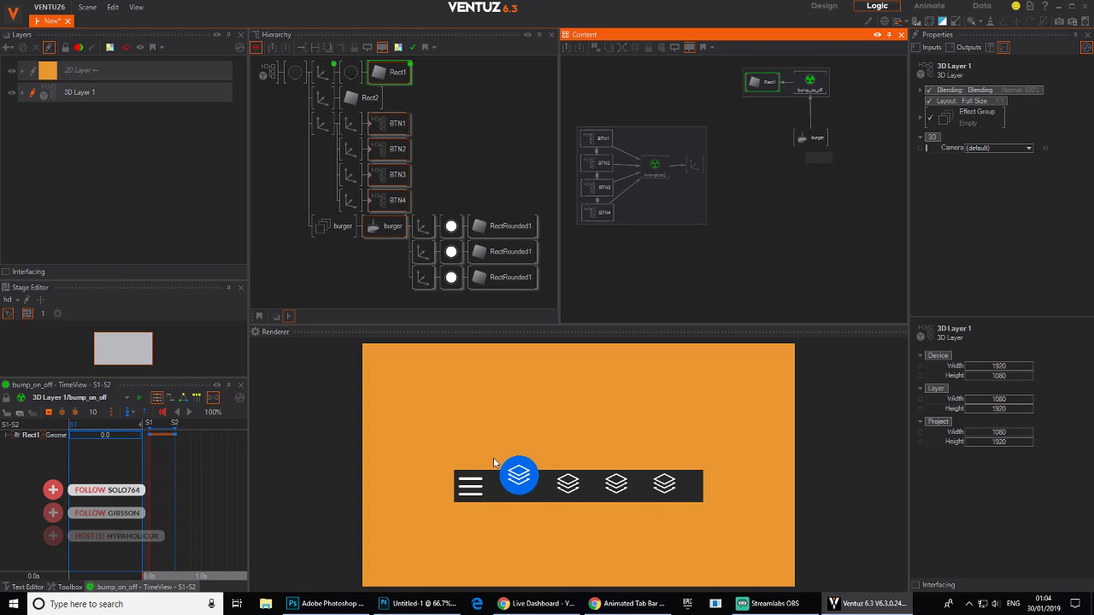
pyautogui.click(555, 484)
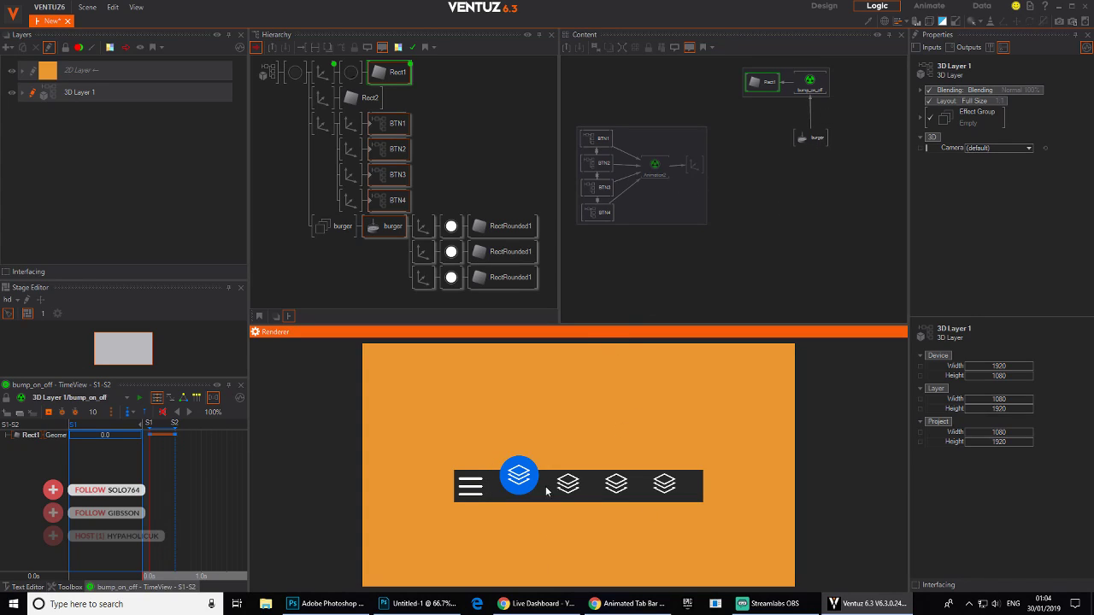
# - Bind the Next method of bump_on_off to each of the four button nodes BTN1, BTN2, BTN3 and BTN4
pyautogui.click(810, 89)
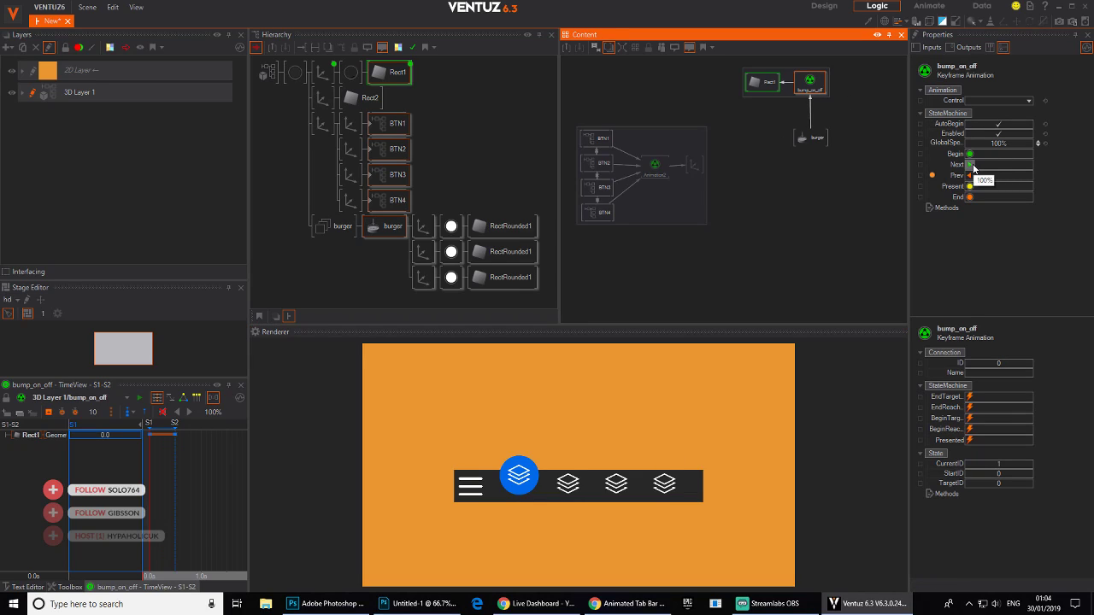
pyautogui.moveTo(950, 168); pyautogui.dragTo(599, 138)
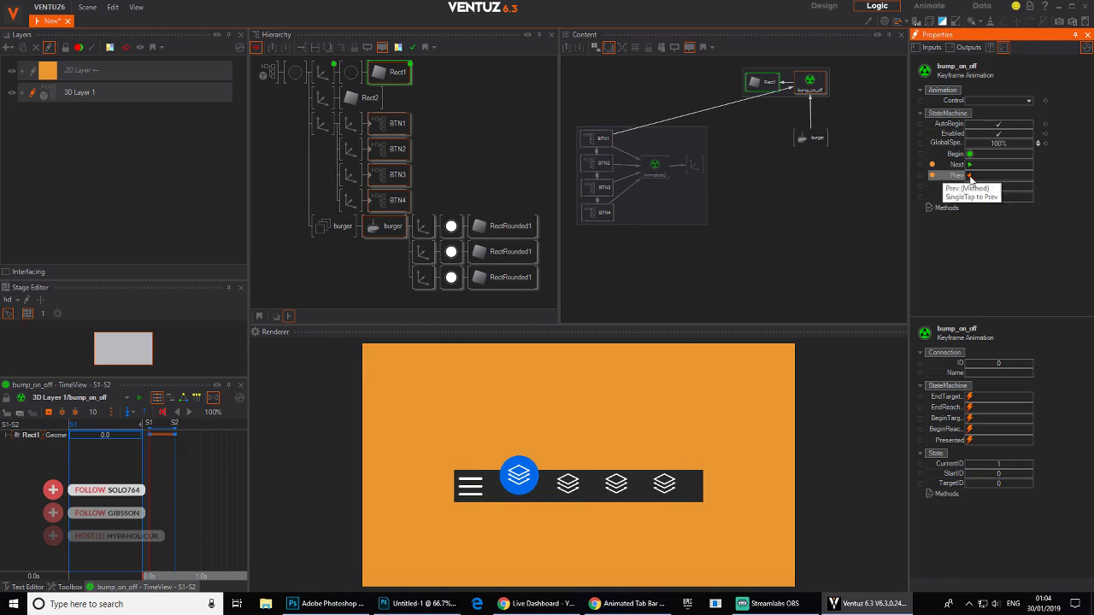
pyautogui.moveTo(950, 175); pyautogui.dragTo(602, 163)
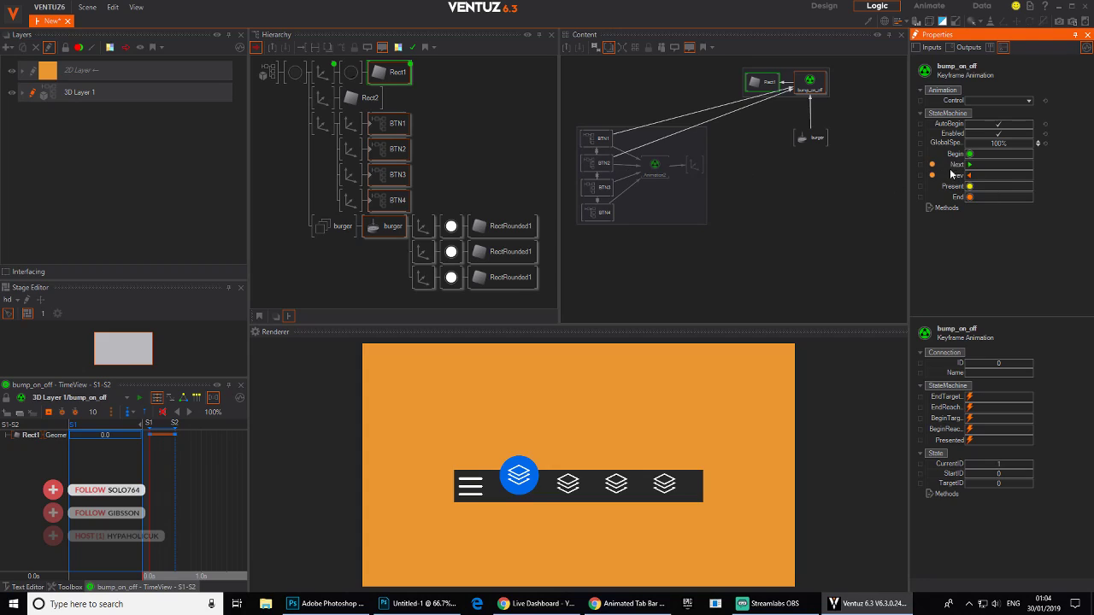
pyautogui.moveTo(952, 173); pyautogui.dragTo(602, 188)
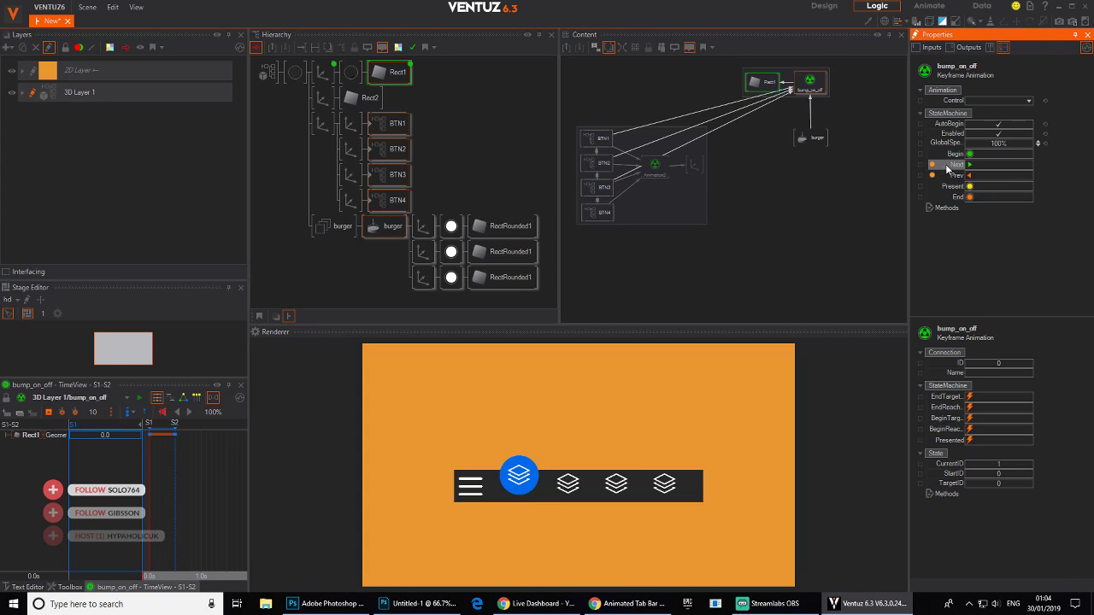
pyautogui.moveTo(947, 169); pyautogui.dragTo(598, 211)
# - Test the bump animation by triggering the second, third and fourth icon buttons in the rendered tab bar
pyautogui.click(565, 500)
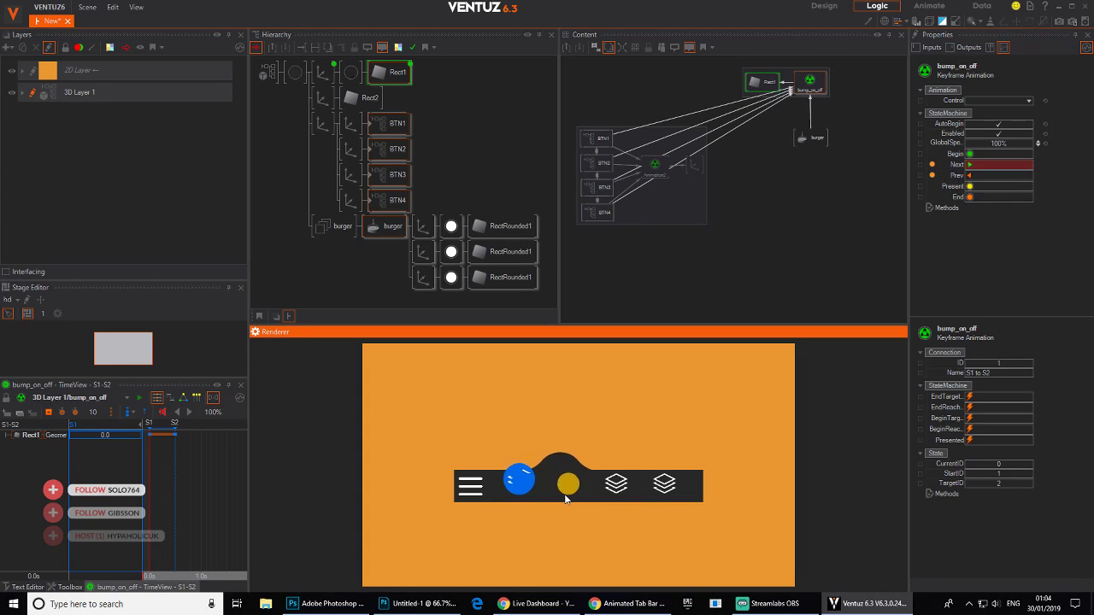
pyautogui.click(614, 489)
pyautogui.click(668, 483)
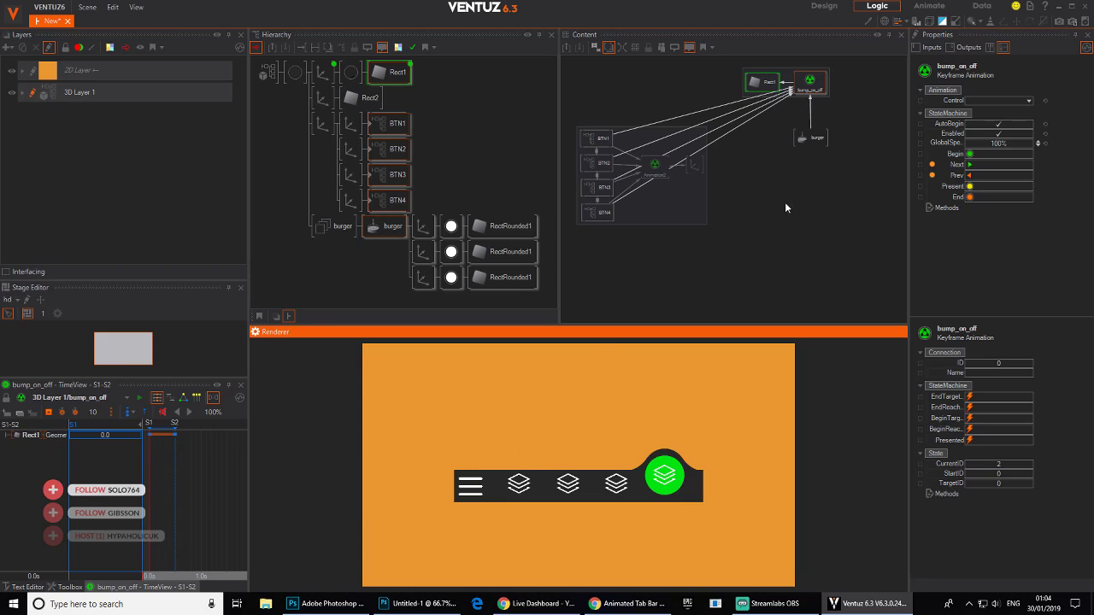
# - Bind the Prev method of all four button nodes together to the burger Touch Button's SingleTap event
pyautogui.click(656, 276)
pyautogui.moveTo(594, 143); pyautogui.dragTo(578, 128)
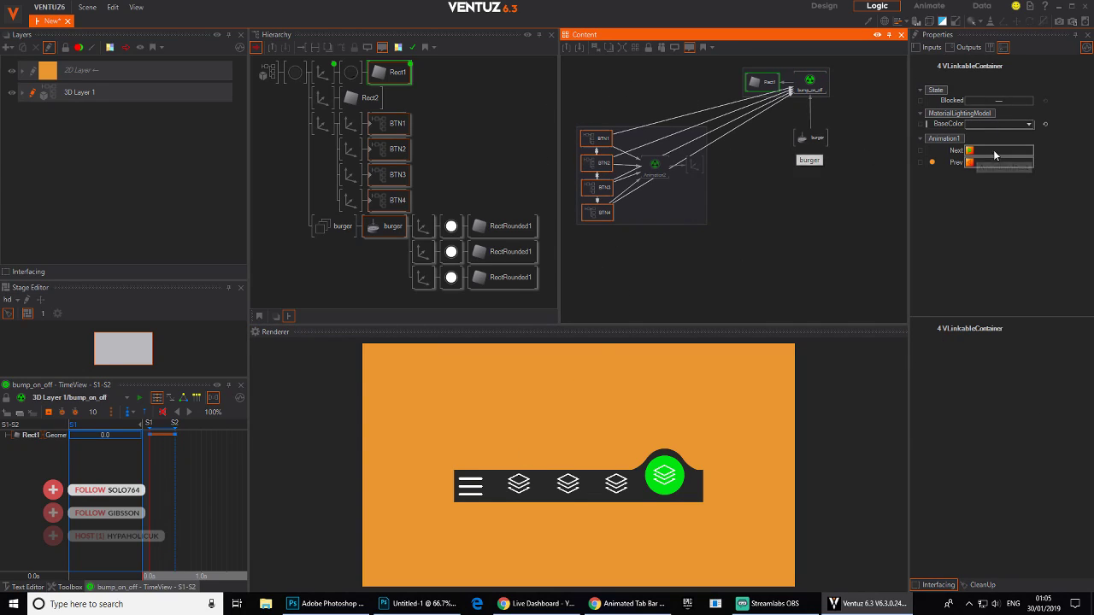
pyautogui.moveTo(957, 163); pyautogui.dragTo(813, 170)
pyautogui.click(814, 164)
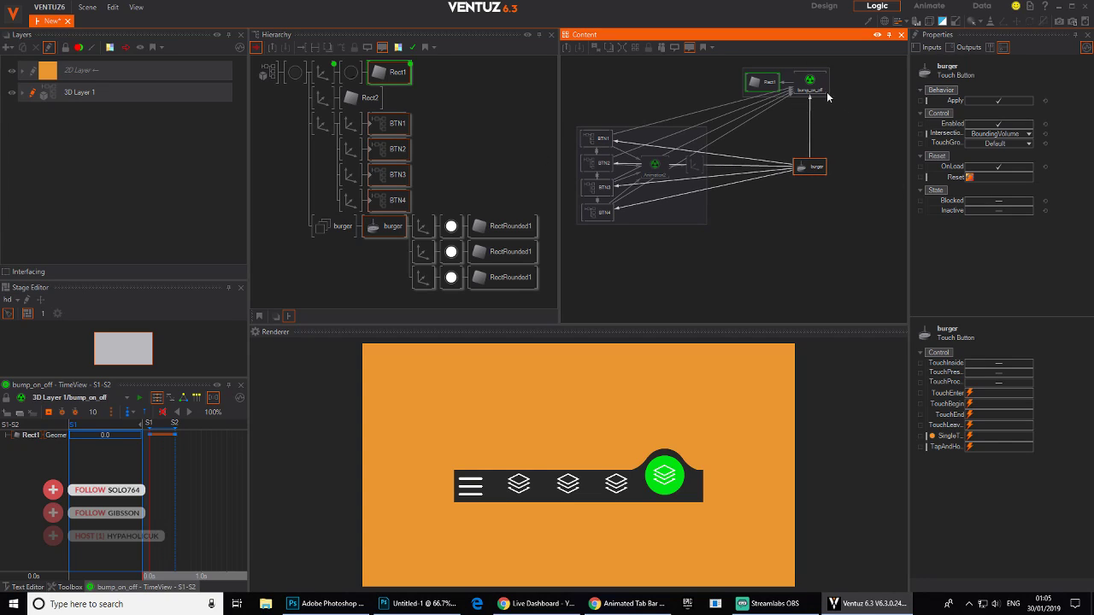
# - Stack the bump_on_off group above the button group with the burger node between them, and test the rendered burger button
pyautogui.moveTo(827, 92); pyautogui.dragTo(613, 88)
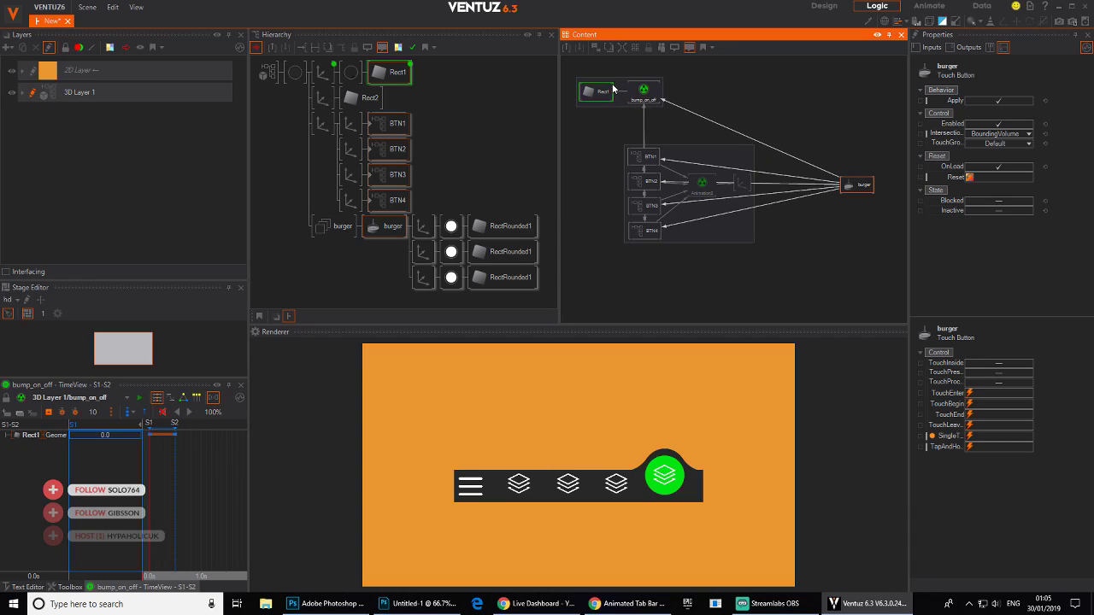
pyautogui.moveTo(860, 188); pyautogui.dragTo(646, 127)
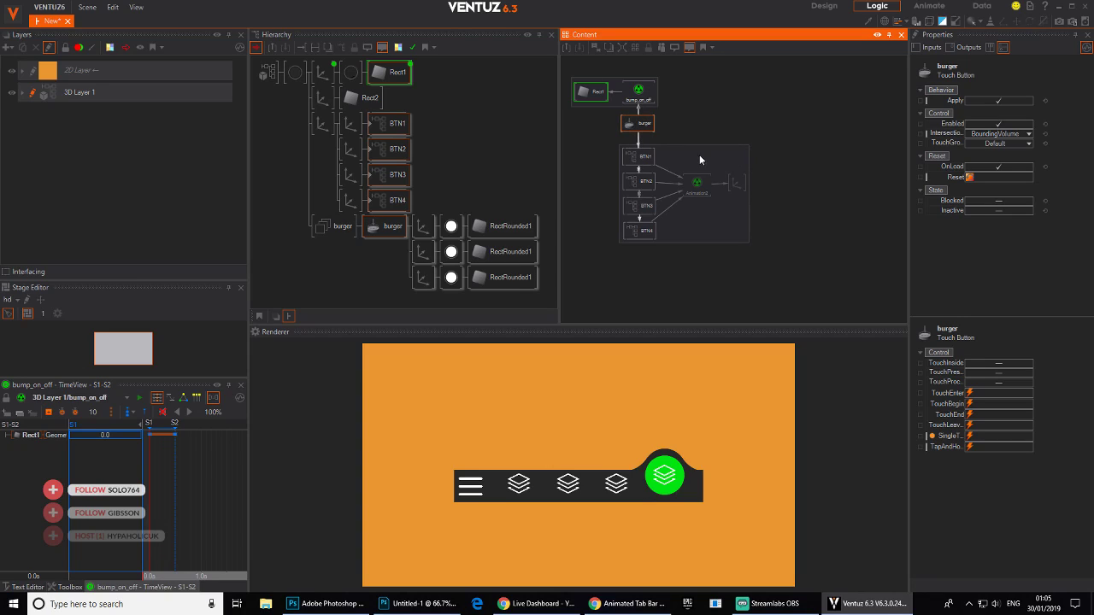
pyautogui.scroll(-1, 710, 112)
pyautogui.moveTo(710, 112); pyautogui.dragTo(736, 94, button='middle')
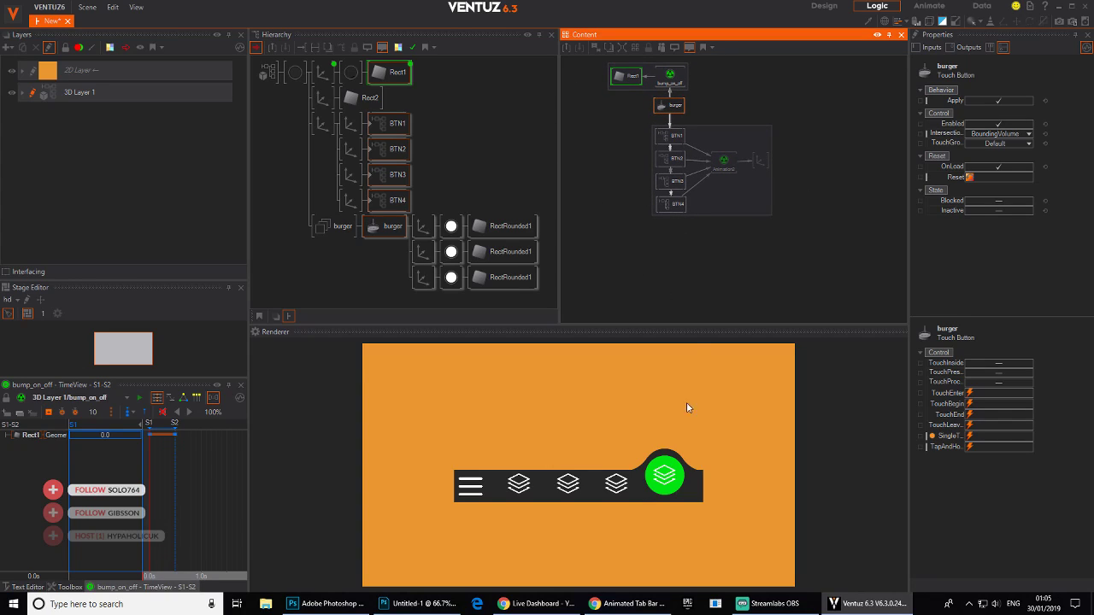
pyautogui.click(472, 495)
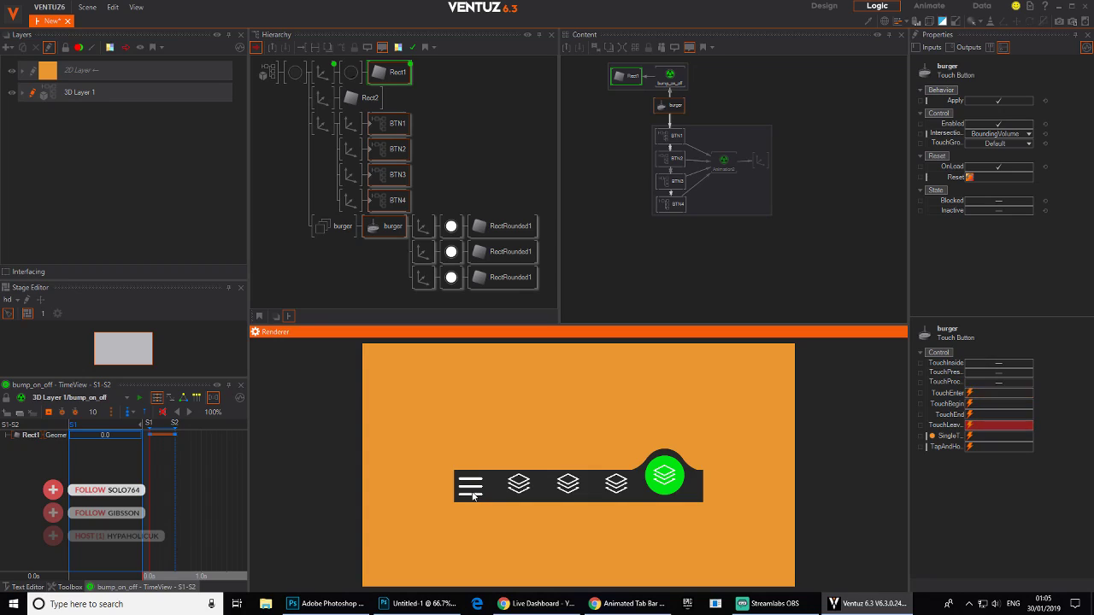
pyautogui.click(474, 492)
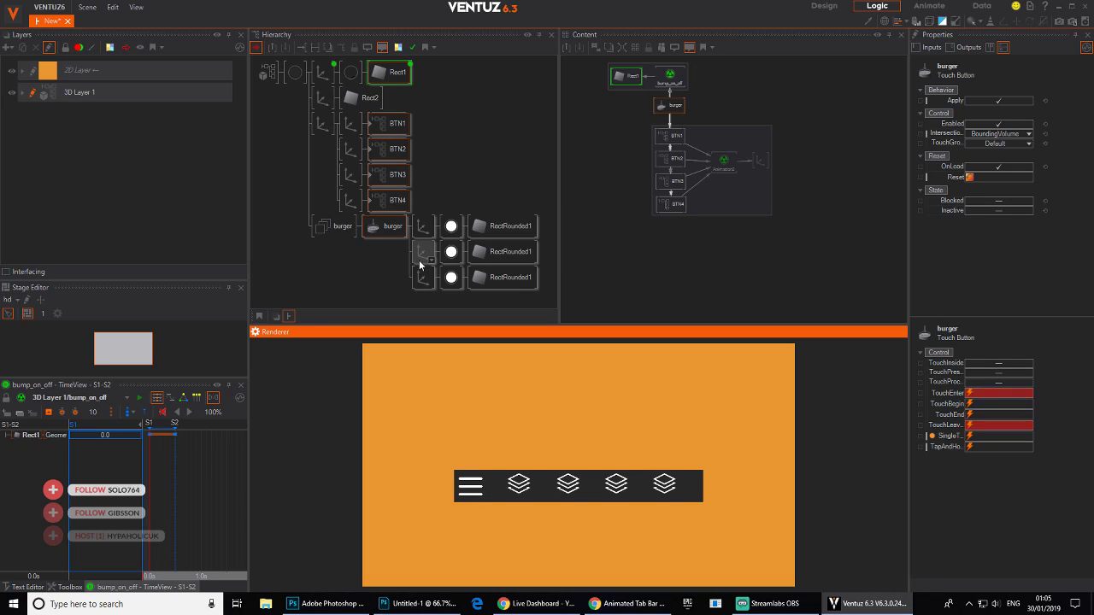
# - Find the Volume node and add it under the burger Touch Button, ahead of the three rounded rectangles
pyautogui.click(385, 287)
pyautogui.write('key')
pyautogui.press('BackSpace')
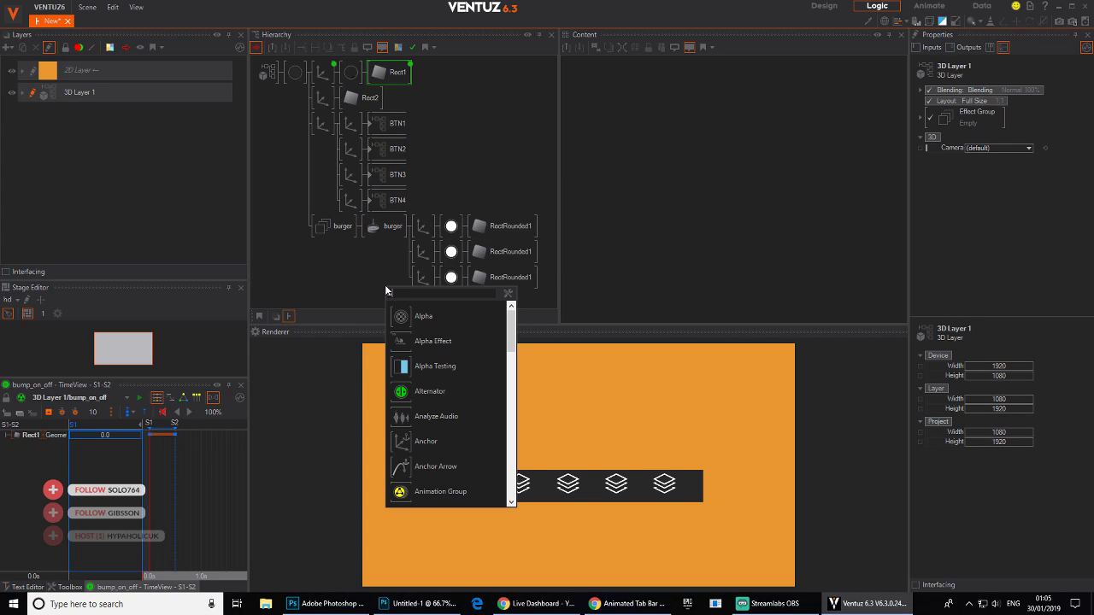
pyautogui.write('col')
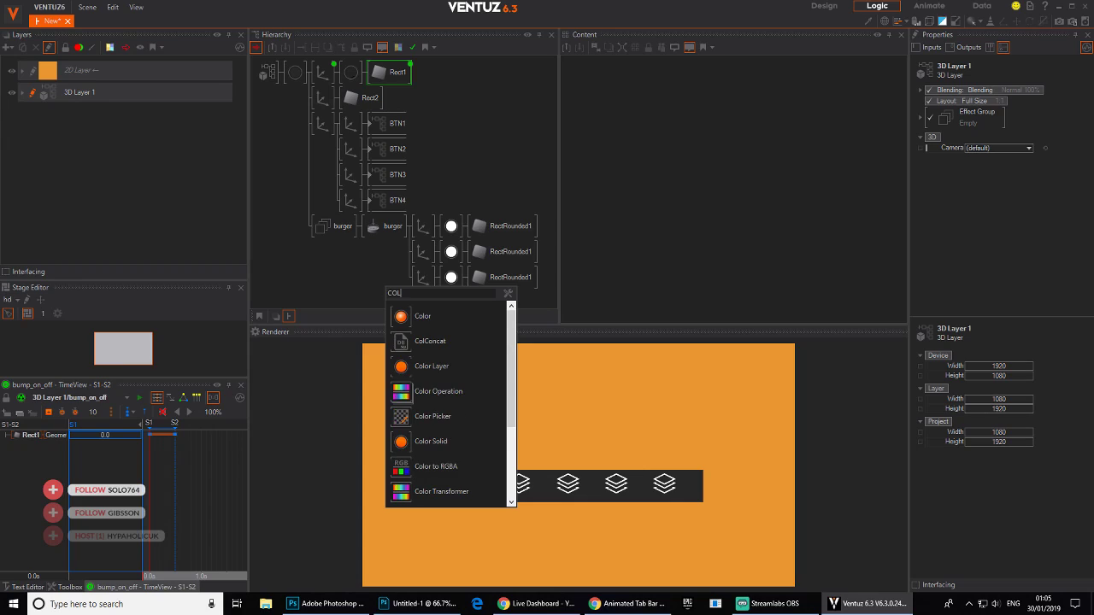
pyautogui.press('BackSpace')
pyautogui.press('BackSpace')
pyautogui.press('BackSpace')
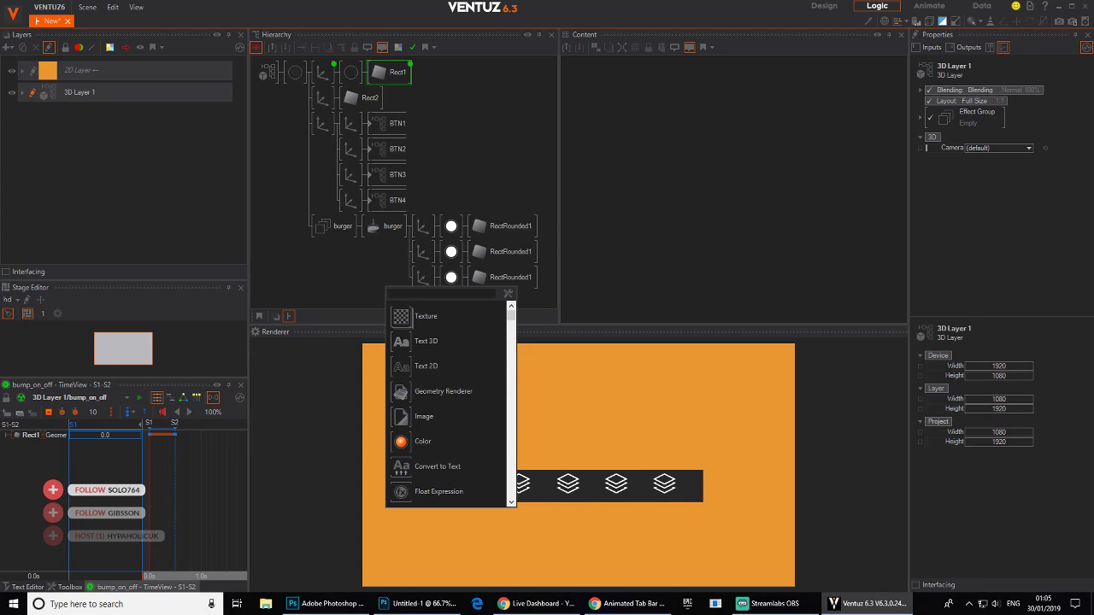
pyautogui.write('vol')
pyautogui.click(403, 320)
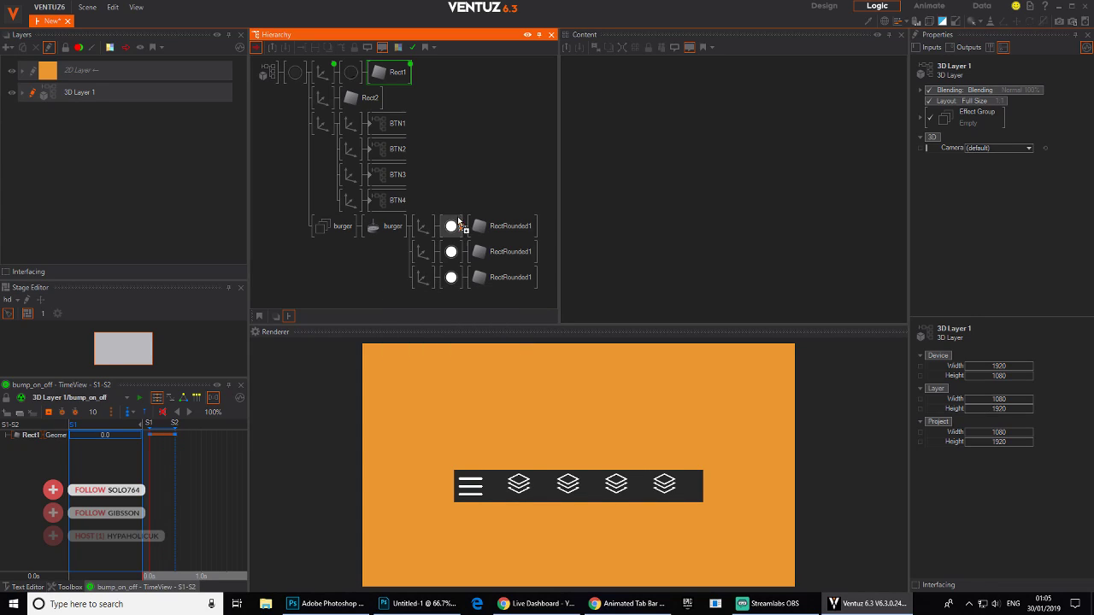
pyautogui.click(427, 227)
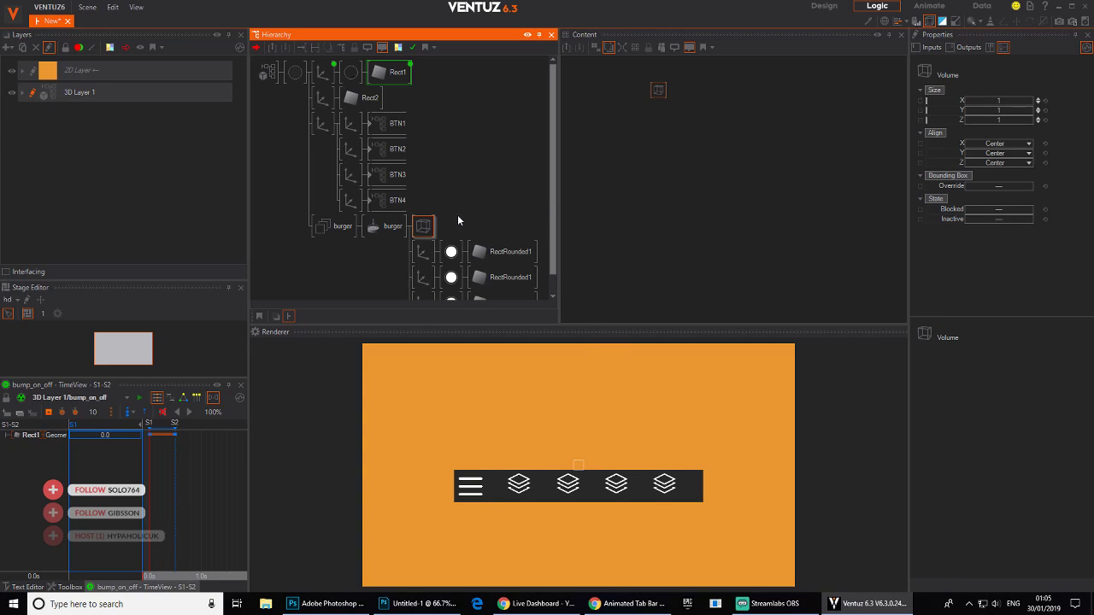
# - Insert an Axis node between the burger Touch Button and the Volume
pyautogui.press('Tab')
pyautogui.write('ax')
pyautogui.click(467, 245)
pyautogui.click(419, 229)
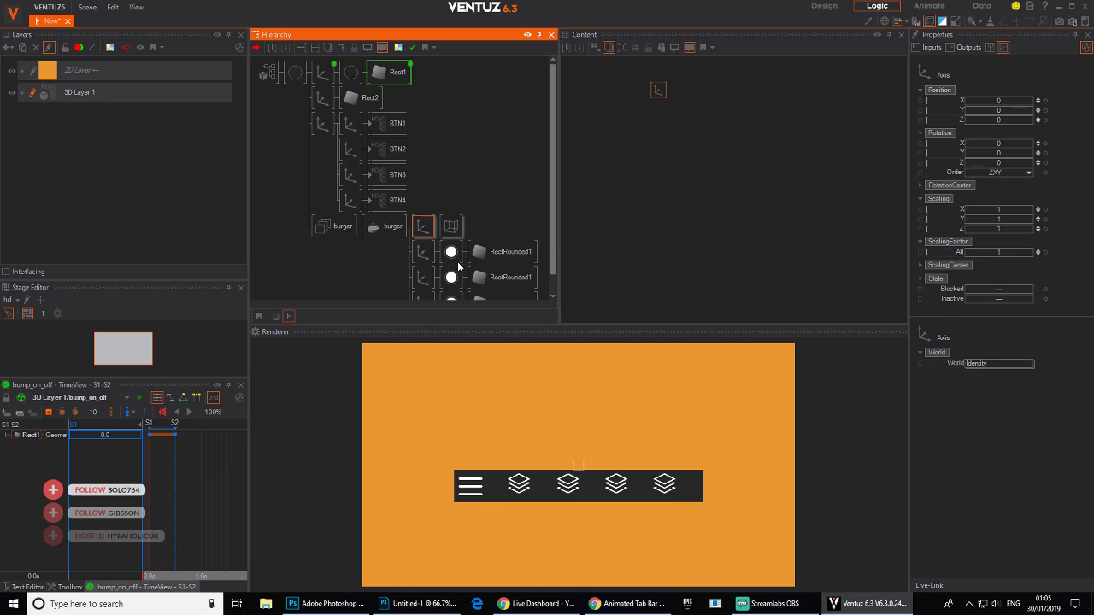
# - Fit the Volume around the burger icon with axis position X -10.9, Y -2.1, overall scaling factor 3.64 and Z scaling 0.1
pyautogui.moveTo(999, 101); pyautogui.dragTo(957, 110)
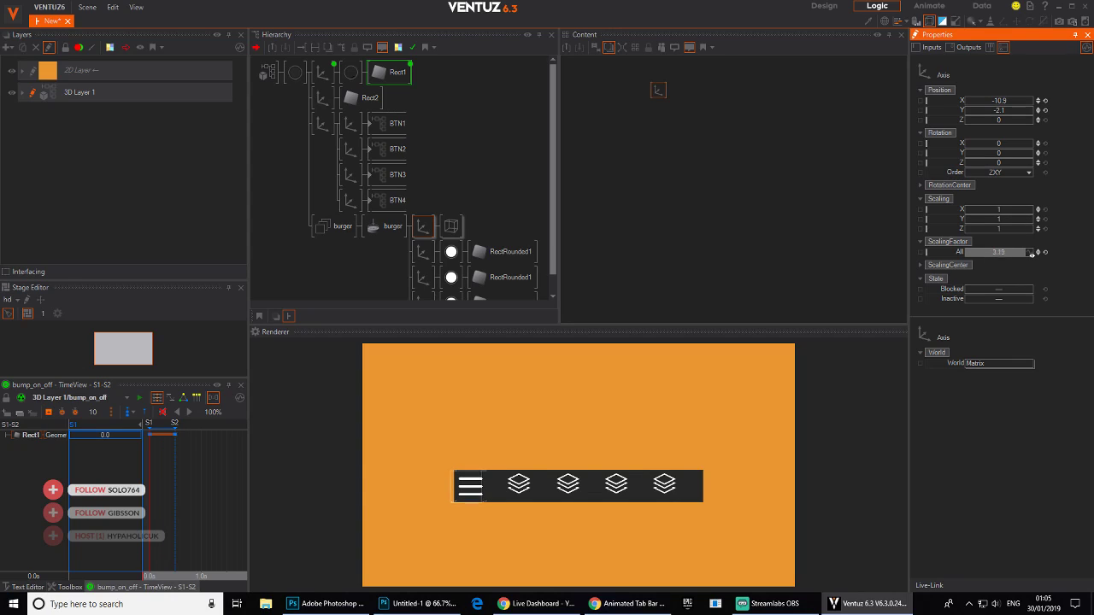
pyautogui.moveTo(1031, 254); pyautogui.dragTo(1037, 253)
pyautogui.click(1012, 229)
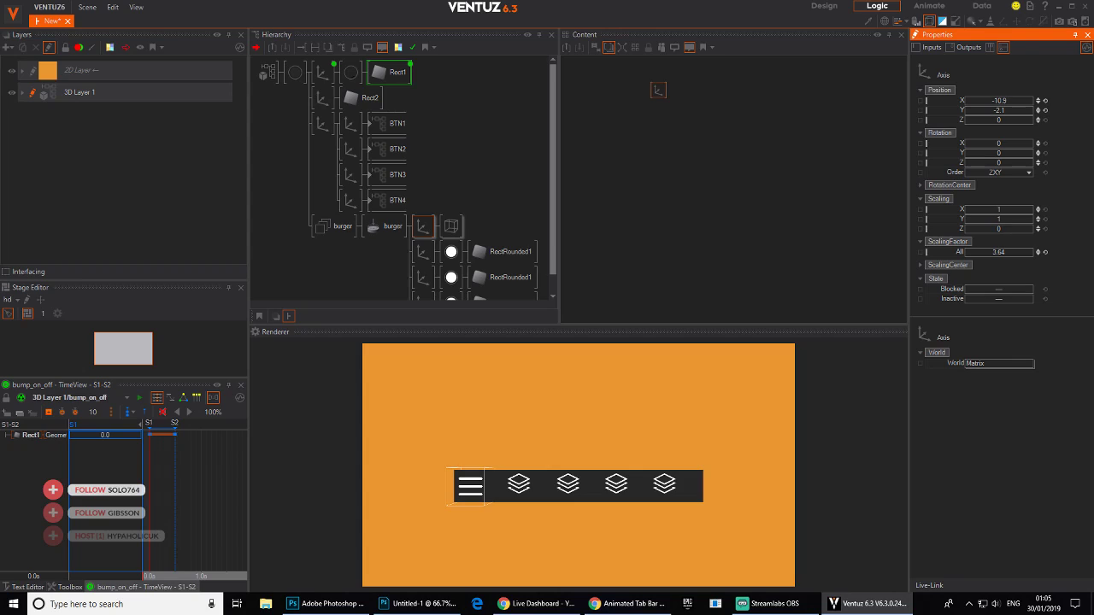
pyautogui.moveTo(1012, 230); pyautogui.dragTo(1012, 232)
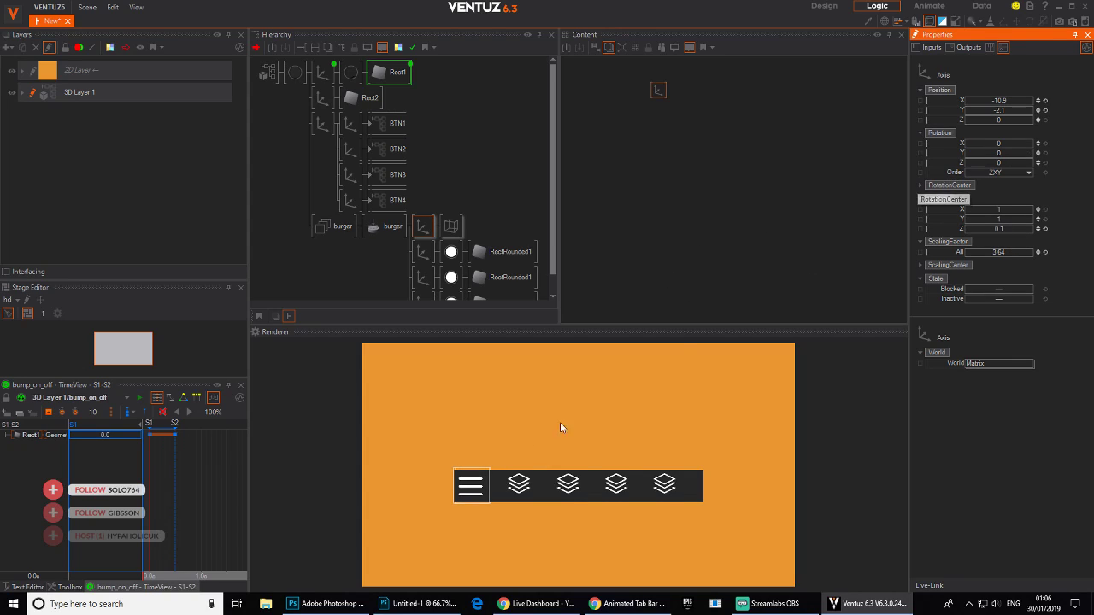
pyautogui.click(470, 495)
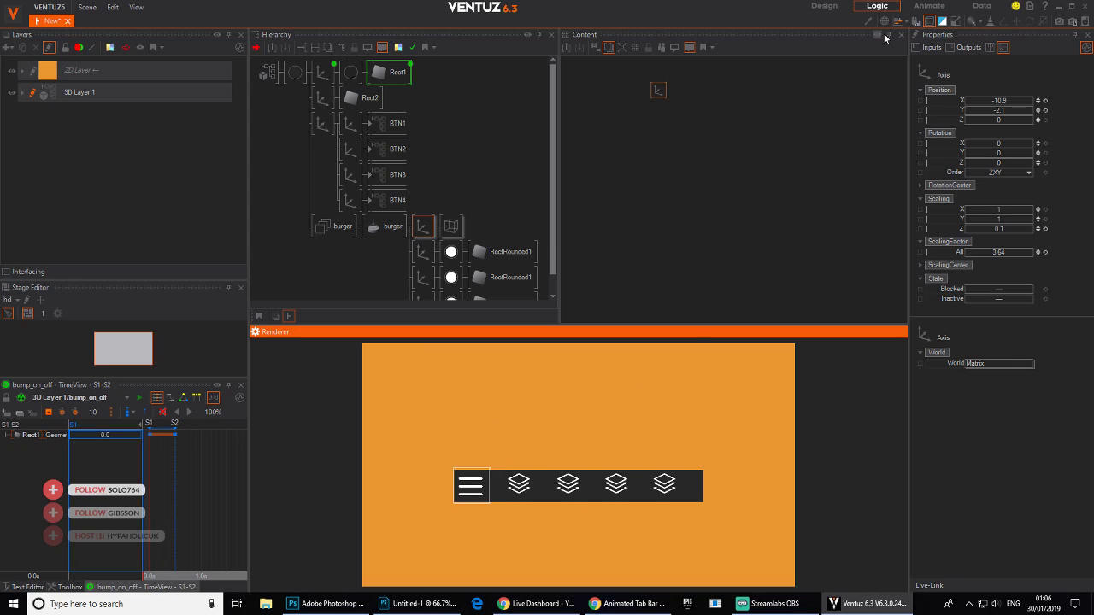
# - Hide the orange 2D layer and enlarge the Renderer area for a better view of the tab bar
pyautogui.click(10, 73)
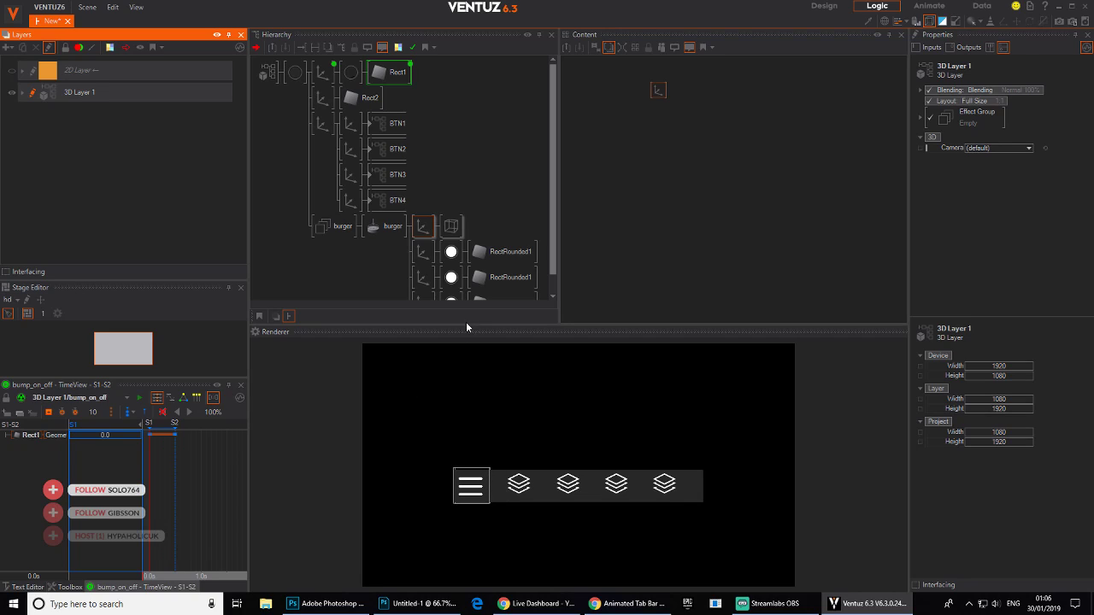
pyautogui.moveTo(466, 323); pyautogui.dragTo(477, 259)
pyautogui.click(489, 198)
pyautogui.scroll(-3, 484, 159)
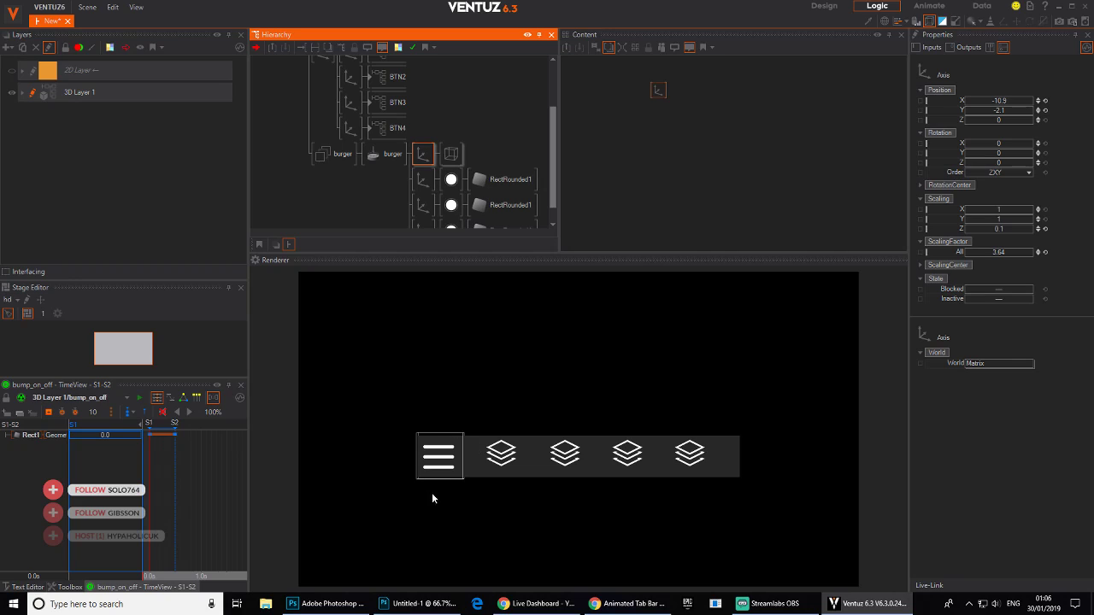
# - Test the finished tab bar by triggering the four icon buttons in turn, the burger button, and the first three icons again
pyautogui.click(509, 464)
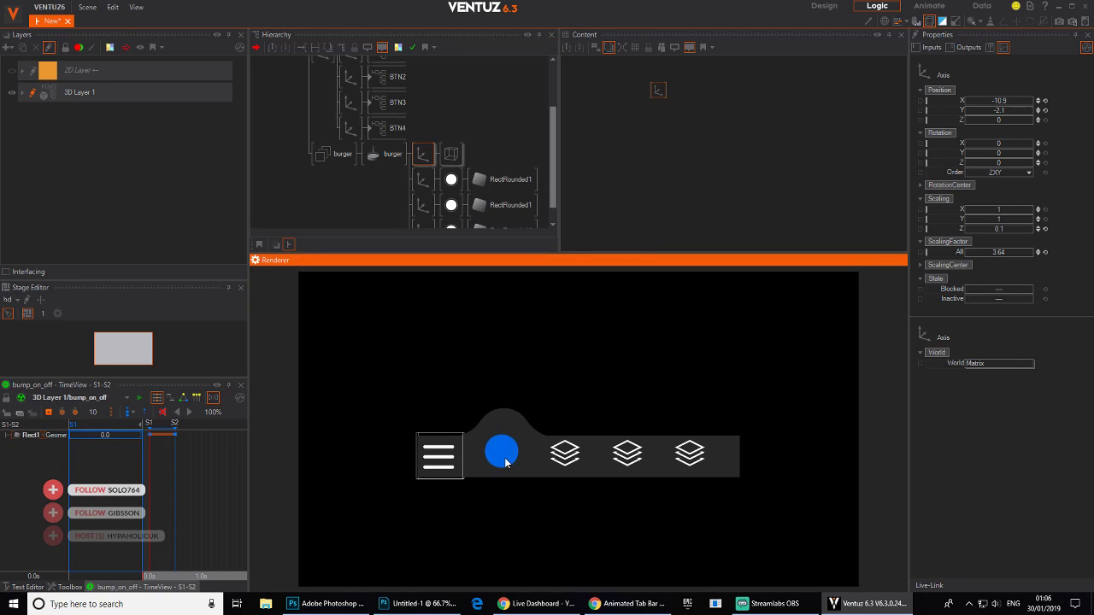
pyautogui.click(566, 459)
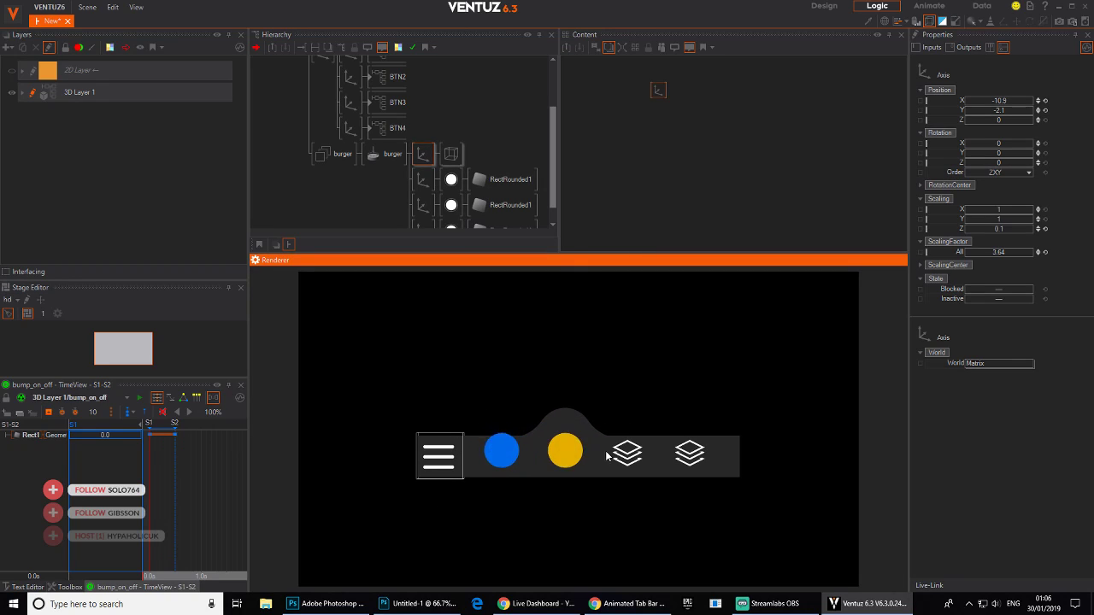
pyautogui.click(632, 460)
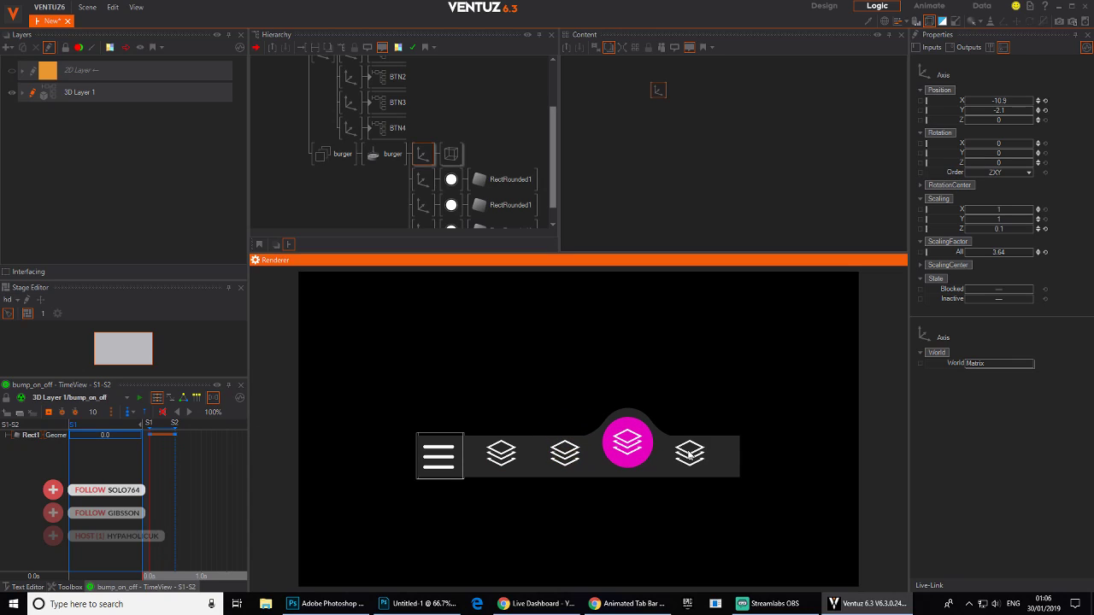
pyautogui.click(688, 453)
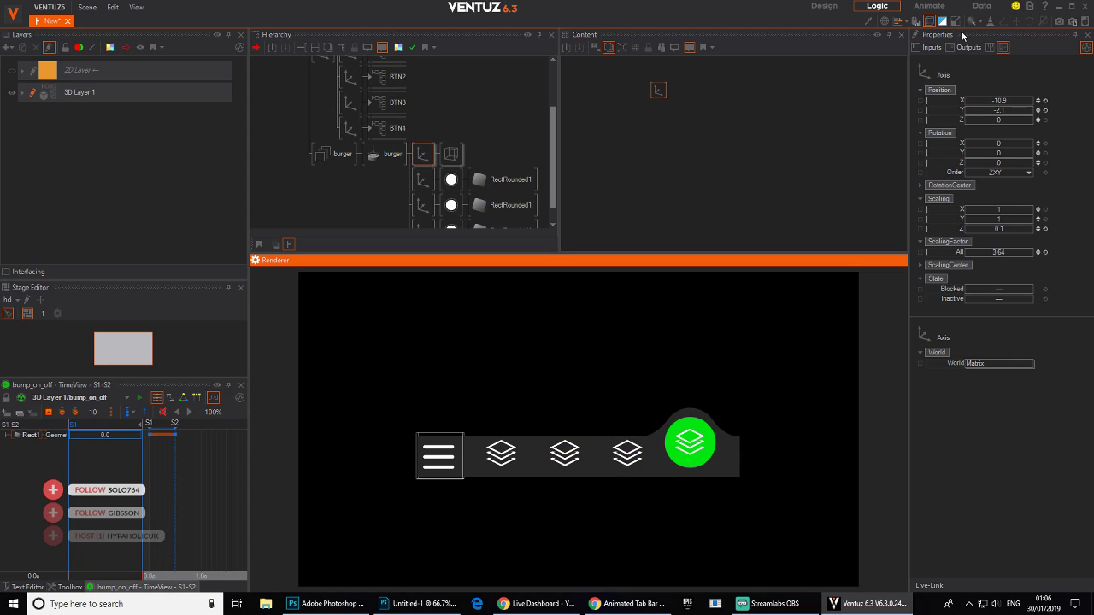
pyautogui.click(437, 462)
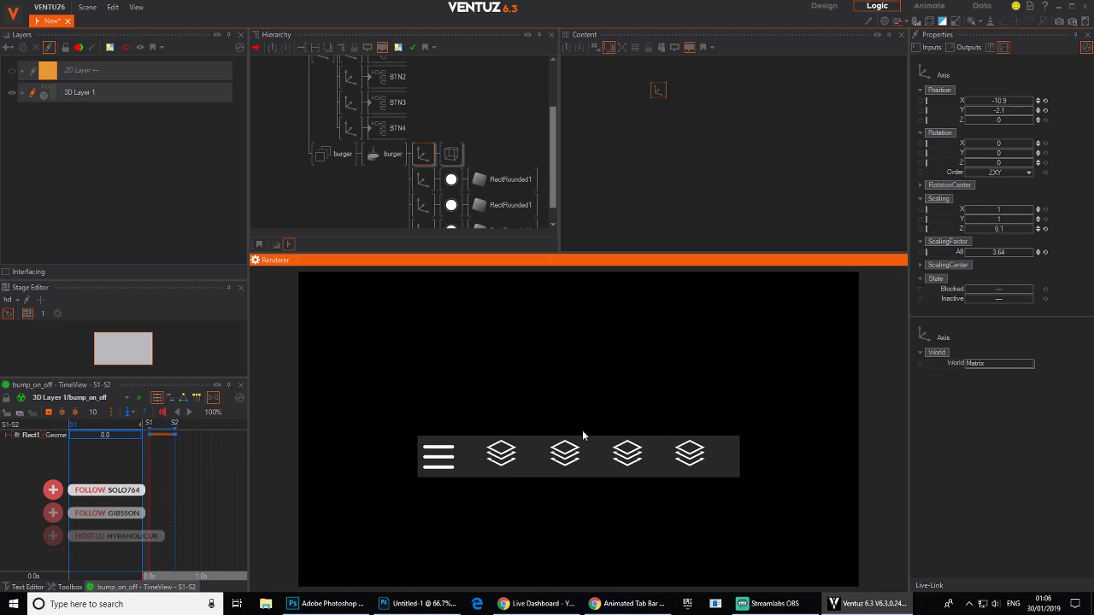
pyautogui.click(502, 460)
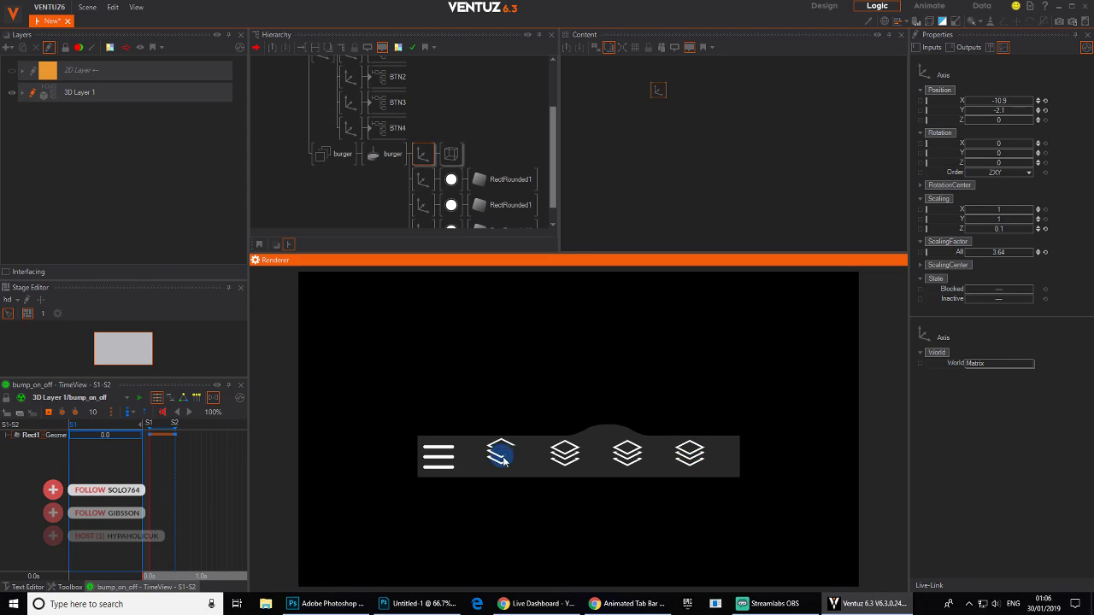
pyautogui.click(572, 458)
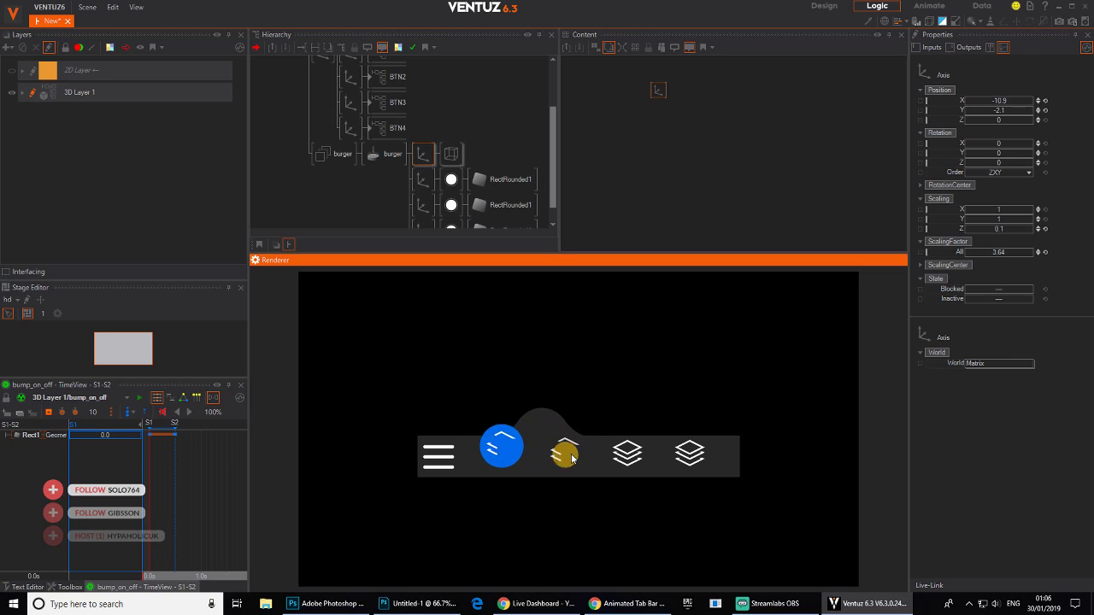
pyautogui.click(630, 456)
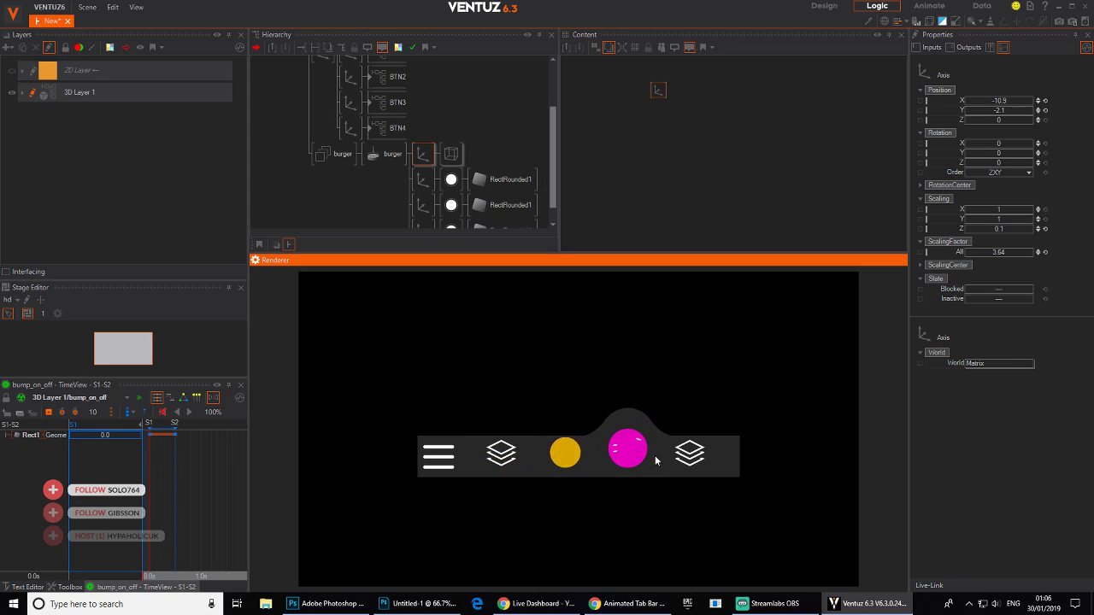
# - Test the tab bar by triggering the fourth, third and second icon buttons, followed by the burger button
pyautogui.click(692, 457)
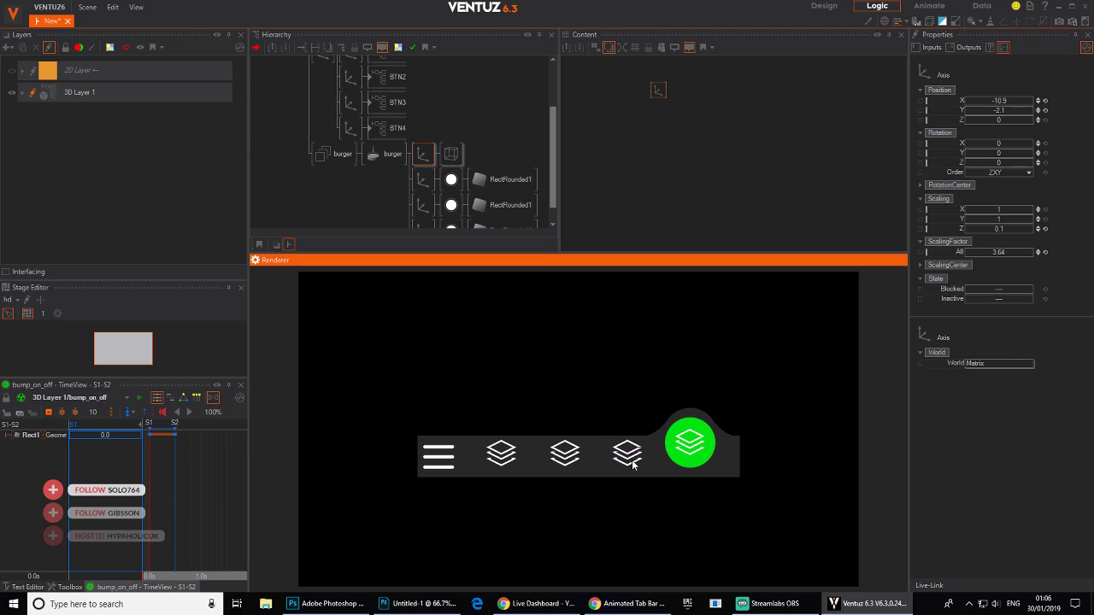
pyautogui.click(630, 458)
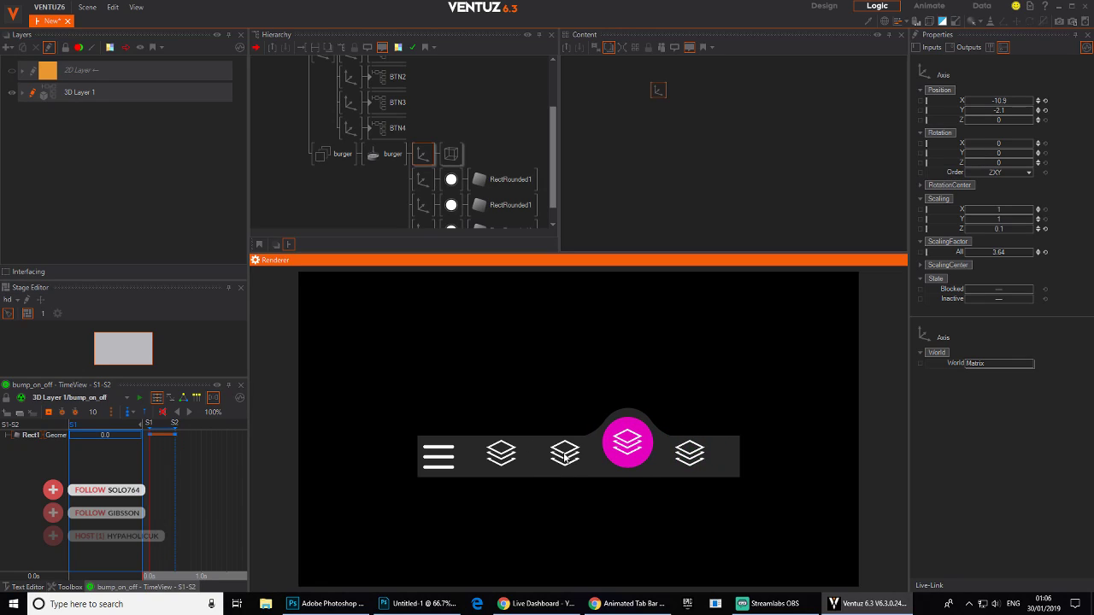
pyautogui.click(565, 458)
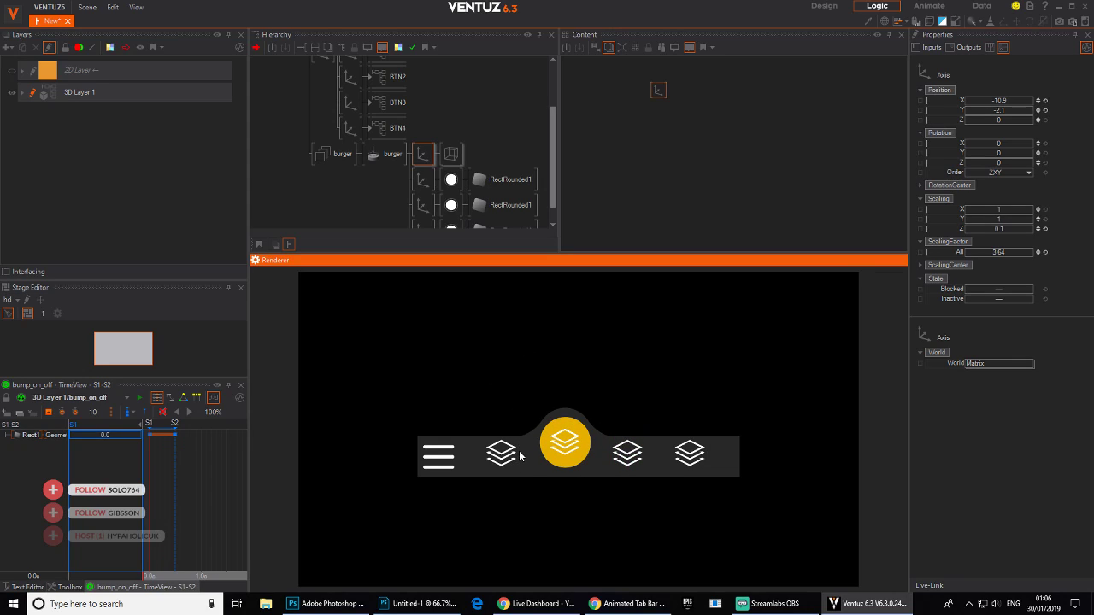
pyautogui.click(450, 456)
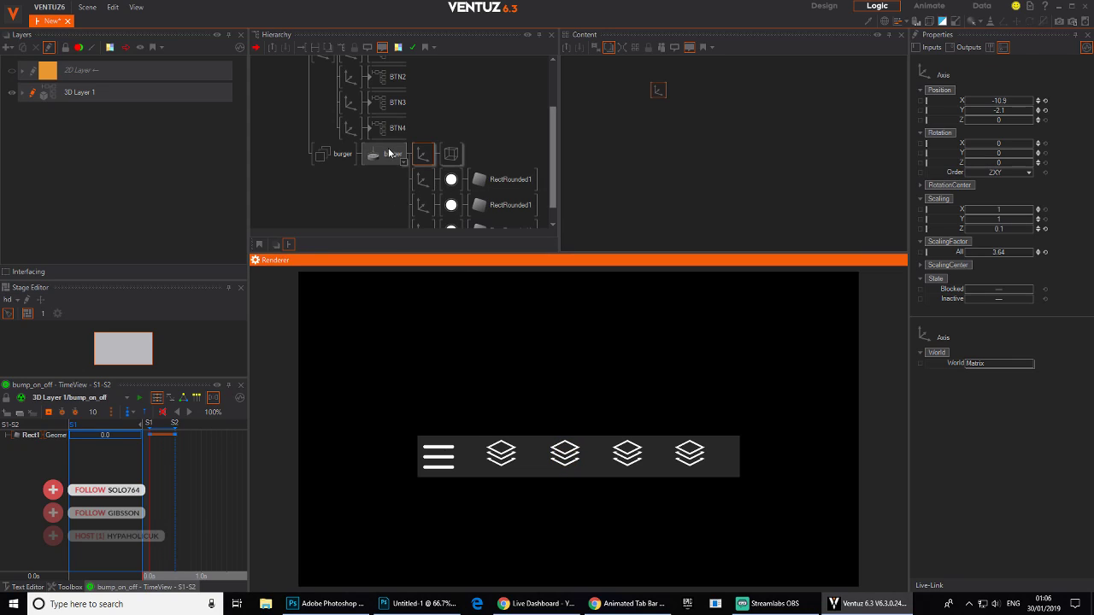
# - Set the global speed of the bump_on_off animation to 150% and test it with the first icon button and the burger button
pyautogui.scroll(3, 383, 210)
pyautogui.click(401, 77)
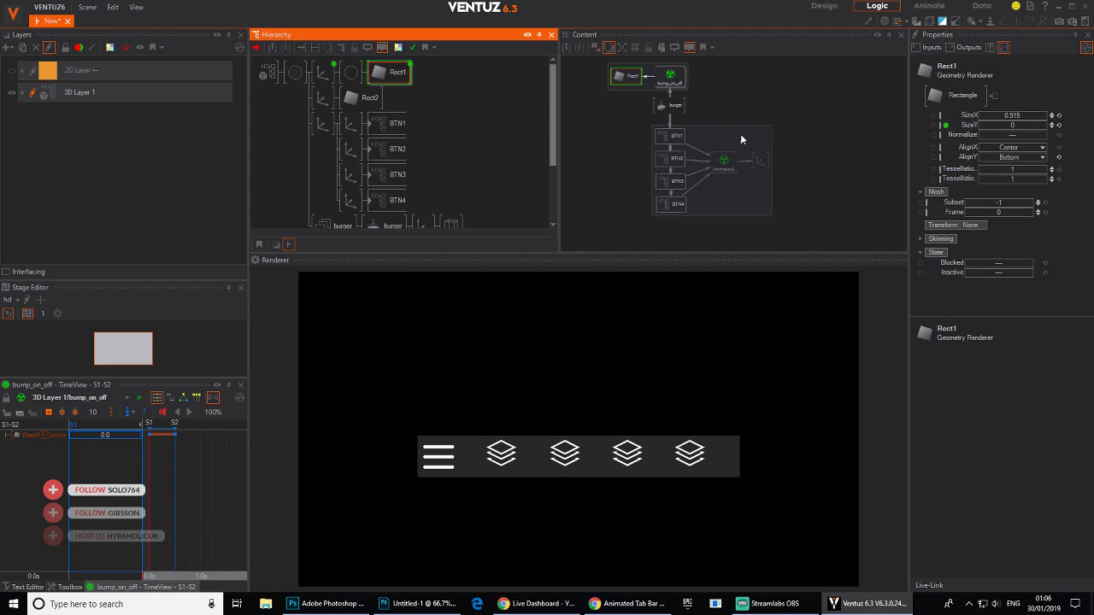
pyautogui.click(670, 80)
pyautogui.click(1004, 142)
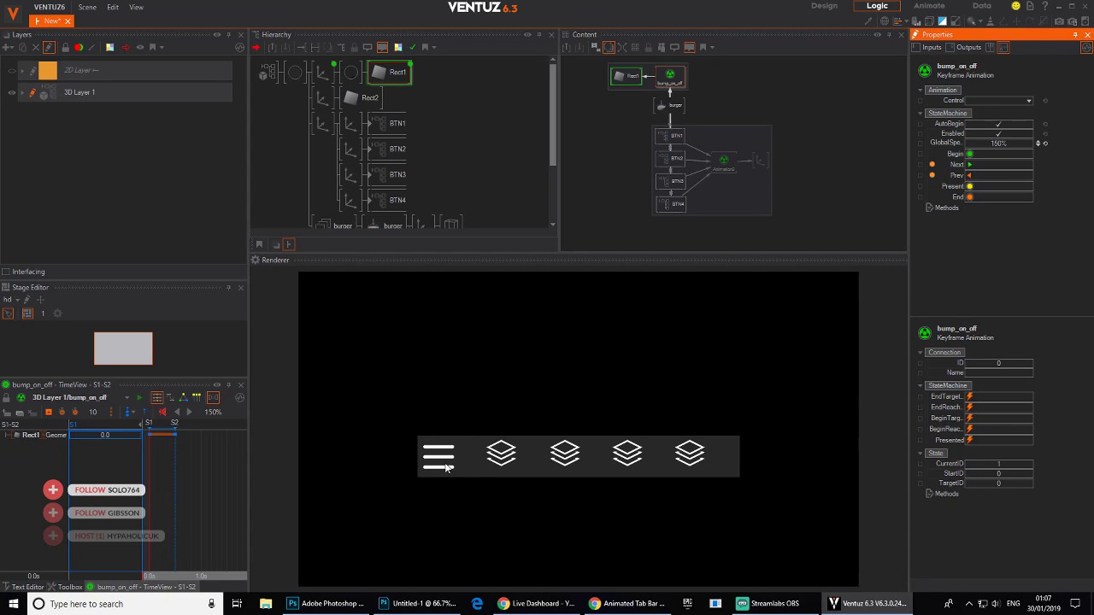
pyautogui.click(498, 453)
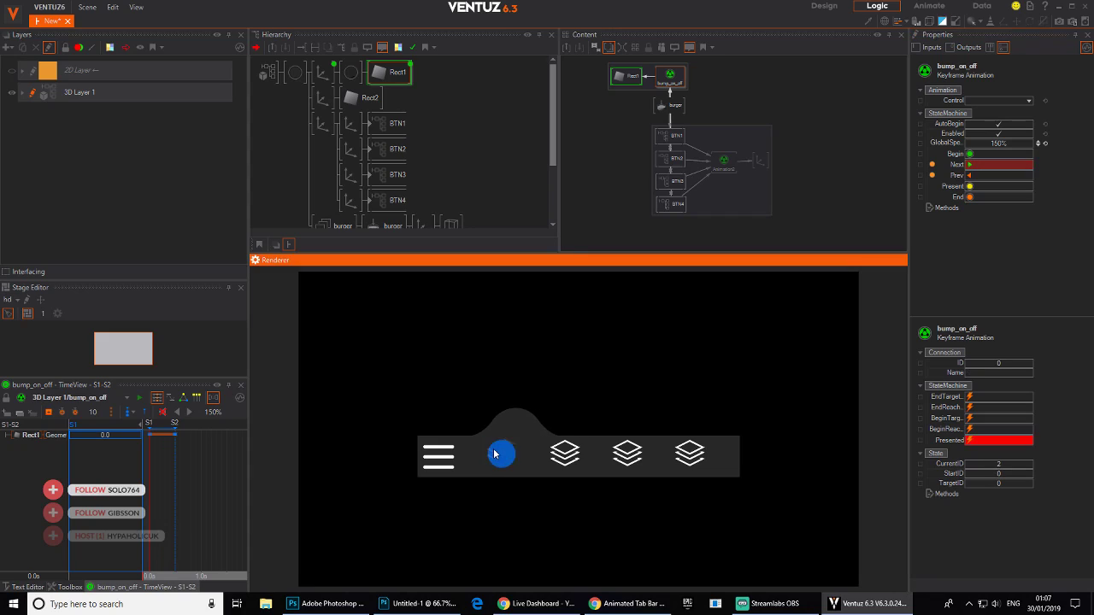
pyautogui.click(446, 459)
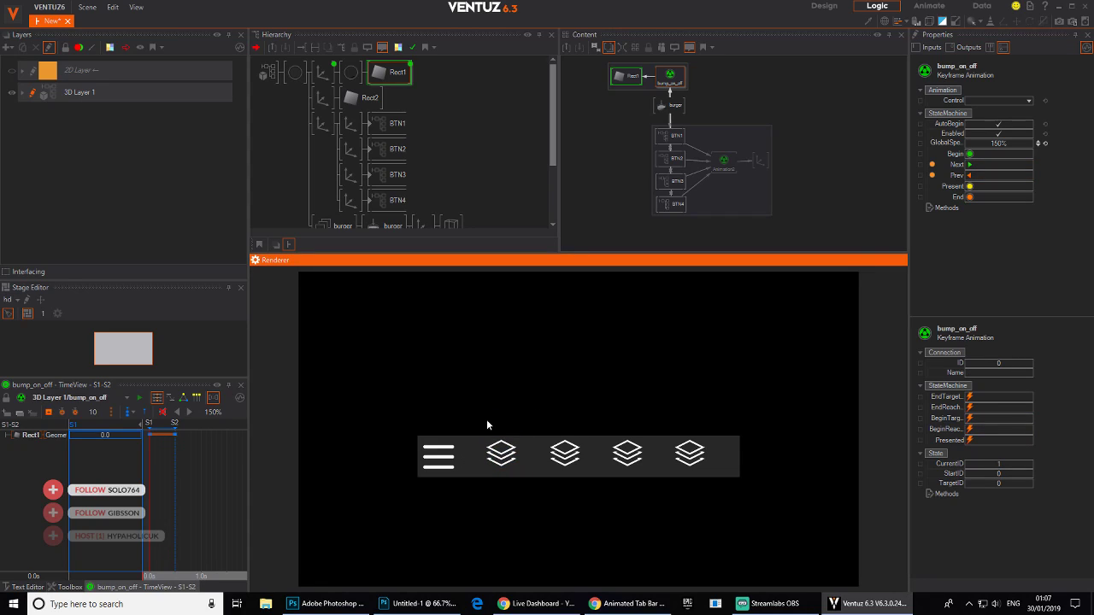
# - Set the global speed of Animation2 to 200% and test the bump by alternating between the first and second icon buttons
pyautogui.click(724, 166)
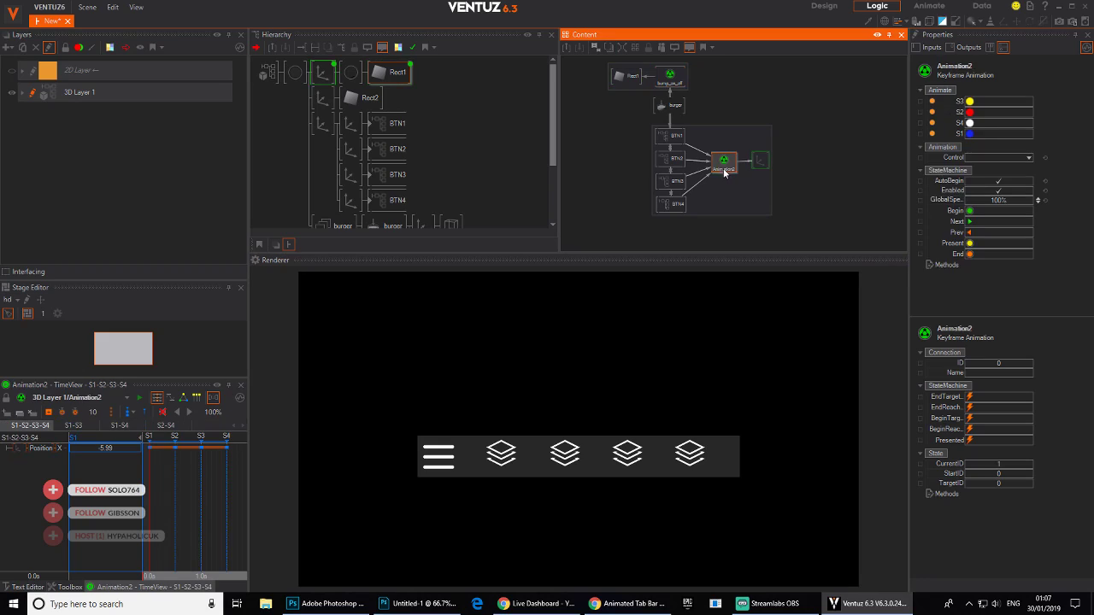
pyautogui.click(993, 200)
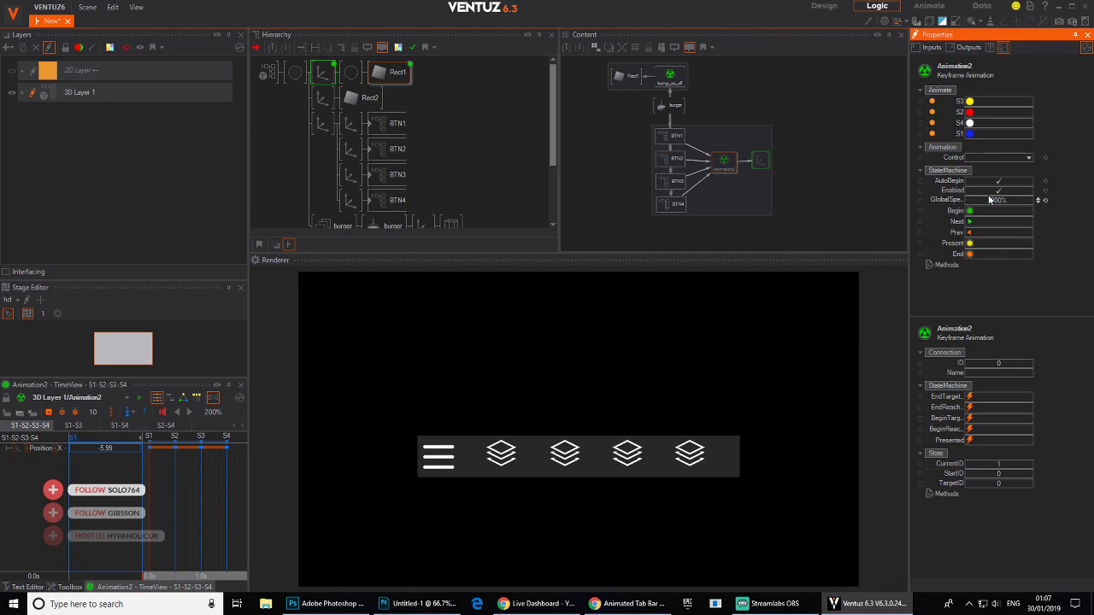
pyautogui.write('200')
pyautogui.press('Return')
pyautogui.click(508, 455)
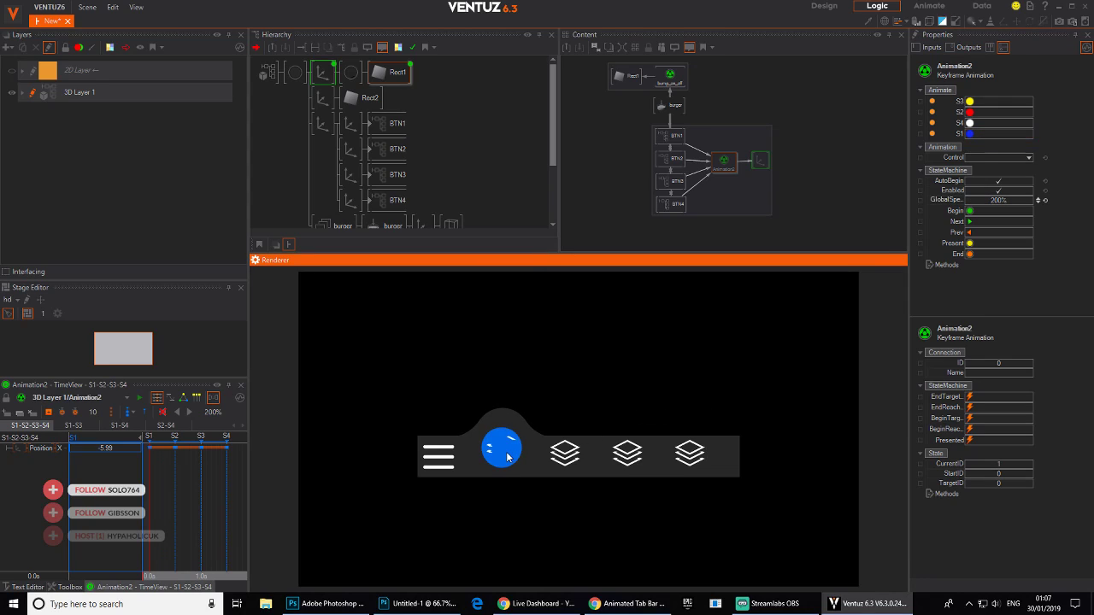
pyautogui.click(559, 456)
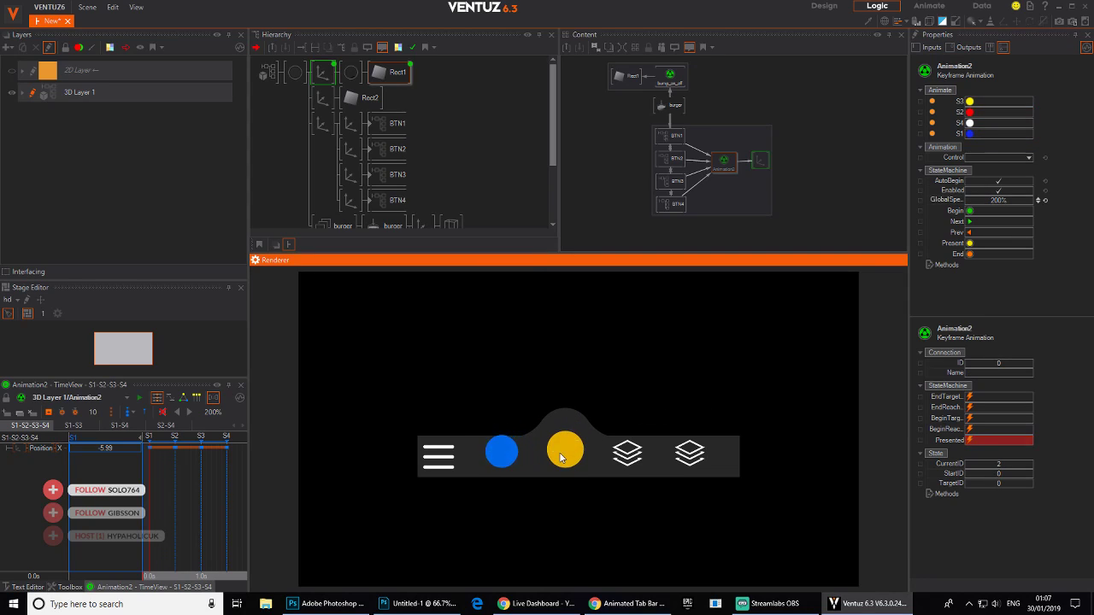
pyautogui.click(500, 462)
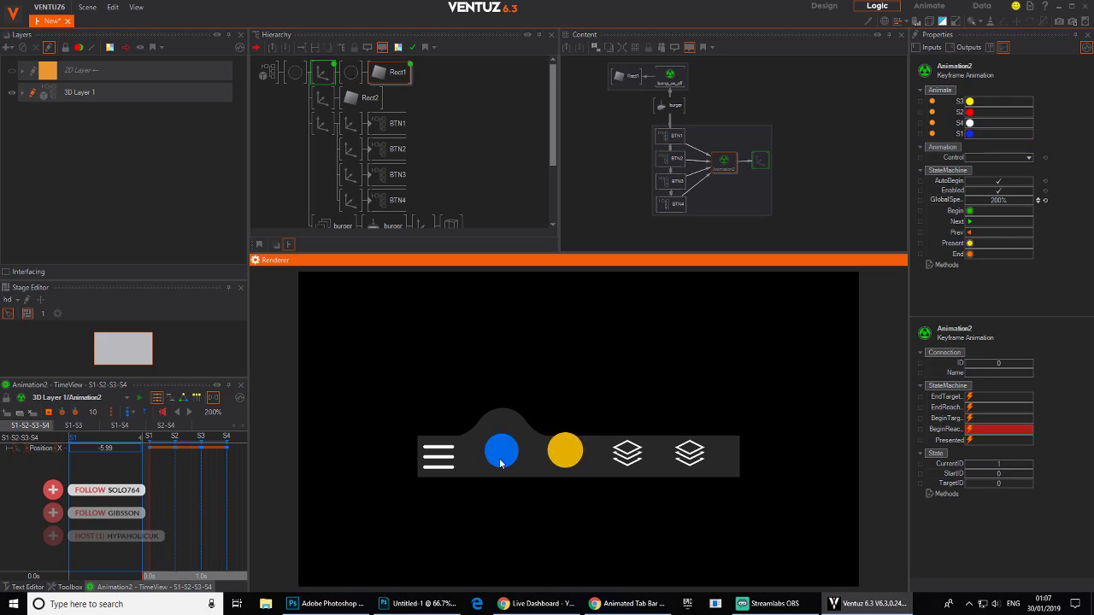
pyautogui.click(559, 455)
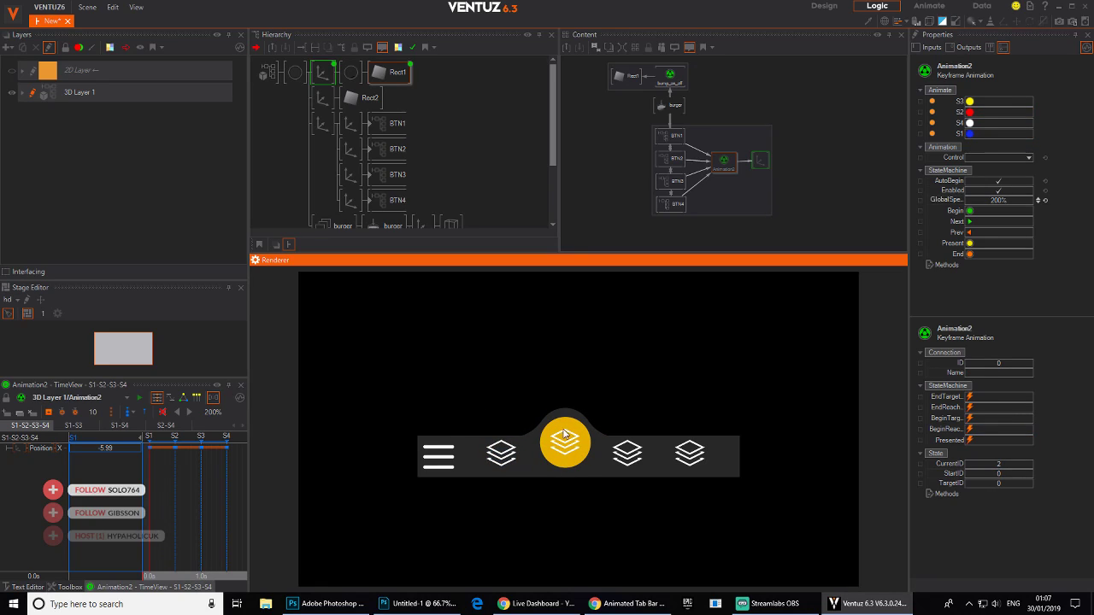
# - Inspect BTN1's Animation1 by scrubbing its timeline to keyframe S2, then trigger the first and second icon buttons
pyautogui.doubleClick(372, 122)
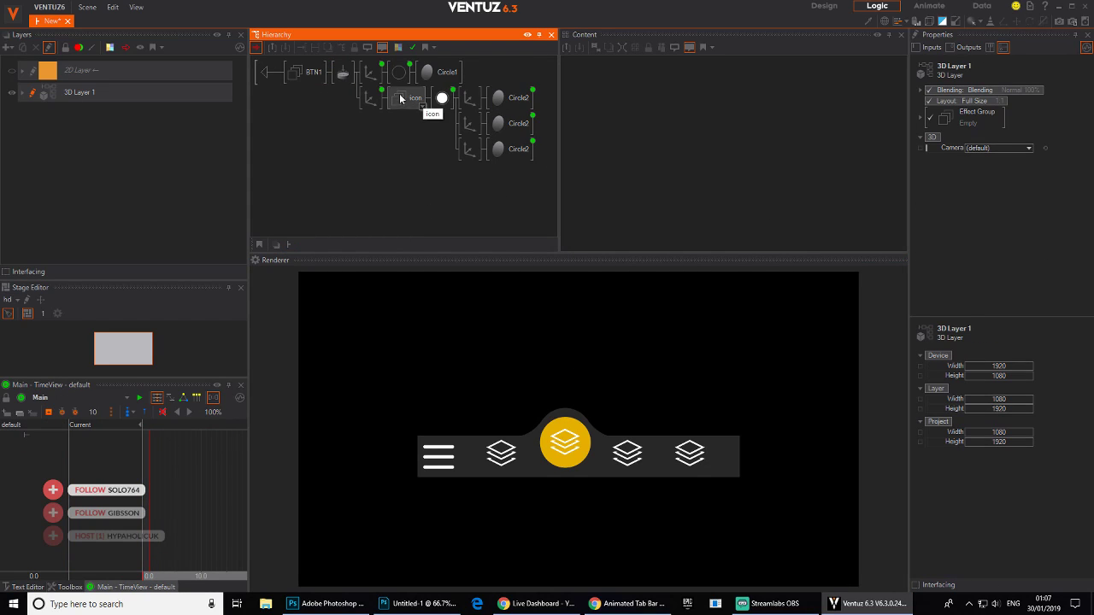
pyautogui.click(370, 97)
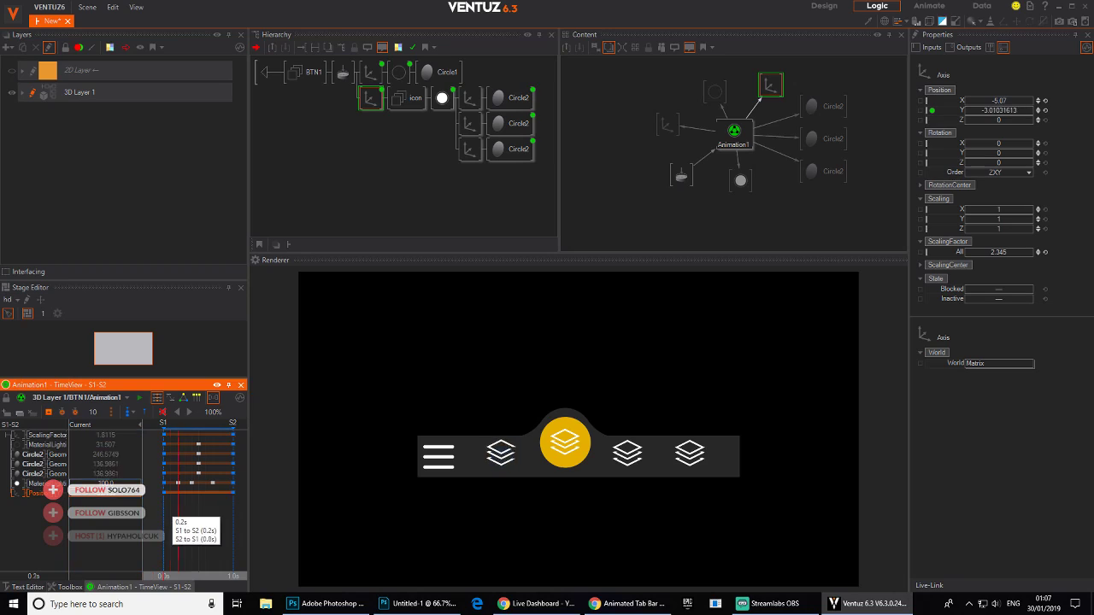
pyautogui.moveTo(176, 516); pyautogui.dragTo(234, 522)
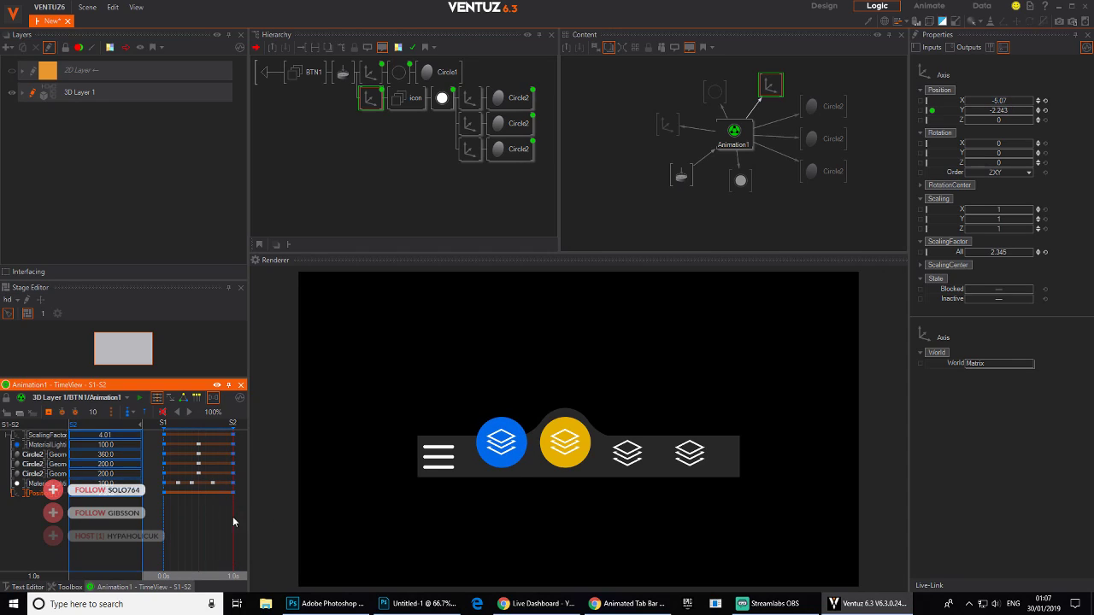
pyautogui.click(482, 449)
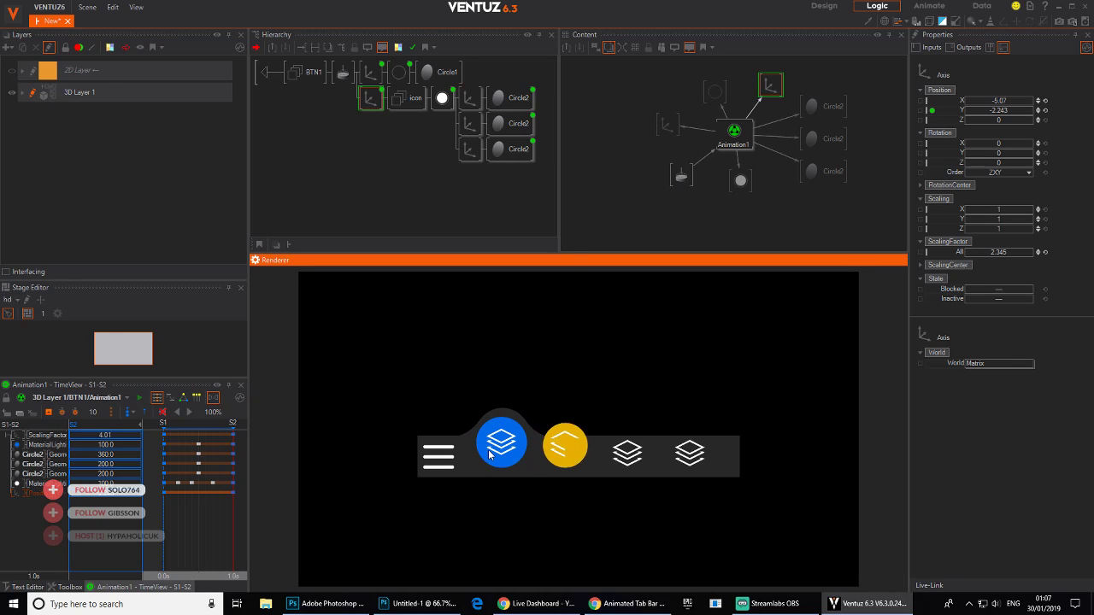
pyautogui.click(563, 457)
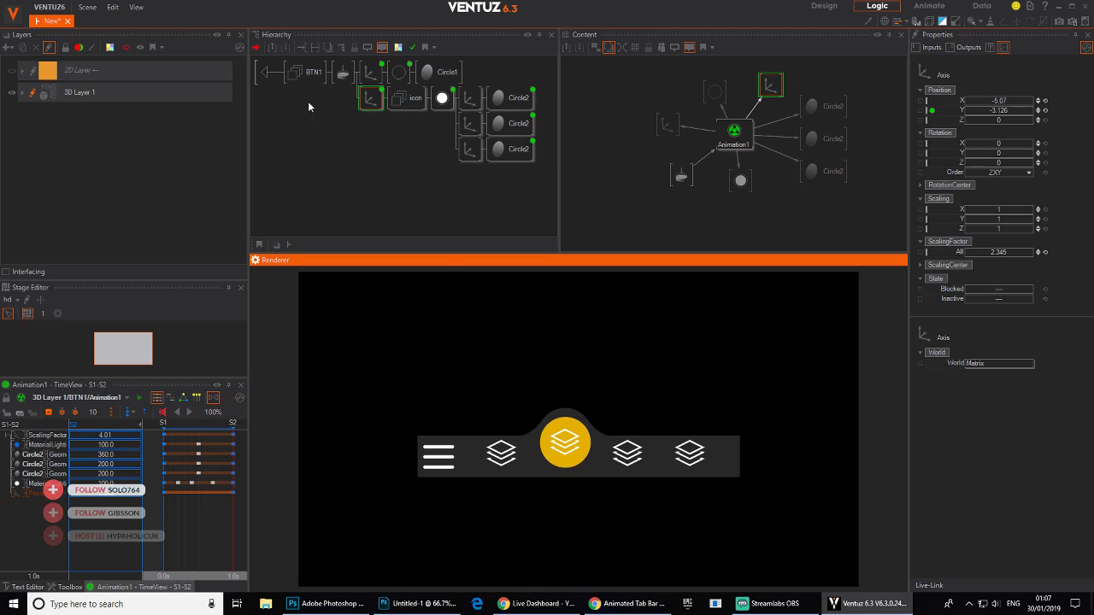
# - Return from BTN1 to the 3D layer's top level and move the burger Touch Button node clear of the button group
pyautogui.click(262, 73)
pyautogui.click(730, 132)
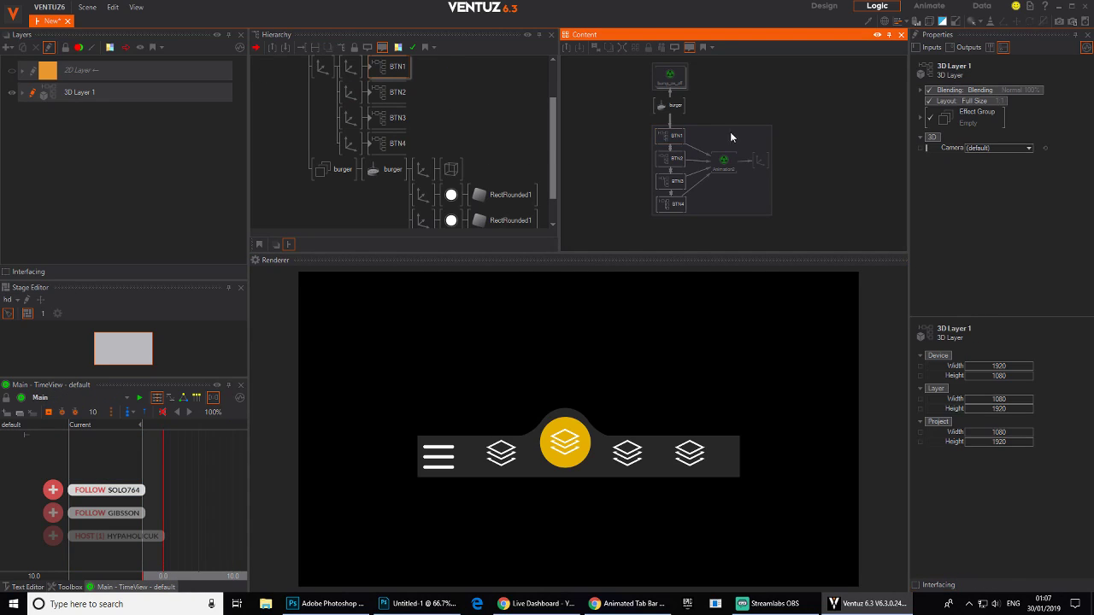
pyautogui.moveTo(684, 106); pyautogui.dragTo(583, 160)
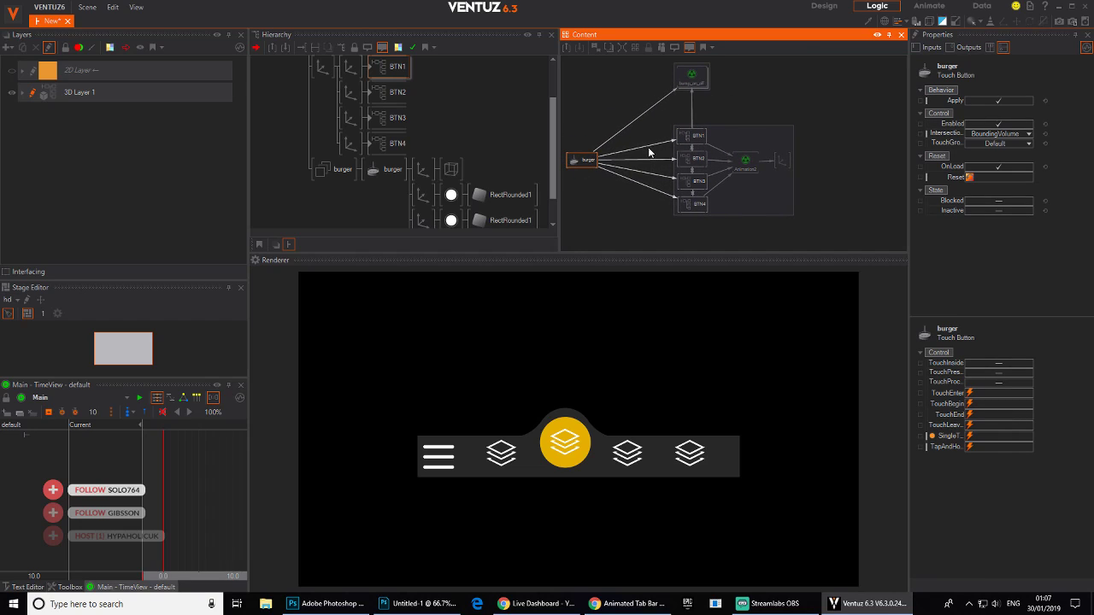
# - Insert an Event node into each connection between the burger Touch Button and BTN1, BTN2, BTN3 and BTN4
pyautogui.doubleClick(621, 238)
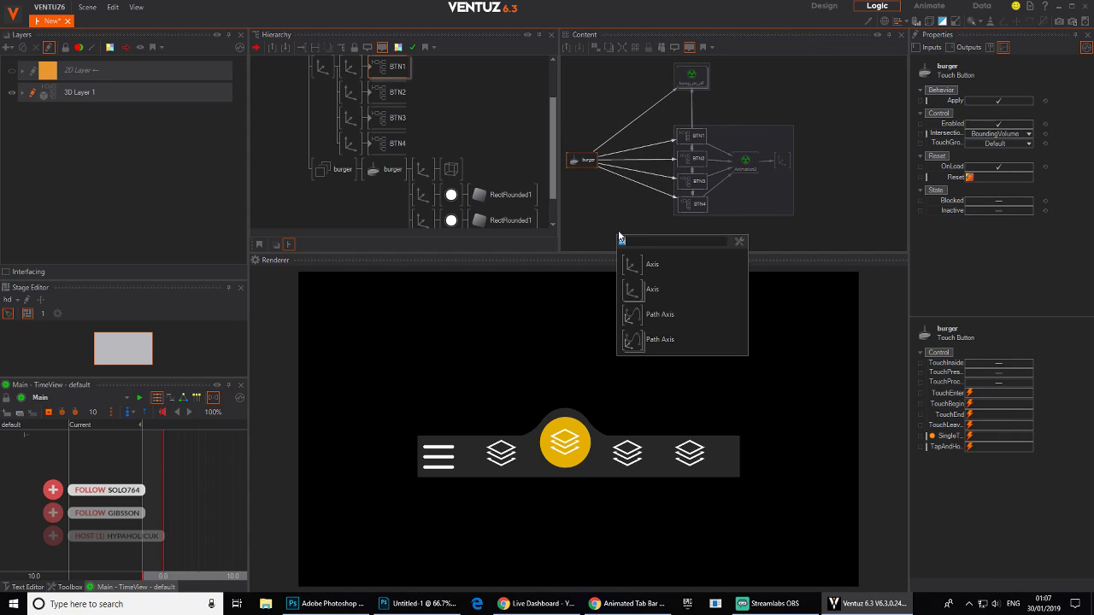
pyautogui.write('ev')
pyautogui.moveTo(631, 264); pyautogui.dragTo(639, 143)
pyautogui.press('Tab')
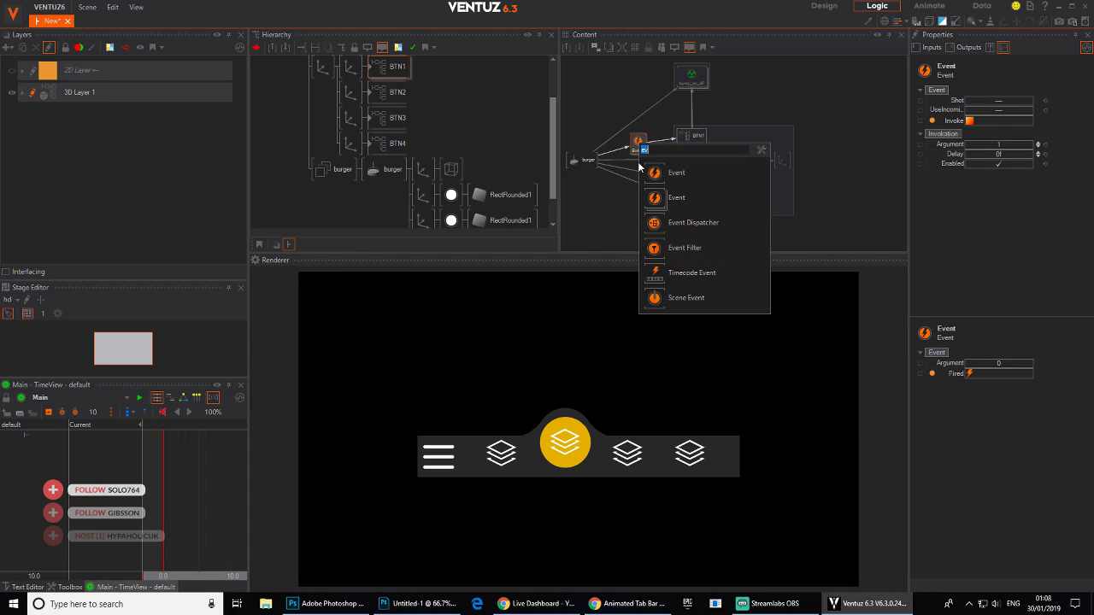
pyautogui.moveTo(657, 184)
pyautogui.mouseDown()
pyautogui.moveTo(634, 178)
pyautogui.moveTo(641, 218)
pyautogui.moveTo(640, 183)
pyautogui.mouseUp()
pyautogui.press('Tab')
pyautogui.press('Tab')
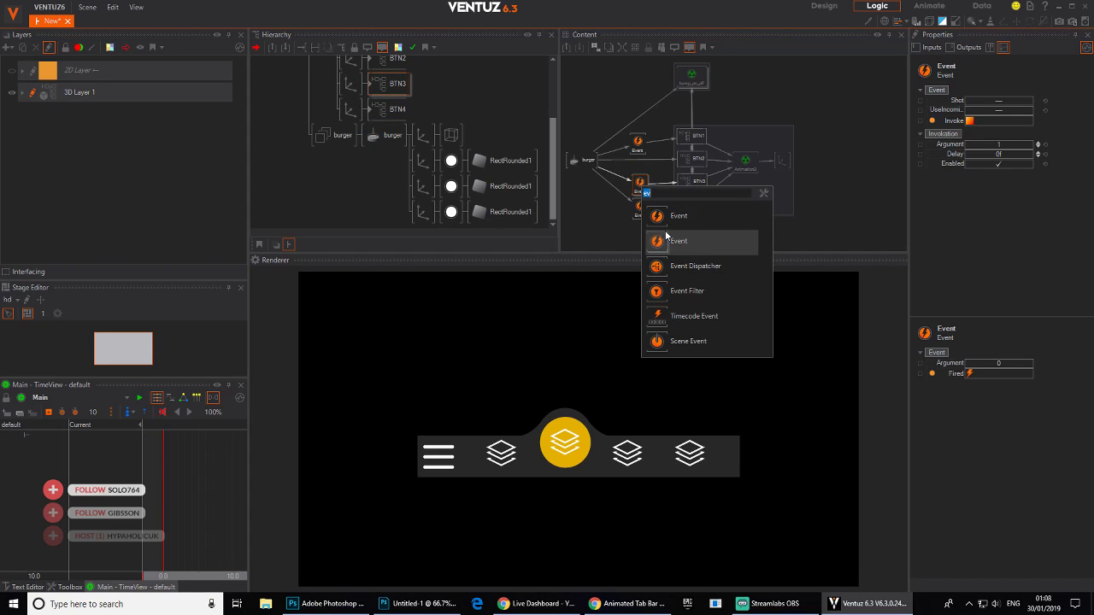
pyautogui.moveTo(654, 236); pyautogui.dragTo(641, 135)
pyautogui.press('Tab')
# - Delete the four Event nodes between the burger Touch Button and the four button containers
pyautogui.keyDown('ctrl'); pyautogui.click(640, 158); pyautogui.keyUp('ctrl')
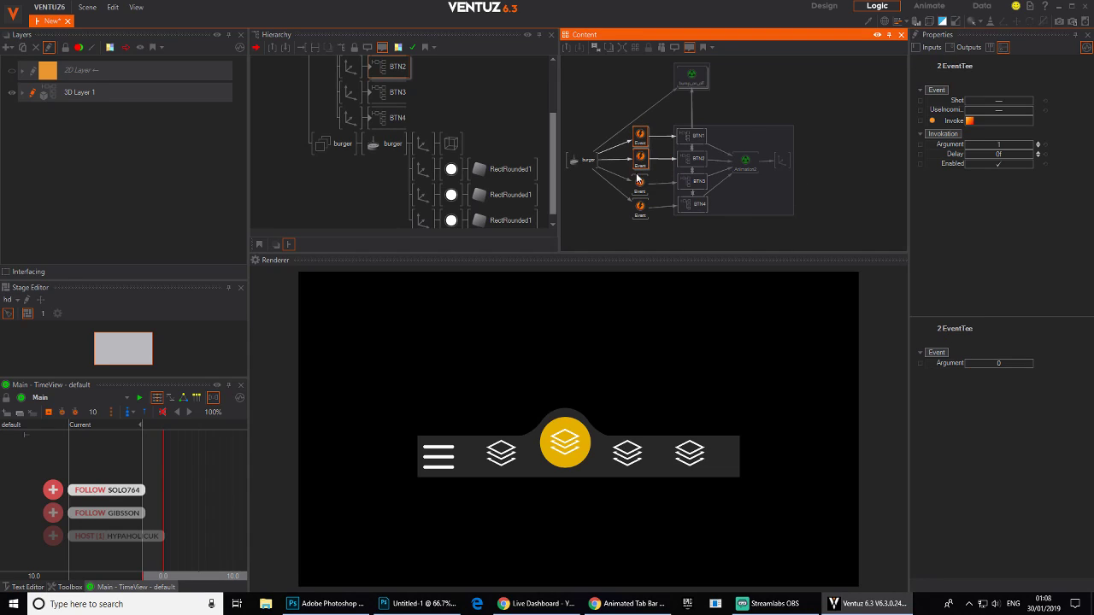
pyautogui.keyDown('ctrl'); pyautogui.click(640, 182); pyautogui.keyUp('ctrl')
pyautogui.keyDown('ctrl'); pyautogui.click(640, 205); pyautogui.keyUp('ctrl')
pyautogui.click(641, 138)
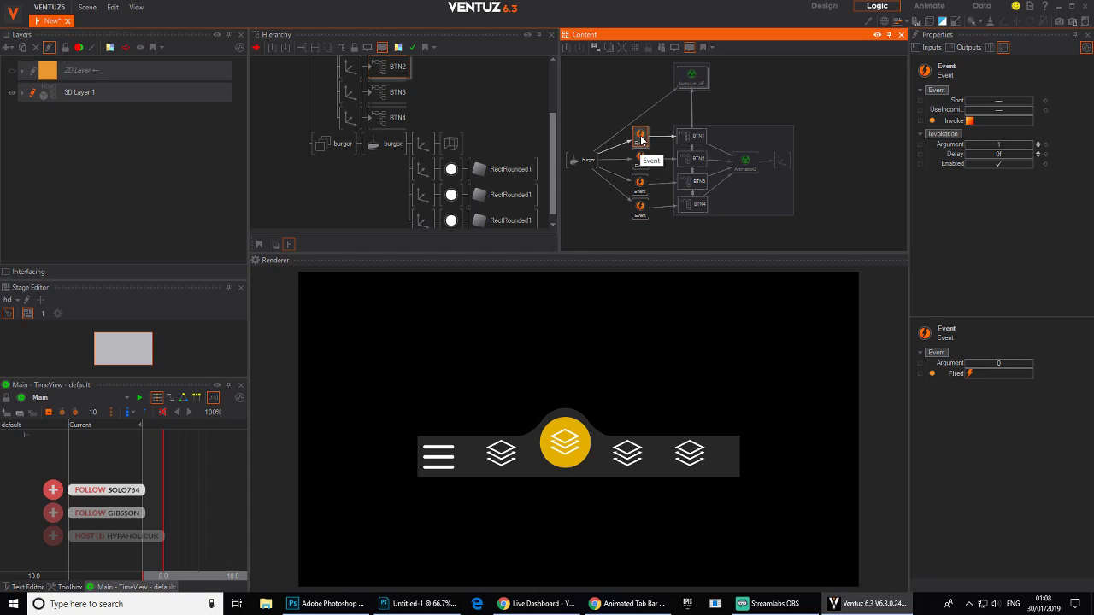
pyautogui.click(641, 148)
pyautogui.click(643, 142)
pyautogui.keyDown('ctrl'); pyautogui.click(641, 144); pyautogui.keyUp('ctrl')
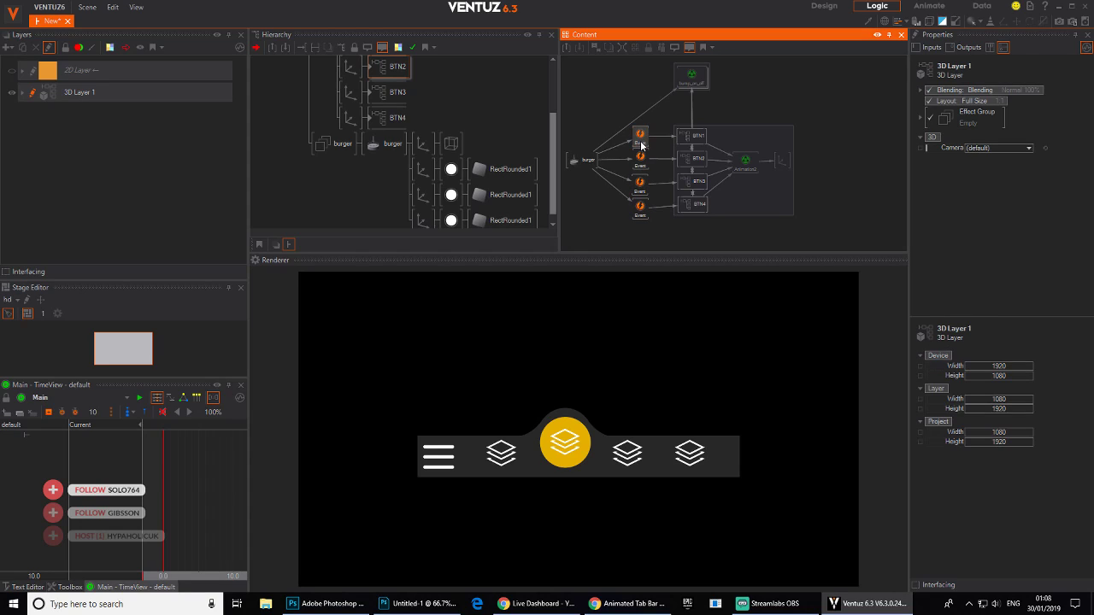
pyautogui.keyDown('ctrl'); pyautogui.click(642, 144); pyautogui.keyUp('ctrl')
pyautogui.keyDown('ctrl'); pyautogui.click(641, 164); pyautogui.keyUp('ctrl')
pyautogui.keyDown('ctrl'); pyautogui.click(641, 184); pyautogui.keyUp('ctrl')
pyautogui.keyDown('ctrl'); pyautogui.click(639, 208); pyautogui.keyUp('ctrl')
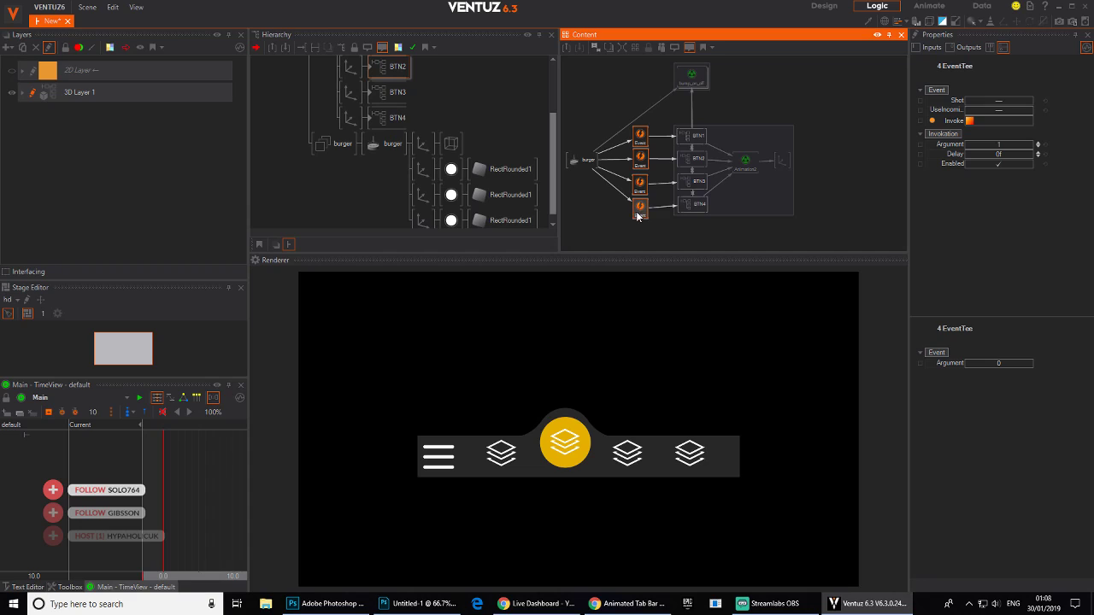
pyautogui.press('Delete')
# - Tidy the node layout by raising the burger Touch Button and moving Animation2 and its Axis node closer to the buttons
pyautogui.moveTo(598, 162); pyautogui.dragTo(598, 133)
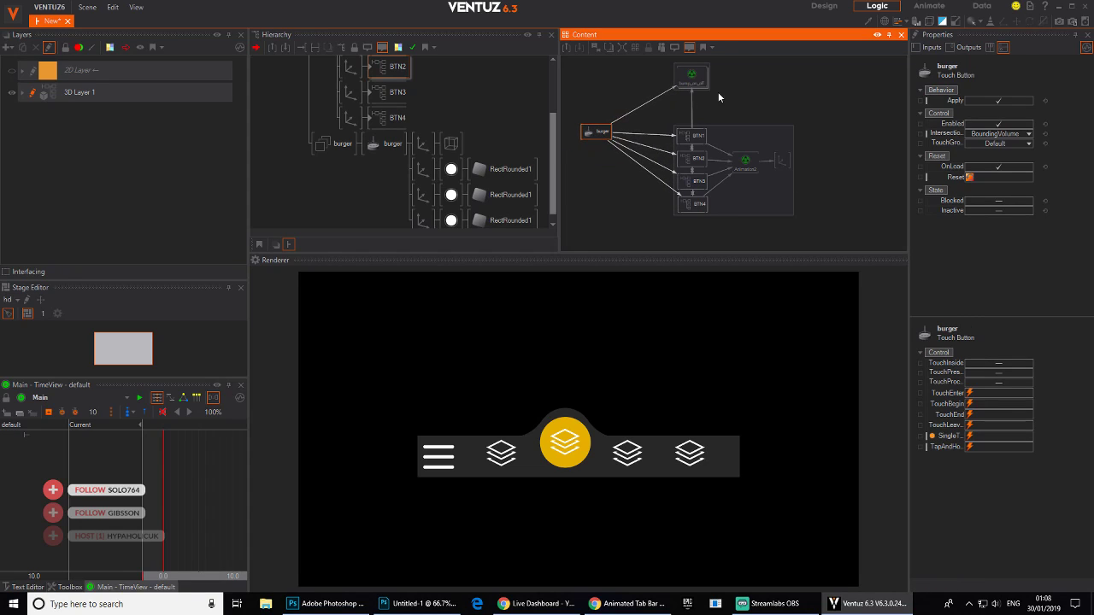
pyautogui.click(742, 164)
pyautogui.moveTo(743, 166); pyautogui.dragTo(733, 161)
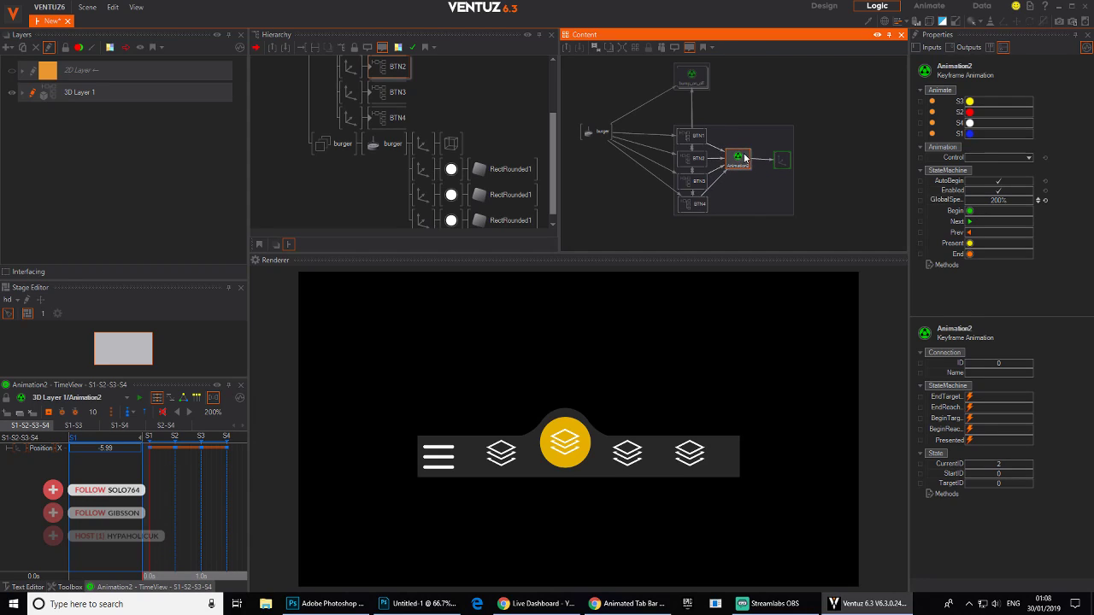
pyautogui.click(778, 162)
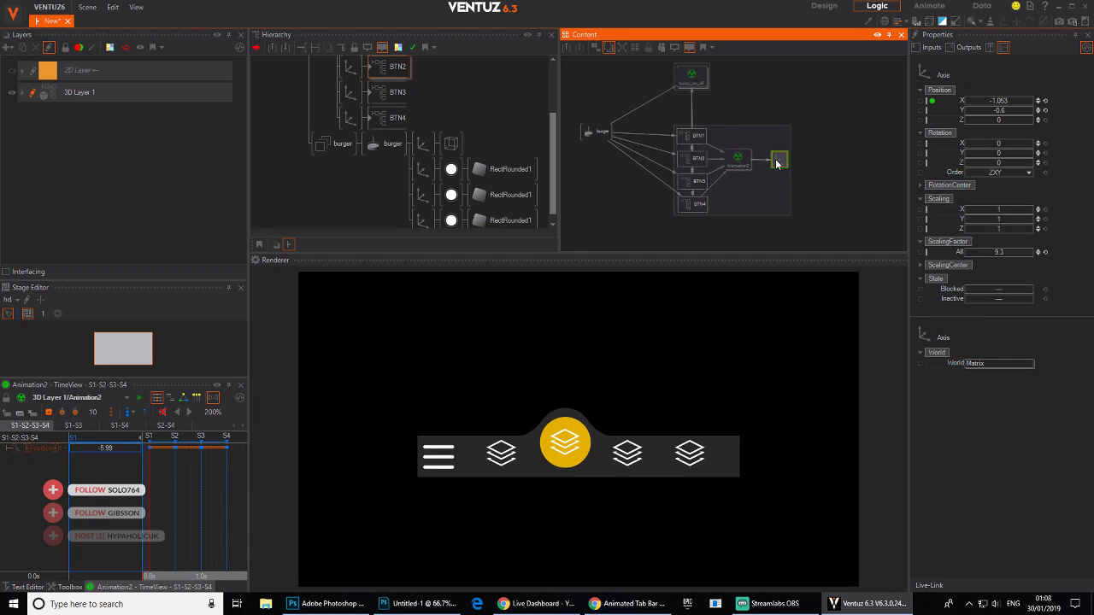
# - Test the sped-up tab bar by triggering all four icon buttons in order and the second one again
pyautogui.click(498, 468)
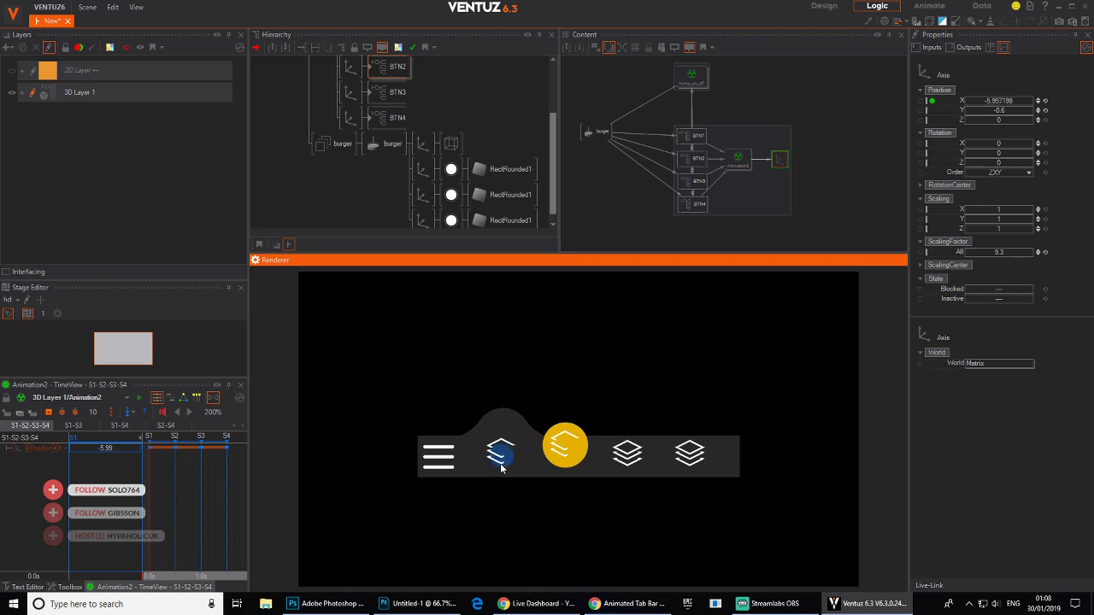
pyautogui.click(560, 450)
pyautogui.click(631, 458)
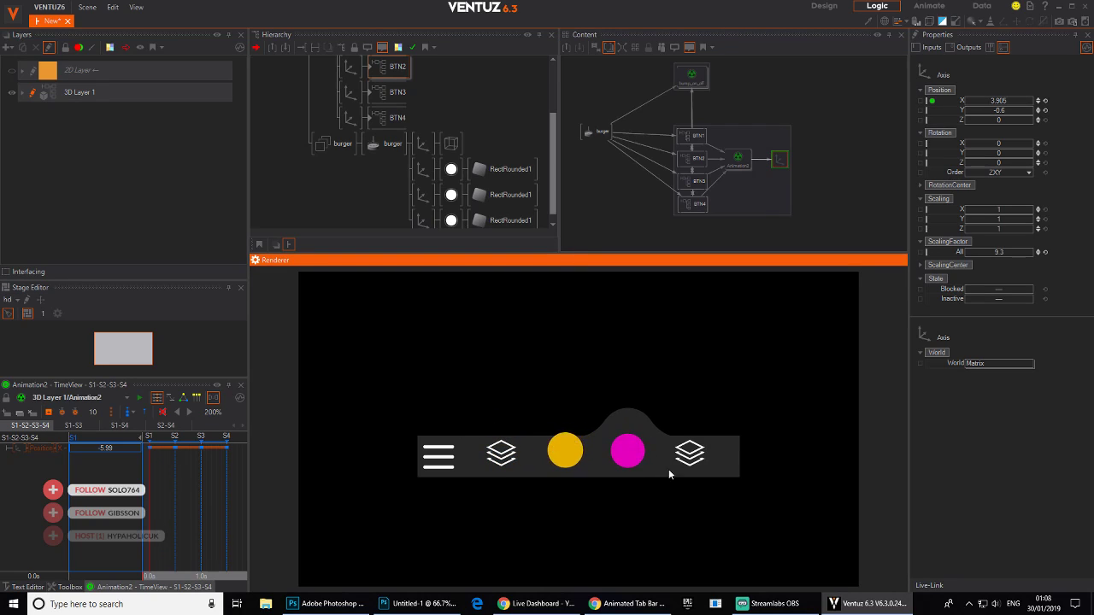
pyautogui.click(670, 468)
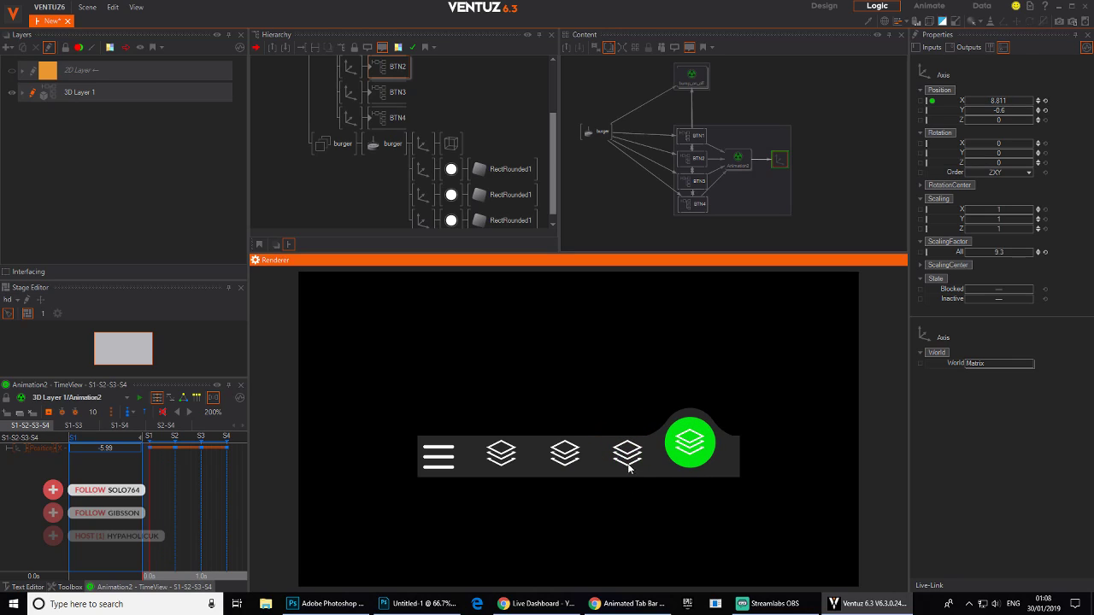
pyautogui.click(565, 457)
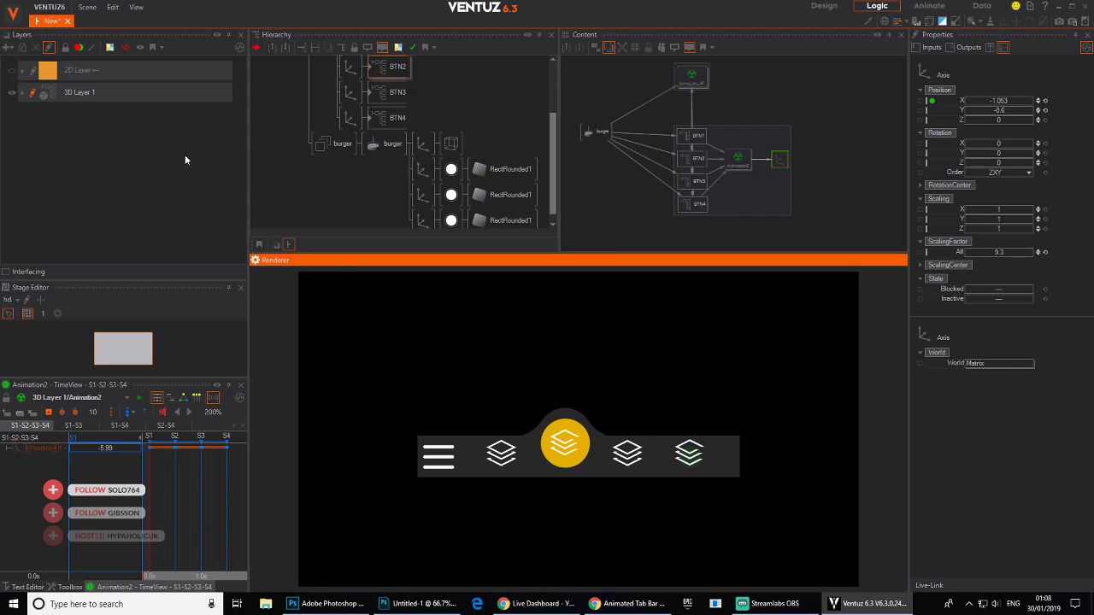
# - Make the orange 2D layer visible and test the tab bar against it with the four icon buttons in order and the third again
pyautogui.click(10, 71)
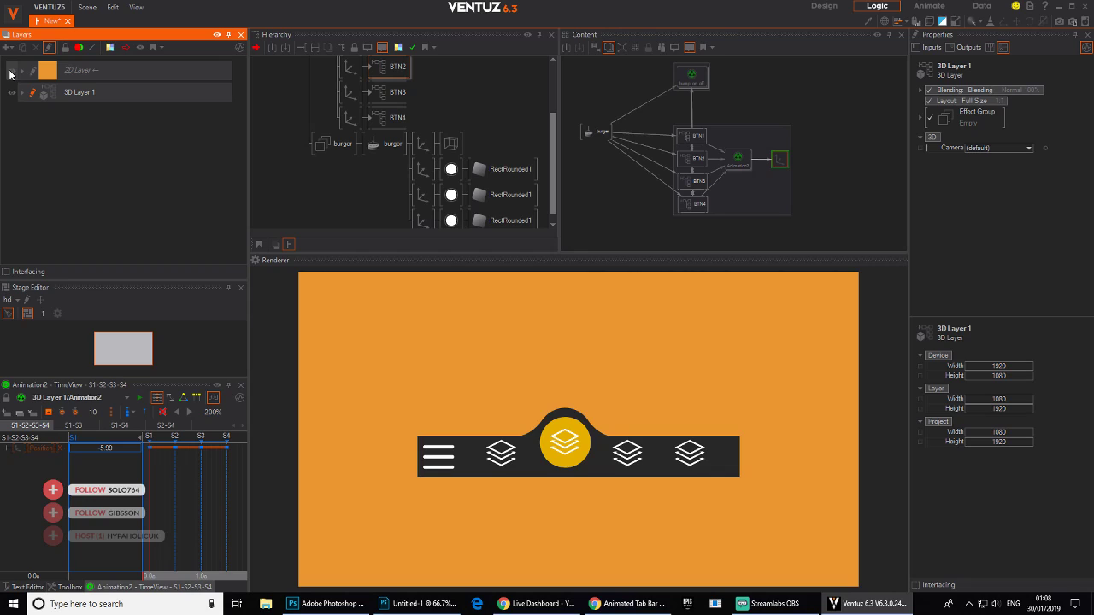
pyautogui.click(504, 454)
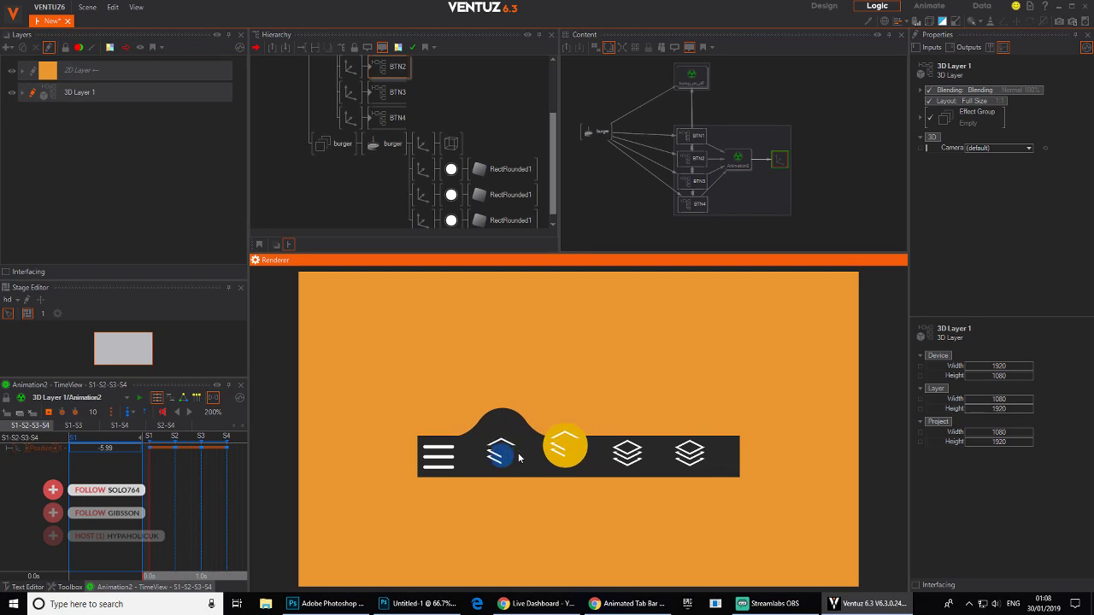
pyautogui.click(568, 457)
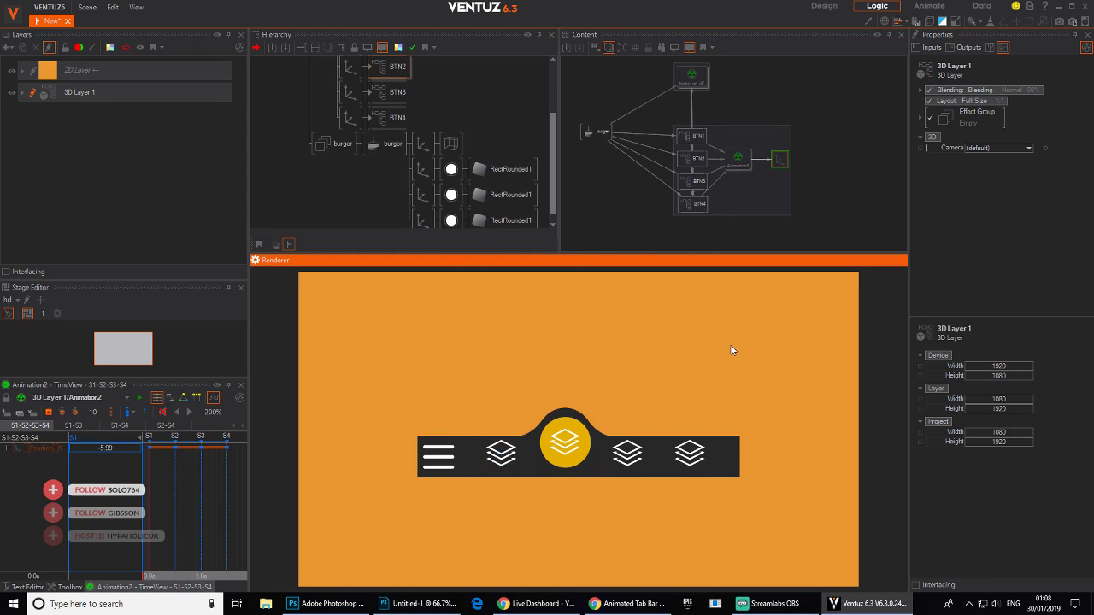
pyautogui.click(636, 462)
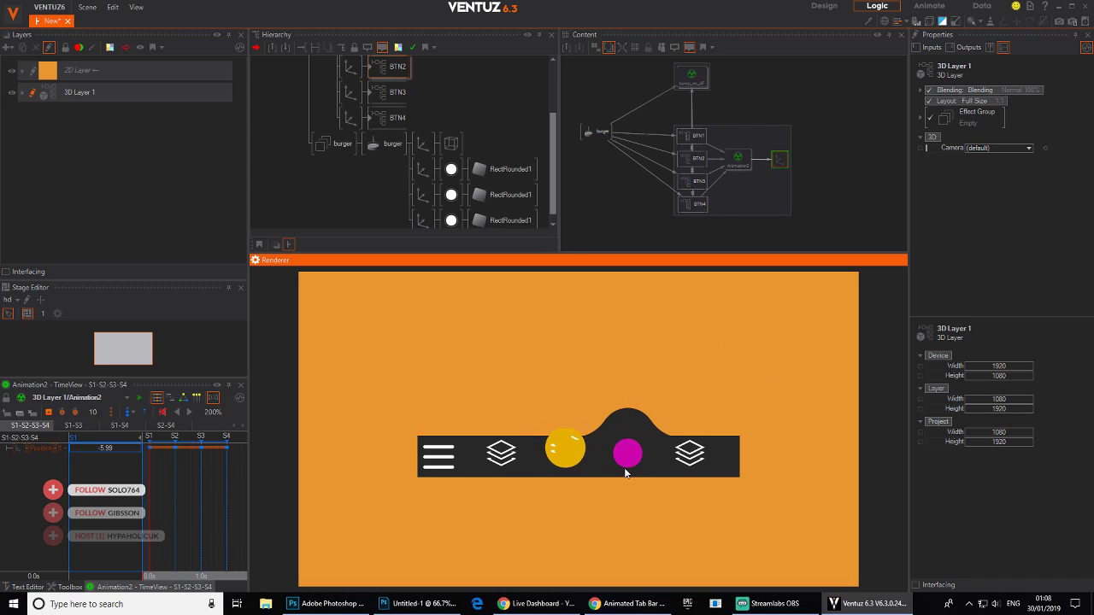
pyautogui.click(691, 461)
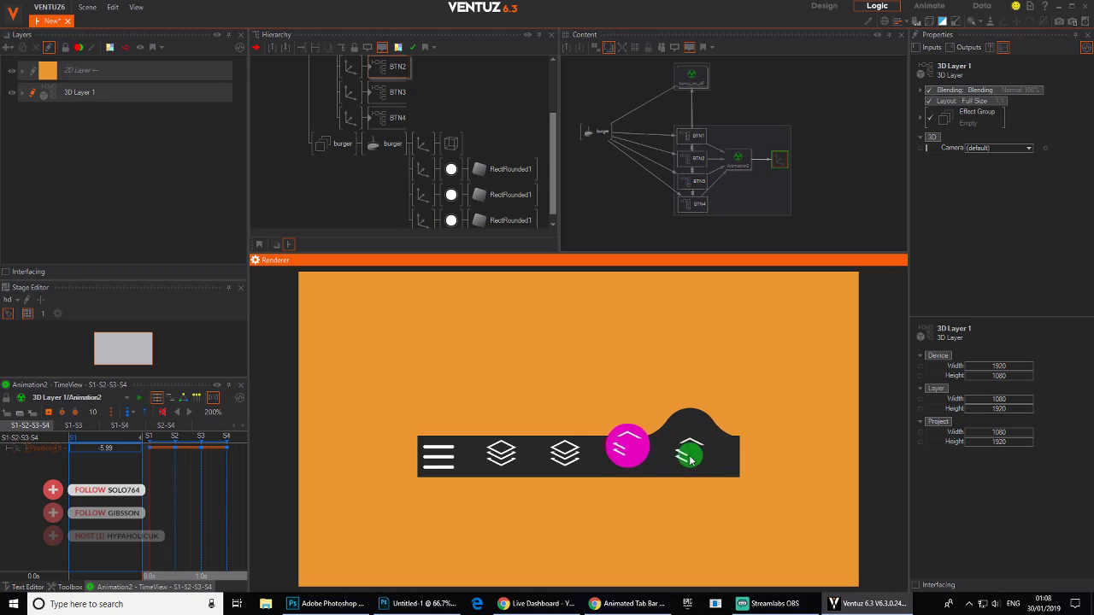
pyautogui.click(639, 456)
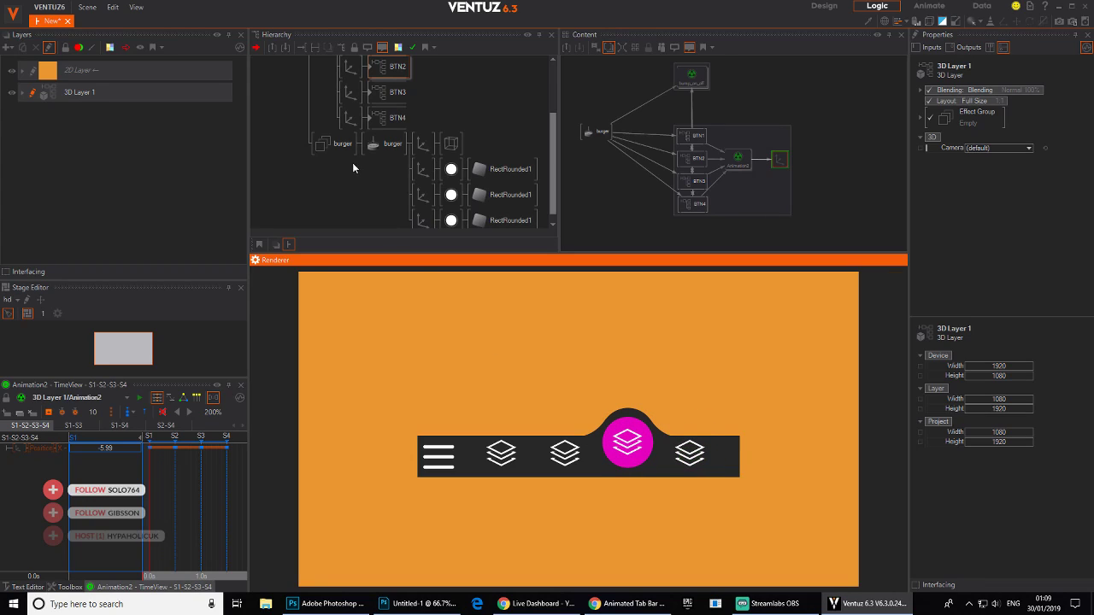
# - Open the BTN1 container and check its Touch Button's bounding box in the render while triggering the first icon button
pyautogui.scroll(3, 363, 141)
pyautogui.doubleClick(371, 103)
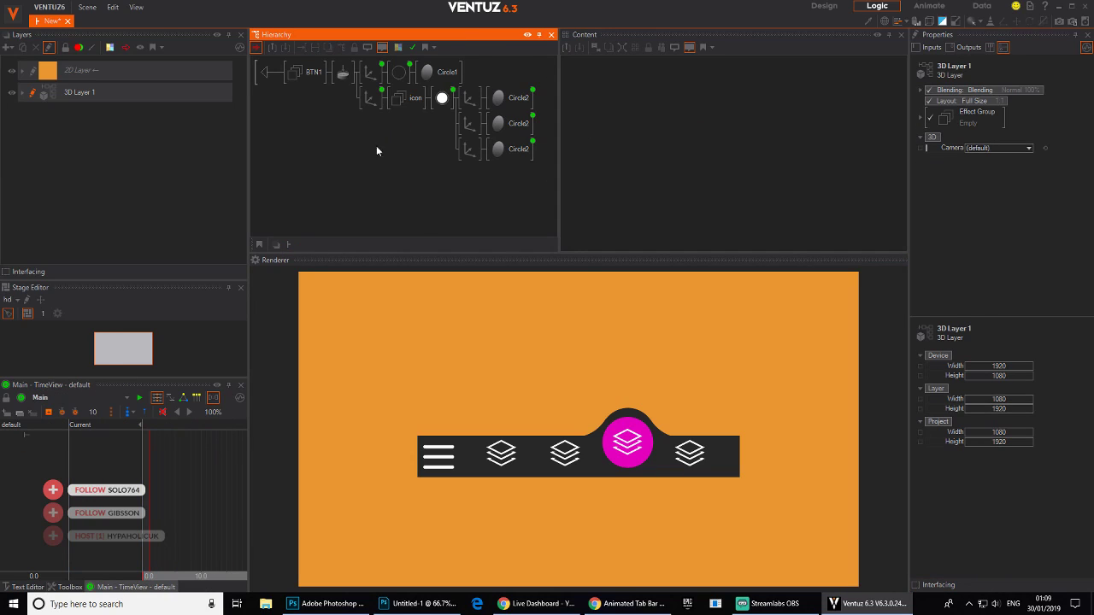
pyautogui.click(344, 69)
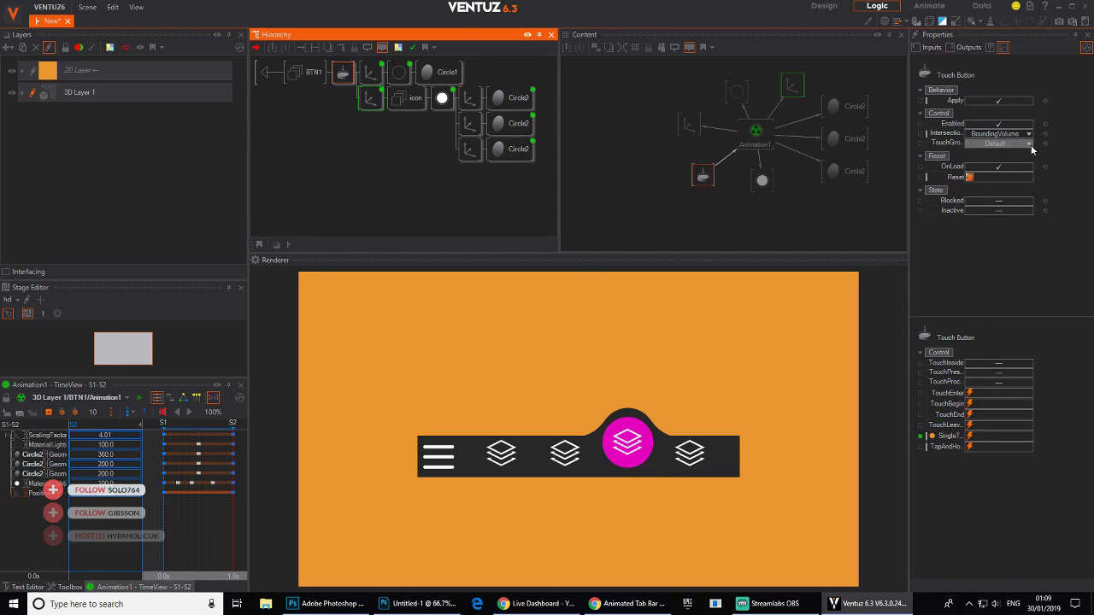
pyautogui.click(929, 21)
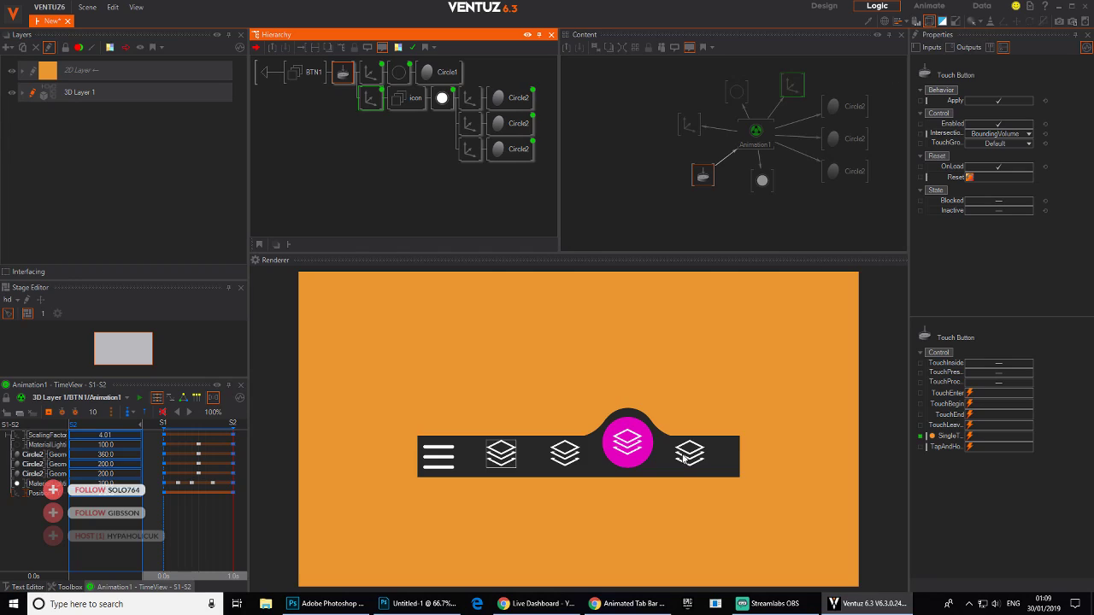
pyautogui.click(500, 454)
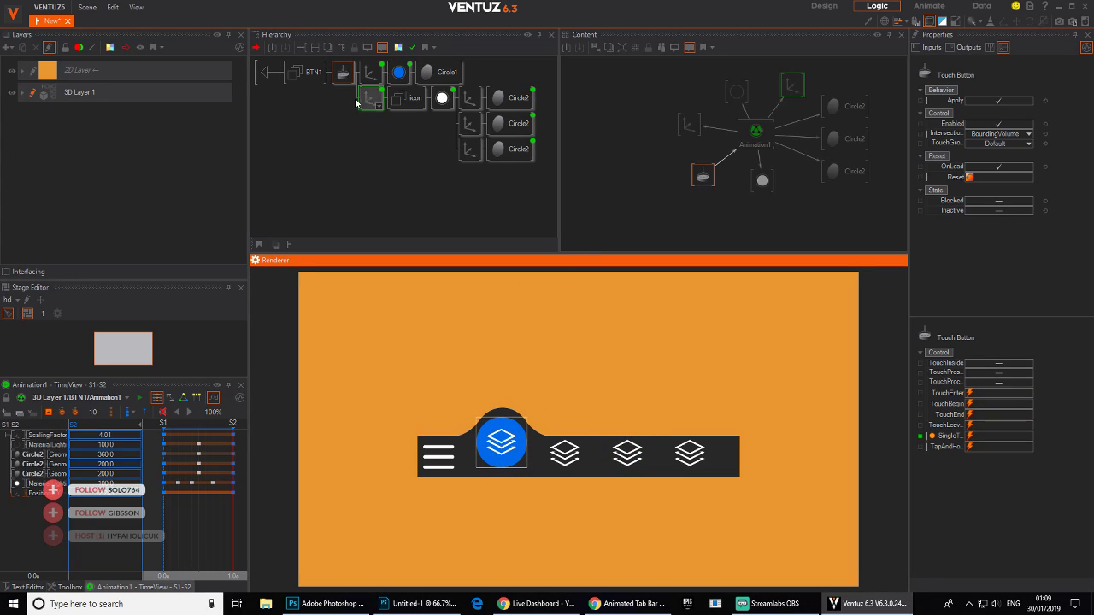
# - Add an Axis with a Volume node as a new branch under the Touch Button inside BTN1
pyautogui.click(355, 128)
pyautogui.doubleClick(361, 132)
pyautogui.write('ax')
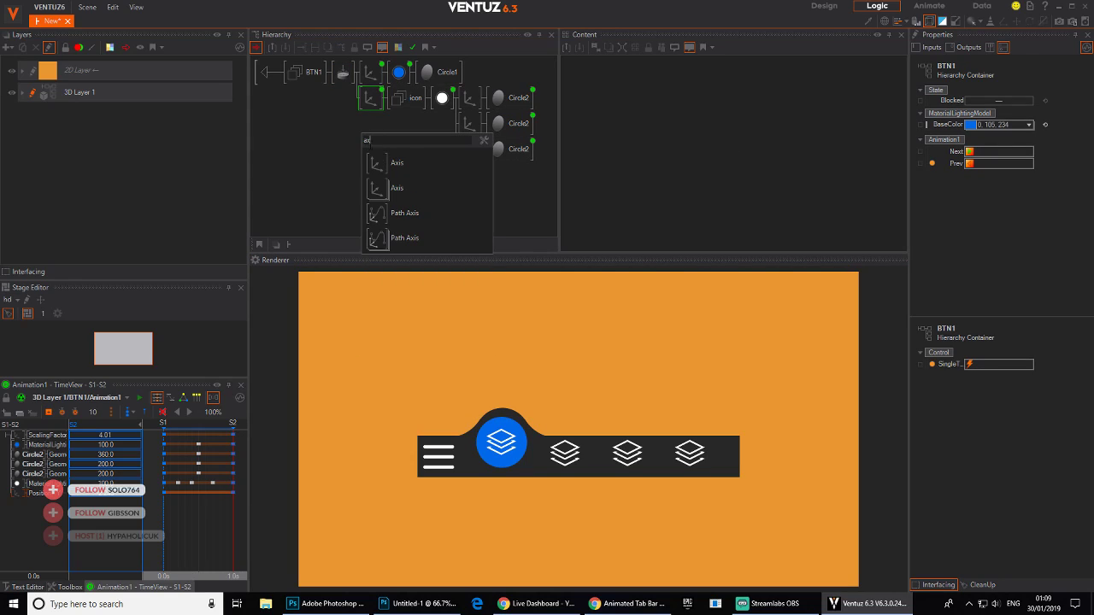
pyautogui.click(384, 162)
pyautogui.click(371, 109)
pyautogui.doubleClick(376, 139)
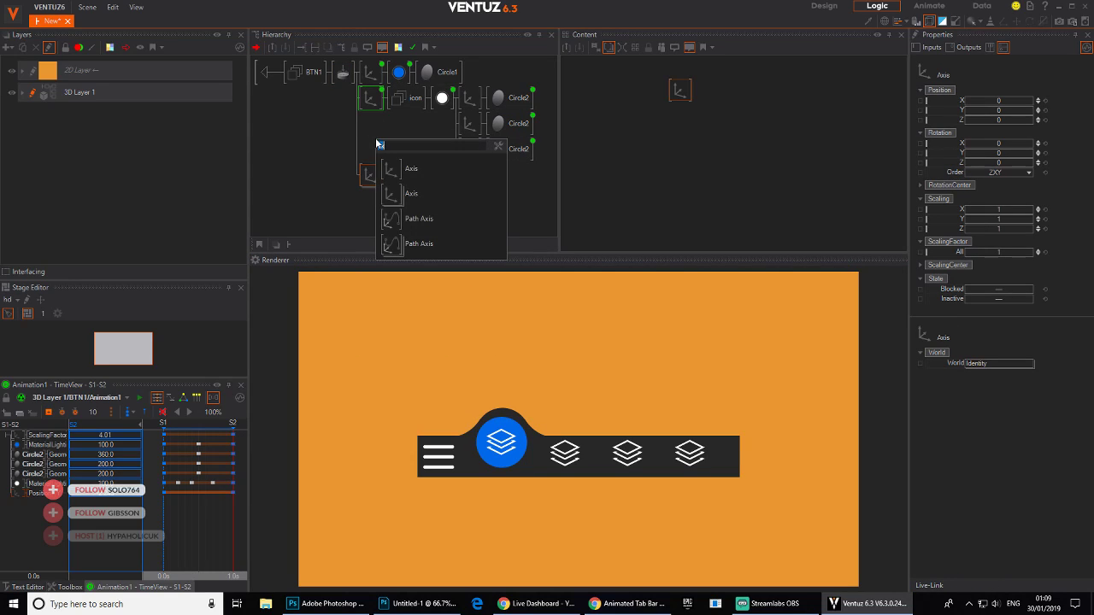
pyautogui.write('vo')
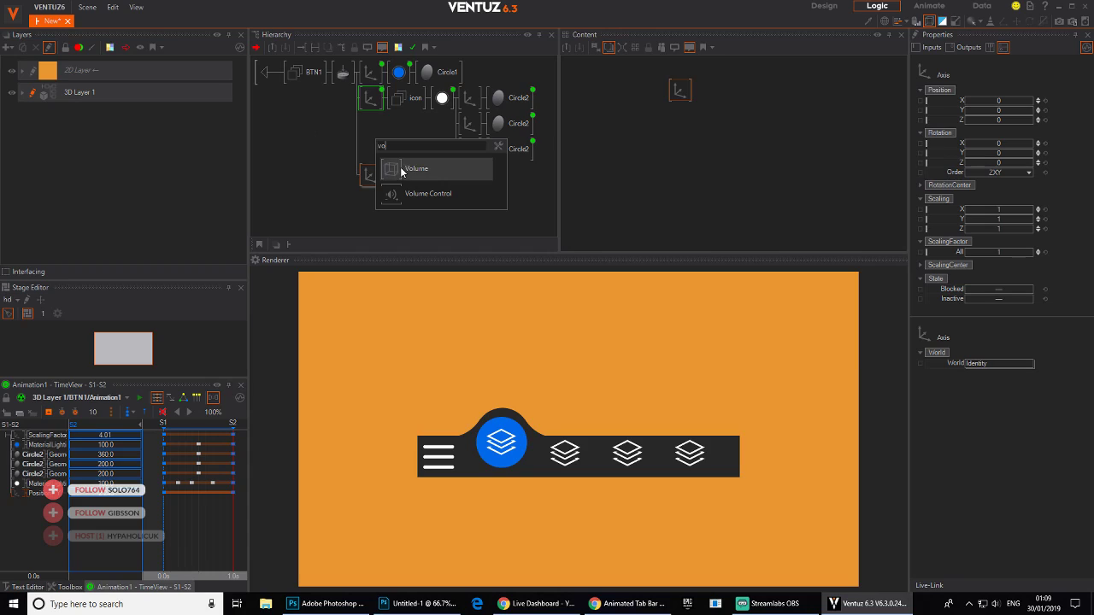
pyautogui.click(403, 169)
pyautogui.click(390, 178)
# - Fit the Volume over the first icon with its Axis at X -4.98, Y -1.1, Z scaling 0.1 and overall scaling 3.76, checking at S1
pyautogui.click(371, 175)
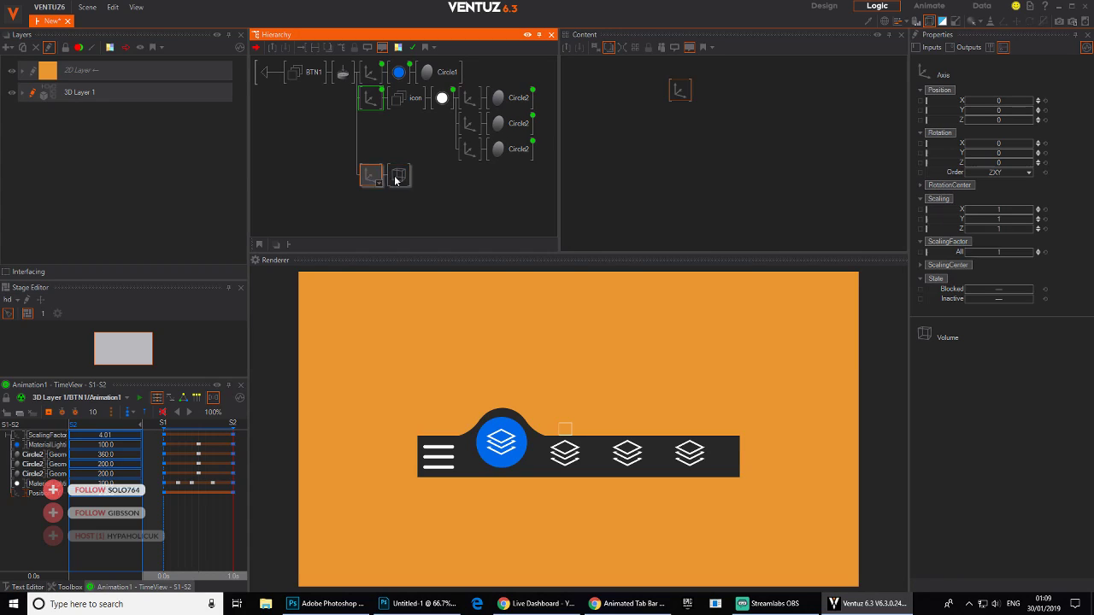
pyautogui.moveTo(971, 103); pyautogui.dragTo(999, 110)
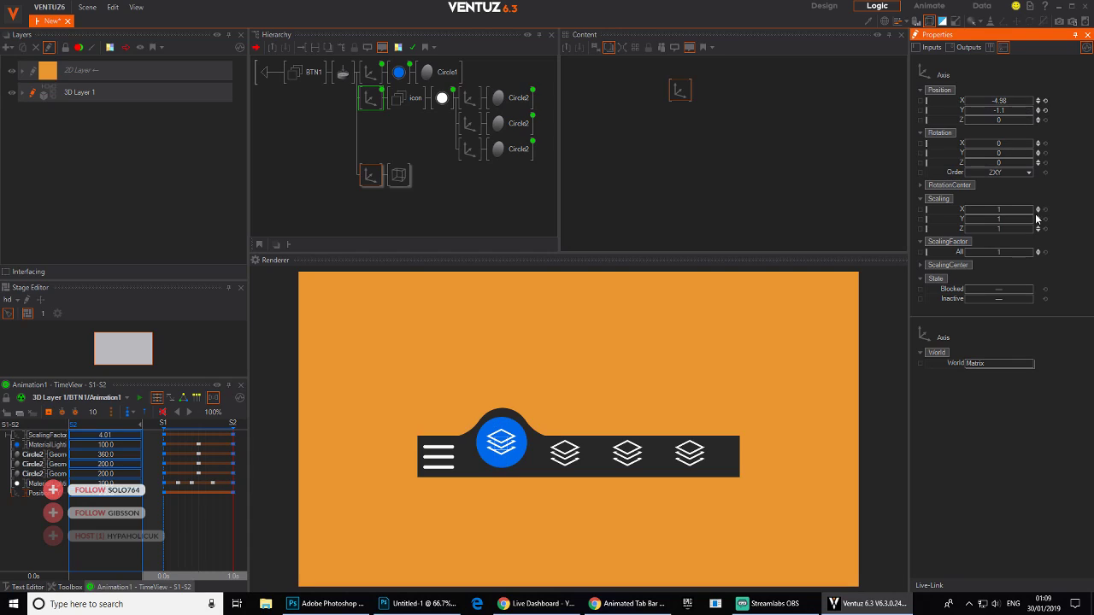
pyautogui.moveTo(1020, 252); pyautogui.dragTo(1026, 252)
pyautogui.press('Return')
pyautogui.click(163, 531)
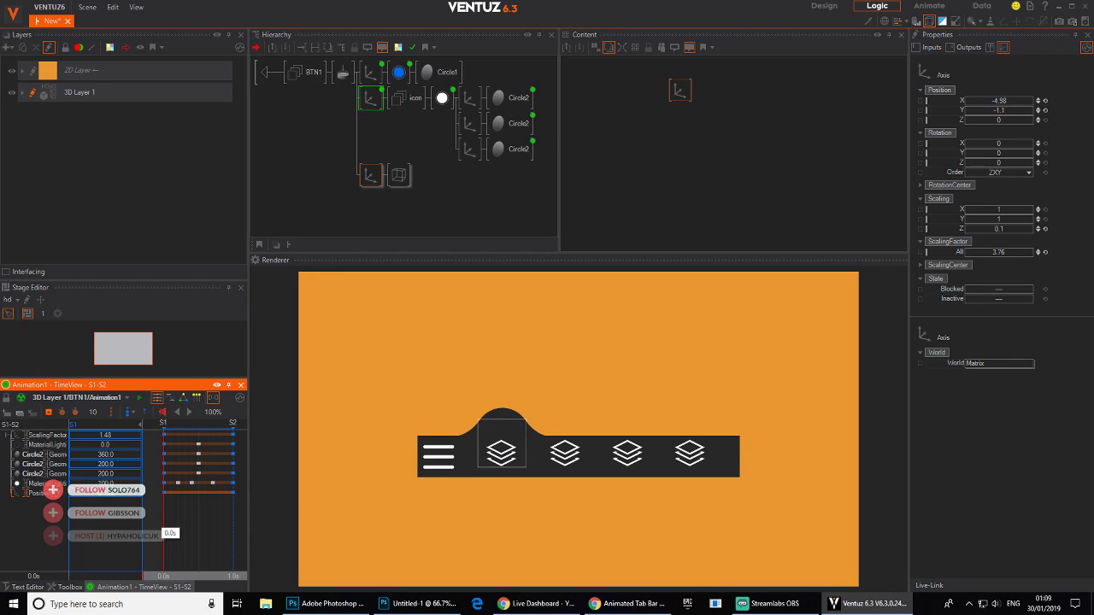
# - Leave BTN1 and check the bounding volume of each container from BTN1 to BTN4 over its icon
pyautogui.click(267, 72)
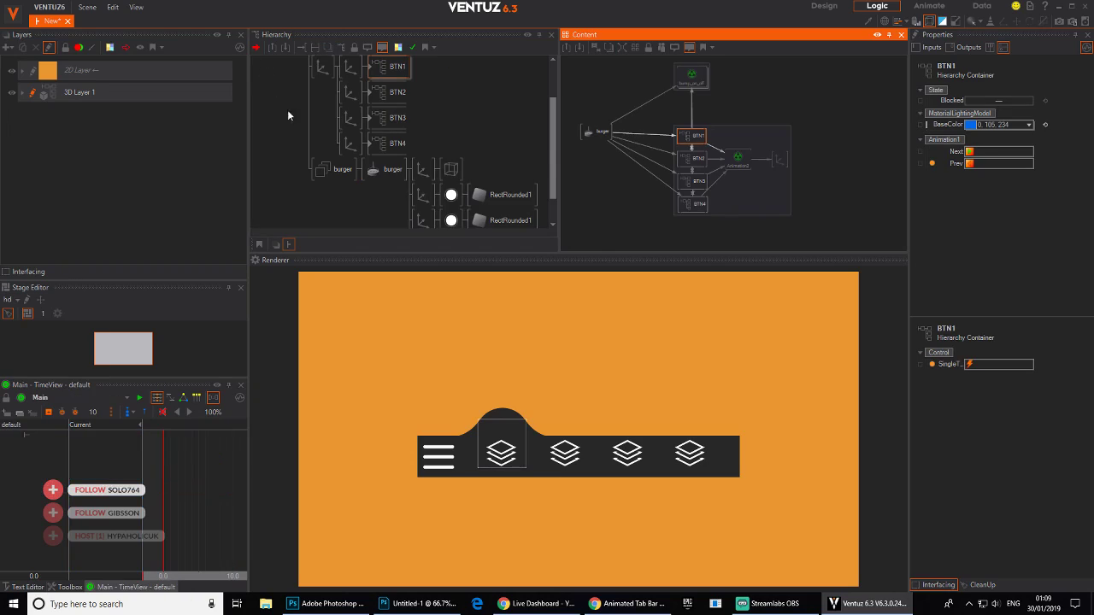
pyautogui.click(385, 76)
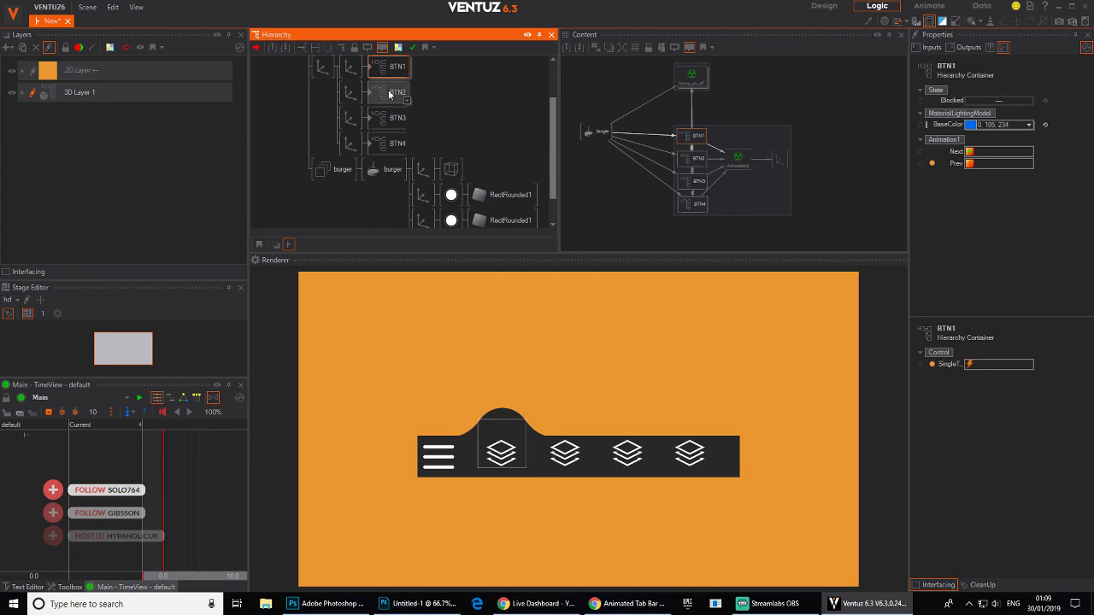
pyautogui.moveTo(385, 92); pyautogui.dragTo(386, 122)
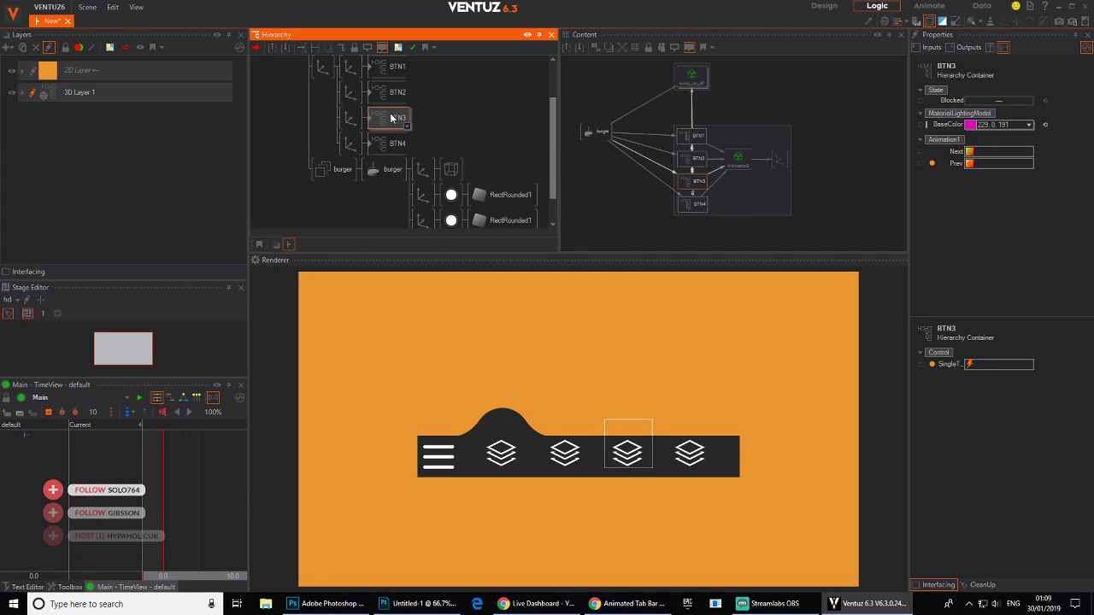
pyautogui.click(391, 143)
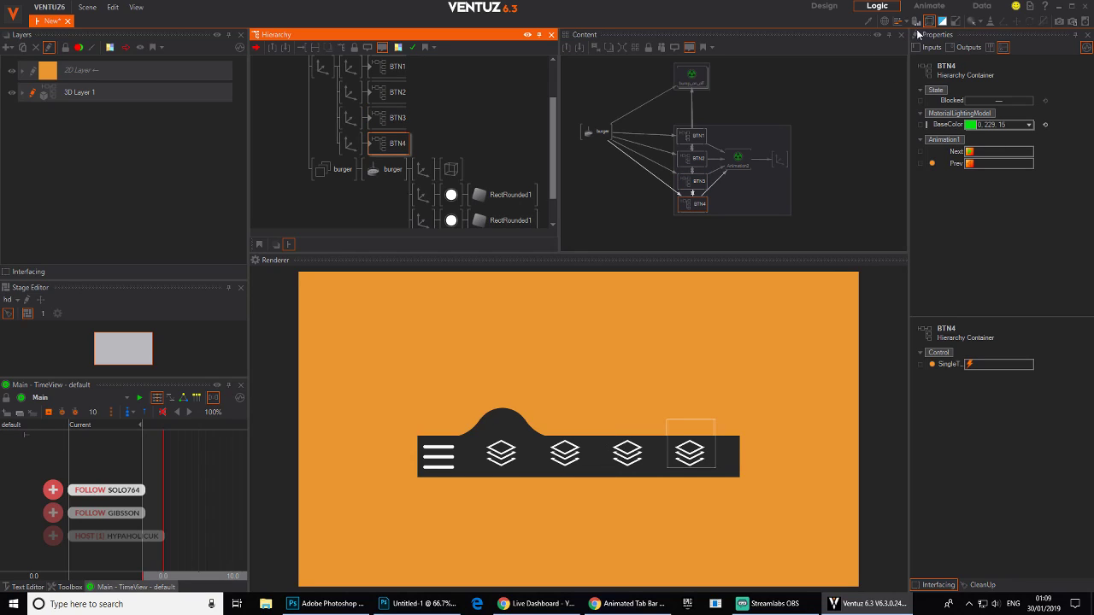
# - Test the enlarged touch areas by triggering the icon buttons forwards, back to the first and forwards to the fourth
pyautogui.click(501, 462)
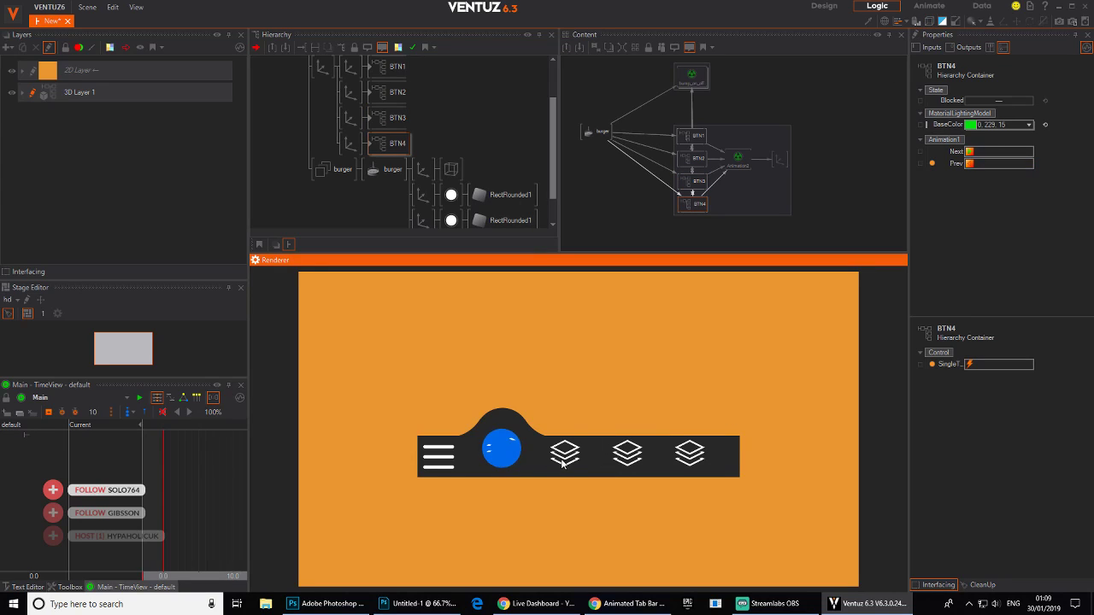
pyautogui.click(626, 460)
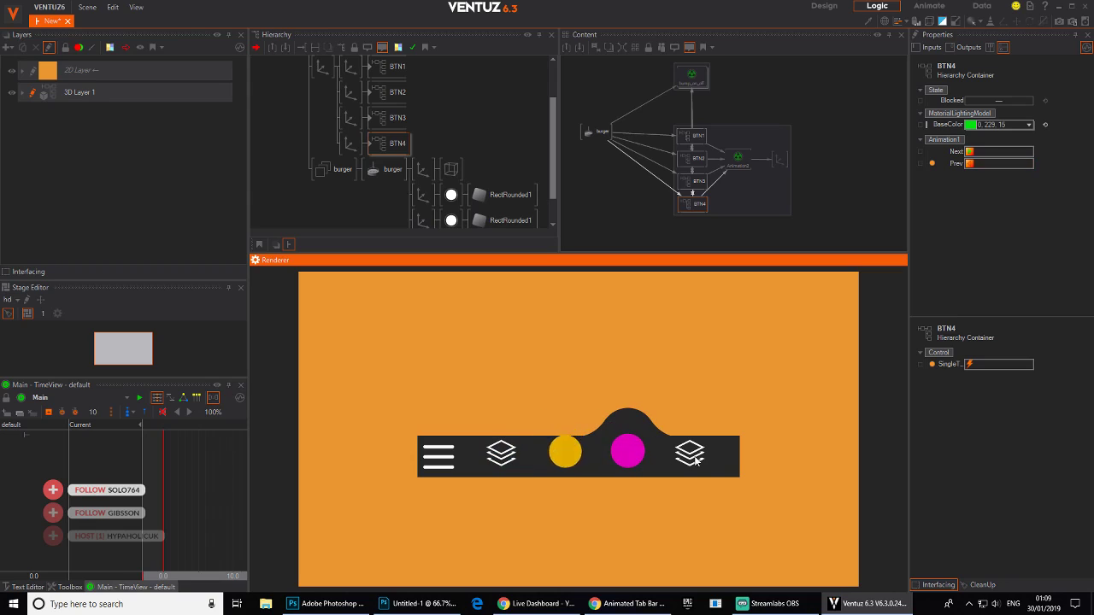
pyautogui.click(694, 460)
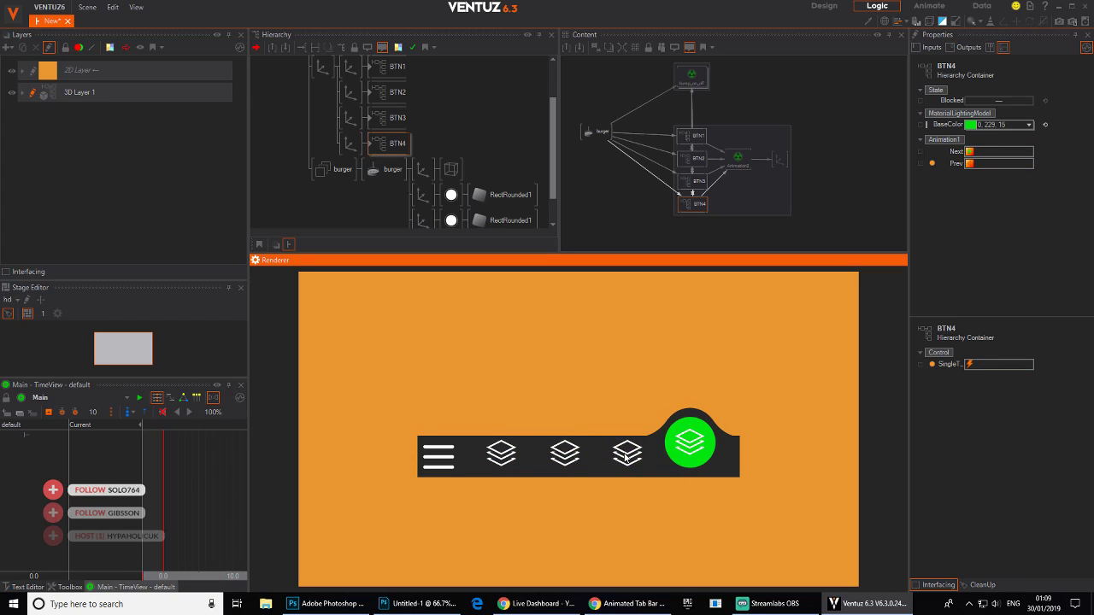
pyautogui.click(628, 455)
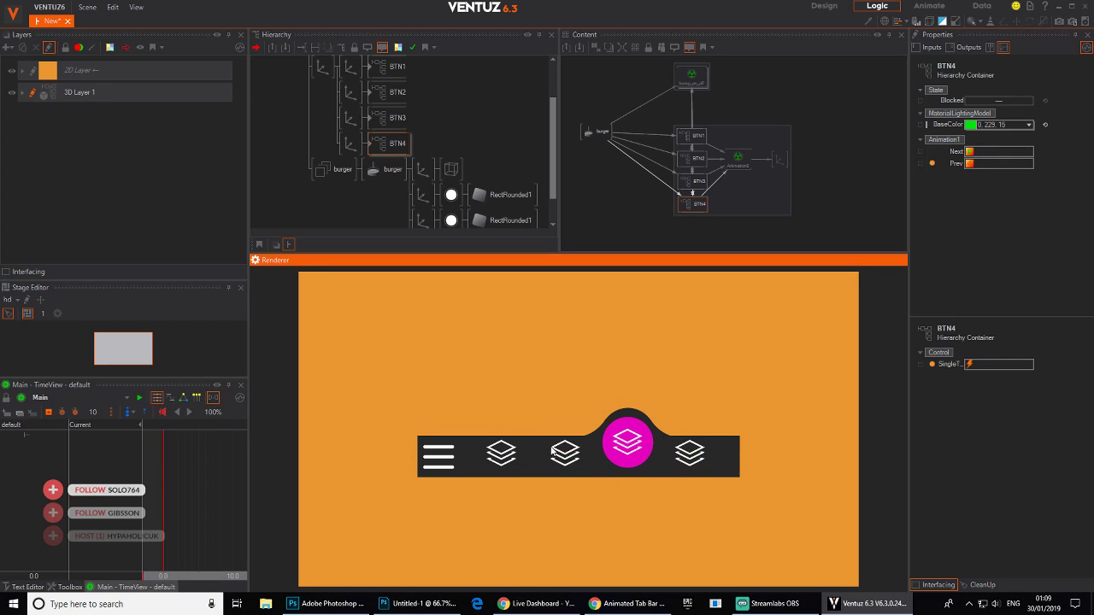
pyautogui.click(497, 450)
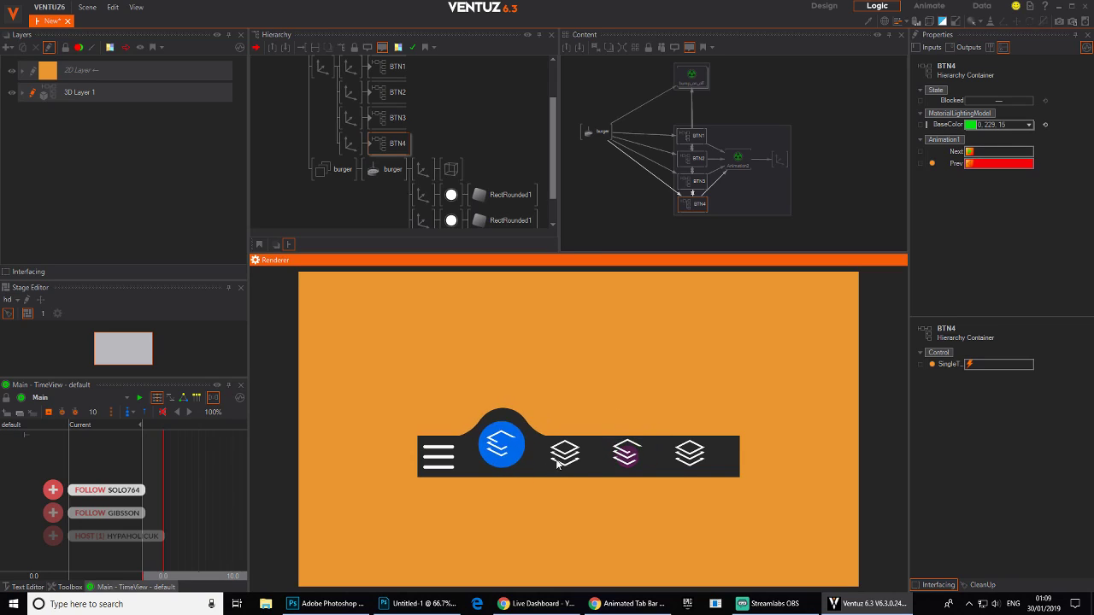
pyautogui.click(564, 453)
pyautogui.click(632, 455)
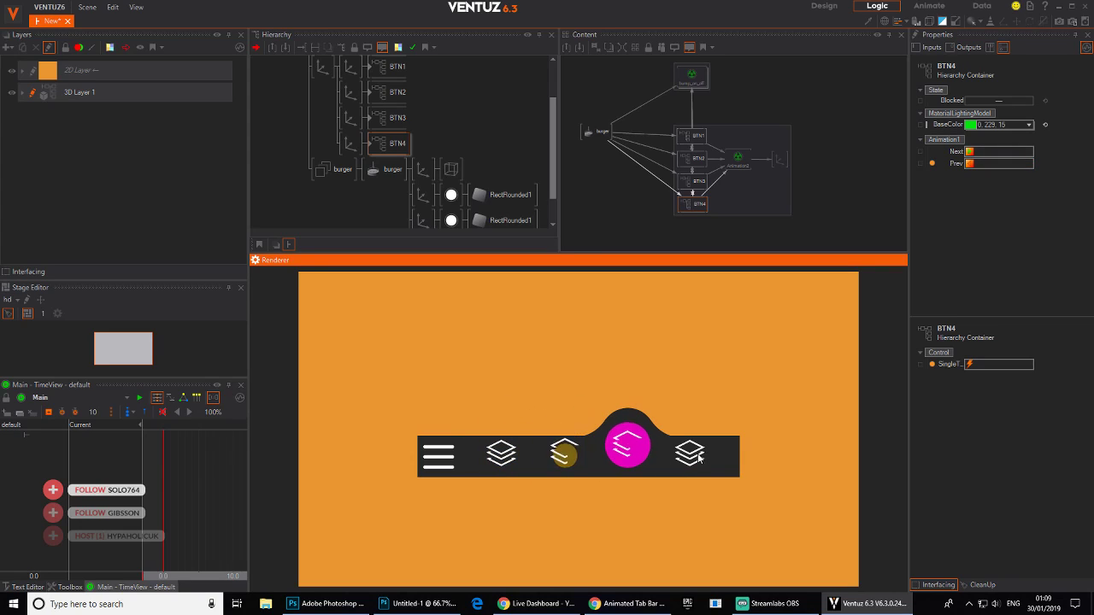
pyautogui.click(688, 454)
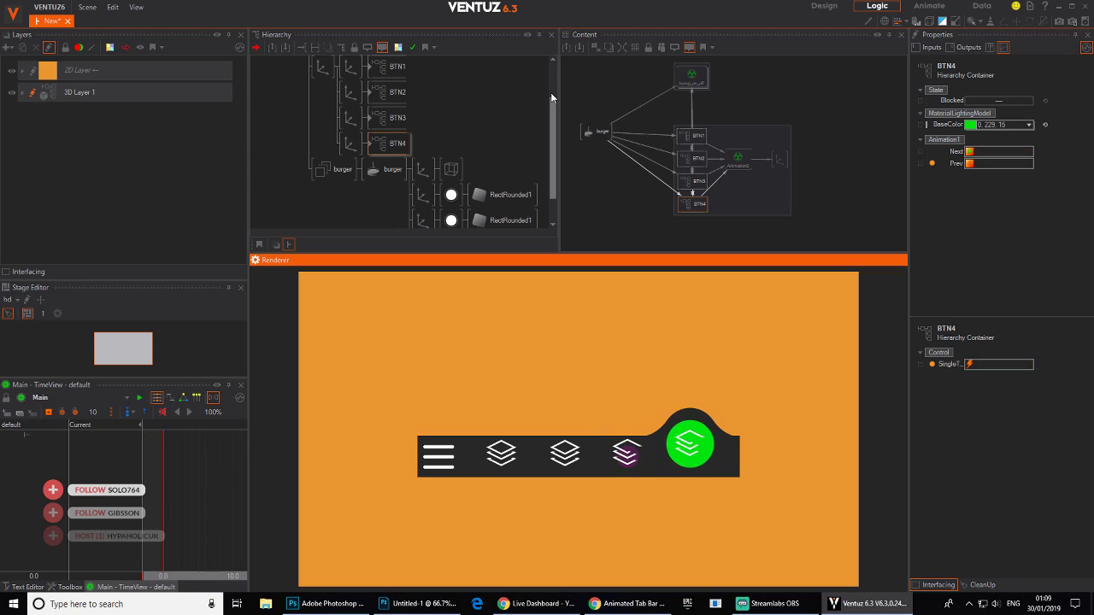
# - Move the bump's Axis node away from Animation2 and insert an Oscillator node into the connection between them
pyautogui.scroll(2, 416, 177)
pyautogui.click(326, 75)
pyautogui.click(777, 98)
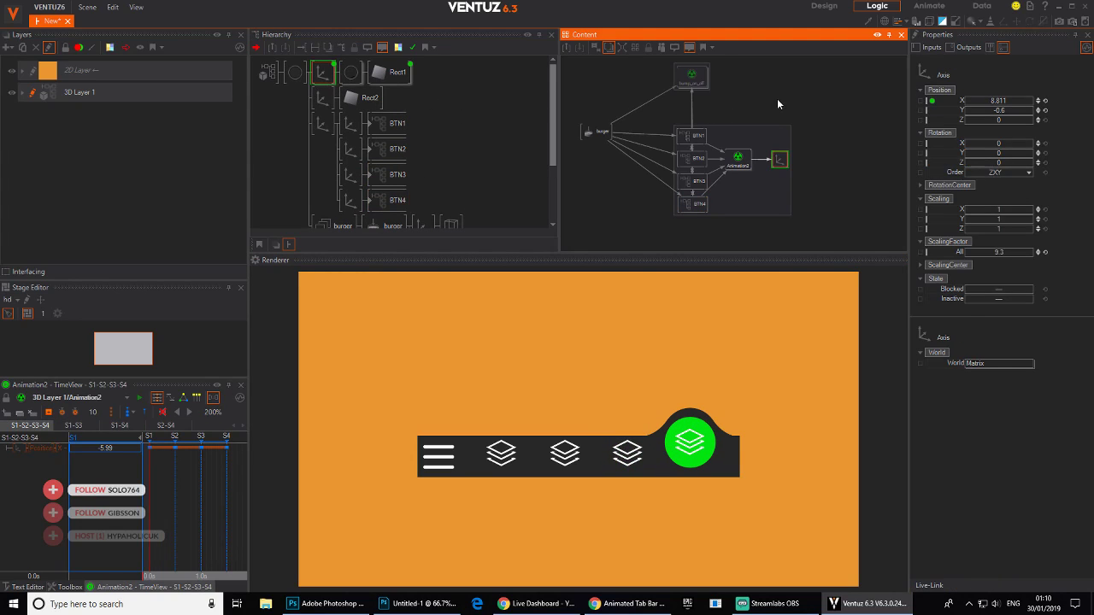
pyautogui.moveTo(781, 159); pyautogui.dragTo(837, 155)
pyautogui.doubleClick(807, 189)
pyautogui.write('Vo')
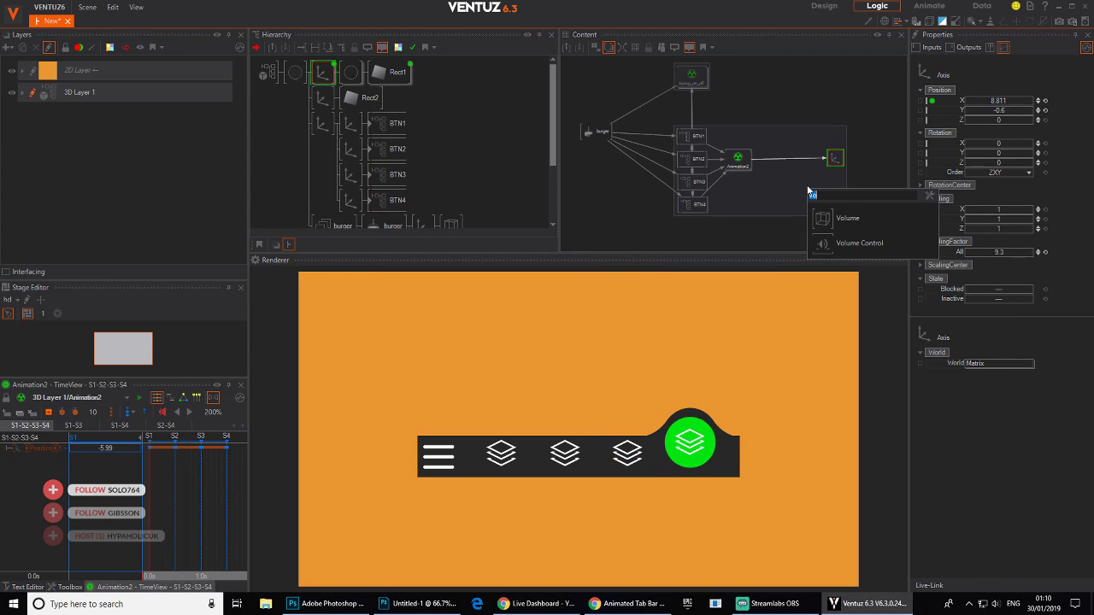
pyautogui.write('osc')
pyautogui.click(833, 293)
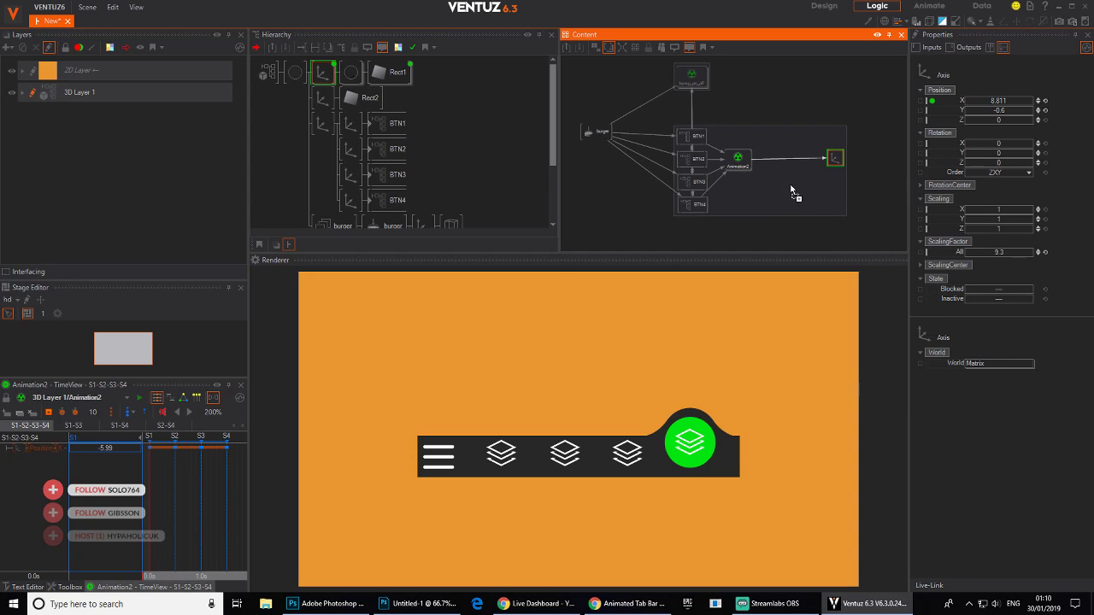
pyautogui.click(794, 163)
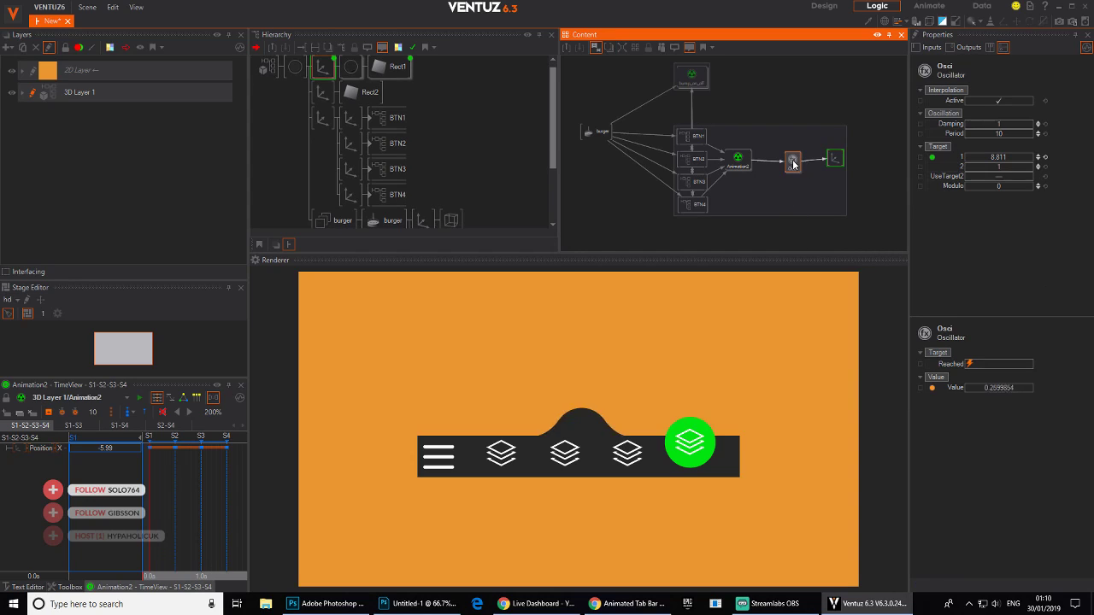
# - Set the Oscillator's Damping to 12 and test the bump's movement with the third and second icon buttons
pyautogui.click(1002, 126)
pyautogui.write('12')
pyautogui.press('Return')
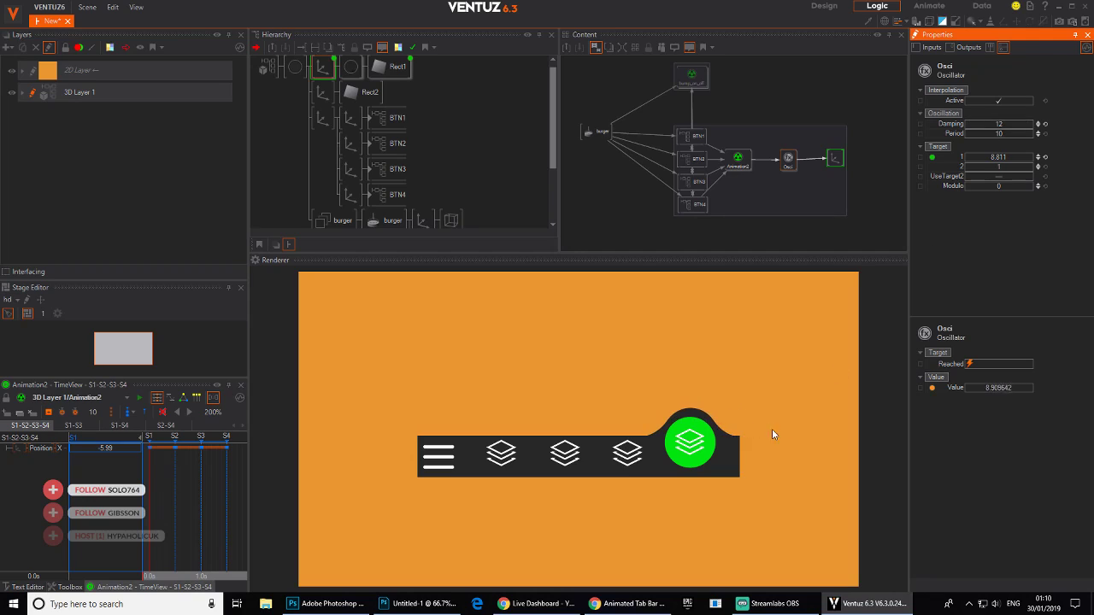
pyautogui.click(631, 468)
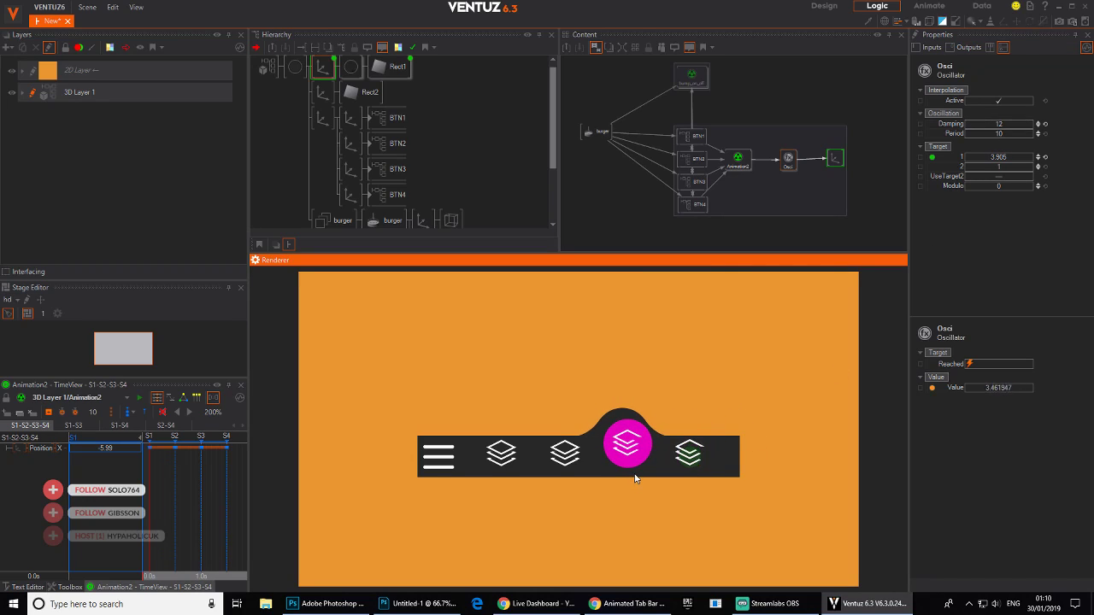
pyautogui.click(568, 465)
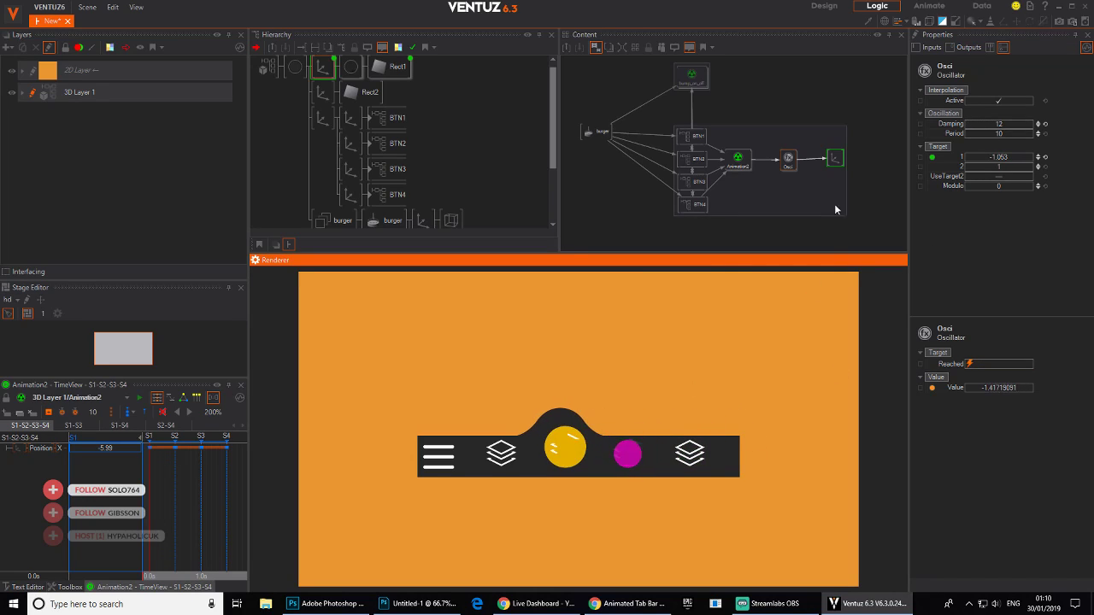
# - Set the bump movement Oscillator's Damping to 15 and test it across the icon buttons, finishing with the burger button
pyautogui.click(1002, 126)
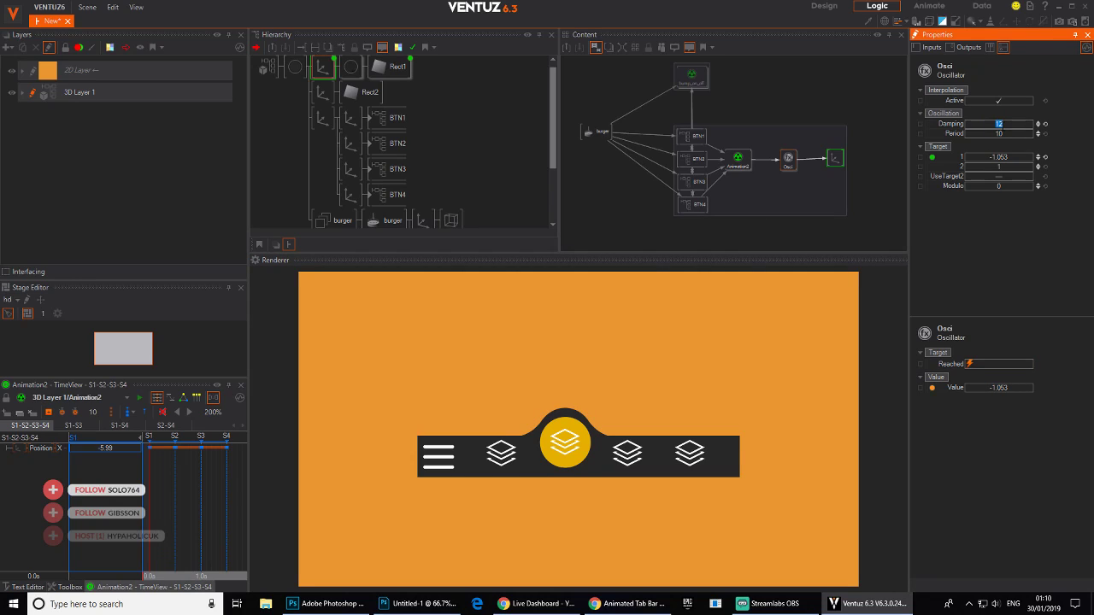
pyautogui.click(493, 454)
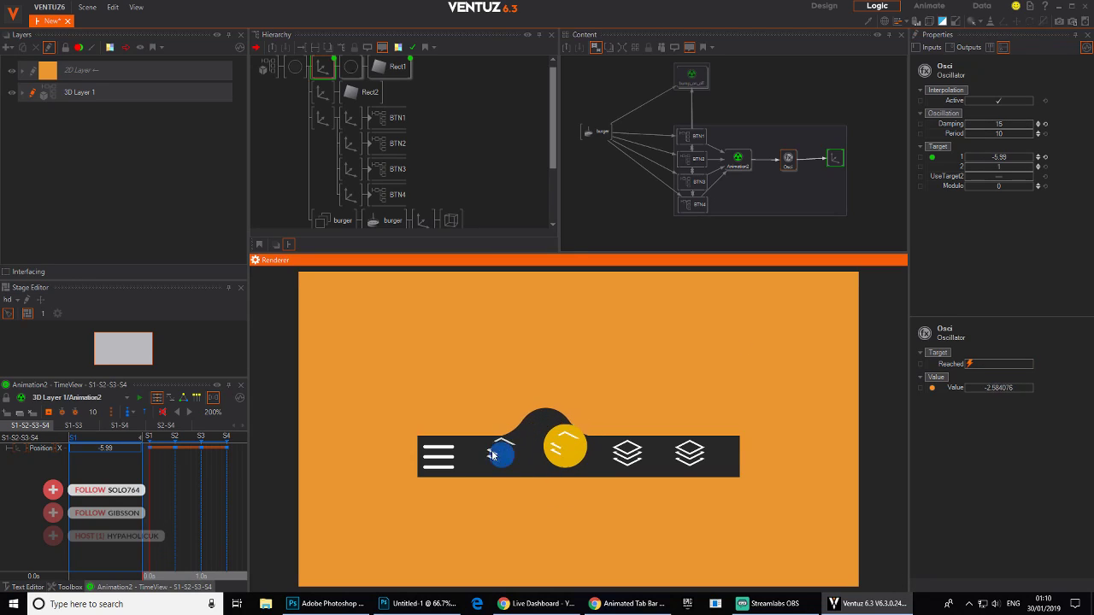
pyautogui.click(555, 459)
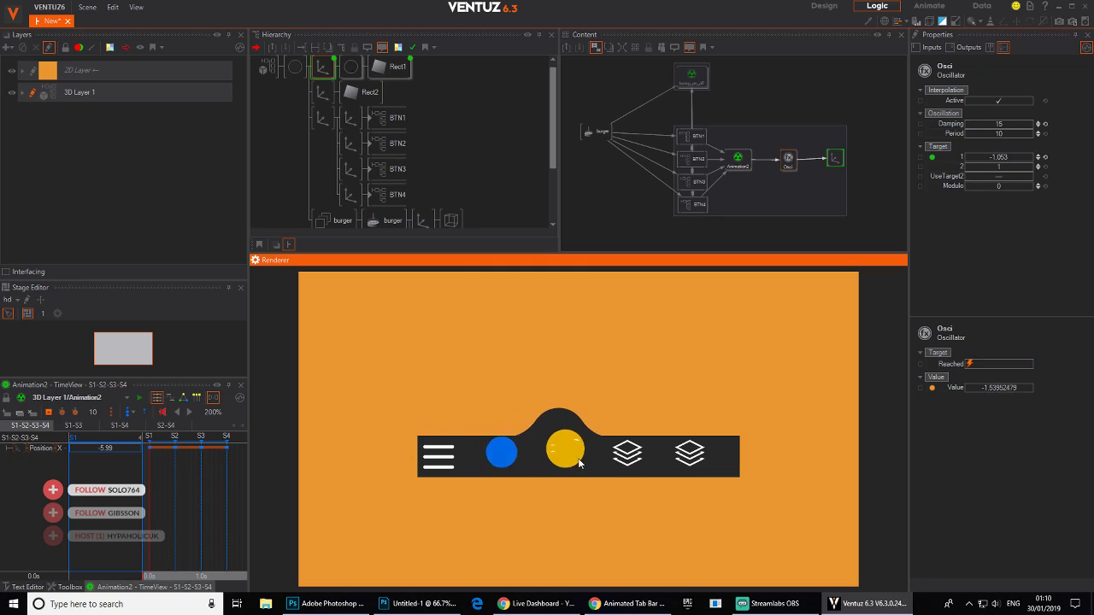
pyautogui.click(630, 468)
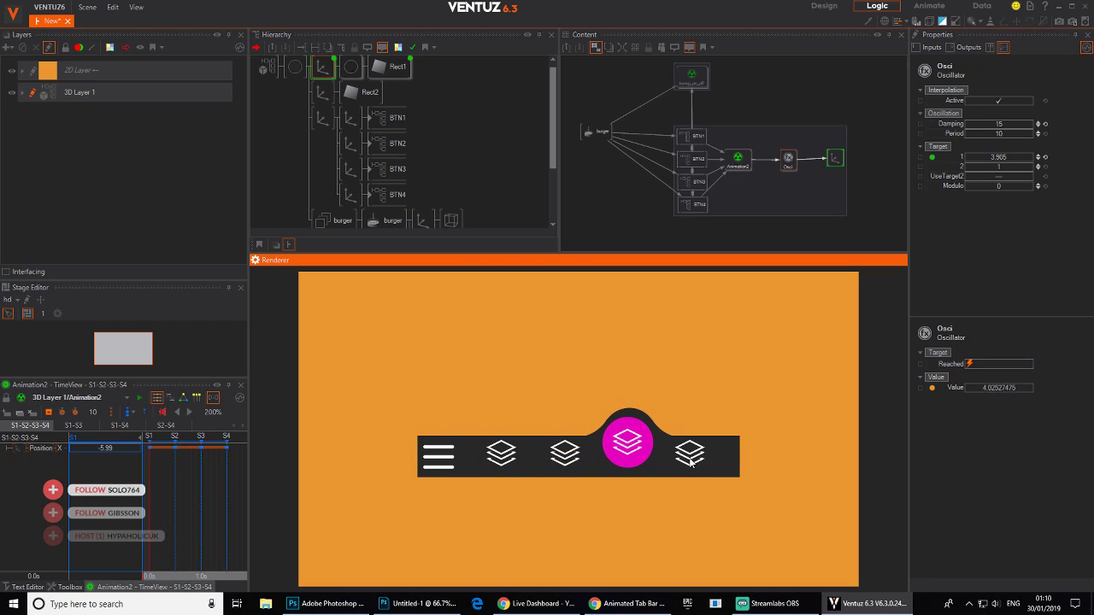
pyautogui.click(677, 461)
pyautogui.click(617, 462)
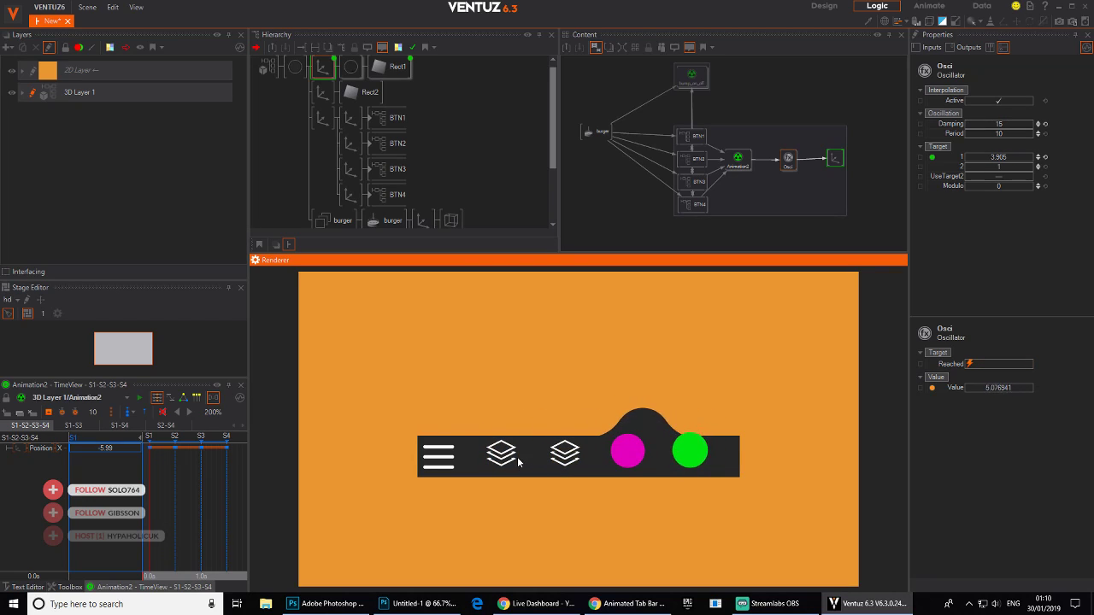
pyautogui.click(448, 461)
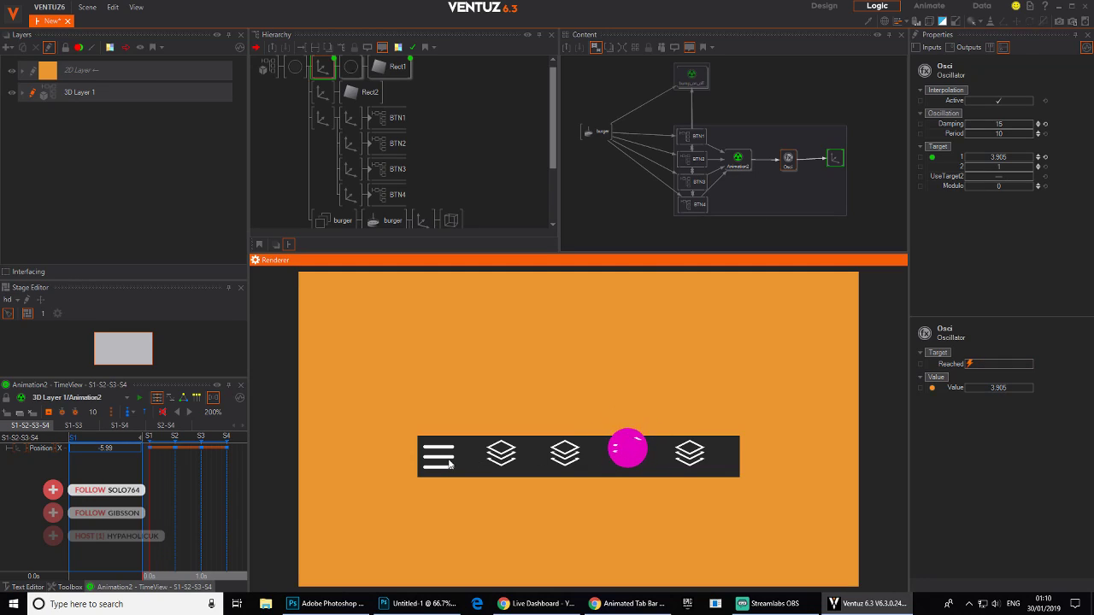
# - Move the Rect1 node away from bump_on_off and insert an Oscillator node into the connection between them
pyautogui.click(395, 76)
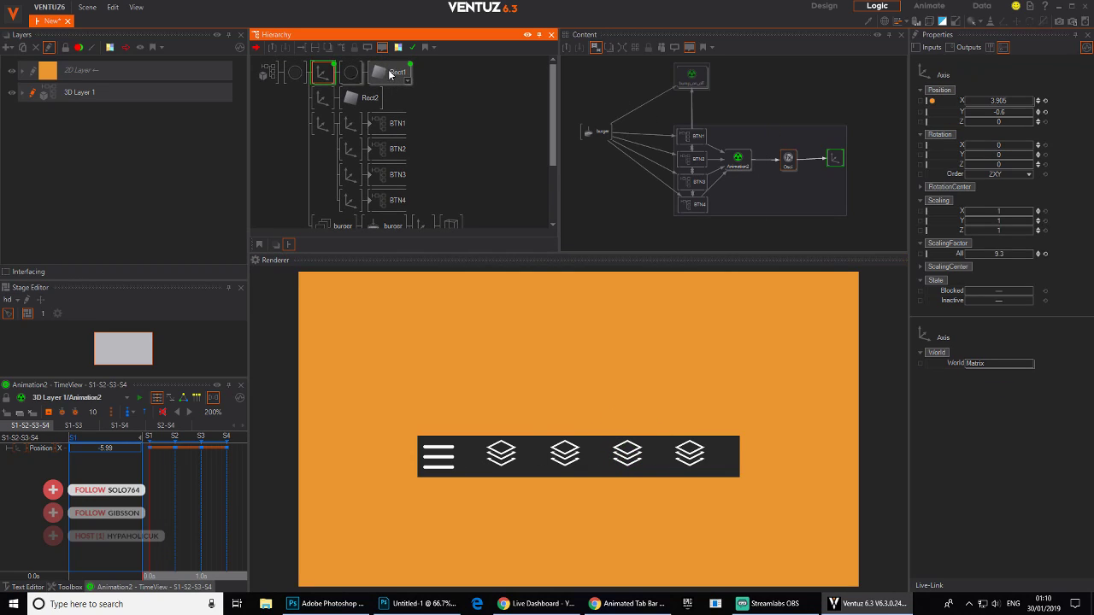
pyautogui.moveTo(652, 77); pyautogui.dragTo(589, 72)
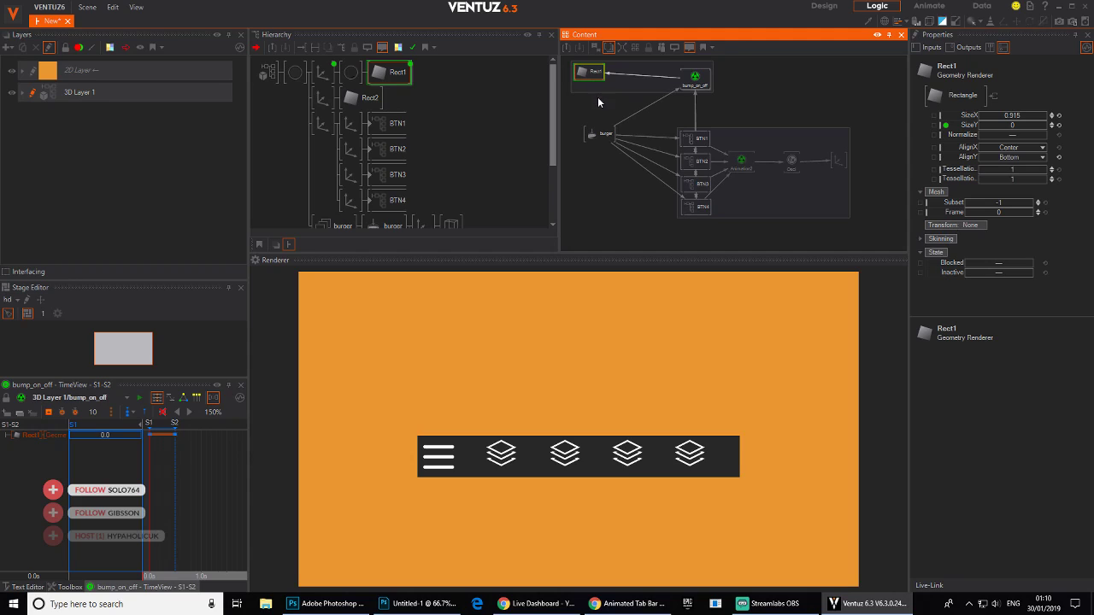
pyautogui.doubleClick(613, 111)
pyautogui.write('osc')
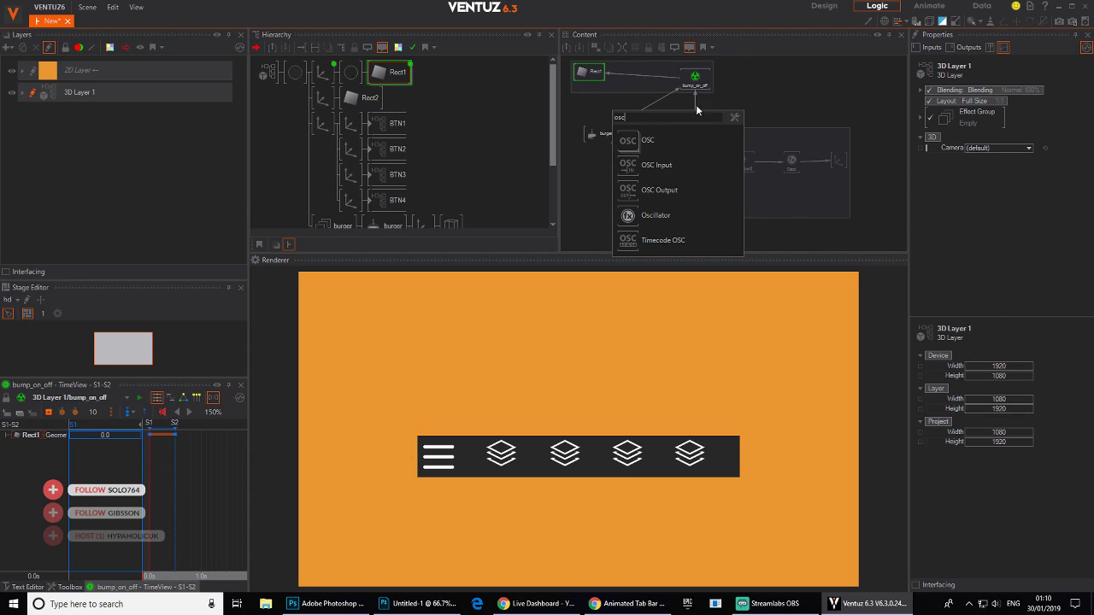
pyautogui.click(634, 216)
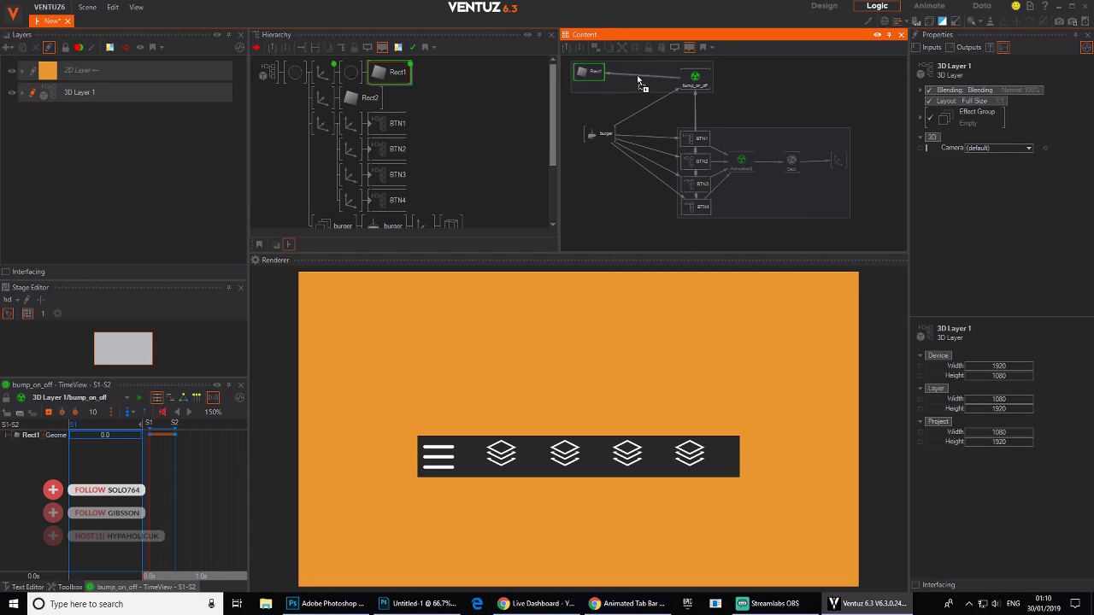
pyautogui.click(637, 79)
# - Set the new Oscillator's Damping to 12 and test the bump's rise and reset with the first icon and burger buttons
pyautogui.click(1012, 124)
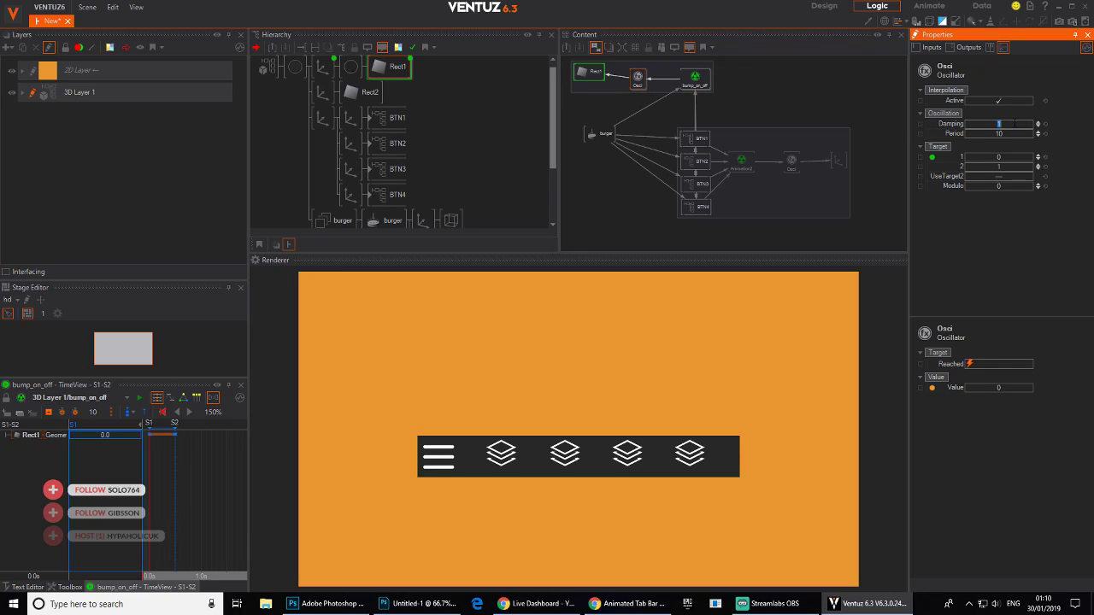
pyautogui.write('12')
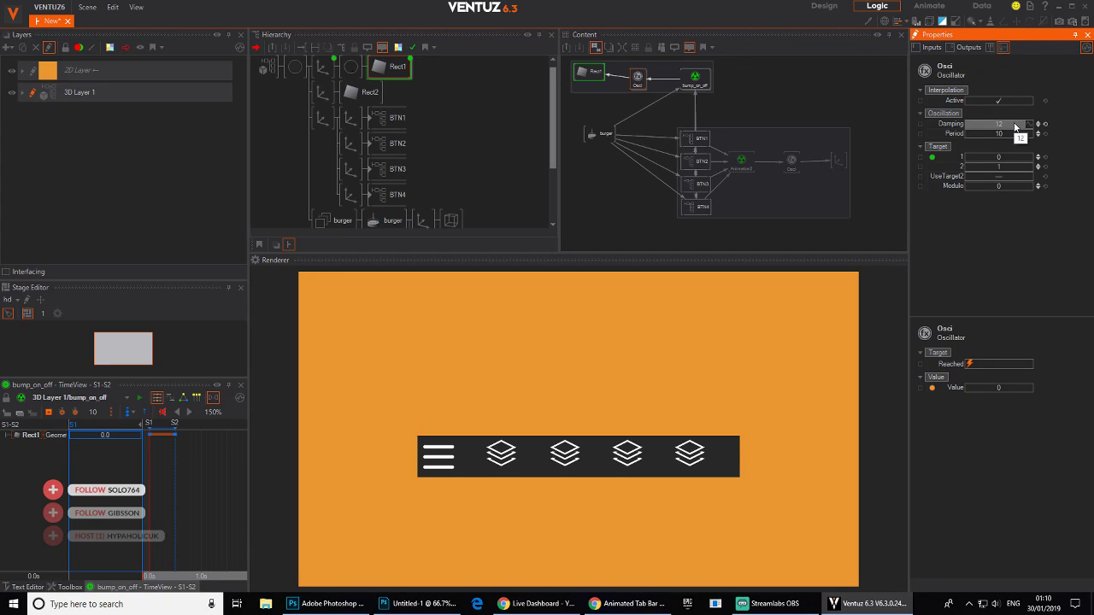
pyautogui.click(498, 462)
pyautogui.click(498, 463)
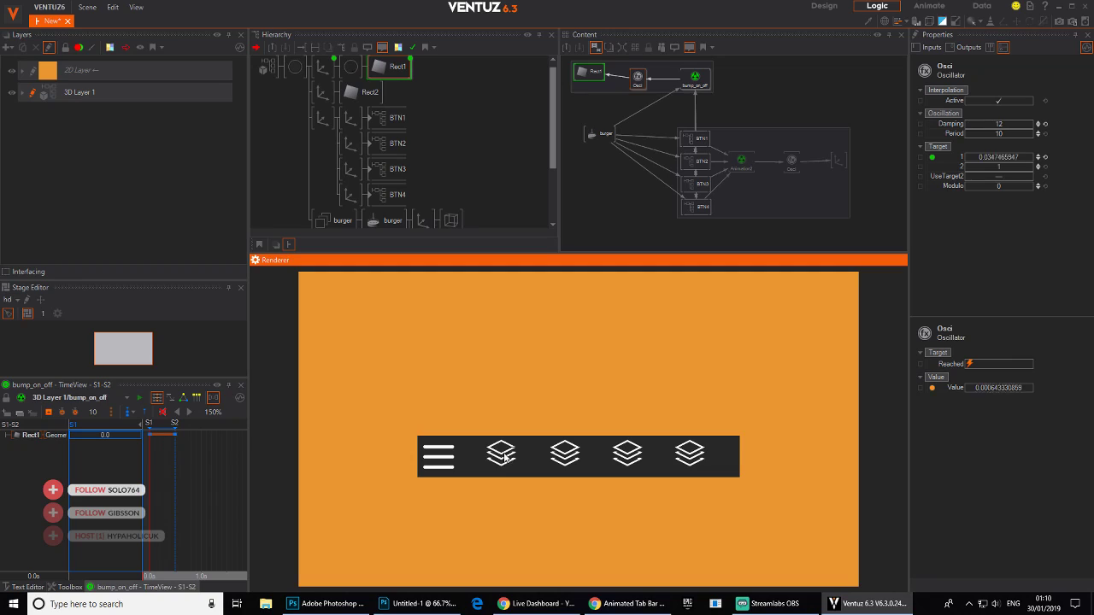
pyautogui.click(447, 462)
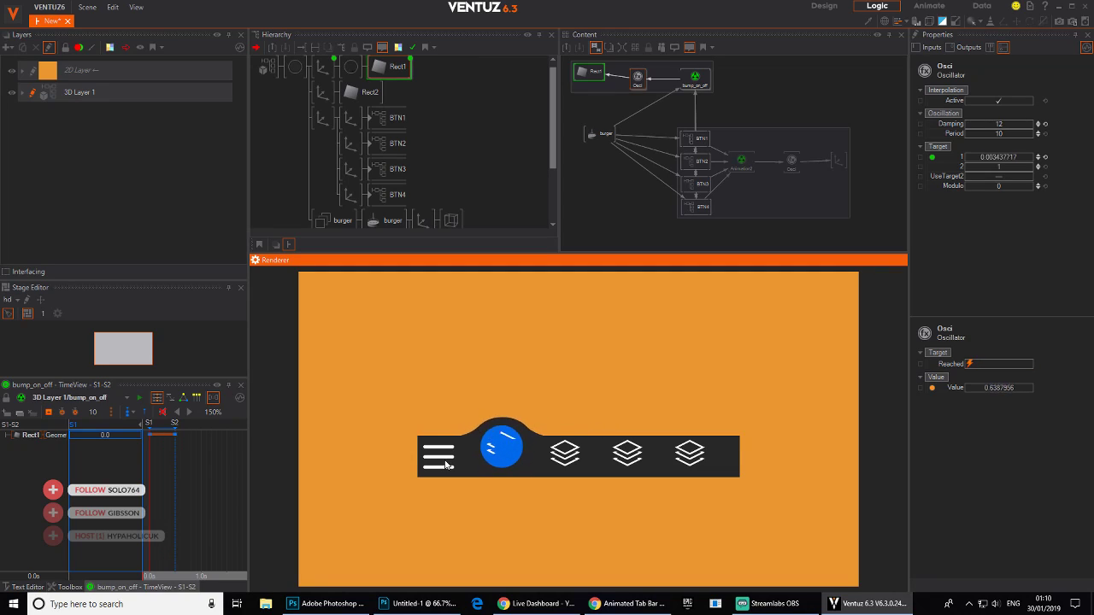
# - Test the bump's motion by triggering the icon buttons back and forth from the second to the fourth and the first
pyautogui.click(564, 457)
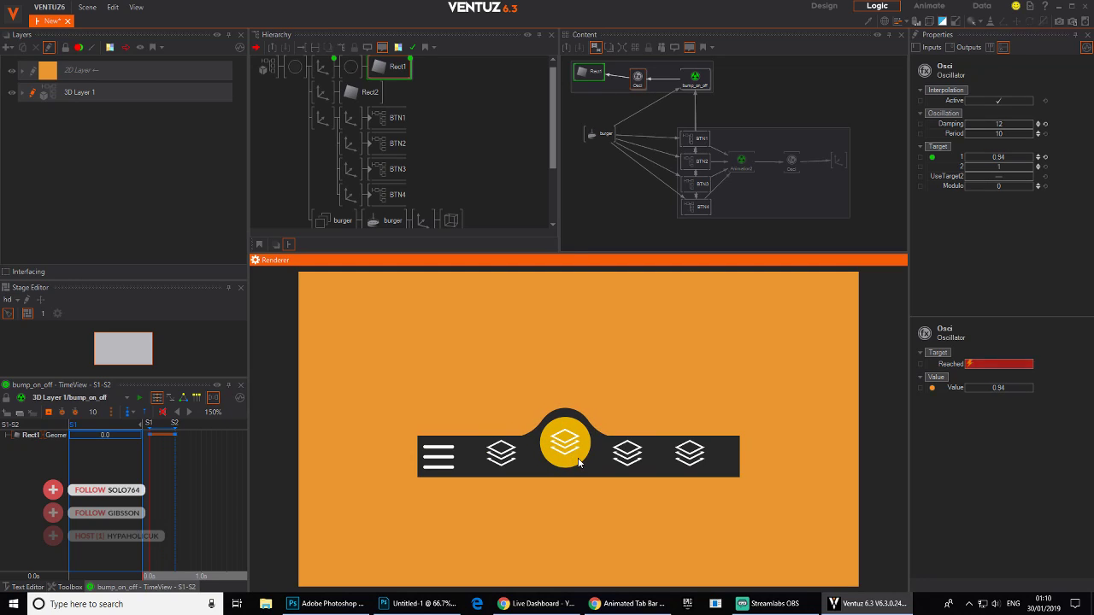
pyautogui.click(620, 460)
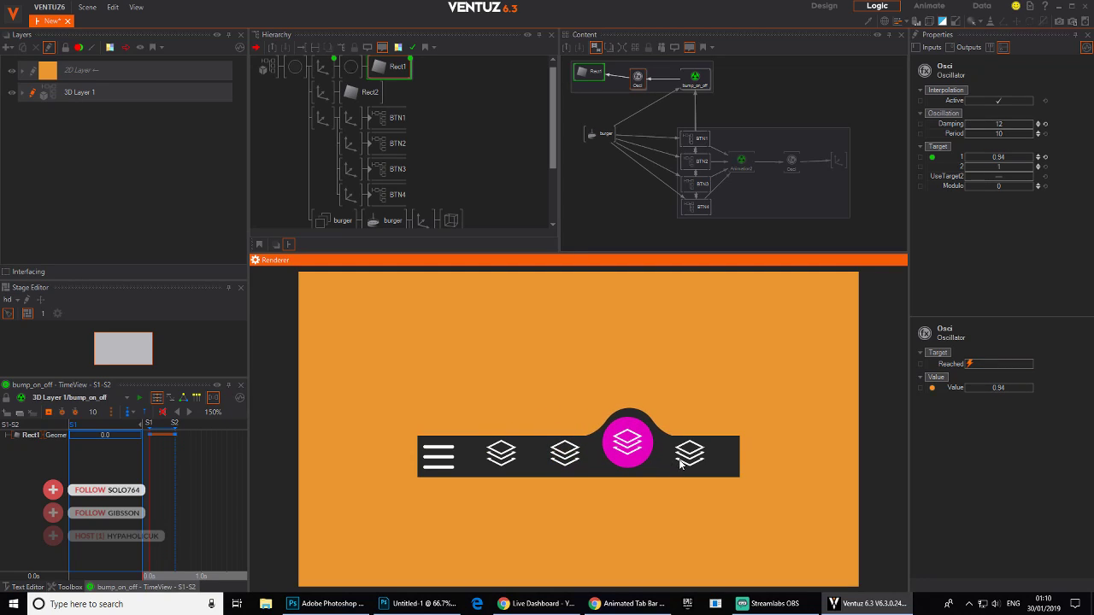
pyautogui.click(684, 458)
pyautogui.click(612, 468)
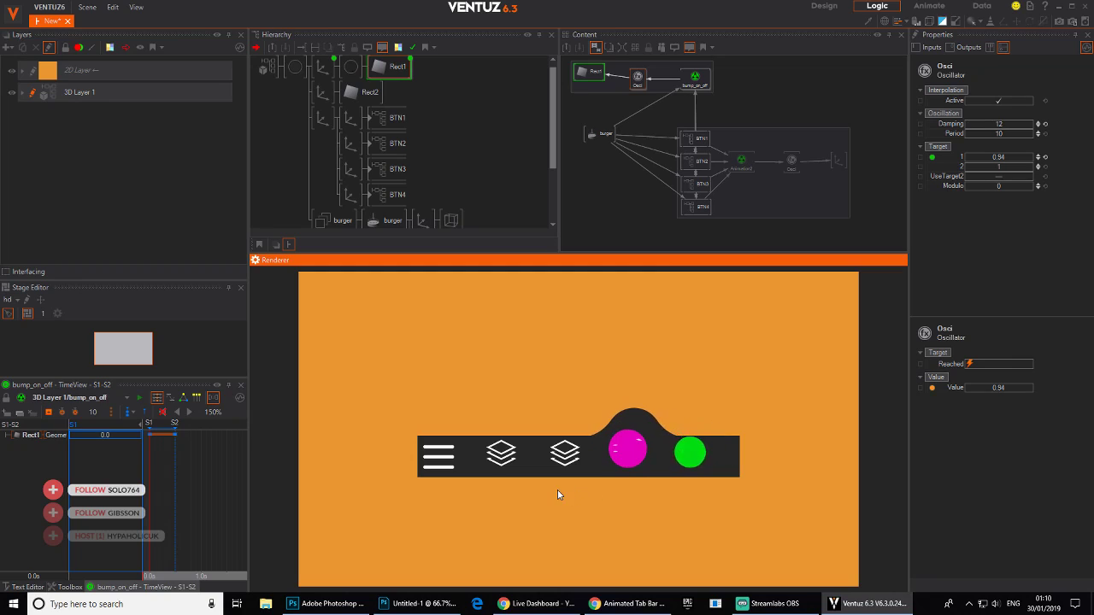
pyautogui.click(557, 469)
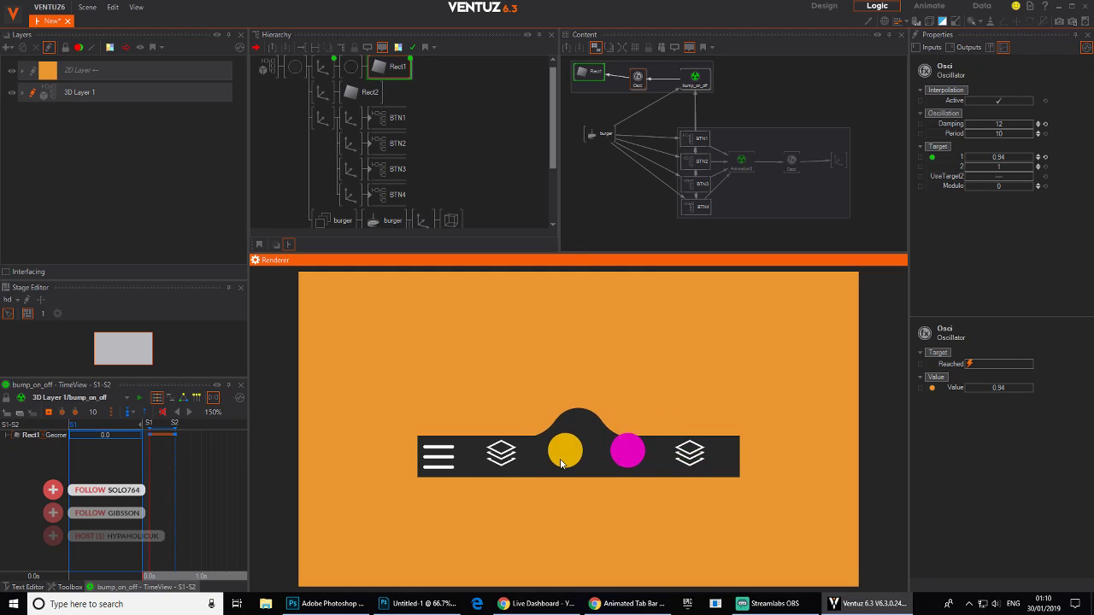
pyautogui.click(501, 462)
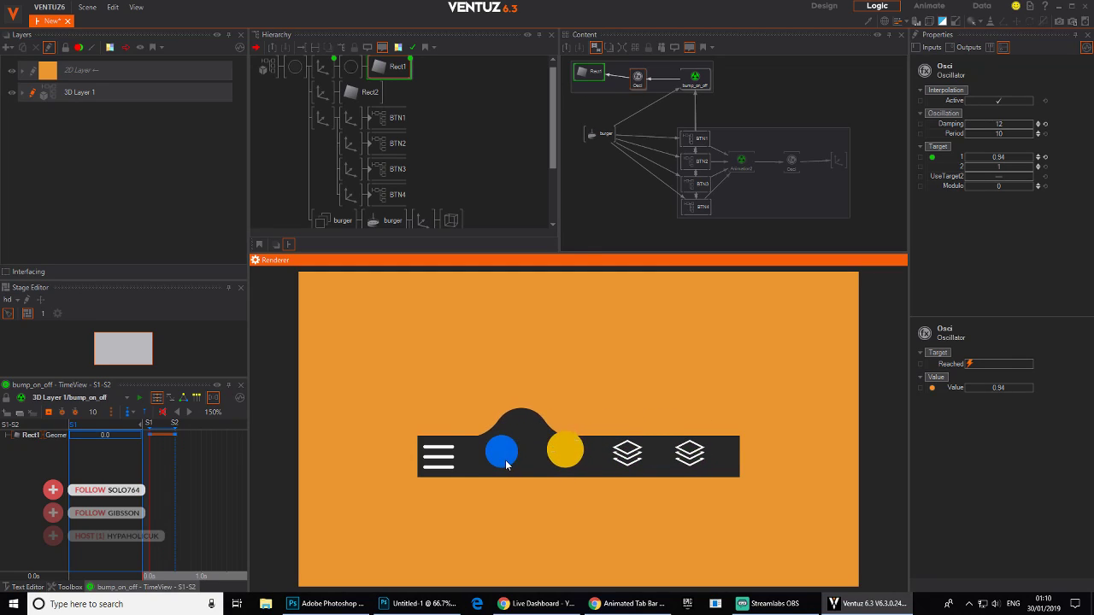
pyautogui.click(560, 469)
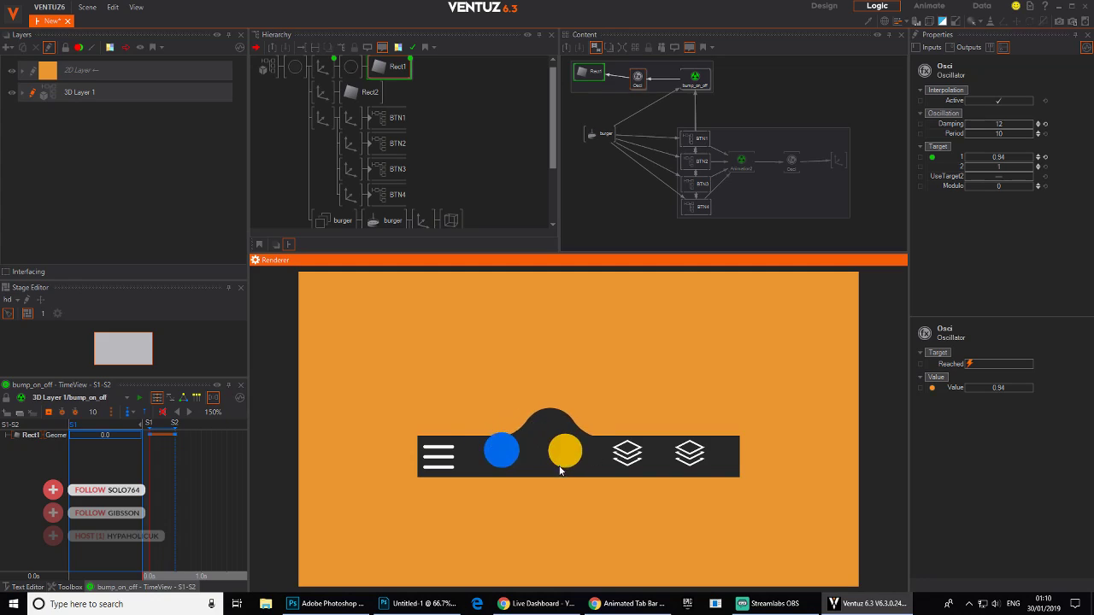
pyautogui.click(623, 469)
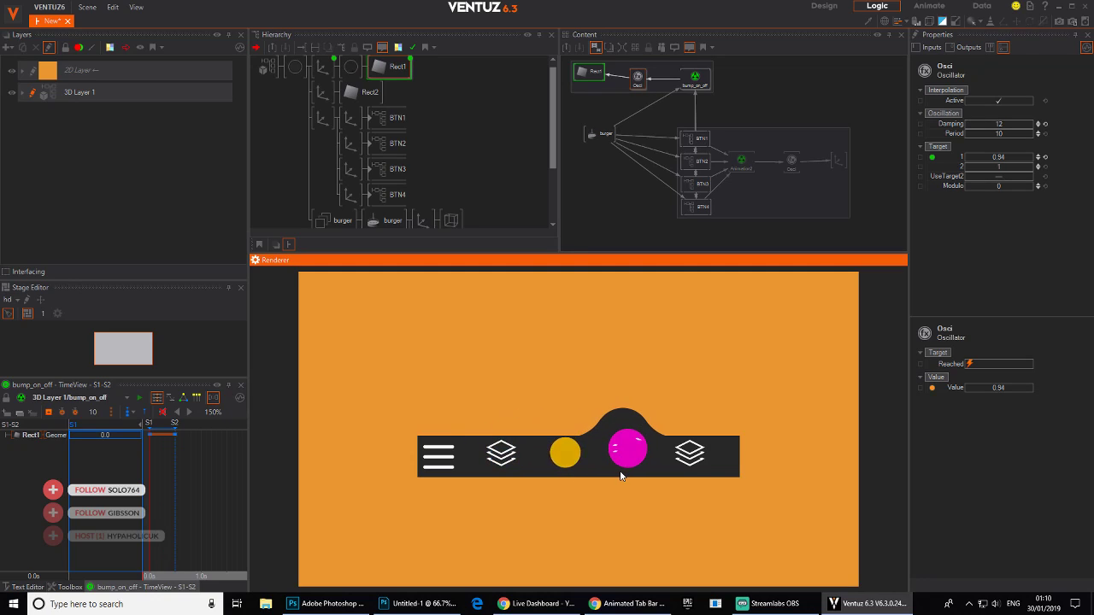
pyautogui.click(570, 456)
pyautogui.click(697, 469)
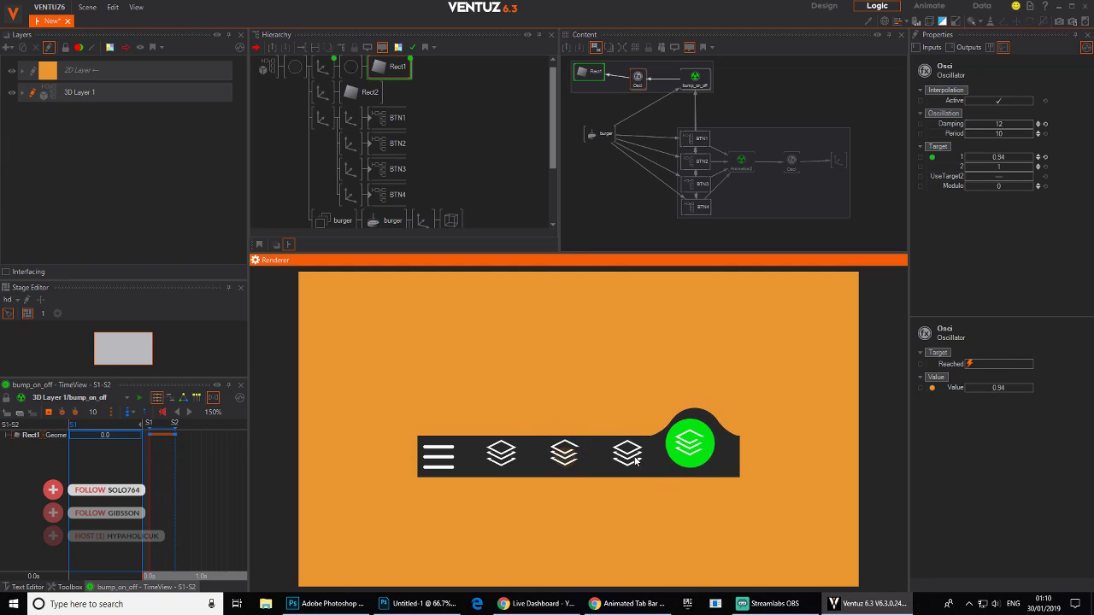
pyautogui.click(636, 461)
# - Compare the tab bar with the Animated Tab Bar reference in Chrome and look inside the BTN1 container back in Ventuz
pyautogui.click(630, 604)
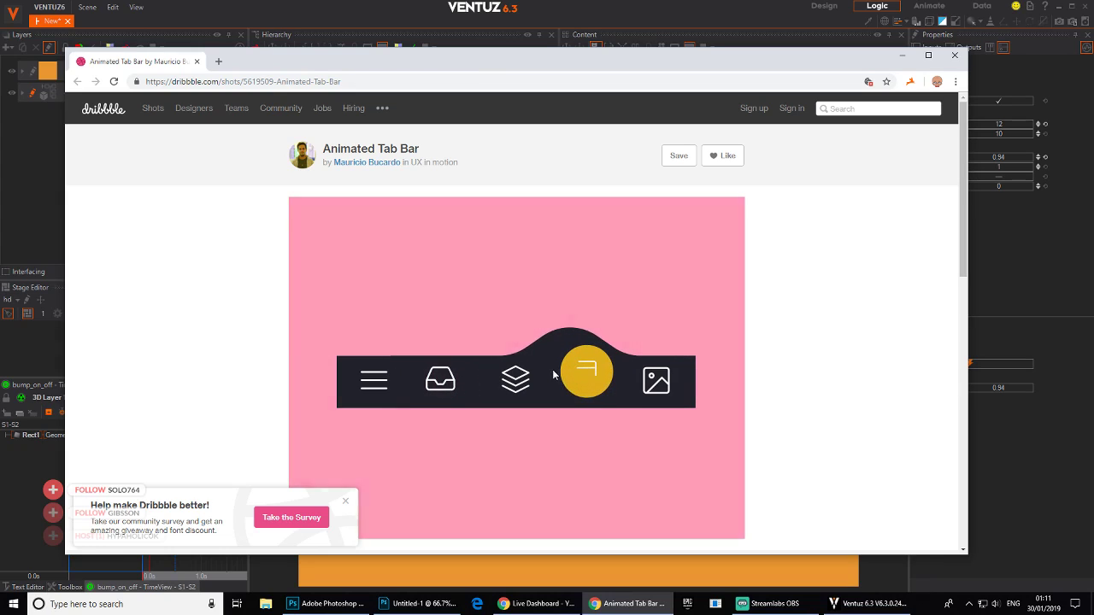
pyautogui.click(625, 605)
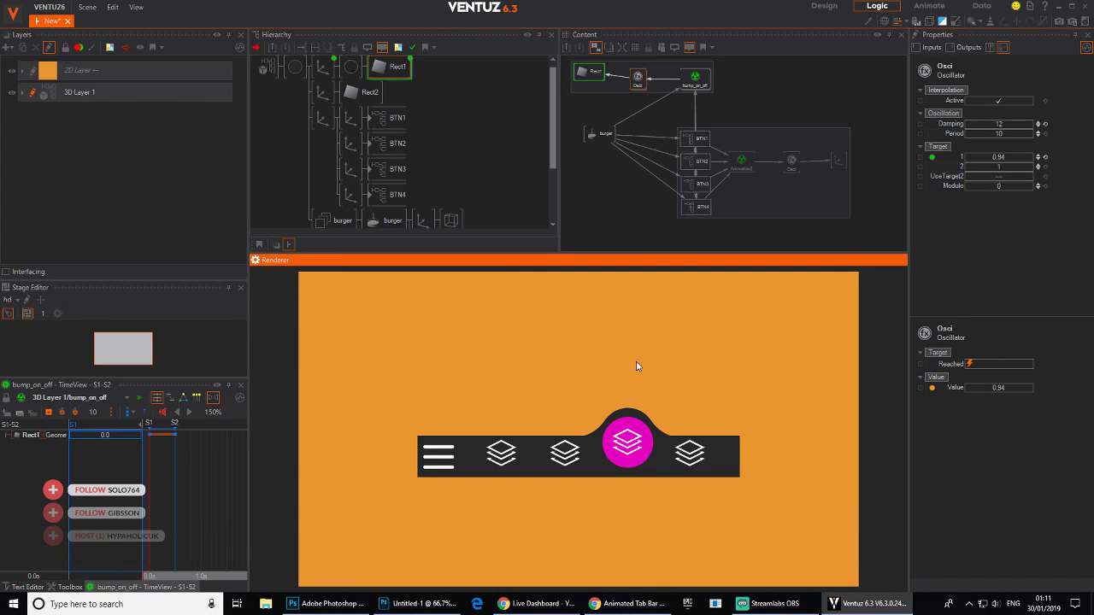
pyautogui.doubleClick(376, 120)
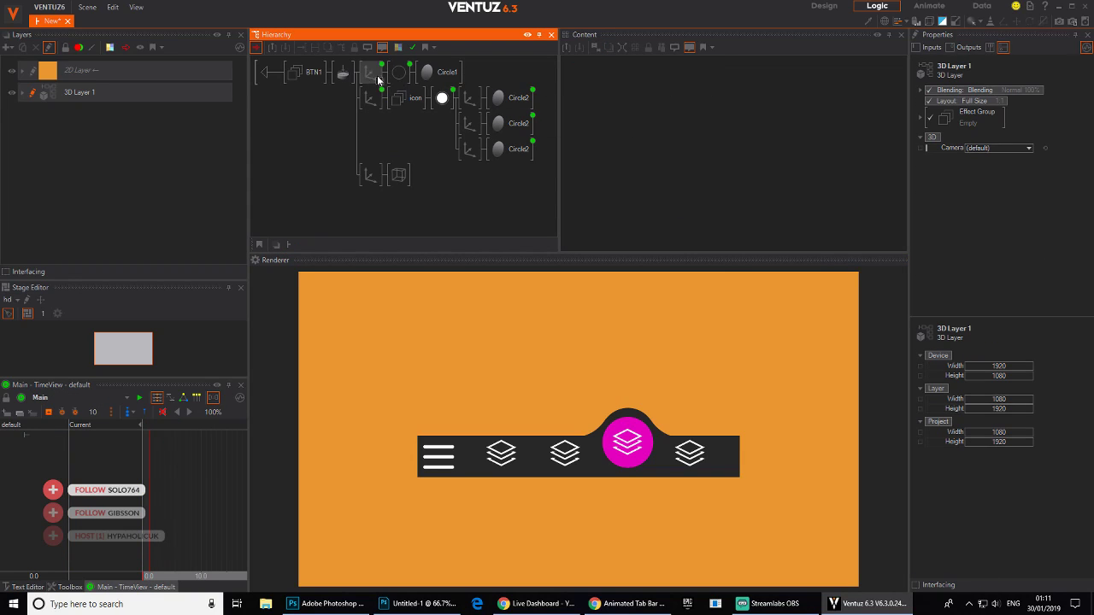
pyautogui.doubleClick(270, 72)
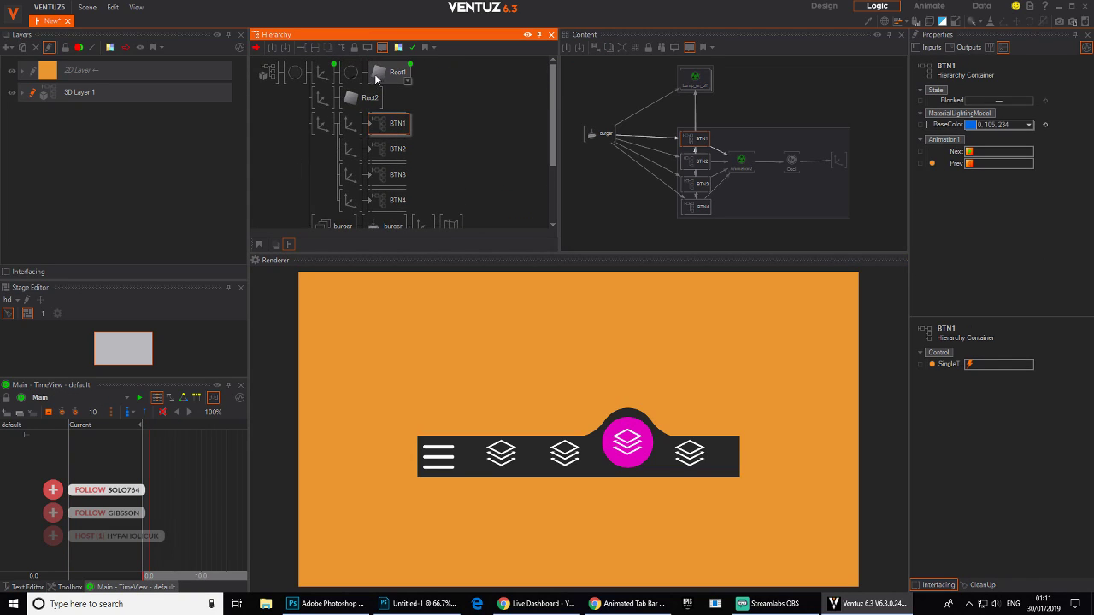
pyautogui.click(564, 453)
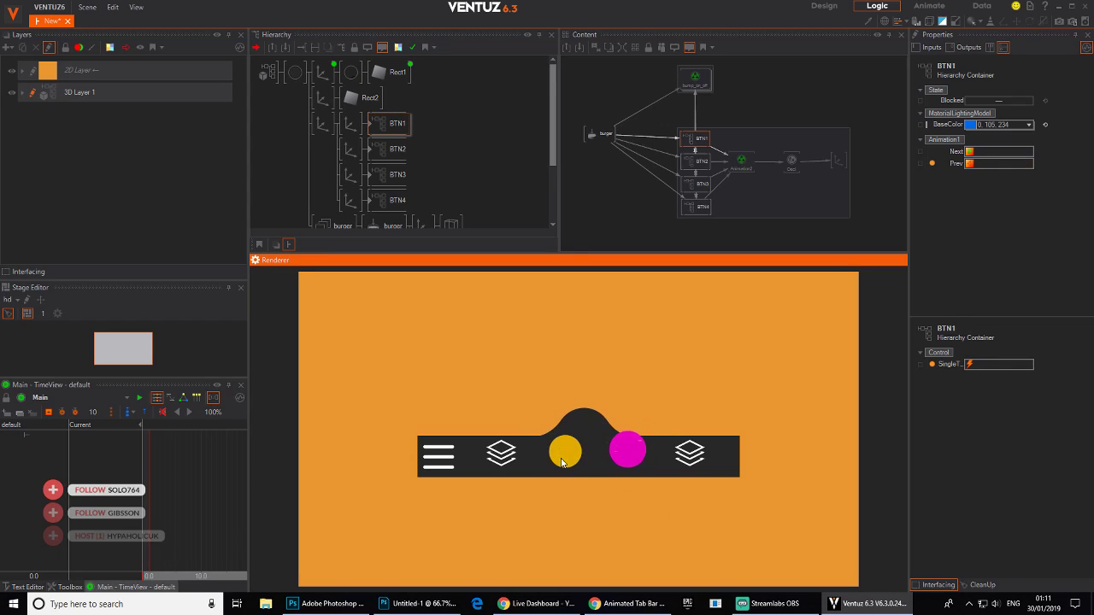
# - Insert a new Axis node between the burger's touch node and the first bar's own Axis
pyautogui.scroll(-3, 362, 174)
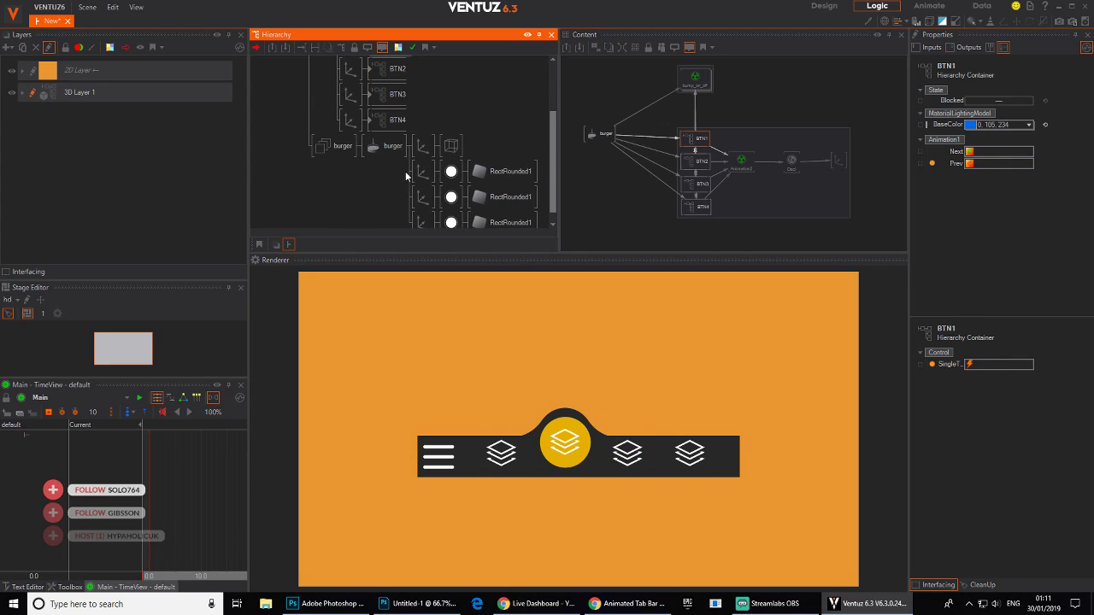
pyautogui.press('space')
pyautogui.write('ax')
pyautogui.click(415, 205)
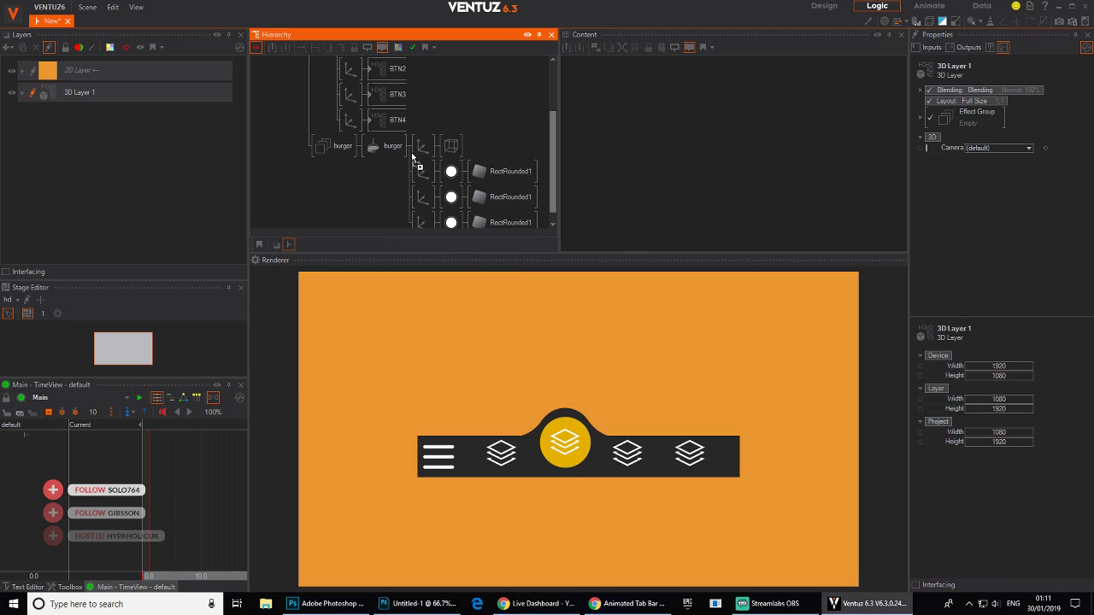
pyautogui.click(416, 175)
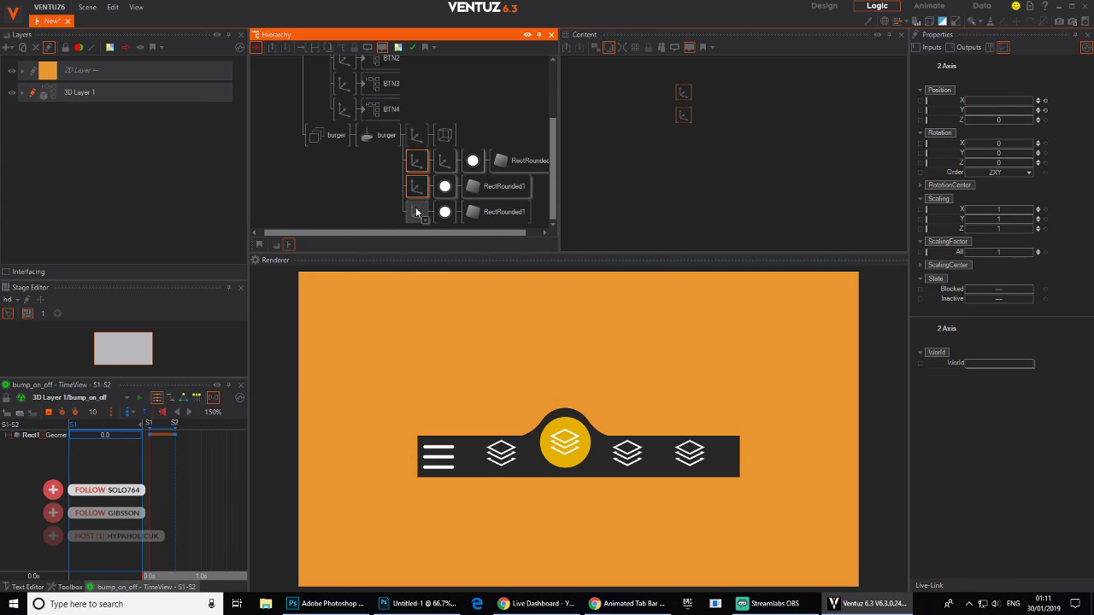
# - Move the Axis branches of the other two burger bars under the new parent Axis
pyautogui.click(413, 189)
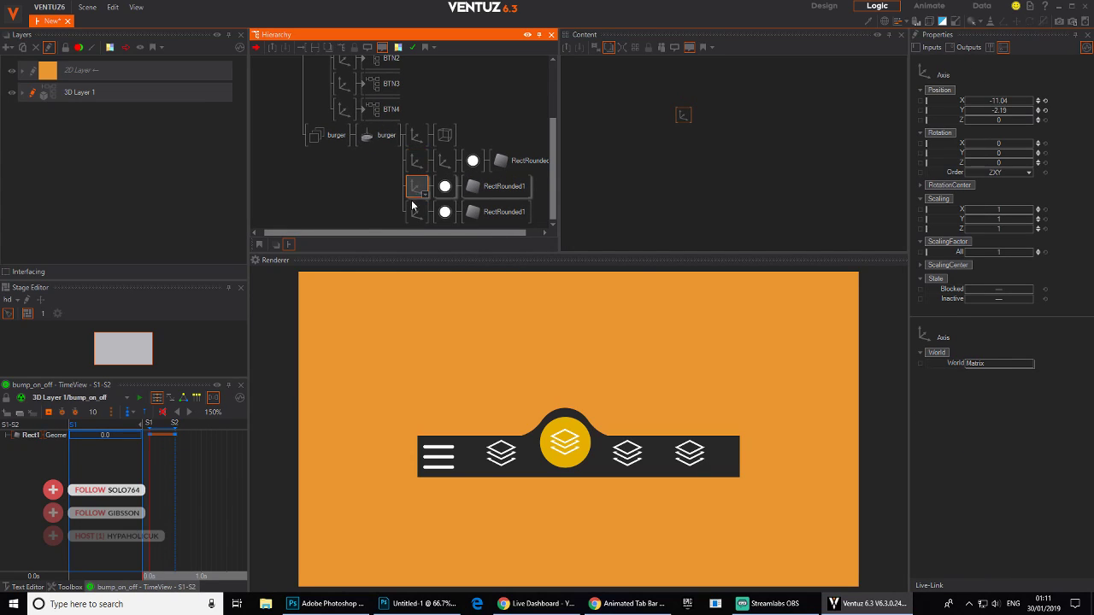
pyautogui.keyDown('ctrl'); pyautogui.click(413, 207); pyautogui.keyUp('ctrl')
pyautogui.click(442, 173)
pyautogui.click(416, 189)
pyautogui.keyDown('ctrl'); pyautogui.click(415, 208); pyautogui.keyUp('ctrl')
pyautogui.moveTo(441, 171); pyautogui.dragTo(446, 169)
# - Scale the burger's parent Axis to 0.837 overall and position it at X -1.33 and Y -0.24
pyautogui.click(417, 163)
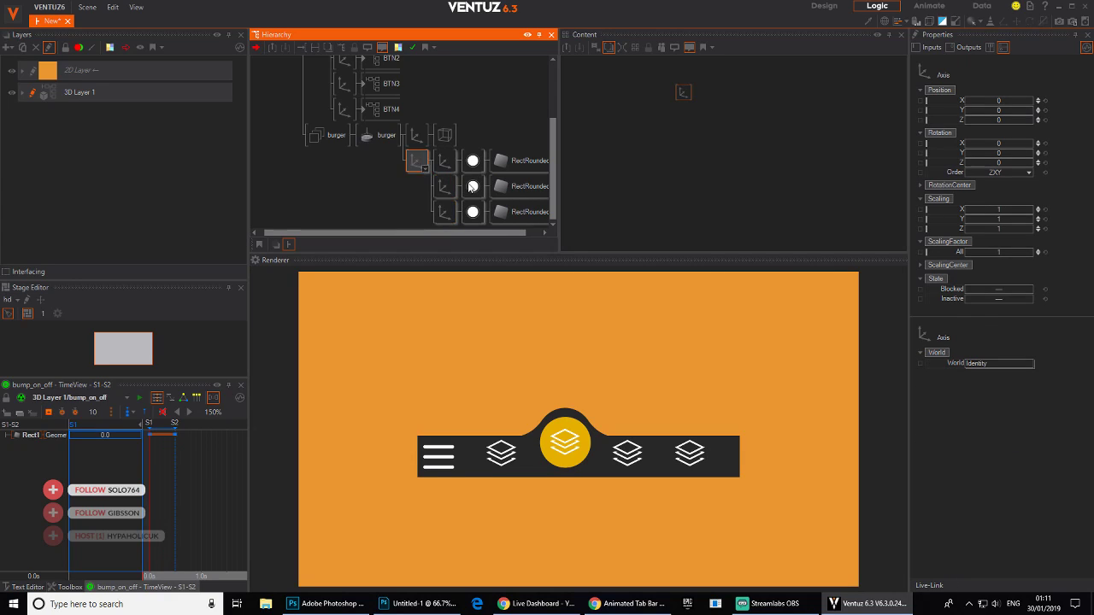
pyautogui.moveTo(996, 252); pyautogui.dragTo(994, 252)
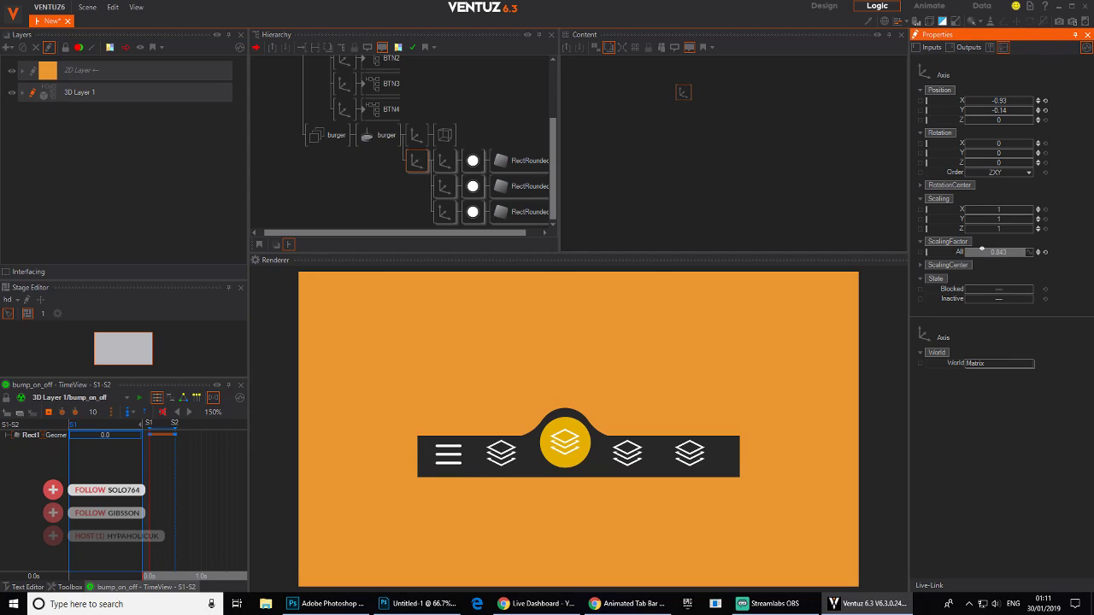
pyautogui.moveTo(982, 249); pyautogui.dragTo(982, 253)
pyautogui.moveTo(991, 109); pyautogui.dragTo(1004, 101)
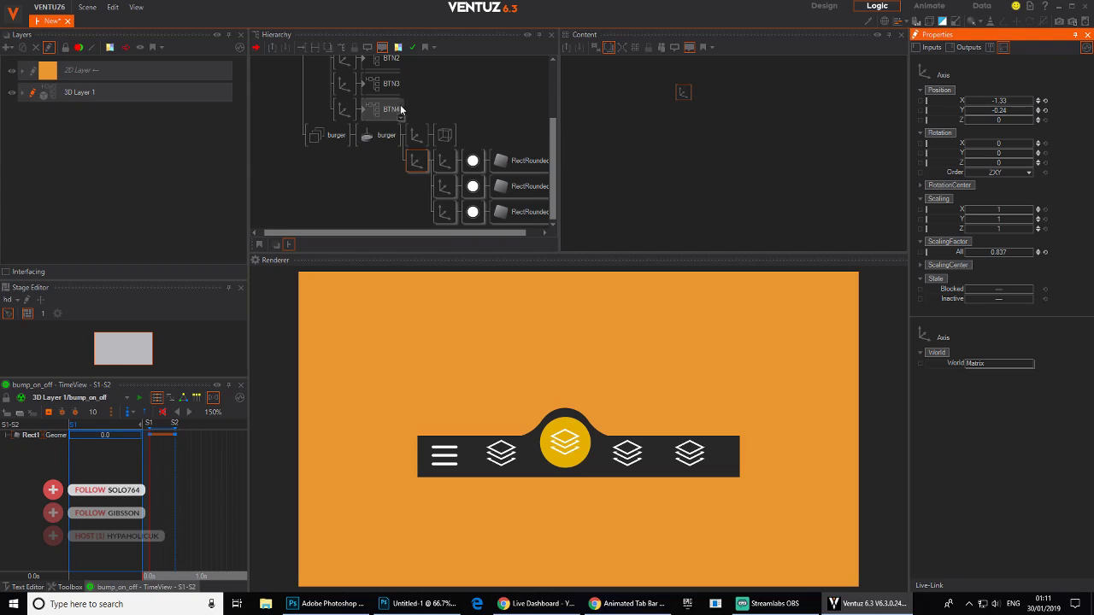
# - Replace the tab bar's Rect2 with a Rounded Rectangle sized 25.8 by 3.27 with a rounding size of 0.391
pyautogui.scroll(3, 380, 110)
pyautogui.click(359, 100)
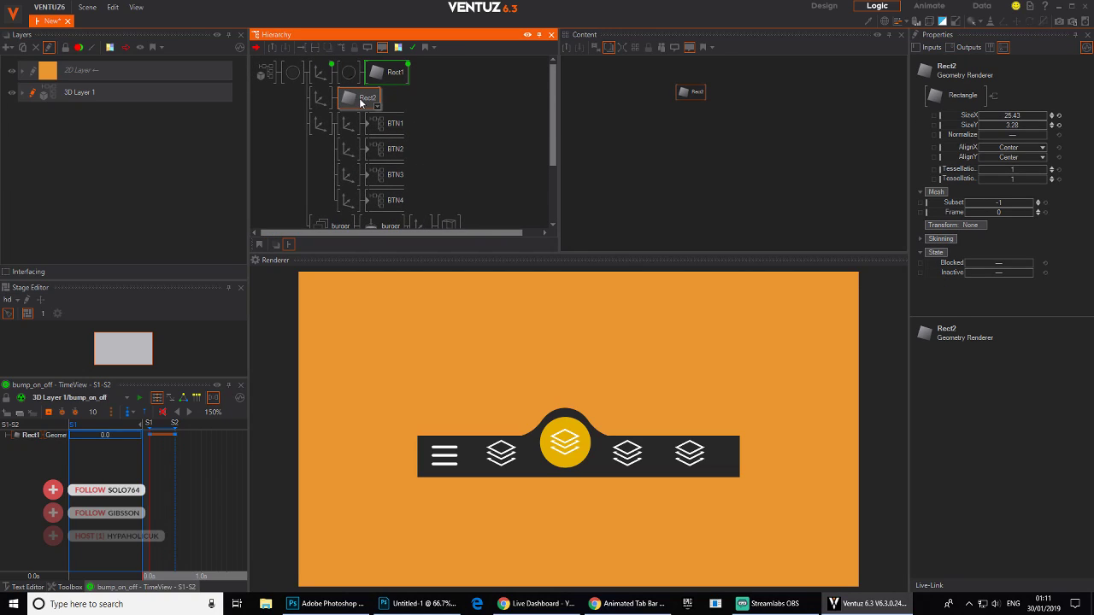
pyautogui.press('Delete')
pyautogui.doubleClick(362, 103)
pyautogui.write('roun')
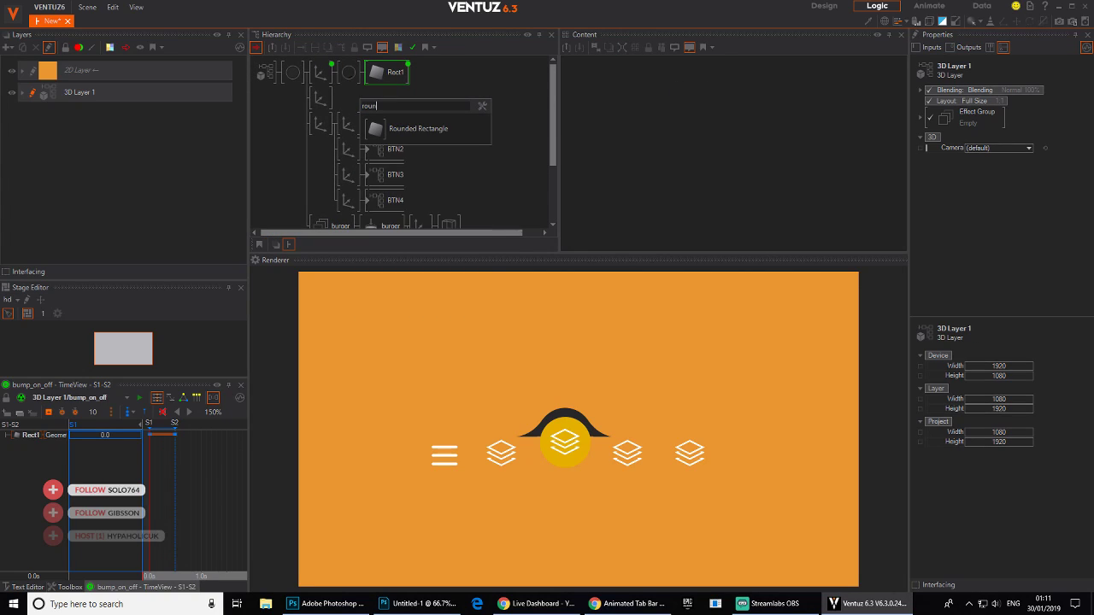
pyautogui.click(376, 133)
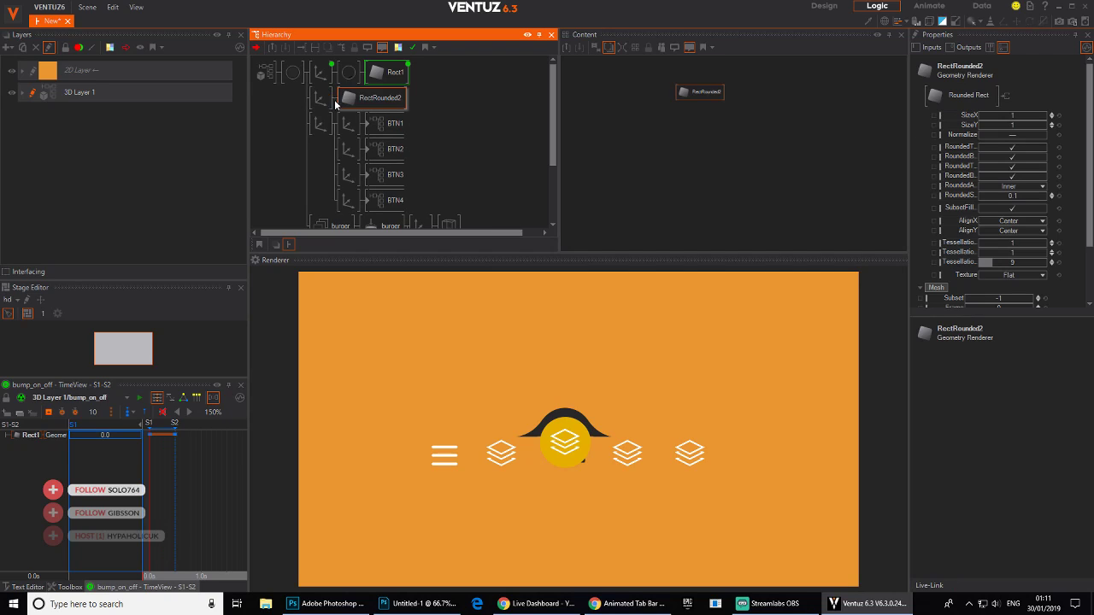
pyautogui.moveTo(1015, 115); pyautogui.dragTo(1045, 127)
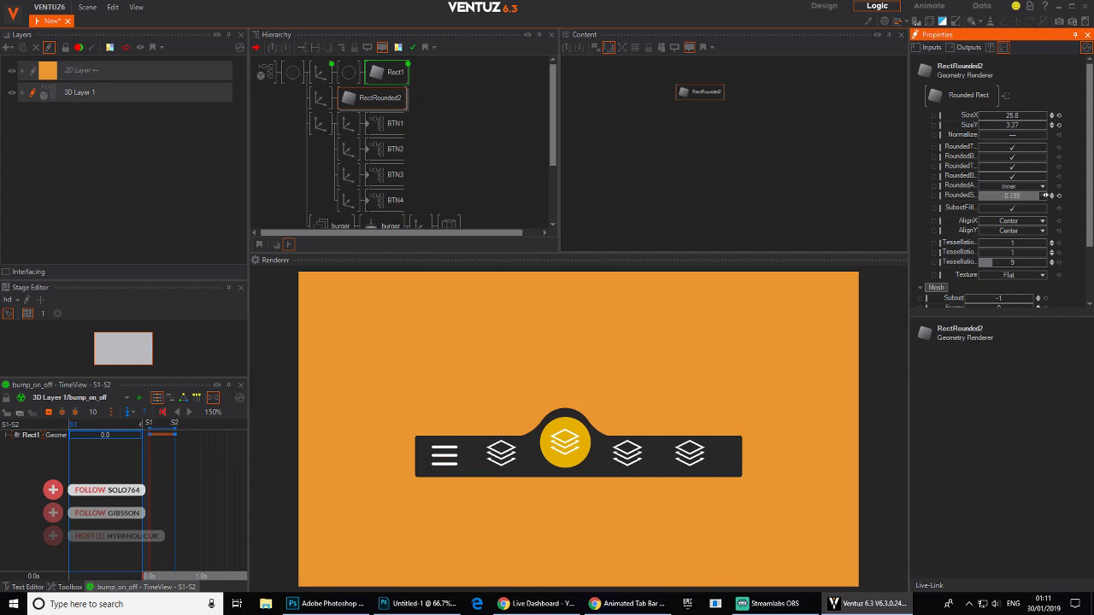
# - Test the first and fourth icon buttons in the renderer against the new rounded bar
pyautogui.click(500, 459)
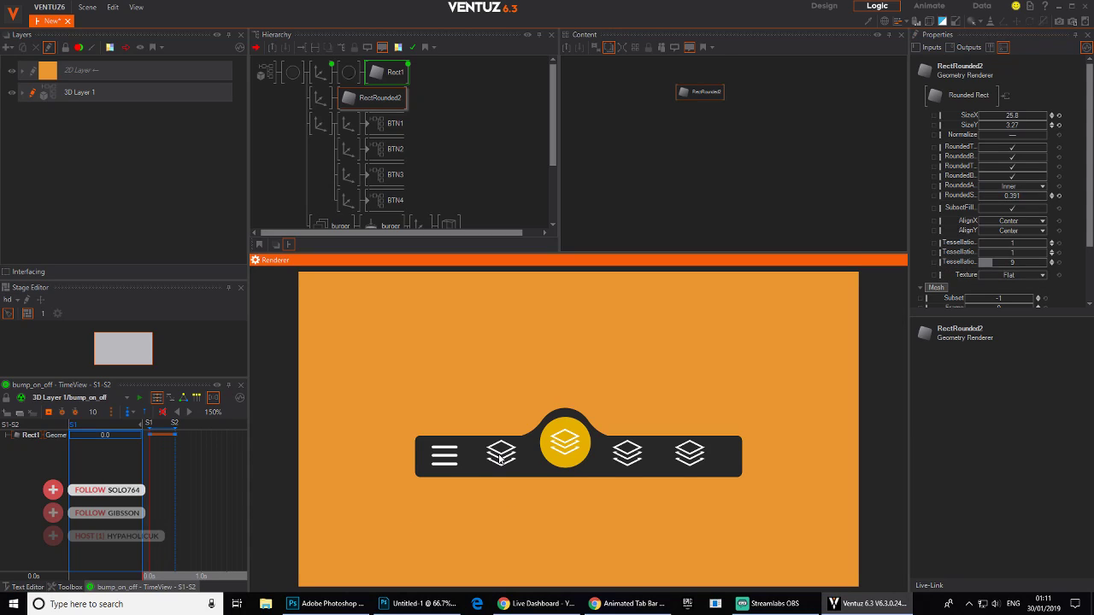
pyautogui.click(504, 464)
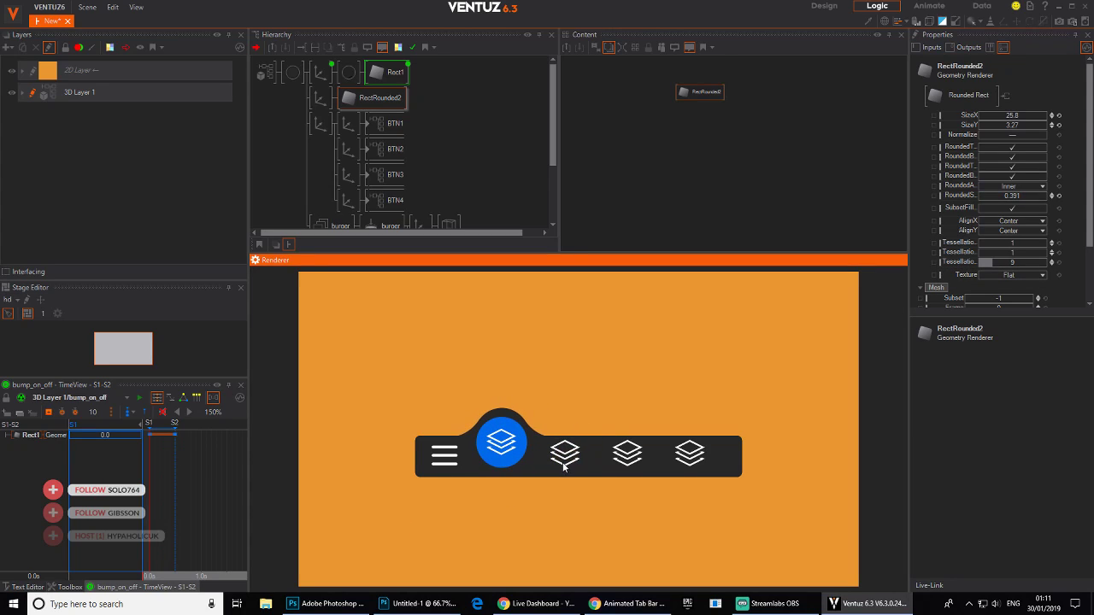
pyautogui.click(691, 456)
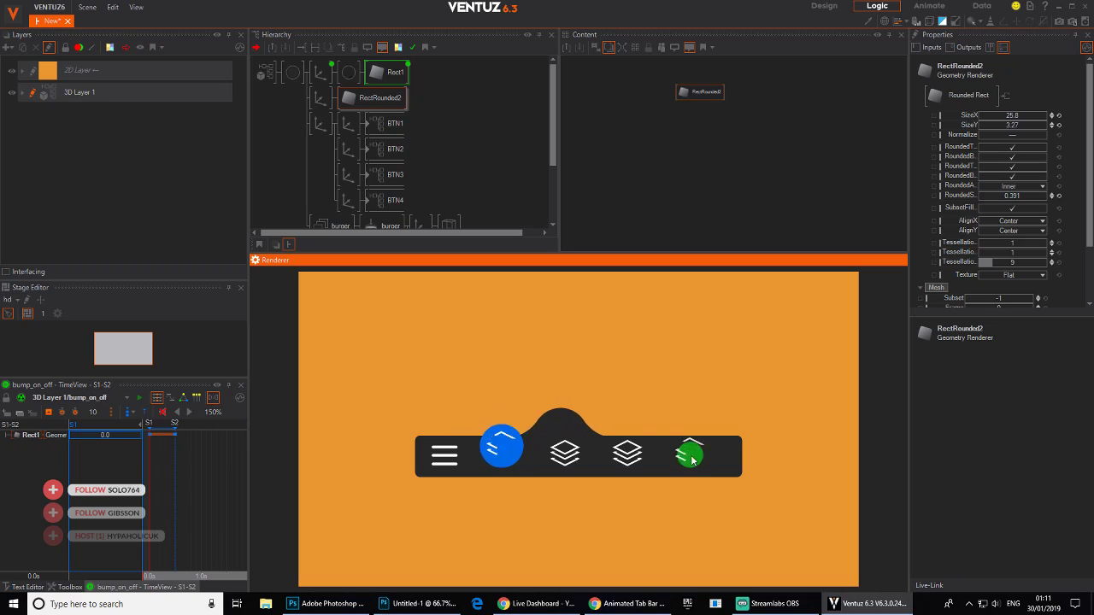
# - Enlarge the bar's rounded rectangle to SizeX 26.44 and SizeY 3.47
pyautogui.click(372, 103)
pyautogui.click(1020, 117)
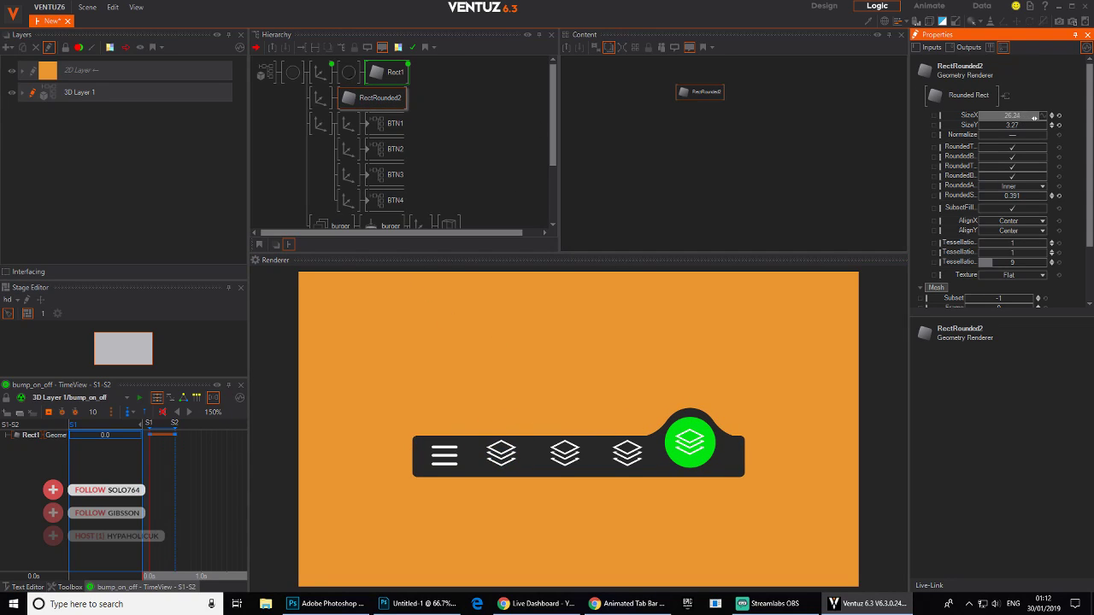
pyautogui.moveTo(1040, 118); pyautogui.dragTo(1026, 125)
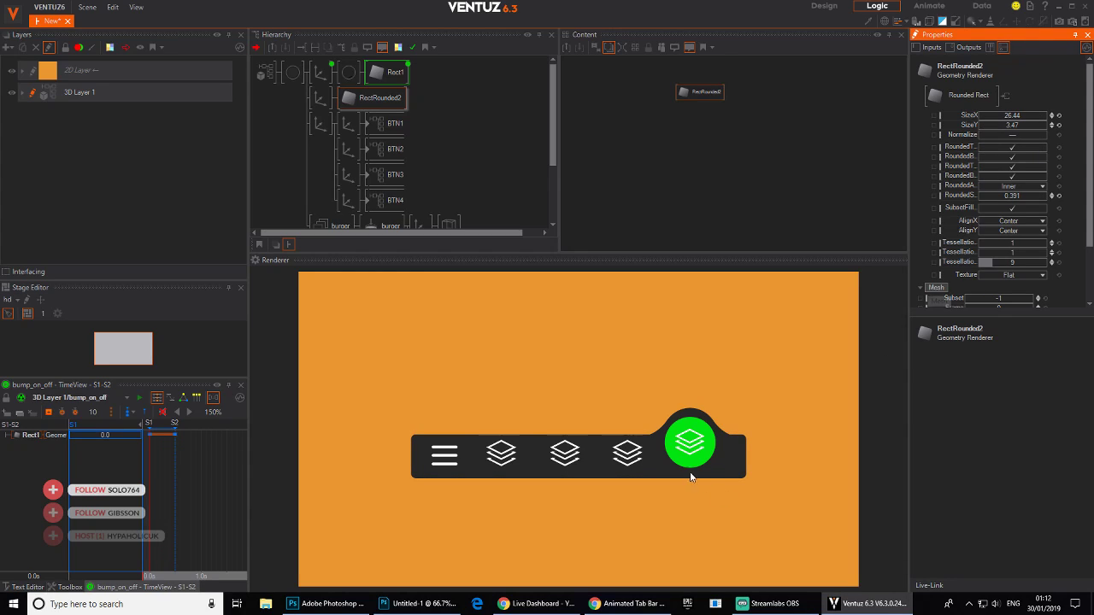
# - Test the enlarged bar by triggering the icon buttons in varying order and resetting them with the burger button
pyautogui.click(628, 454)
pyautogui.click(566, 458)
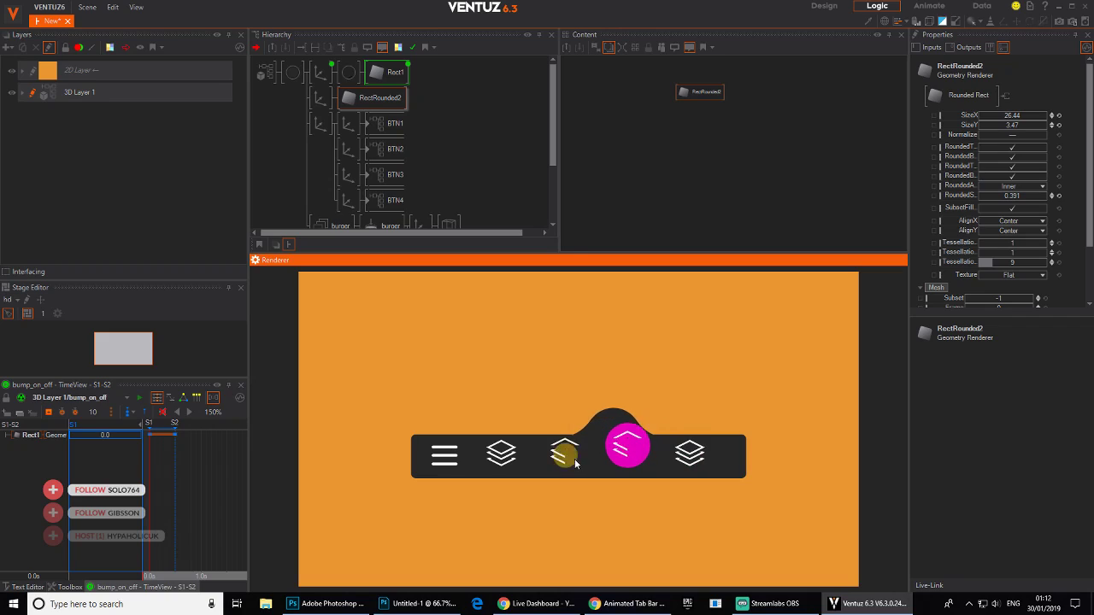
pyautogui.click(515, 459)
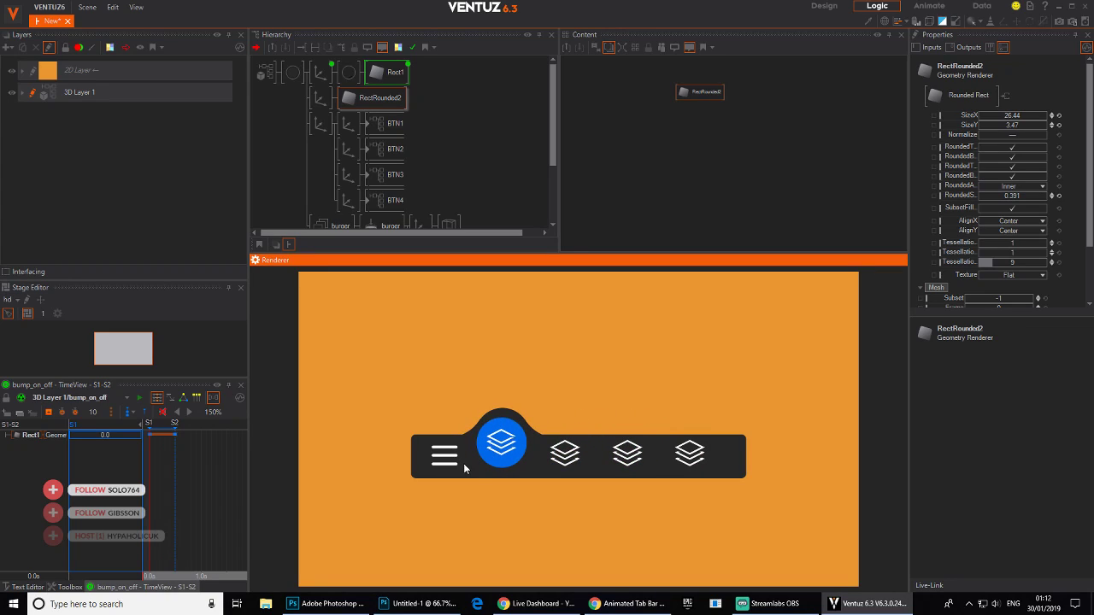
pyautogui.click(463, 467)
pyautogui.click(507, 460)
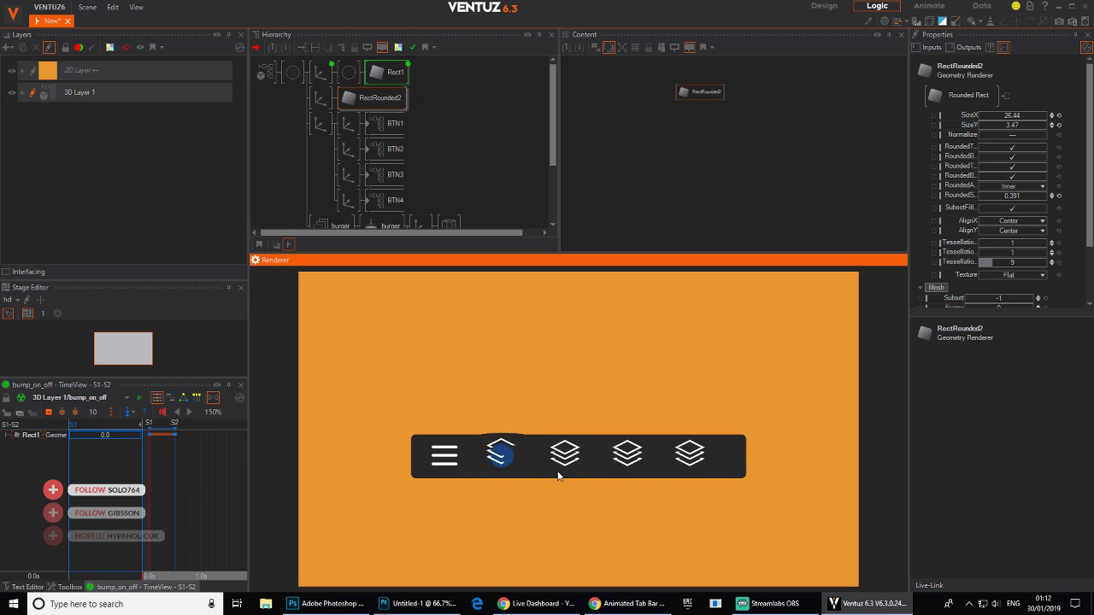
pyautogui.click(565, 459)
pyautogui.click(703, 463)
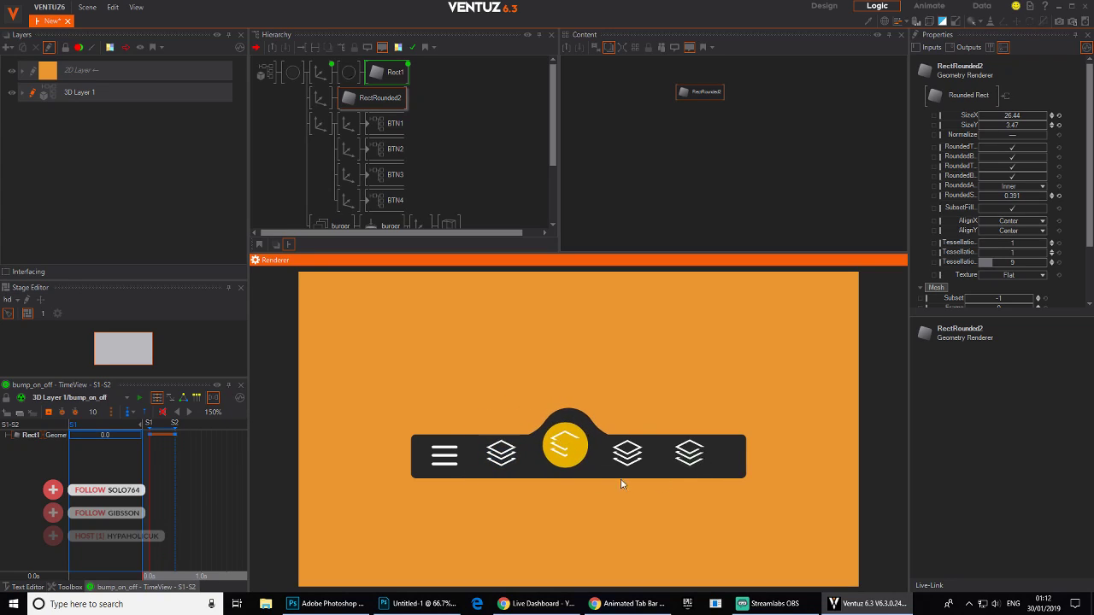
pyautogui.click(501, 457)
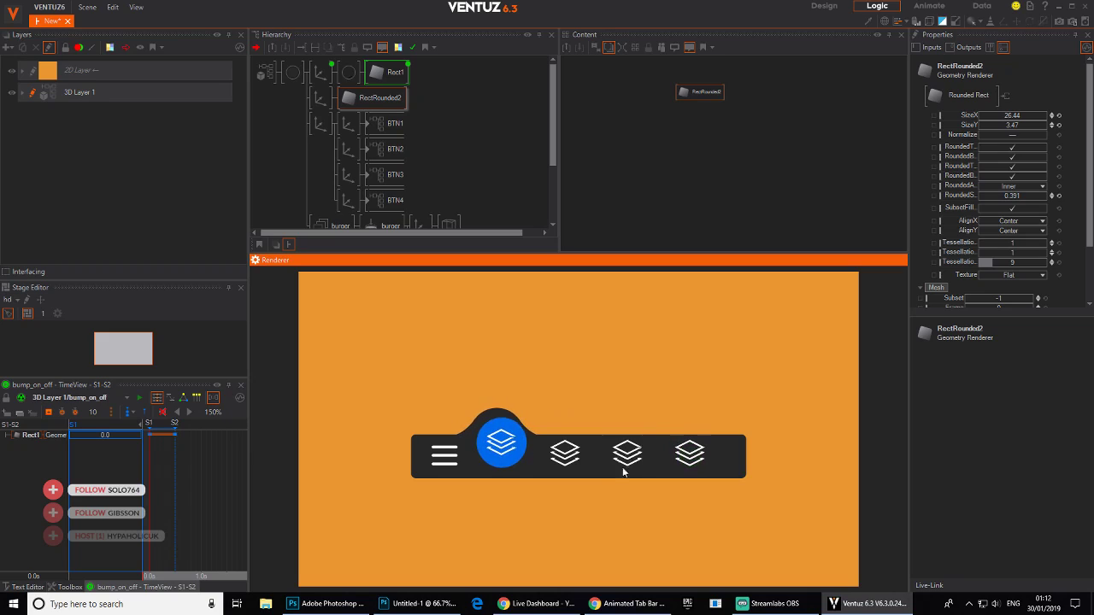
pyautogui.click(625, 464)
pyautogui.click(566, 462)
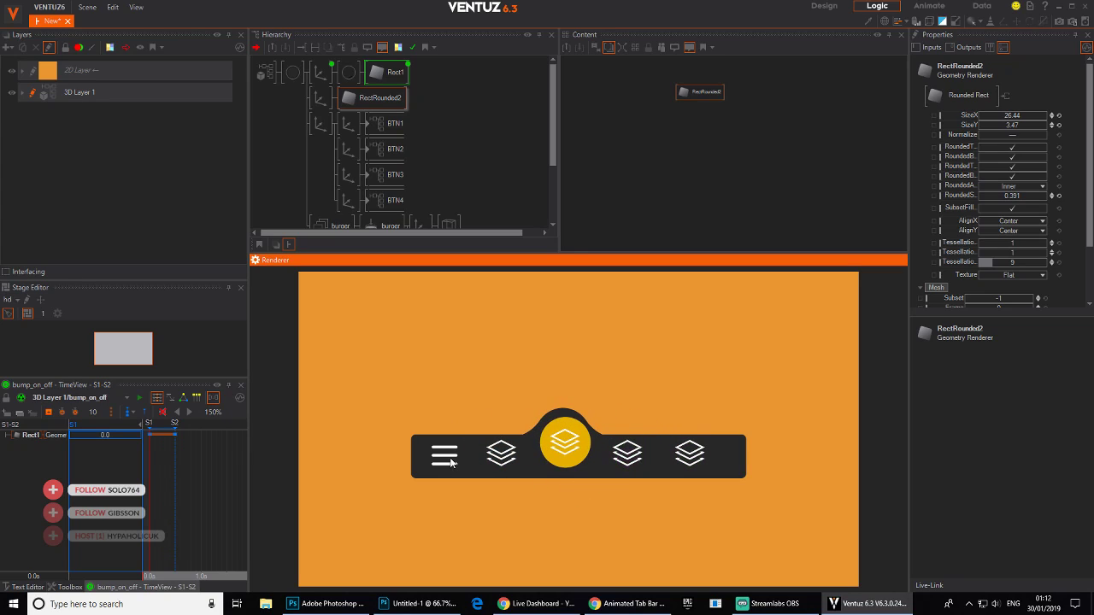
pyautogui.click(626, 498)
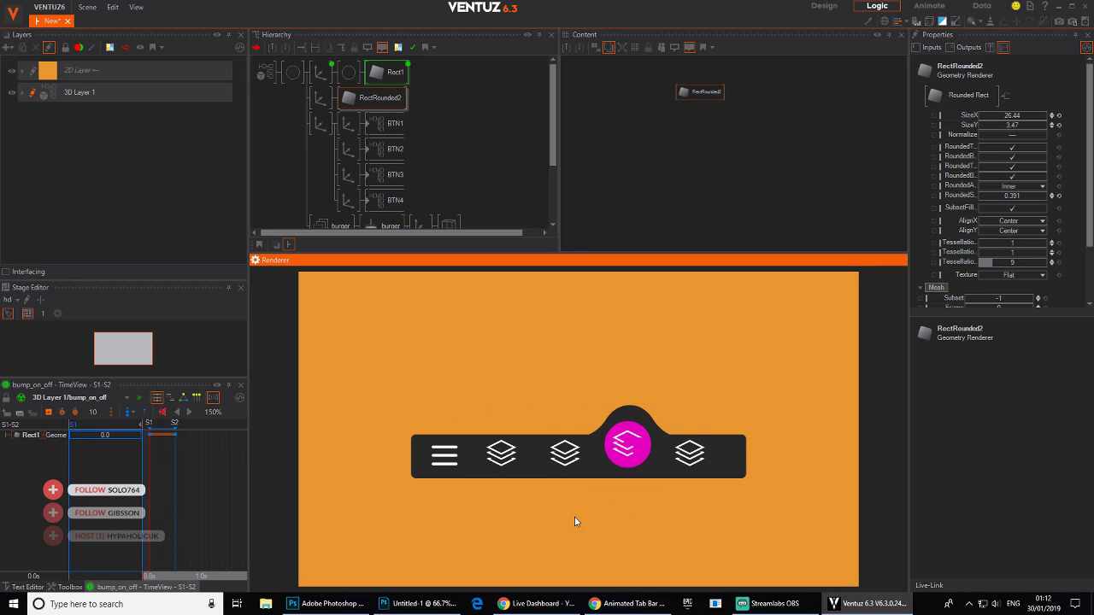
# - Collapse the Axis branch holding BTN1 to BTN4 and the burger branch in the hierarchy
pyautogui.click(438, 175)
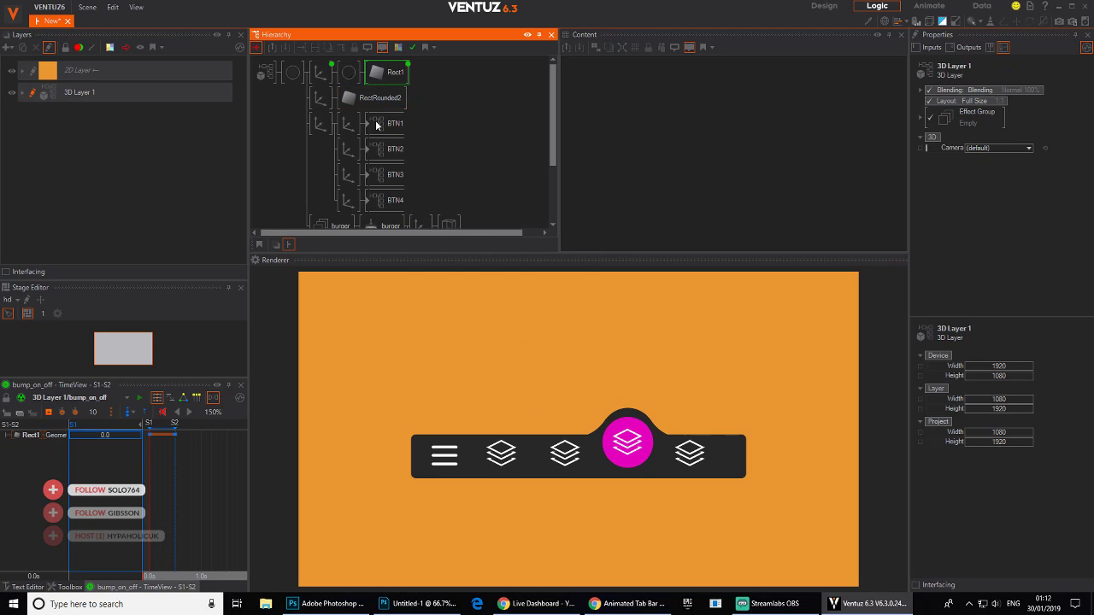
pyautogui.click(315, 122)
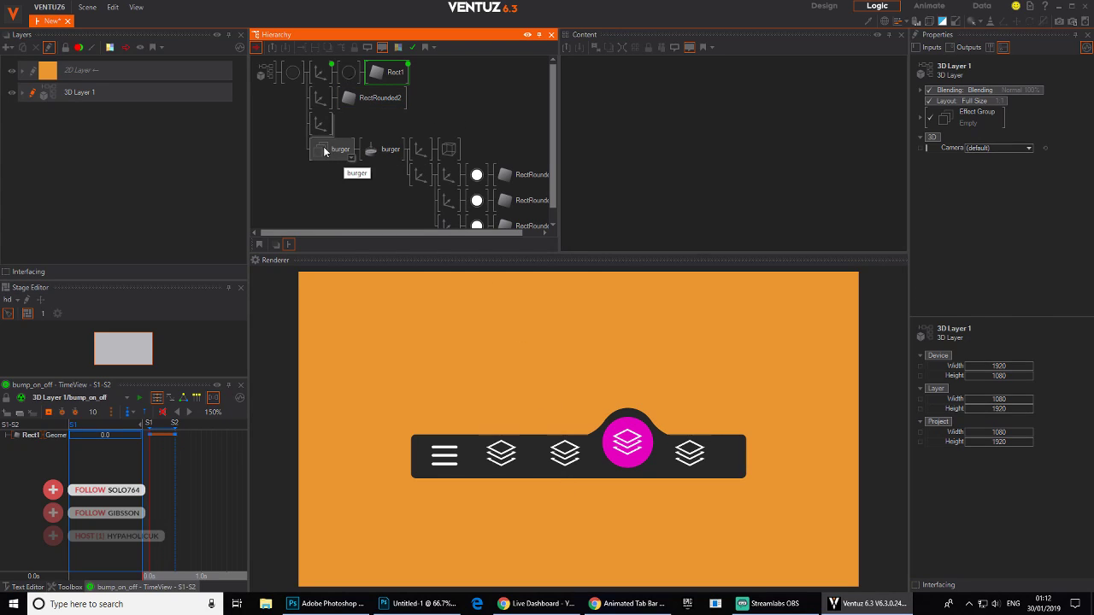
pyautogui.click(323, 150)
pyautogui.click(382, 158)
# - Inspect the oscillator linked to Rect1, compare the result with the Animated Tab Bar reference in Chrome, and return to Ventuz
pyautogui.click(380, 72)
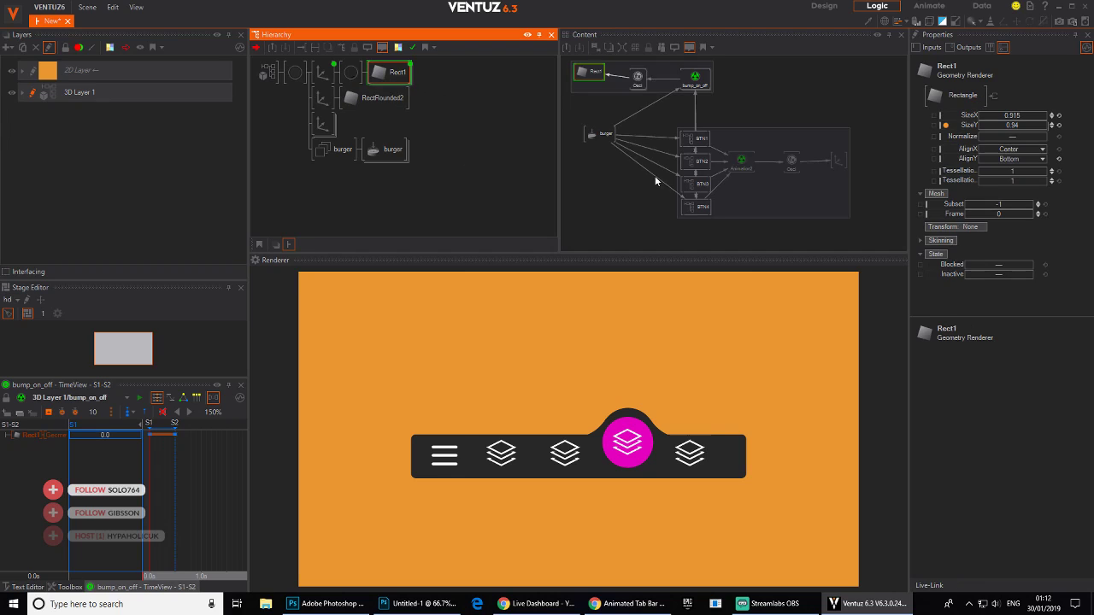
pyautogui.moveTo(585, 73); pyautogui.dragTo(588, 82)
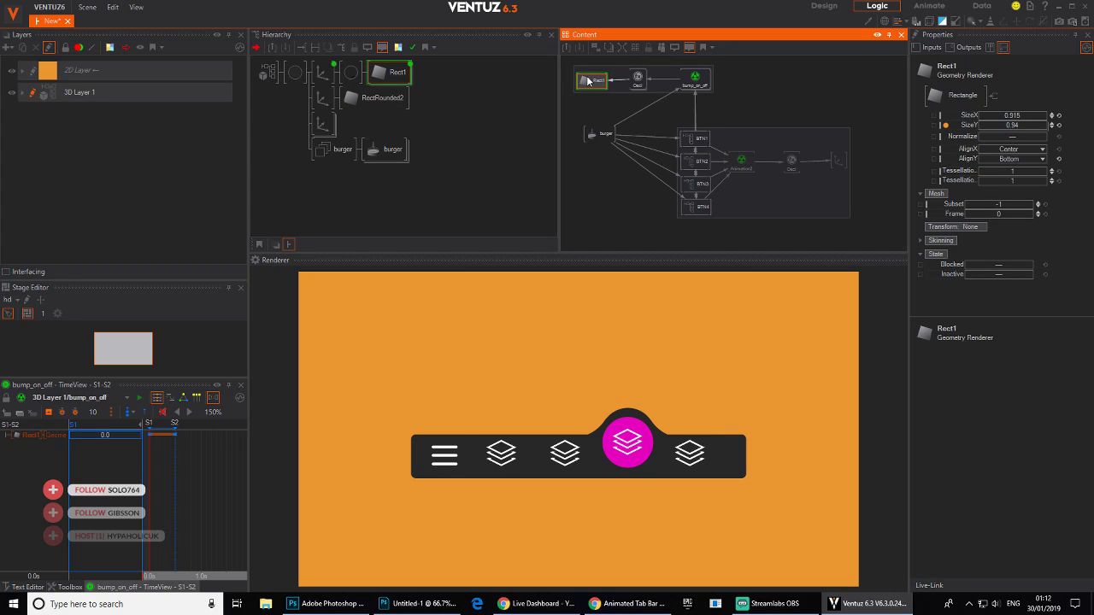
pyautogui.click(643, 79)
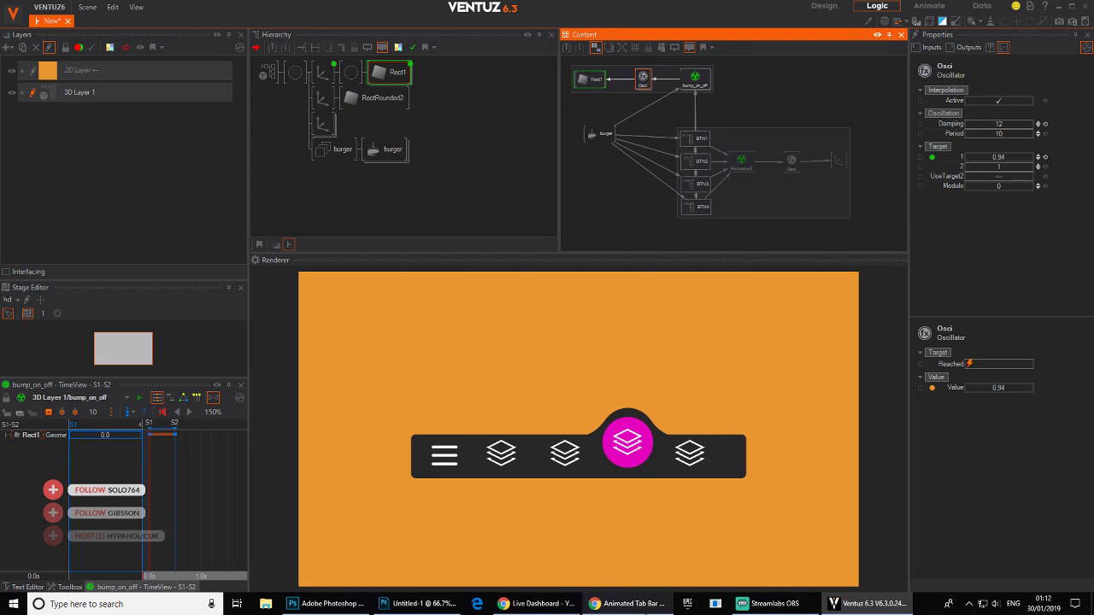
pyautogui.click(626, 603)
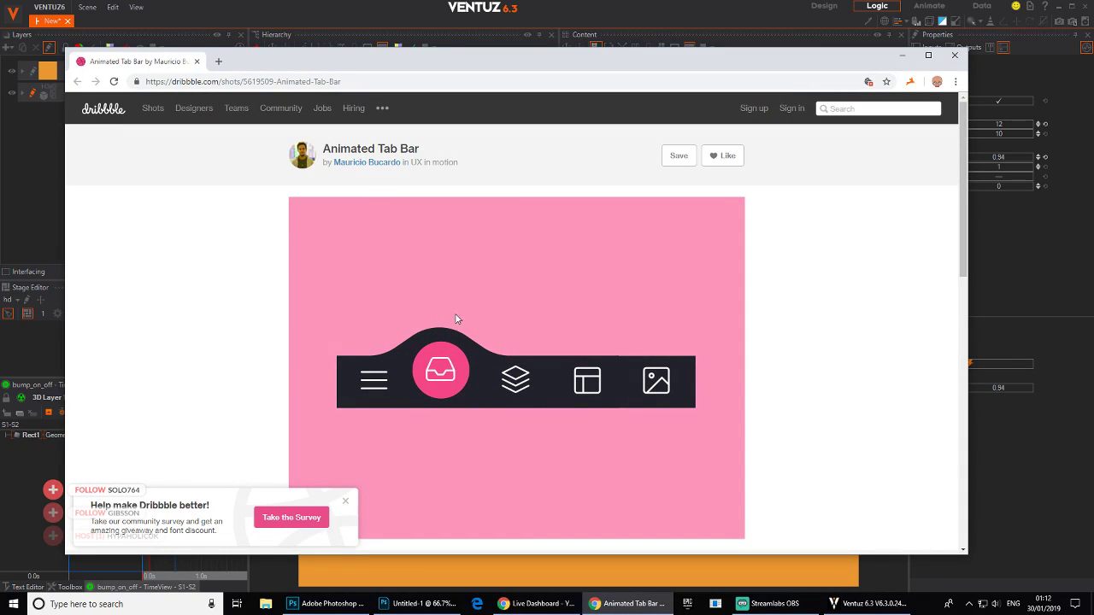
pyautogui.click(904, 56)
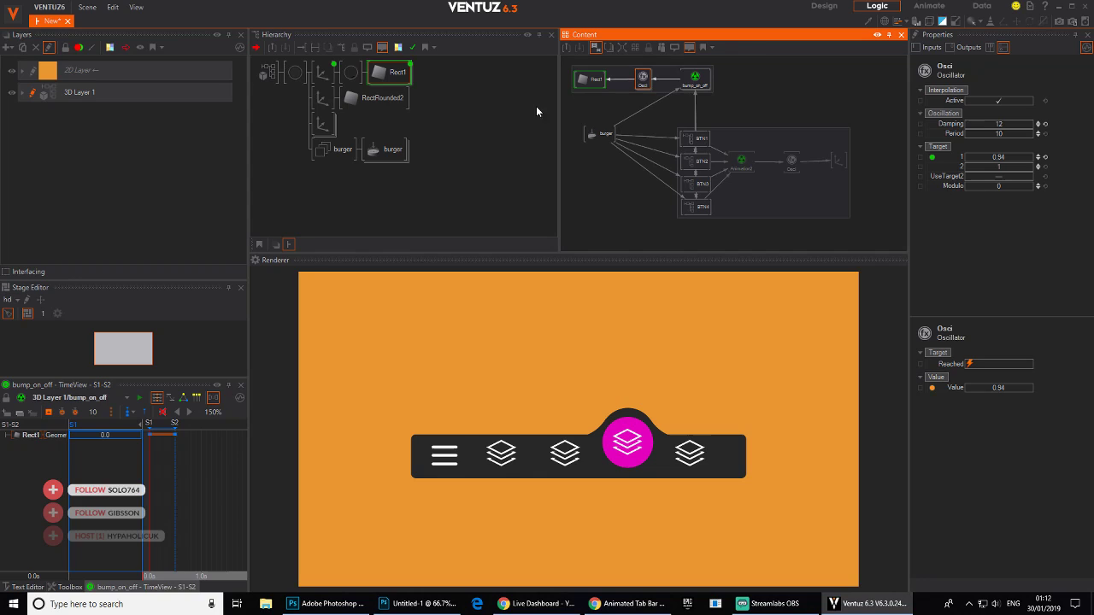
# - Inspect the bump_on_off node and the Animation2 keyframe animation in the bar's logic network
pyautogui.click(729, 81)
pyautogui.click(692, 77)
pyautogui.click(750, 160)
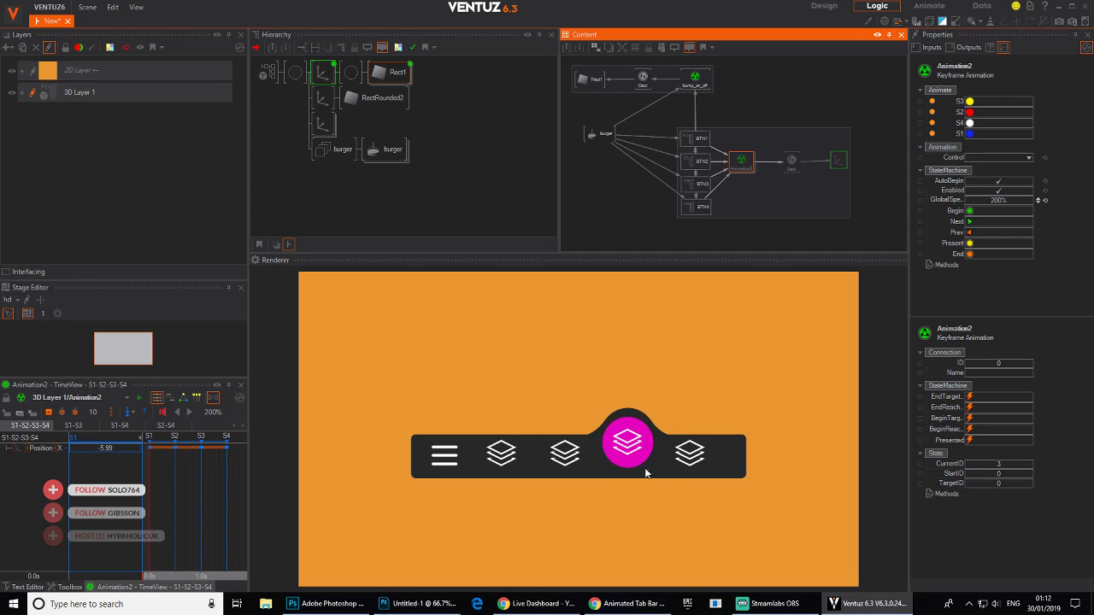
# - Trigger the fourth, burger, second and third buttons in the renderer while watching Animation2's state changes
pyautogui.click(685, 464)
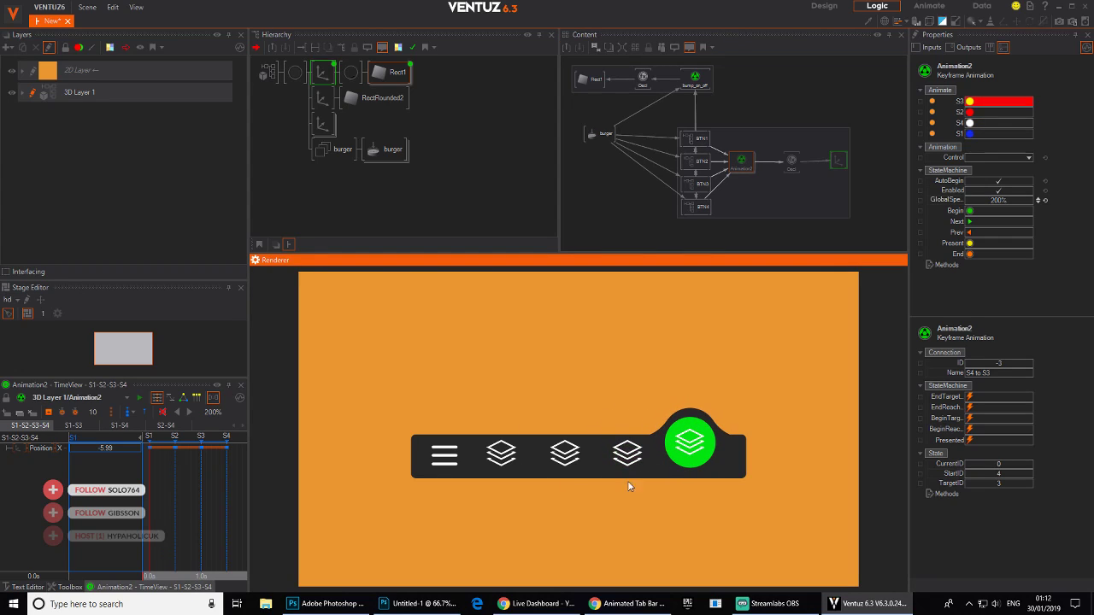
pyautogui.click(442, 459)
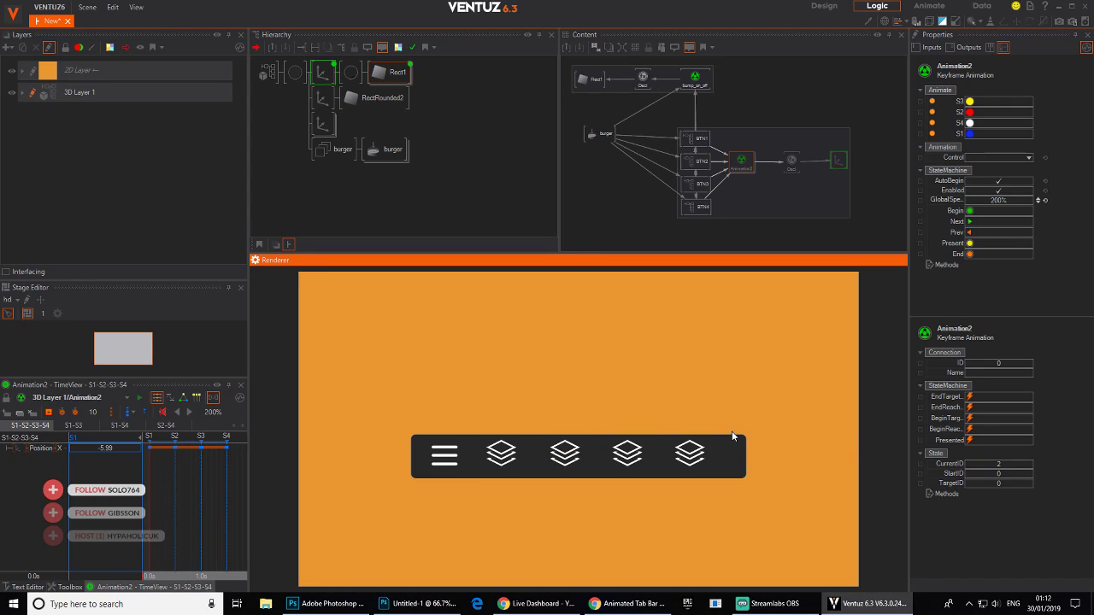
pyautogui.click(556, 469)
pyautogui.click(629, 470)
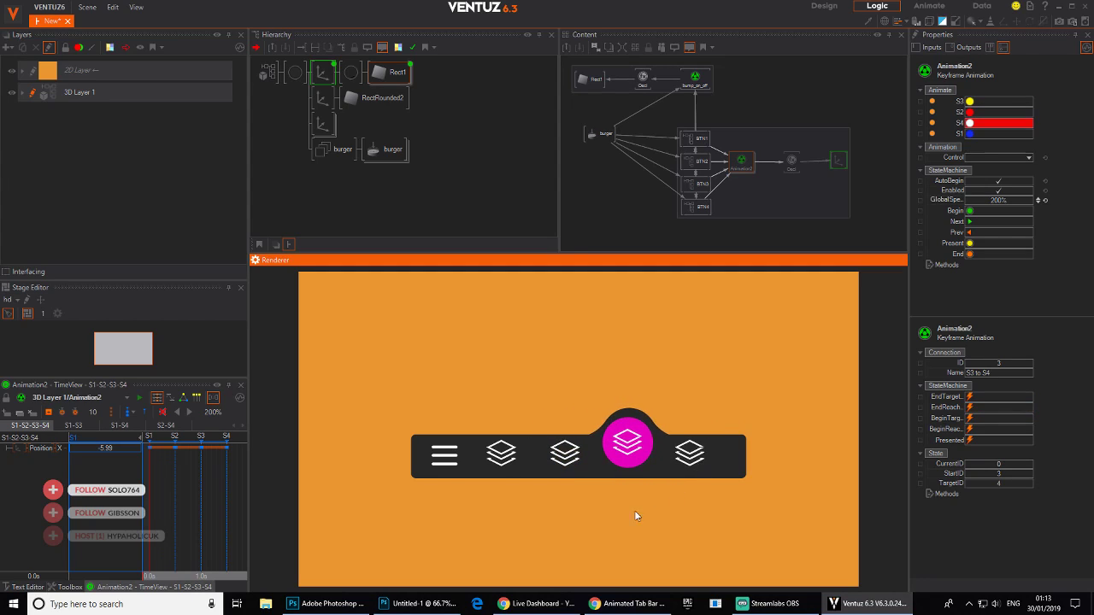
pyautogui.click(565, 459)
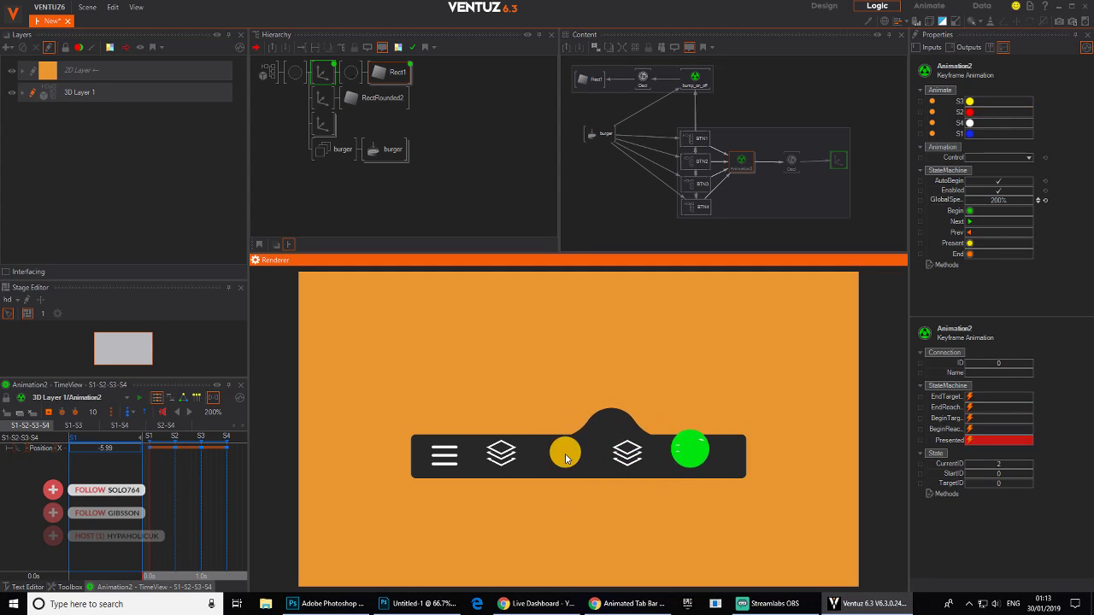